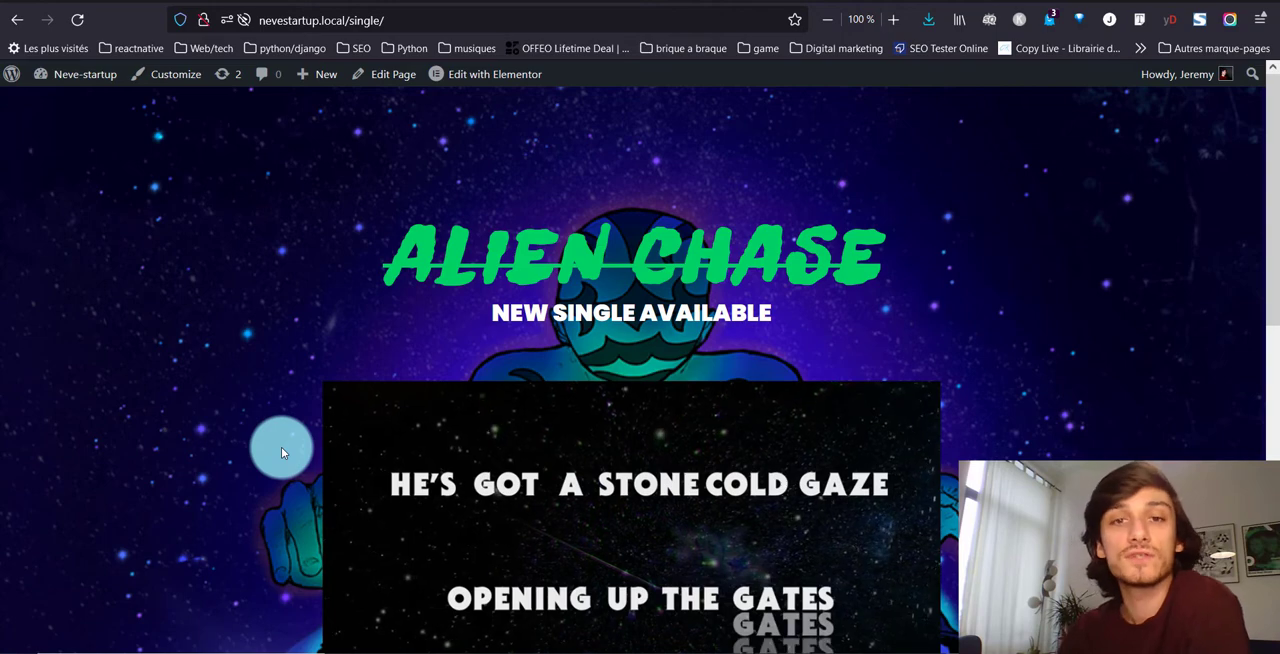
Look through the Alien Chase single page from its title down to the social links and footer
scroll(279, 462, down, 10)
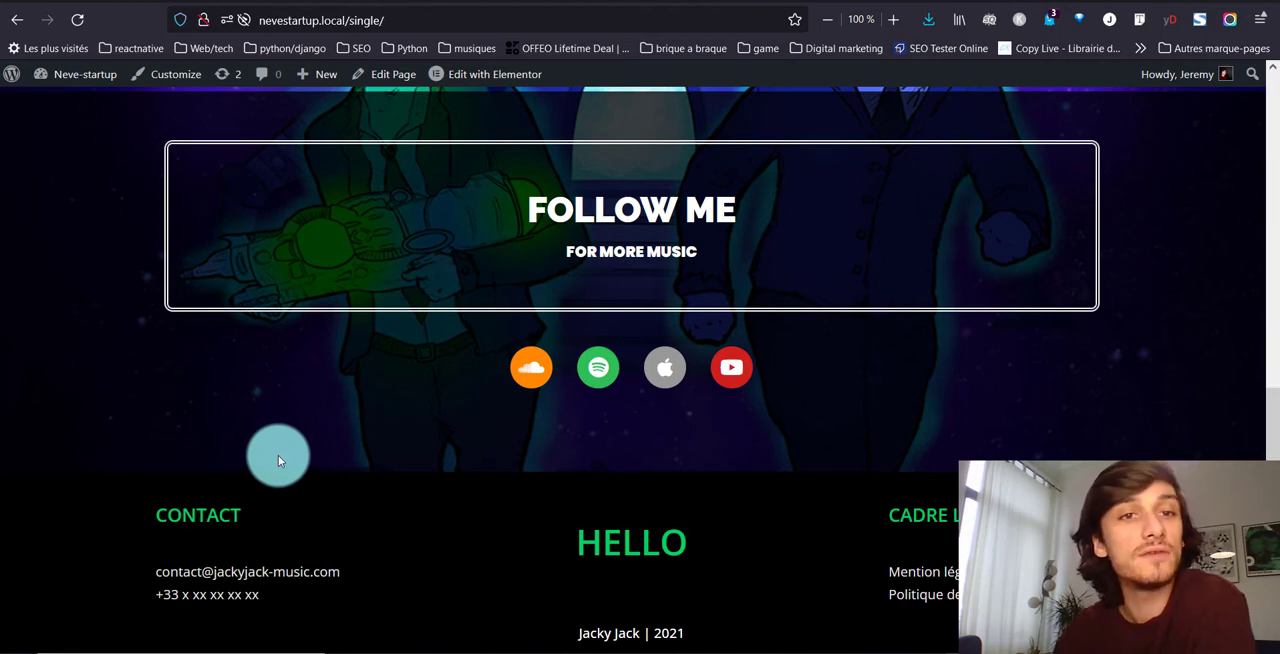
scroll(278, 457, up, 3)
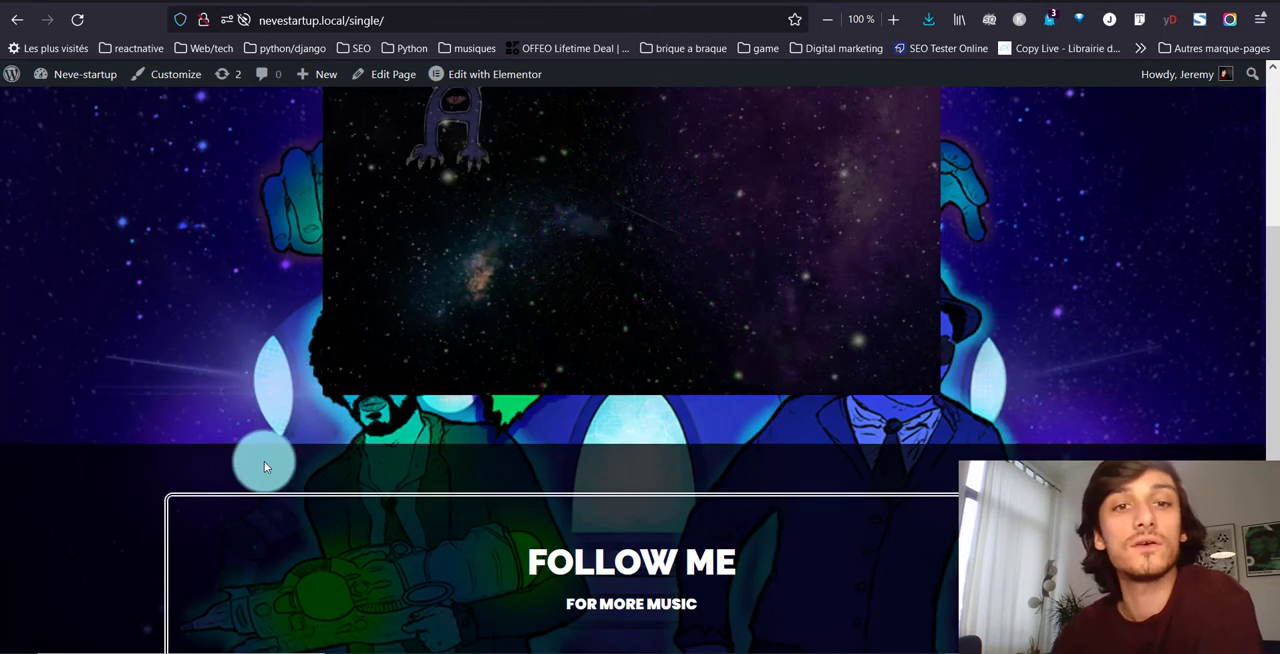
scroll(264, 461, up, 3)
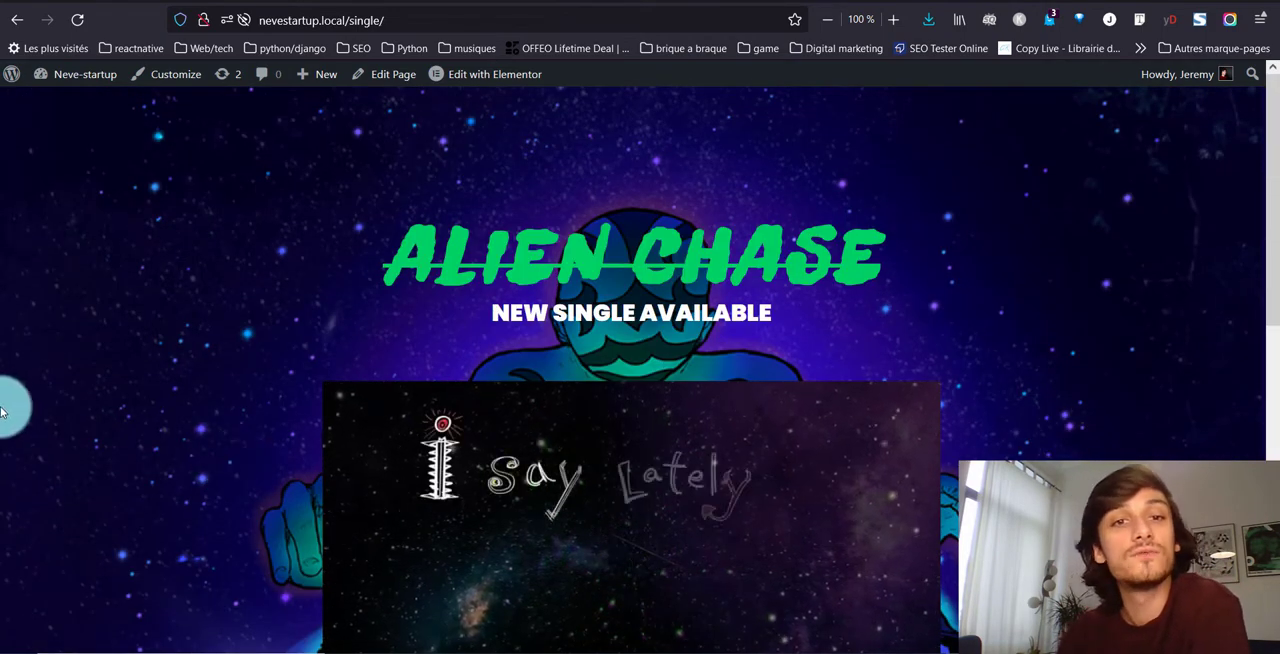
triple_click(363, 277)
scroll(700, 371, down, 3)
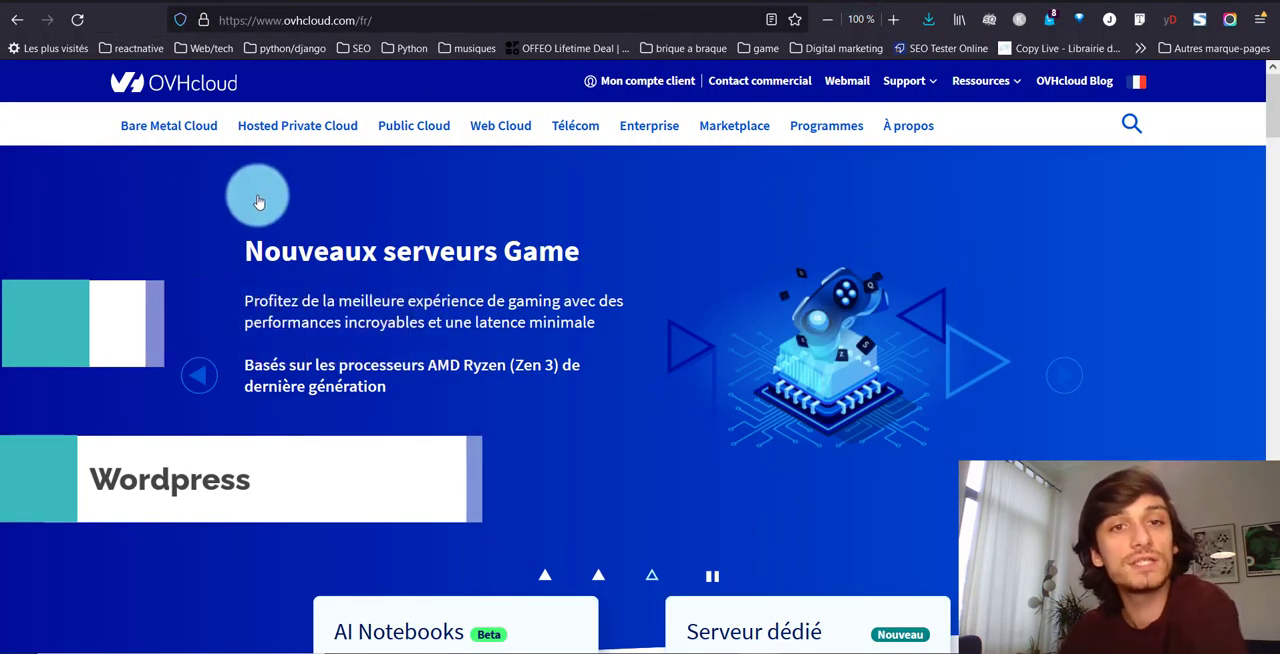
Open OVHcloud's domain name page under Web Cloud and search for the domain mon-nom.com
click(500, 126)
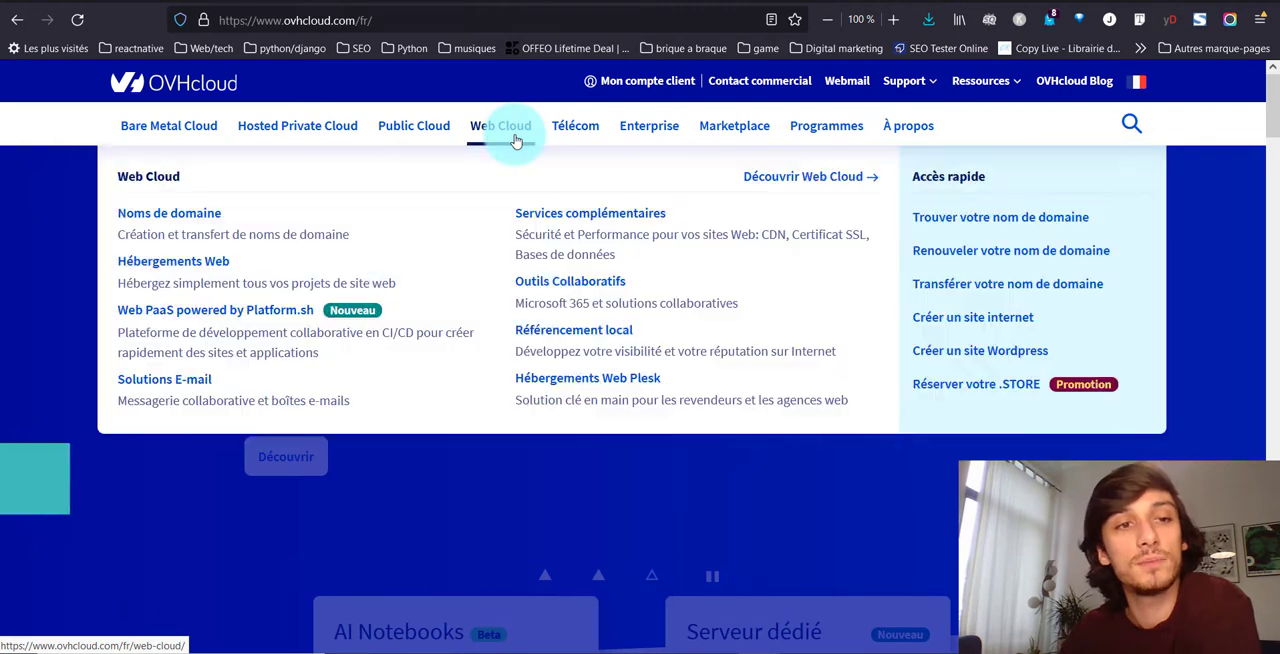
click(278, 231)
scroll(500, 340, down, 1)
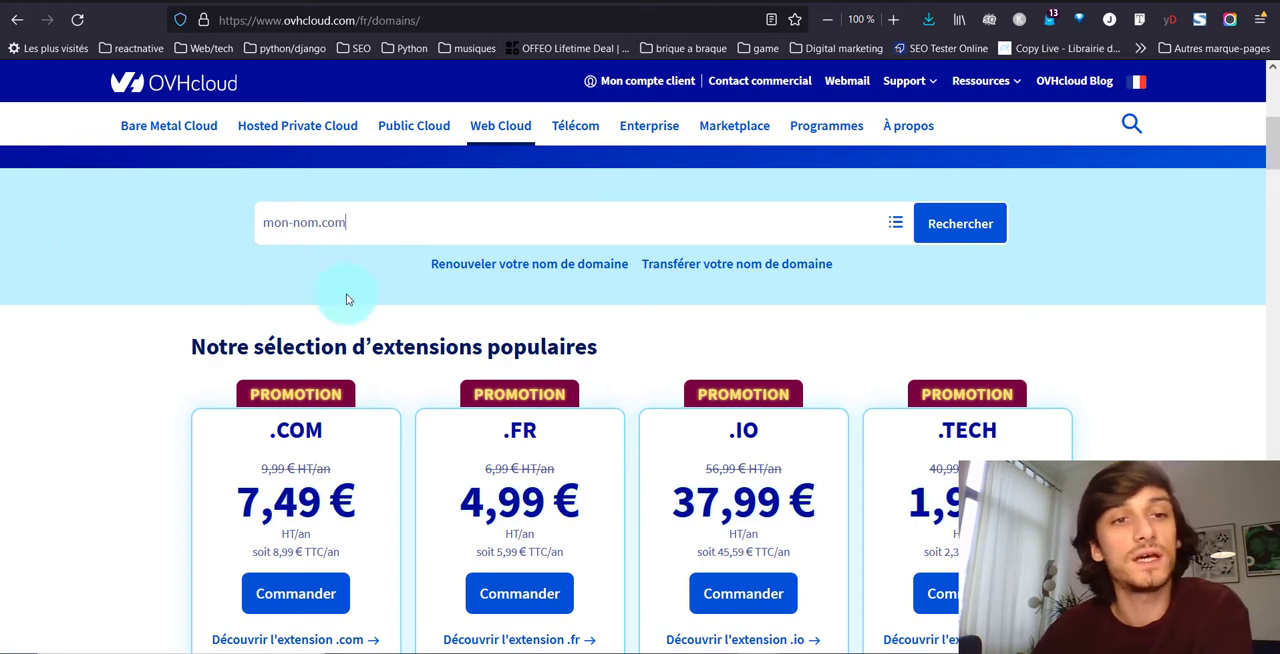
click(937, 220)
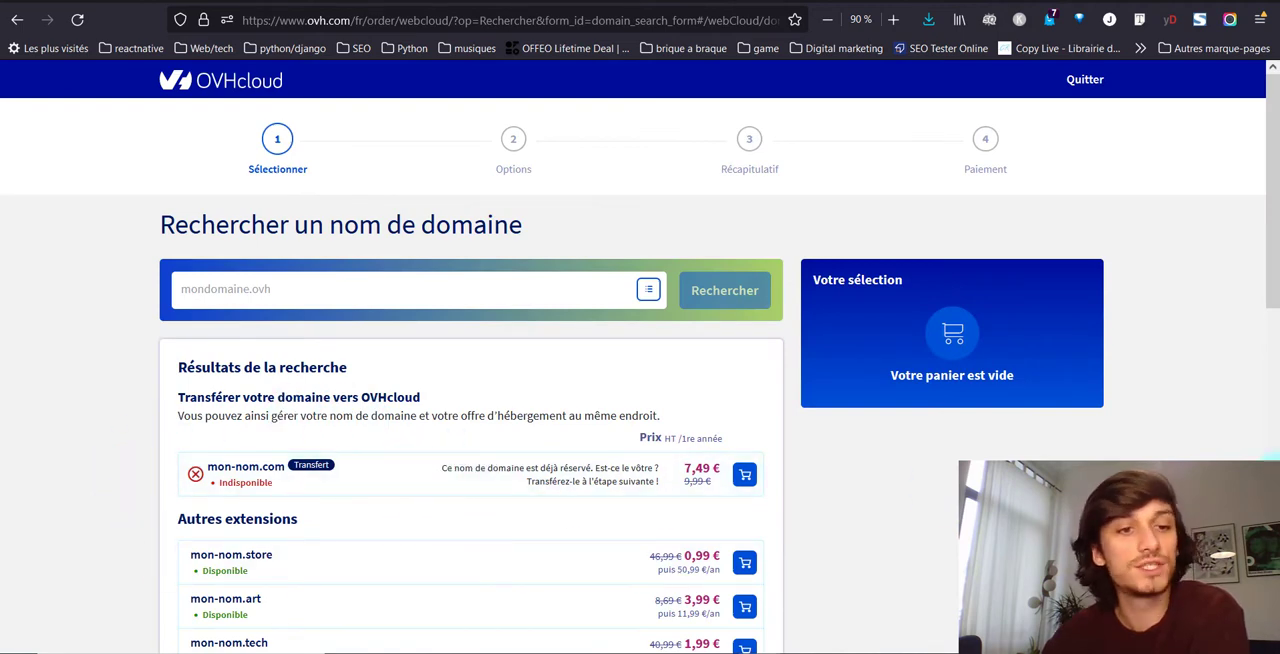
Compare the offered extensions and prices, add mon-nom.art to the order and continue to the web hosting choice
scroll(420, 471, down, 5)
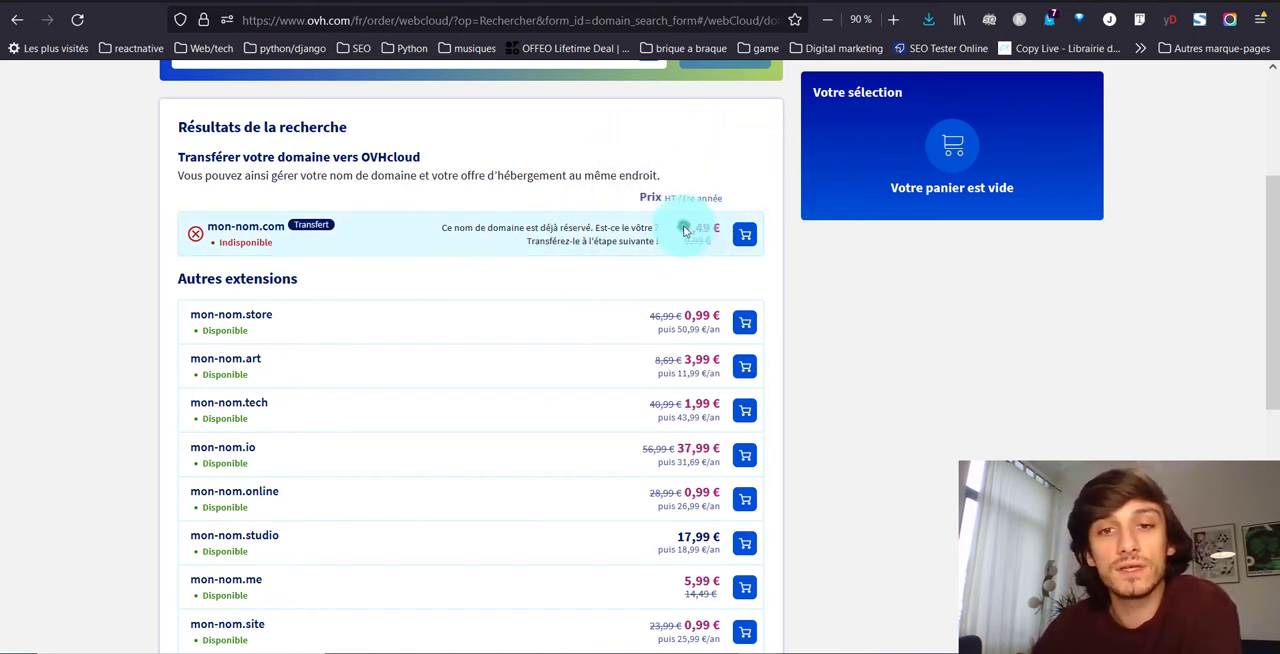
drag(684, 229, 712, 228)
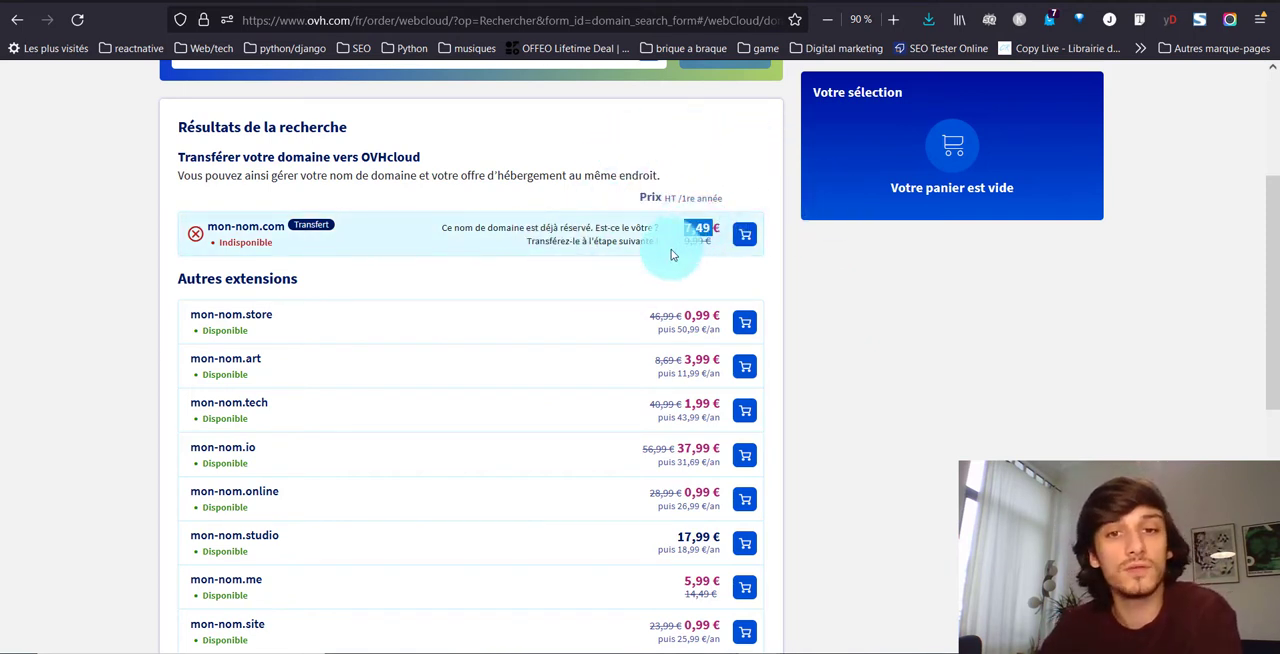
drag(685, 243, 718, 248)
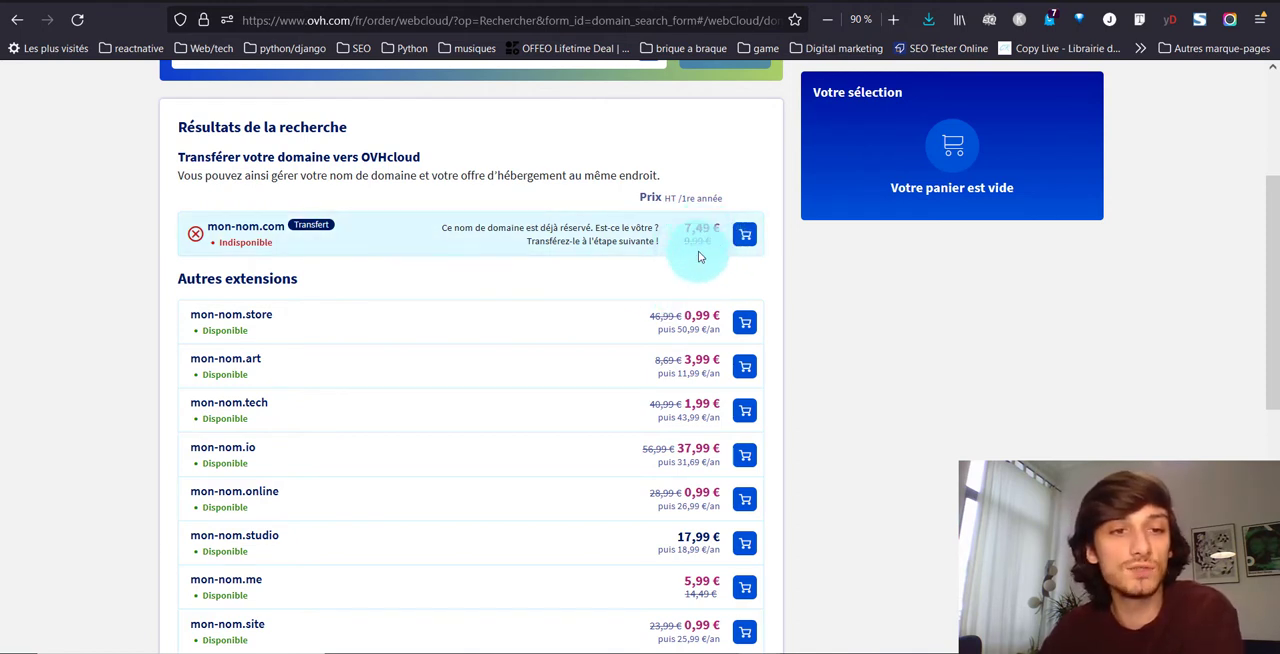
click(743, 369)
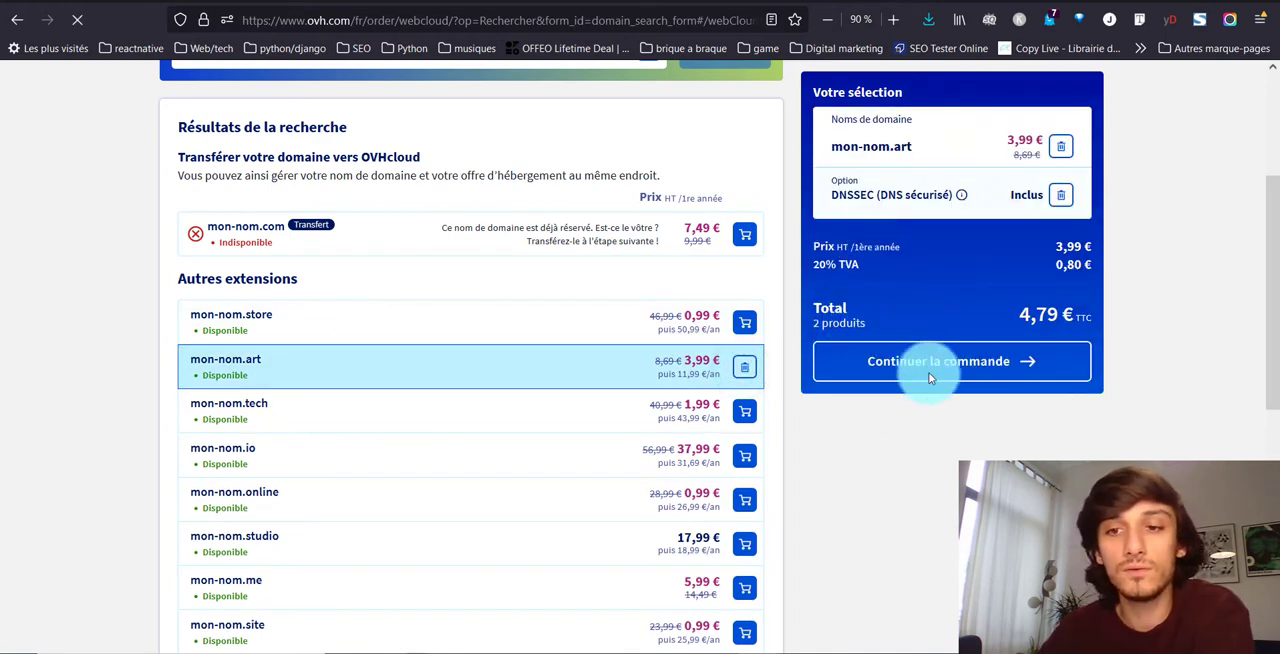
click(930, 376)
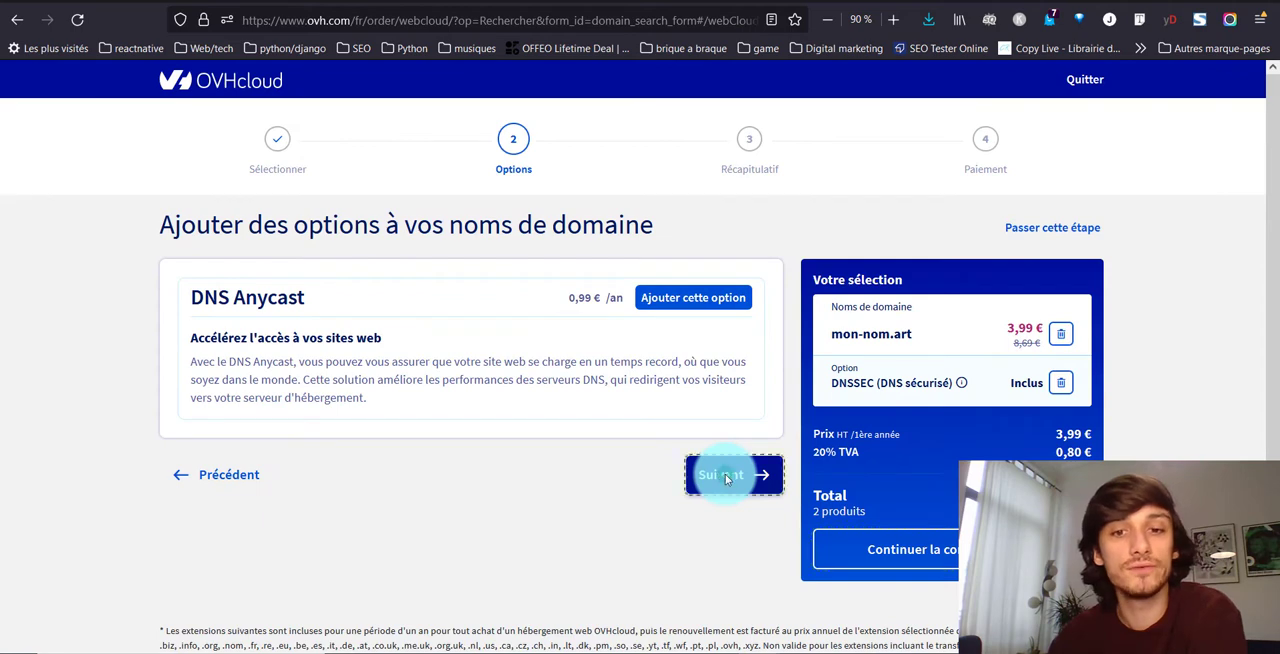
click(727, 478)
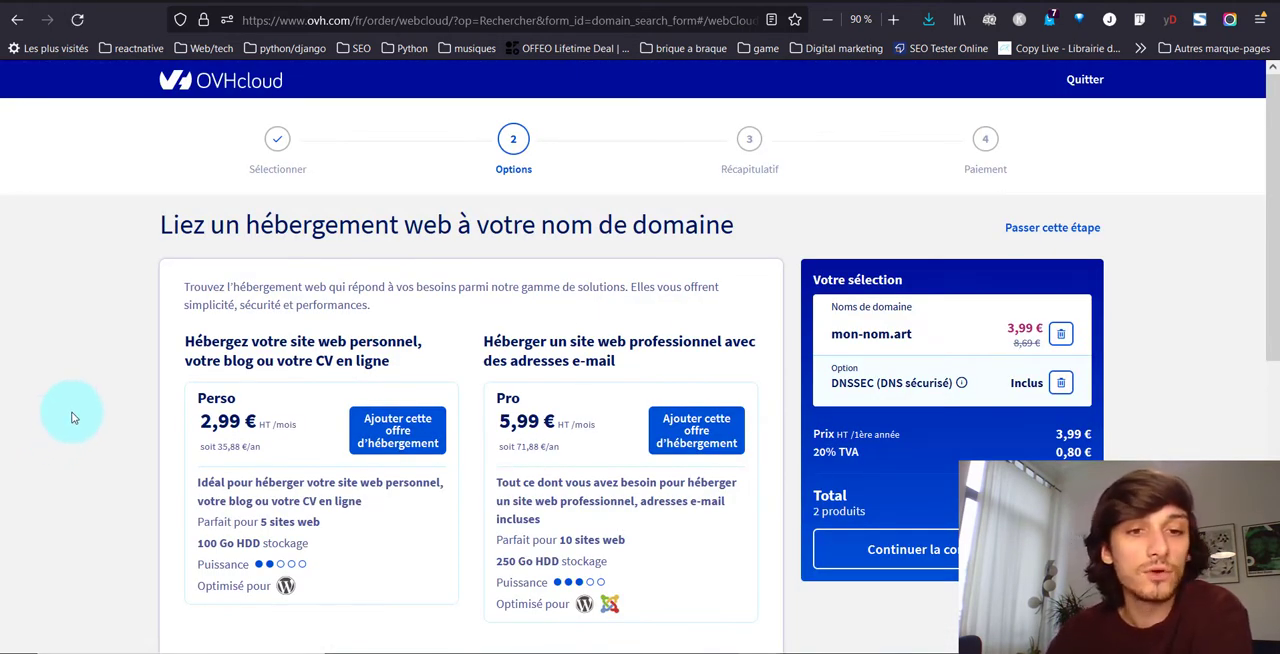
Compare the hosting offers, add the Perso plan to the order and continue to the hosting configuration
scroll(72, 418, down, 5)
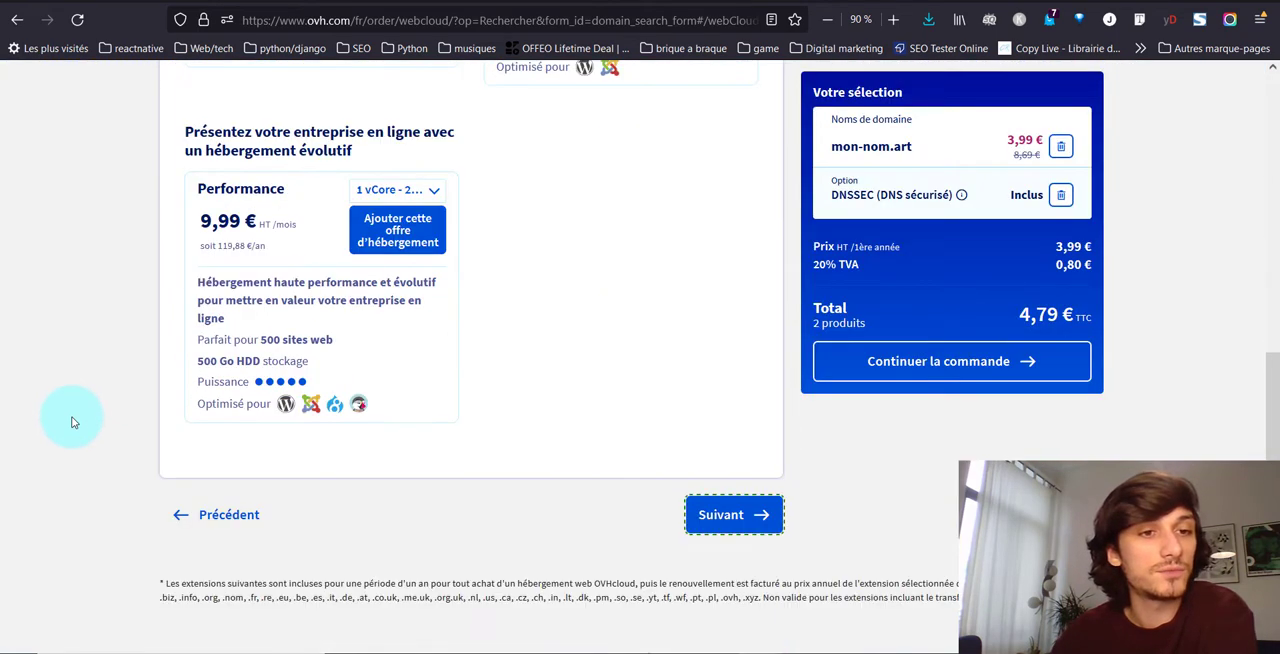
scroll(74, 417, up, 4)
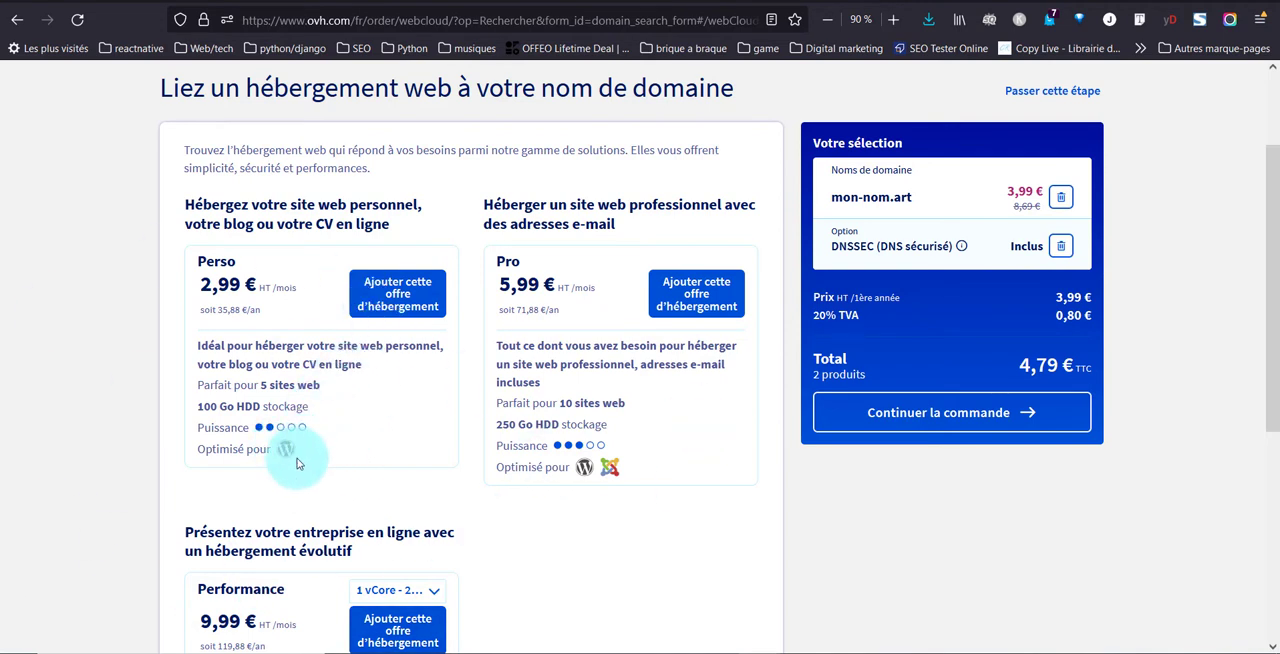
click(370, 304)
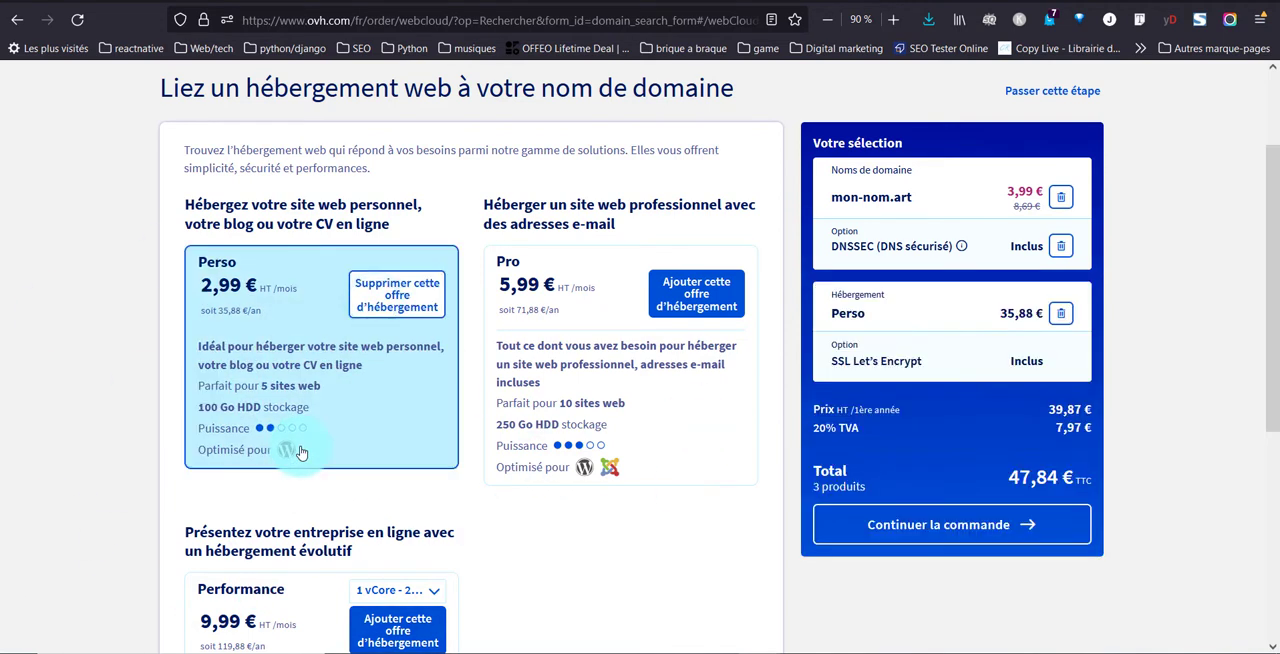
click(1012, 512)
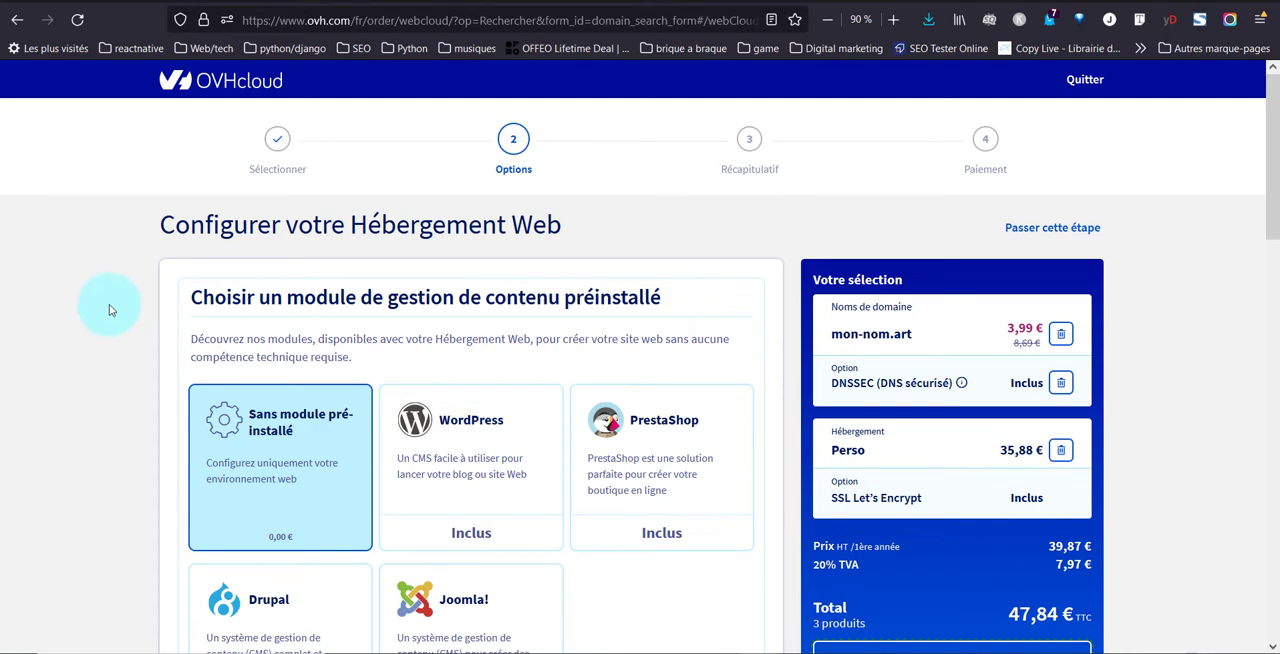
Choose WordPress as the preinstalled module, keep the included SSL Let's Encrypt certificate and continue to the account sign-in
scroll(110, 310, down, 1)
click(458, 366)
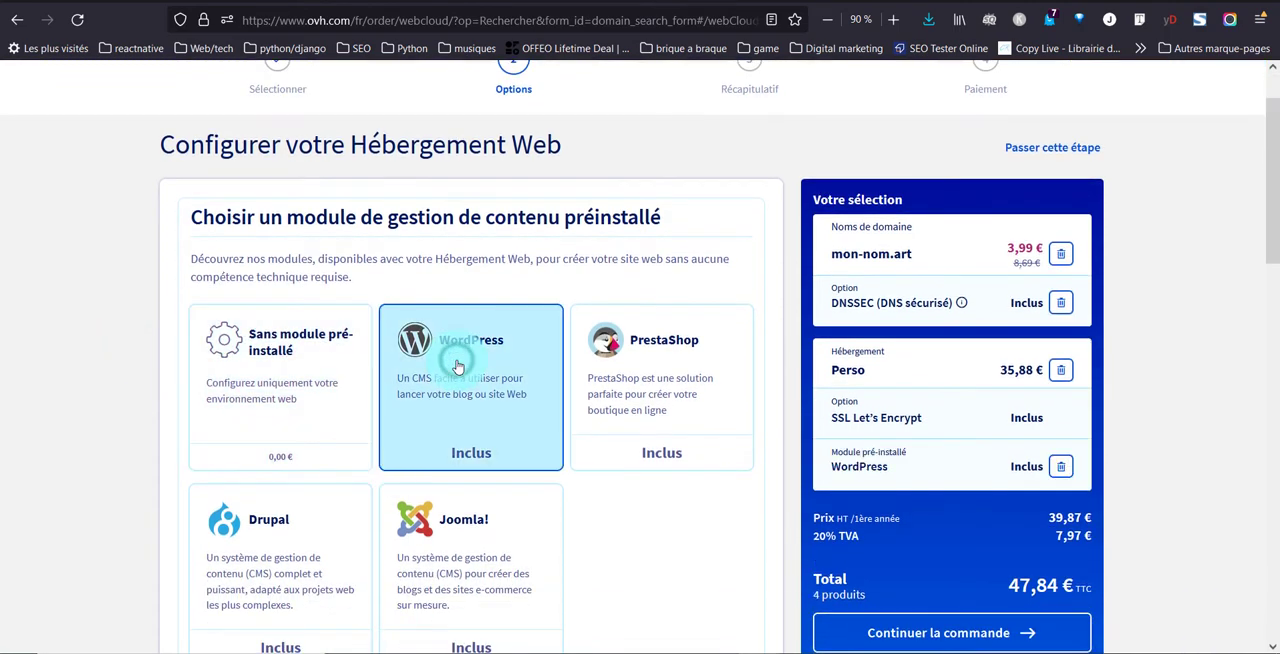
scroll(340, 400, down, 3)
scroll(122, 377, down, 4)
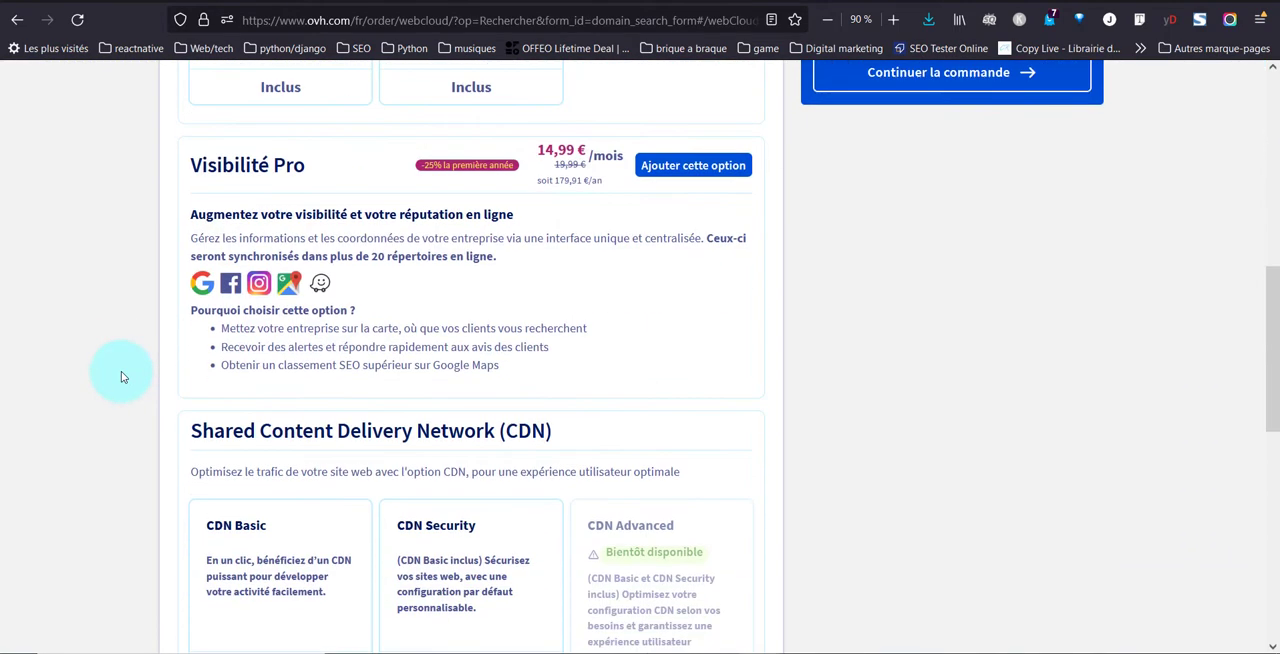
scroll(122, 377, down, 3)
scroll(46, 420, down, 4)
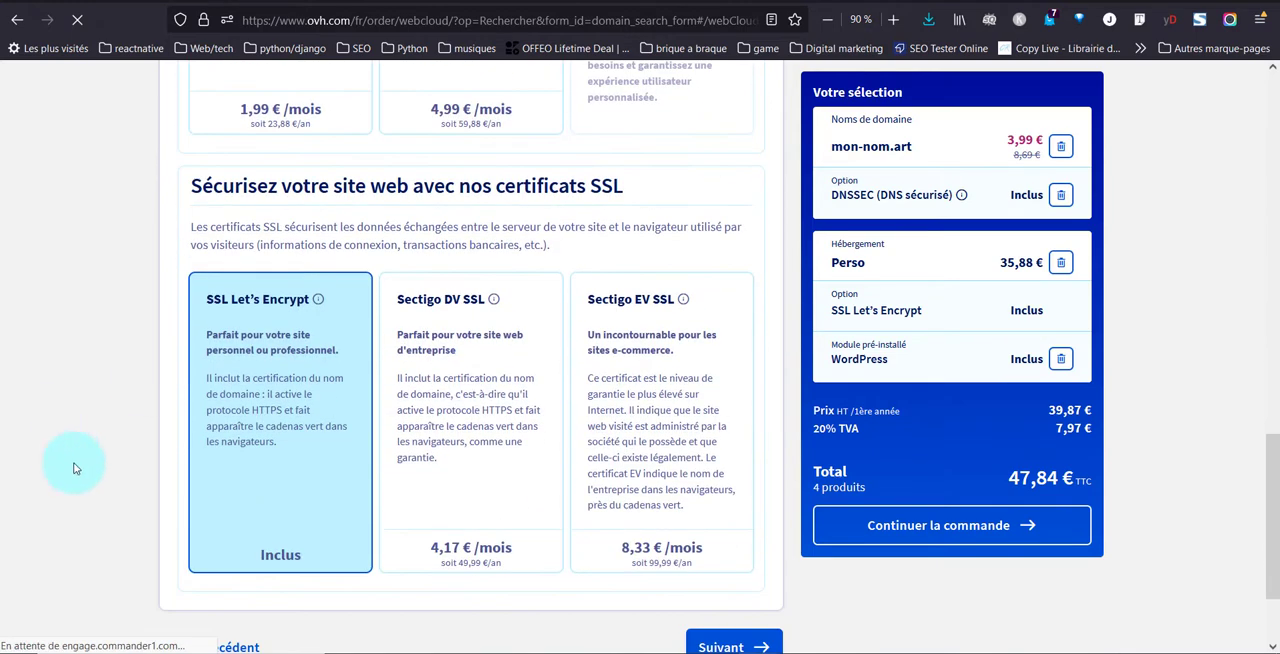
scroll(77, 391, down, 2)
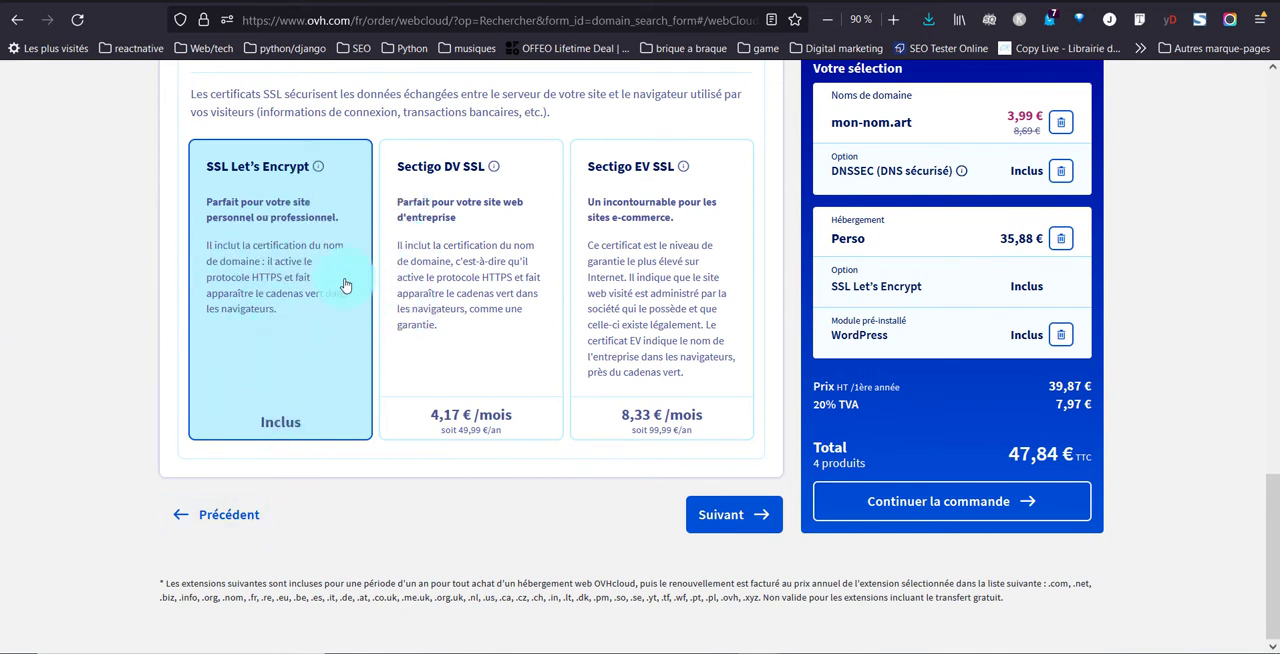
click(727, 516)
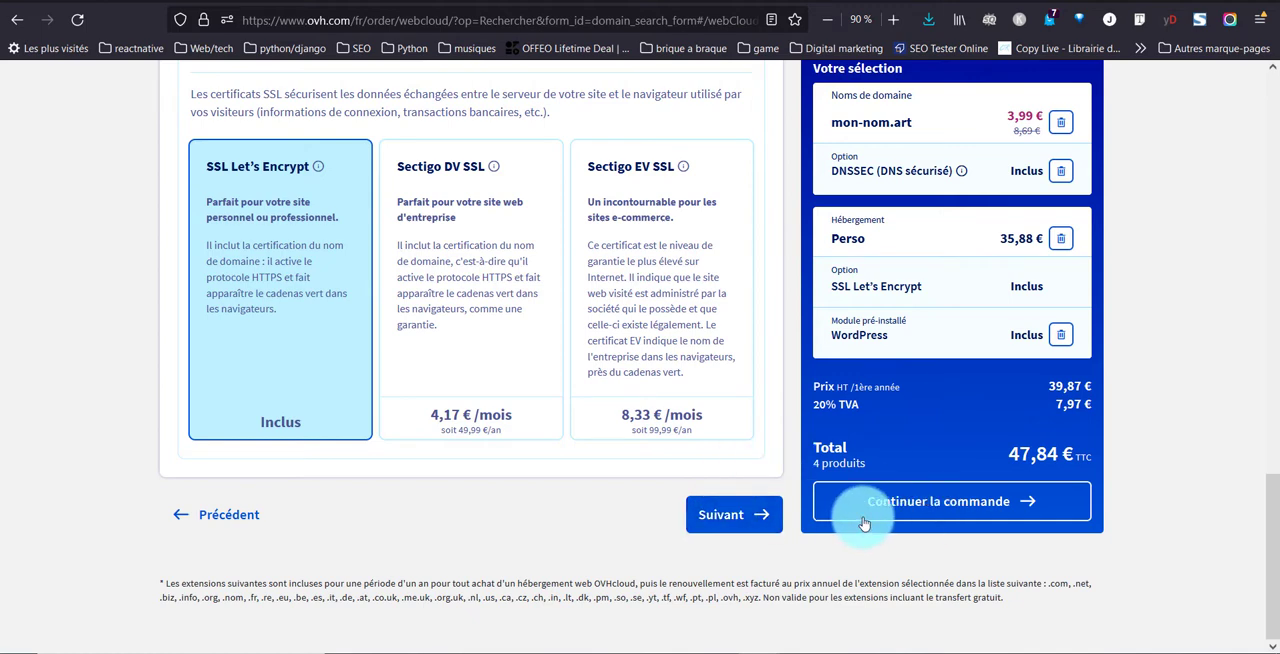
click(761, 515)
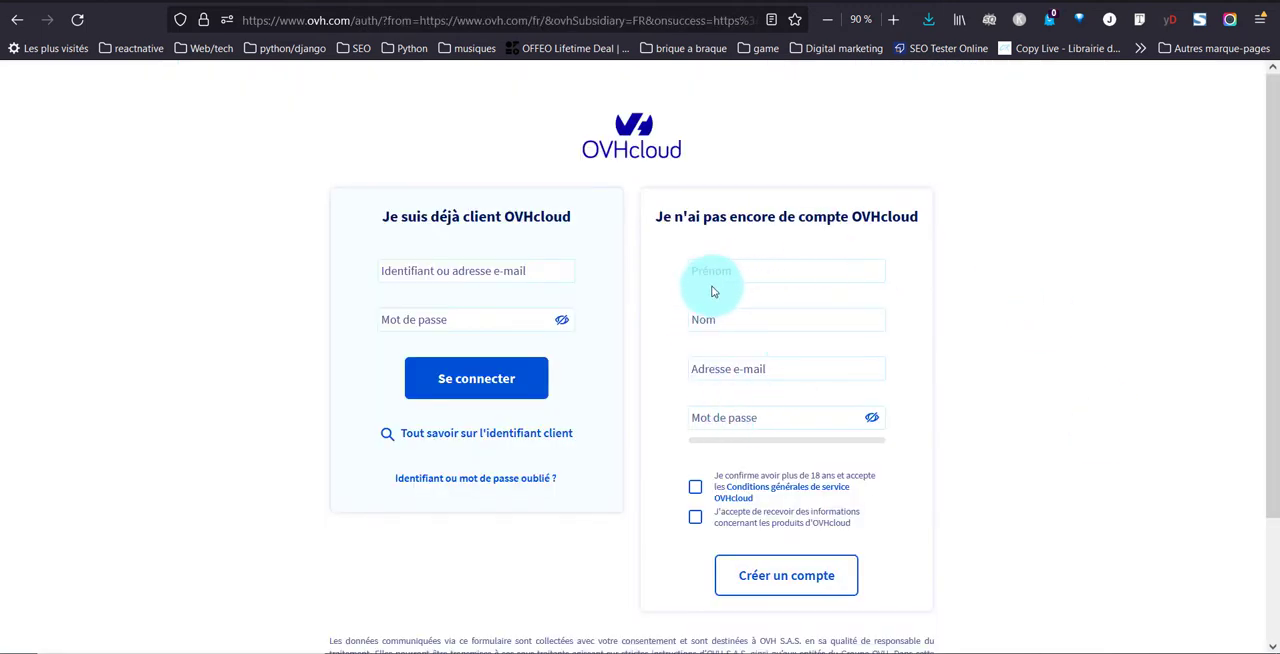
Sign in to the existing OVHcloud account with a saved identifier and password
click(472, 270)
scroll(494, 500, down, 2)
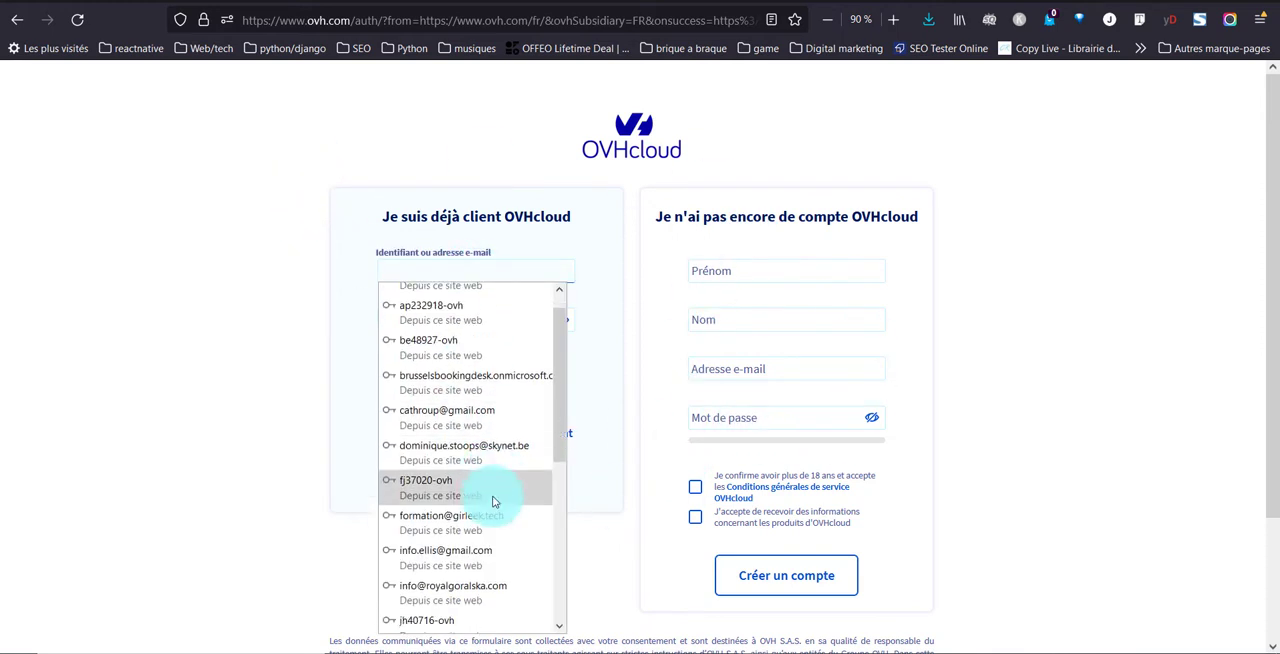
scroll(494, 498, down, 3)
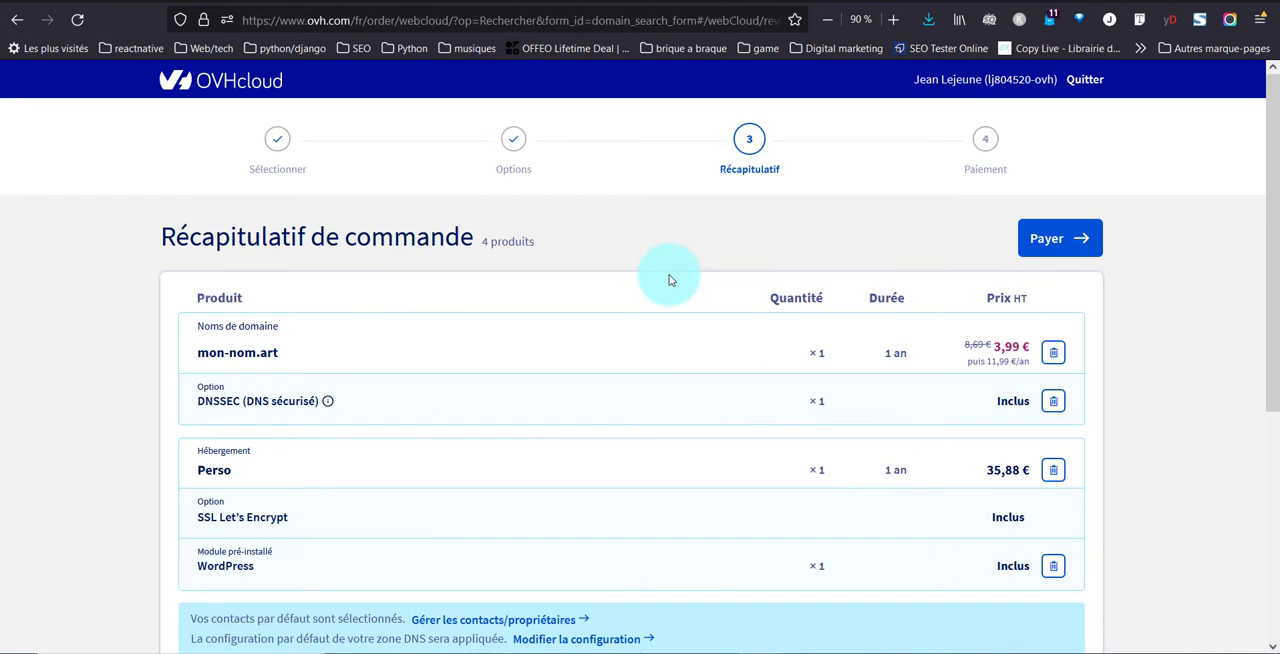
Review the order summary's products, durations, default configurations and total price
scroll(670, 280, down, 5)
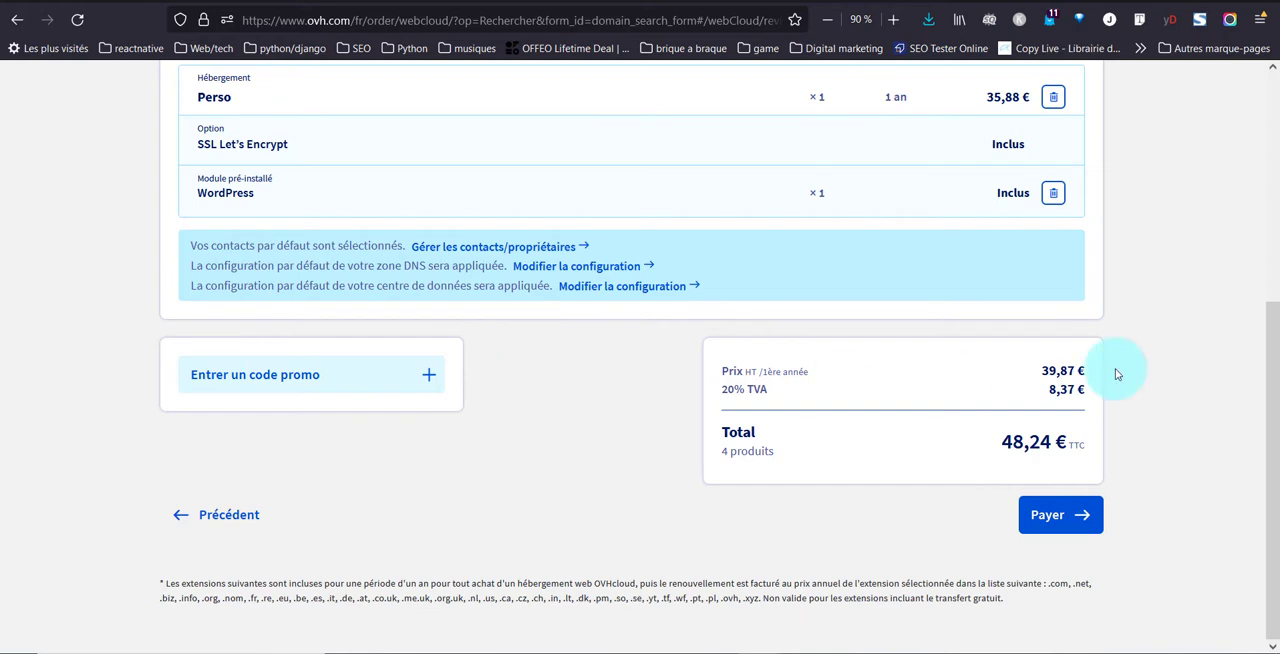
scroll(1143, 418, up, 5)
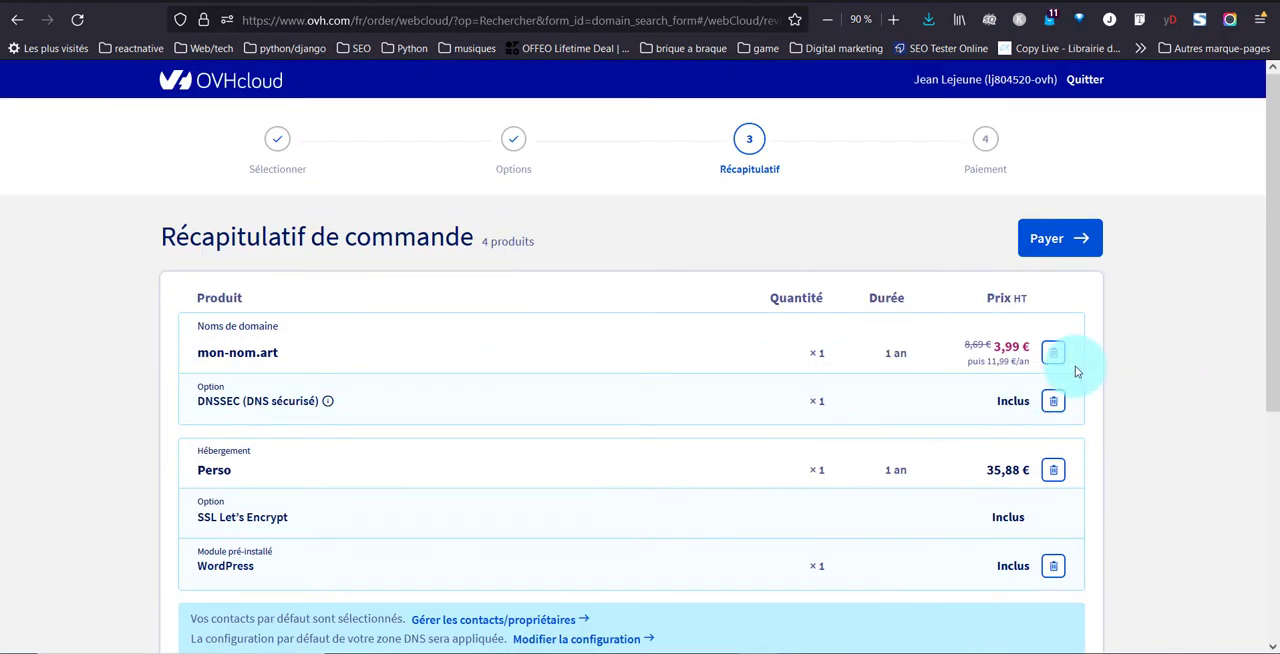
scroll(978, 400, down, 4)
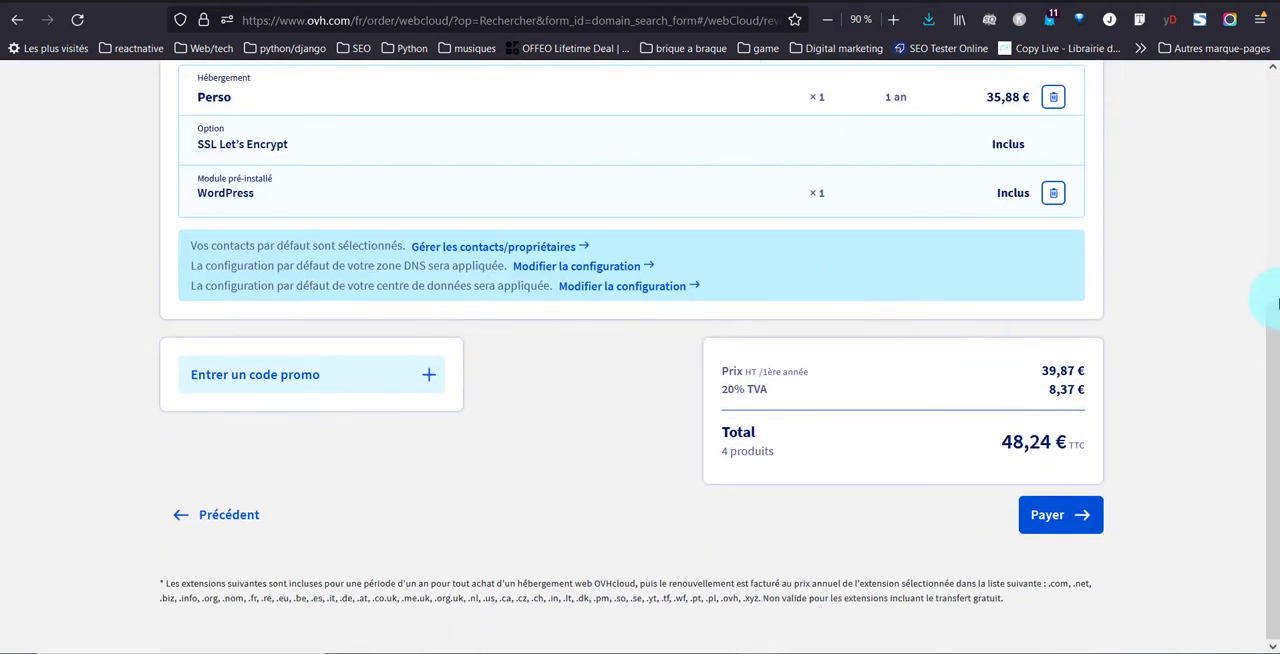
scroll(697, 398, up, 1)
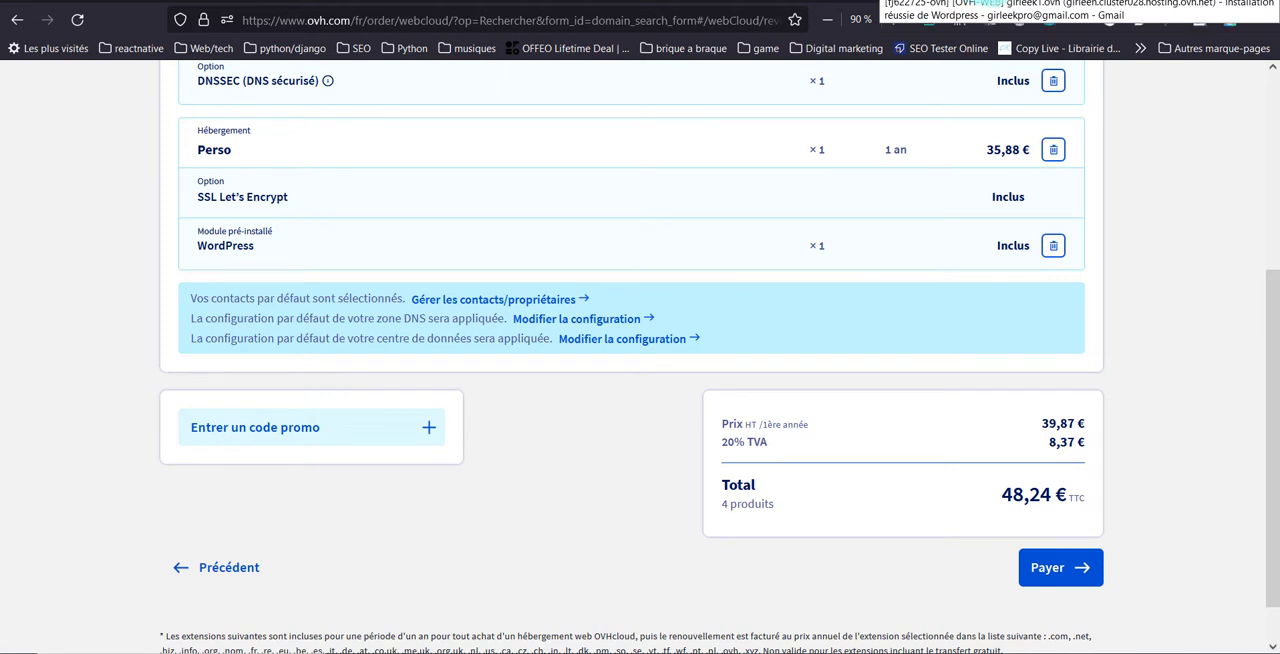
Switch to the WordPress installation e-mail in Gmail and locate the administrator name and password lines
click(988, 0)
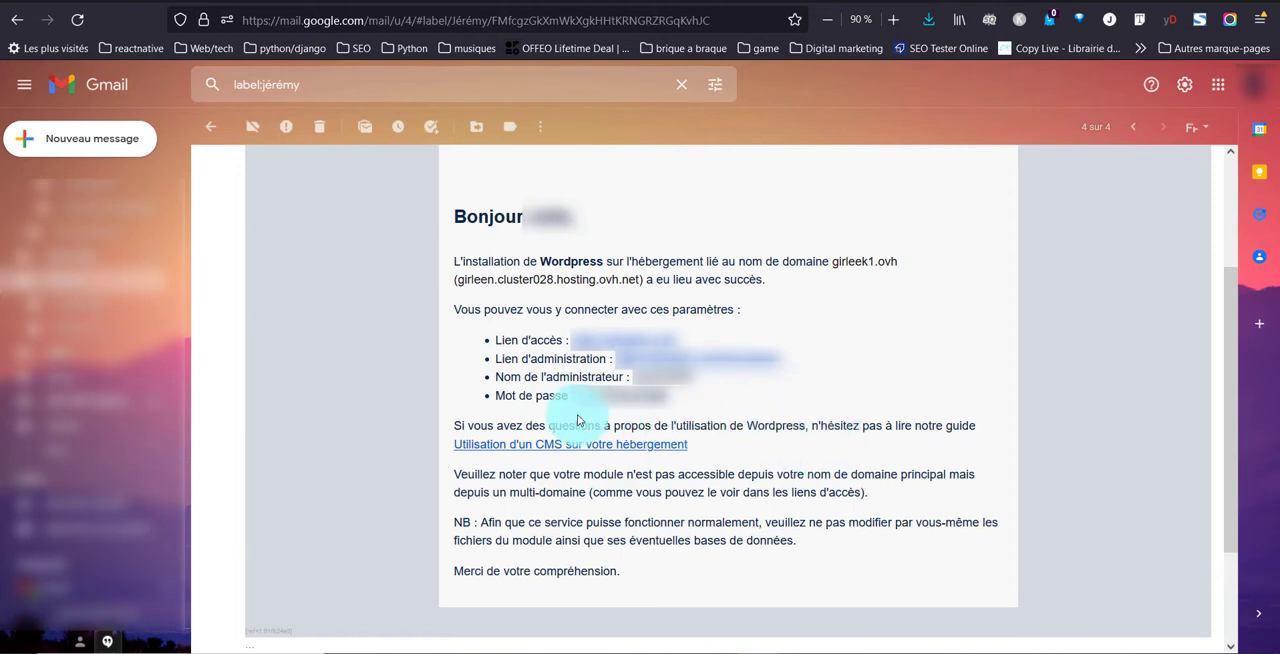
drag(626, 376, 690, 377)
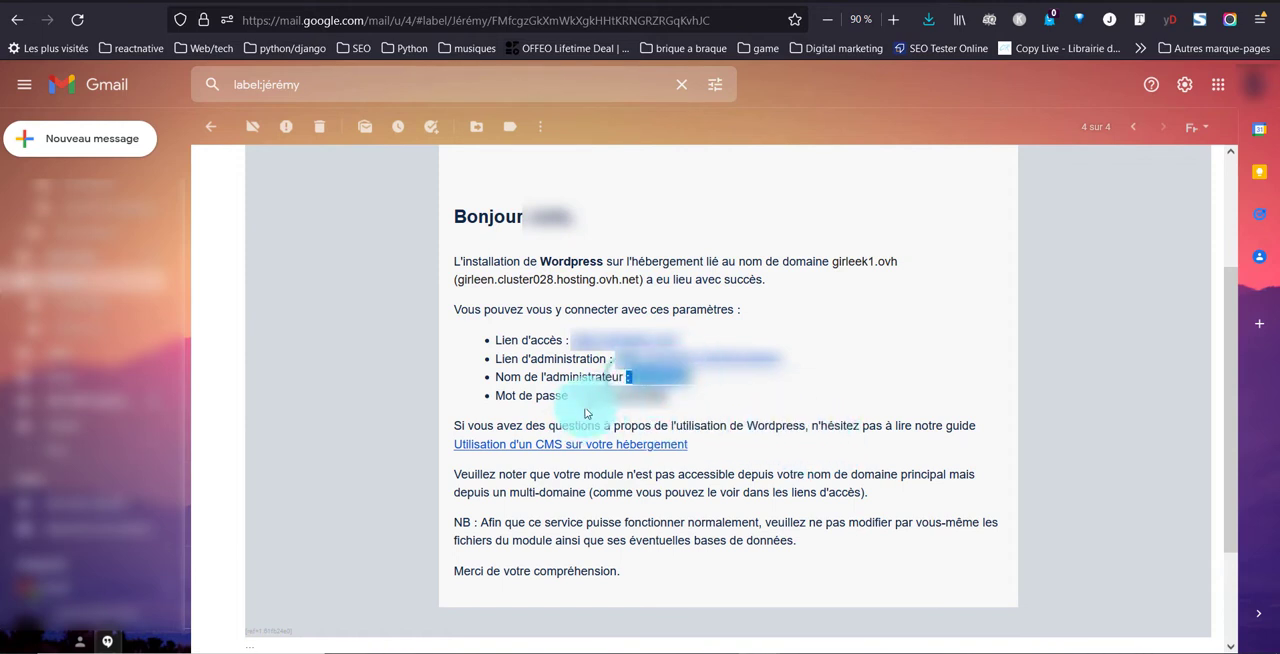
triple_click(588, 395)
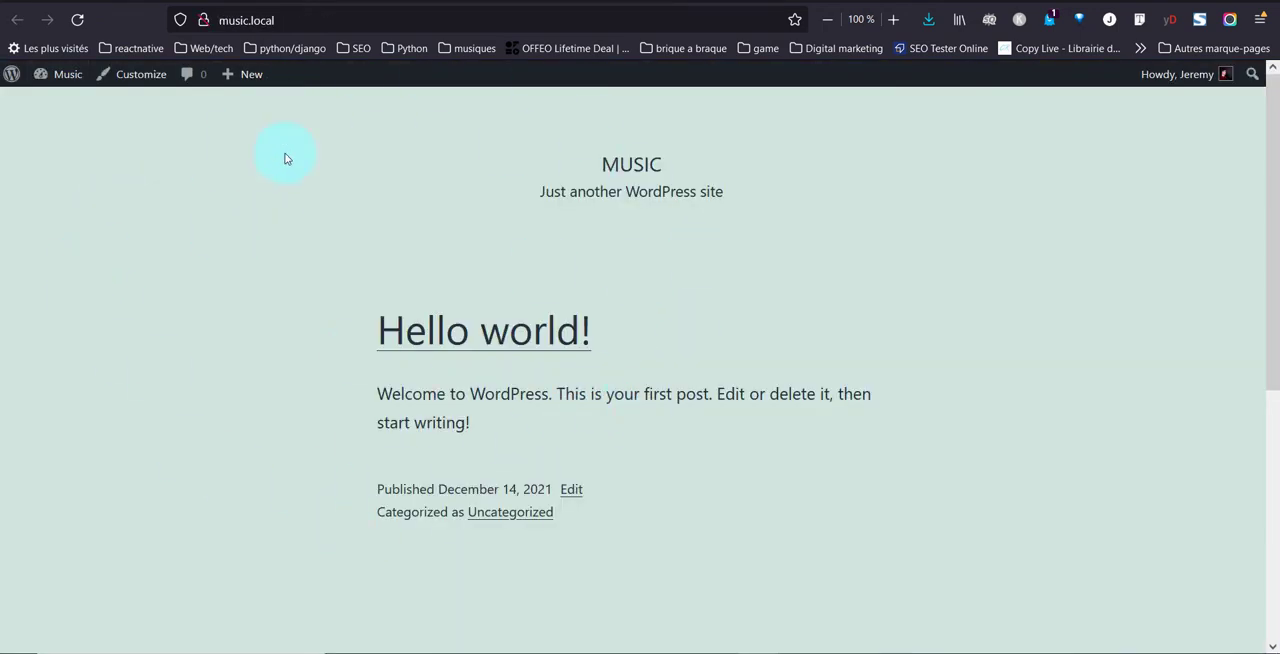
Open the WordPress admin dashboard at music.local/wp-admin
click(432, 22)
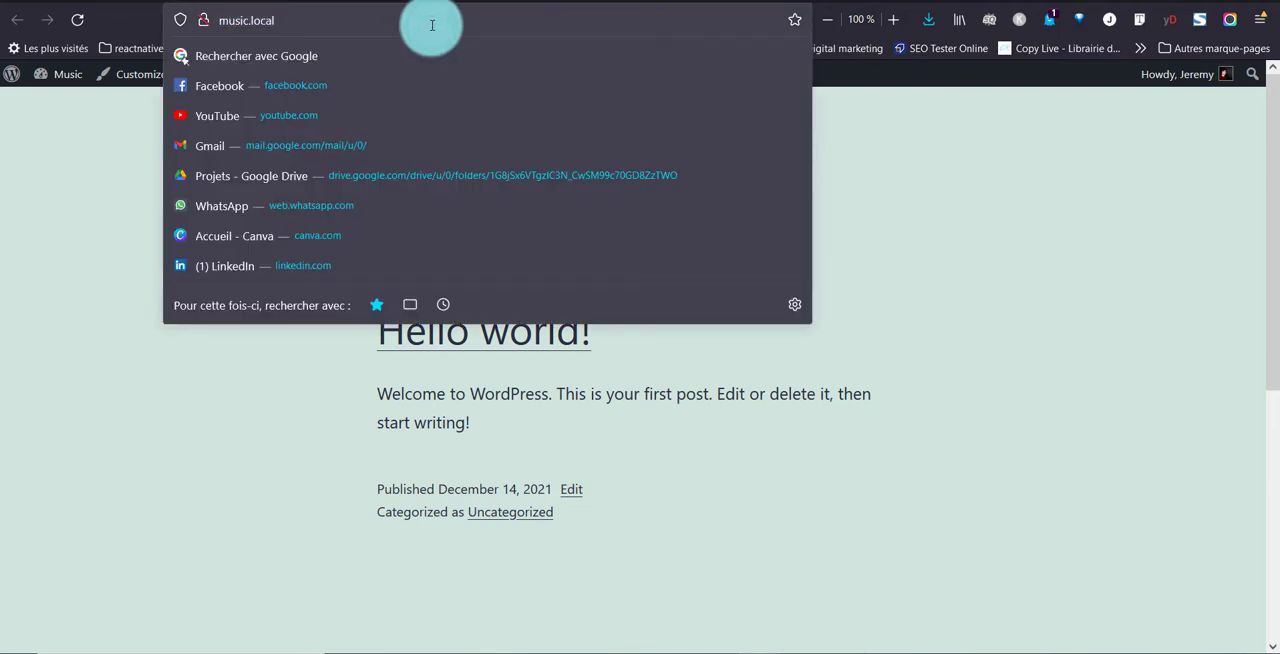
text(/)
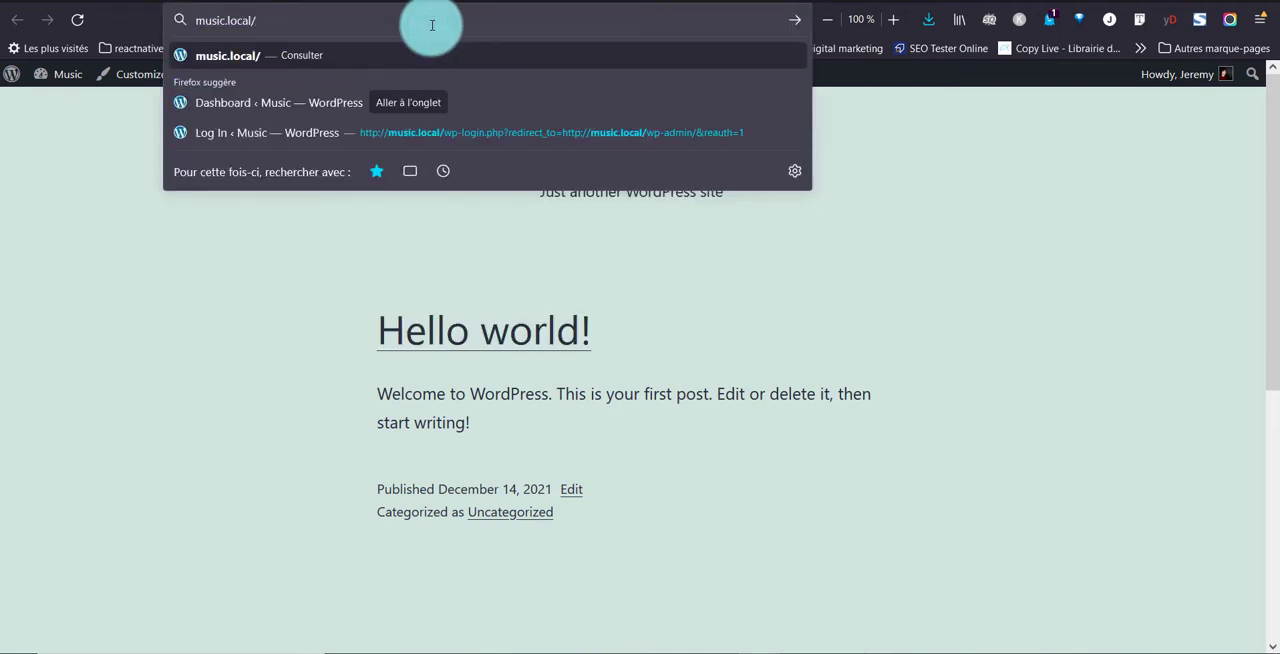
text(wp-adm)
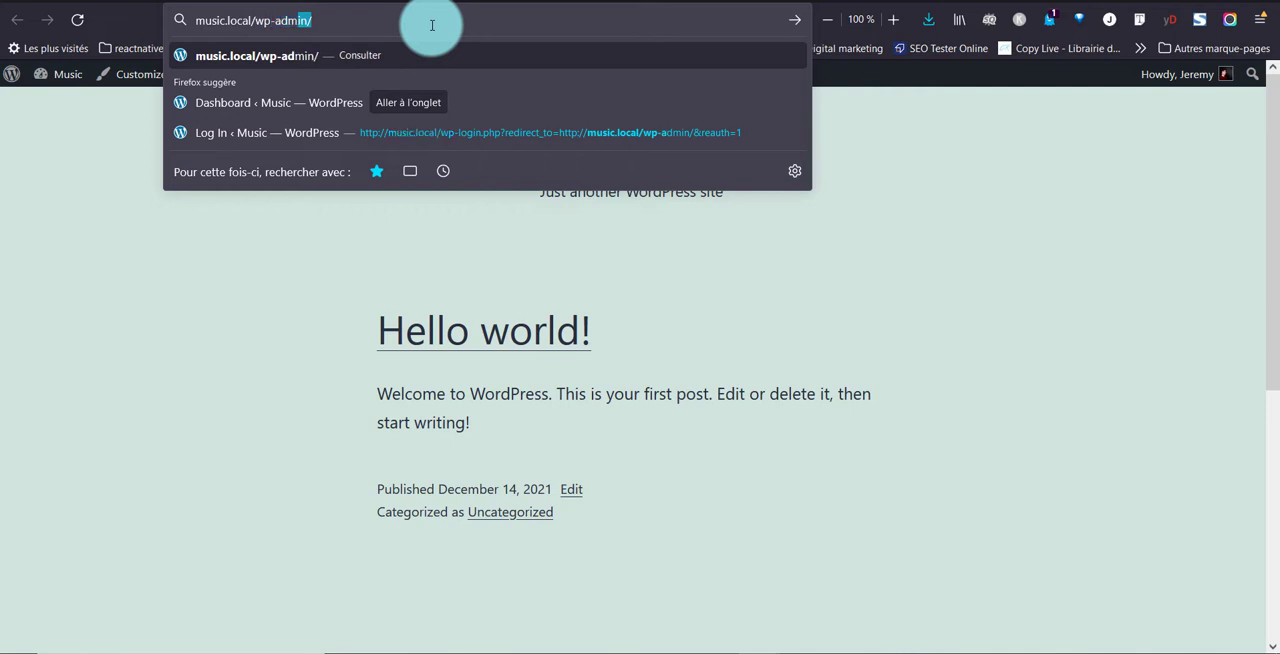
text(in)
key(Return)
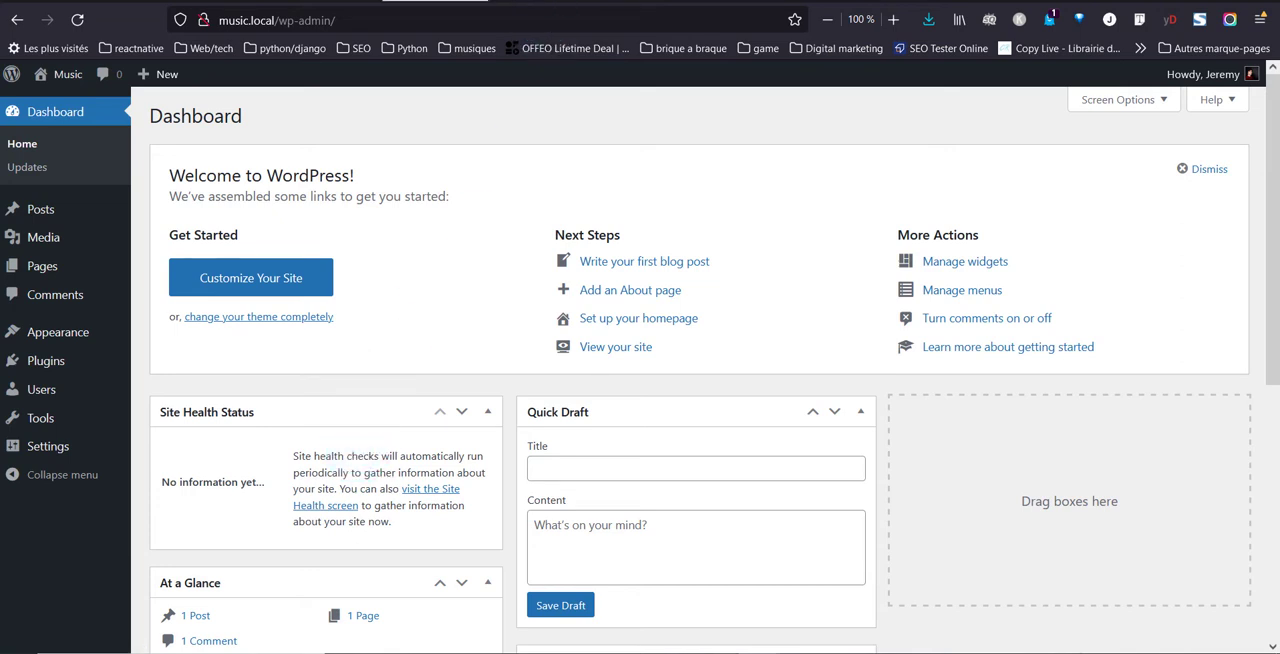
Search the theme library for "neve", then install and activate the Neve theme
mouse_move(41, 338)
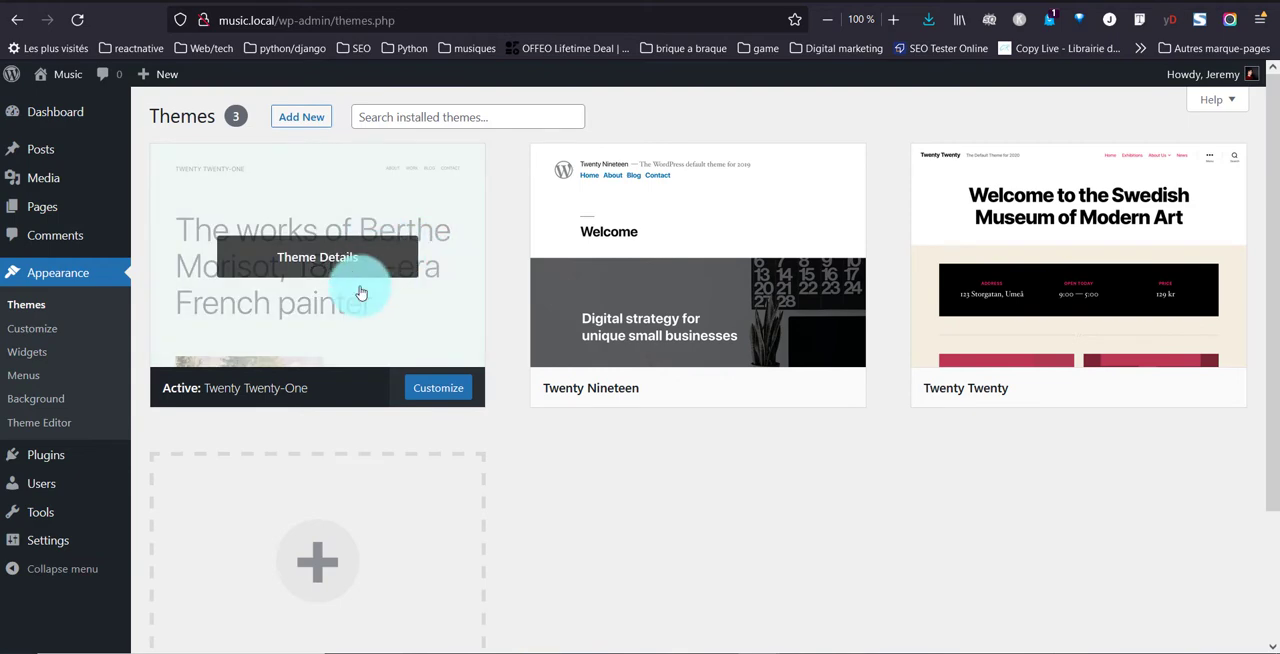
click(311, 115)
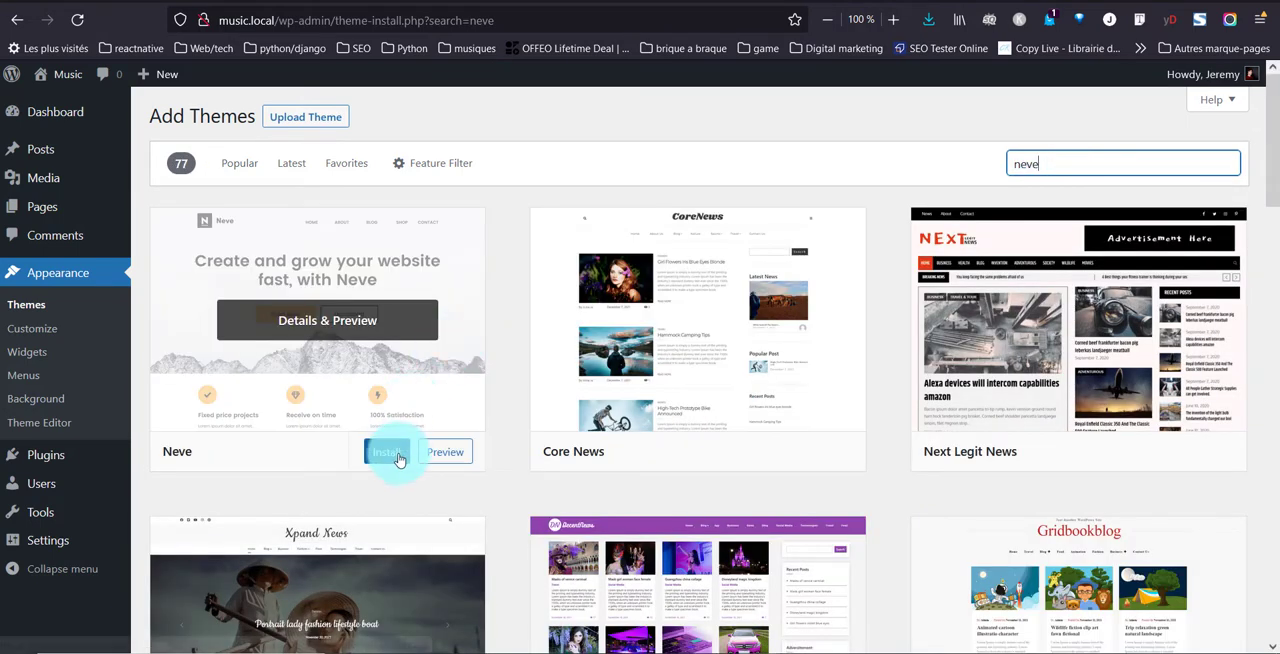
click(390, 453)
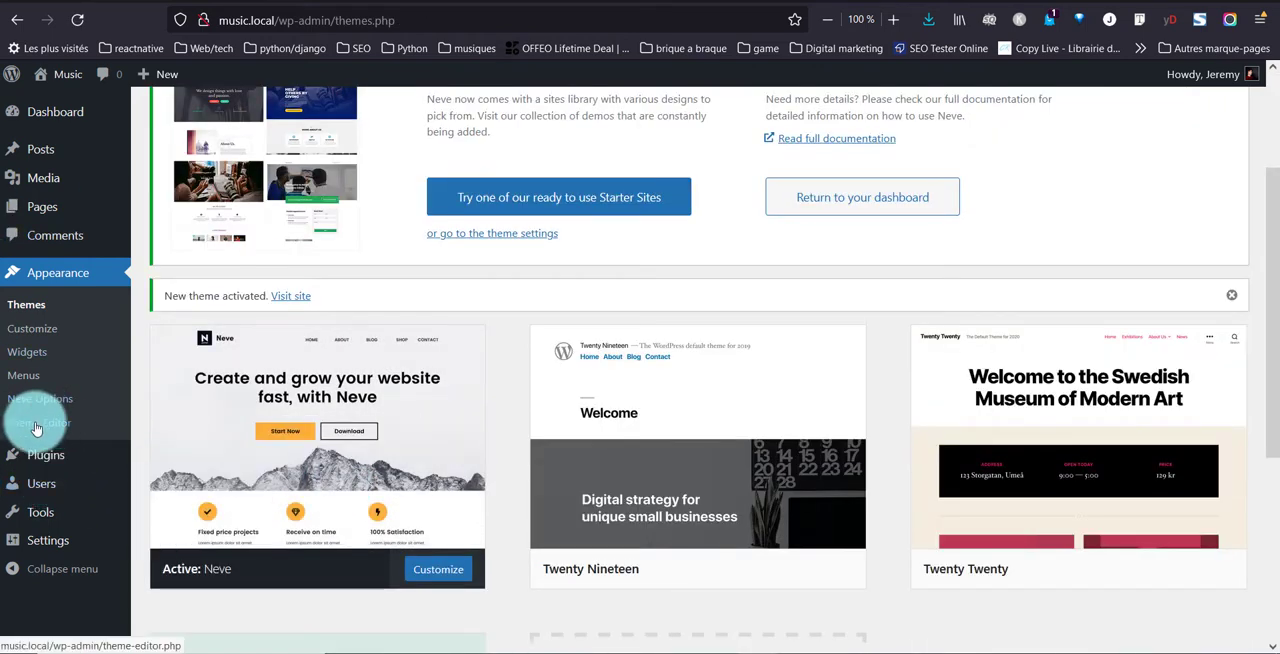
Search the plugin library for "elementor", then install and activate the Elementor Website Builder plugin
mouse_move(53, 463)
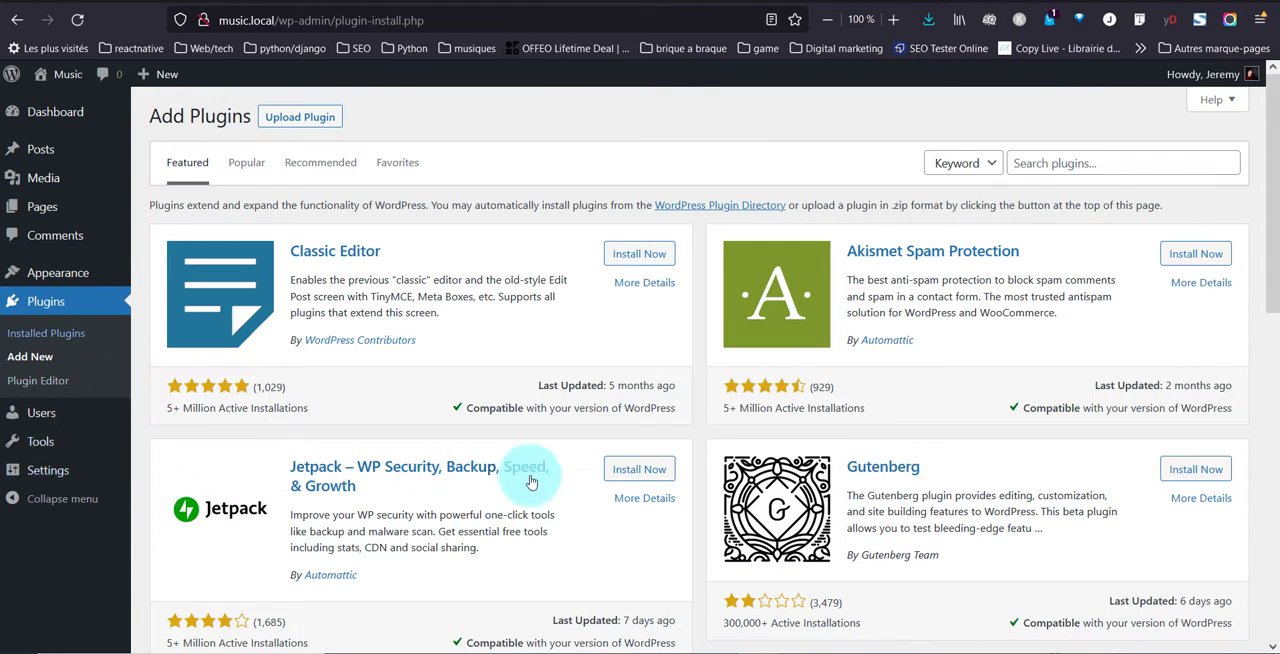
click(1076, 168)
text(ele)
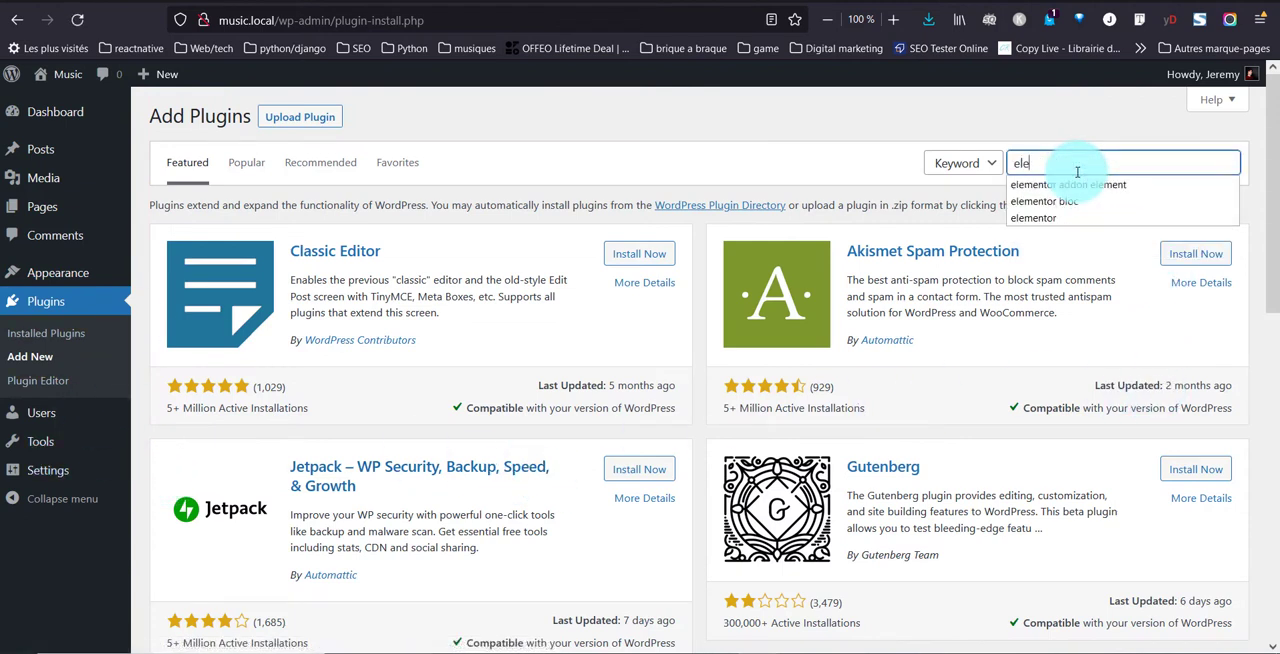
text(mentor)
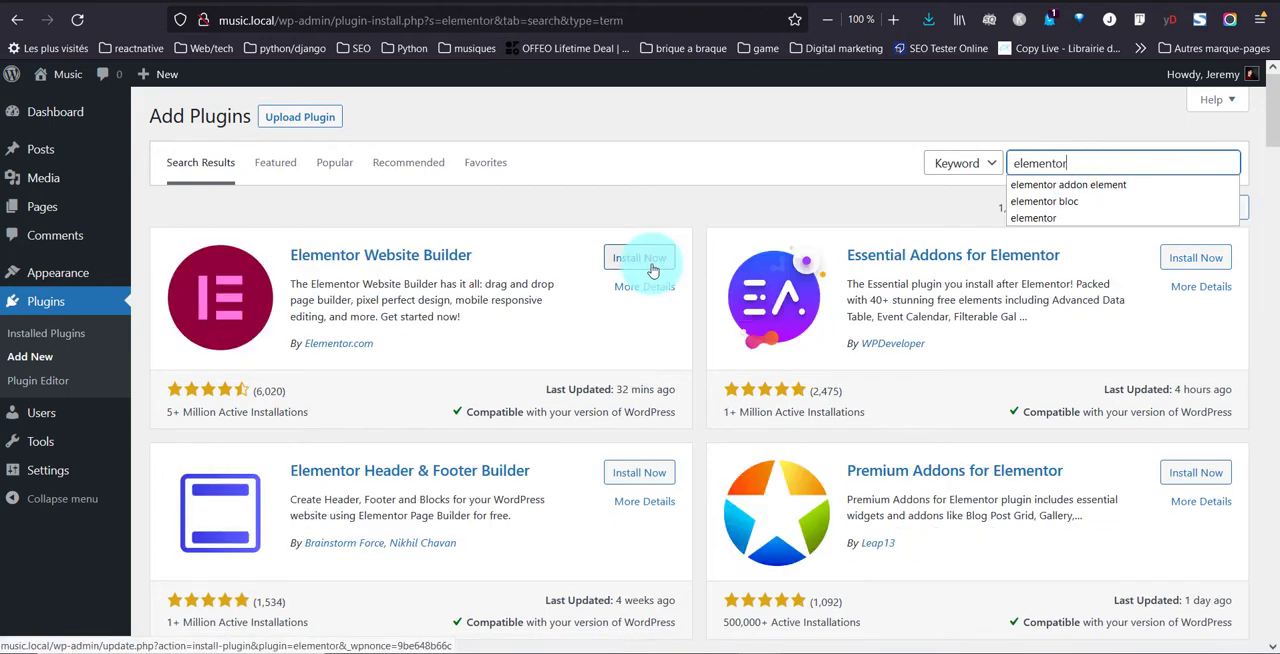
click(645, 260)
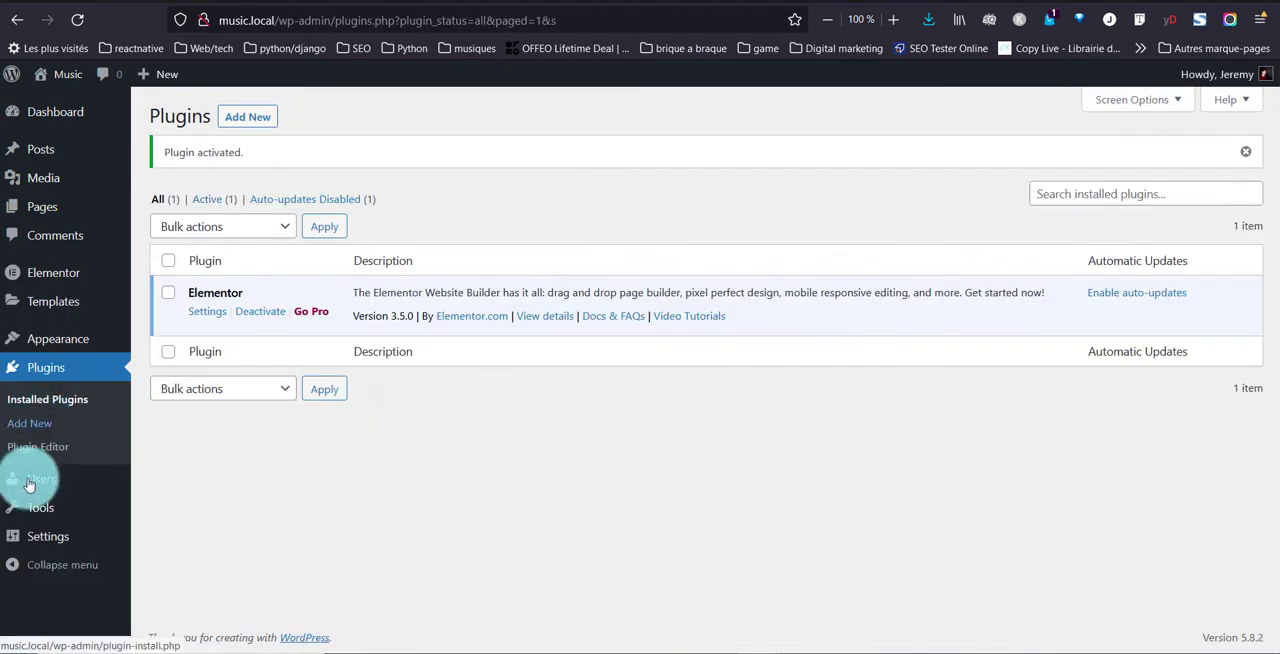
Set the site language to Français in the general settings and save the changes
mouse_move(47, 545)
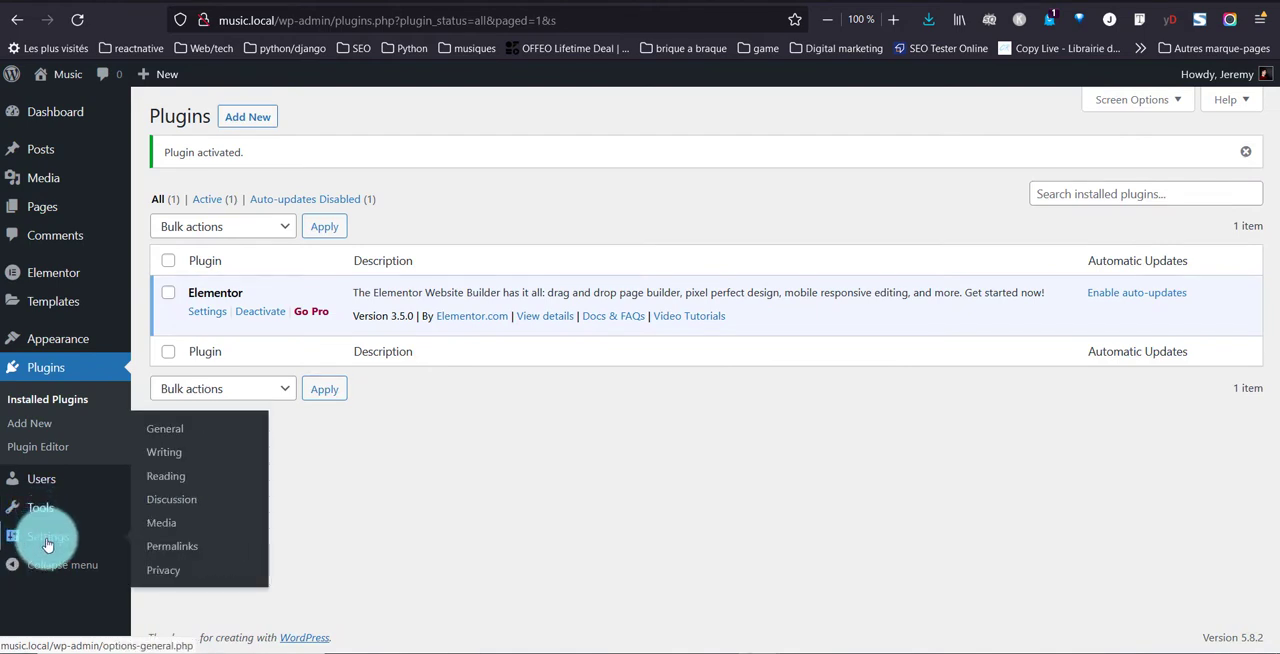
click(177, 437)
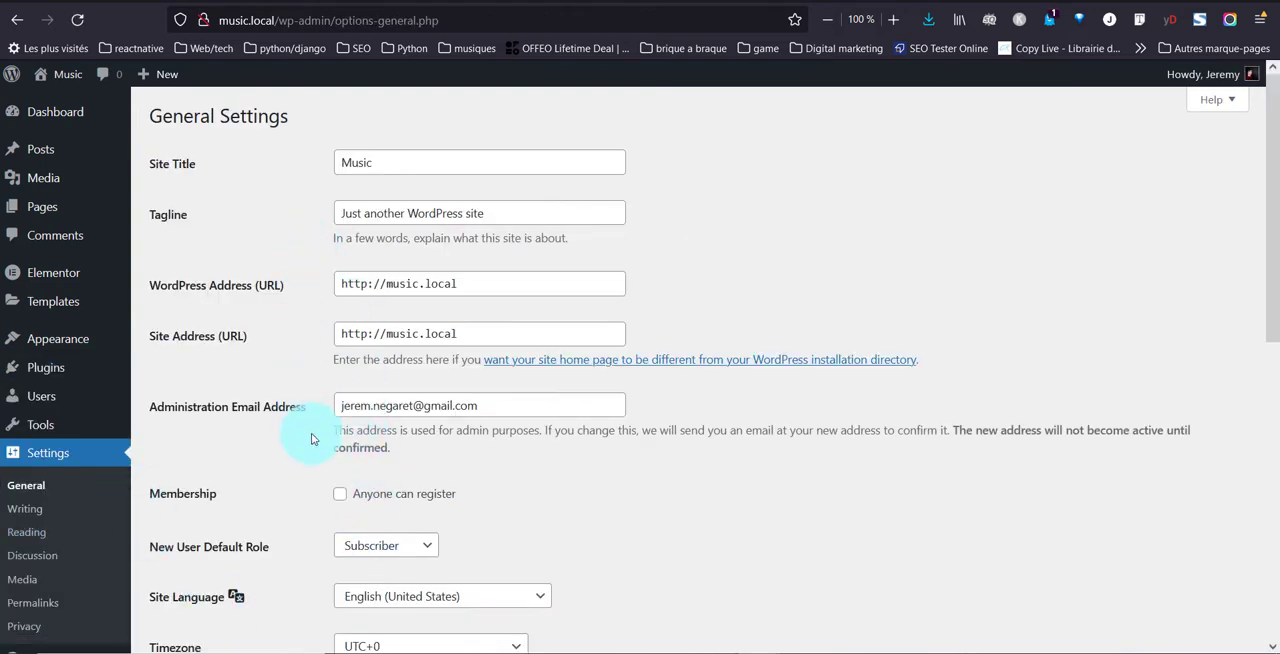
scroll(323, 448, down, 2)
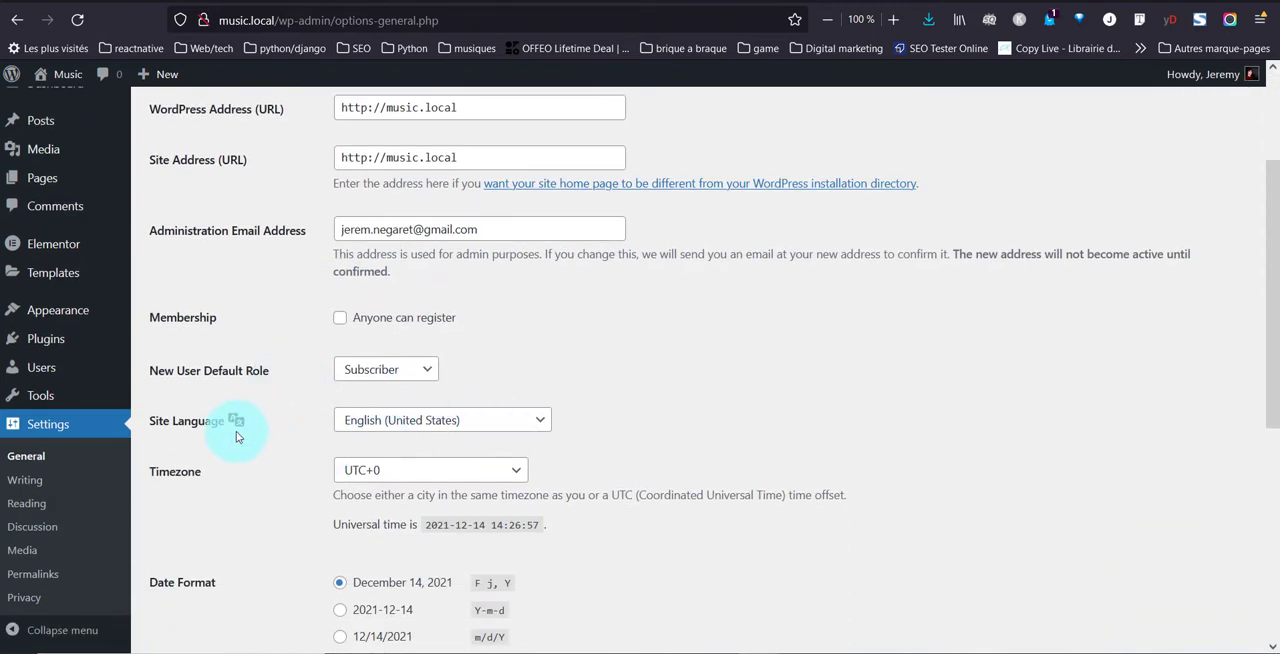
click(357, 426)
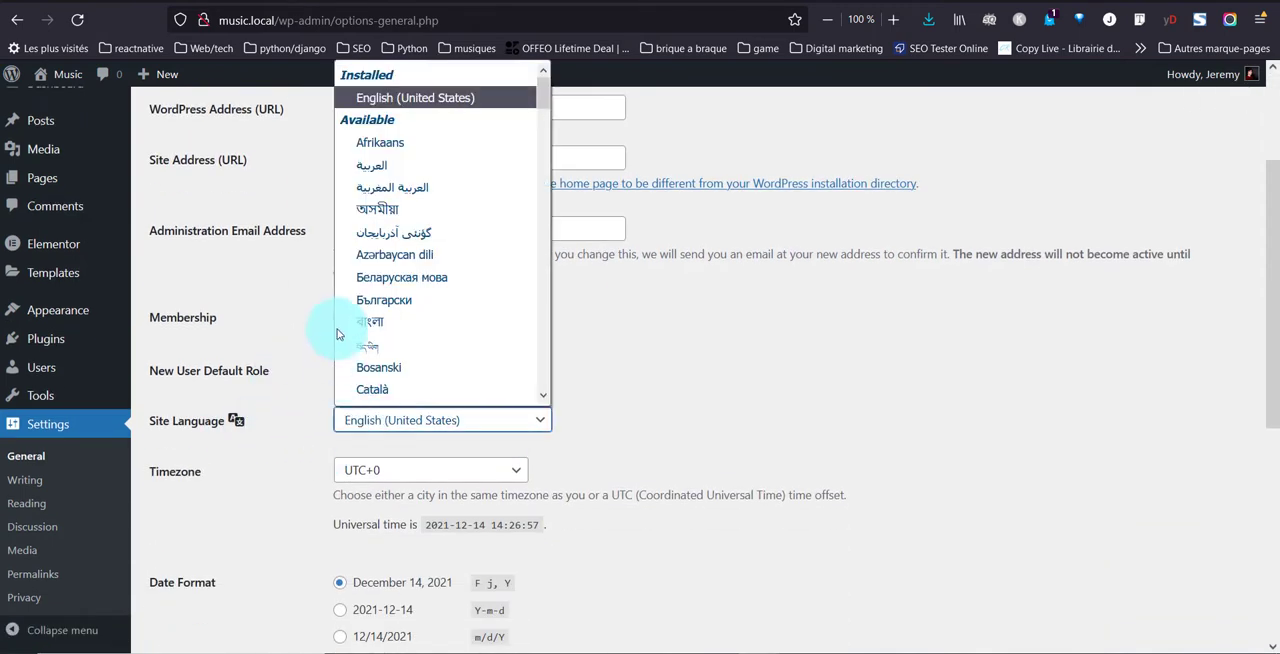
scroll(434, 296, down, 15)
scroll(432, 288, down, 20)
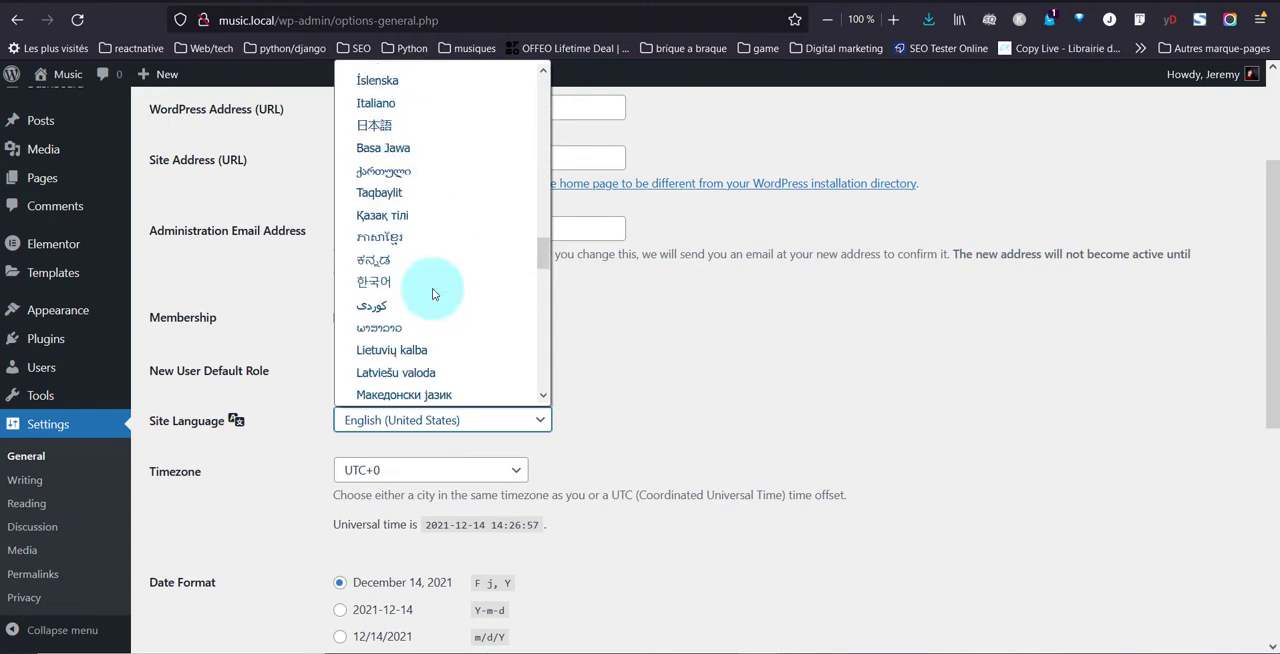
scroll(432, 291, up, 20)
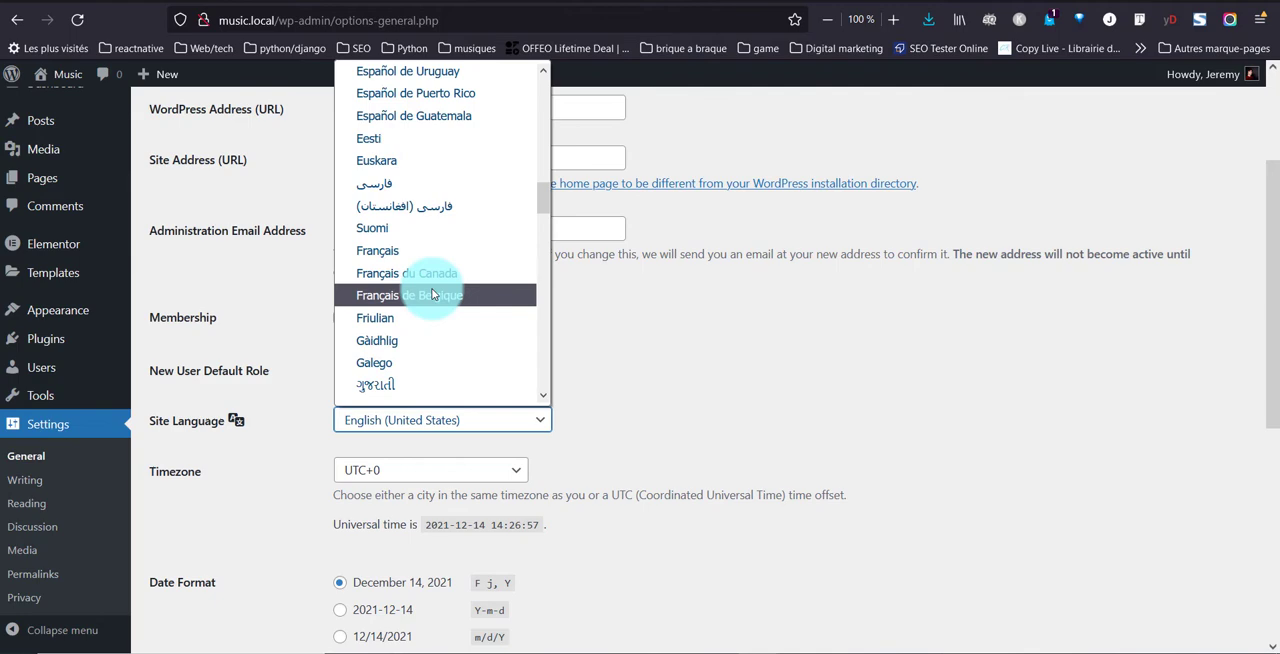
click(385, 250)
scroll(315, 460, down, 5)
click(191, 567)
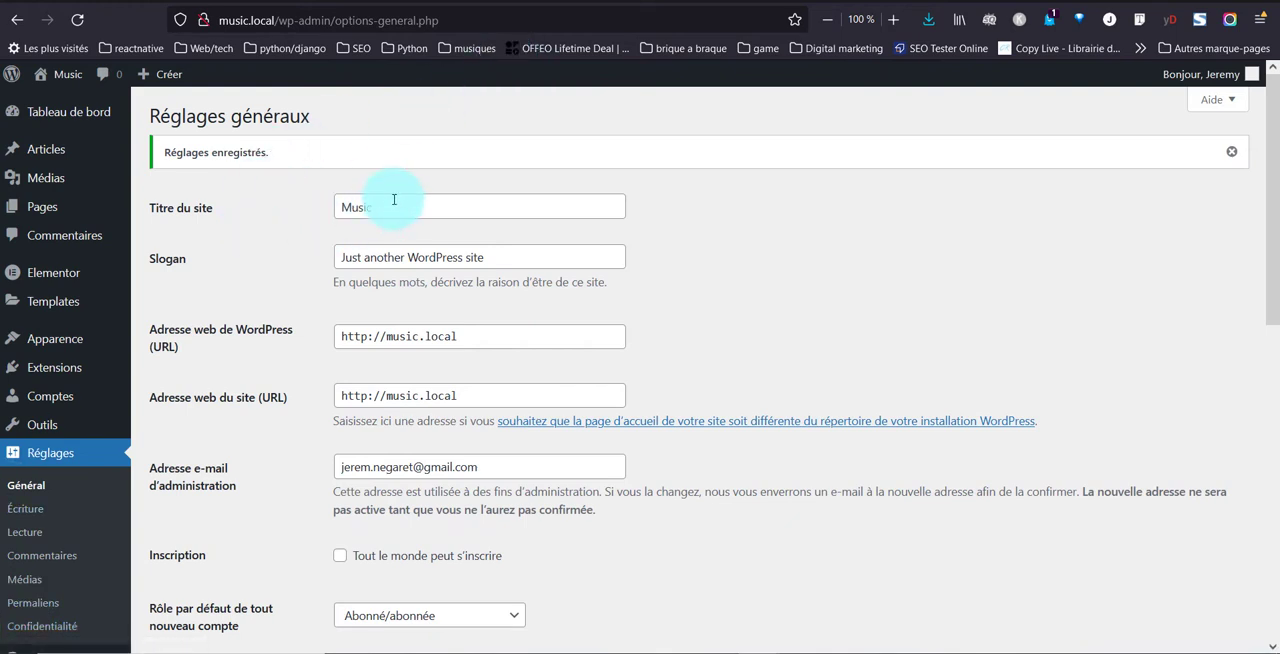
Clear the site's slogan in the general settings and save the changes
drag(499, 264, 236, 270)
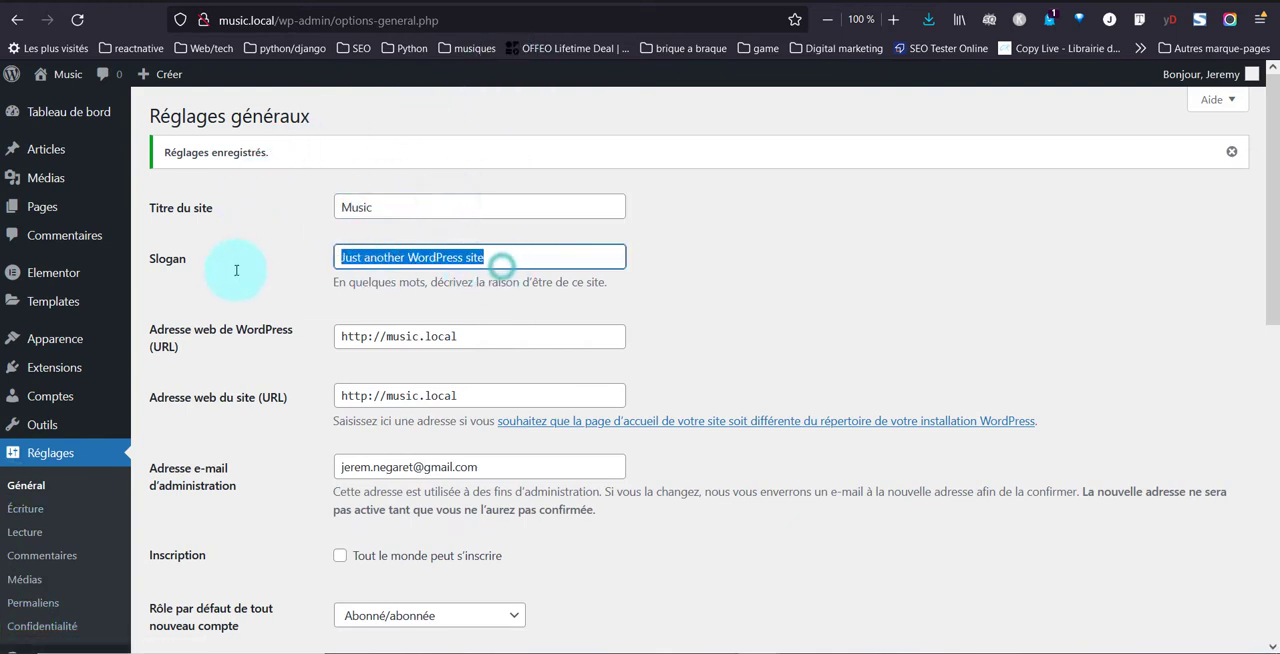
key(BackSpace)
click(236, 270)
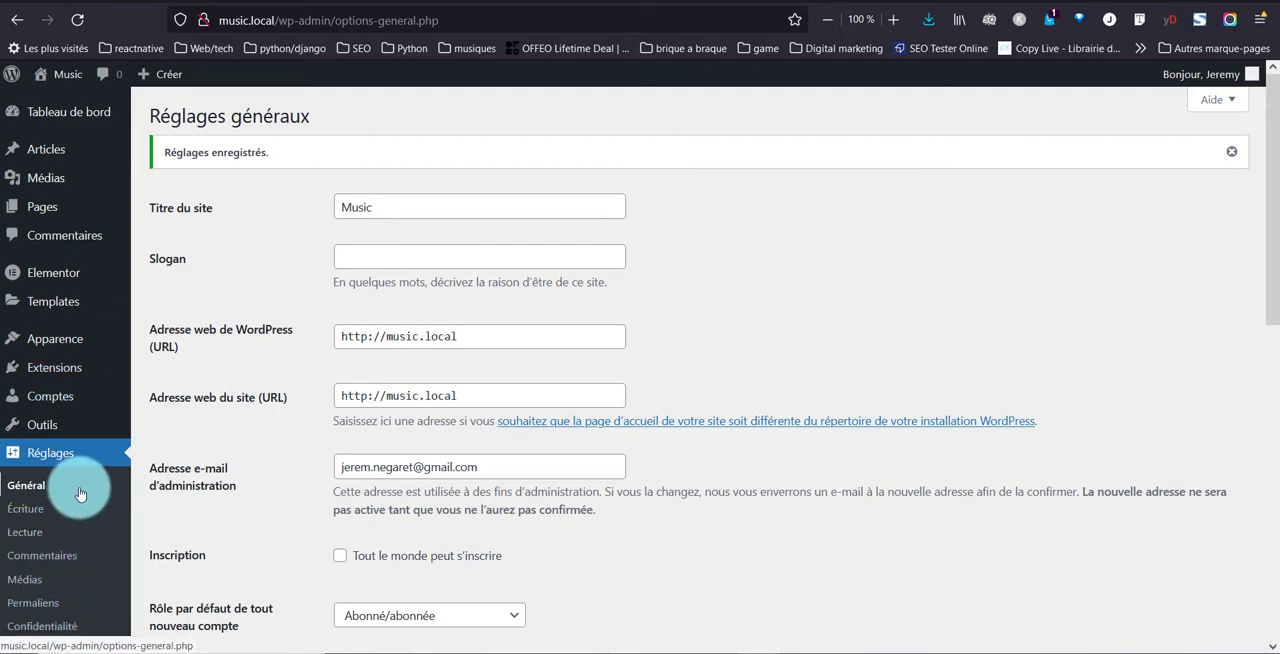
scroll(306, 449, down, 9)
click(230, 567)
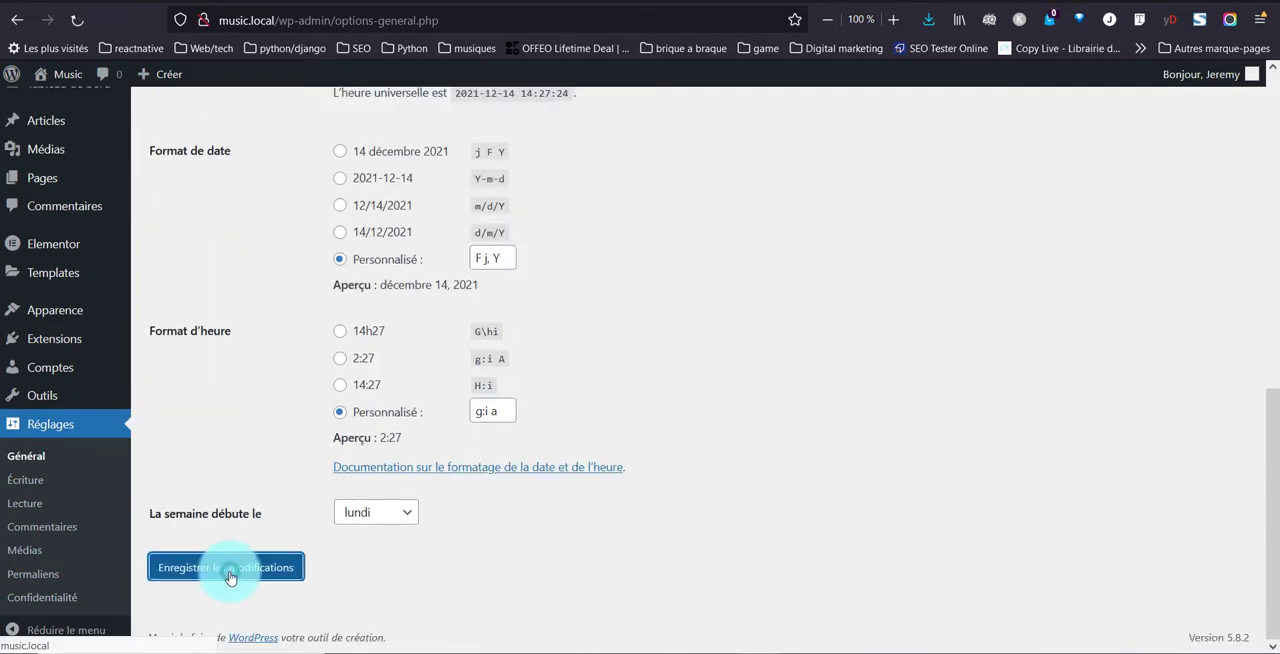
Set the permalink structure to "Titre de la publication"
click(39, 585)
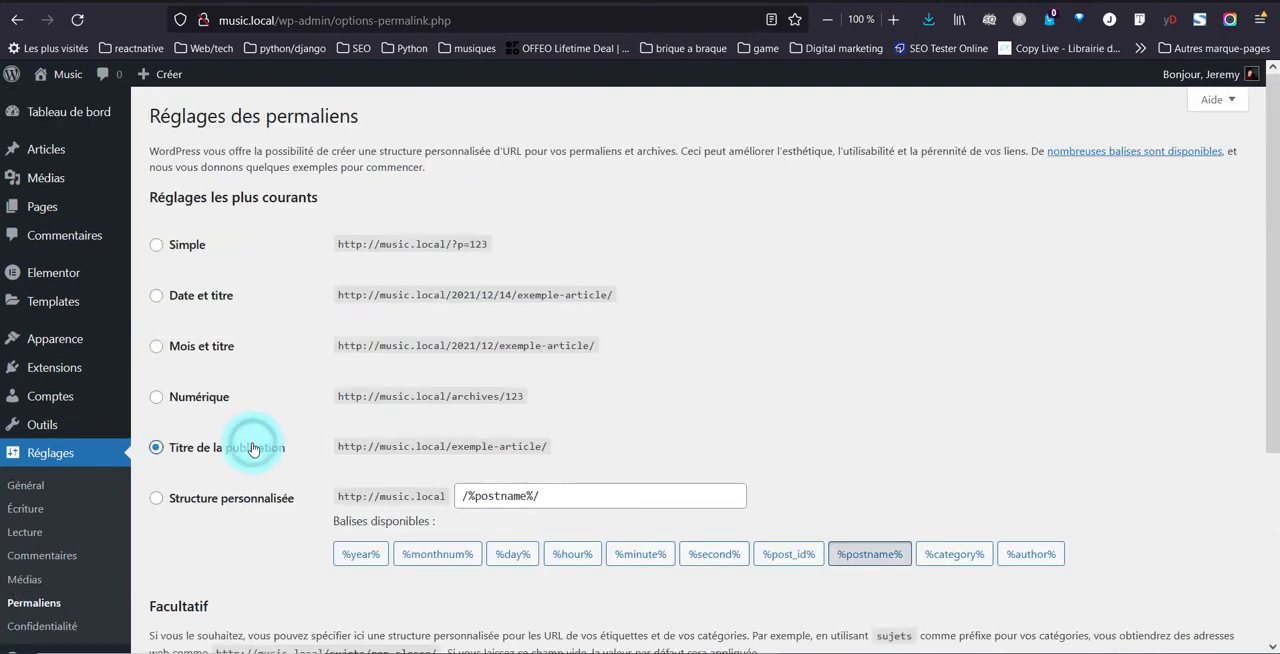
scroll(250, 420, down, 3)
Make the static page Sample Page the site's home page in the reading settings and save the changes
click(22, 503)
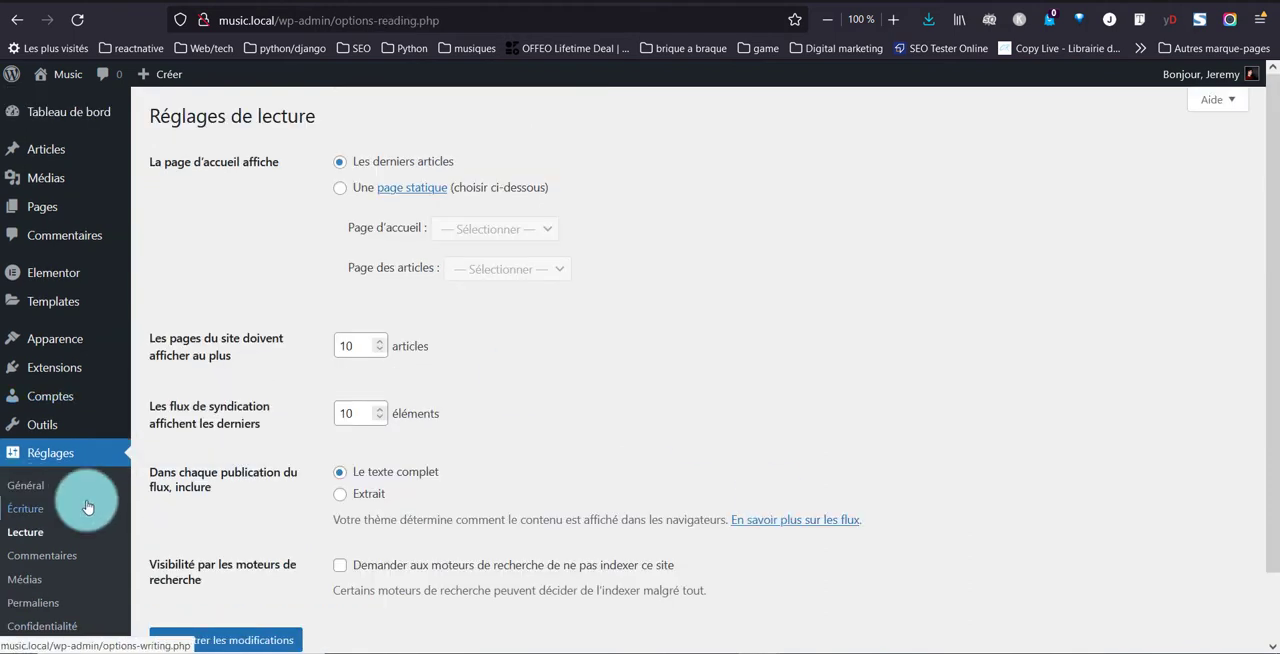
click(341, 189)
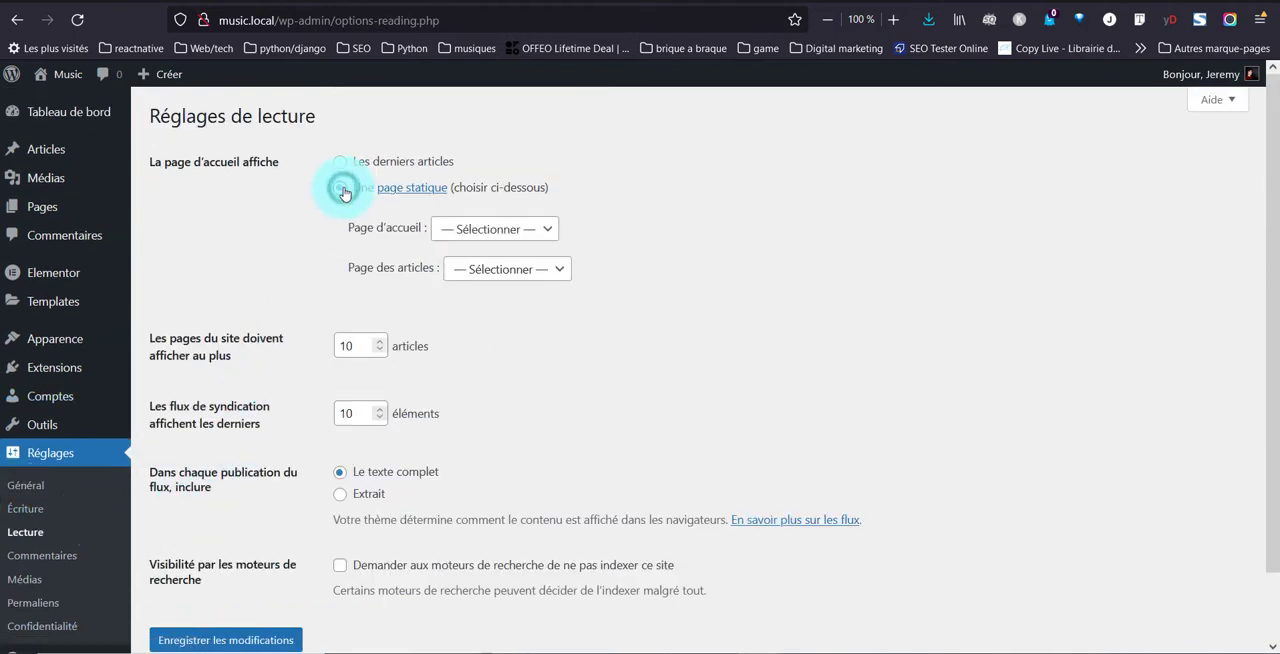
click(507, 229)
click(487, 283)
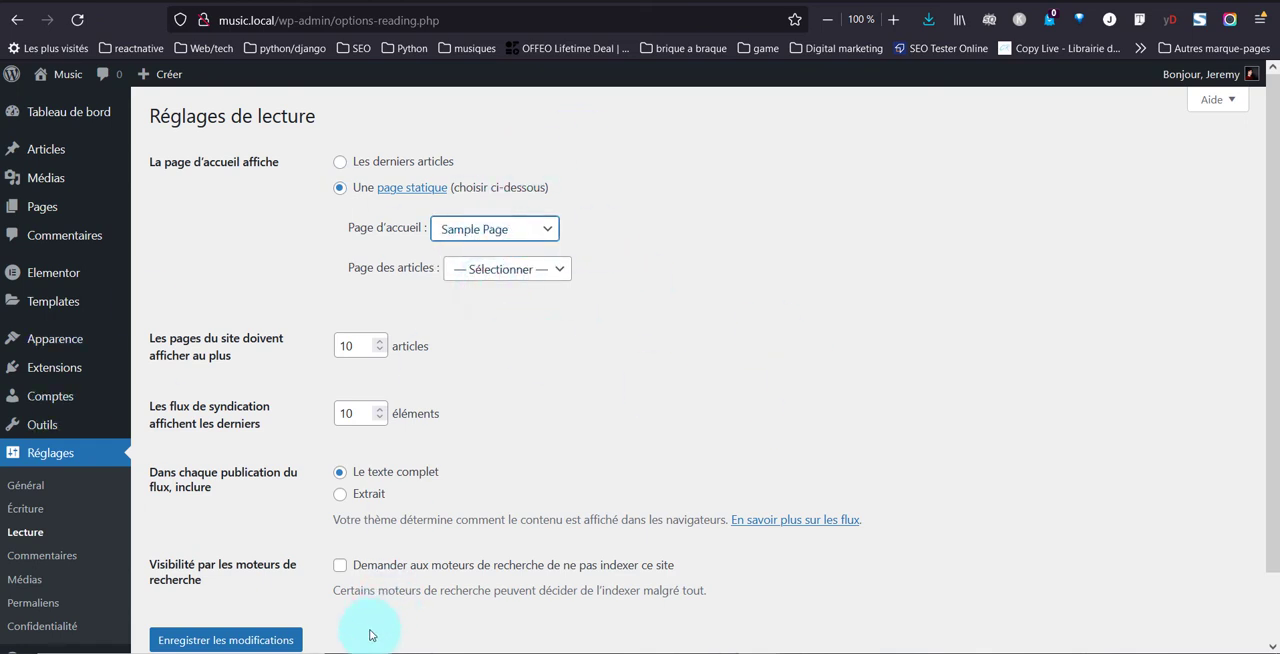
click(285, 640)
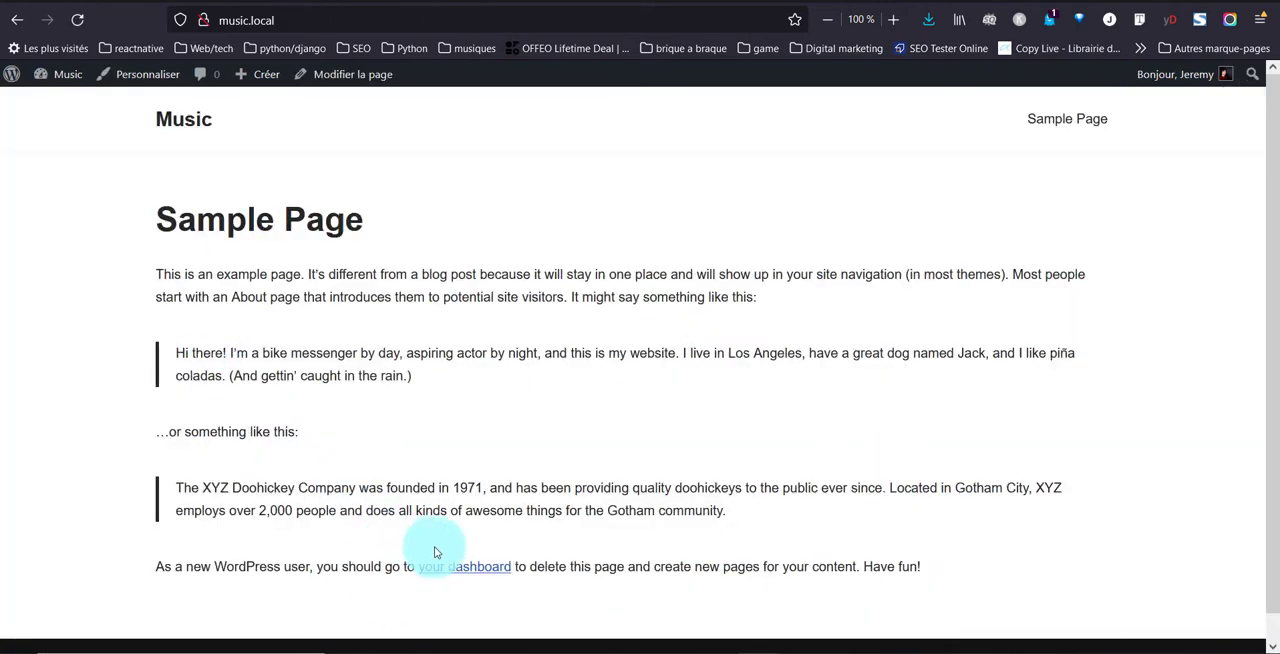
Check the published home page on the live site and return to the admin settings
scroll(523, 447, down, 1)
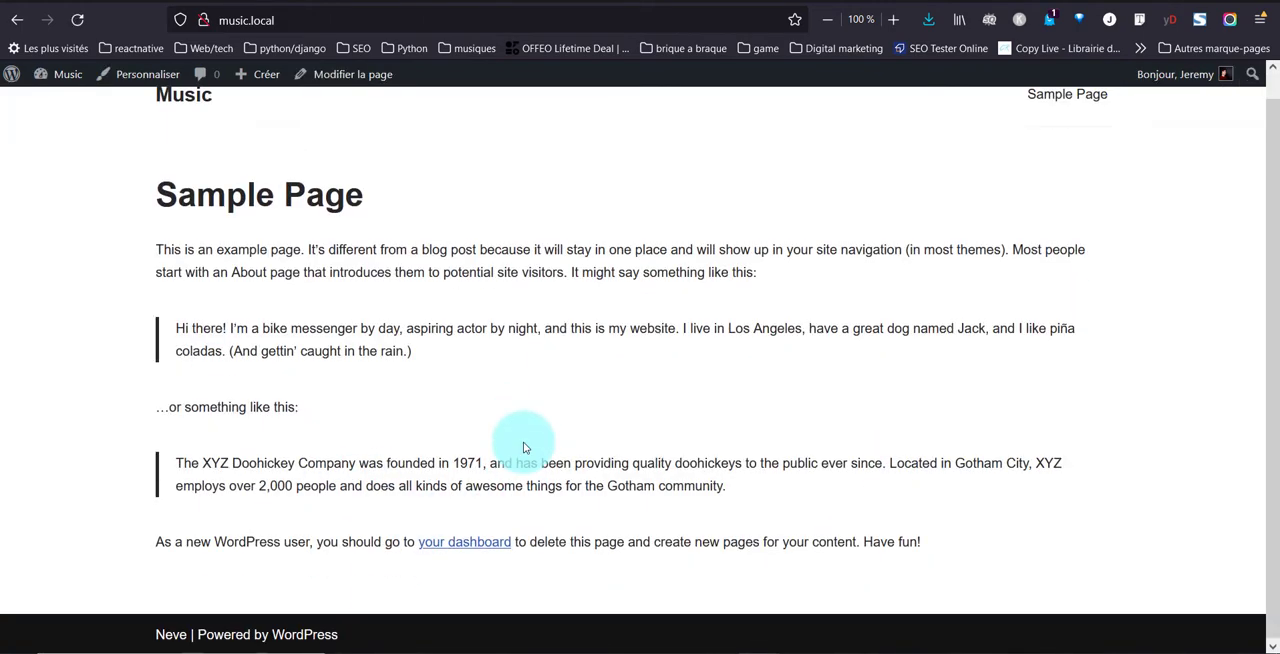
scroll(523, 447, up, 1)
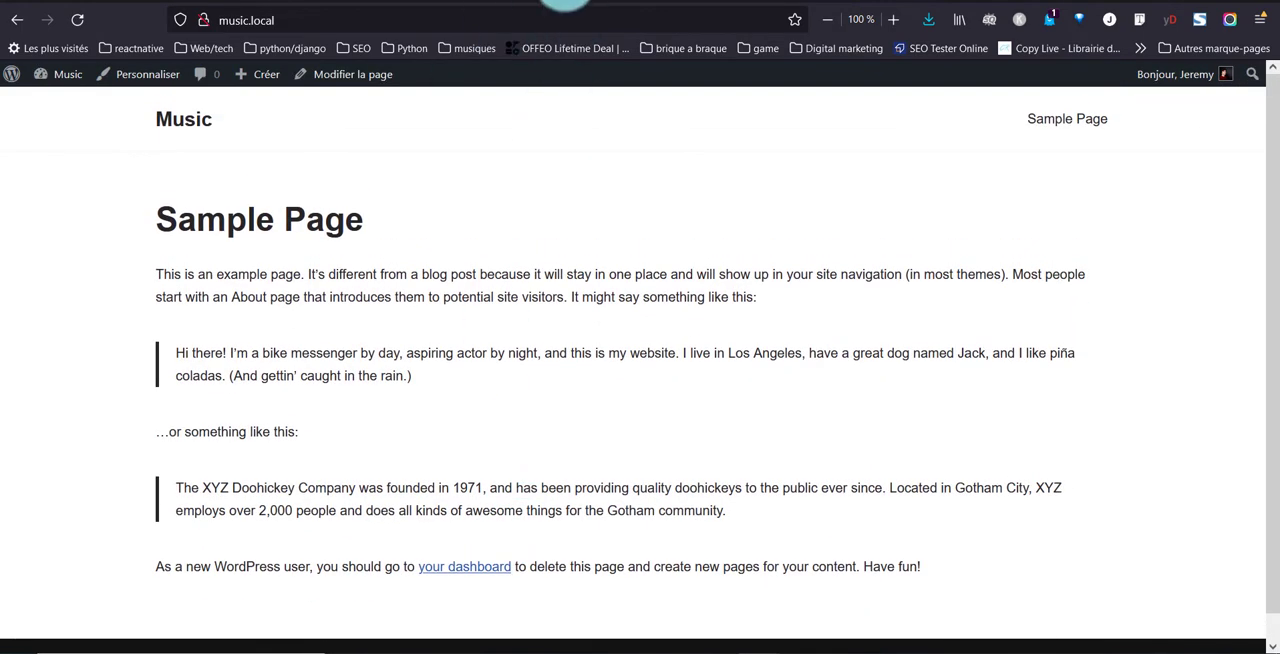
click(577, 1)
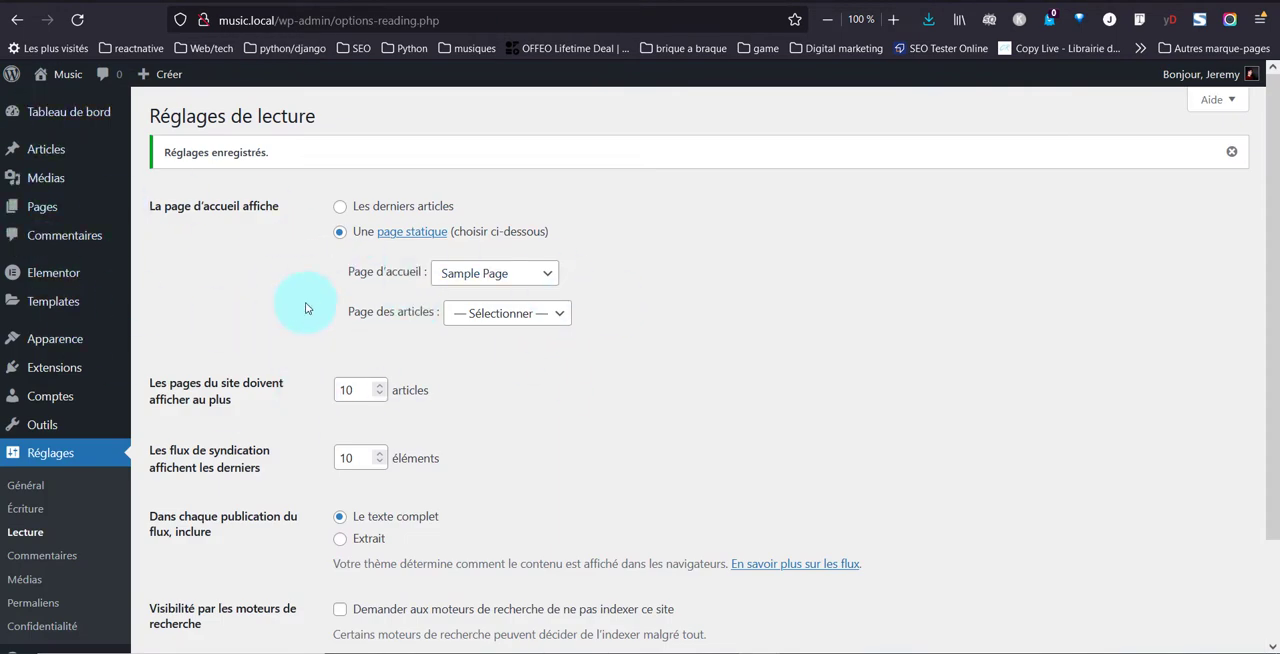
Open the list of all pages and compare the Sample Page entry with the live home page
mouse_move(43, 211)
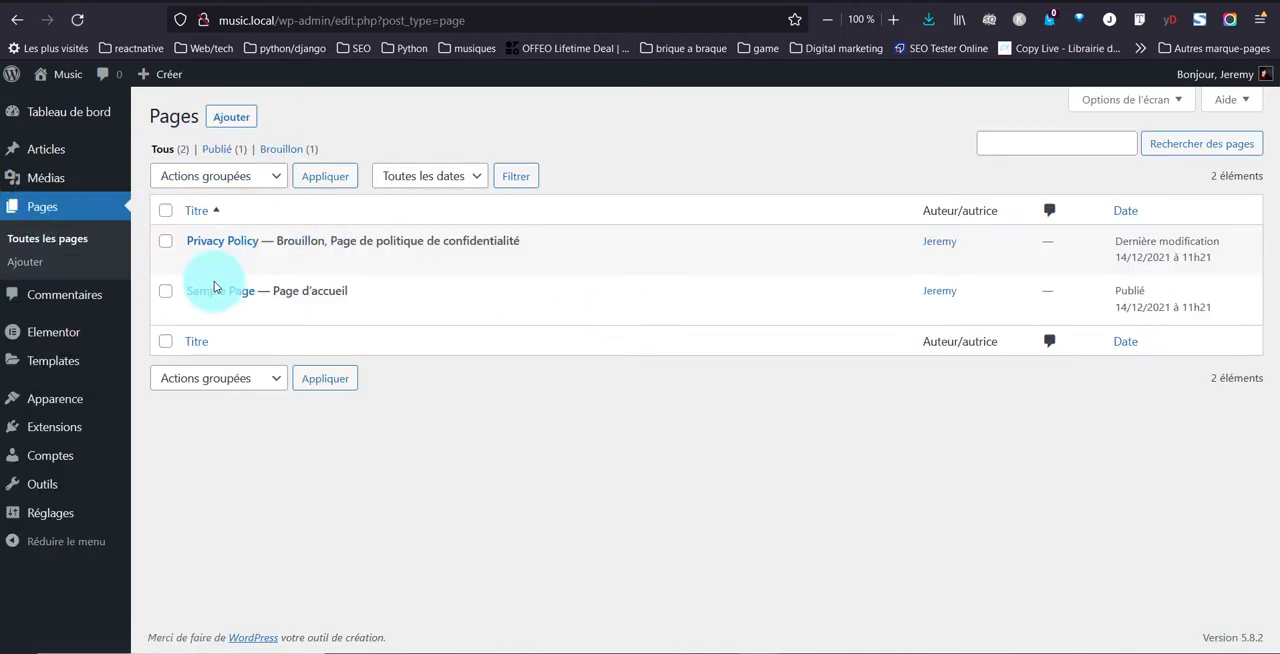
mouse_move(210, 318)
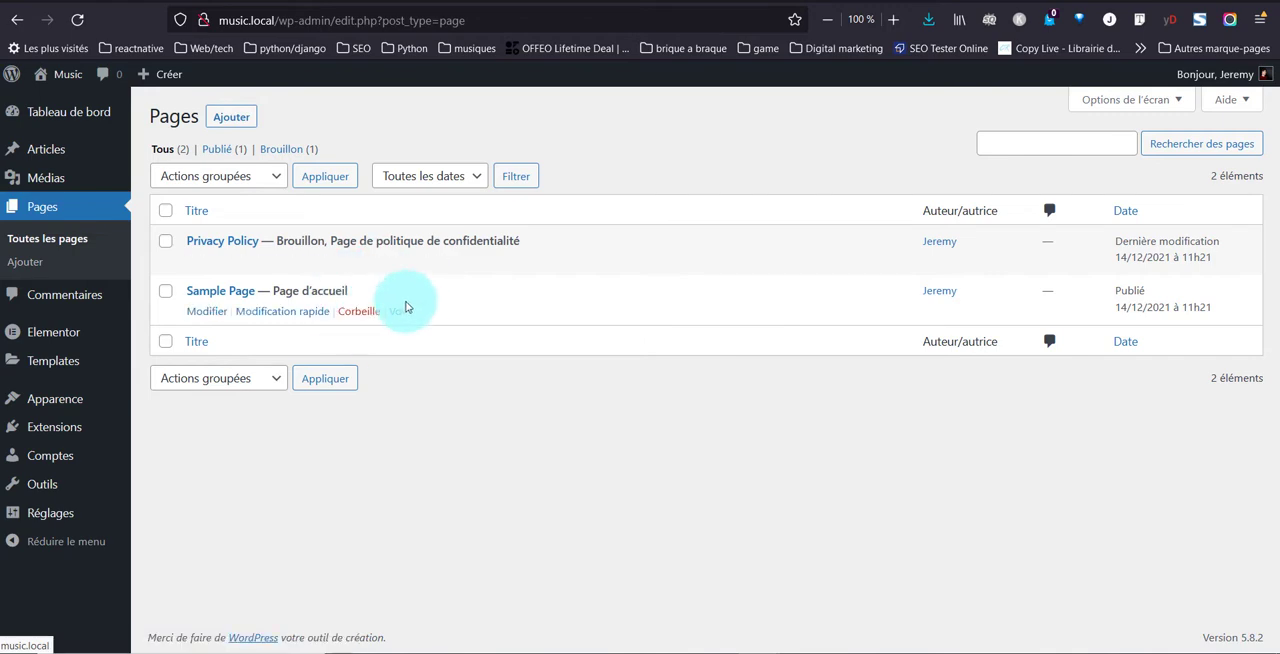
click(654, 0)
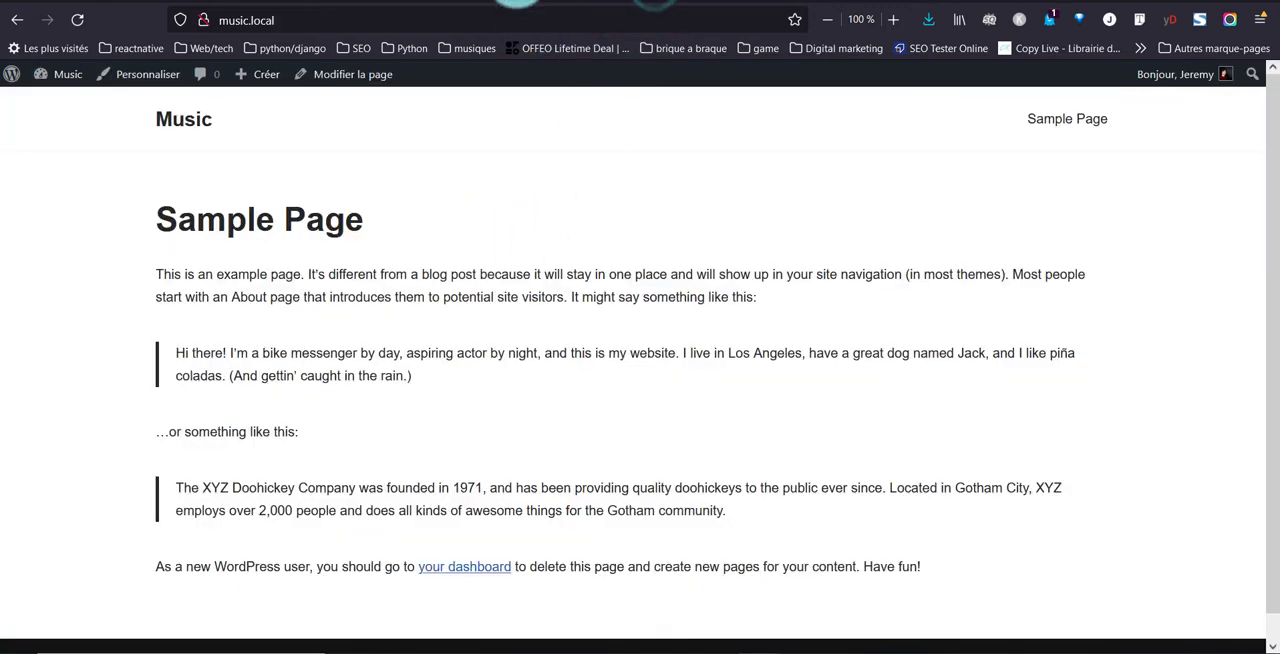
click(516, 0)
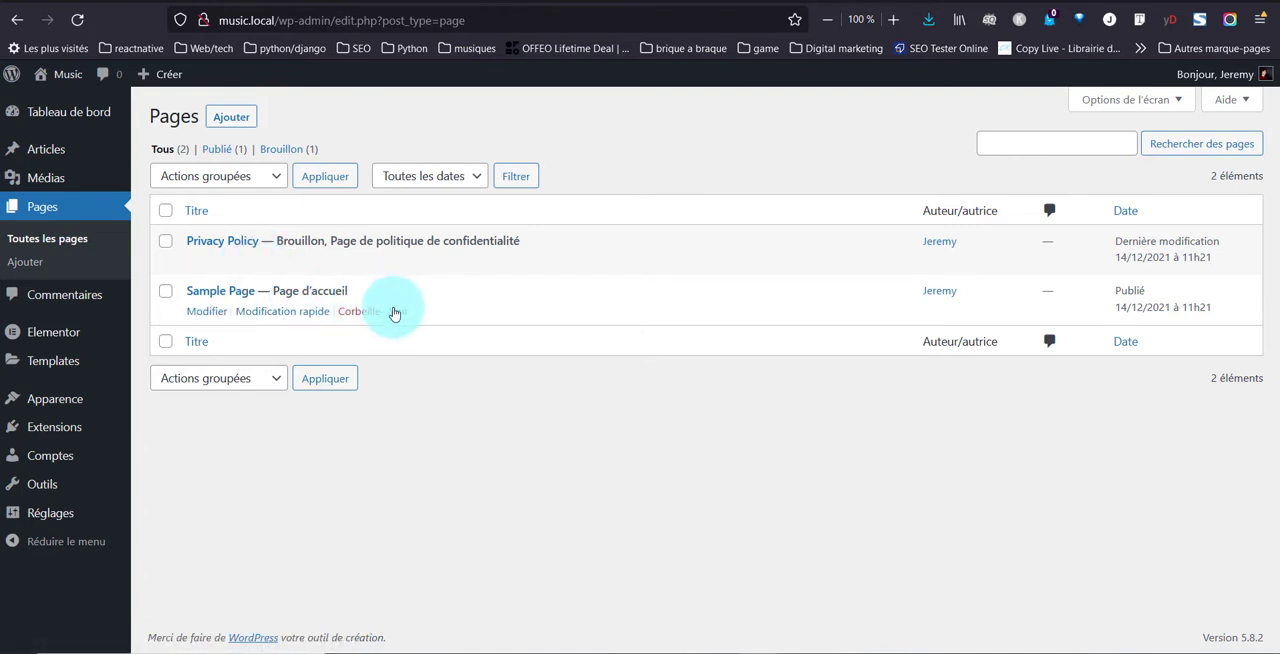
Open the theme customizer from the live home page
click(550, 0)
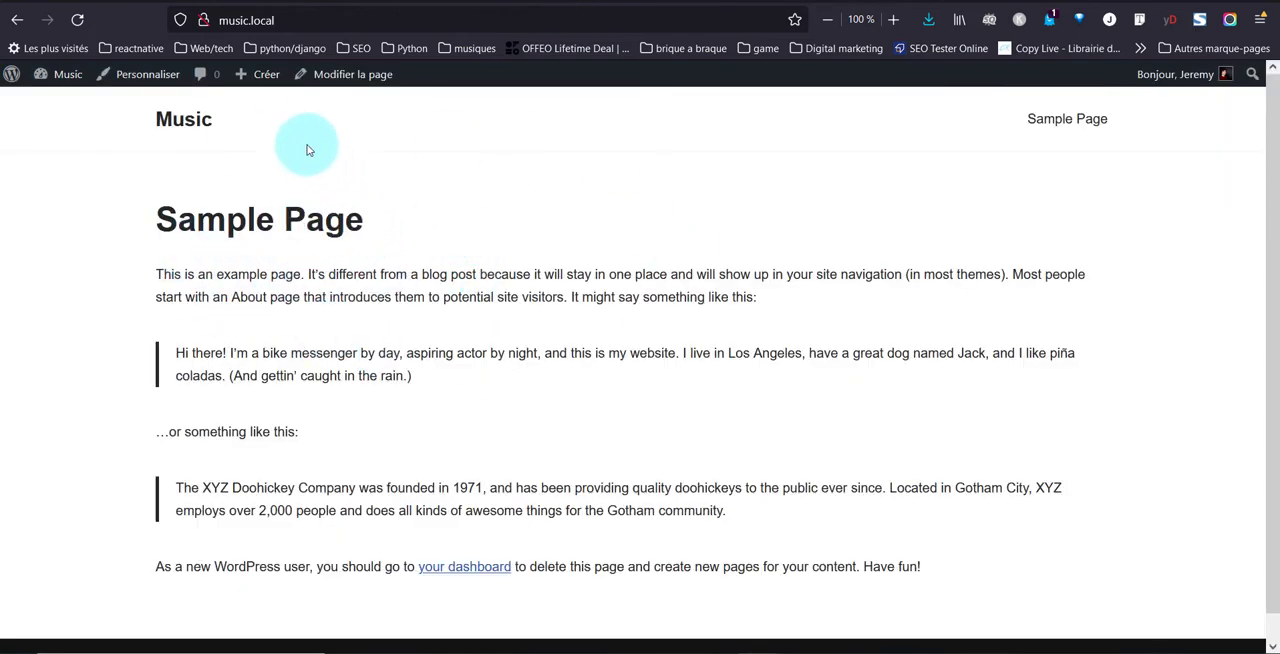
click(137, 74)
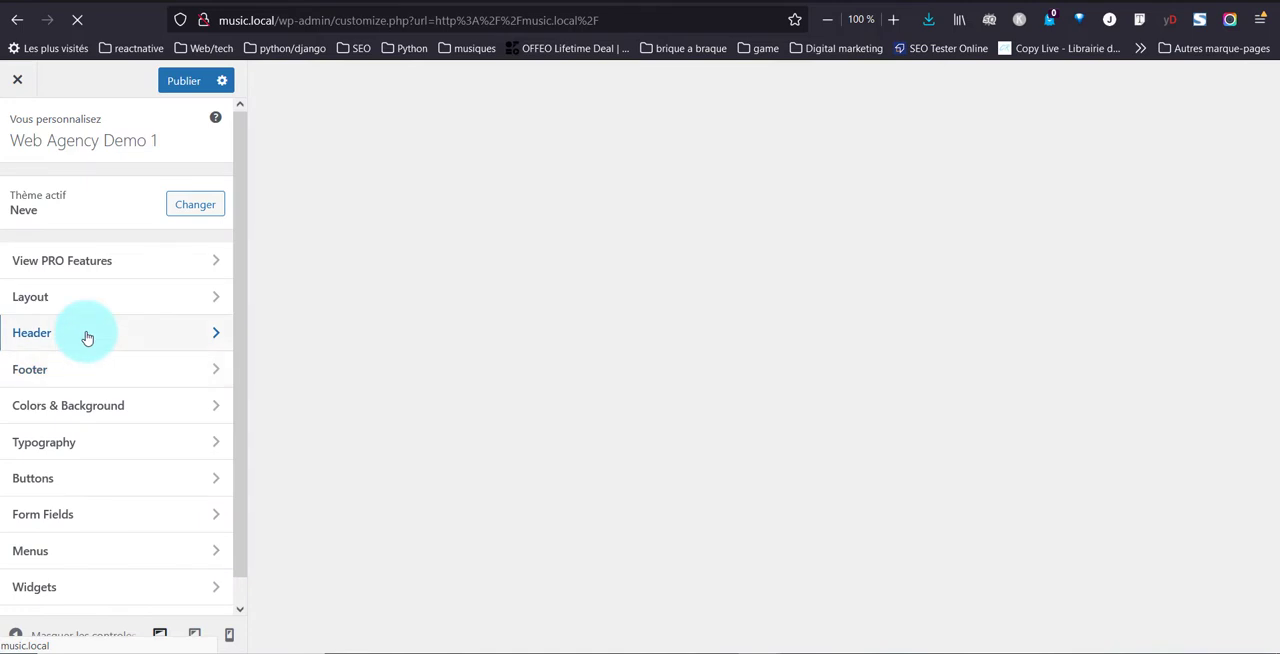
Remove the logo and site identity, primary menu, search icon and button from the desktop header
click(87, 336)
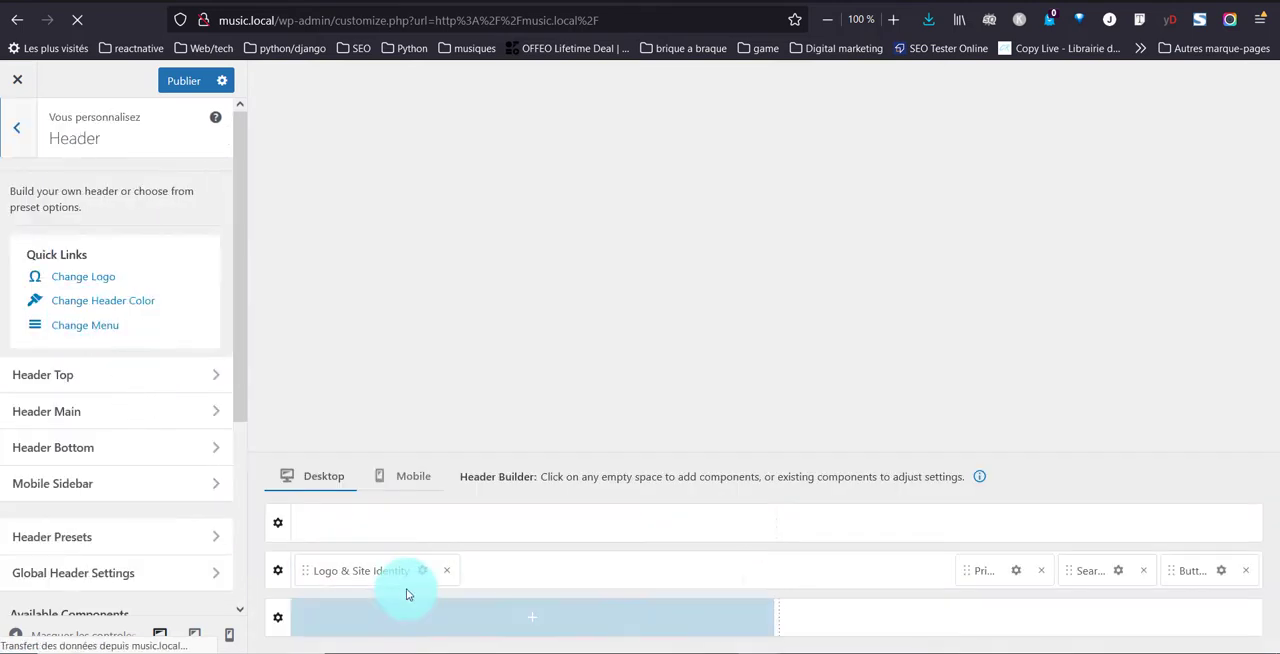
drag(450, 573, 1138, 581)
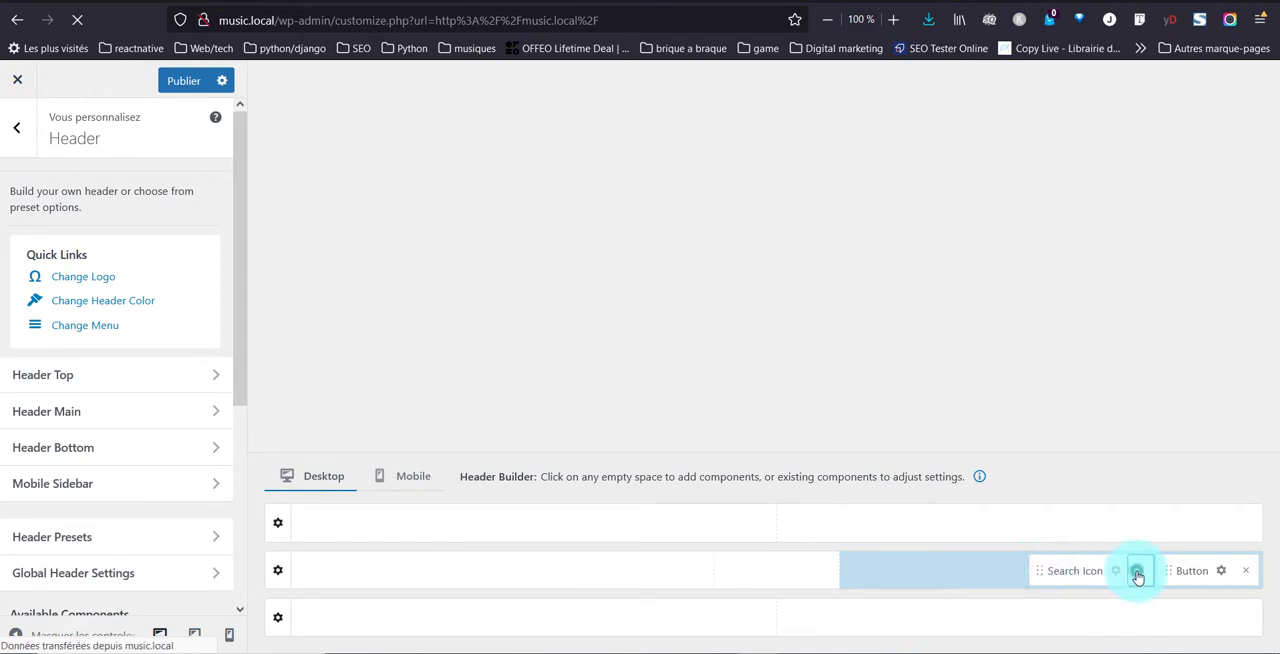
click(1137, 573)
click(1245, 571)
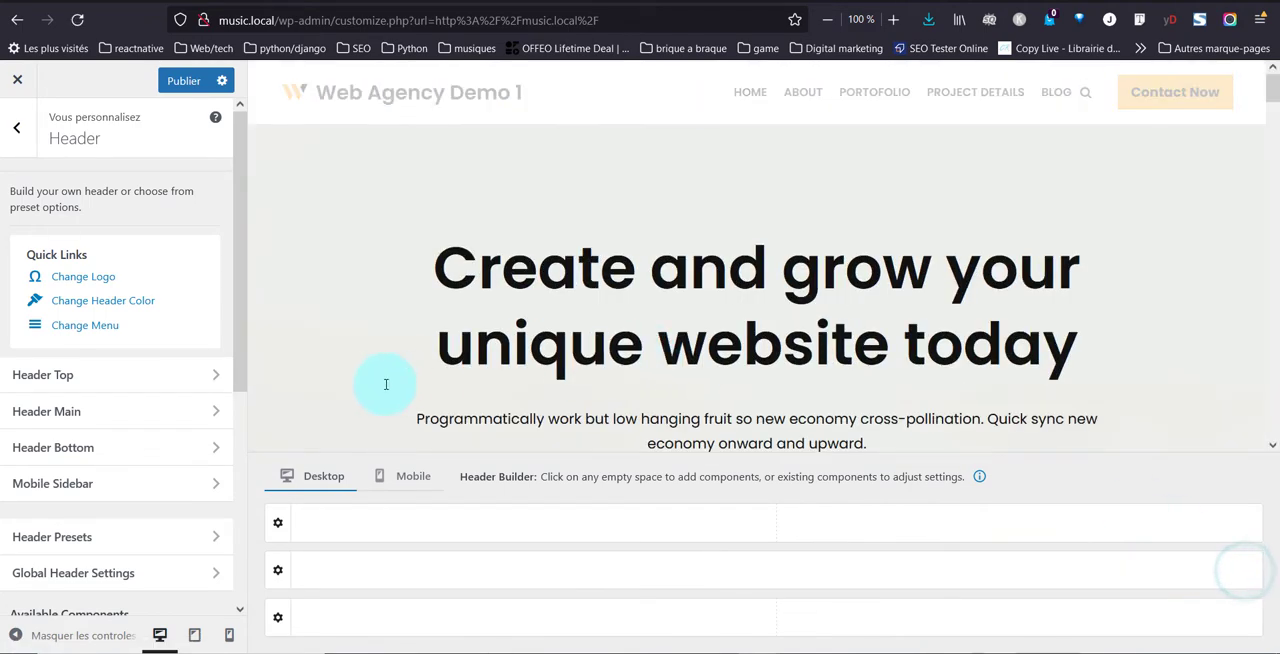
Remove Logo & Site Identity and the Menu Icon from the mobile header's main row
scroll(386, 384, down, 20)
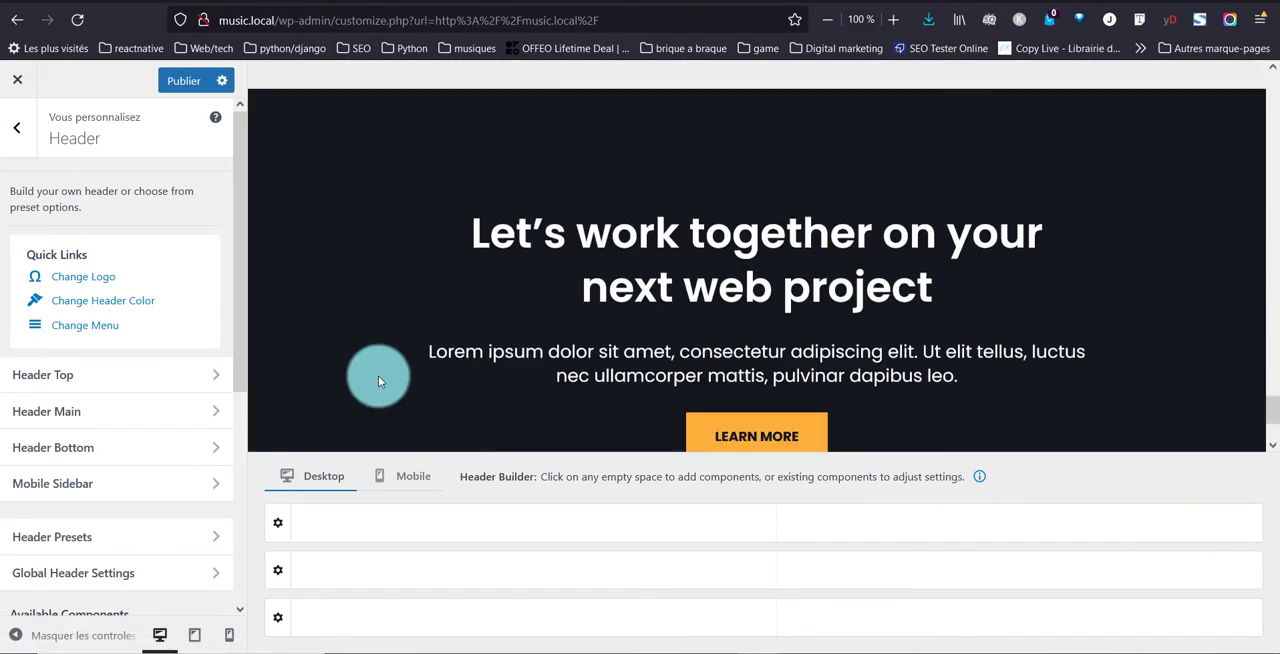
scroll(378, 375, down, 3)
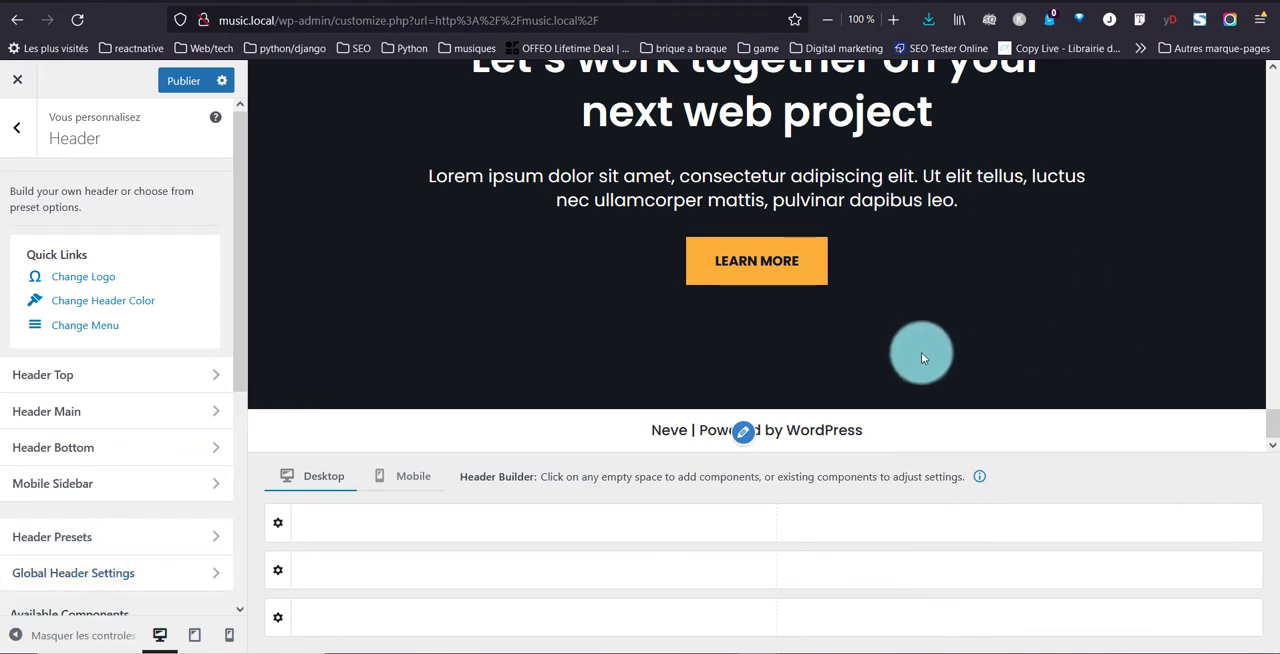
scroll(623, 300, up, 10)
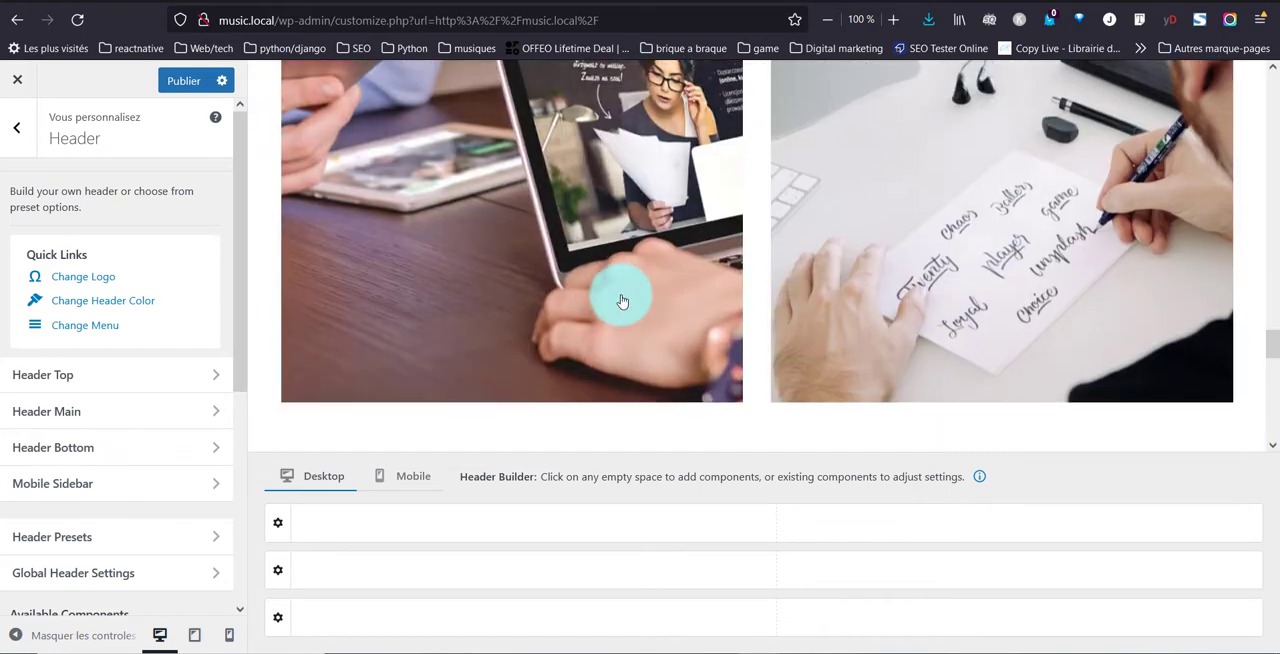
scroll(622, 301, up, 15)
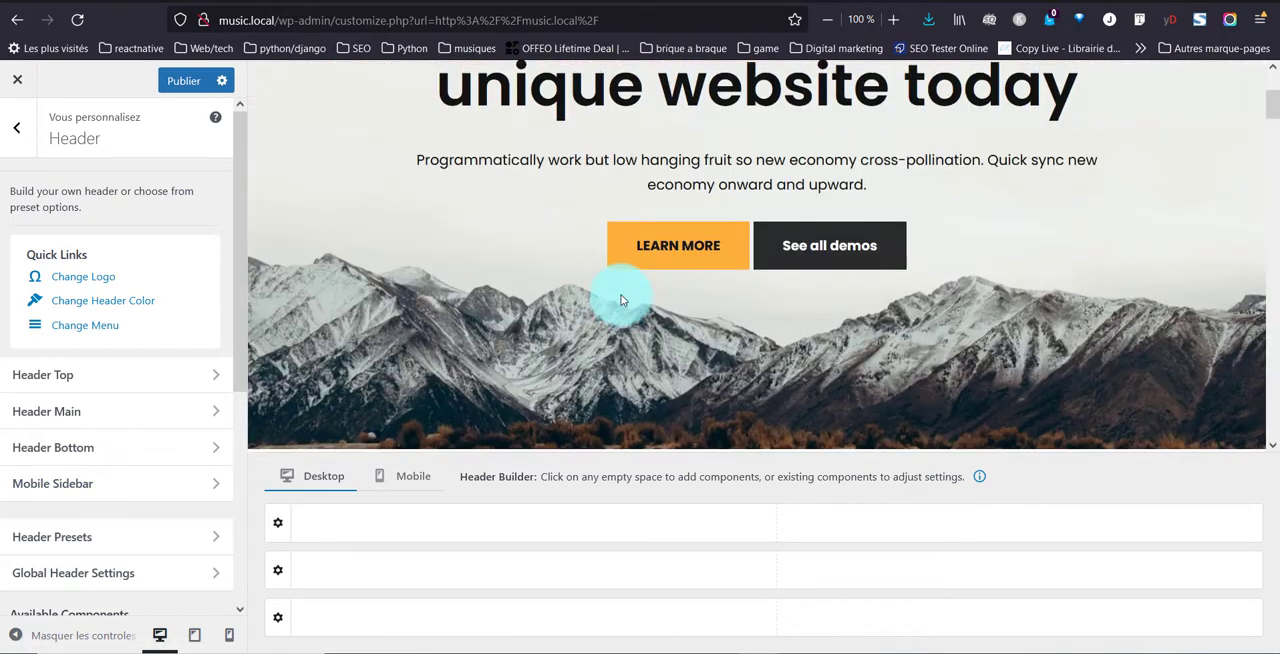
scroll(620, 298, up, 3)
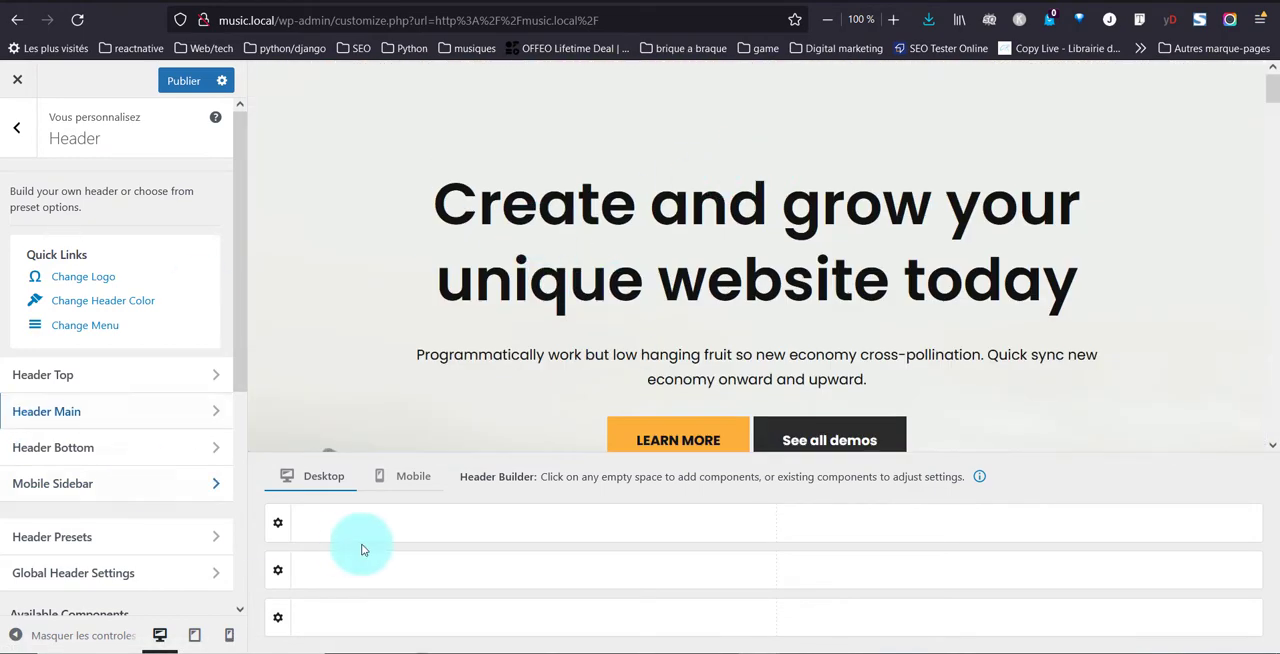
click(424, 478)
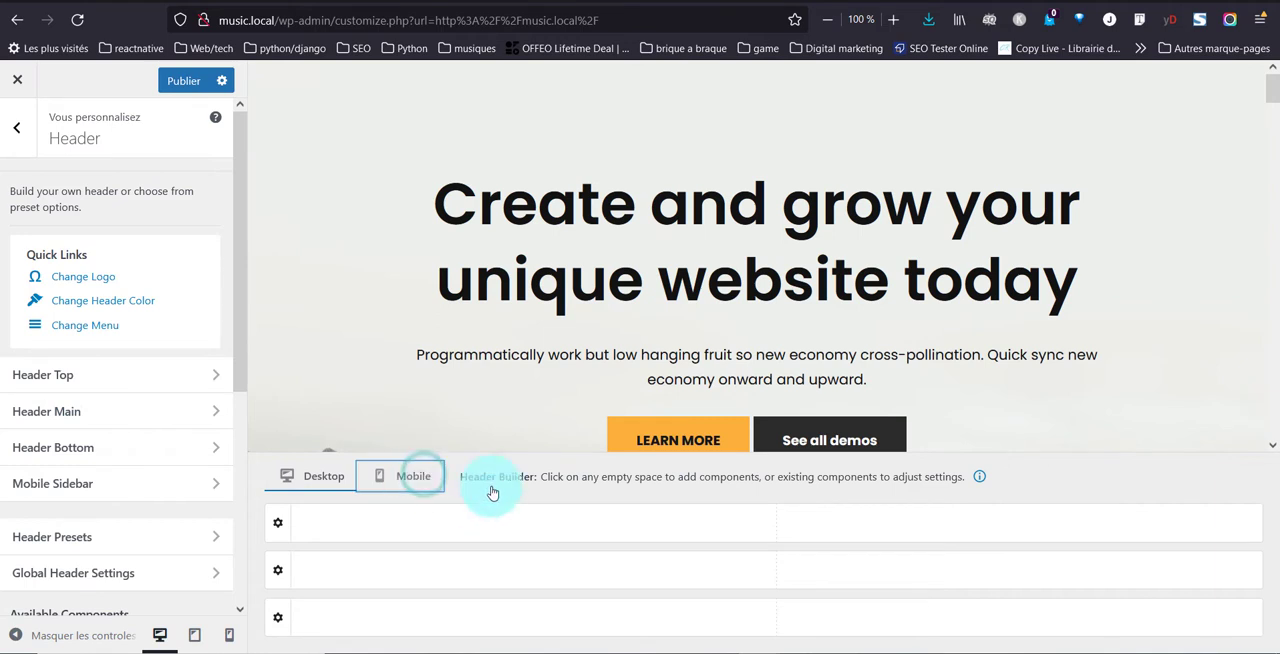
click(362, 490)
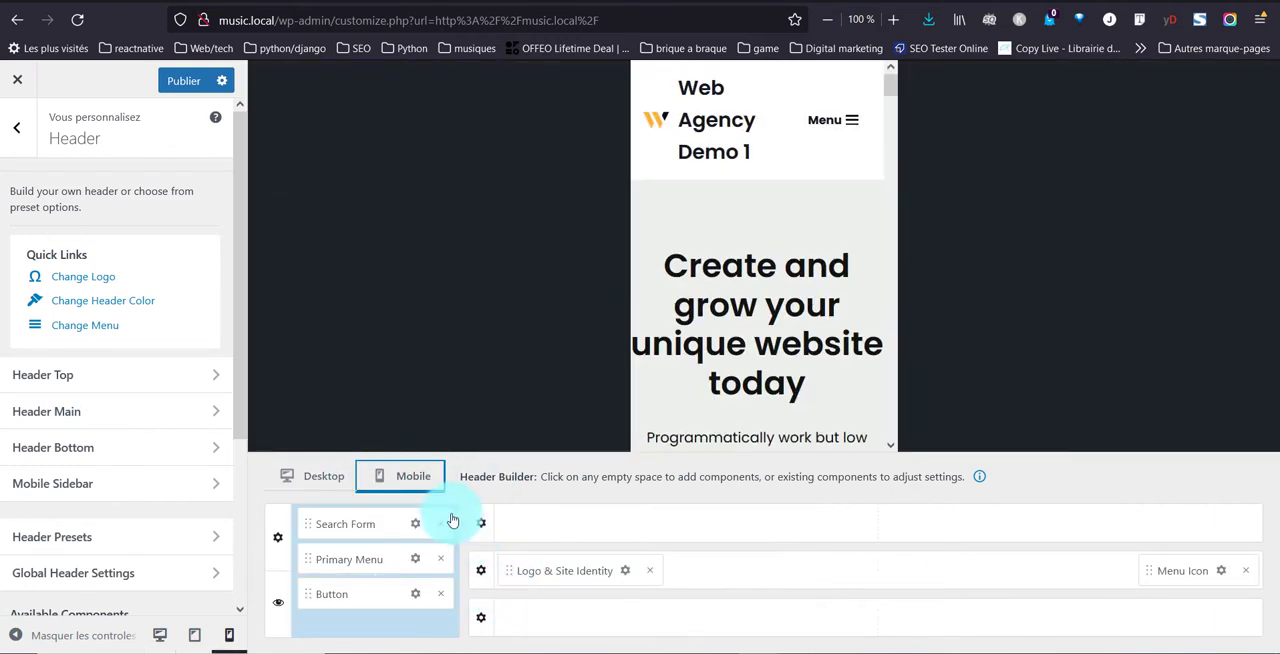
click(649, 572)
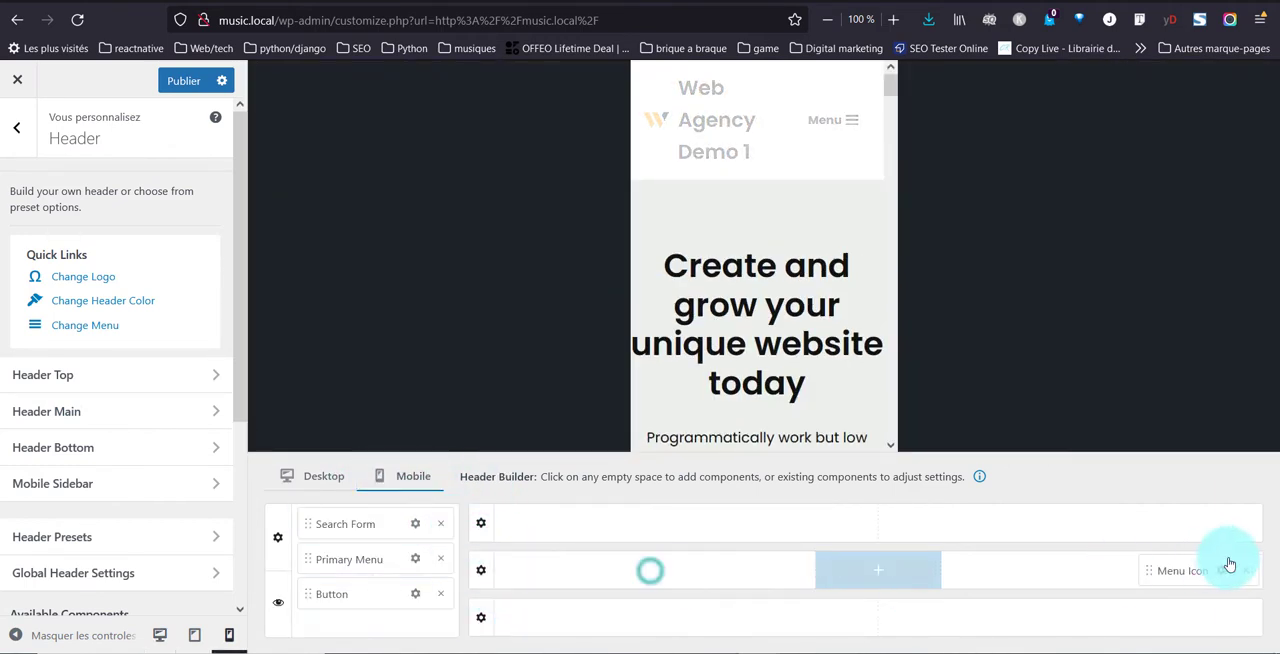
click(1245, 570)
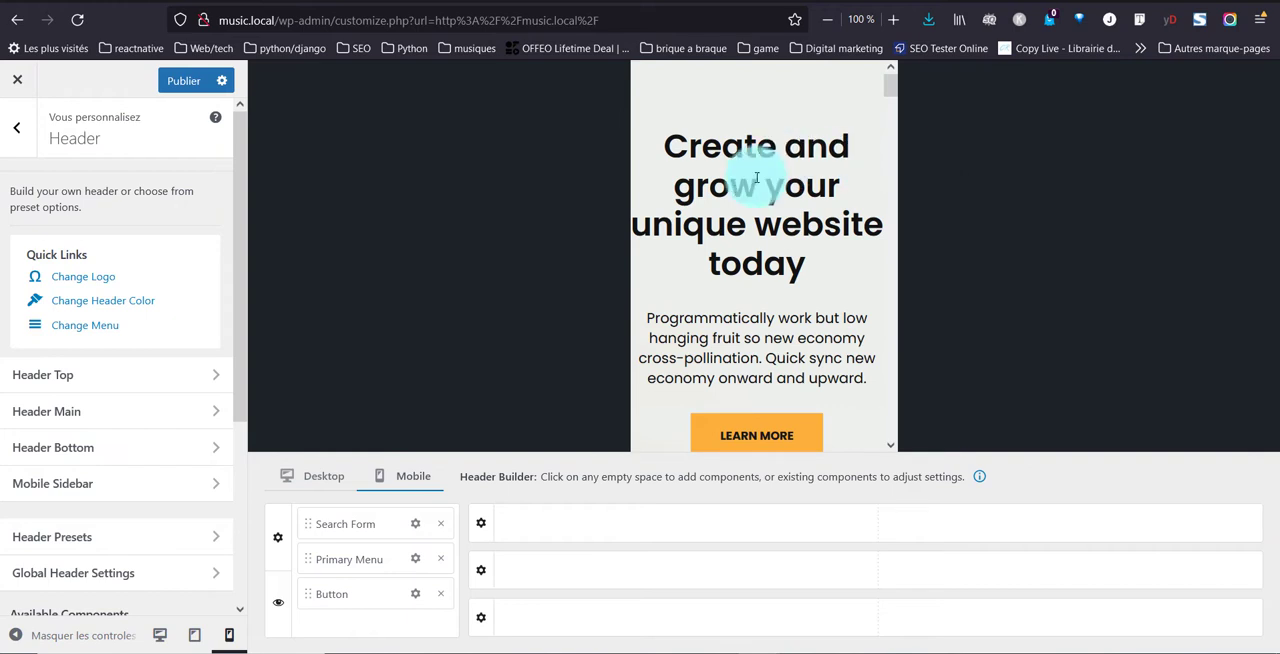
click(5, 128)
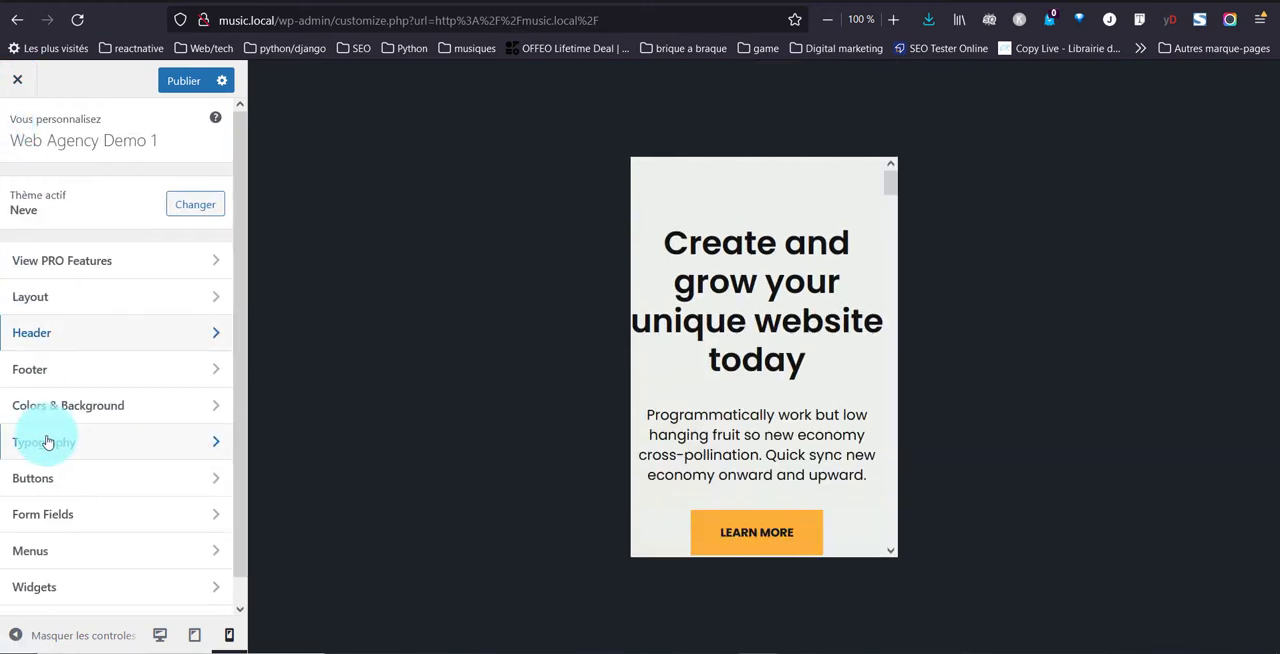
In the desktop footer's Copyright component, replace the Neve and WordPress credits with the site owner's first name followed by "| 2021"
click(159, 636)
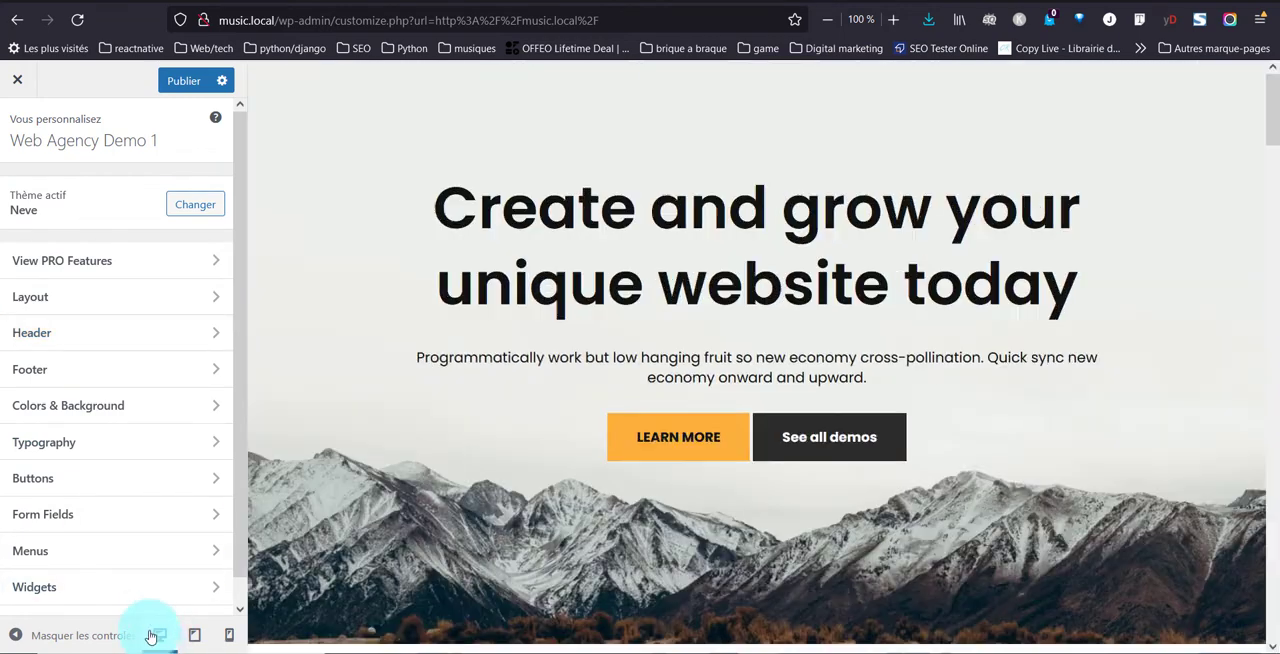
scroll(469, 435, down, 10)
scroll(467, 431, down, 15)
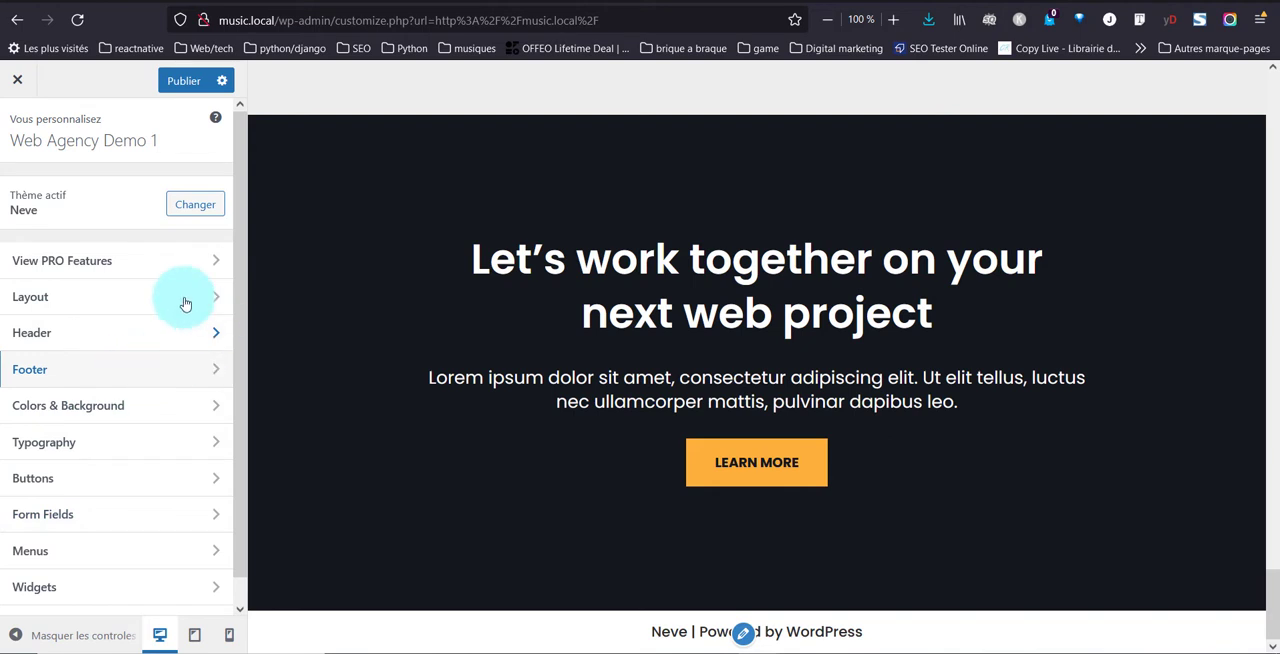
click(115, 378)
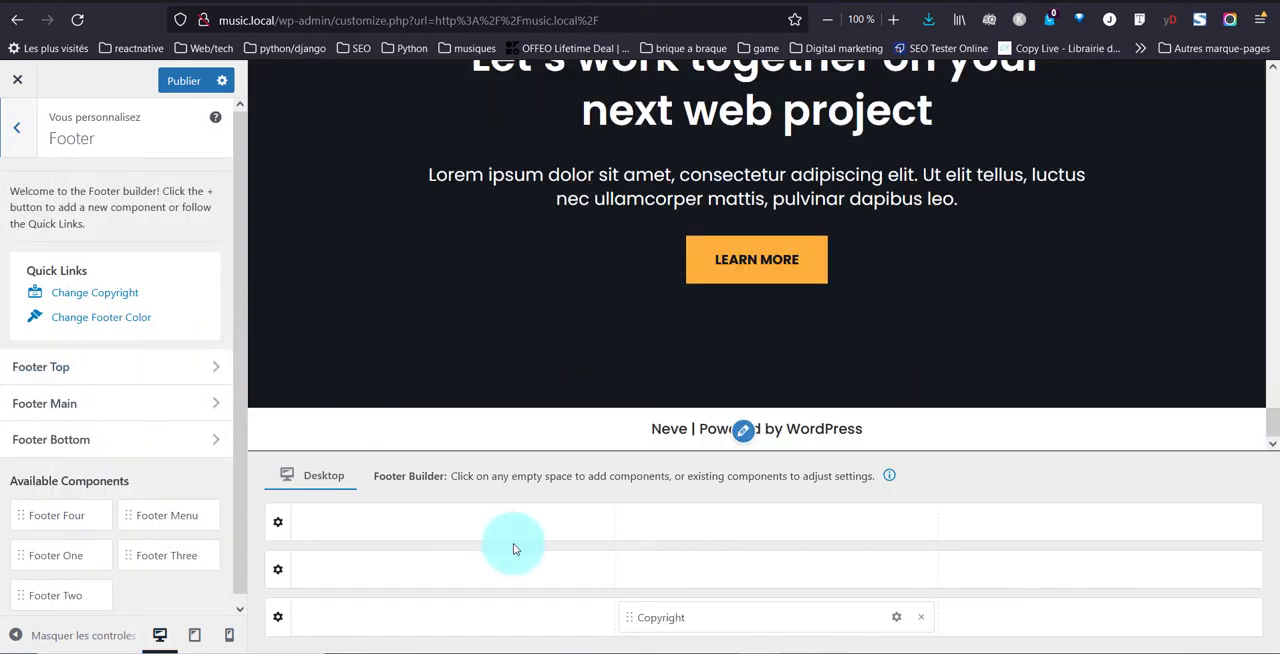
click(893, 621)
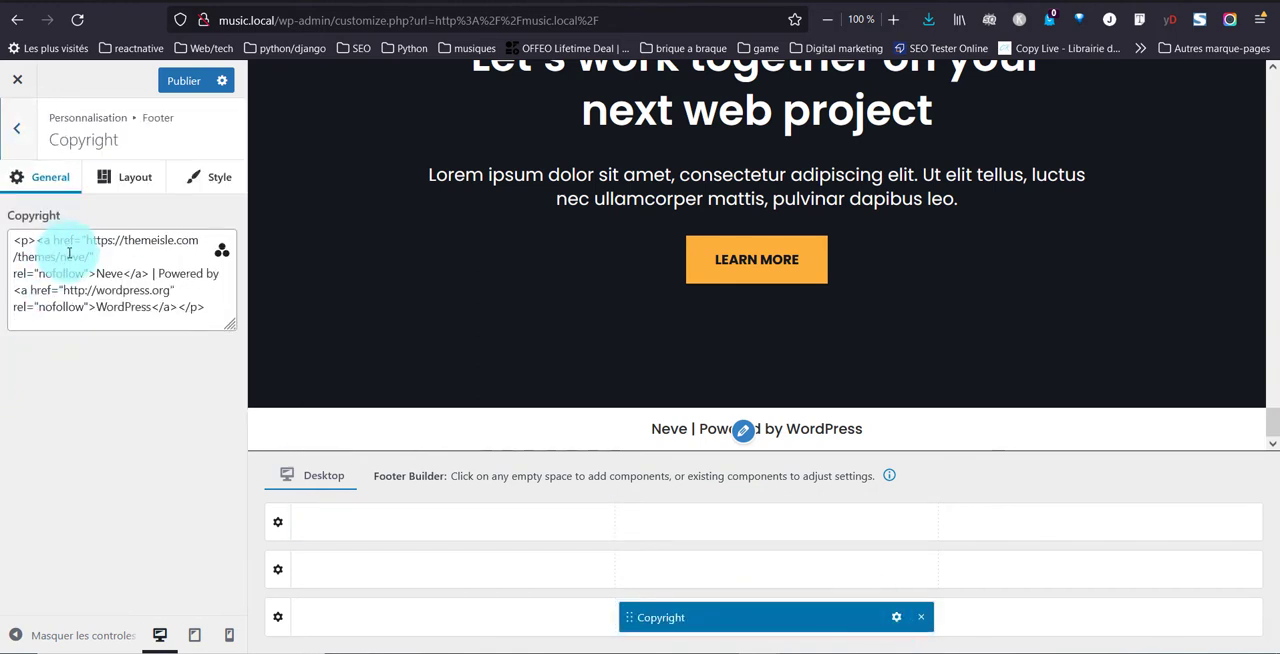
drag(95, 272, 42, 245)
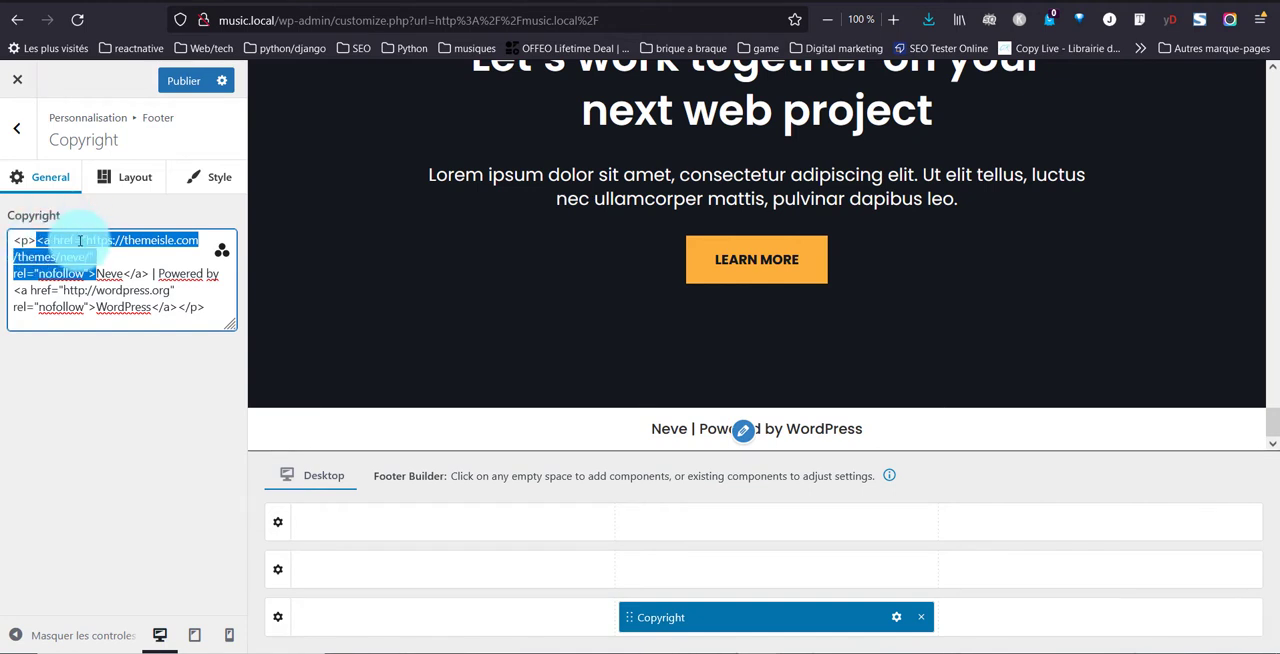
key(BackSpace)
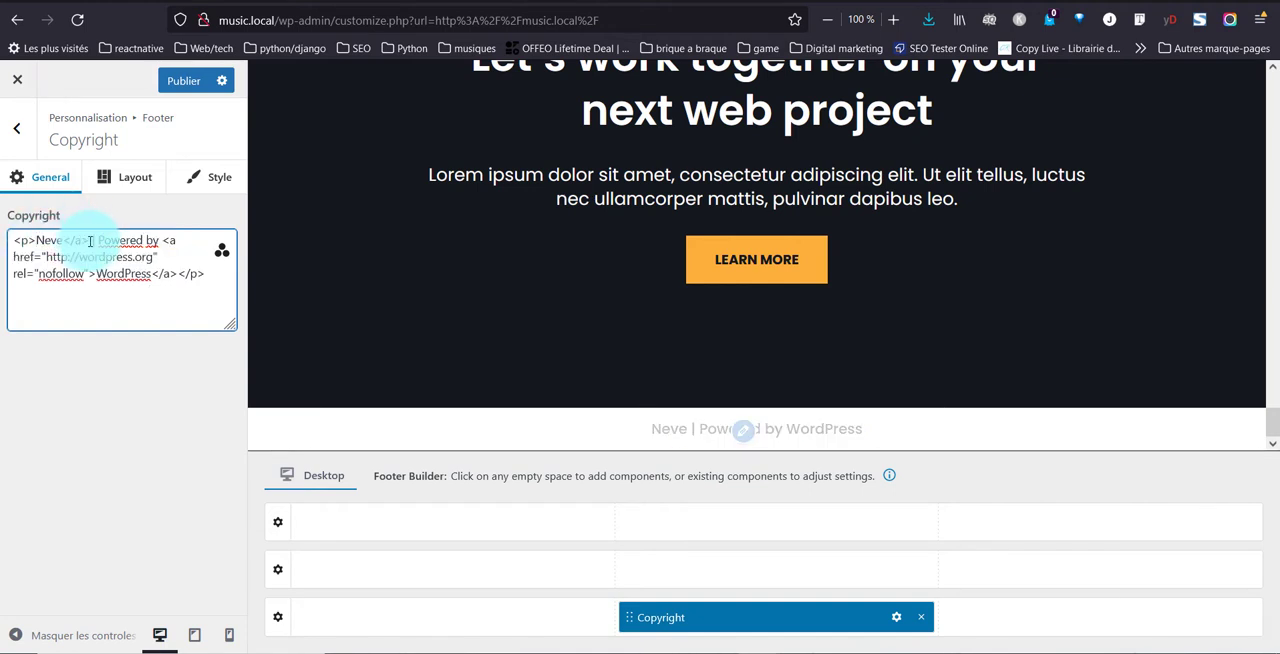
drag(86, 240, 40, 238)
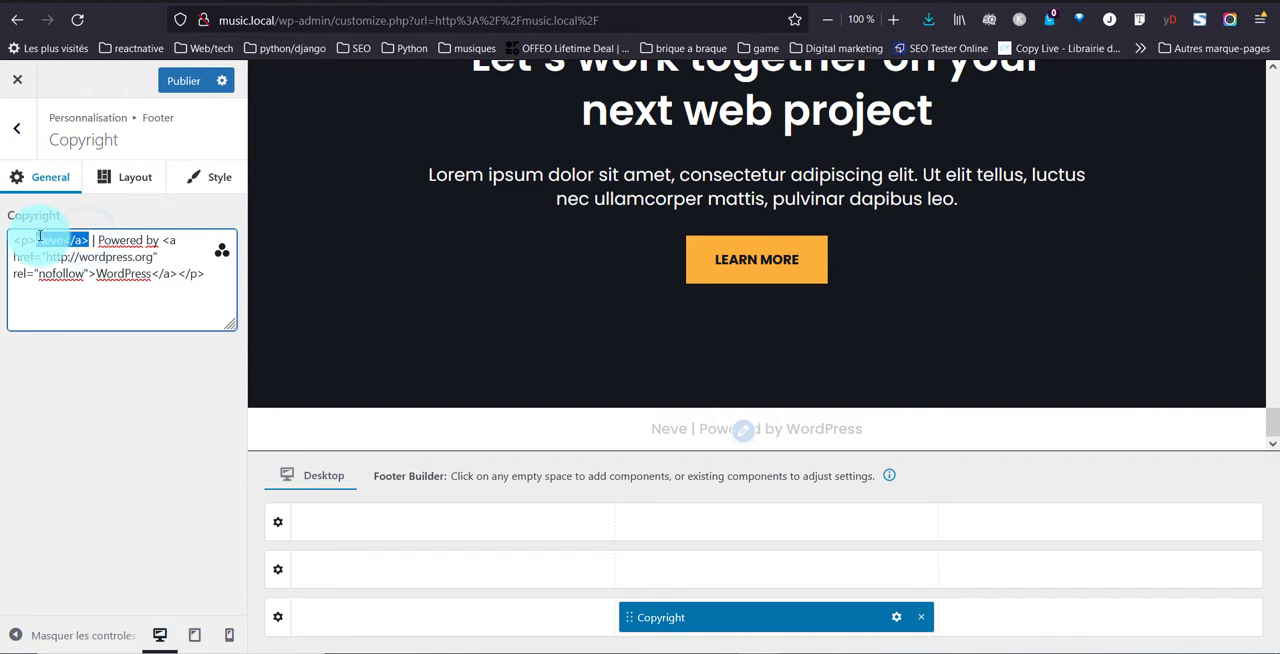
key(BackSpace)
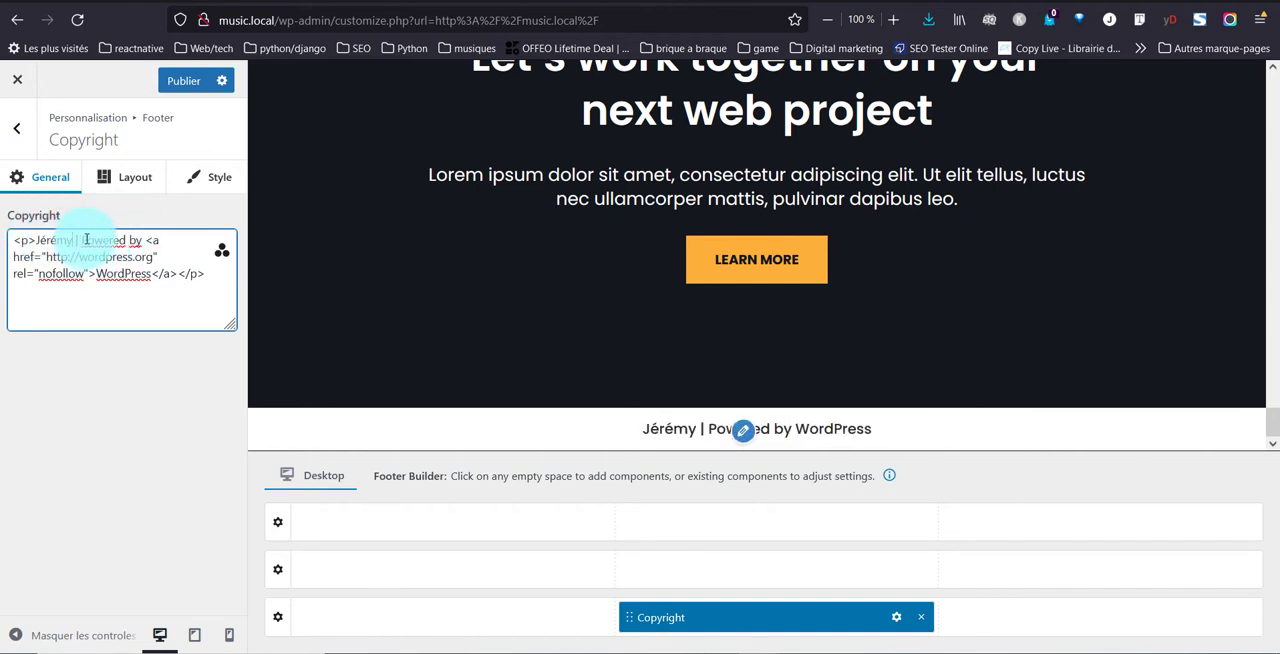
drag(86, 240, 178, 279)
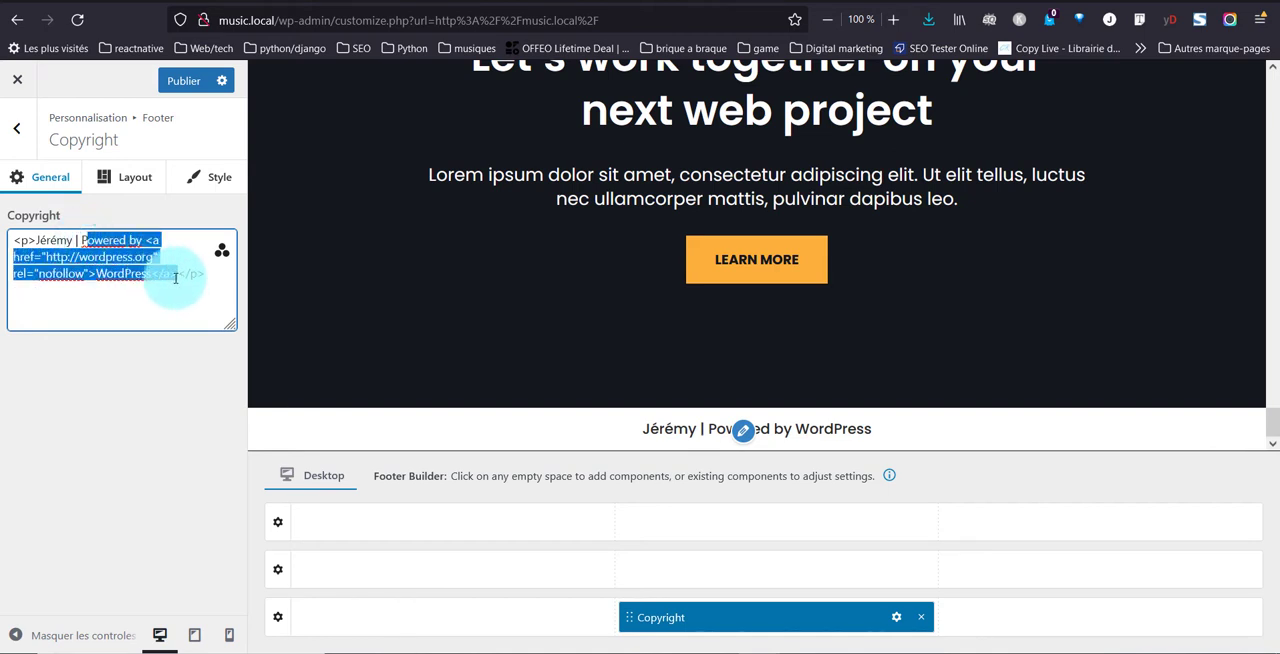
key(BackSpace)
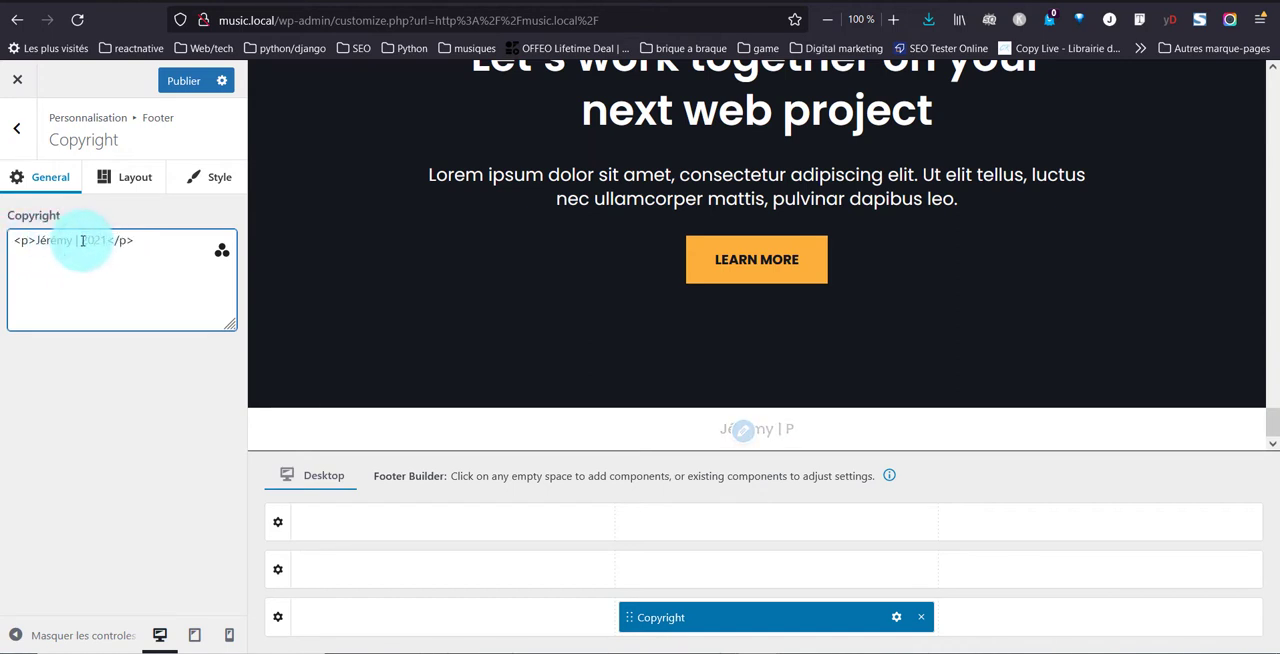
Set the Footer Bottom row's background color to the global Dark Background
click(278, 617)
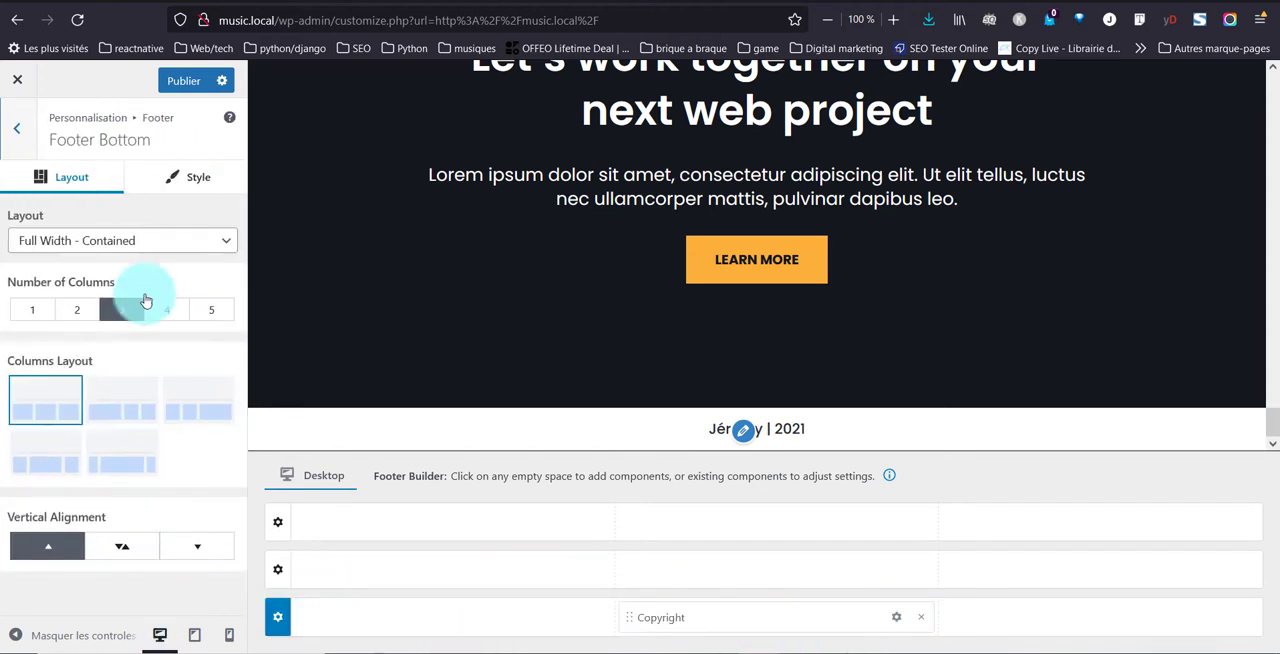
click(166, 190)
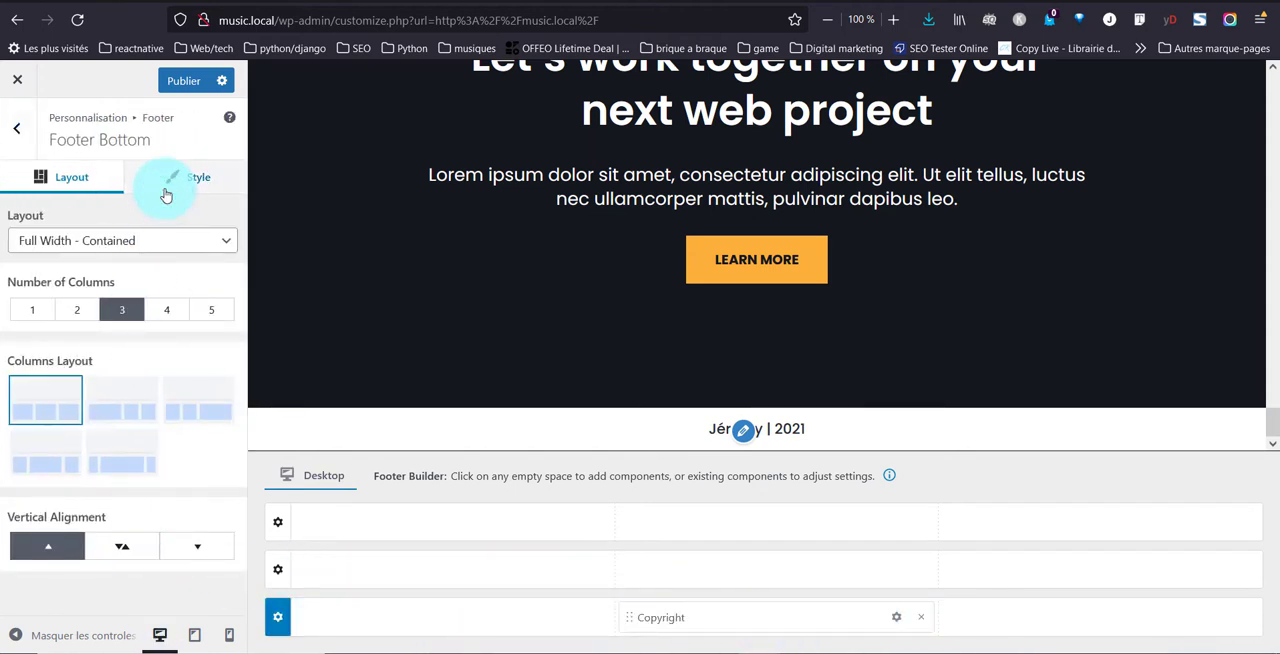
click(278, 618)
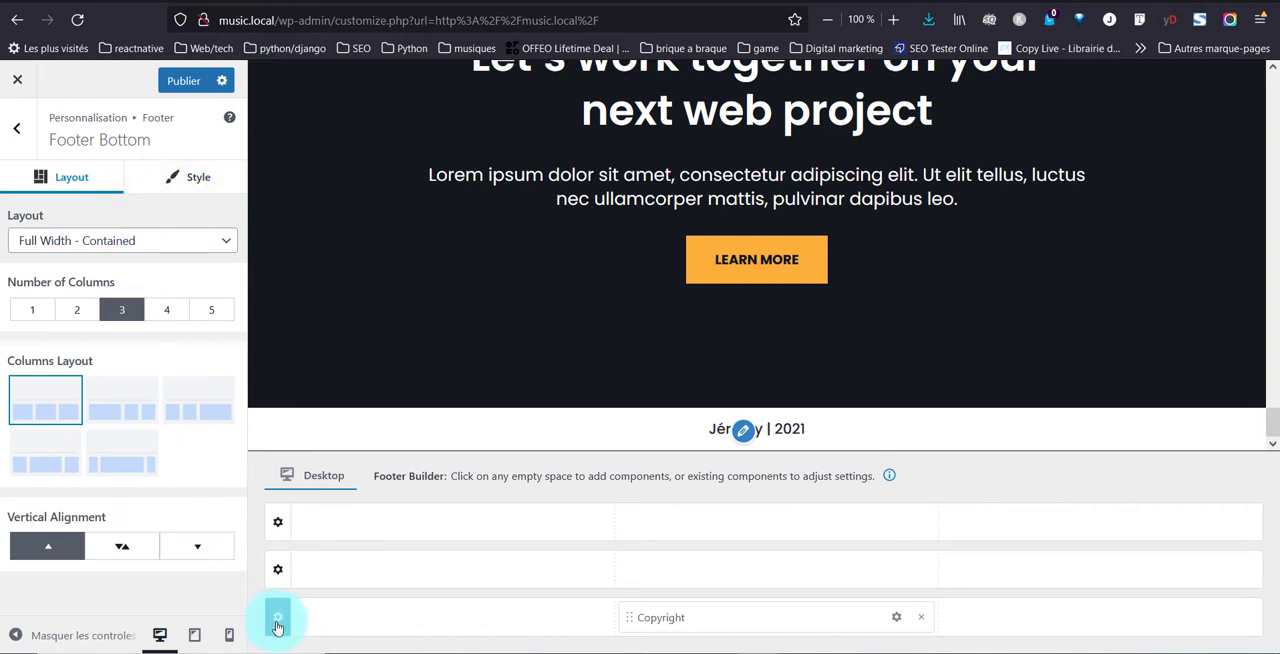
click(172, 180)
click(187, 454)
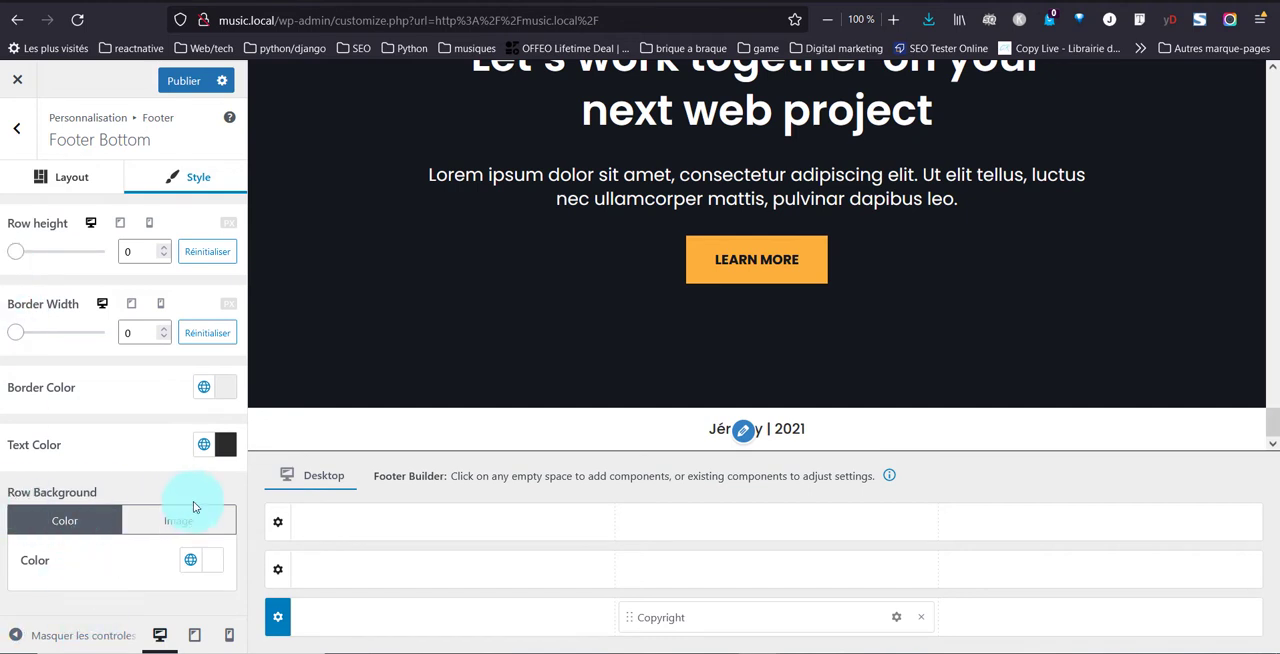
click(190, 560)
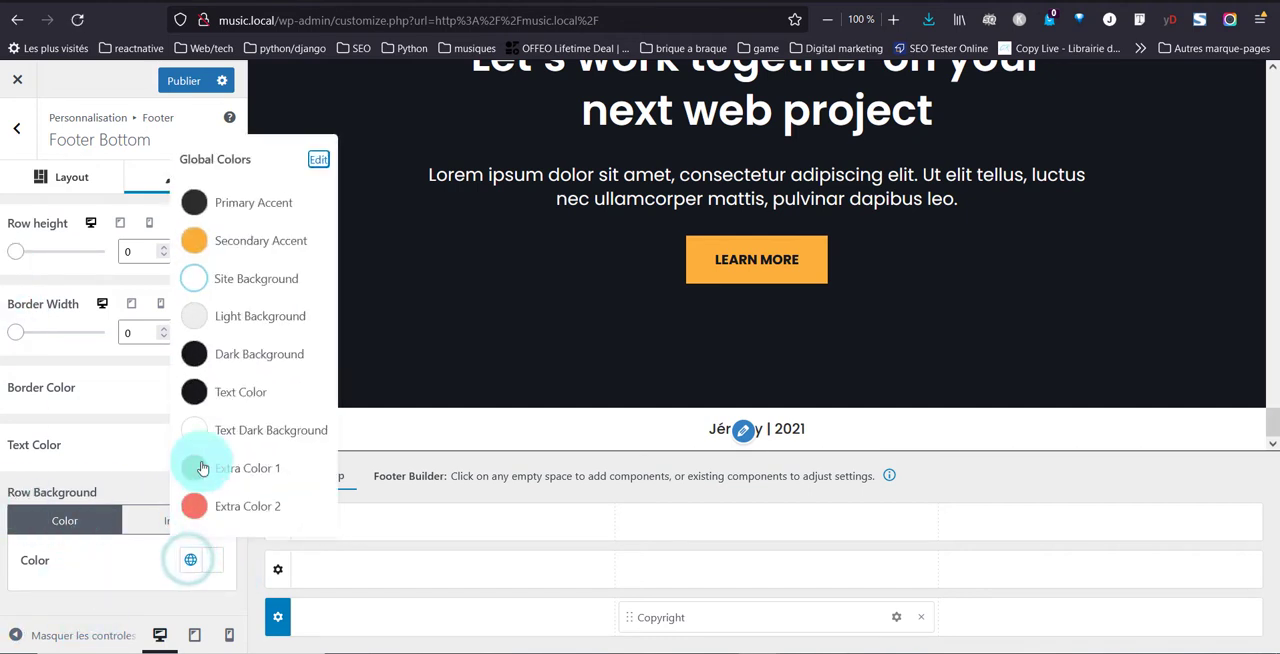
click(194, 354)
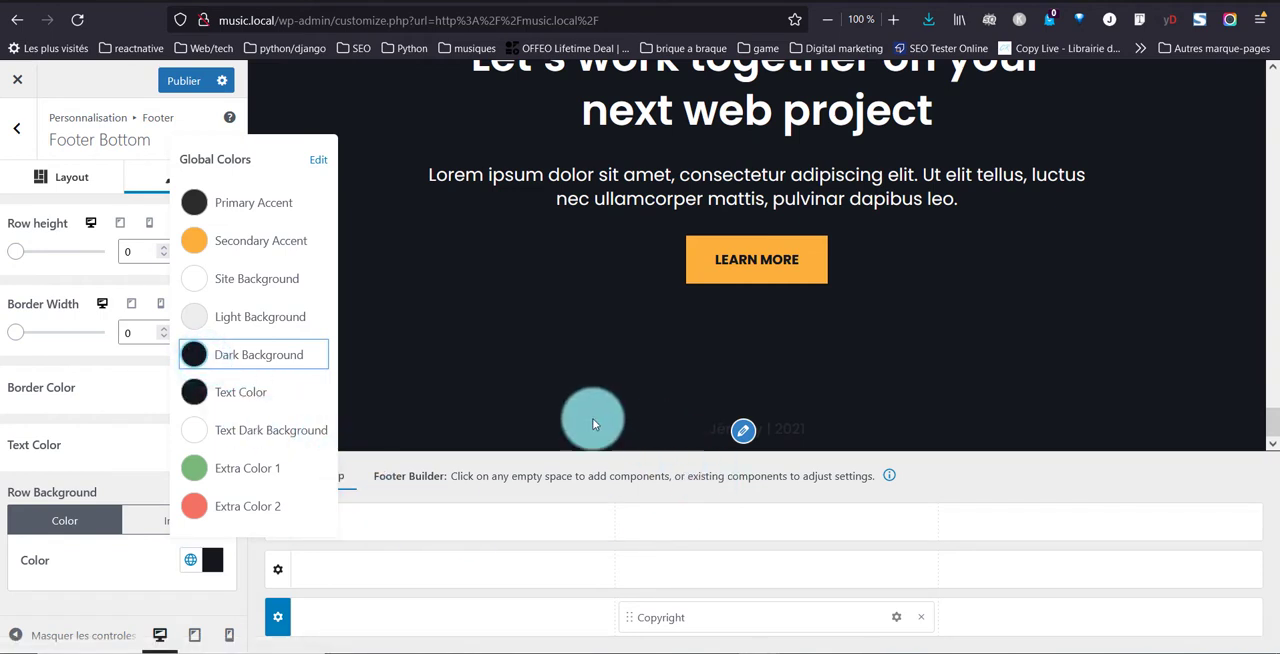
click(100, 401)
Set the Footer Bottom row's text color to the global Light Background
click(199, 451)
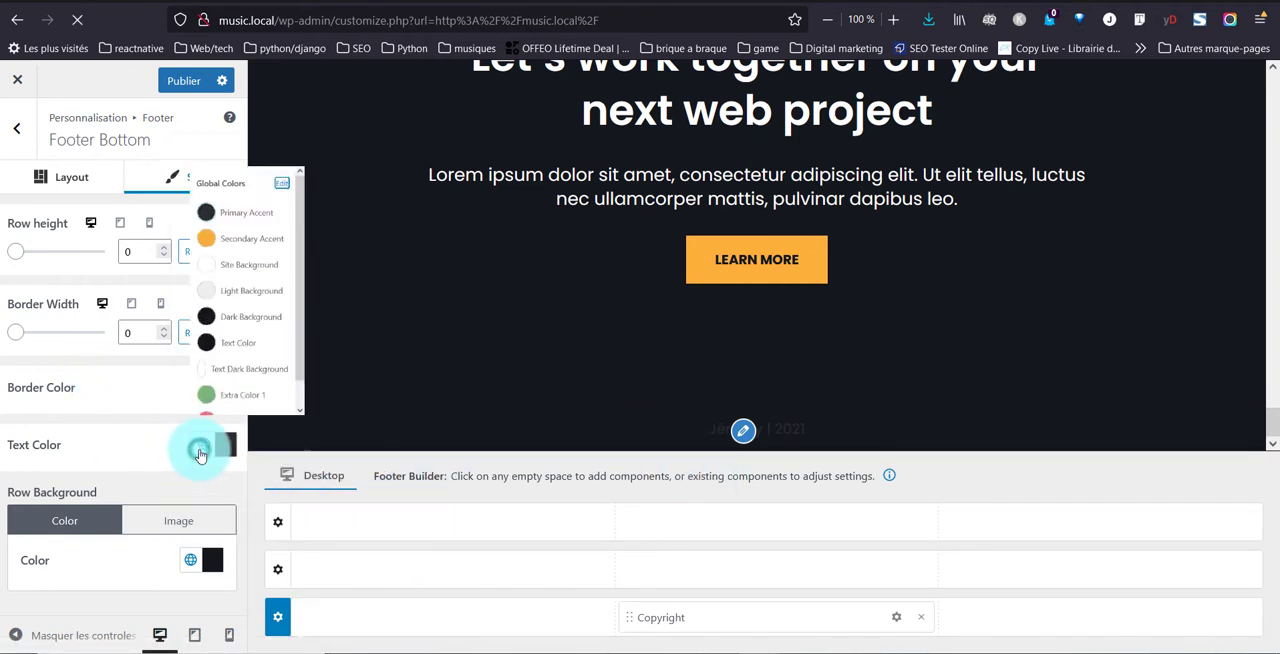
click(213, 247)
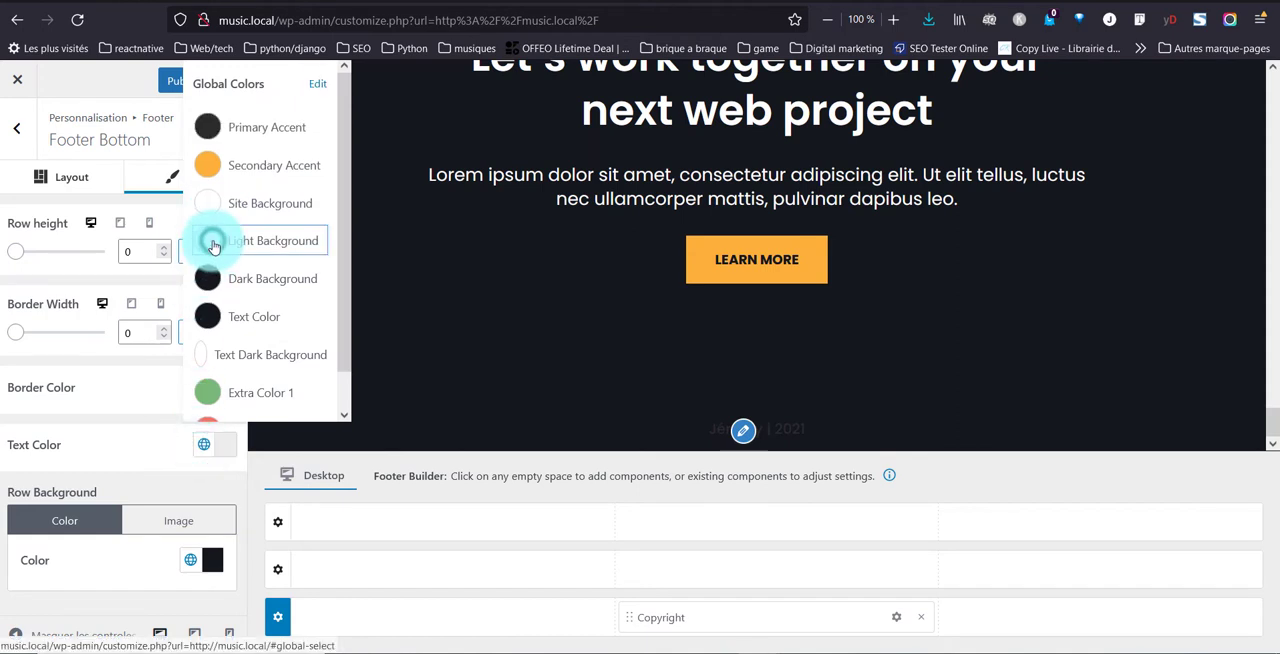
click(654, 398)
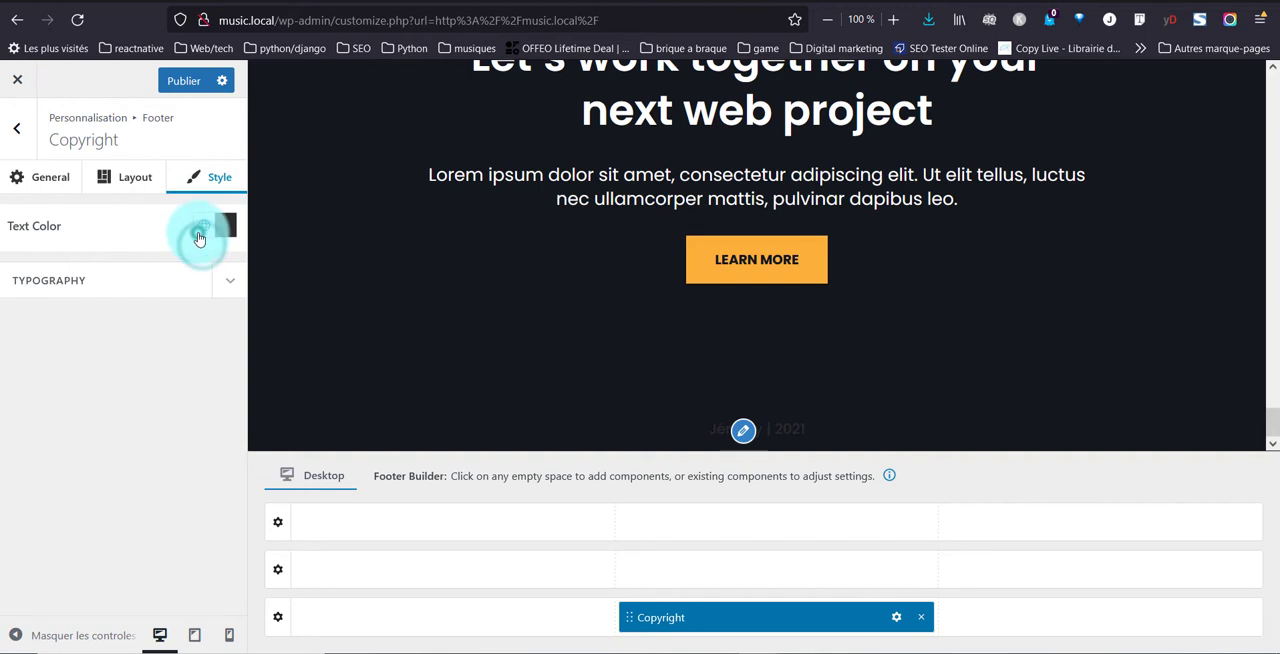
Set the Copyright component's text color to the global Site Background and open its typography settings
click(203, 226)
click(240, 395)
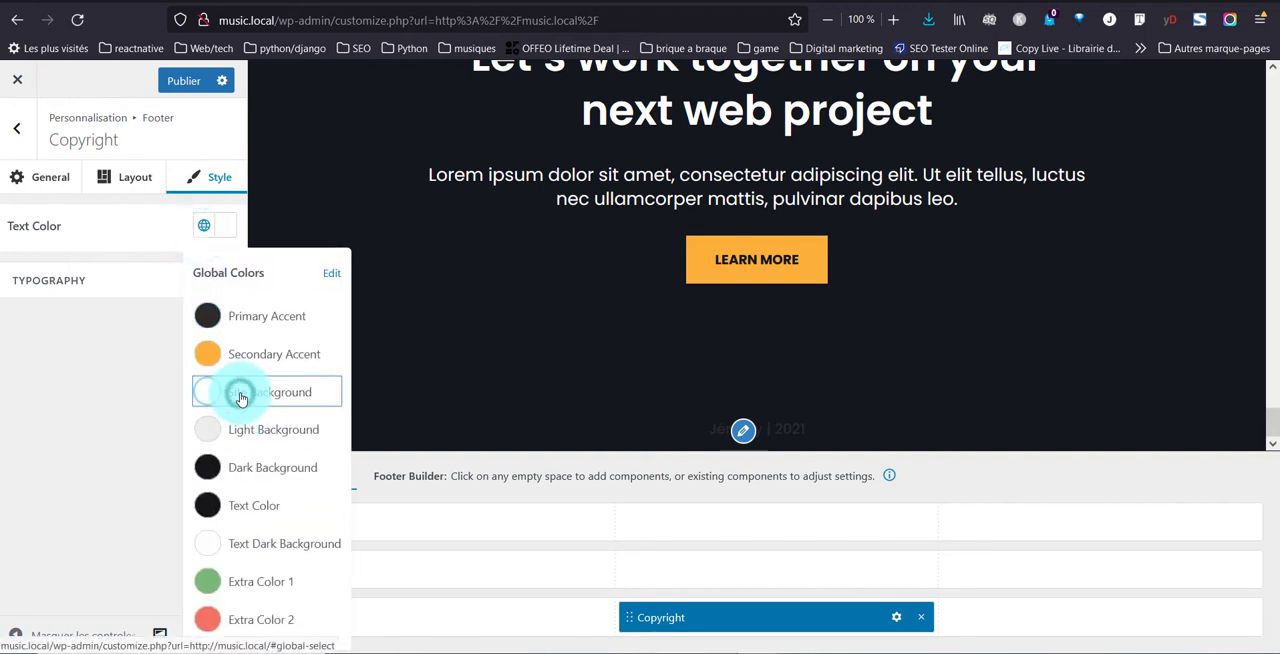
click(55, 412)
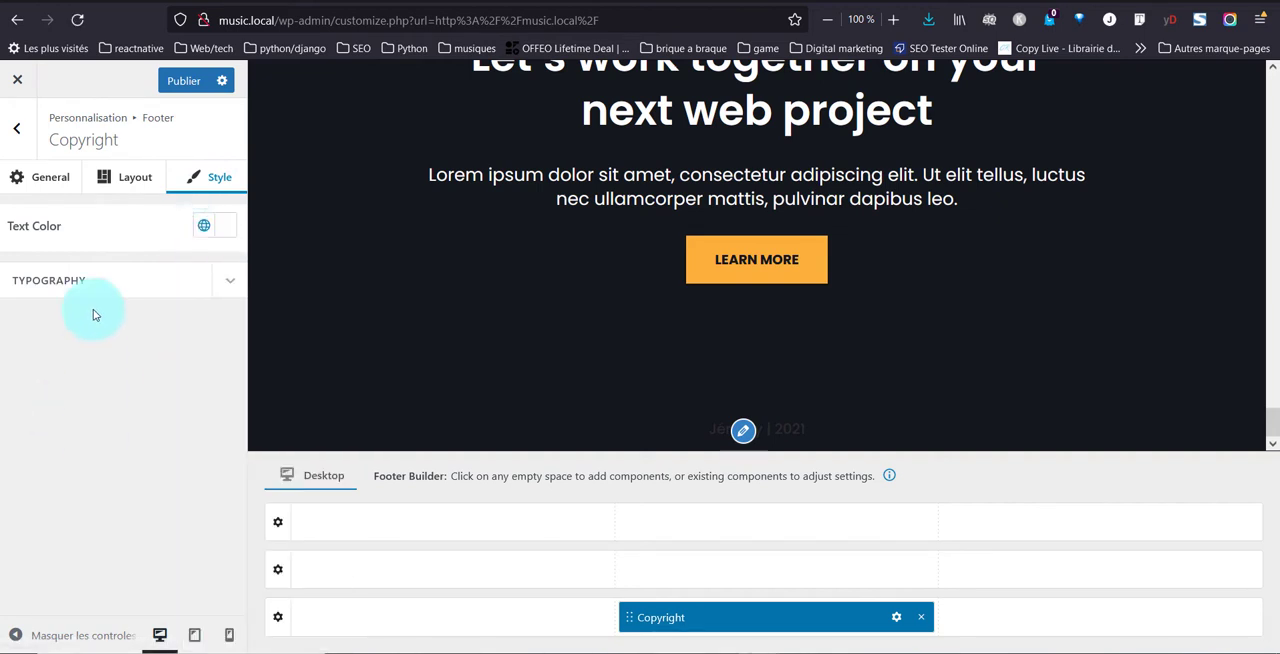
click(115, 284)
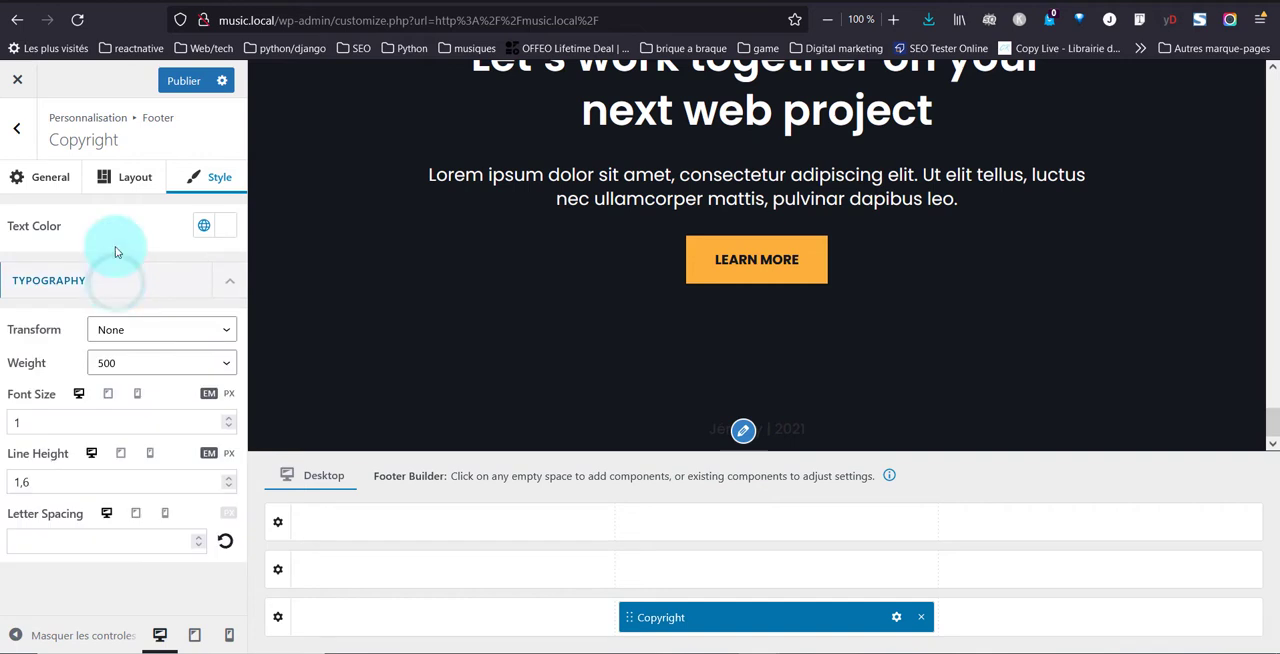
Publish the footer changes and open the live site in a new tab to check the copyright line at the page's end
click(174, 86)
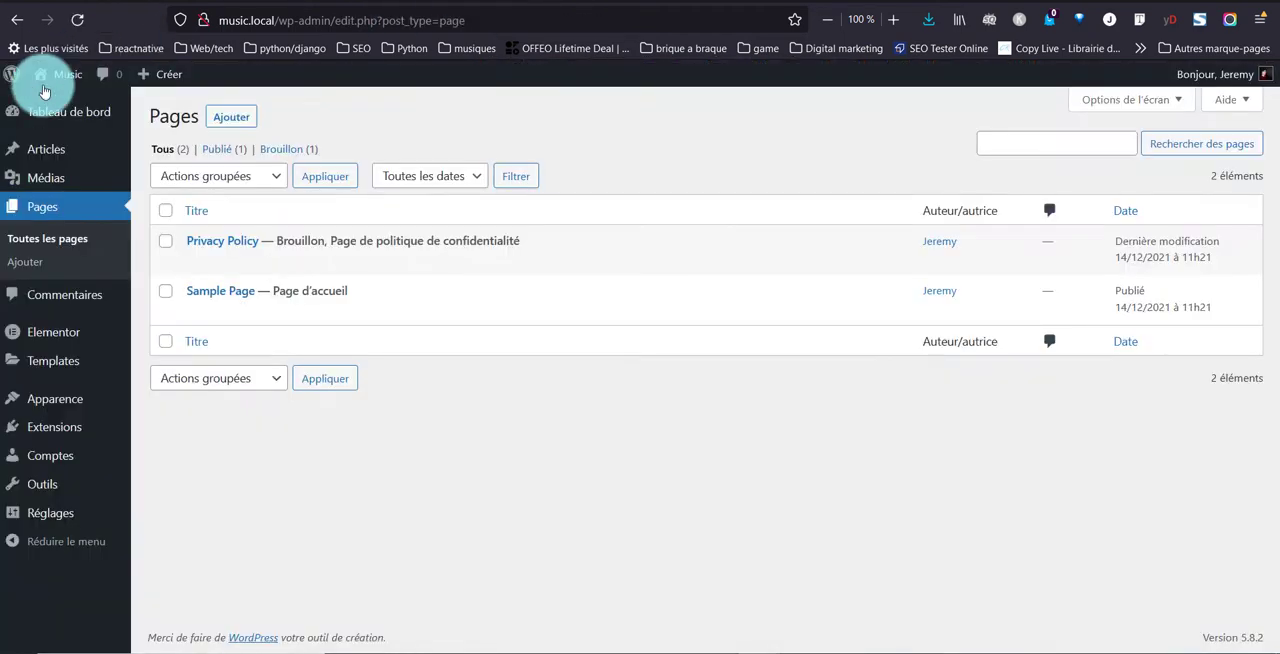
right_click(45, 89)
click(96, 100)
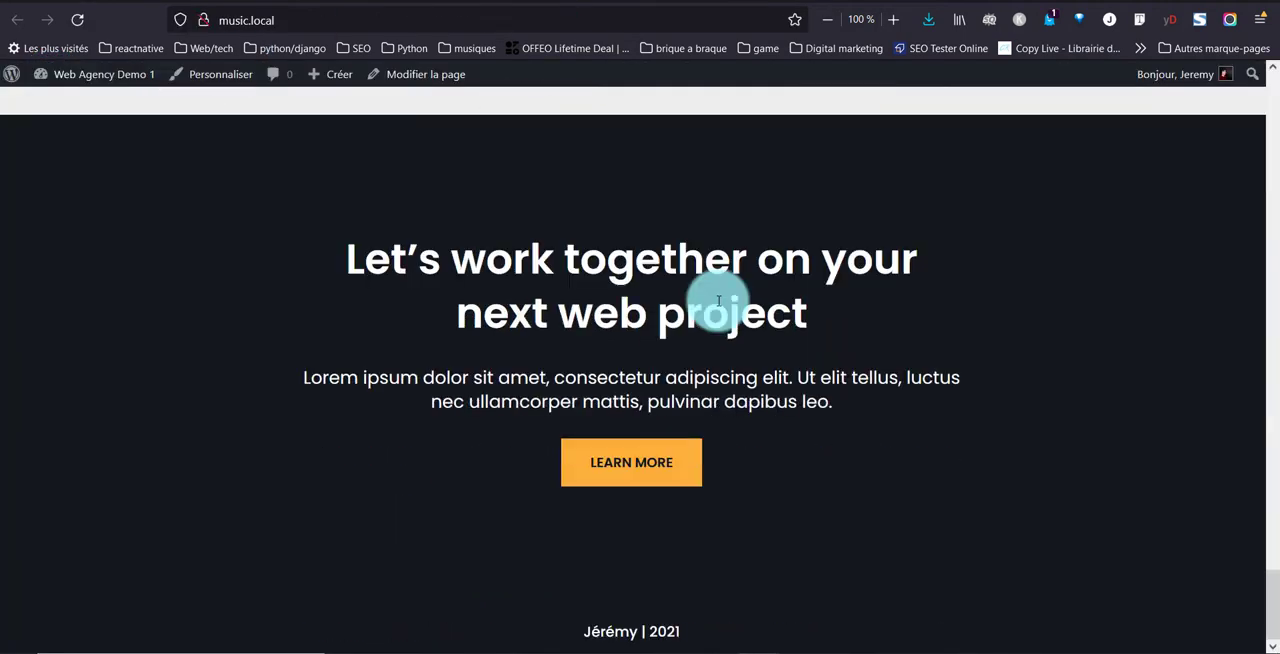
drag(579, 635, 718, 631)
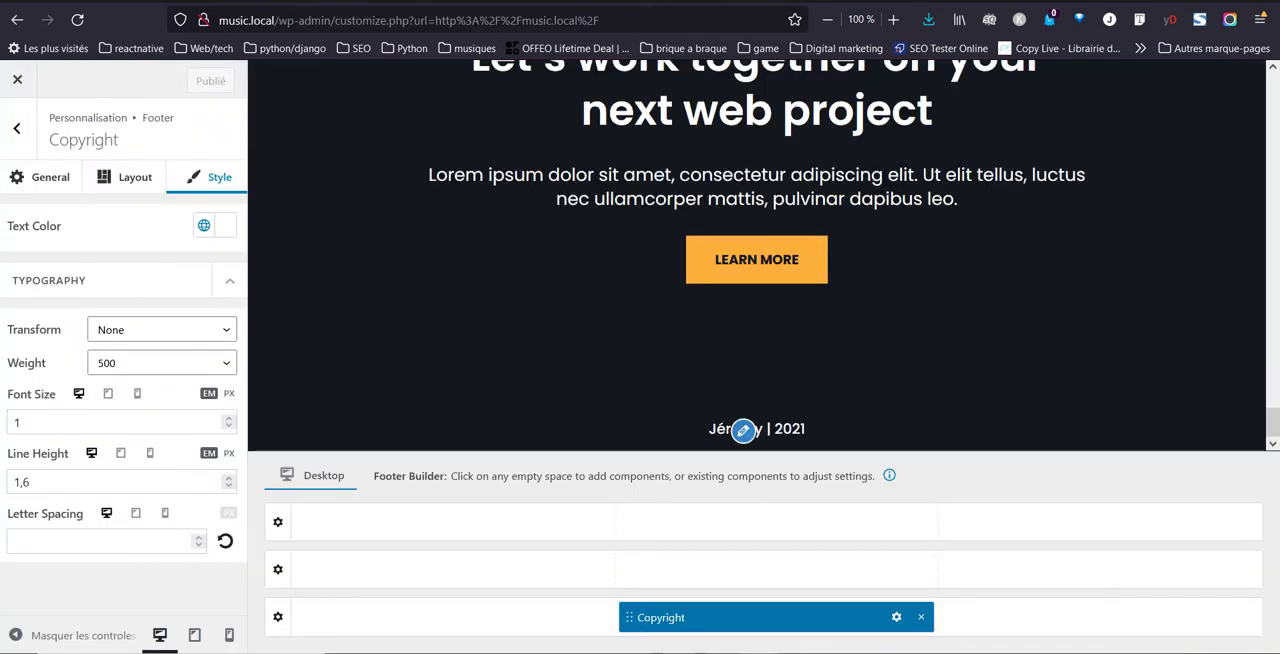
click(430, 262)
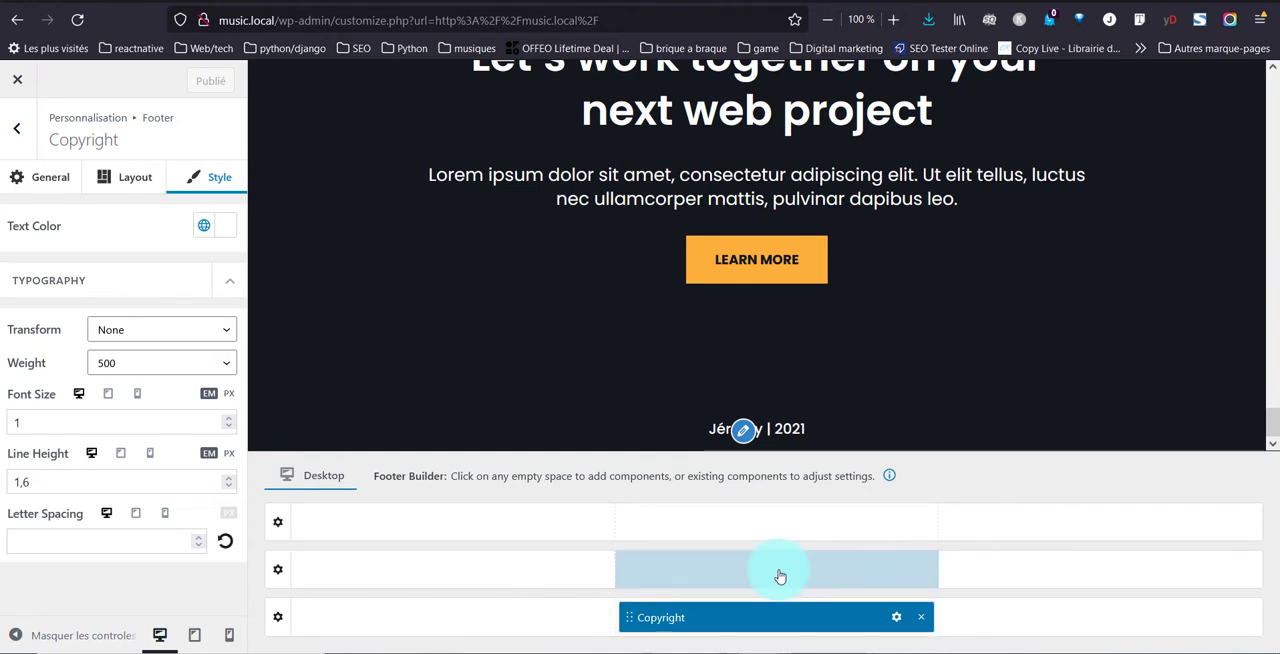
Add Footer One to the first column of the Footer Main row and set its unlinked top and bottom margins to 20 px
click(451, 576)
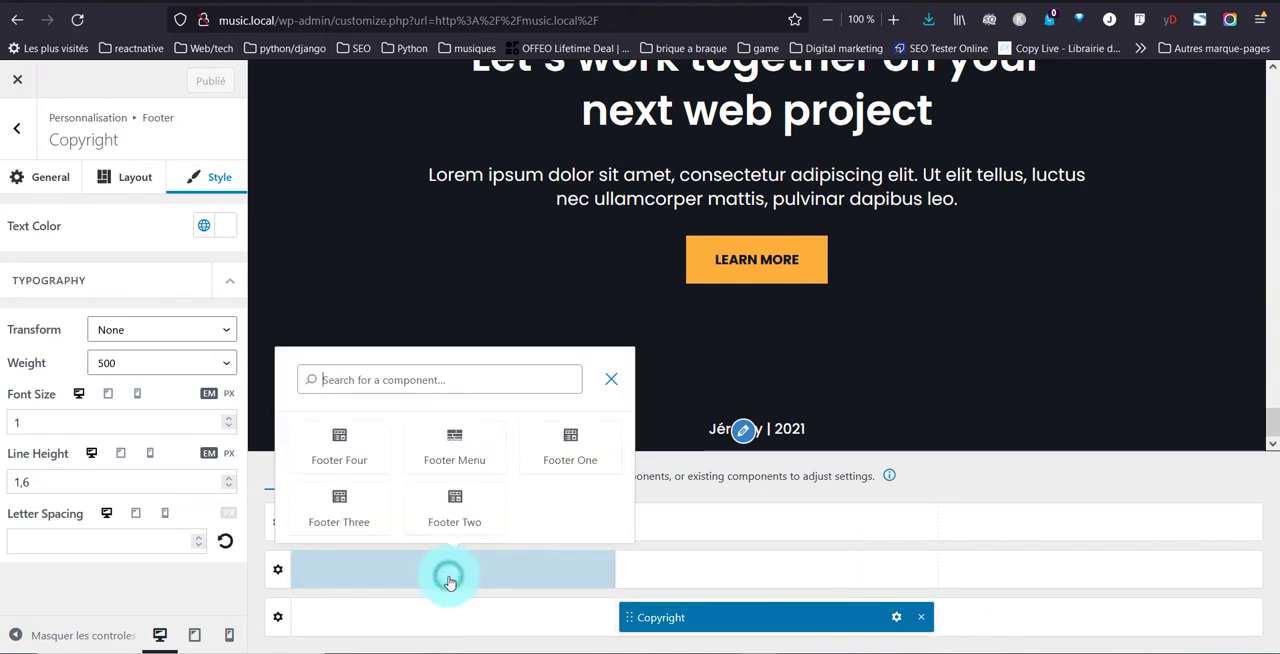
click(608, 453)
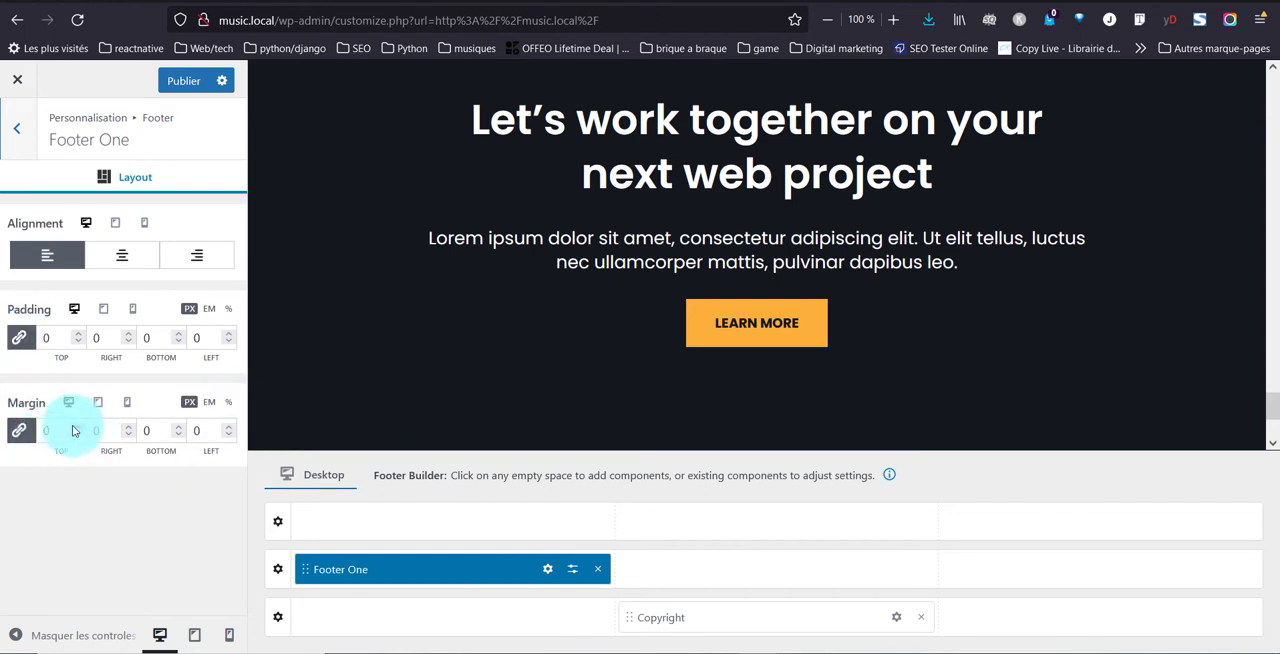
click(18, 430)
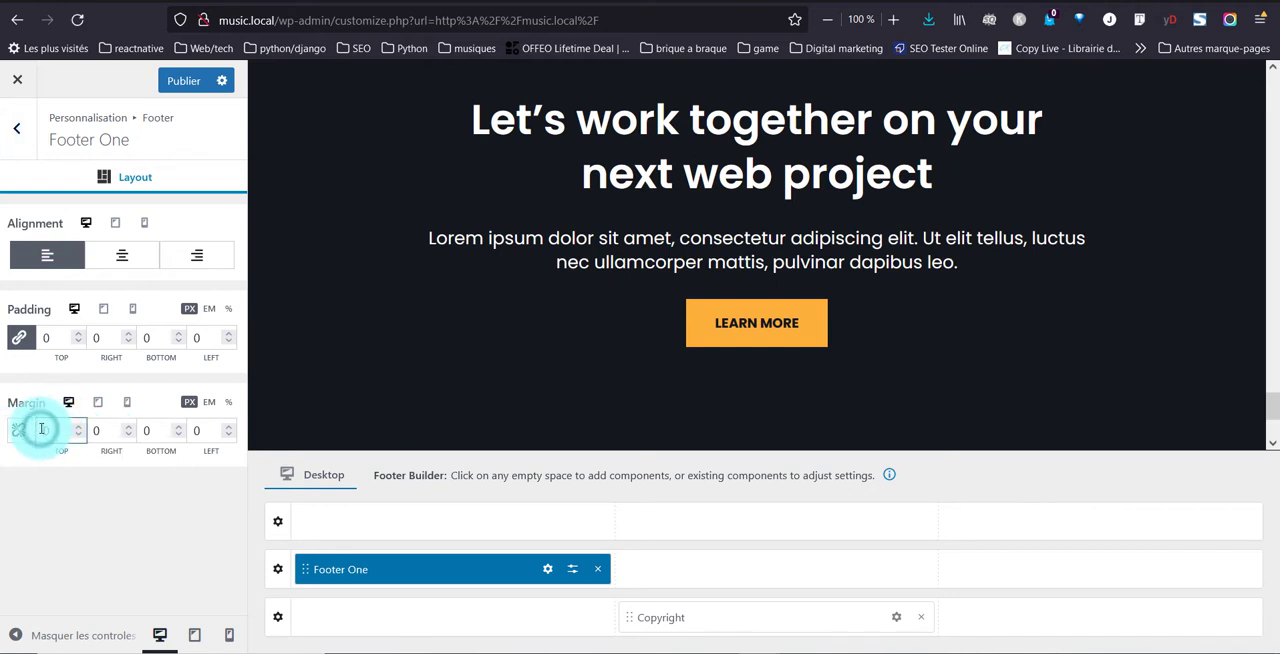
text(2)
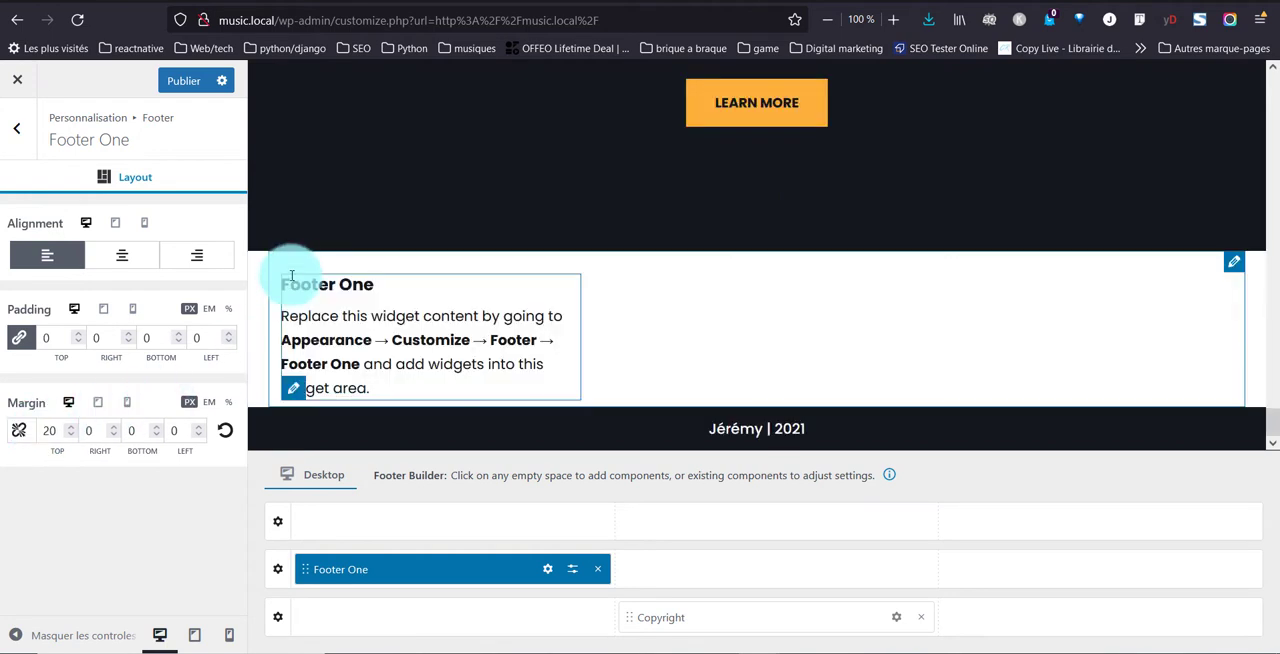
click(128, 430)
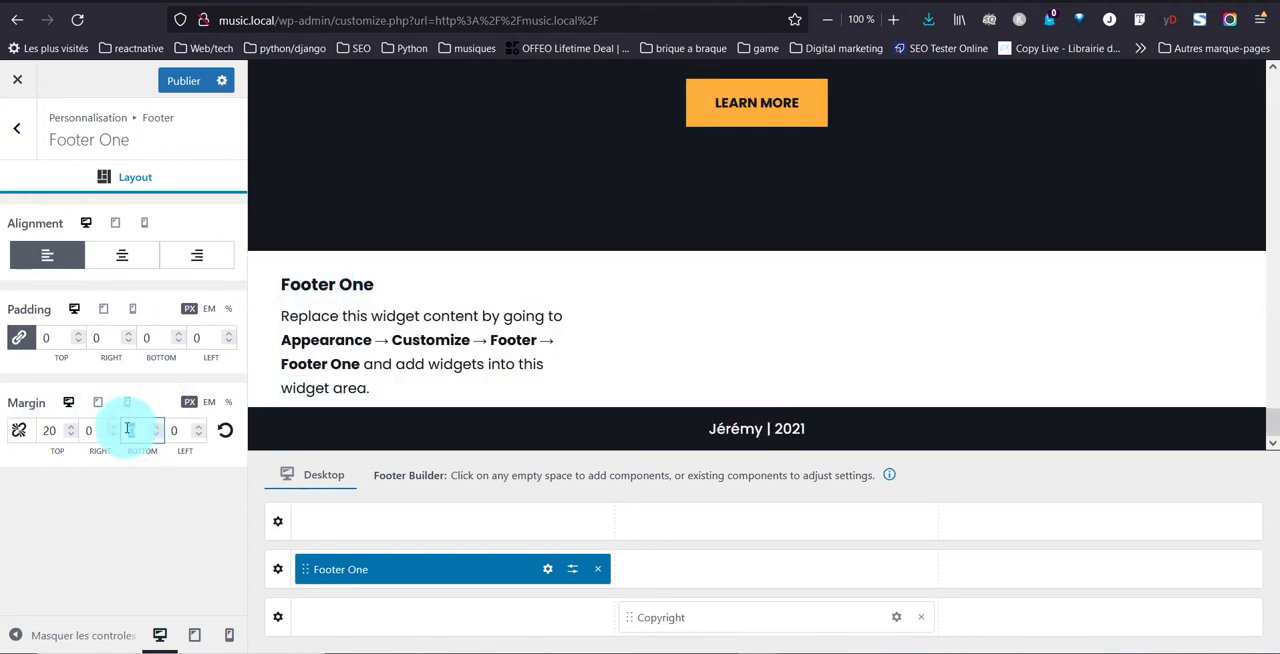
text(20)
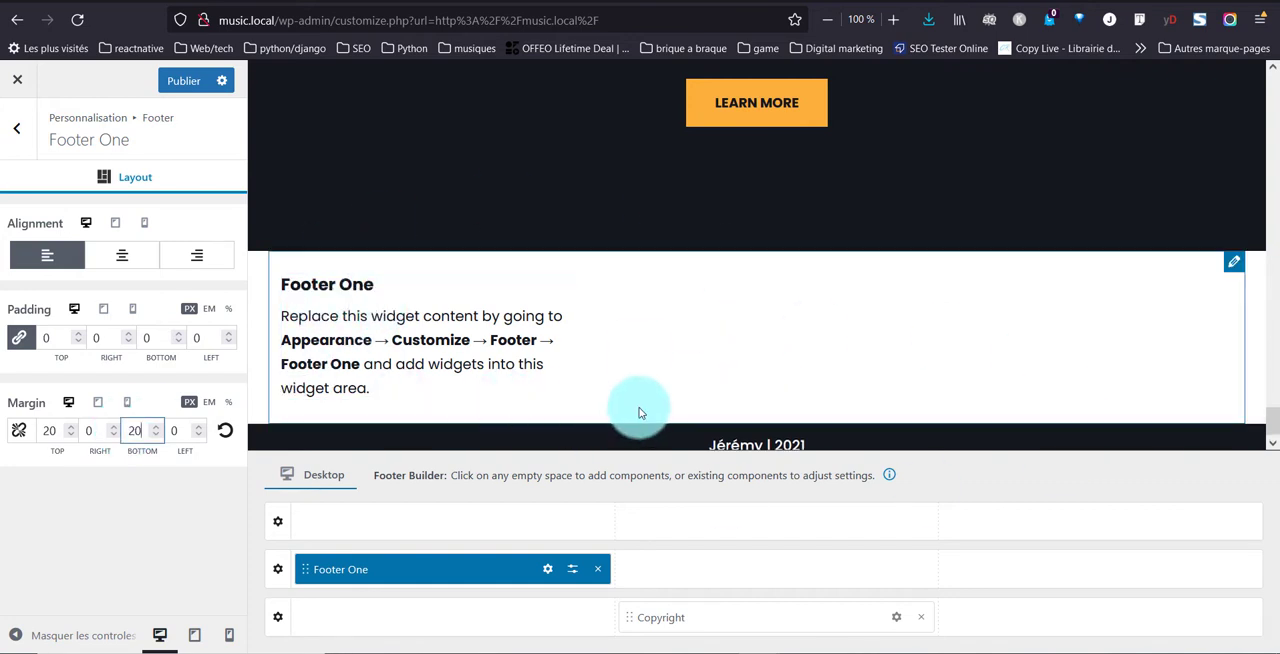
Open the Footer One widget area's content and add a heading block reading "Contact"
click(17, 128)
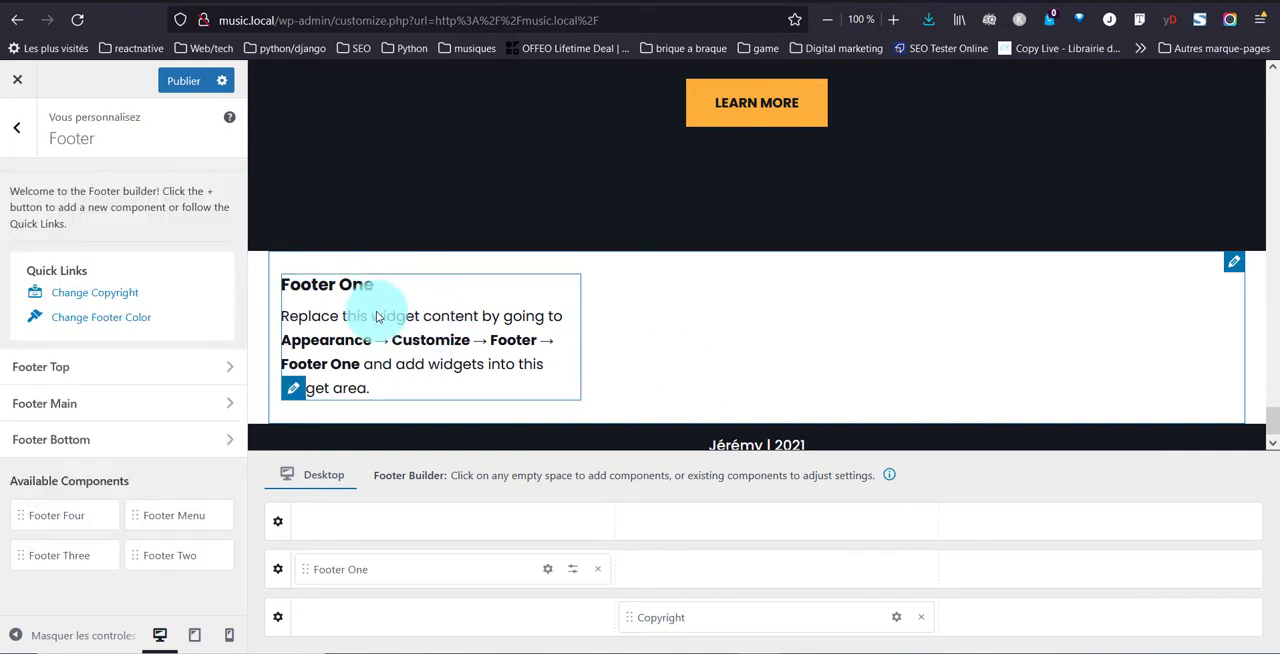
click(550, 568)
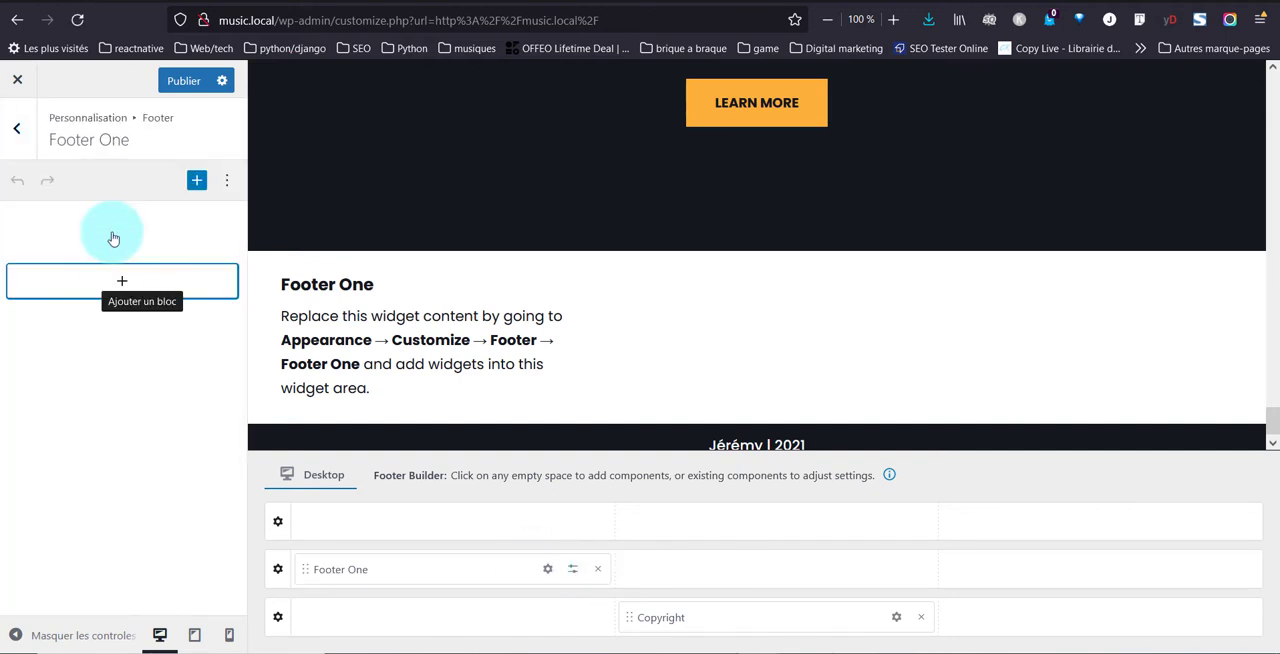
click(125, 281)
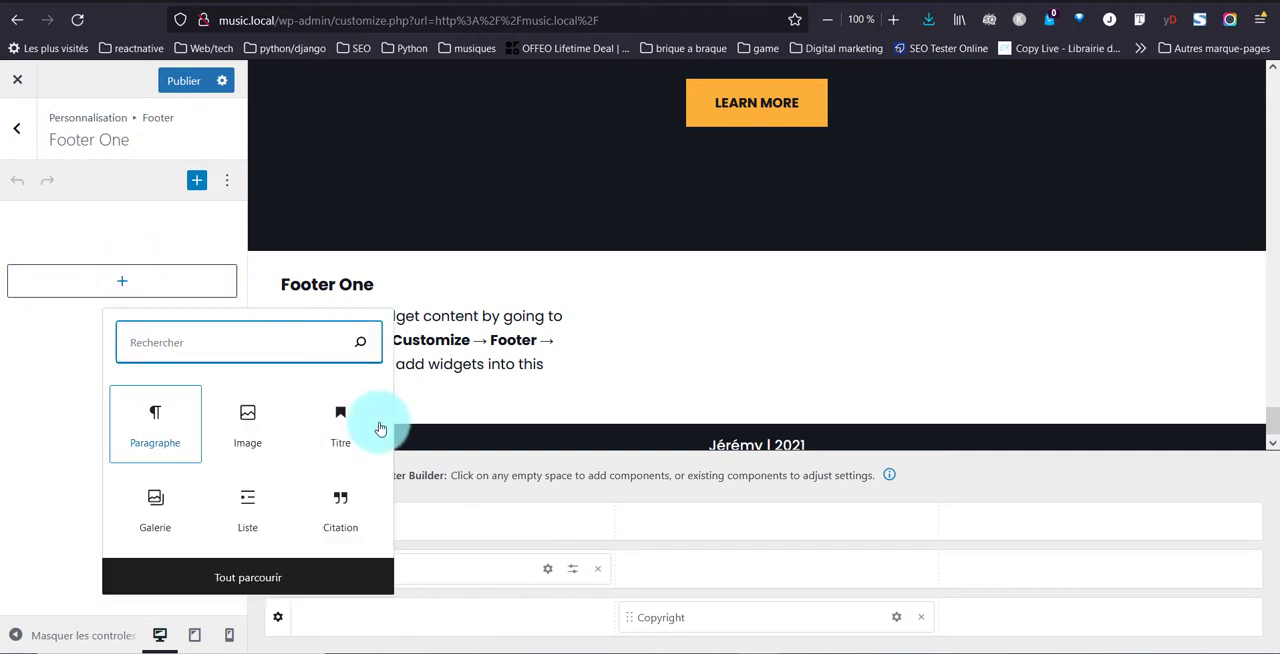
click(338, 430)
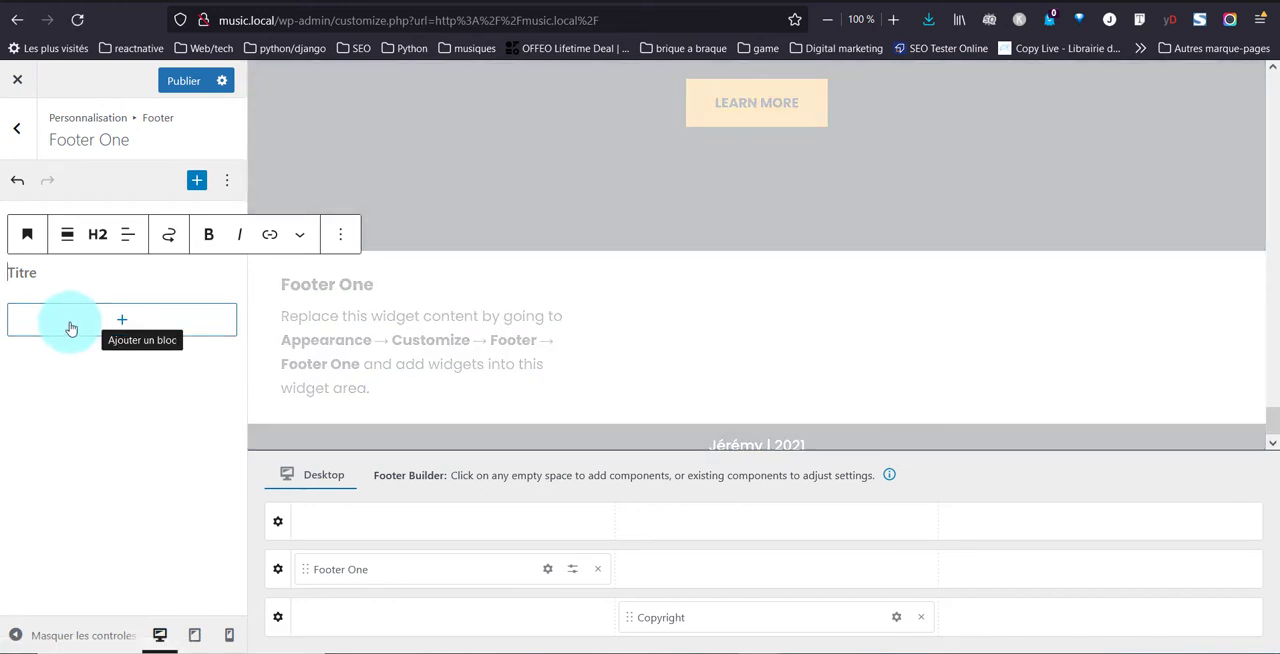
text(C)
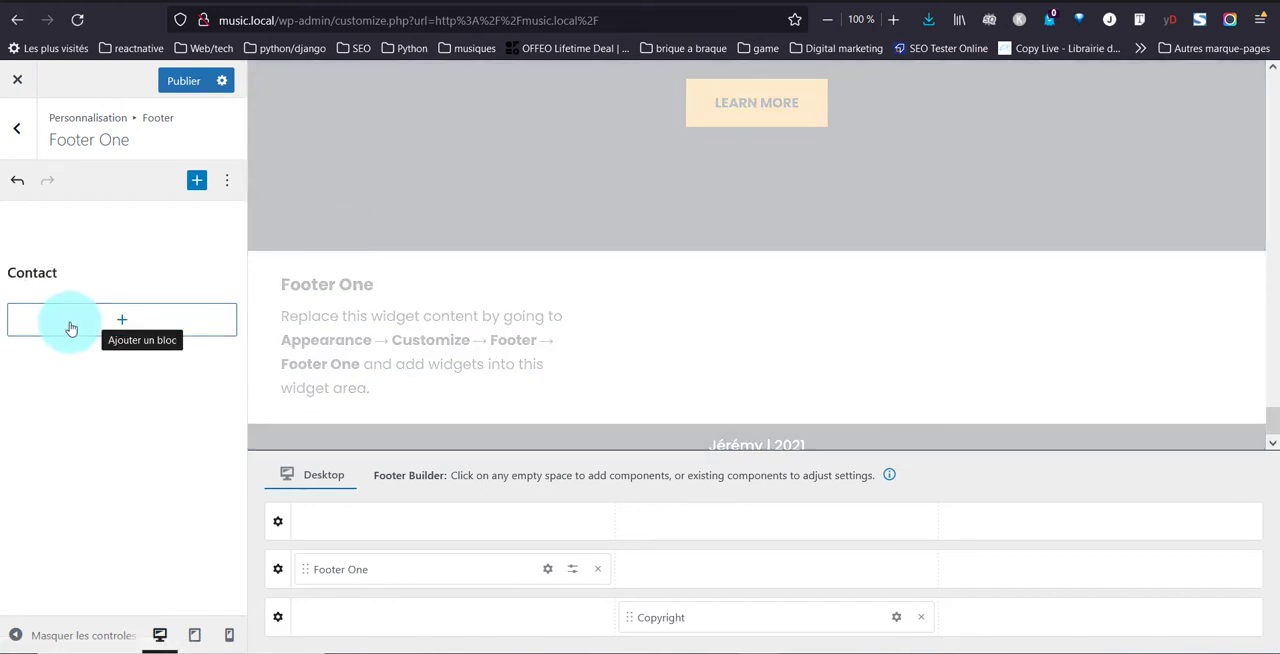
text(ontact)
Add a paragraph block below the Contact heading with the contact email address and the phone number on separate lines
click(71, 327)
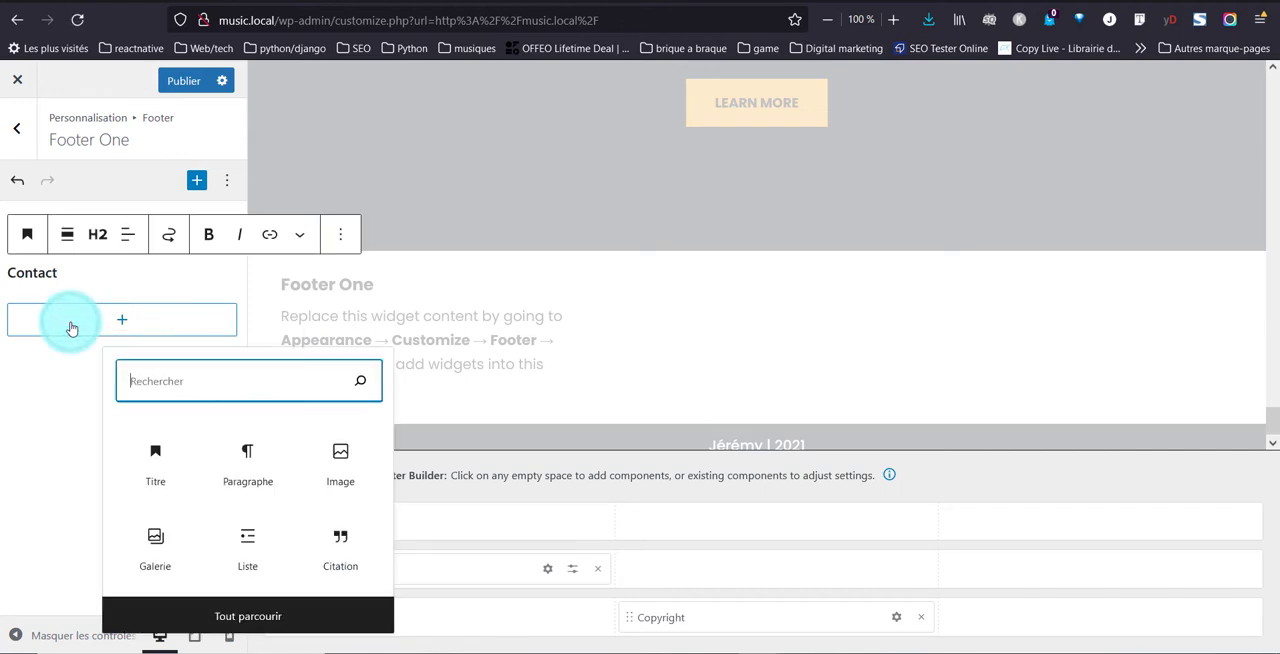
click(253, 457)
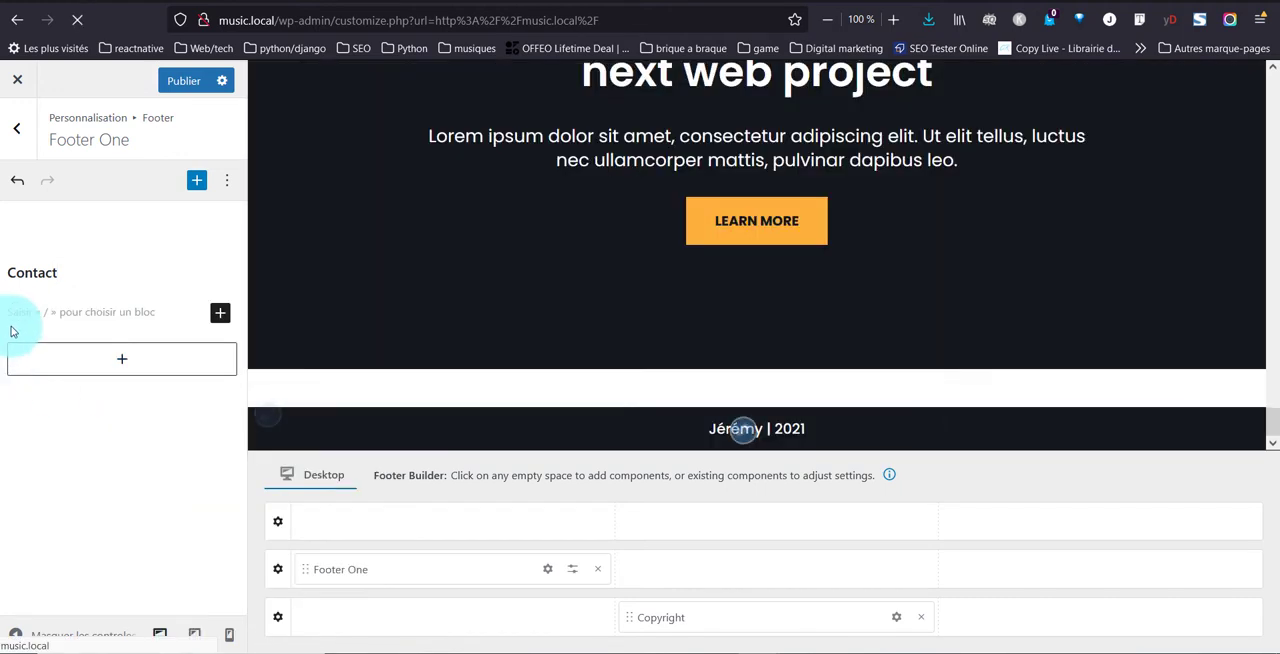
click(34, 312)
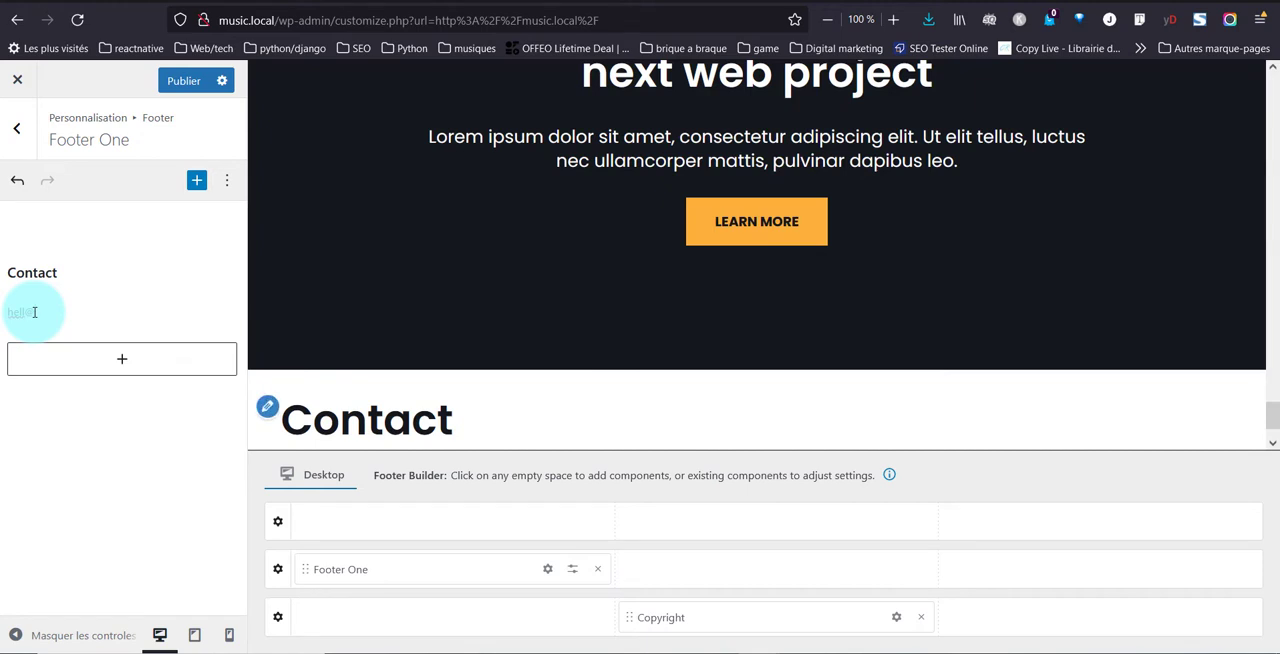
text(com)
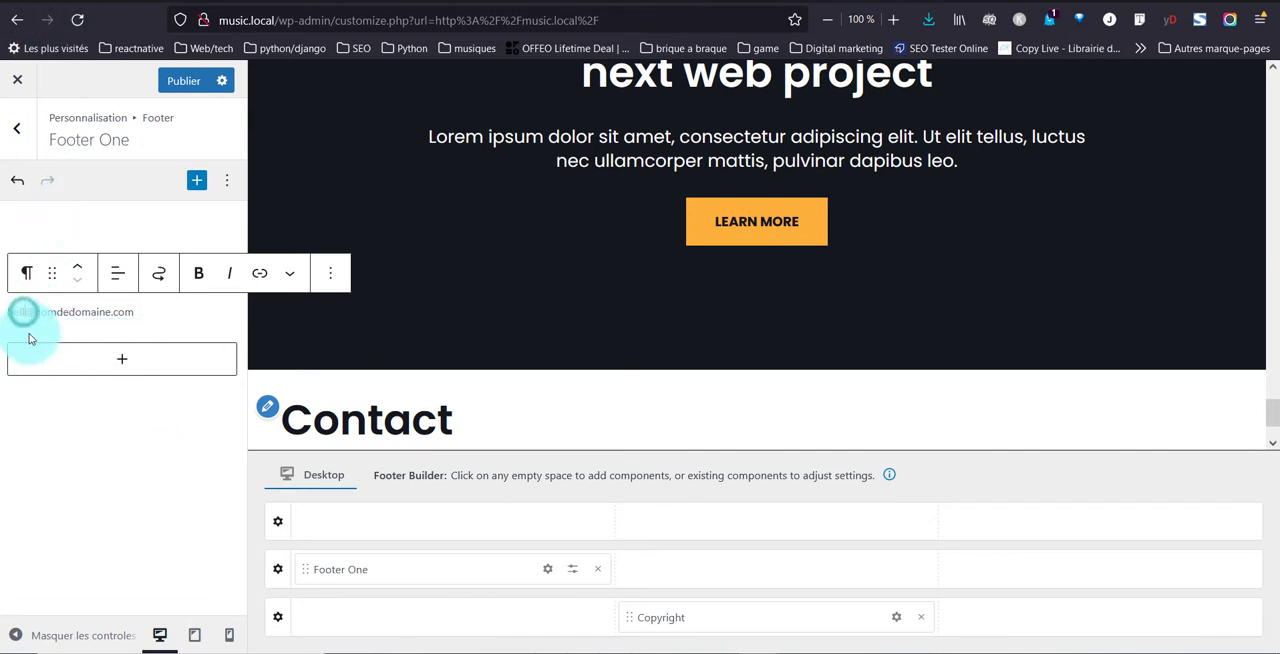
text(o)
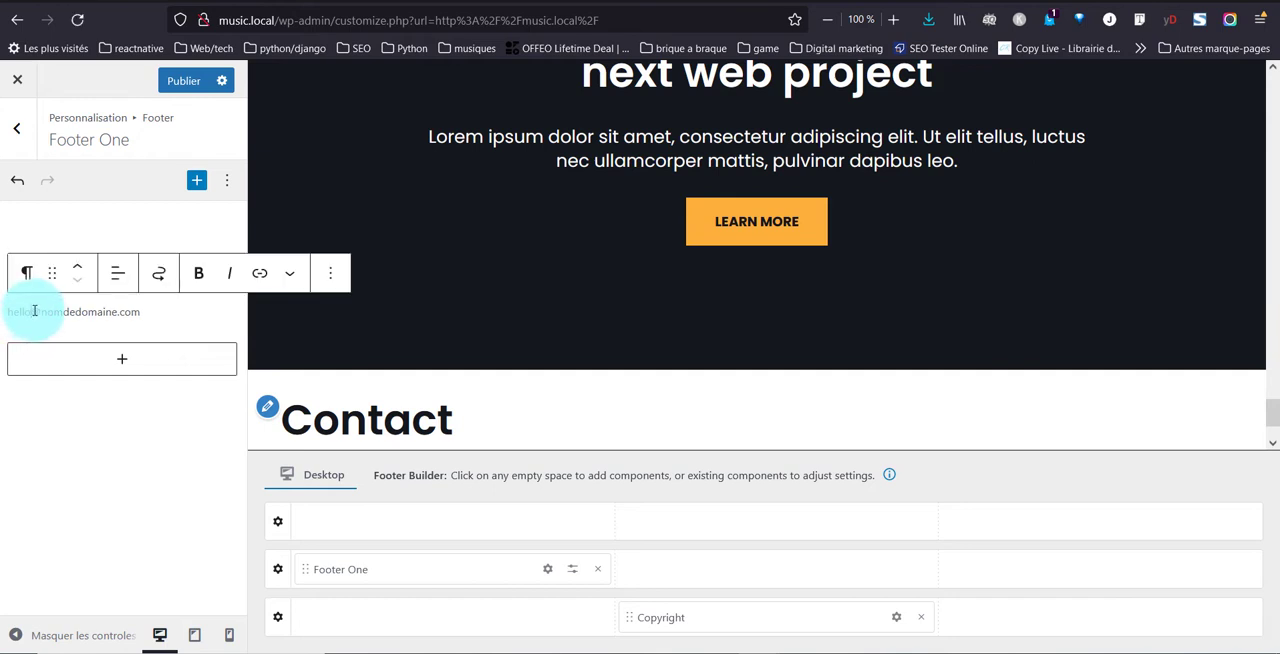
click(155, 312)
key(Return)
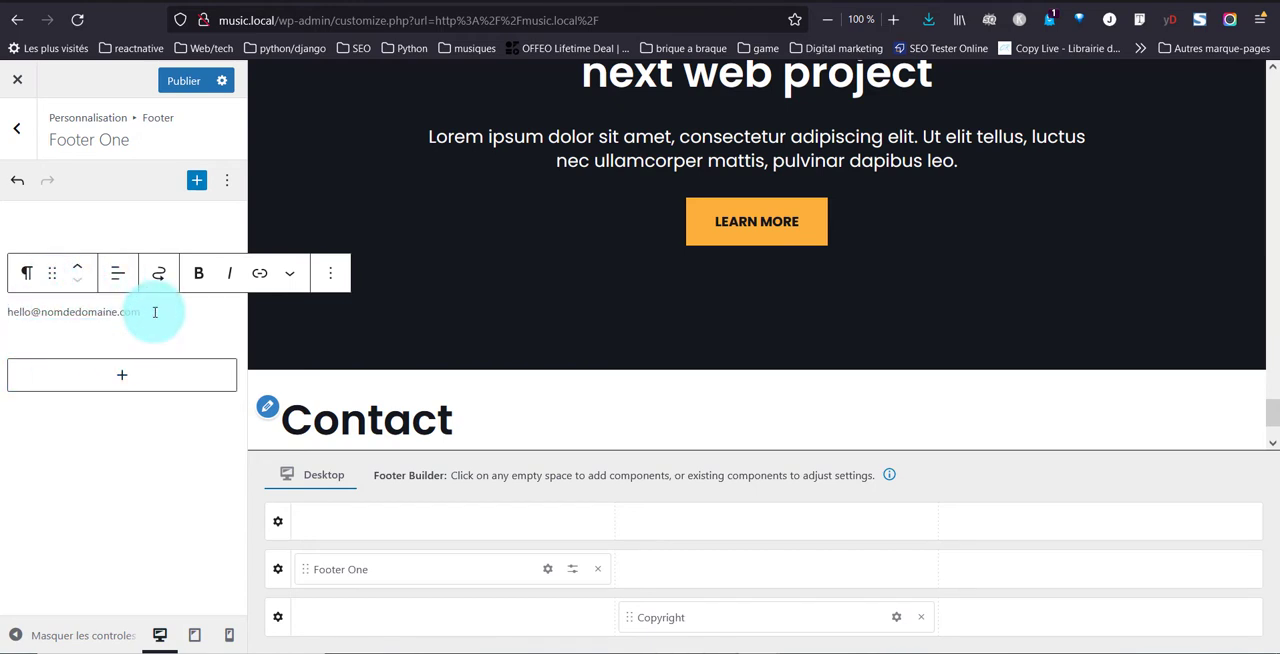
text(+33 6 xx xx xx xx)
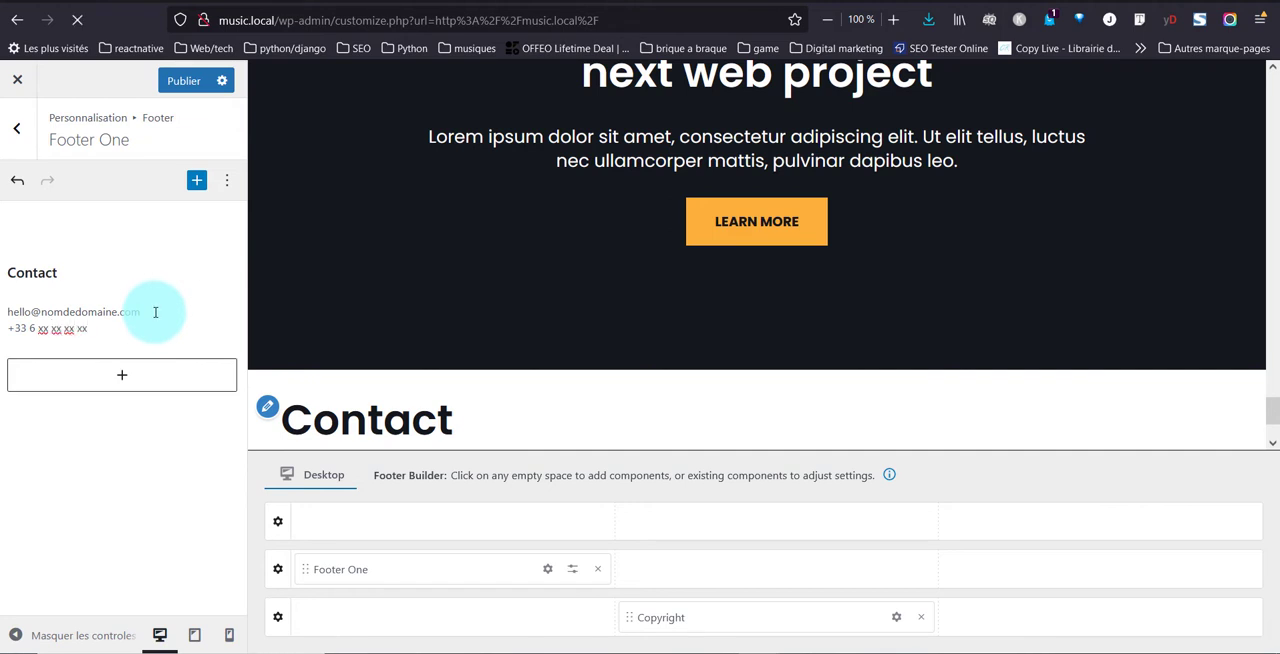
click(155, 312)
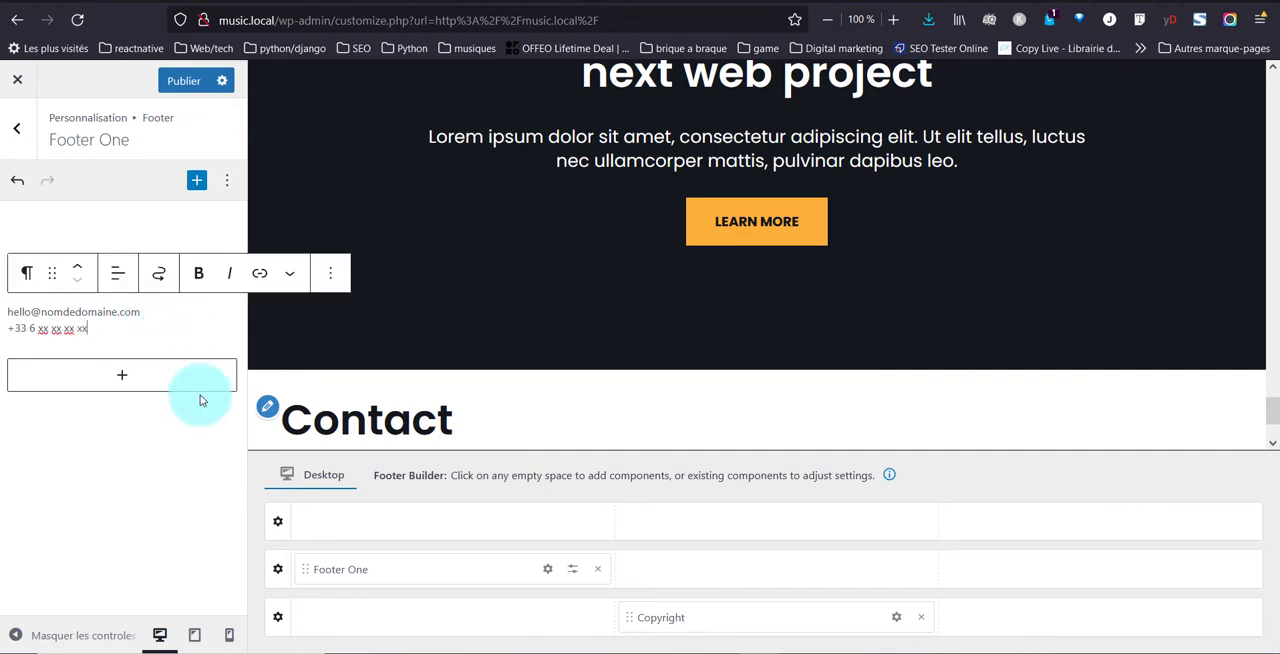
Give the Footer Main row the three-column layout with a wider middle column and the global Dark Background as its background color
click(276, 573)
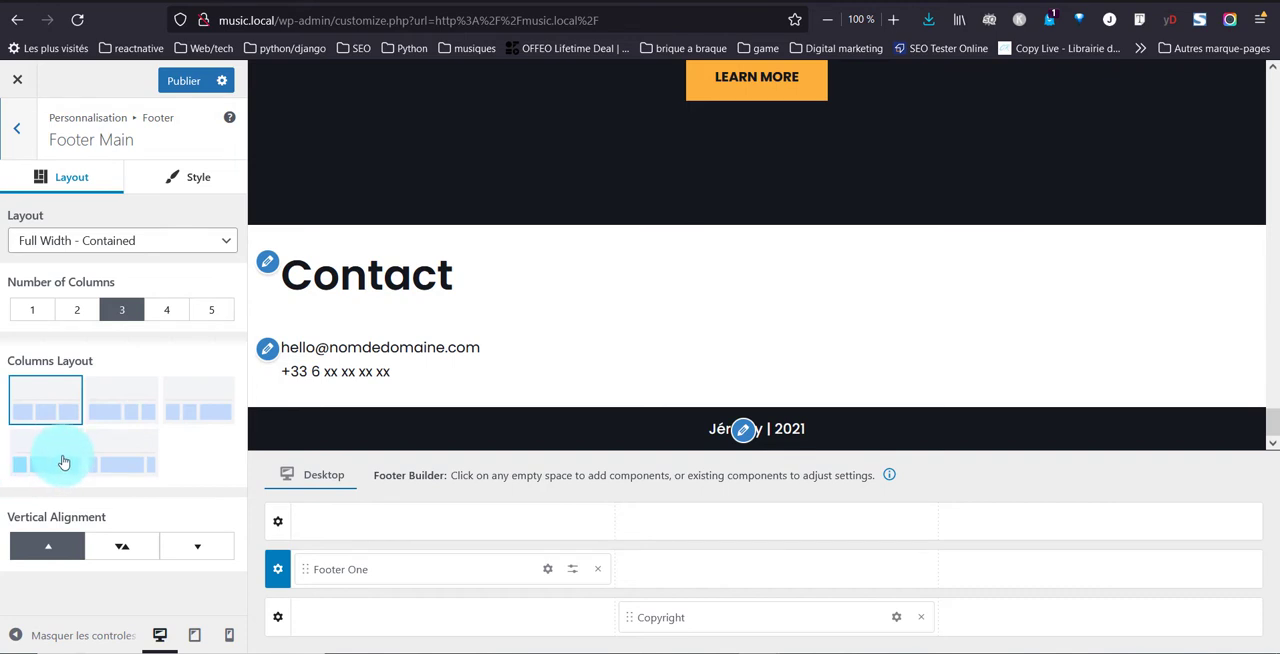
click(63, 462)
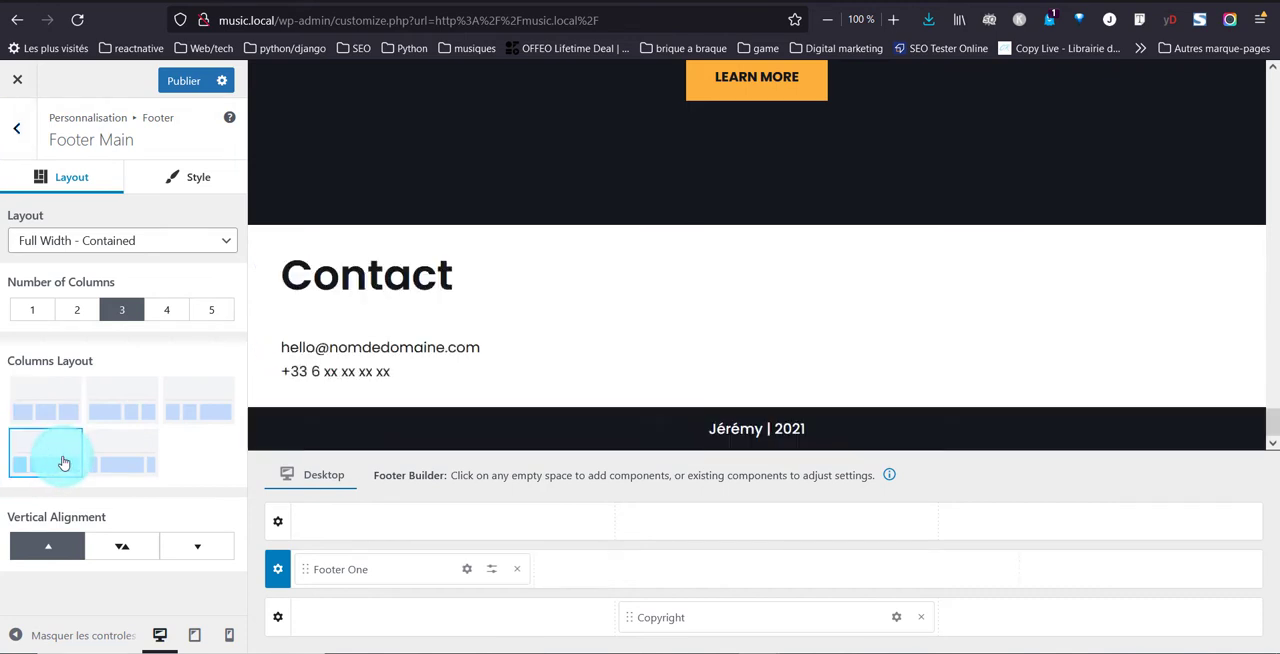
click(177, 178)
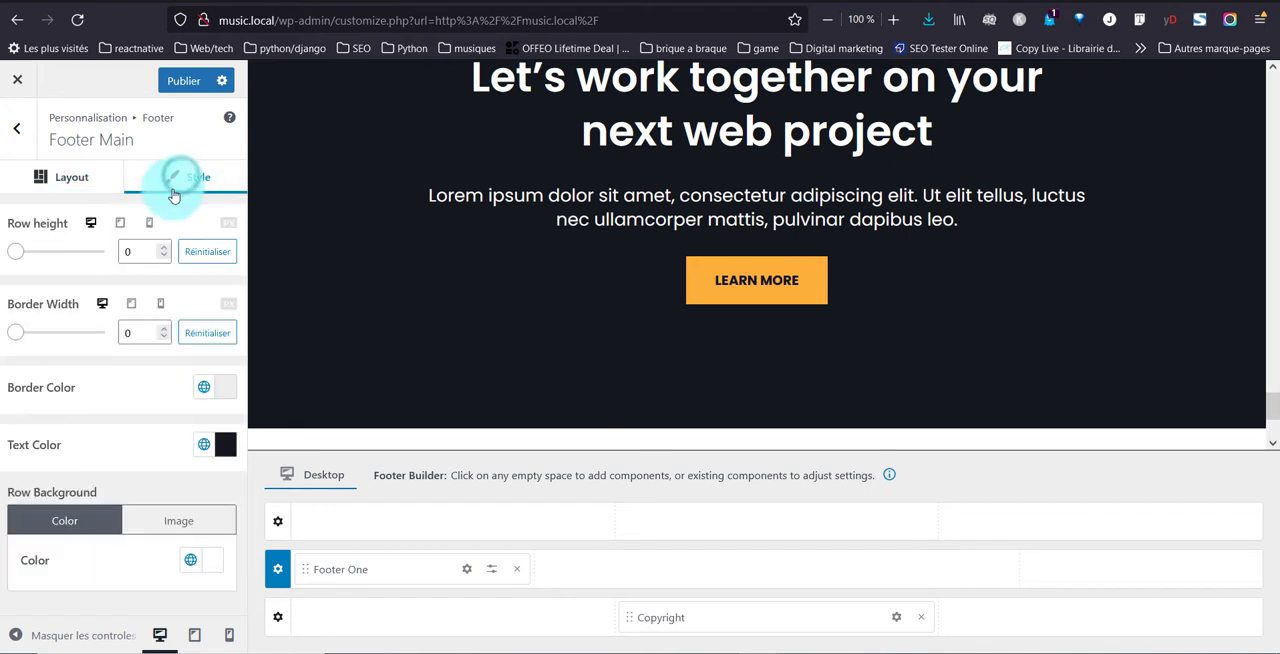
click(185, 567)
click(249, 352)
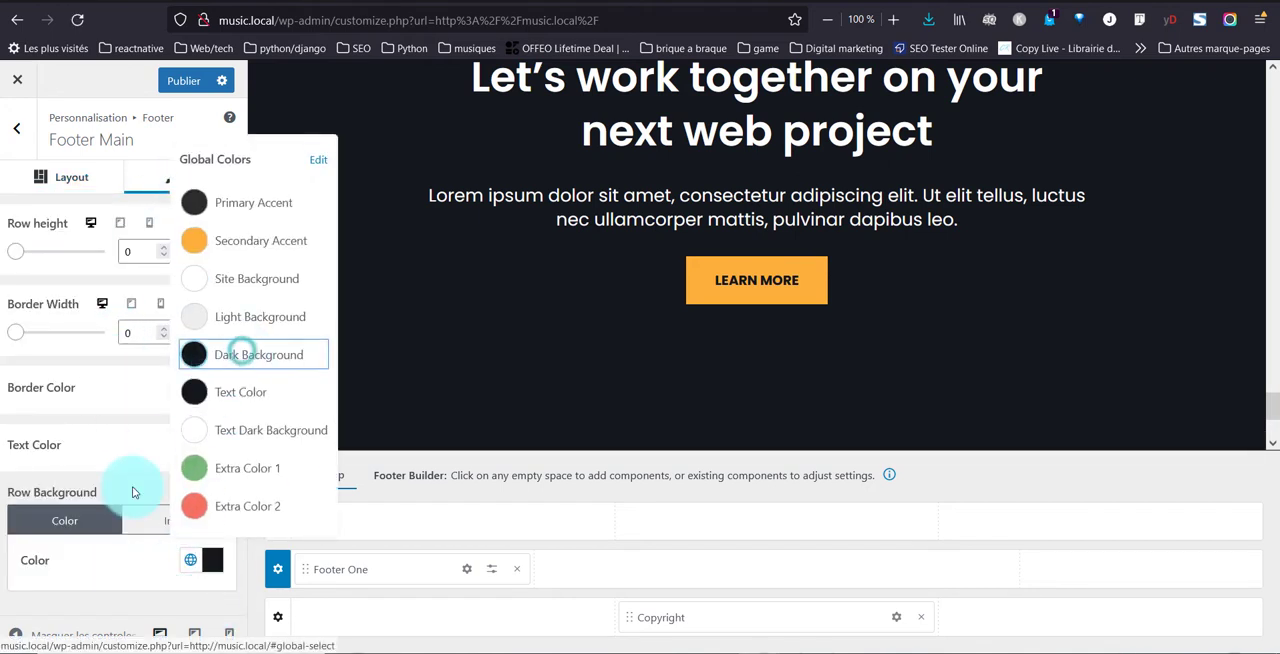
click(105, 558)
scroll(380, 390, down, 2)
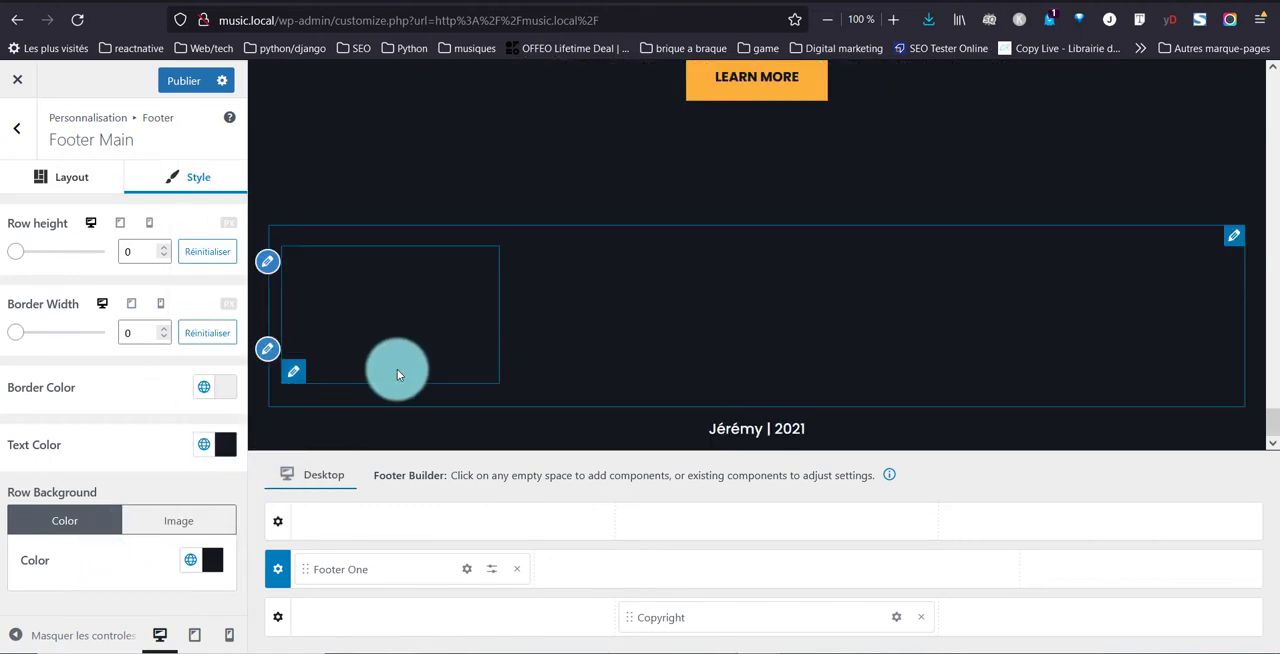
Set the Footer Main row's text color to the global Site Background
click(208, 444)
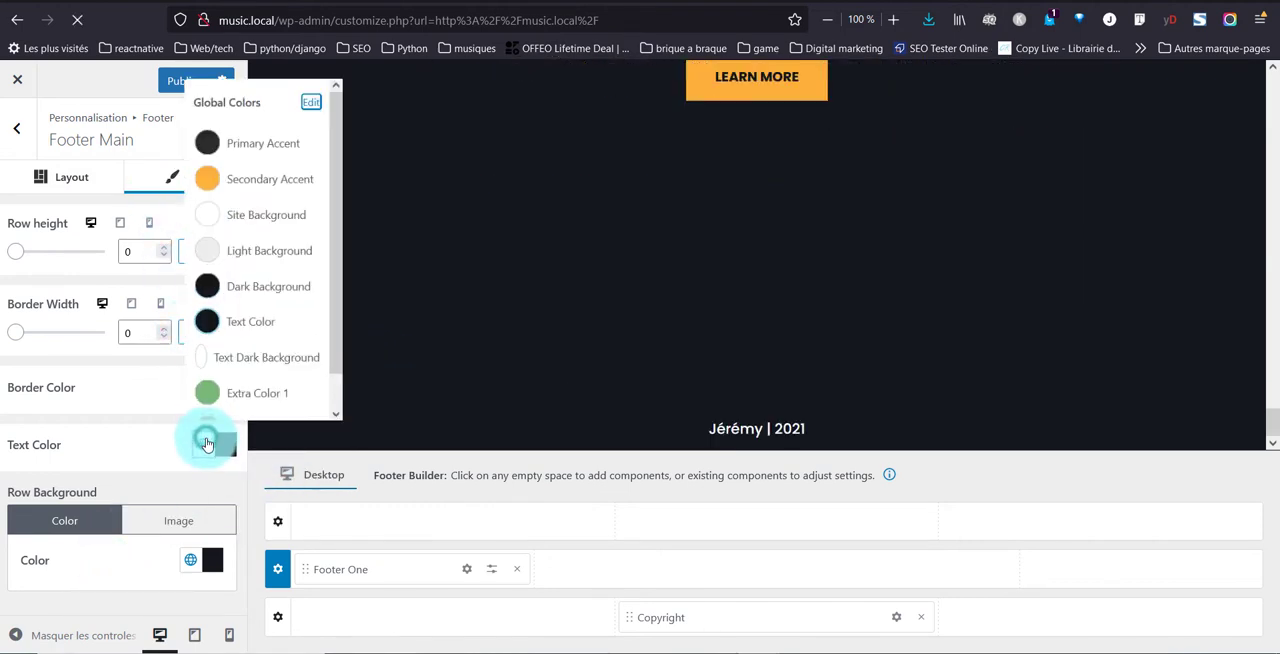
click(230, 202)
click(105, 442)
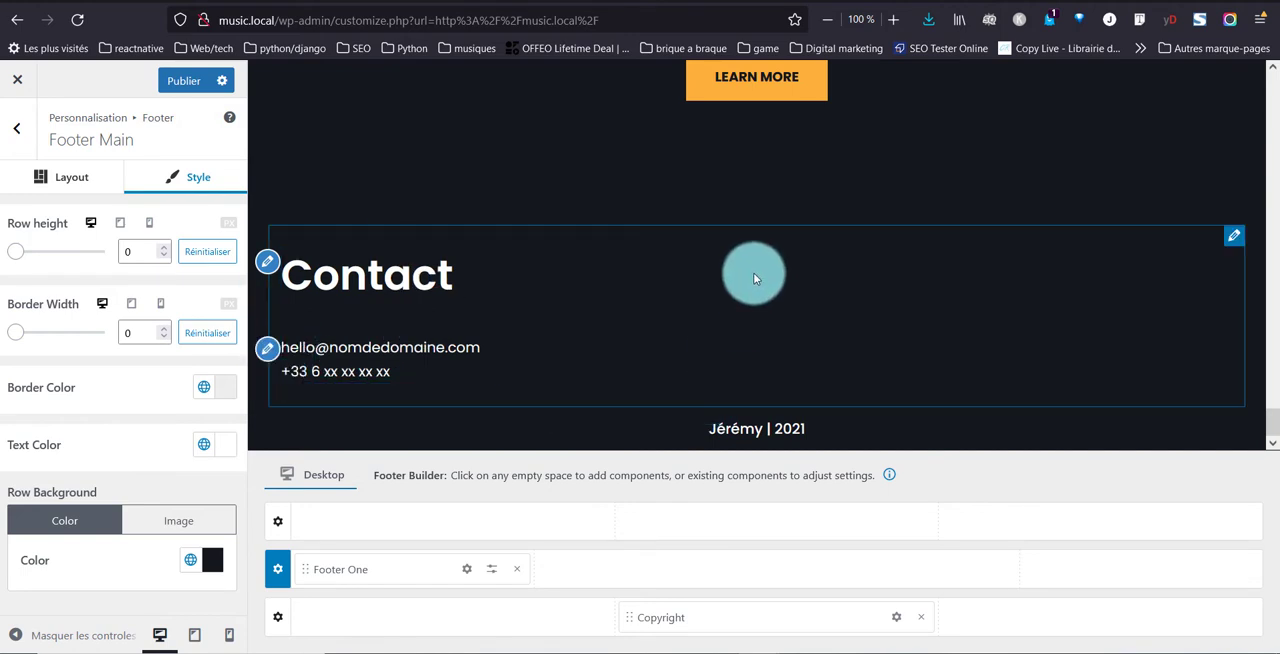
Add Footer Two to the middle column of the Footer Main row and set its unlinked top and bottom margins to 20 px
click(779, 582)
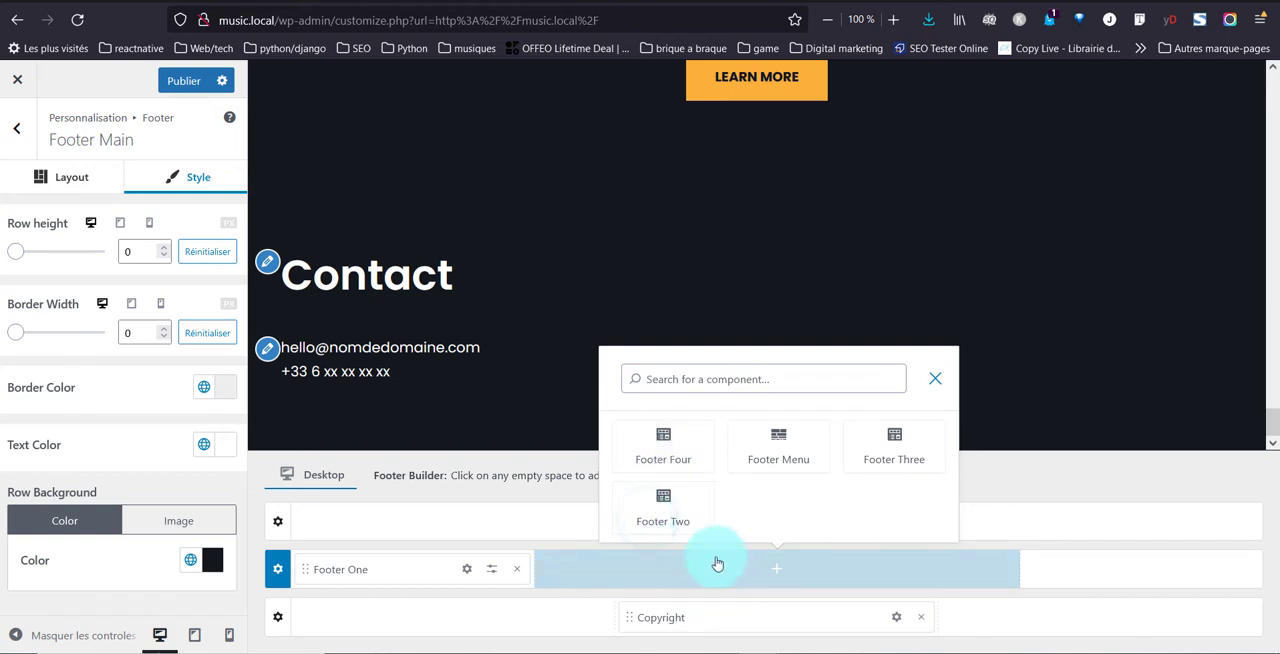
click(668, 511)
click(672, 512)
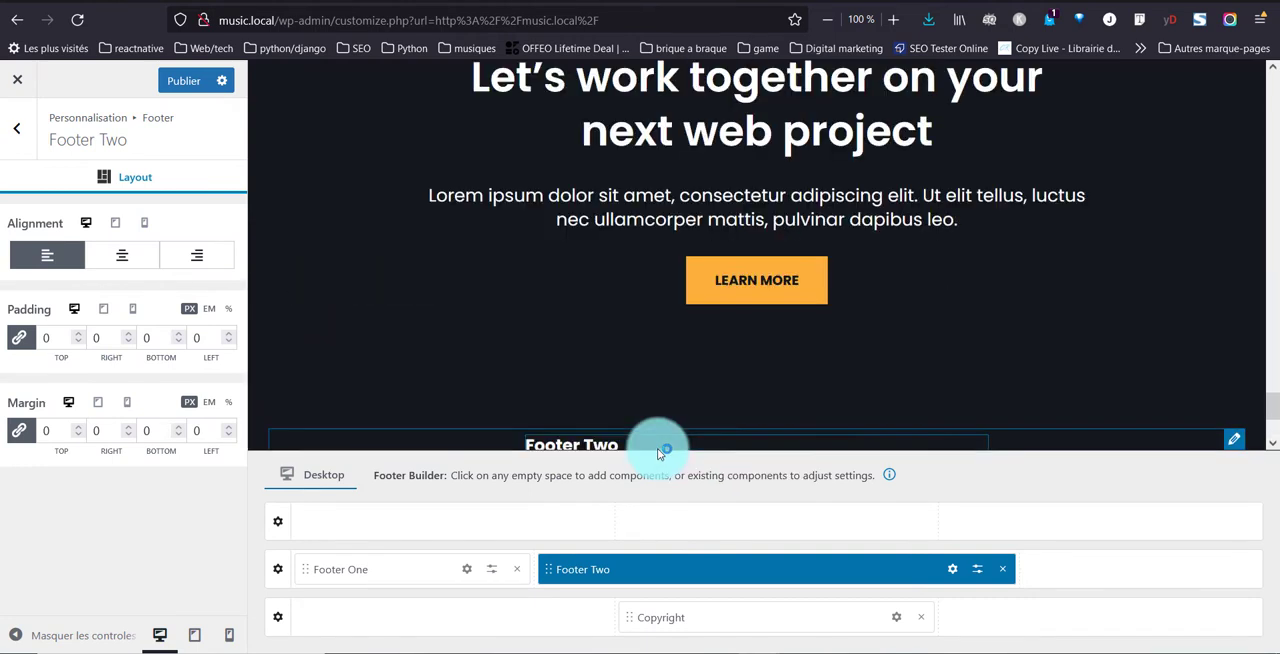
scroll(568, 295, down, 3)
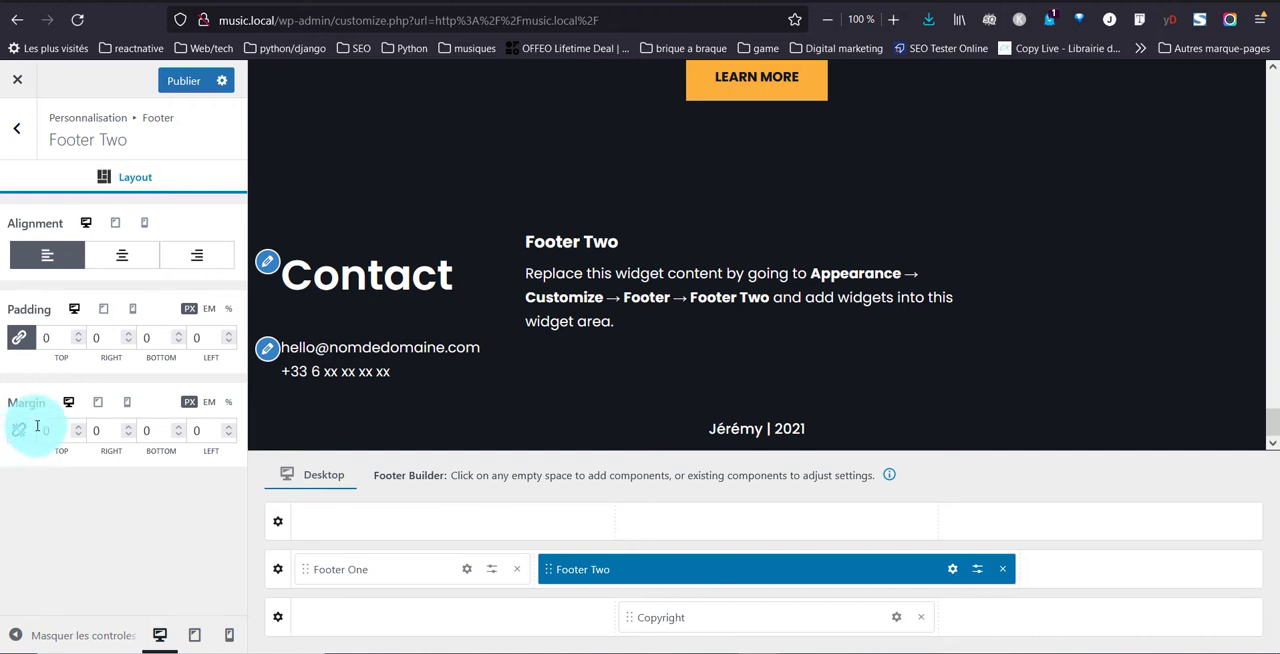
text(2)
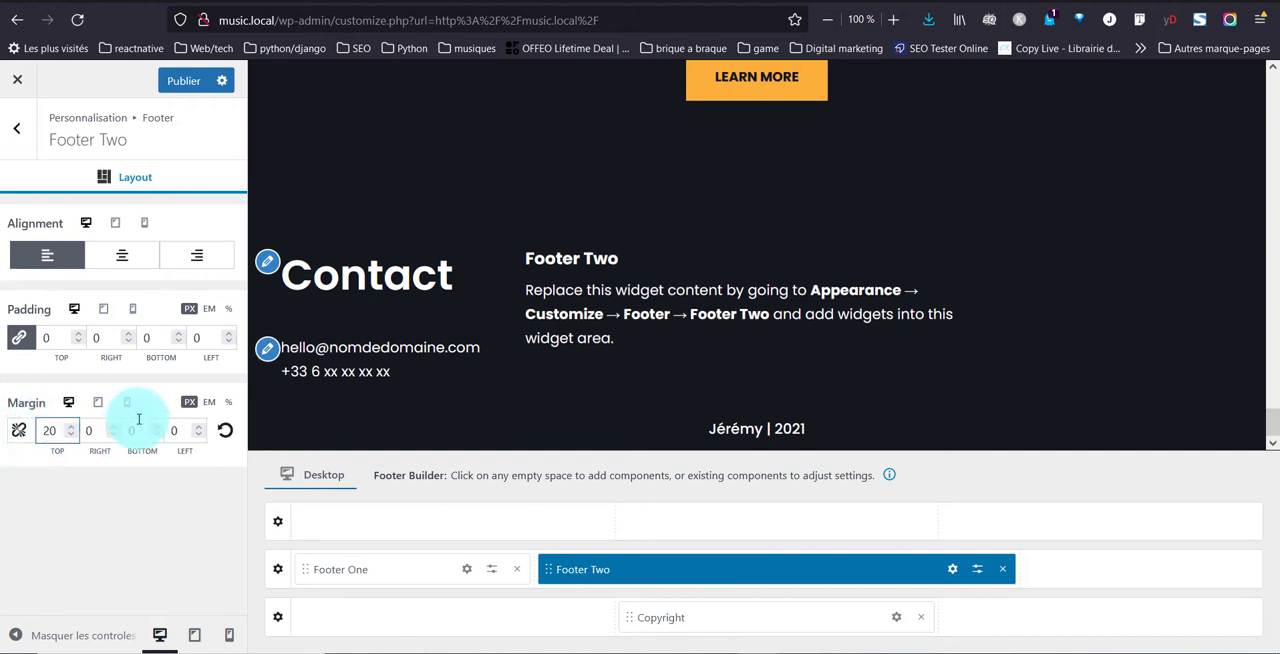
click(132, 430)
text(20)
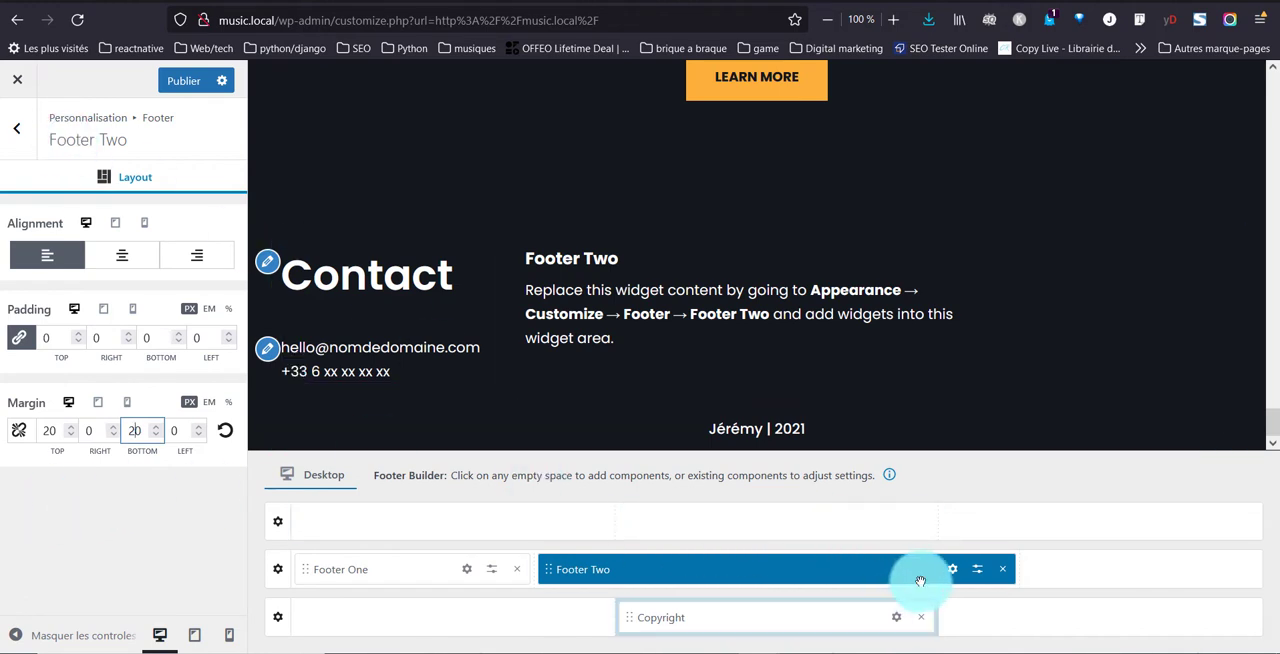
Add an H2 heading block reading "Hello" to the Footer Two widget area and center its text
click(952, 569)
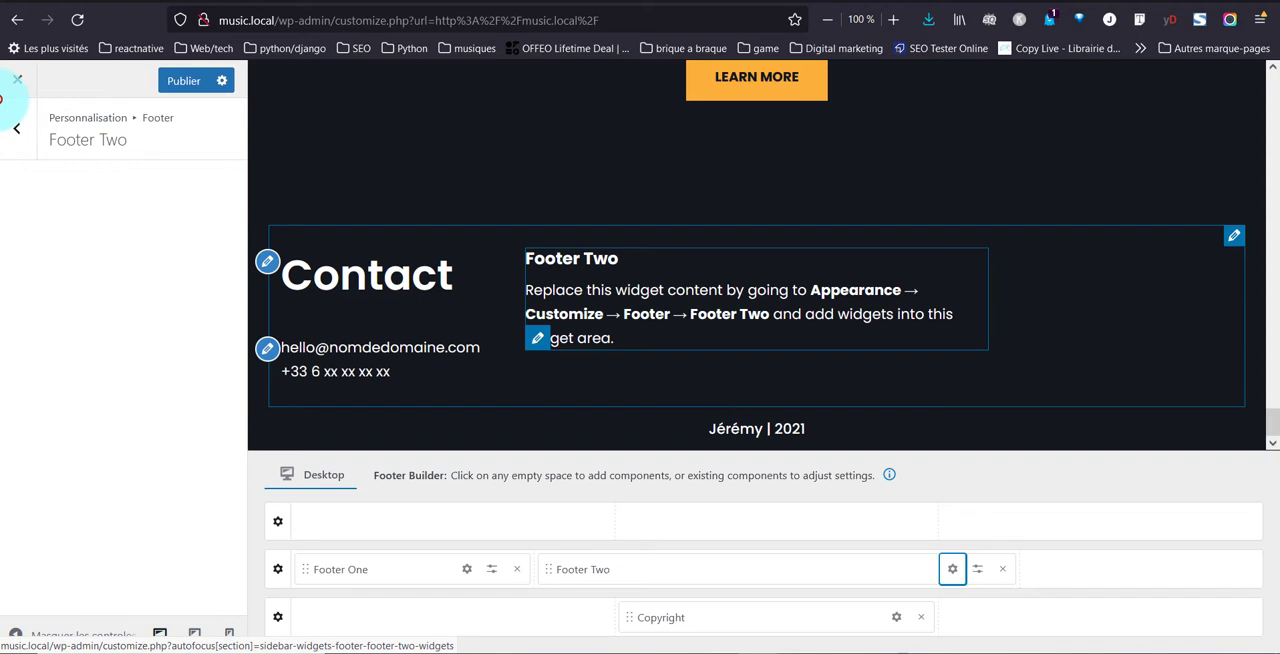
click(127, 277)
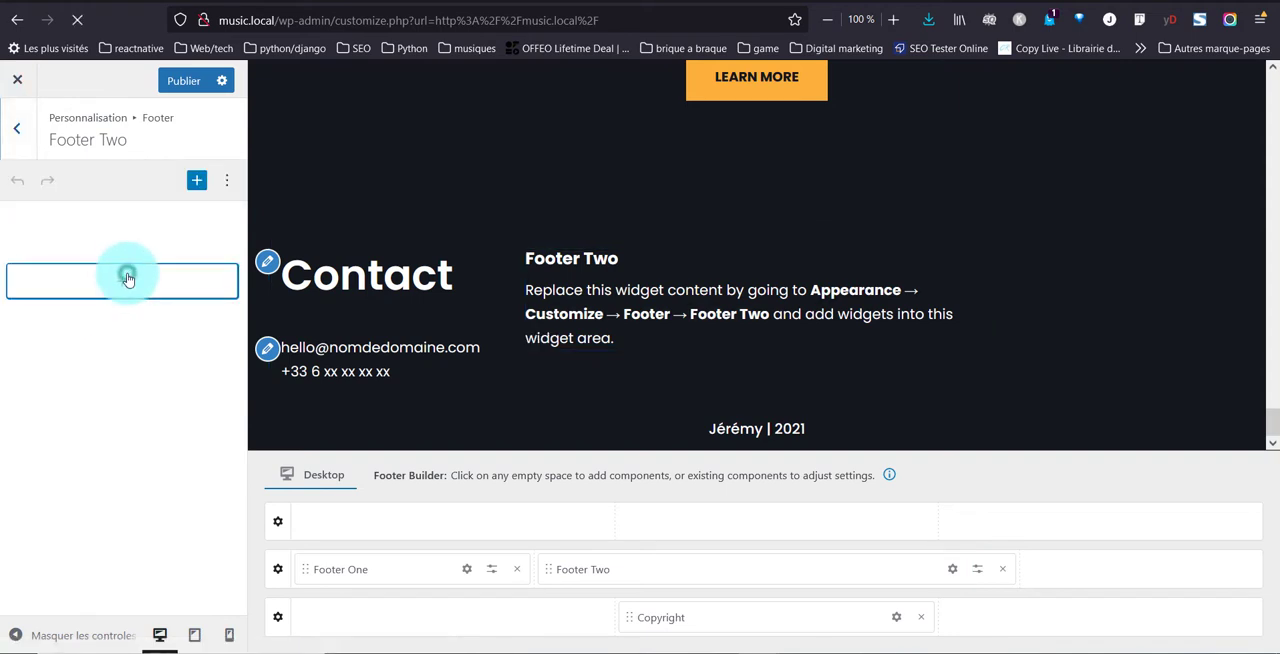
click(251, 421)
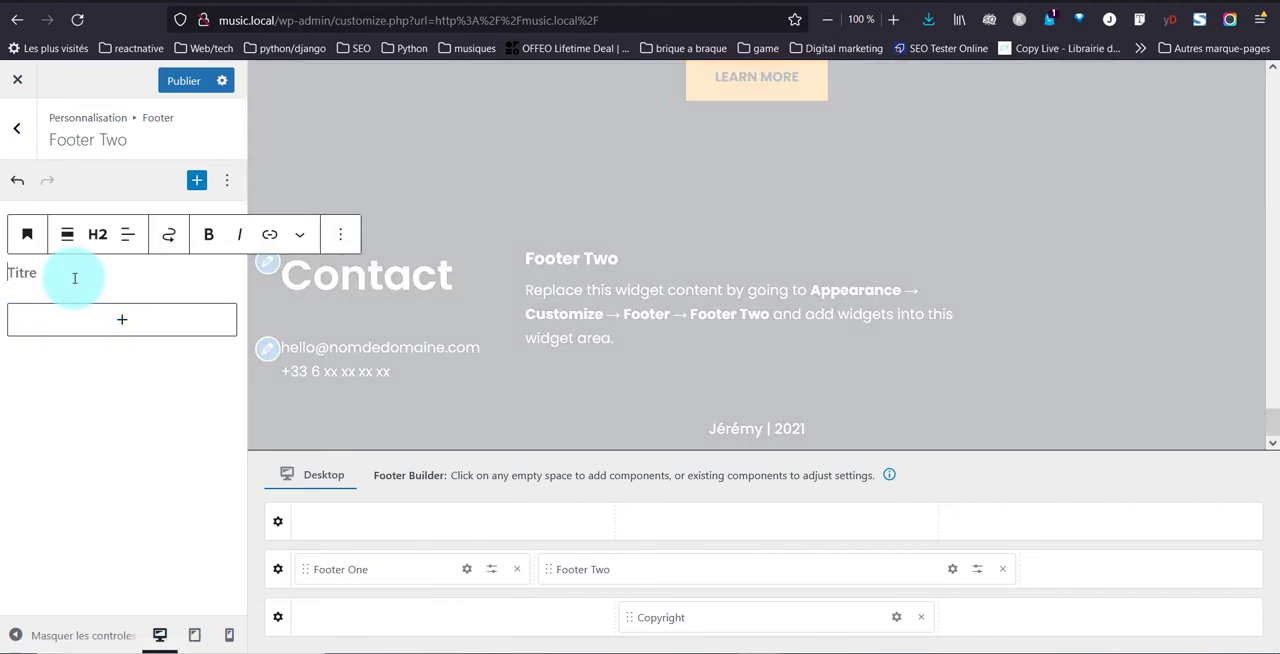
text(Hello)
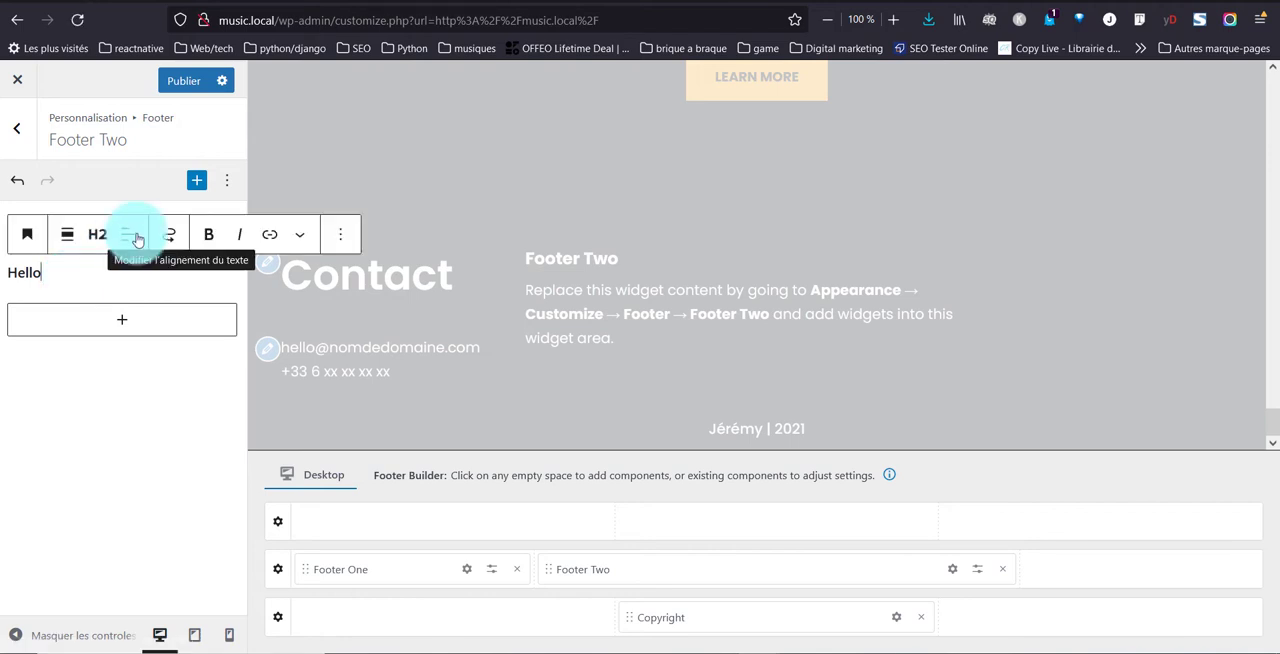
click(137, 236)
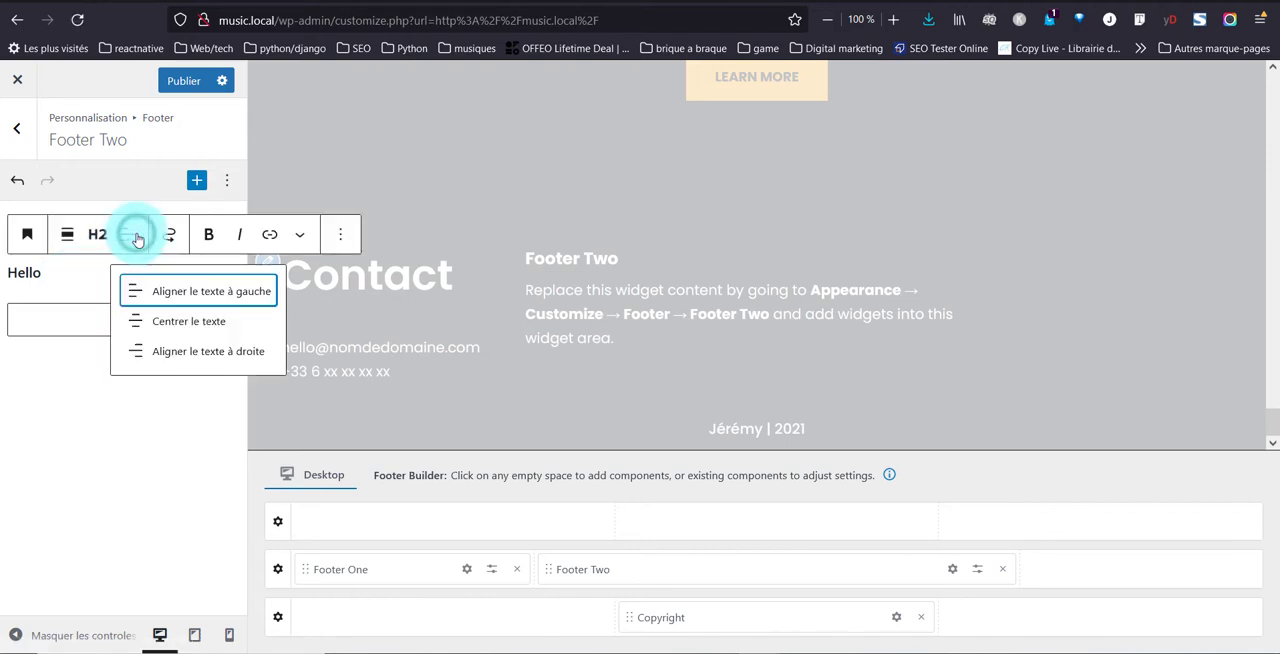
click(186, 318)
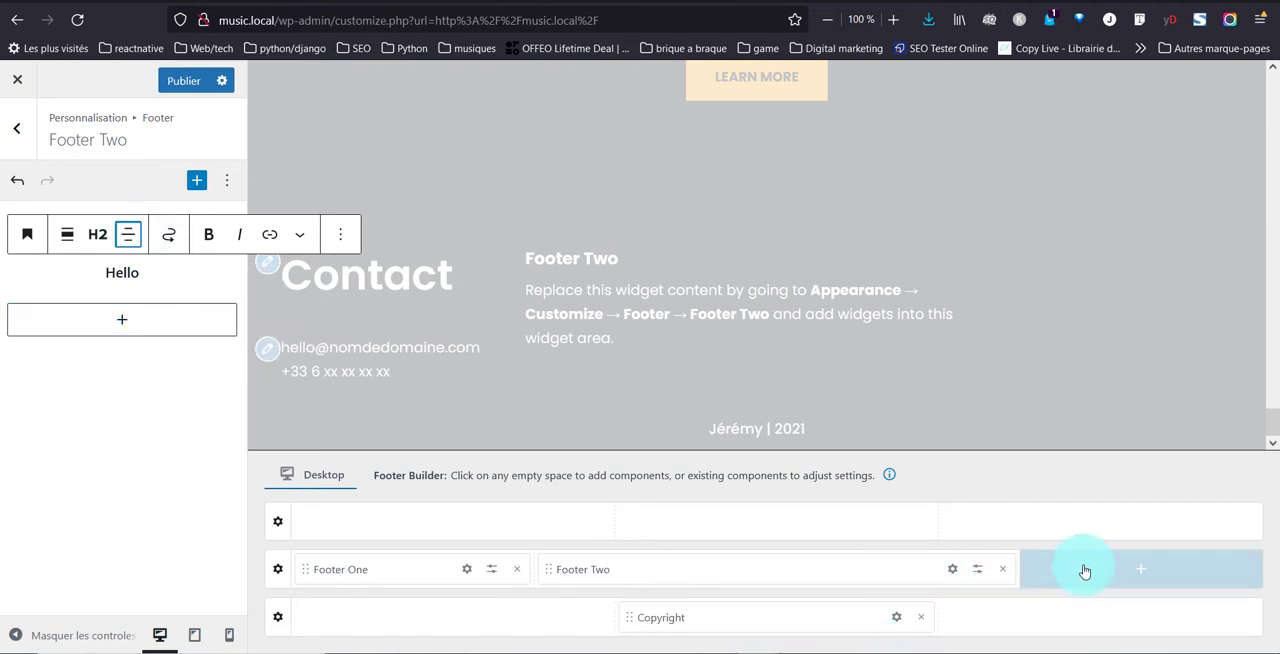
Add Footer Three to the empty third column of the Footer Main row and set its unlinked top and bottom margins to 20 px
click(1133, 570)
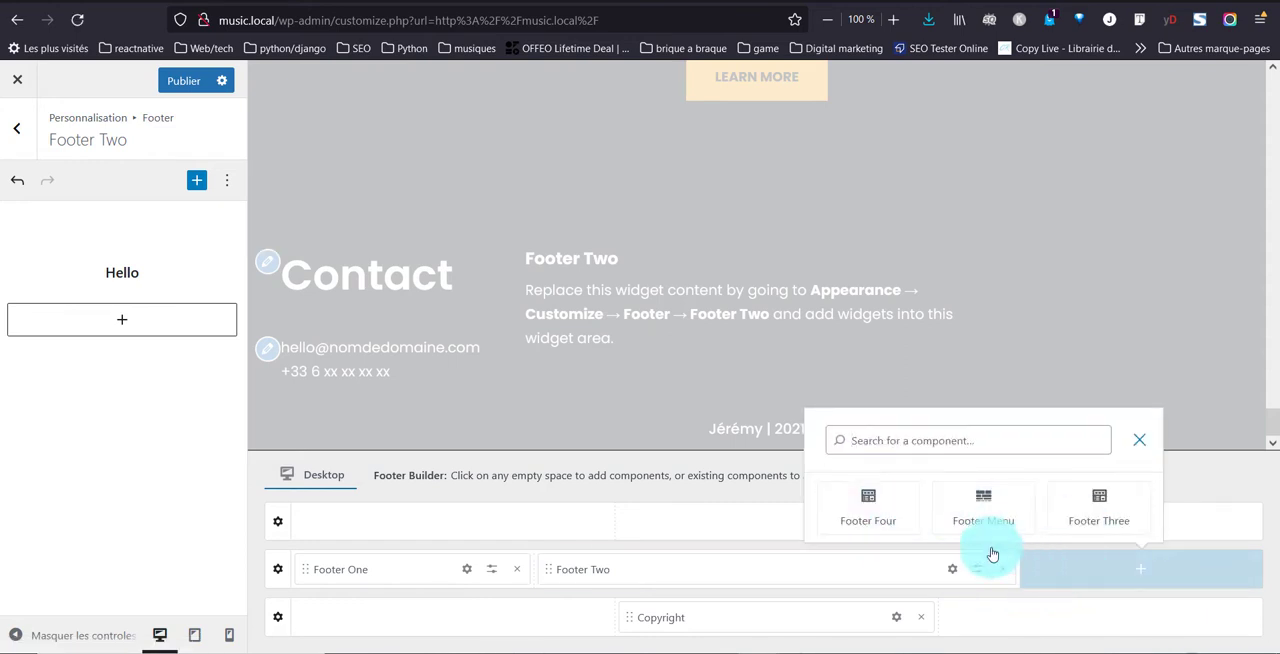
click(1095, 500)
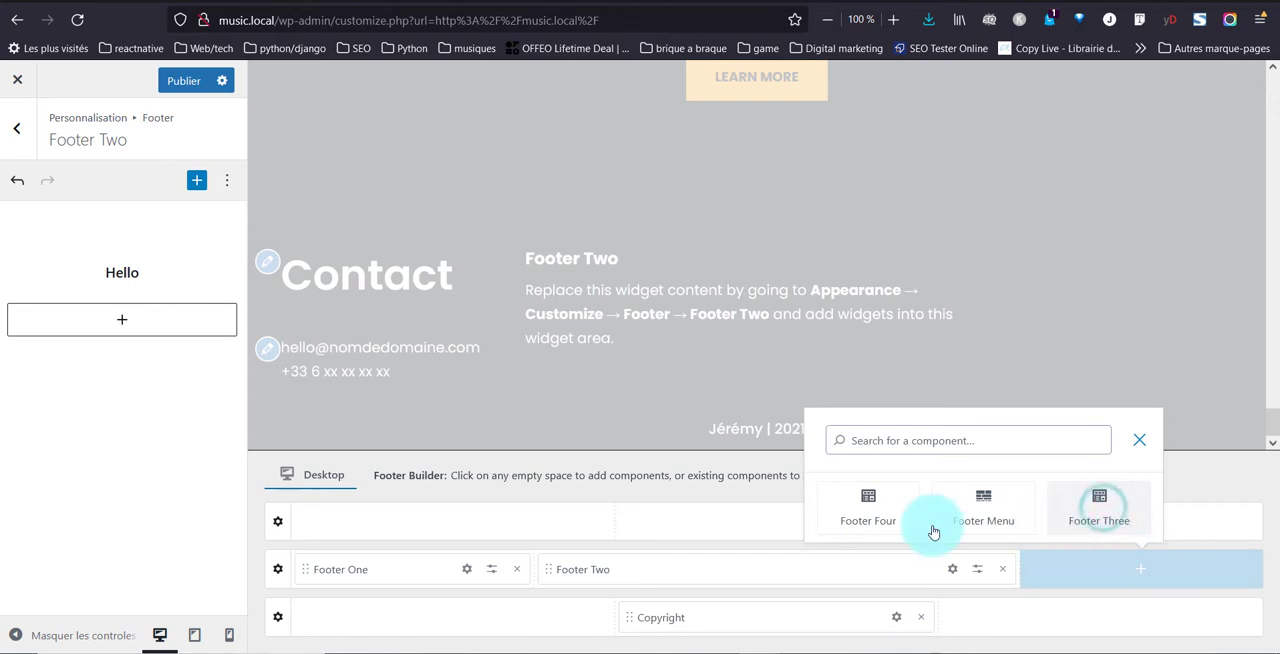
click(1080, 514)
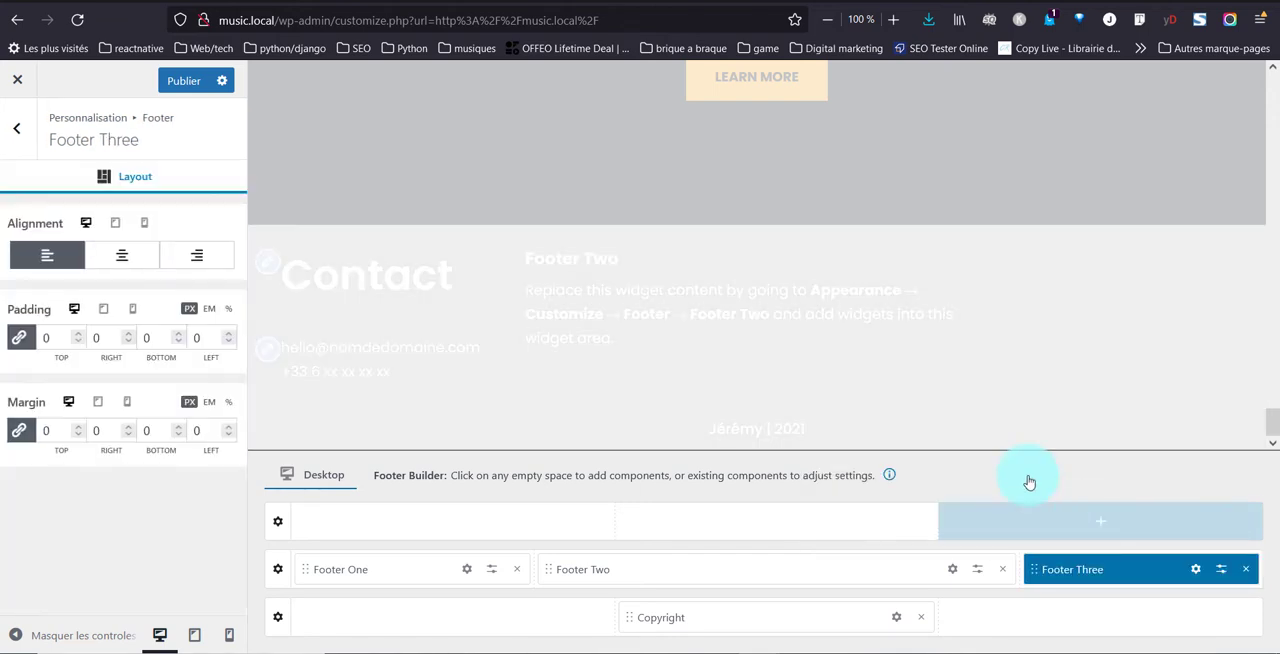
click(22, 431)
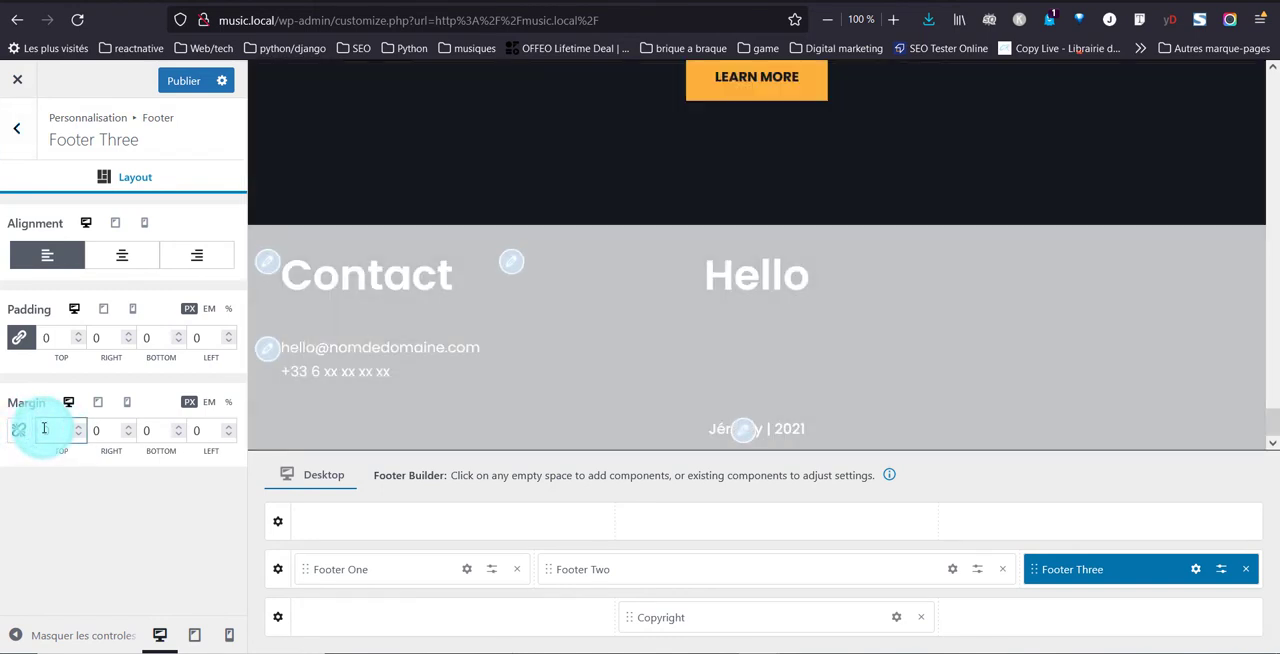
text(20)
click(152, 437)
text(20)
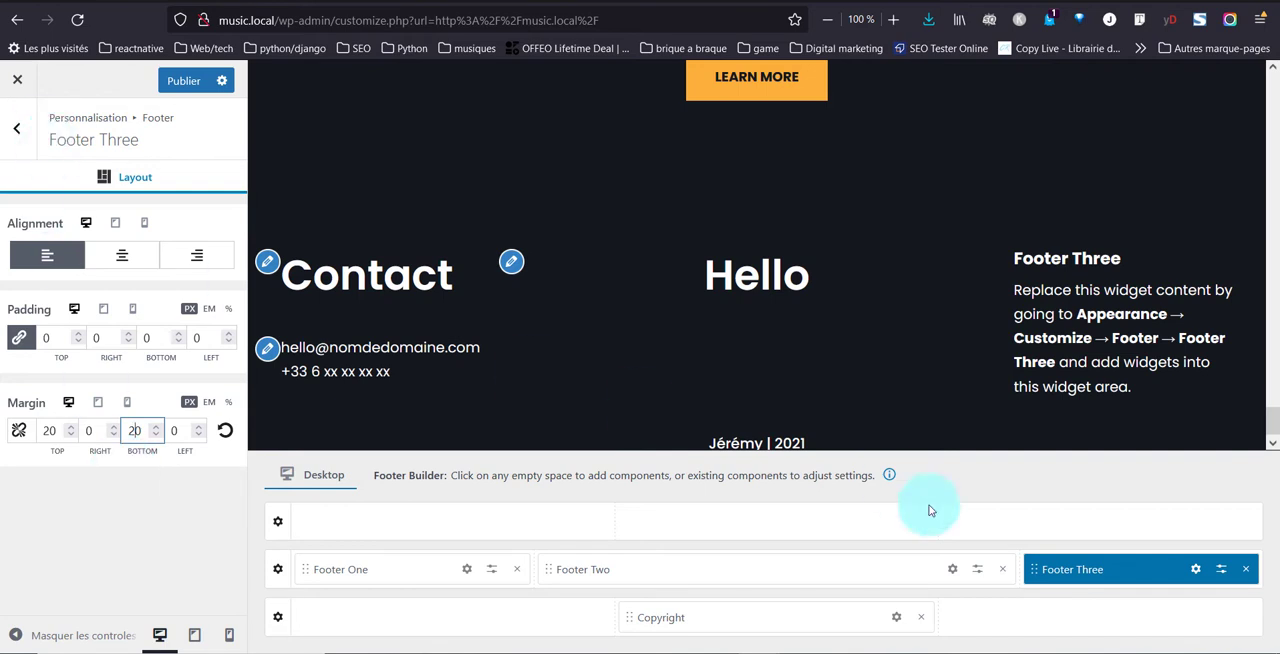
Add an H2 heading block reading "Cadre légal" to the Footer Three widget area
click(1197, 572)
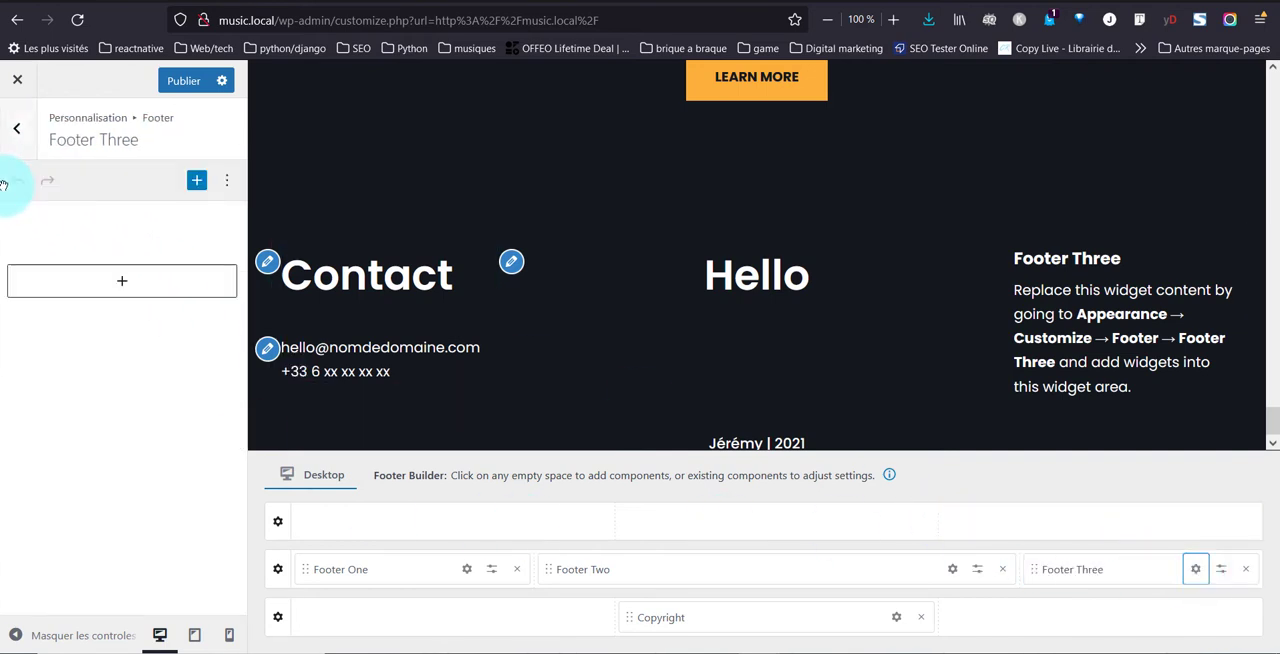
click(139, 285)
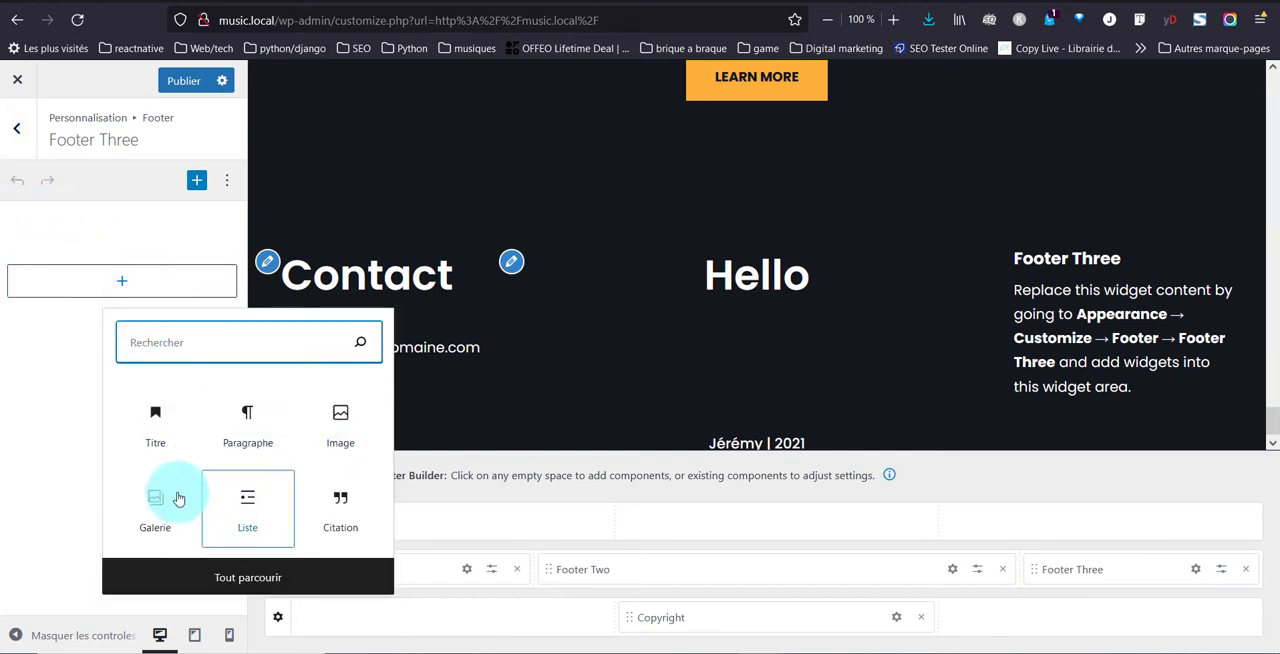
click(136, 438)
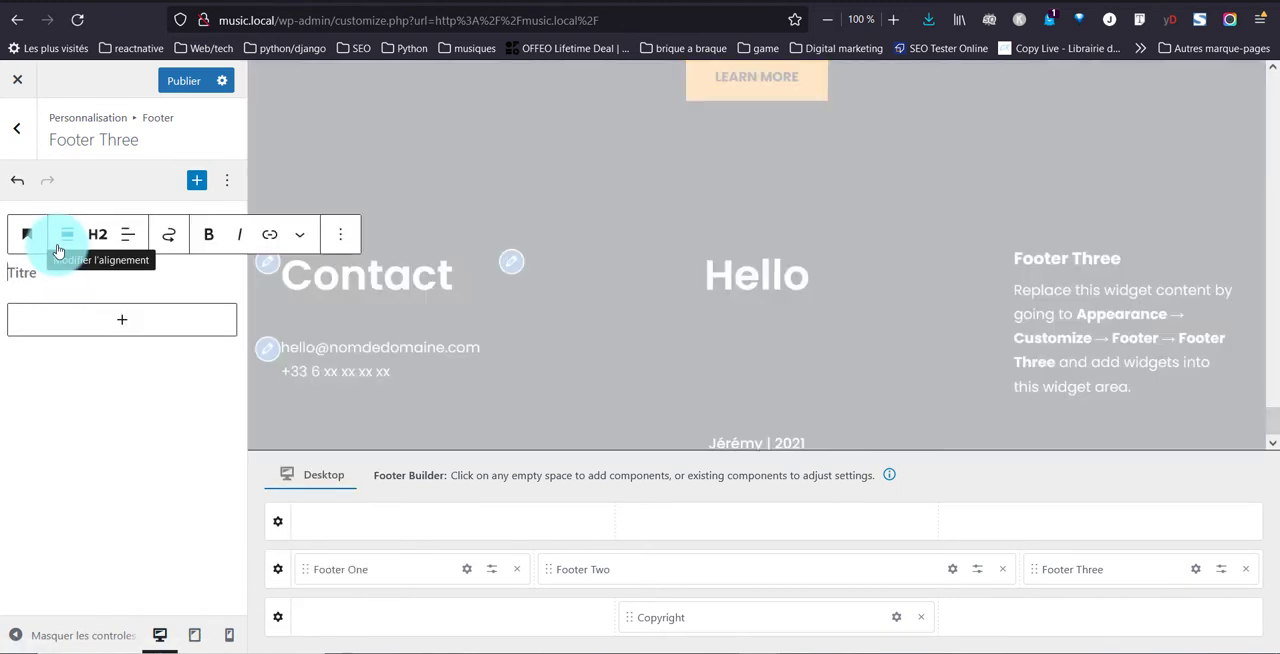
text(Cadre légal)
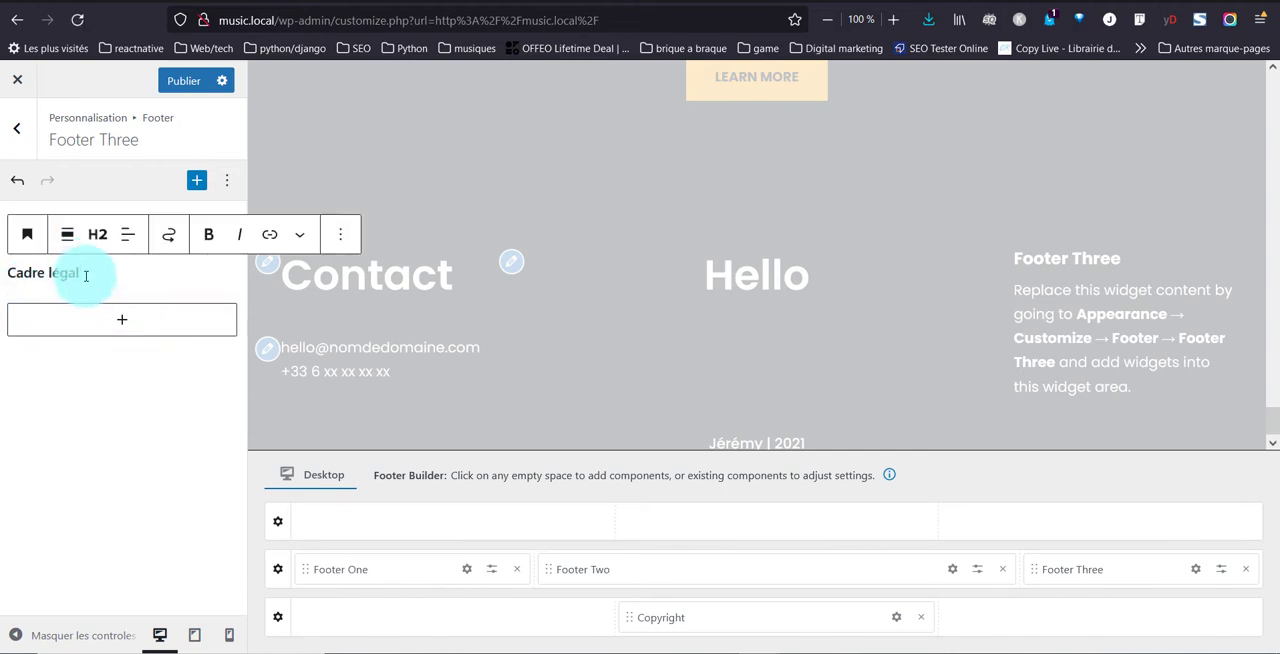
key(Return)
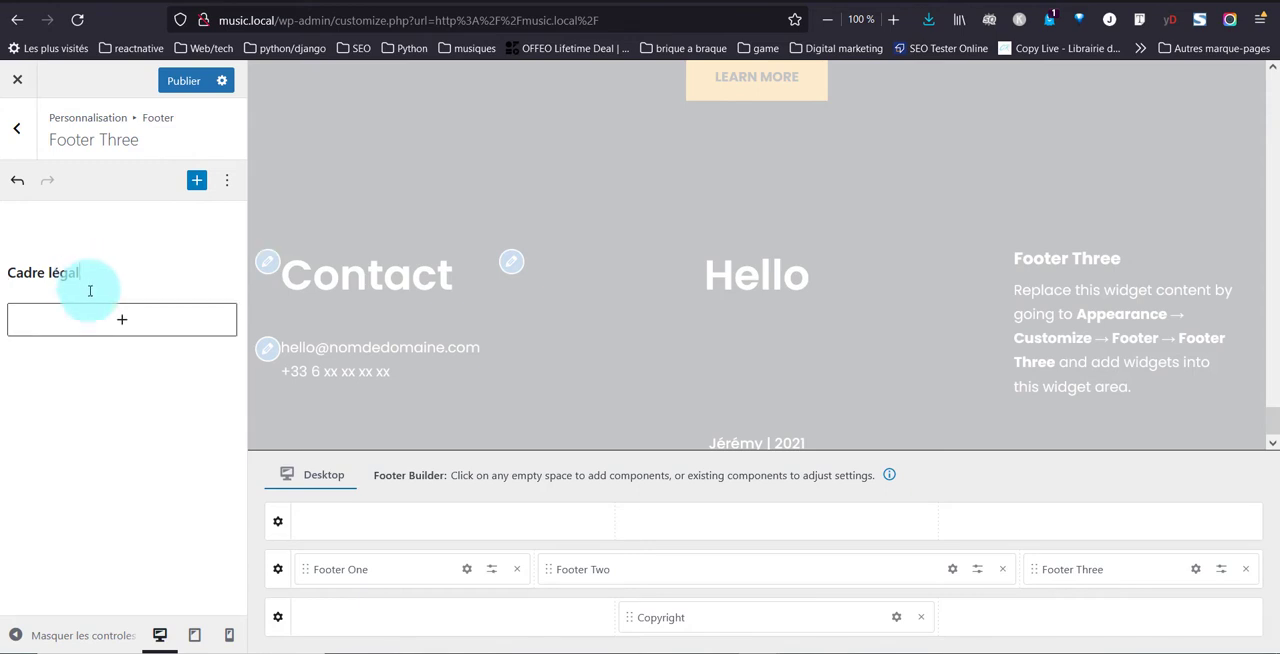
Add a paragraph block below the Cadre légal heading with "Politique de confidentialité" and "Mention légal" on separate lines
click(106, 330)
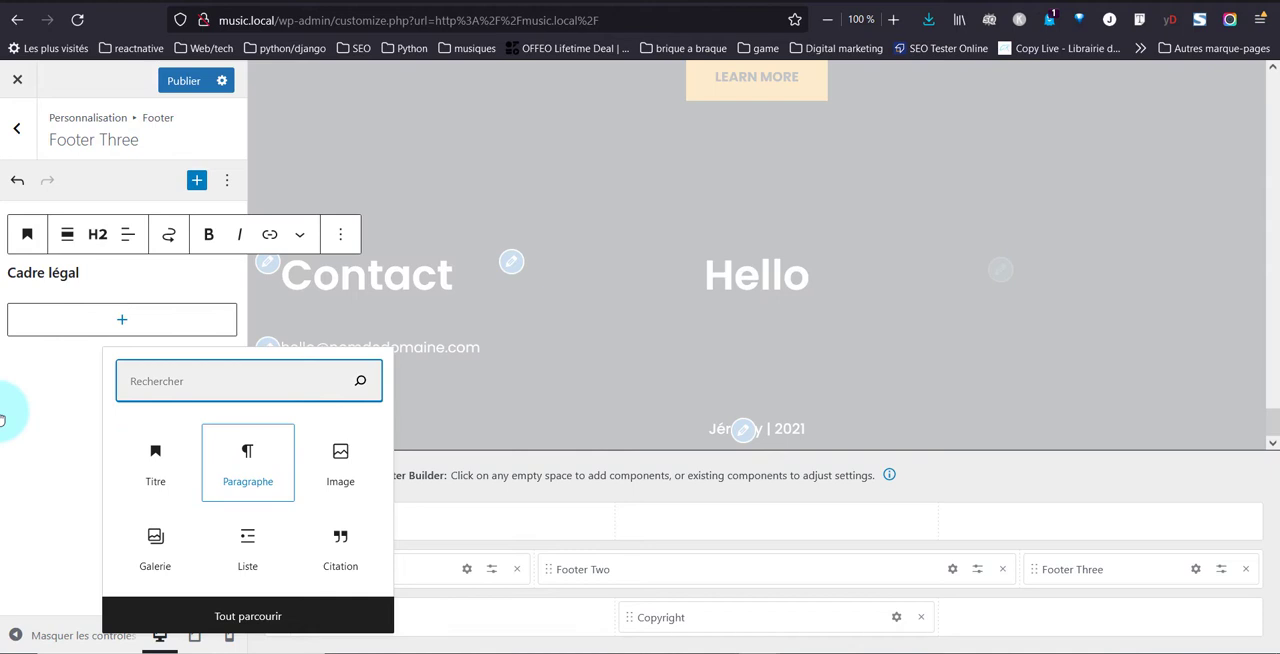
click(43, 327)
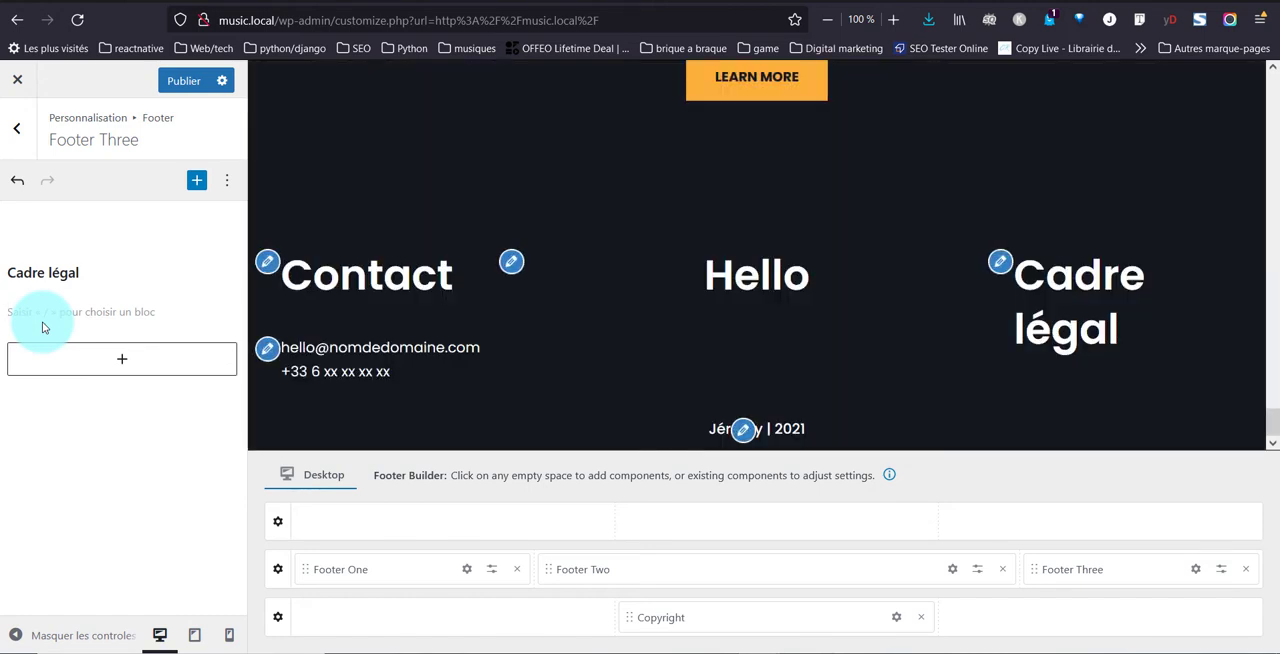
text(Politique de confidentiali)
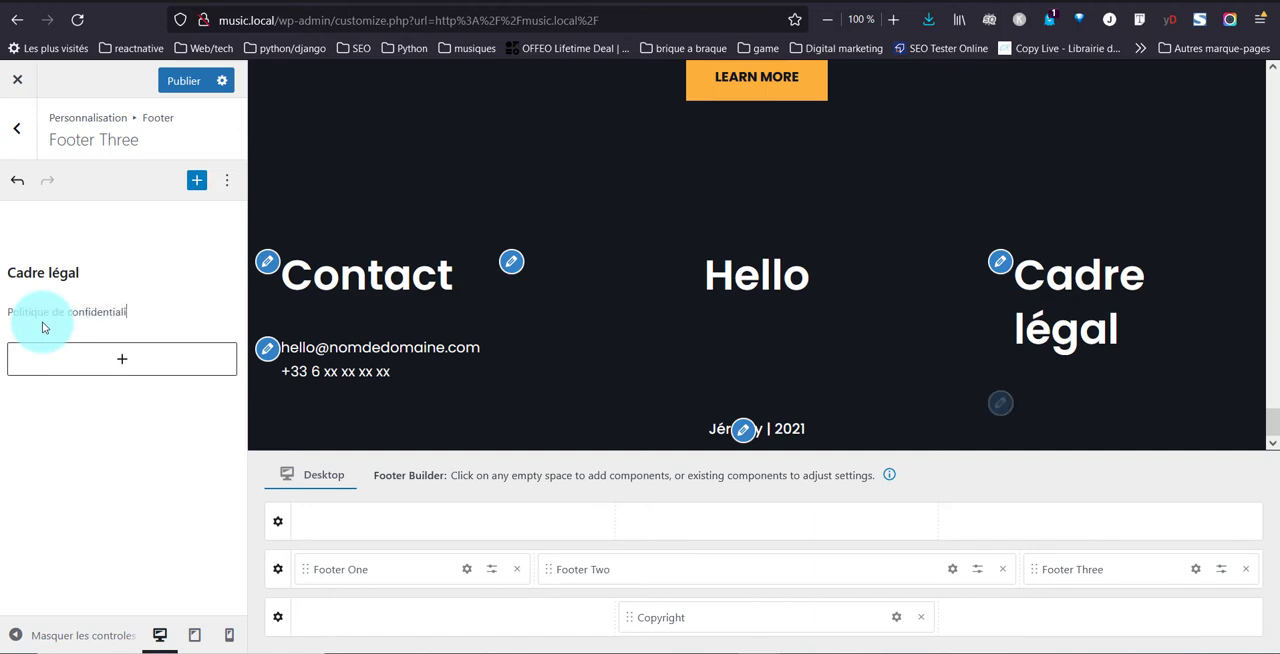
text(té)
key(Return)
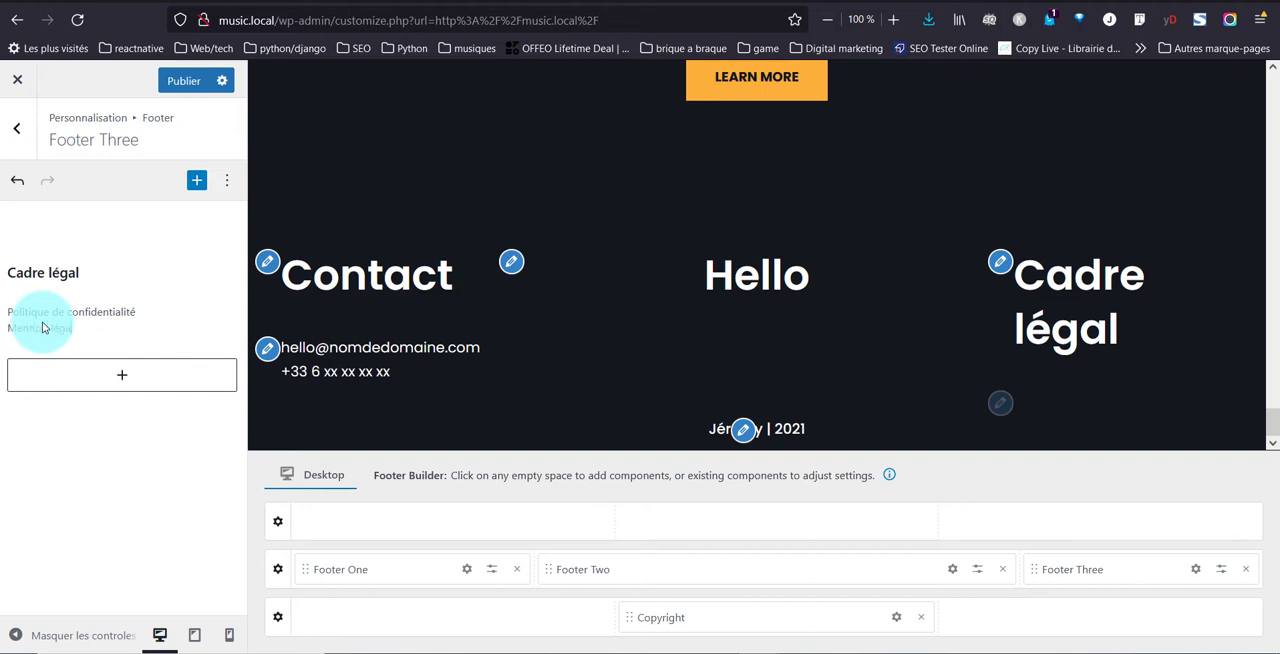
text(Mention légal)
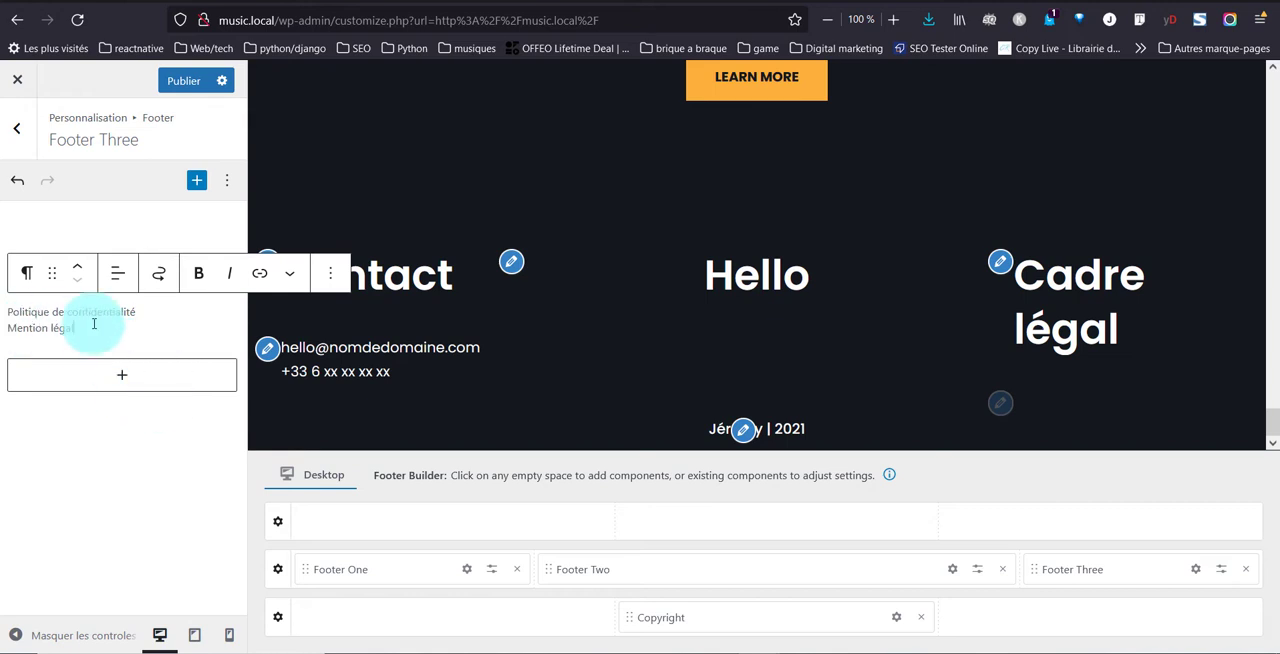
drag(78, 330, 4, 325)
click(53, 315)
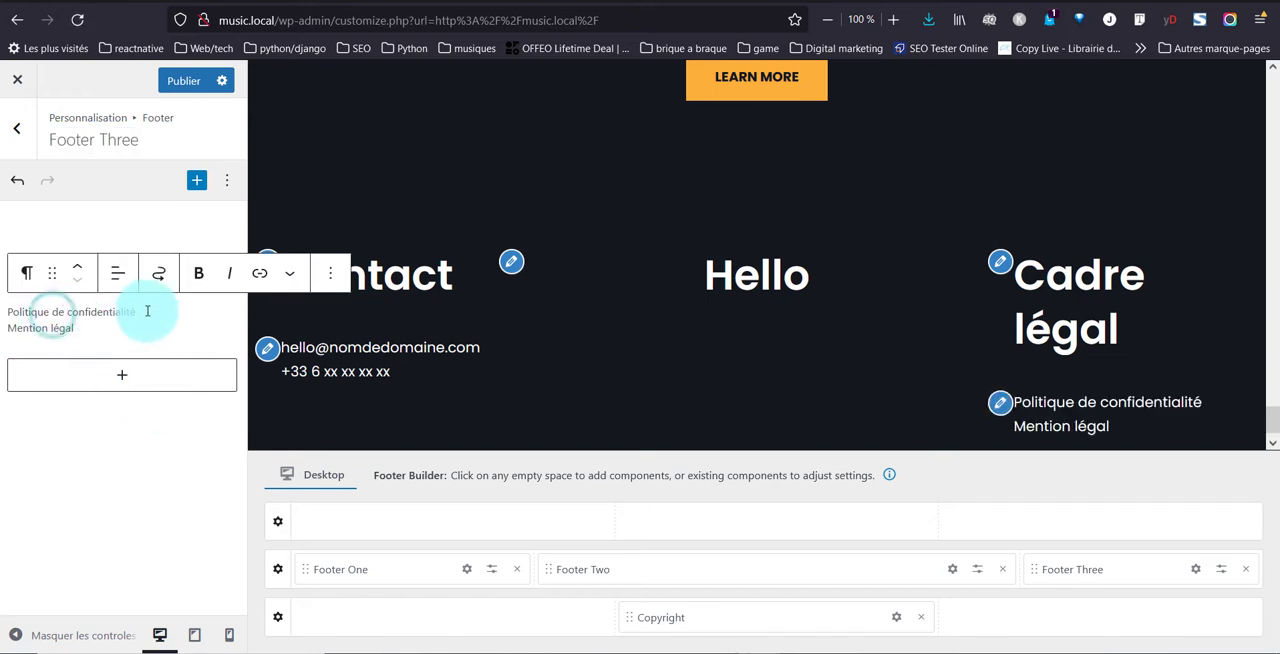
drag(143, 309, 9, 311)
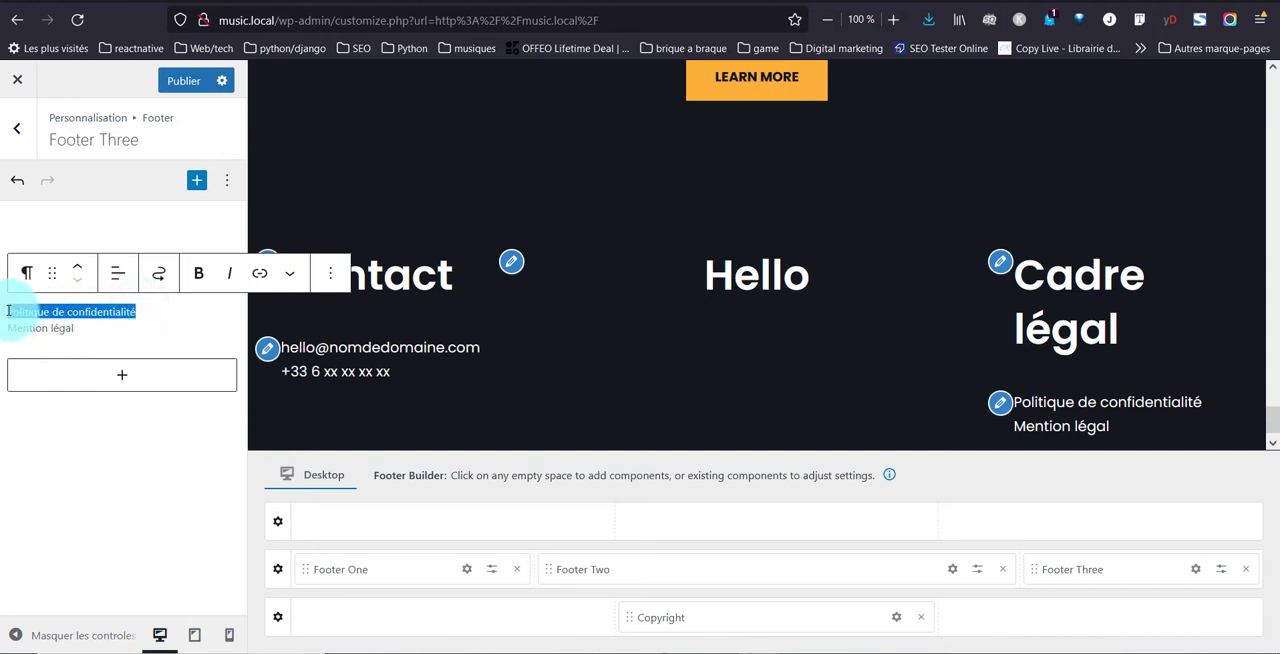
click(261, 277)
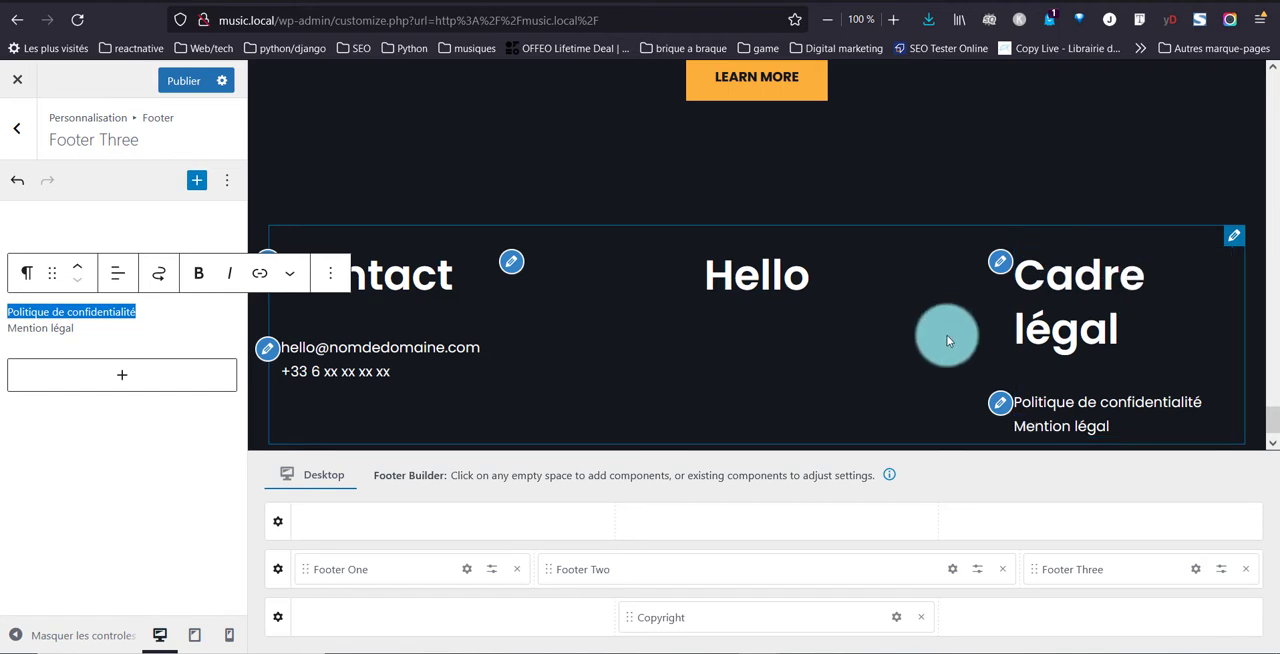
click(90, 511)
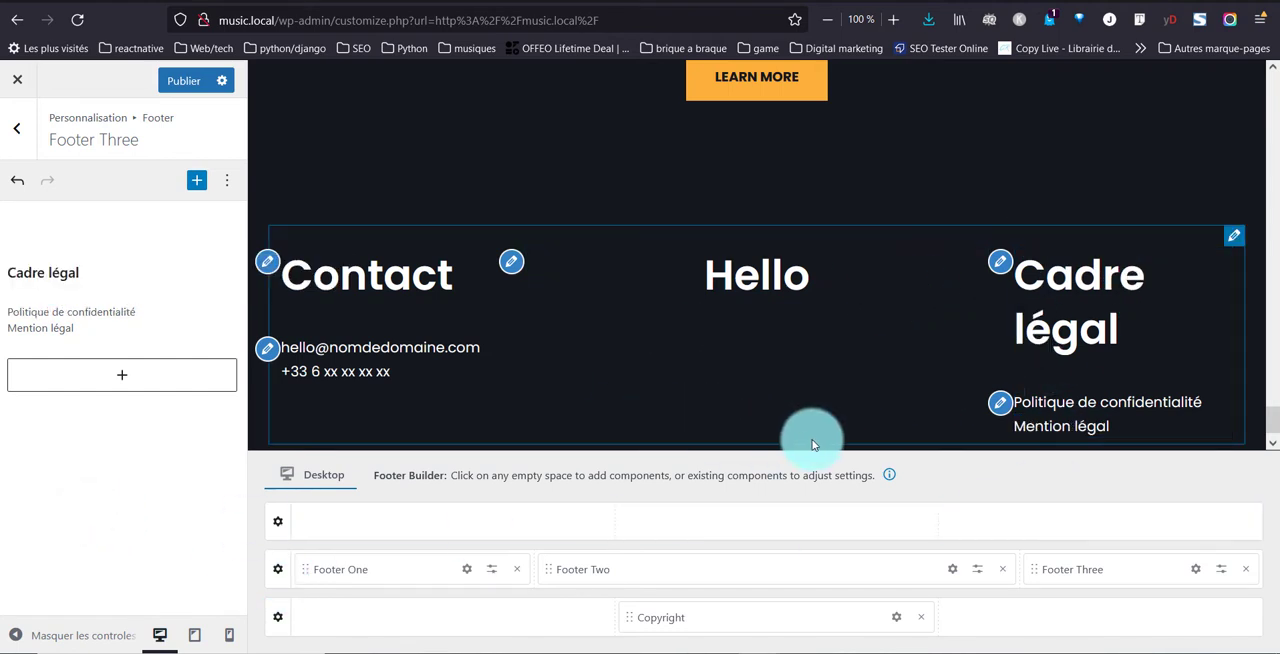
Publish the footer changes and reload the live site to check the three footer columns
click(1086, 434)
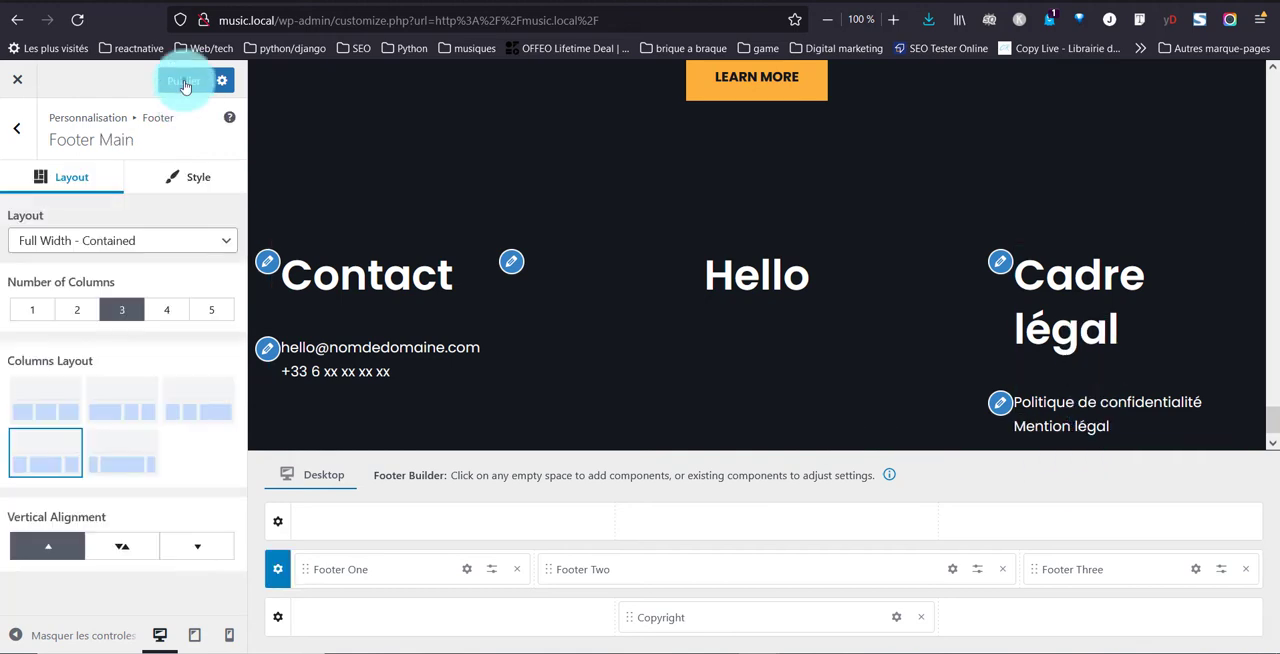
click(184, 84)
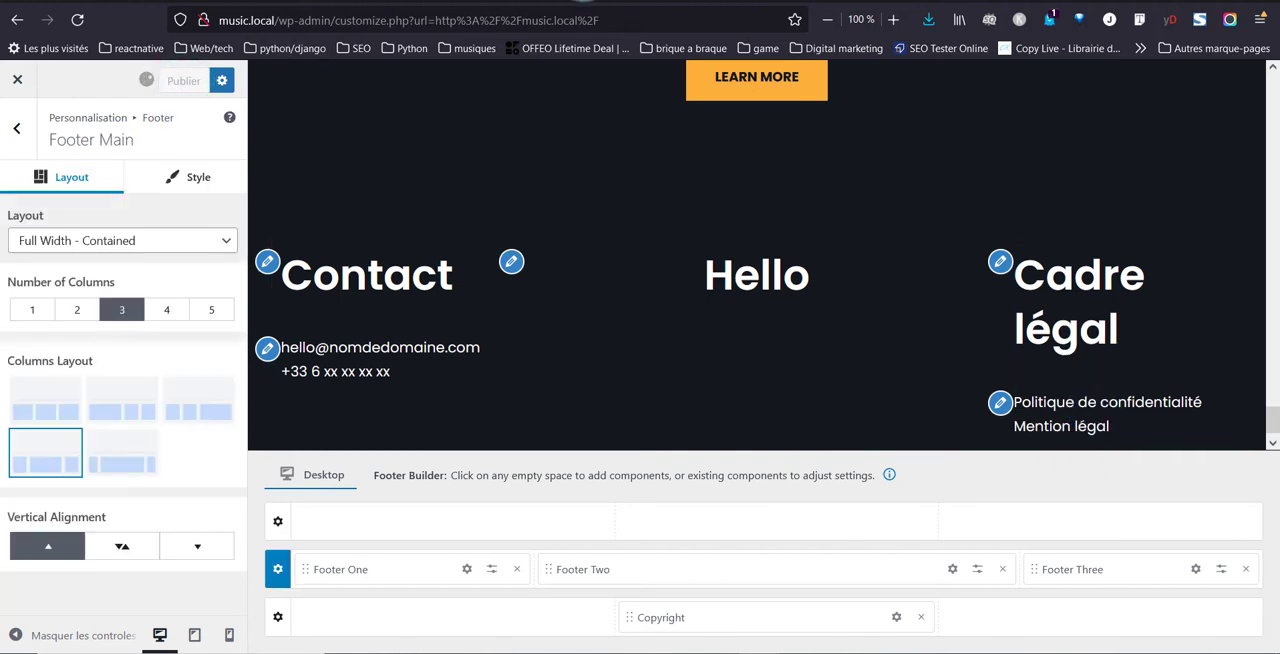
click(590, 1)
click(74, 22)
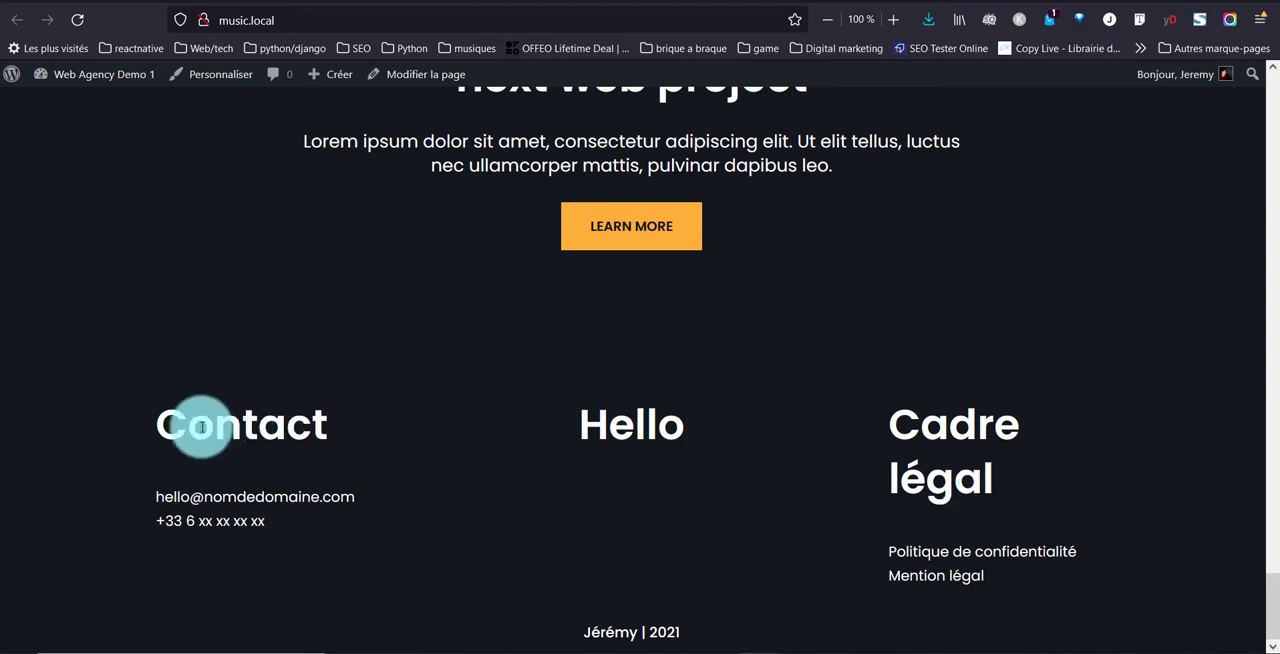
drag(190, 427, 314, 427)
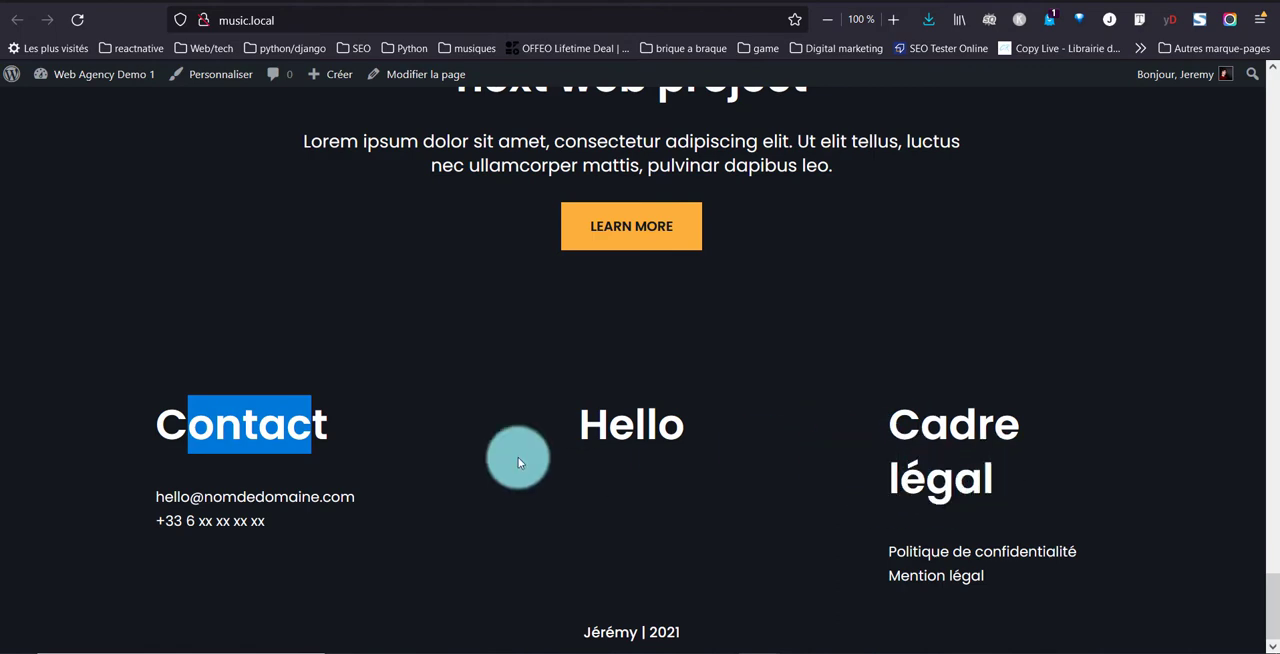
scroll(695, 561, up, 3)
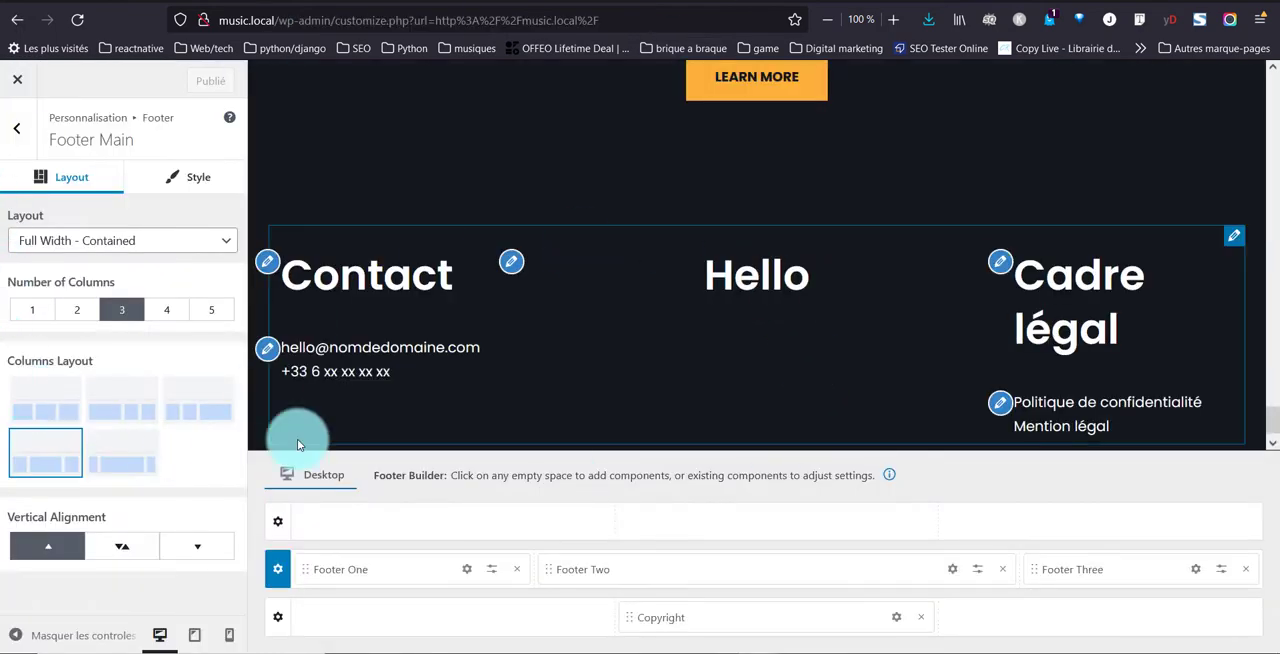
Return to the main customizer sections and review the global palette in the Colors & Background settings
scroll(608, 409, up, 4)
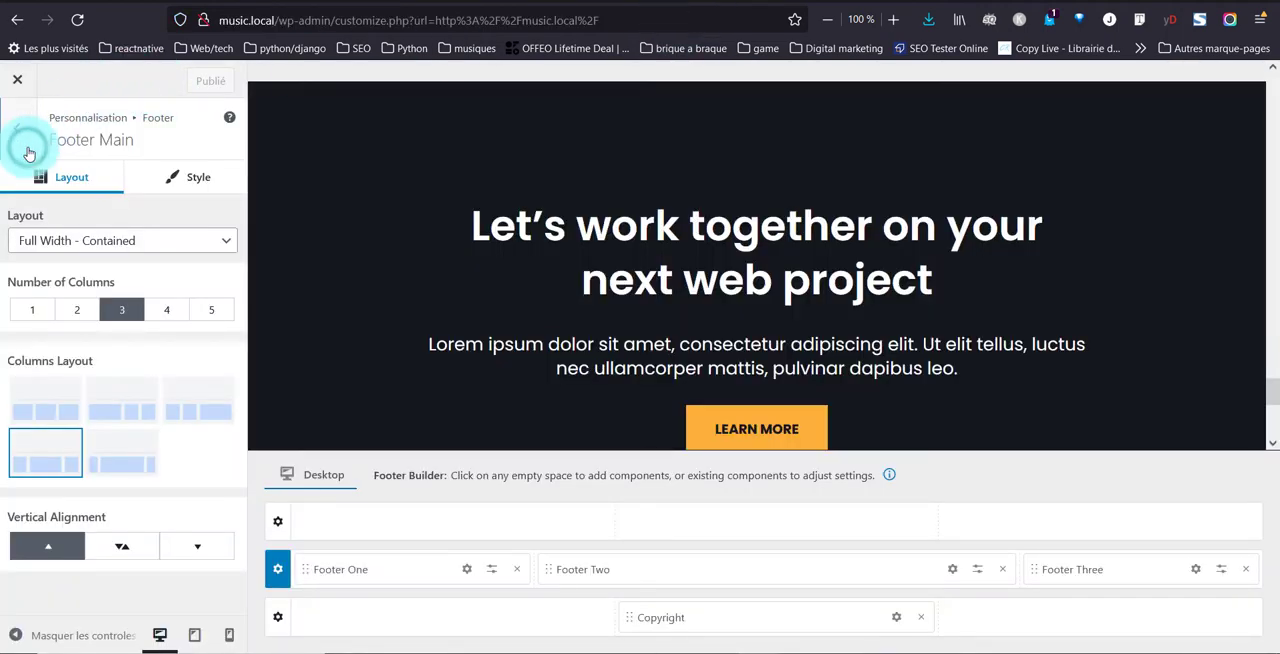
click(20, 135)
click(27, 145)
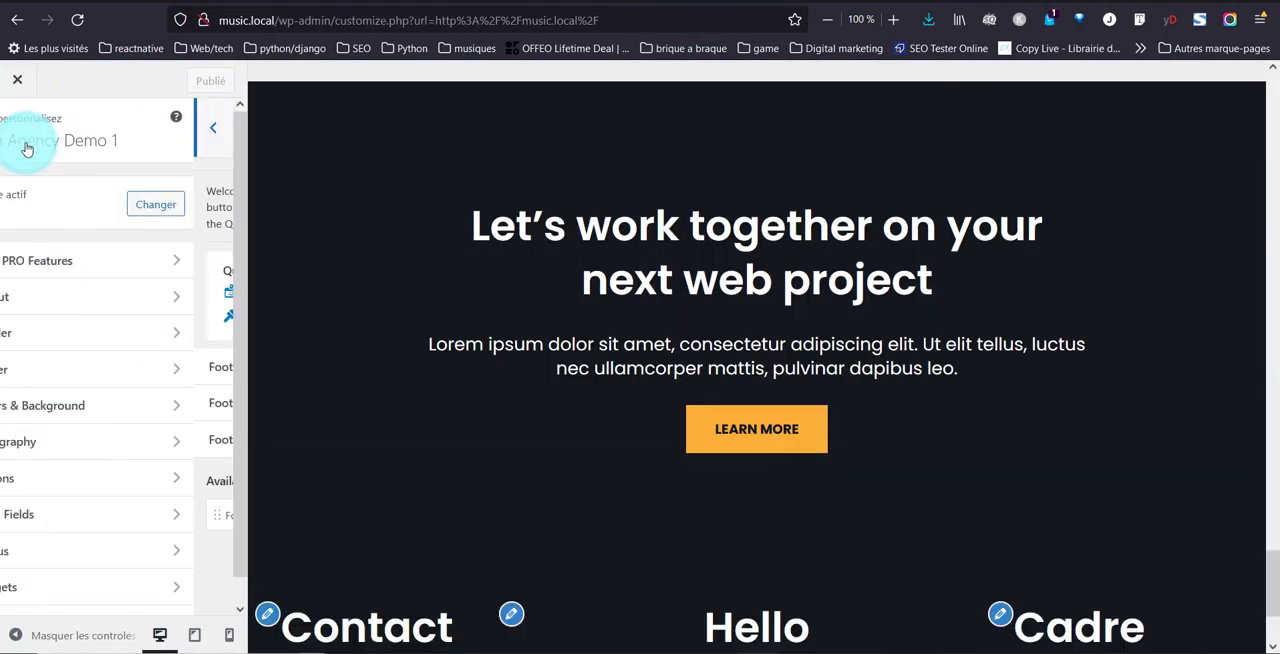
click(5, 527)
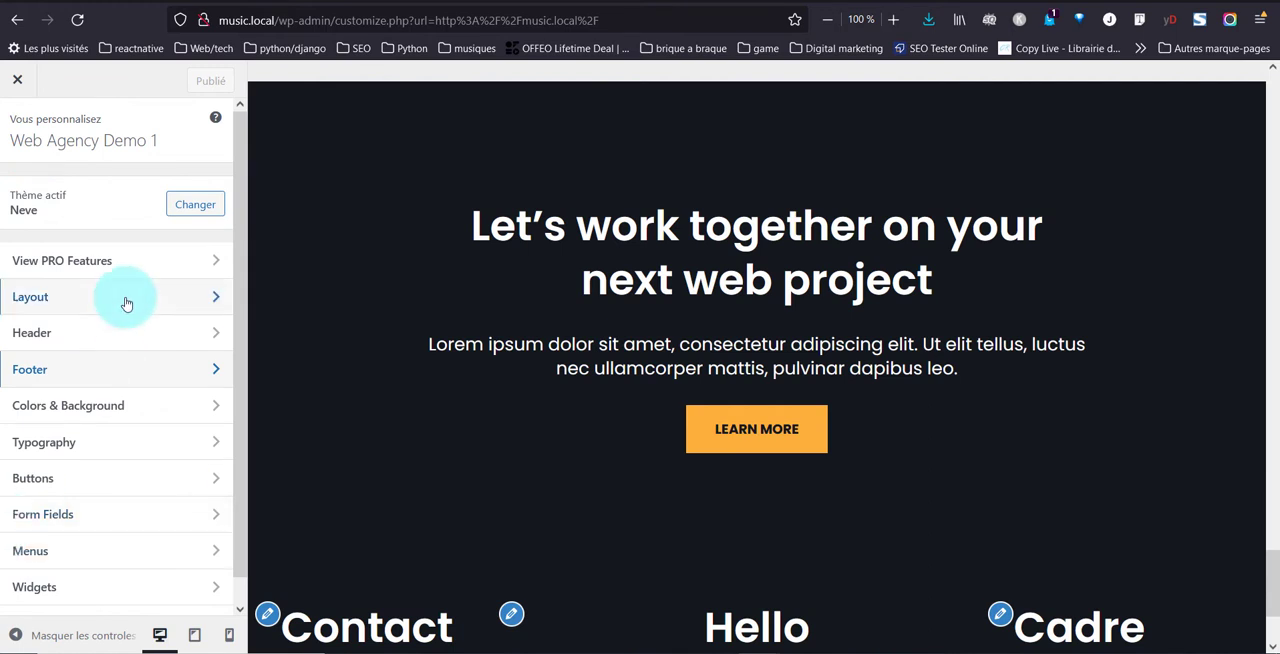
click(88, 414)
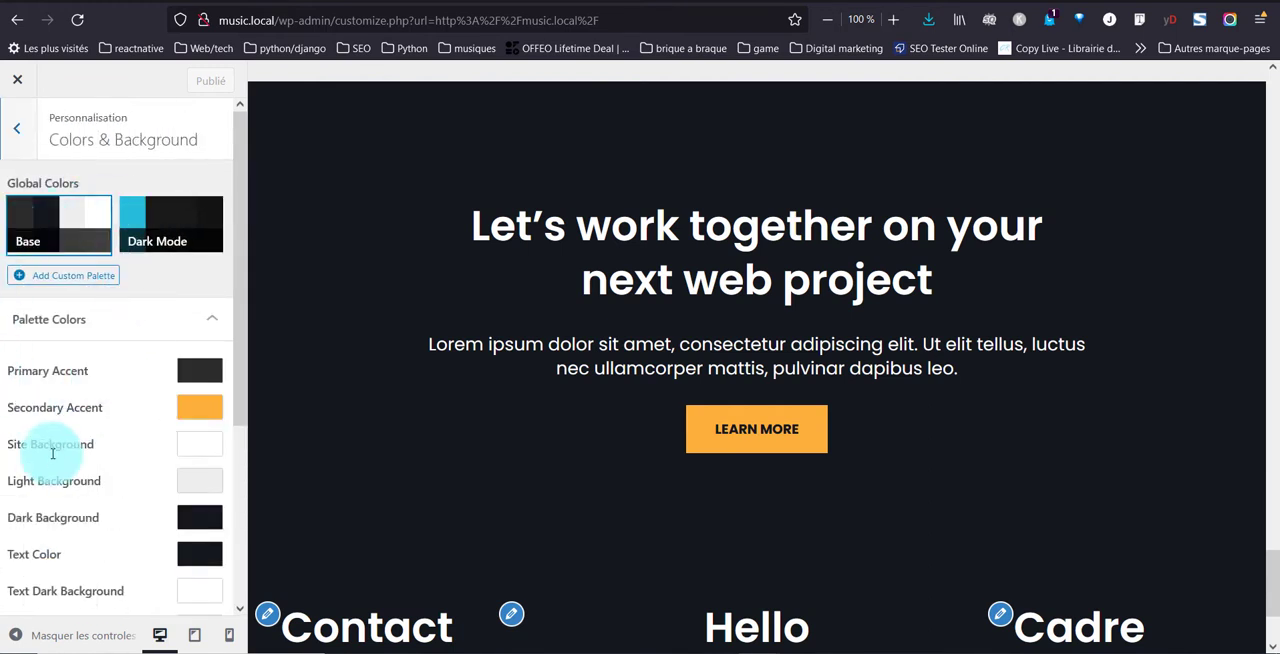
scroll(53, 460, down, 3)
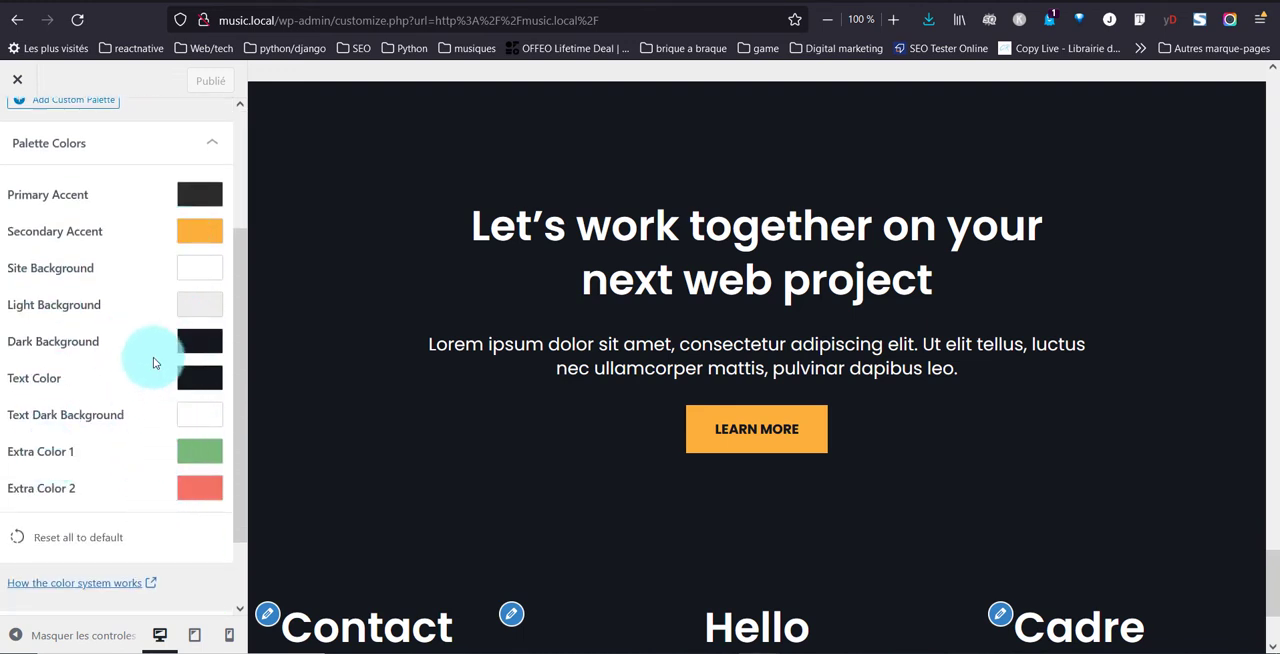
Upload Alien-Chase-artwork.png from the Téléchargements folder as the site's background image
scroll(157, 337, down, 2)
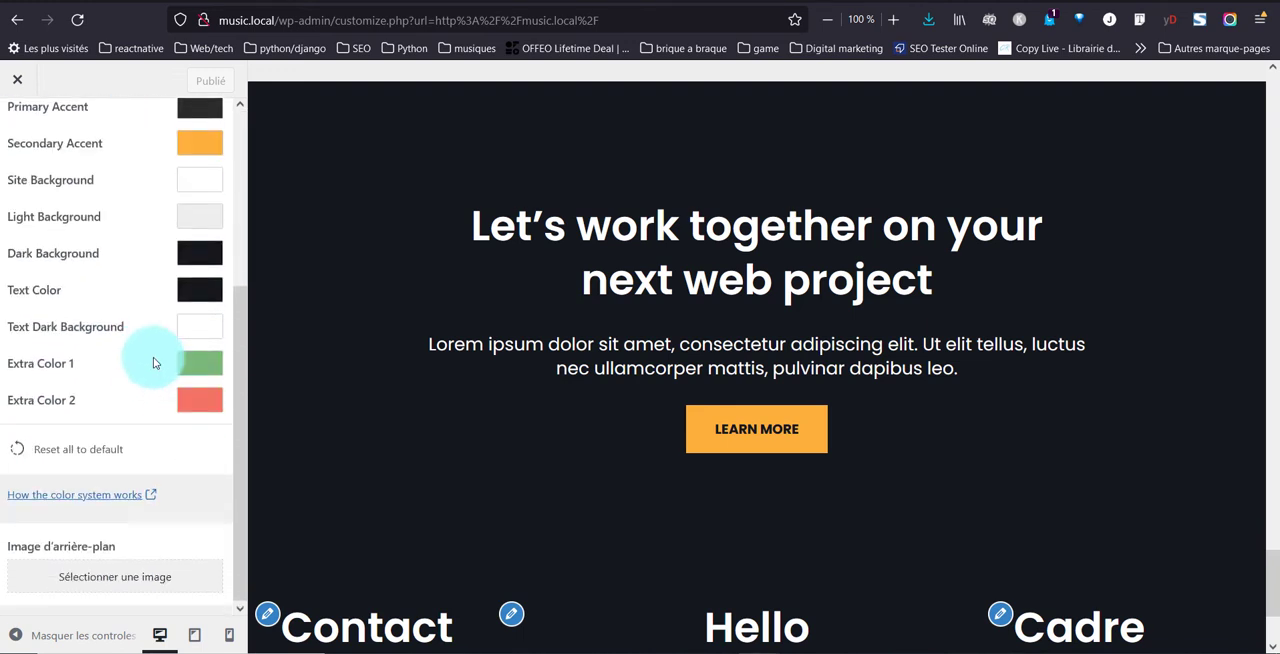
click(99, 590)
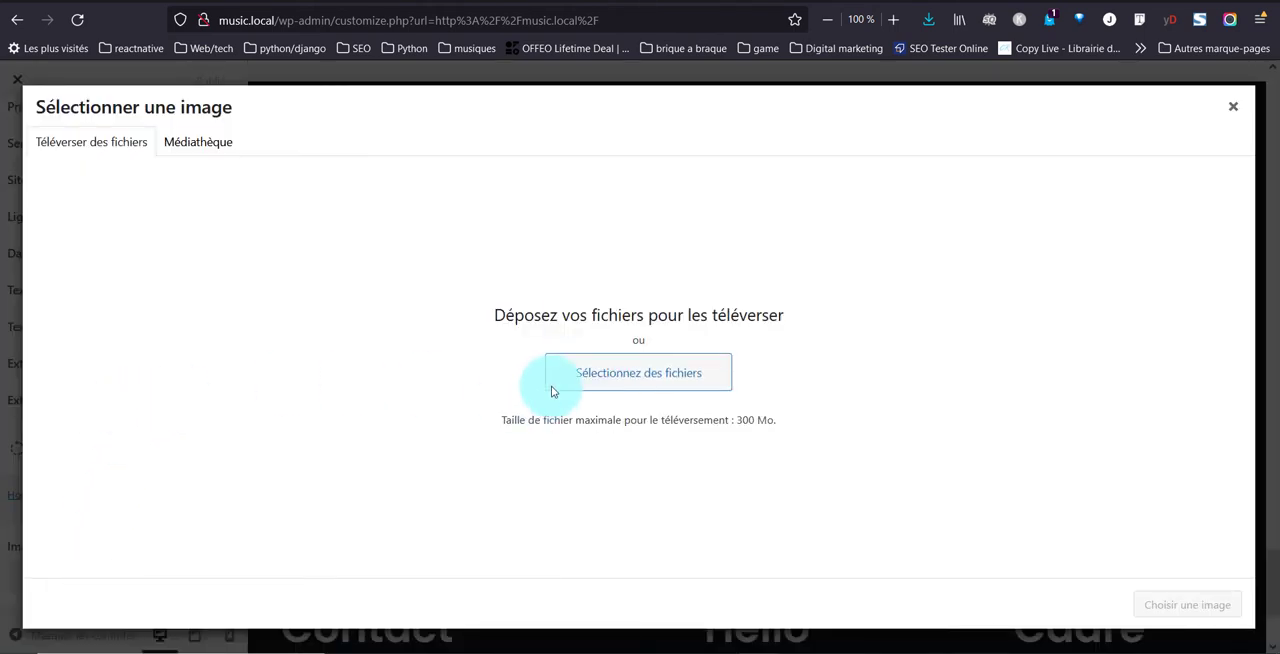
click(605, 386)
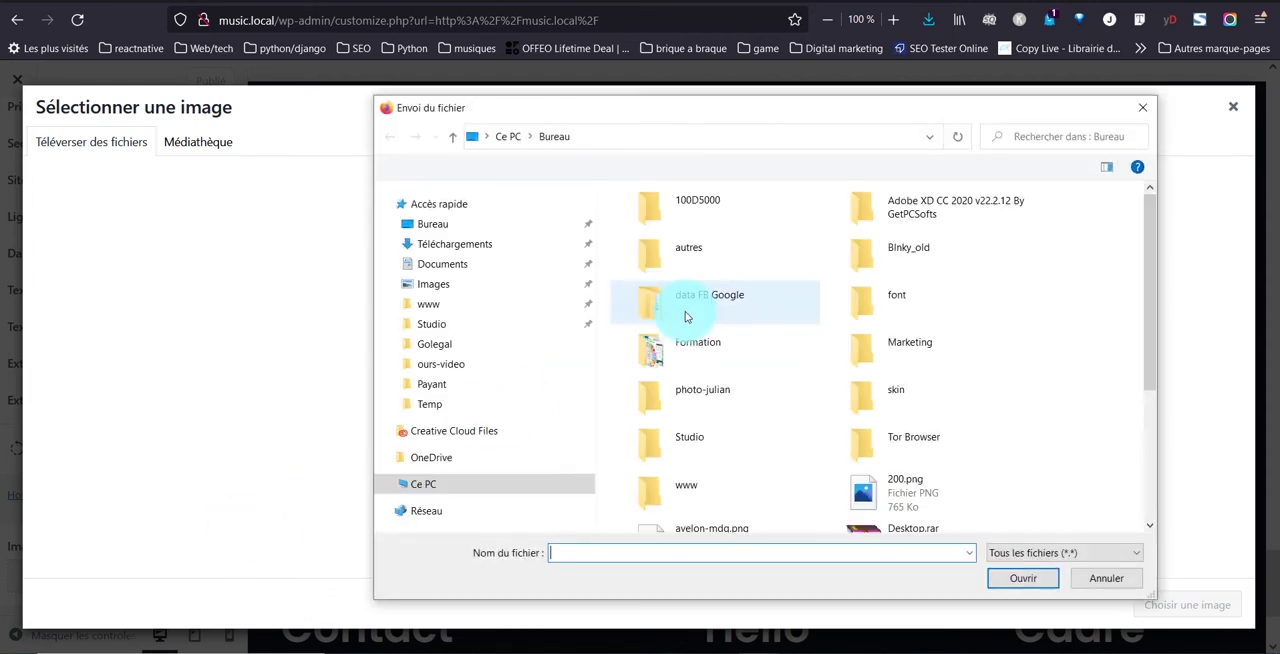
click(425, 450)
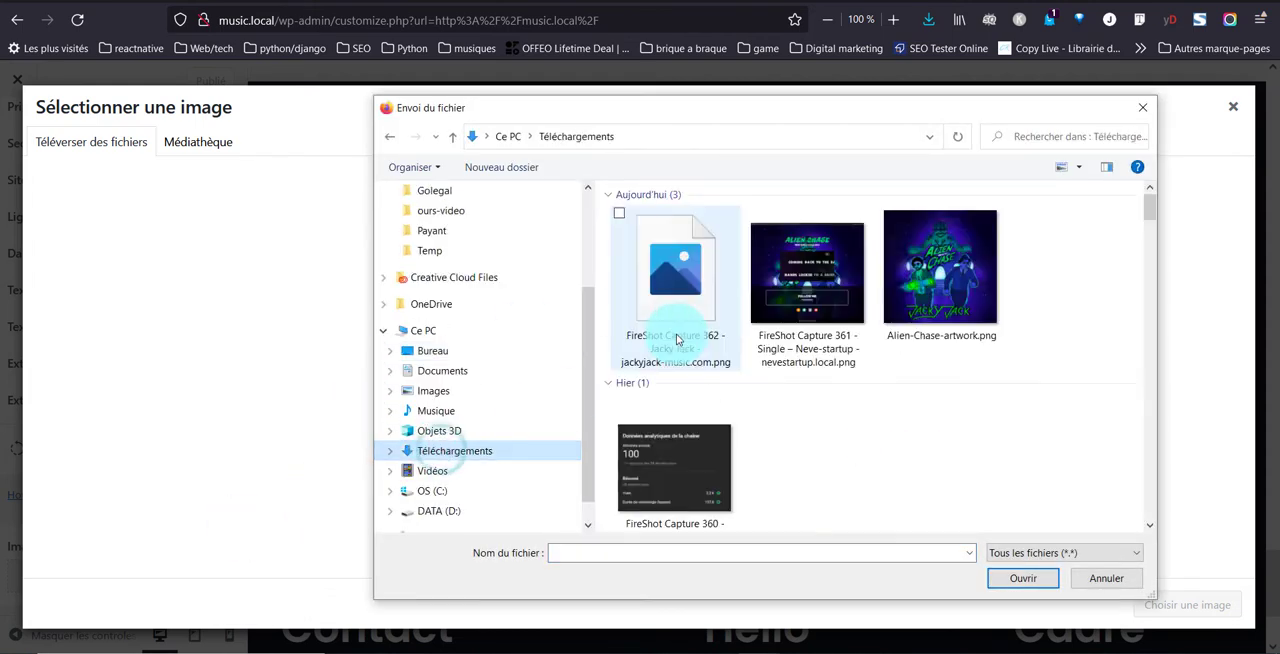
click(940, 268)
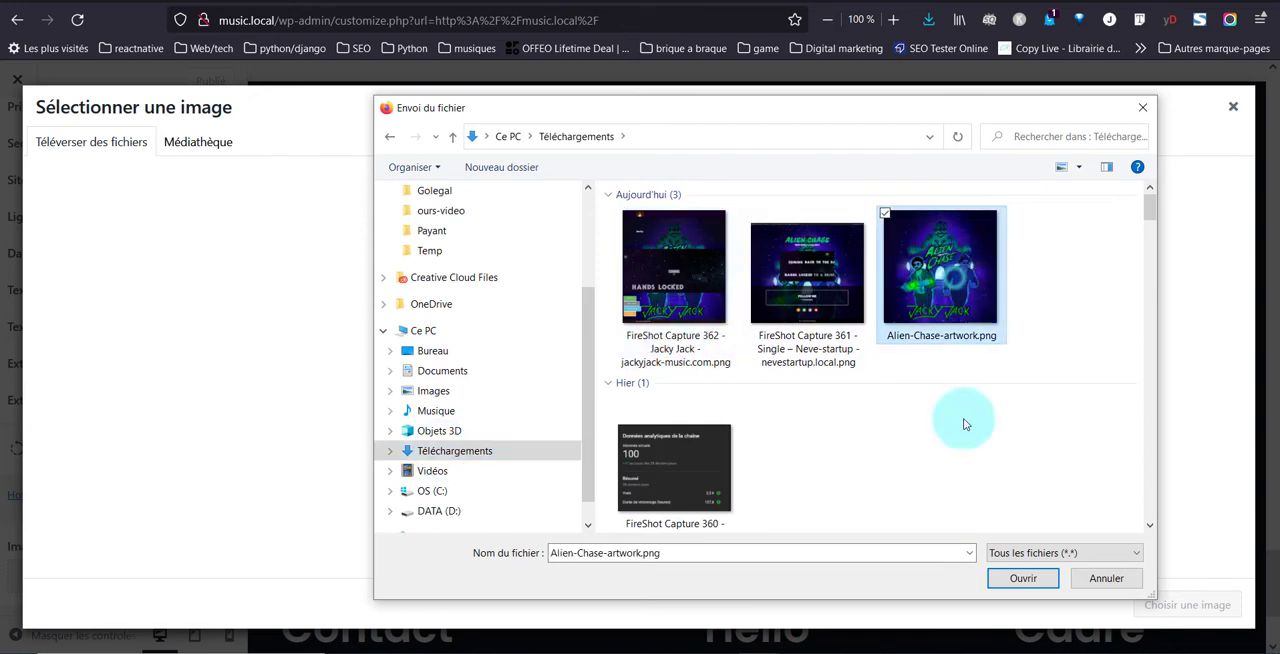
click(1015, 586)
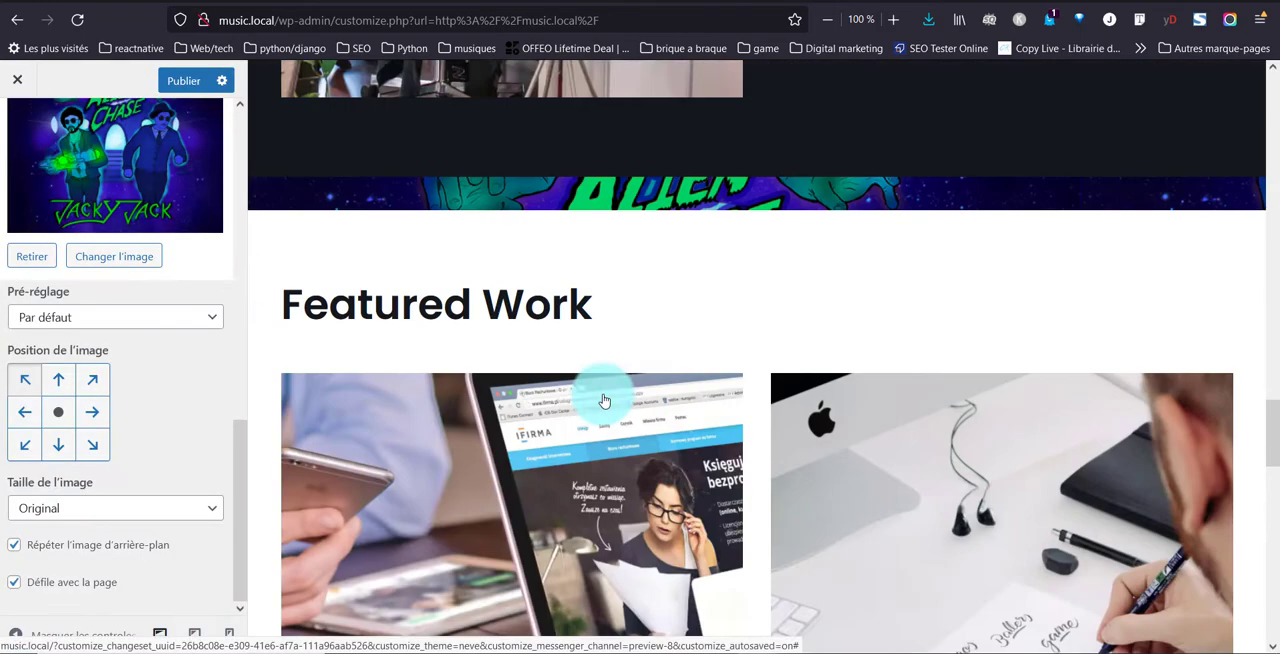
scroll(604, 400, up, 5)
scroll(604, 400, down, 6)
scroll(600, 390, up, 2)
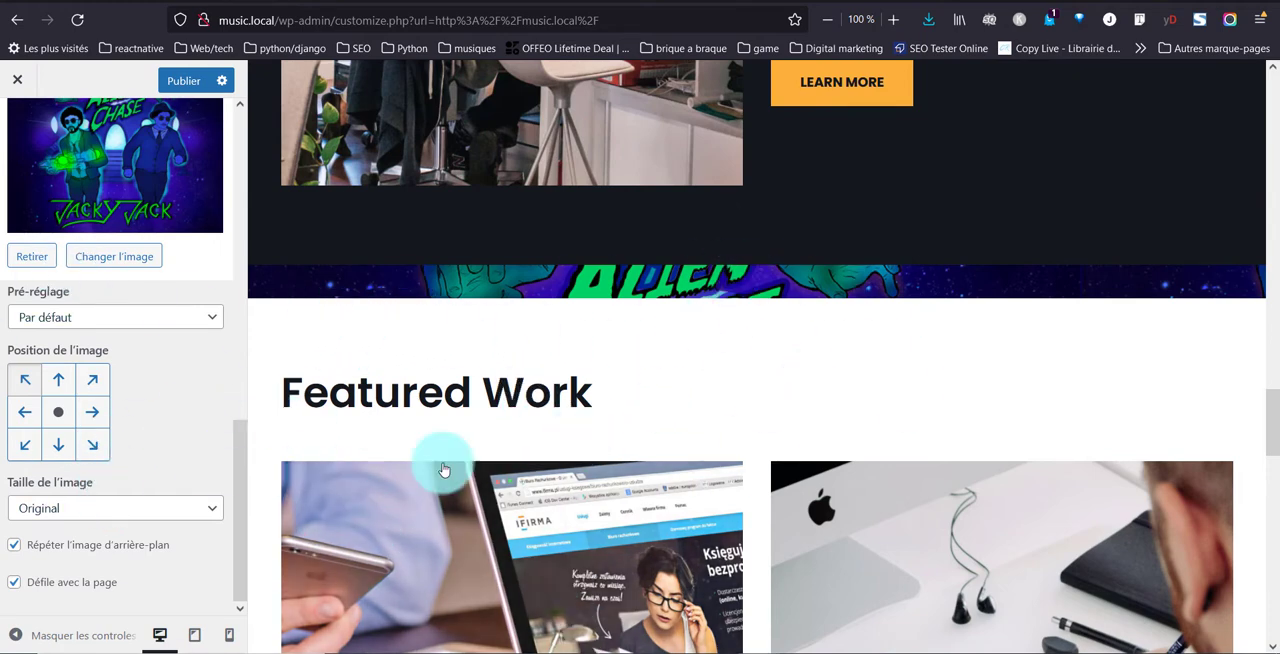
Set the background image preset to "Remplir l'écran" and publish the customizer changes
click(106, 318)
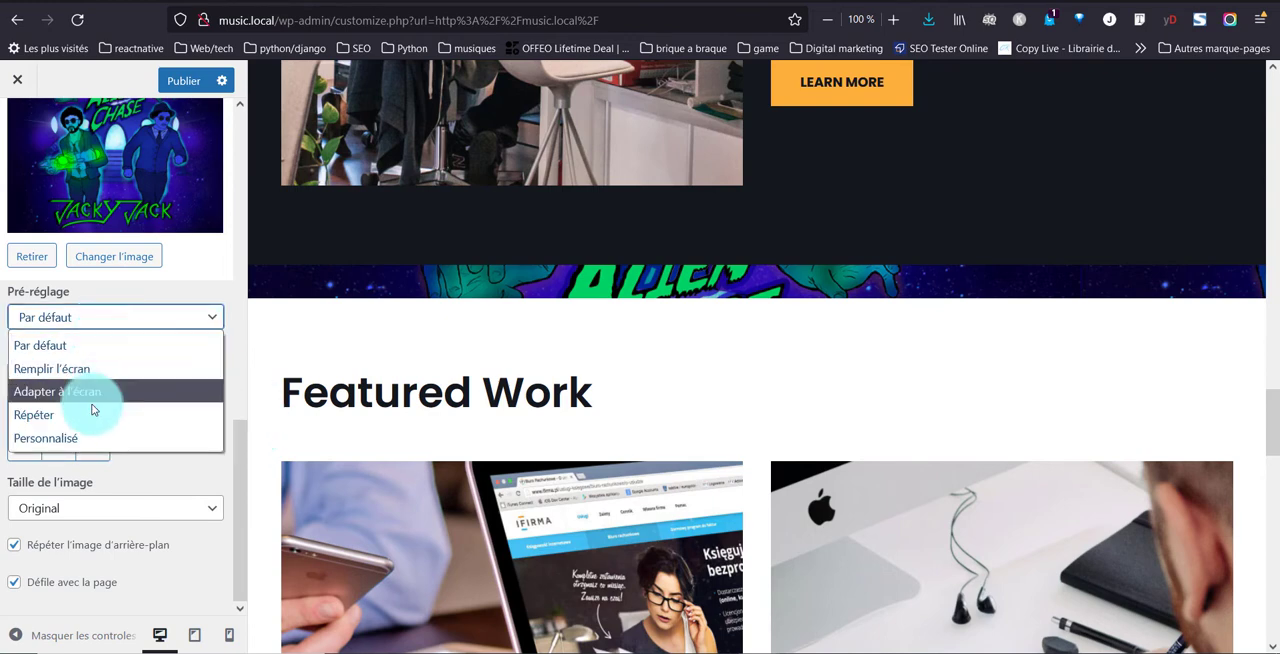
click(106, 368)
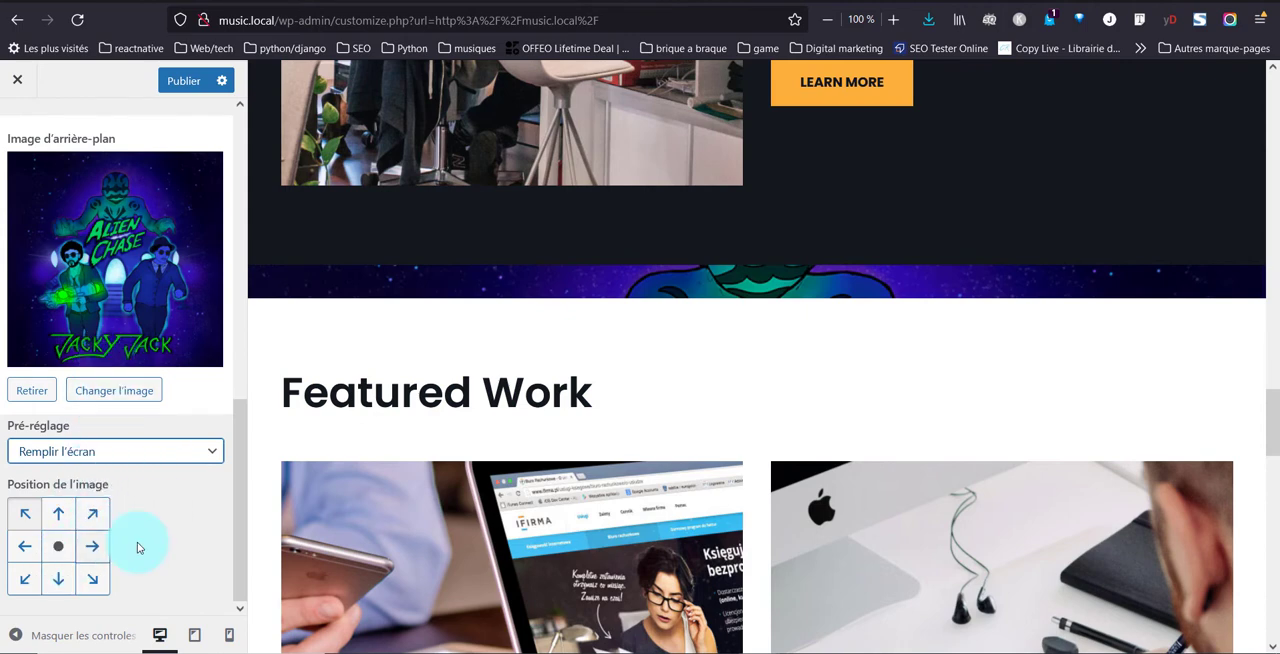
scroll(173, 530, up, 3)
scroll(173, 530, down, 3)
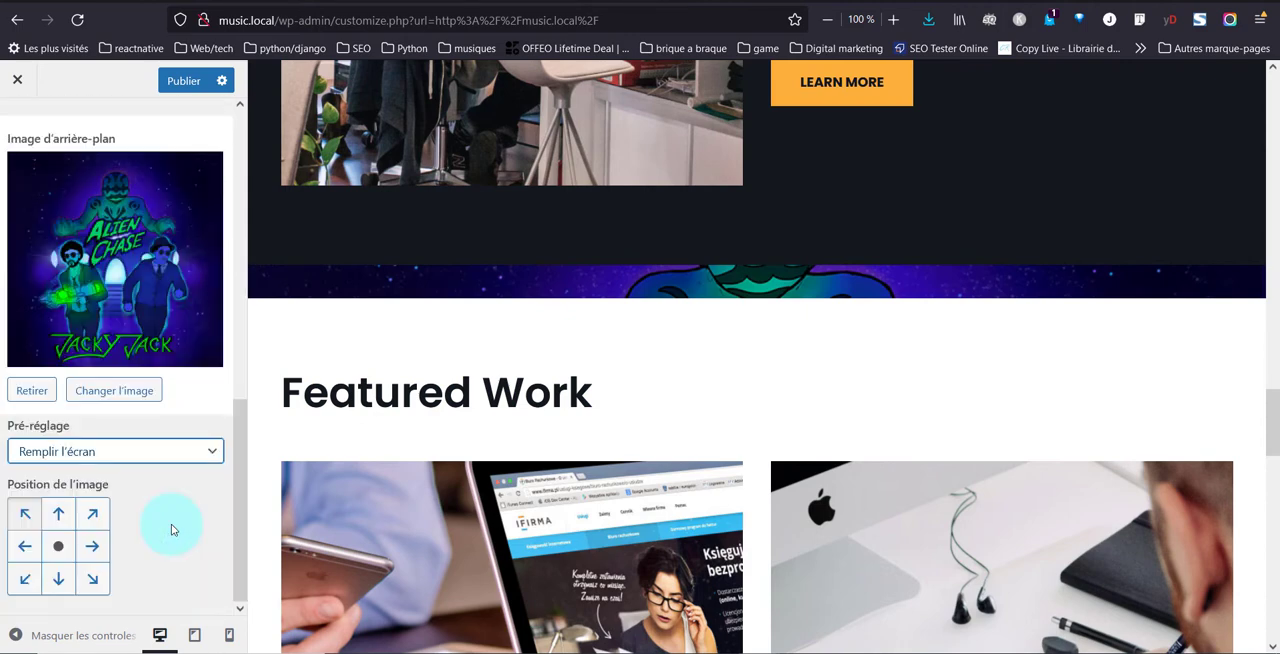
click(152, 451)
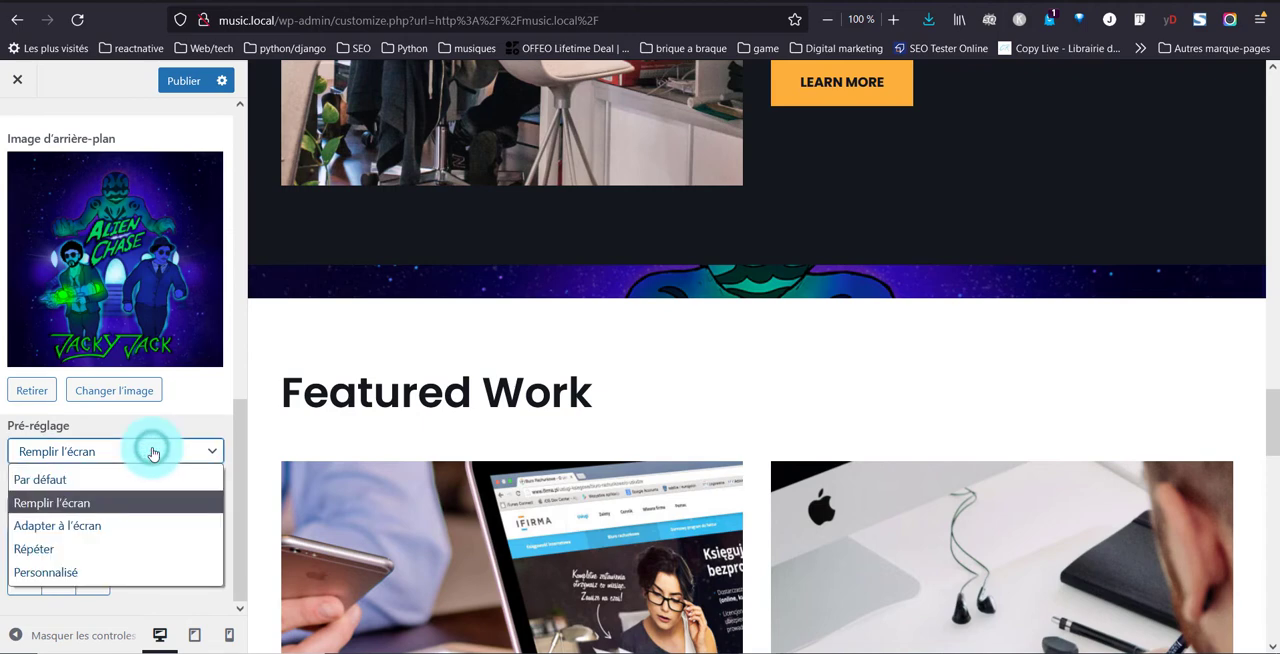
click(152, 451)
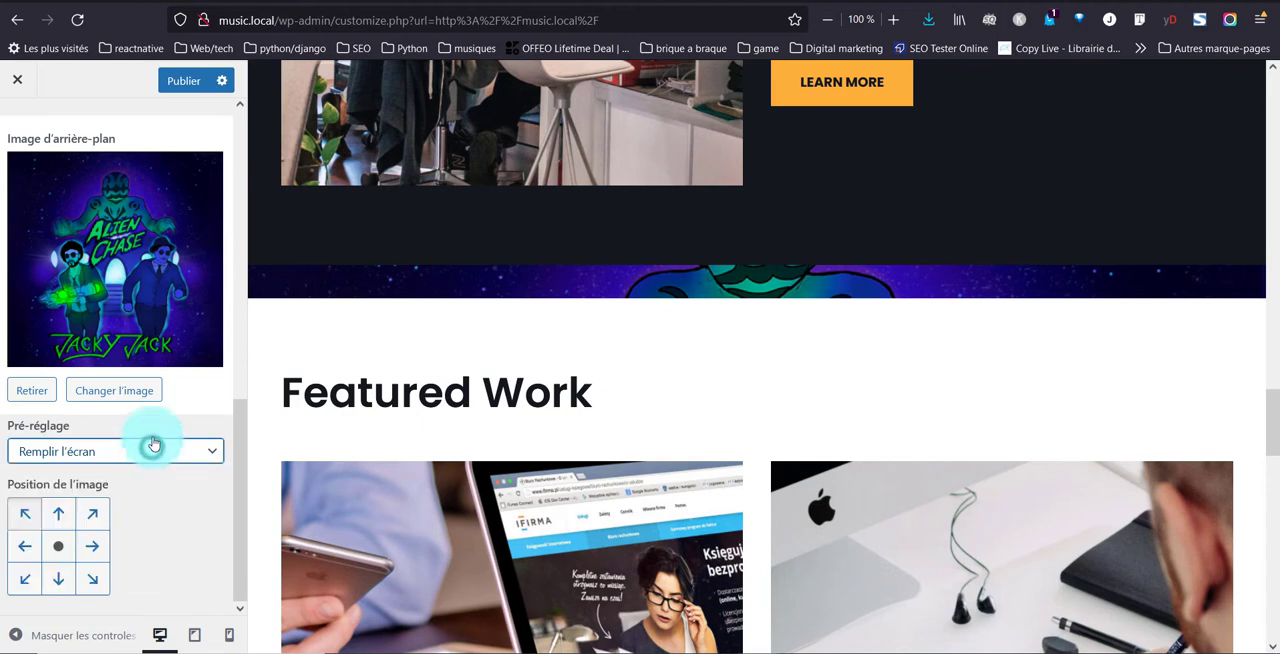
click(184, 81)
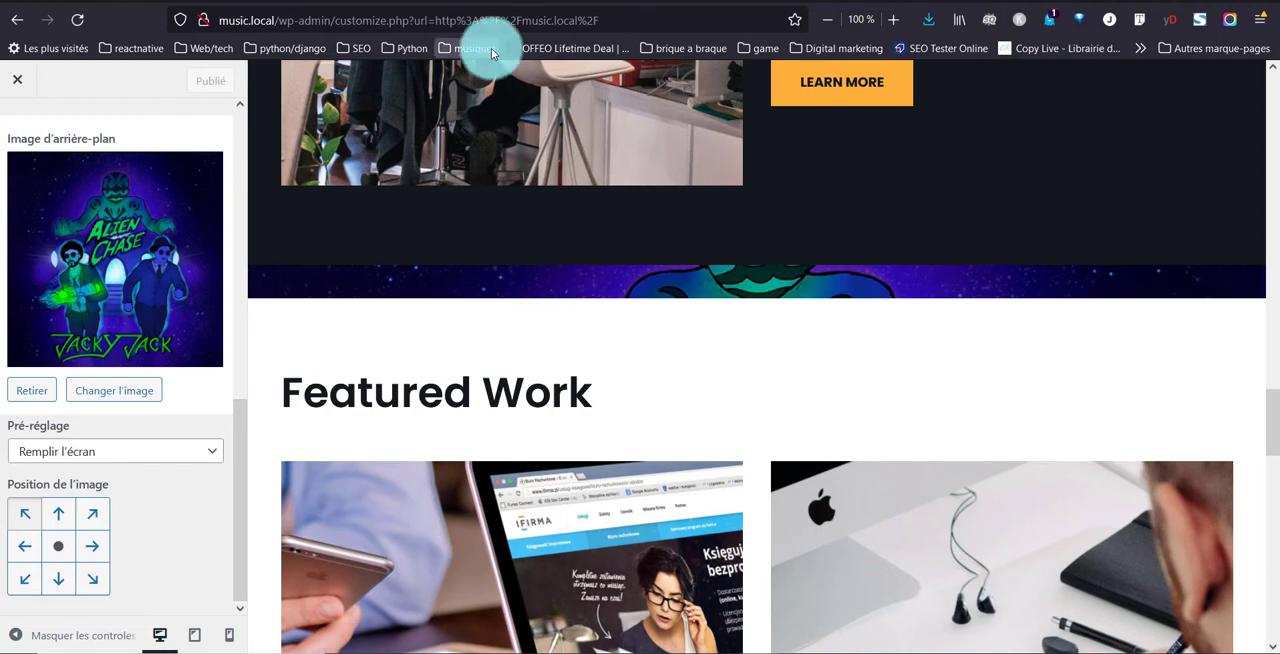
Reload the live site and examine how the background image shows between the homepage sections
scroll(646, 380, up, 8)
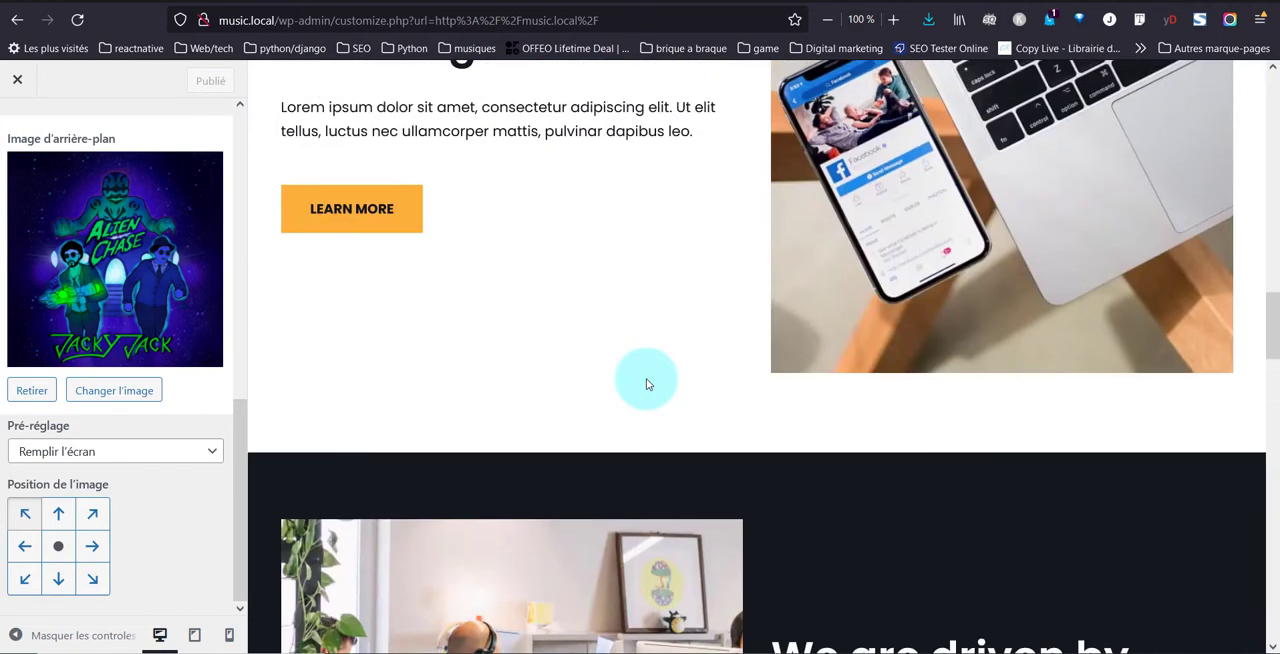
scroll(646, 380, up, 5)
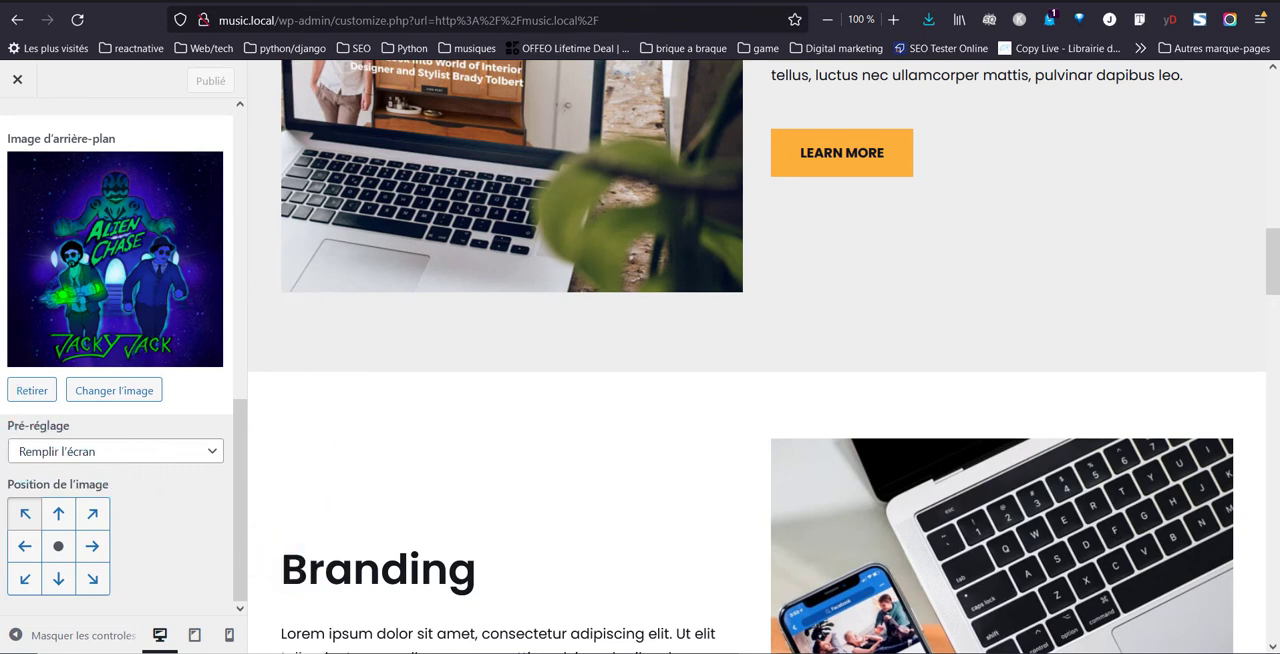
click(617, 0)
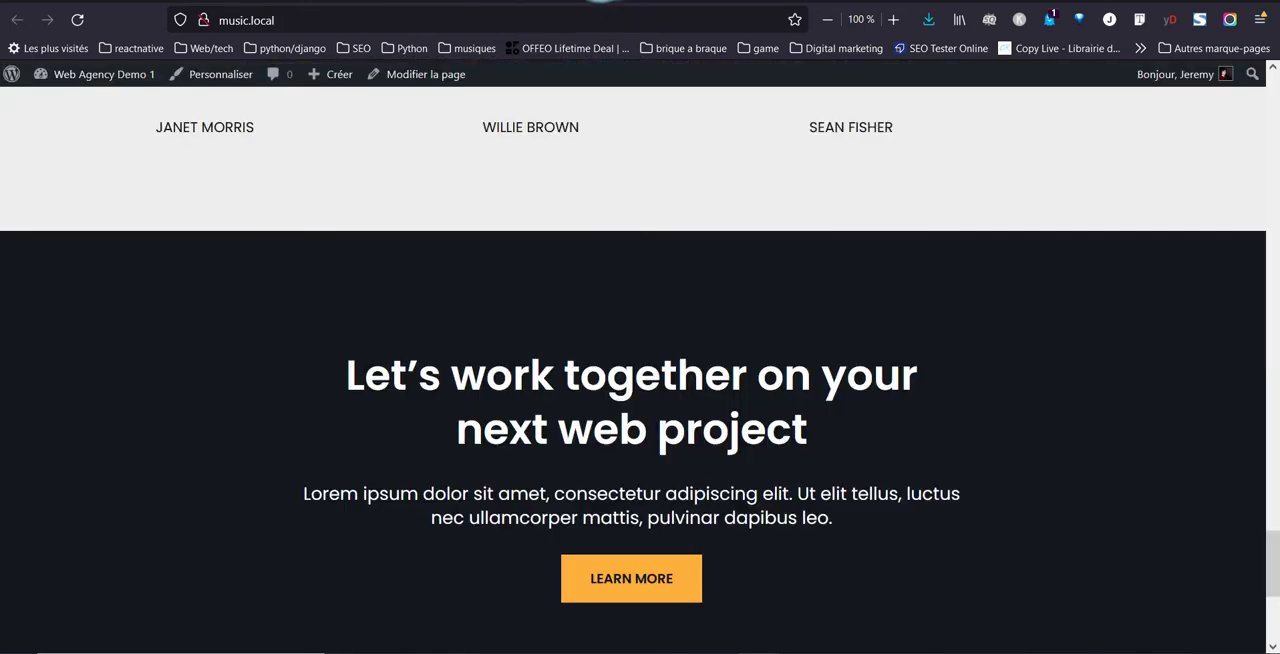
click(75, 21)
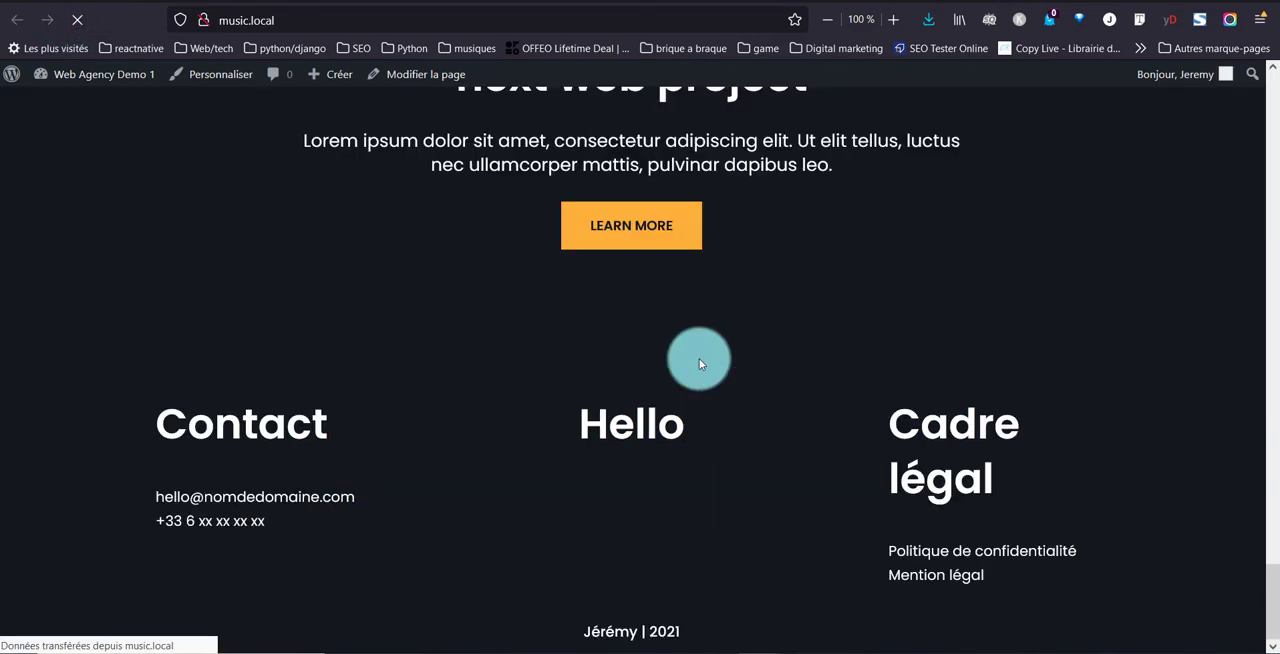
scroll(520, 440, up, 14)
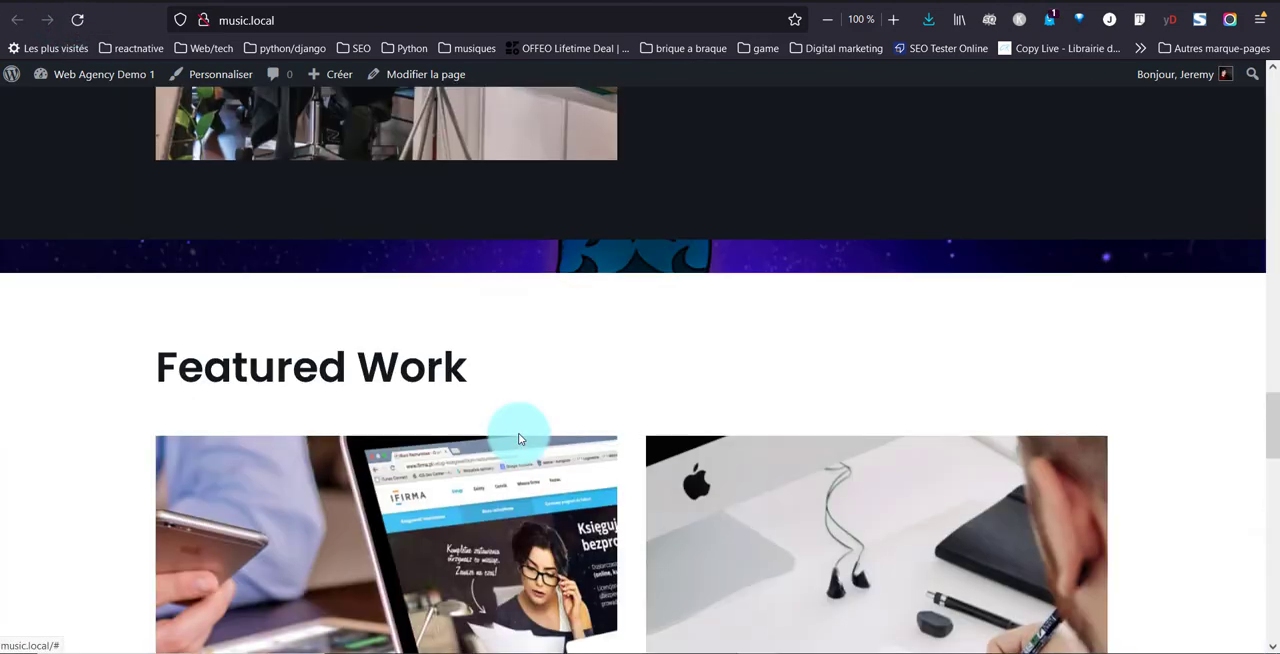
scroll(516, 430, down, 10)
scroll(512, 428, up, 3)
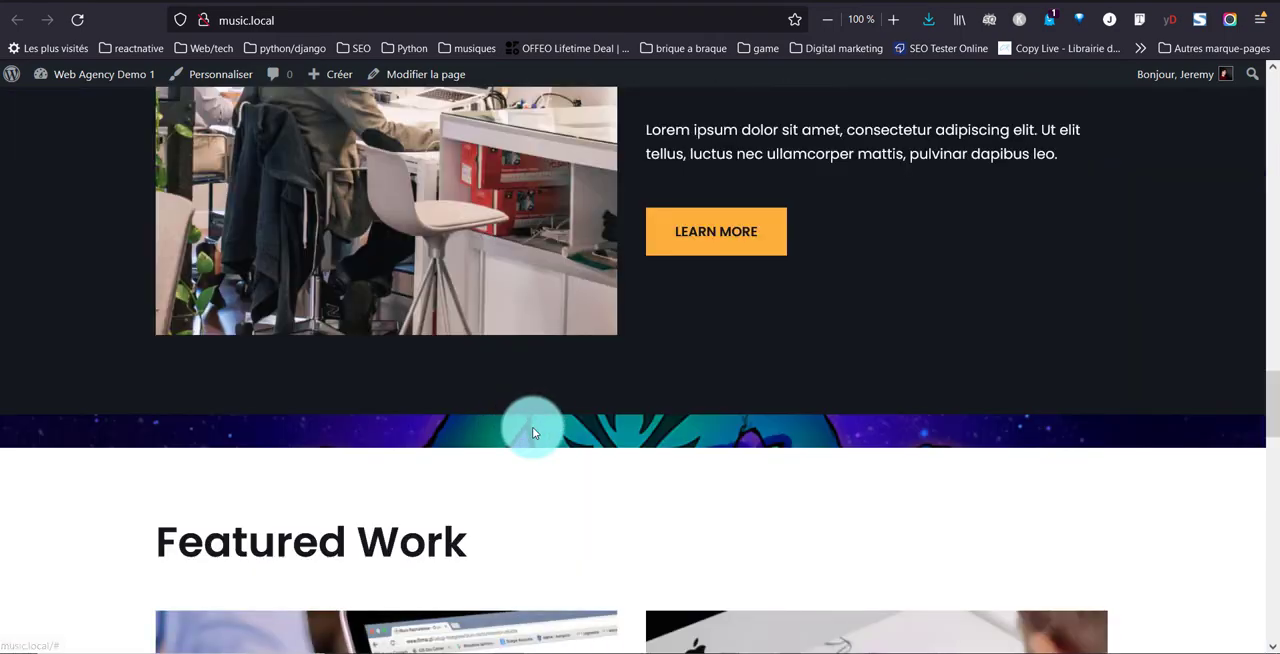
scroll(531, 427, down, 15)
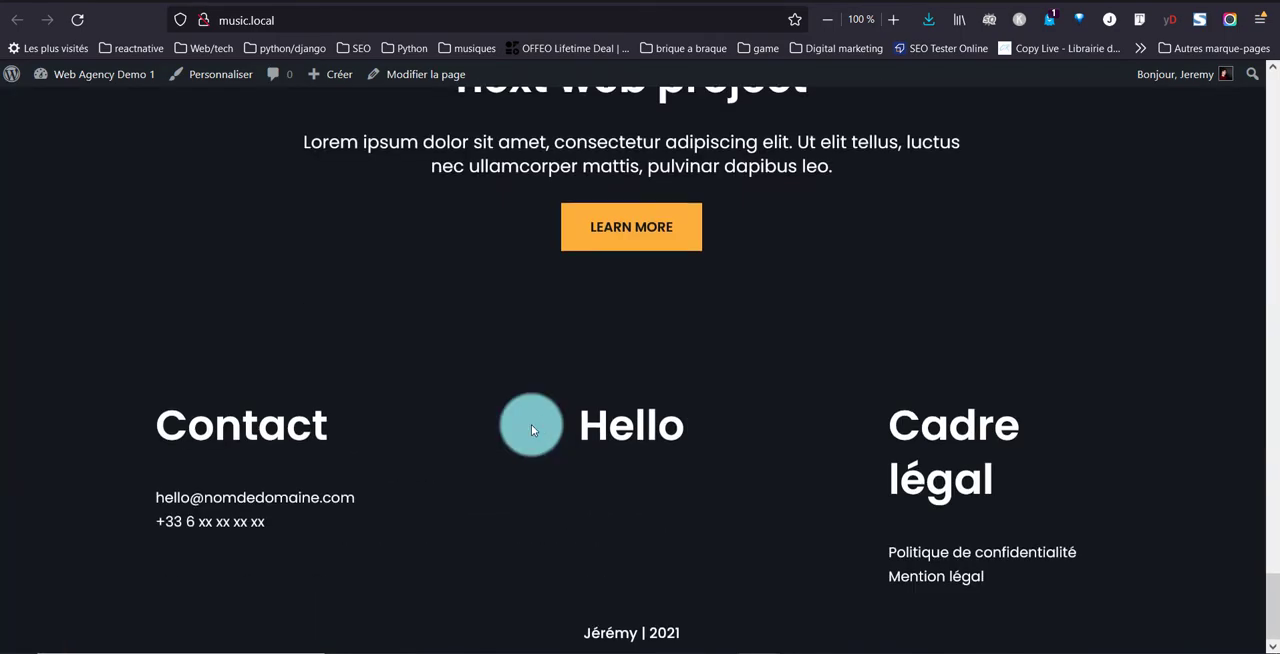
scroll(531, 424, up, 15)
scroll(532, 425, up, 8)
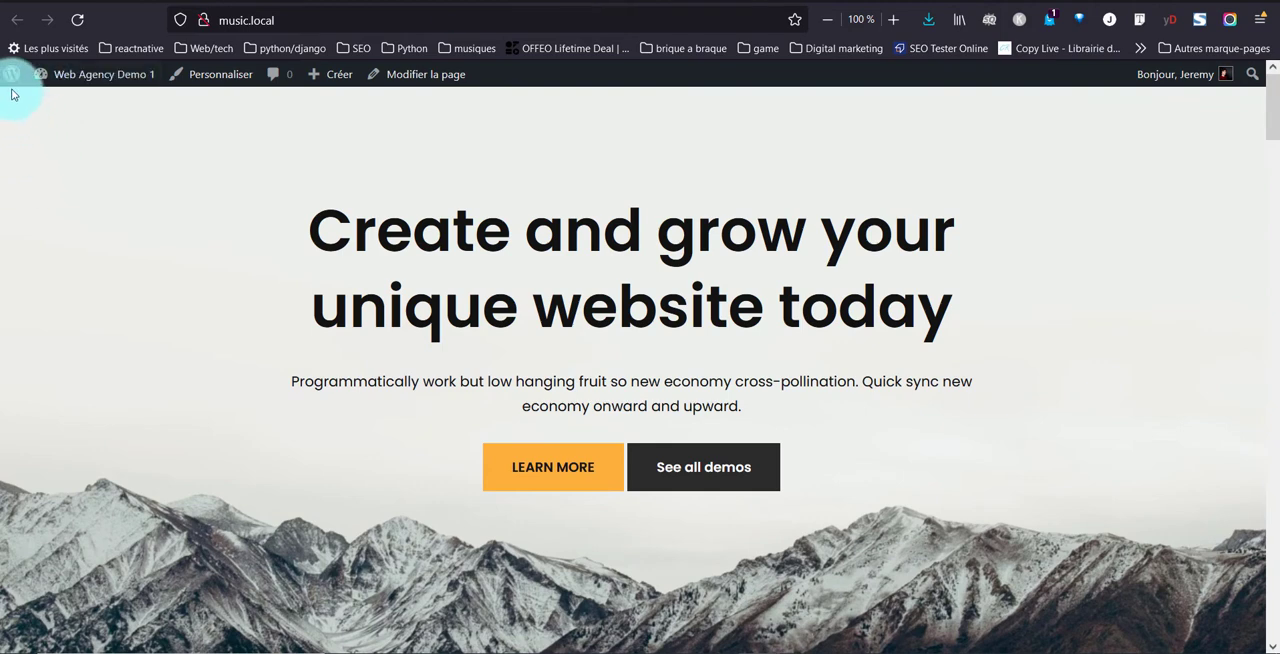
Go to the WordPress dashboard's page list and open the Home page for editing with Elementor
mouse_move(11, 80)
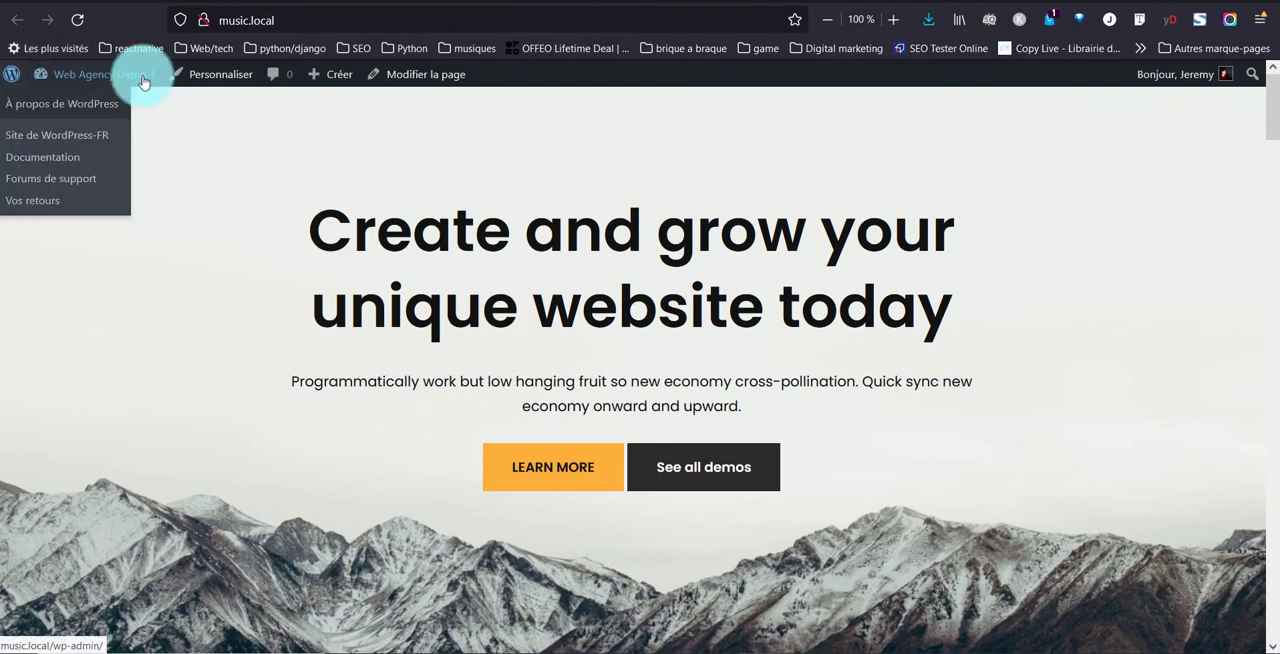
mouse_move(117, 83)
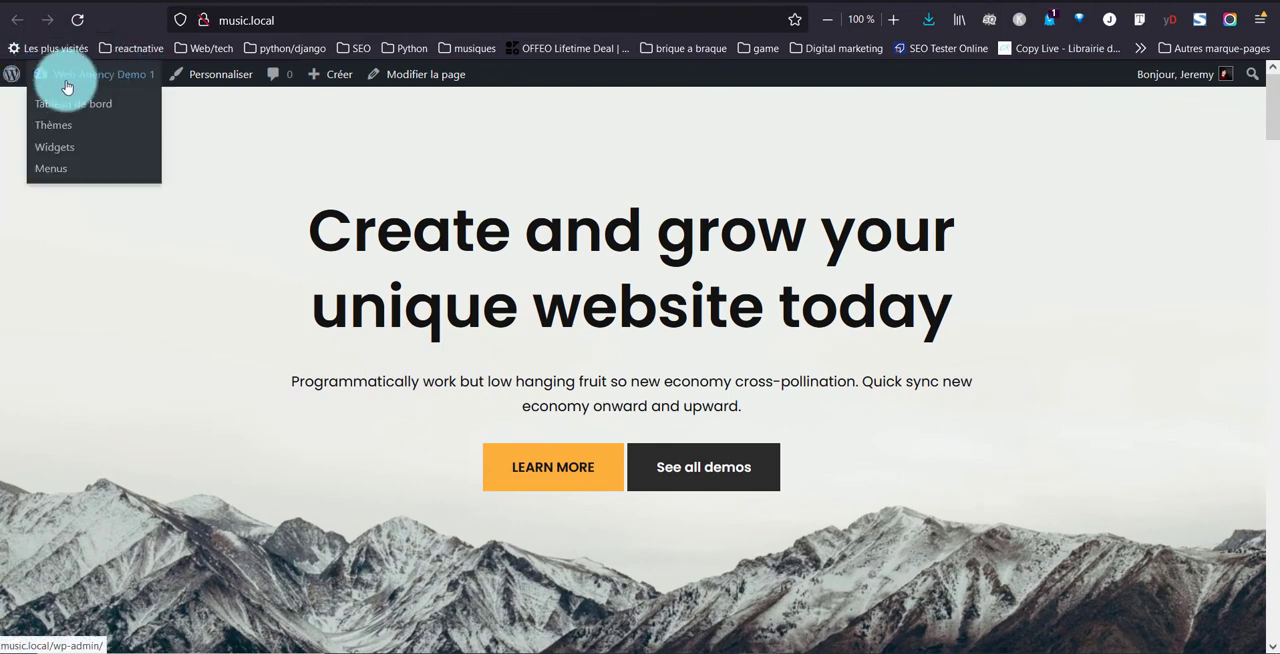
click(96, 80)
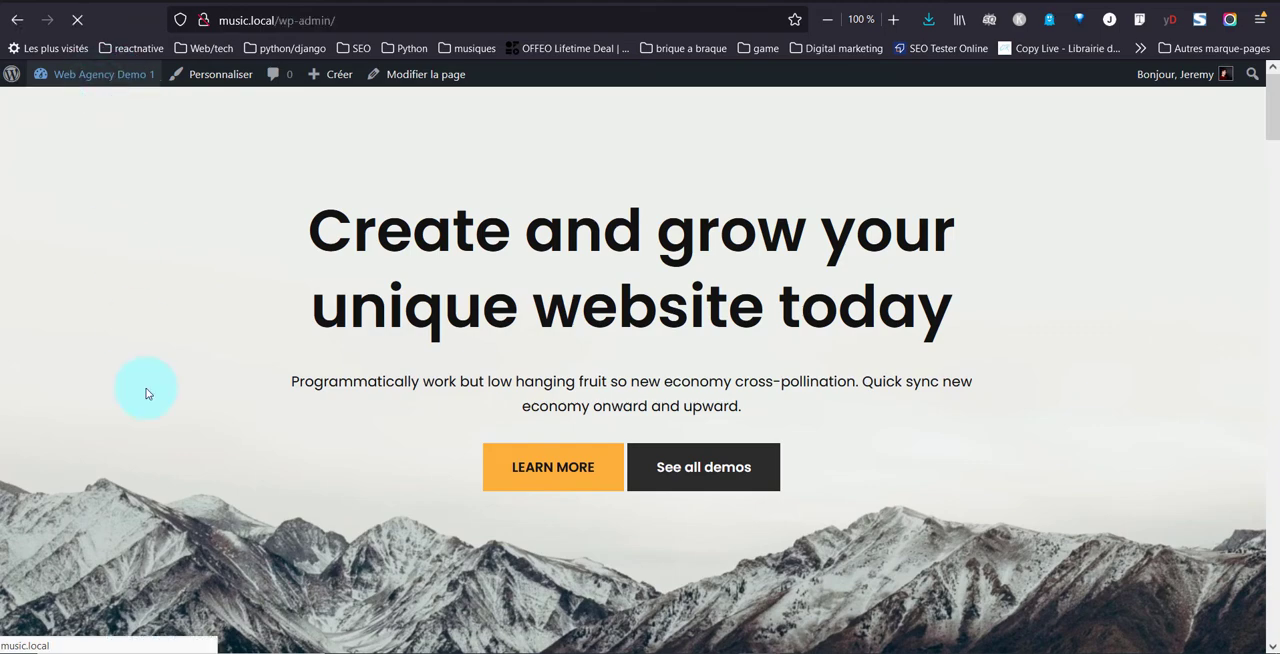
mouse_move(24, 277)
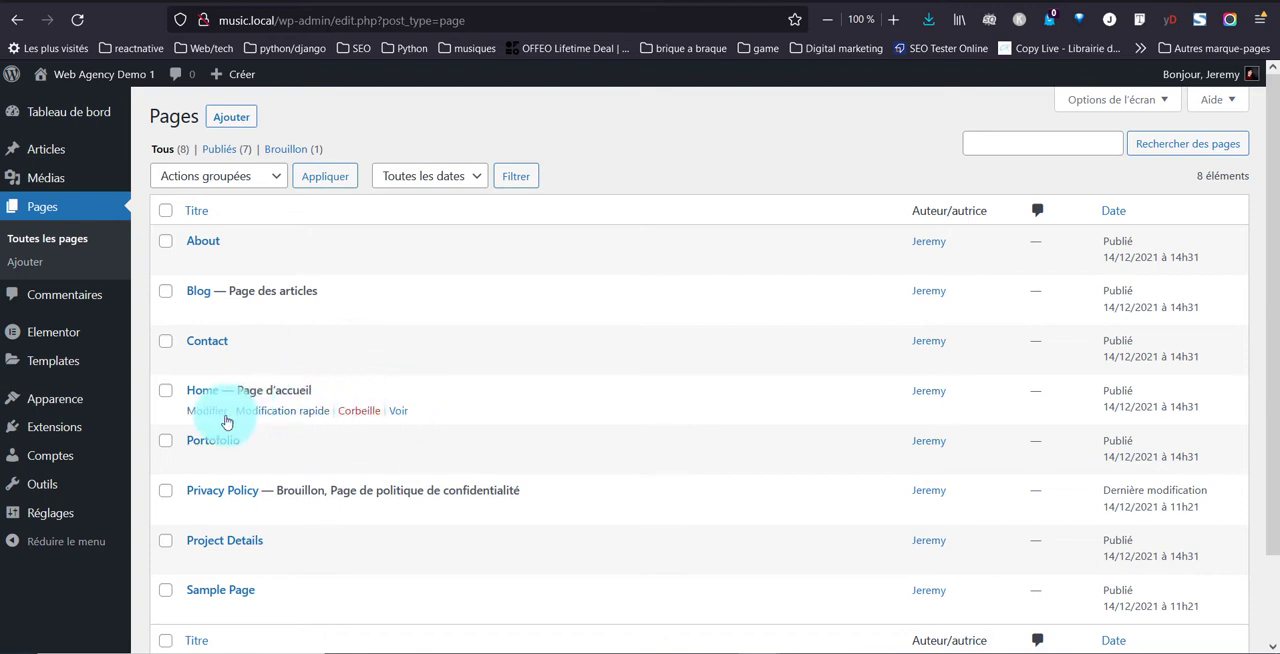
click(218, 413)
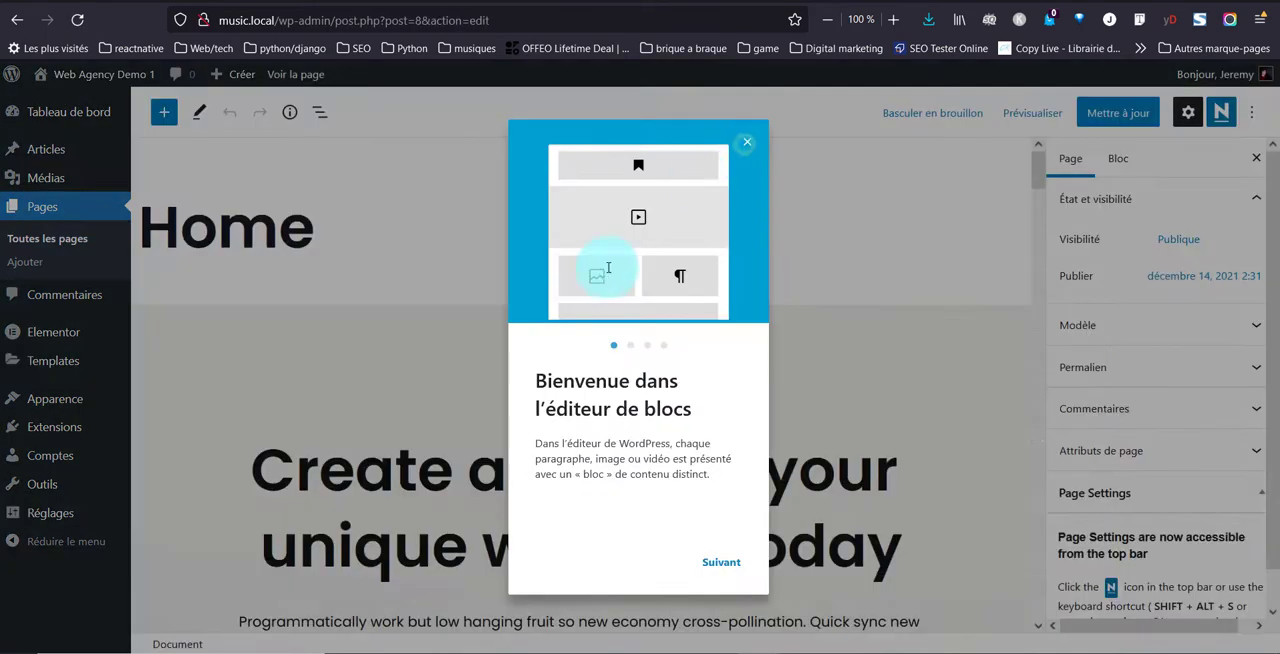
click(741, 138)
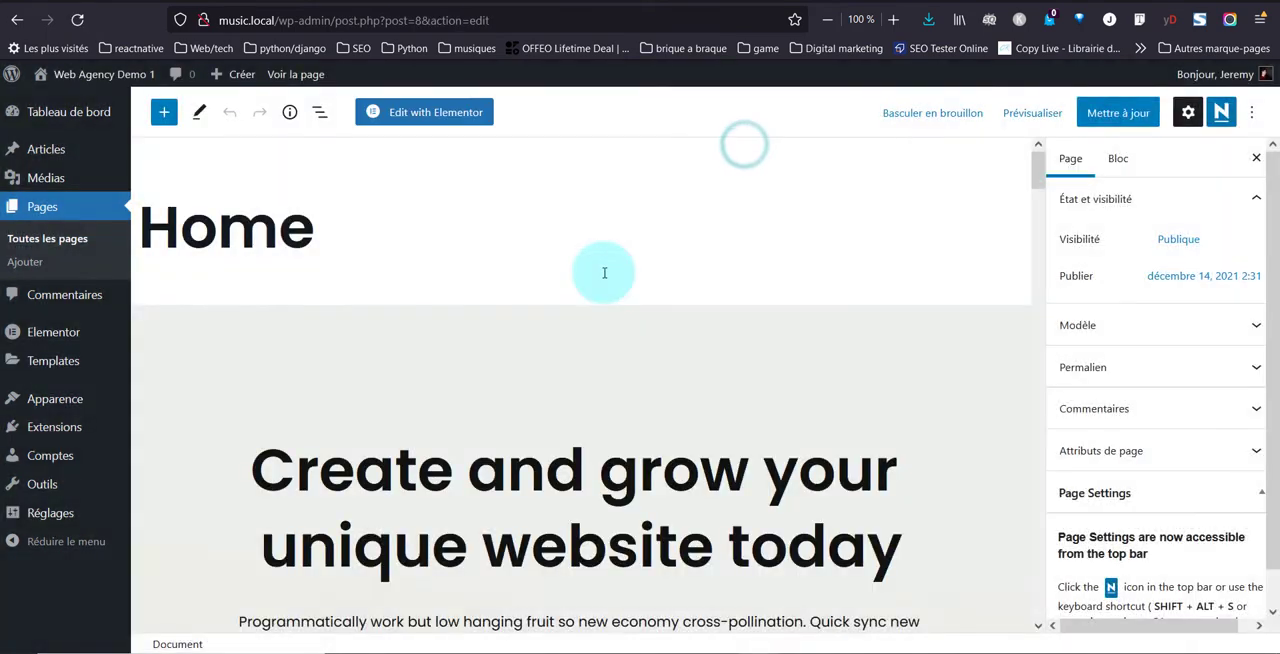
click(454, 119)
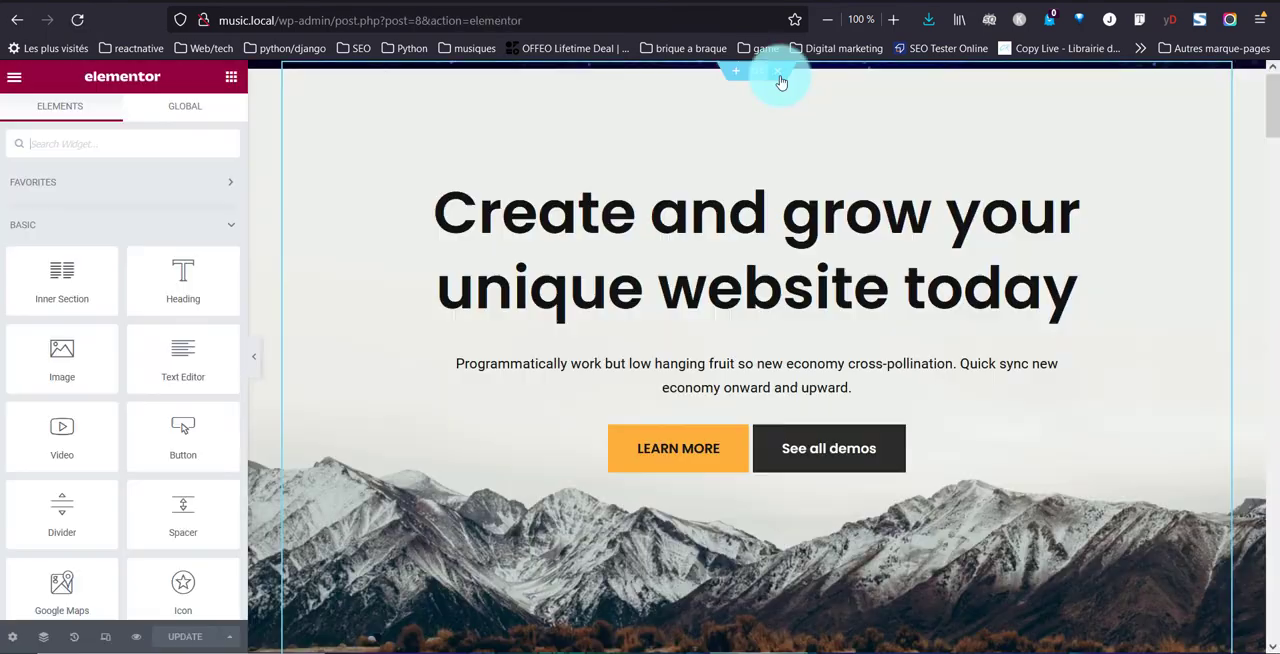
Delete all existing sections of the Home page and add a new section with a single-column structure
click(781, 80)
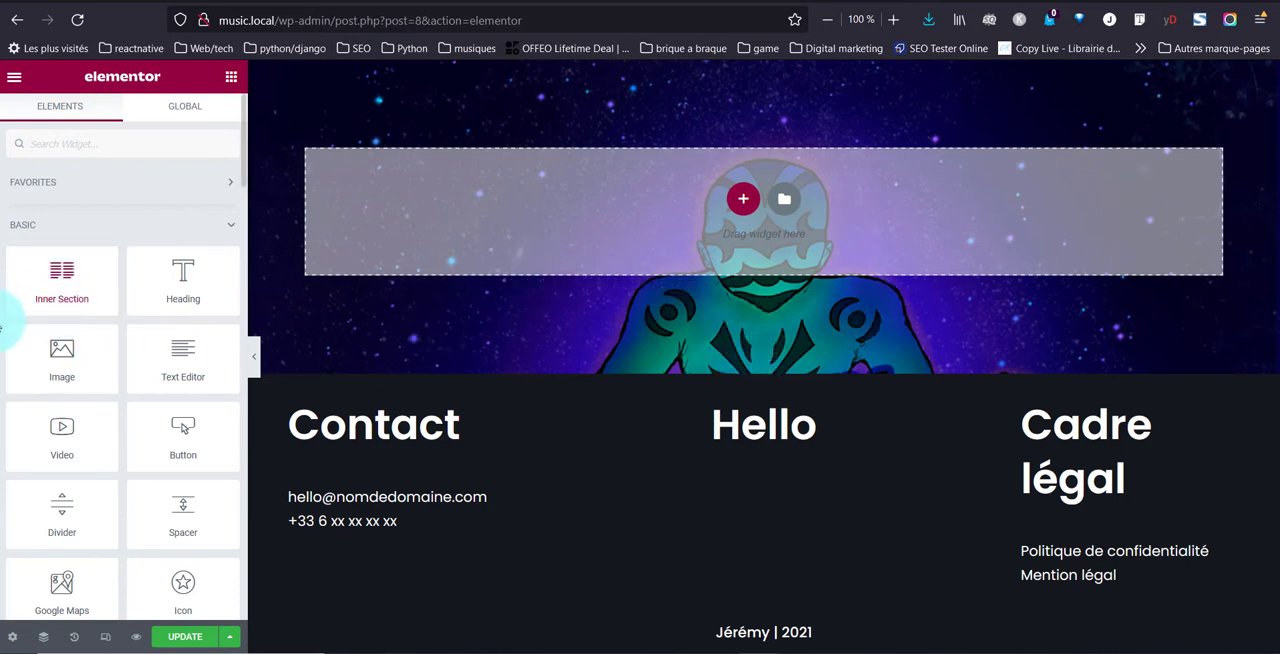
click(742, 199)
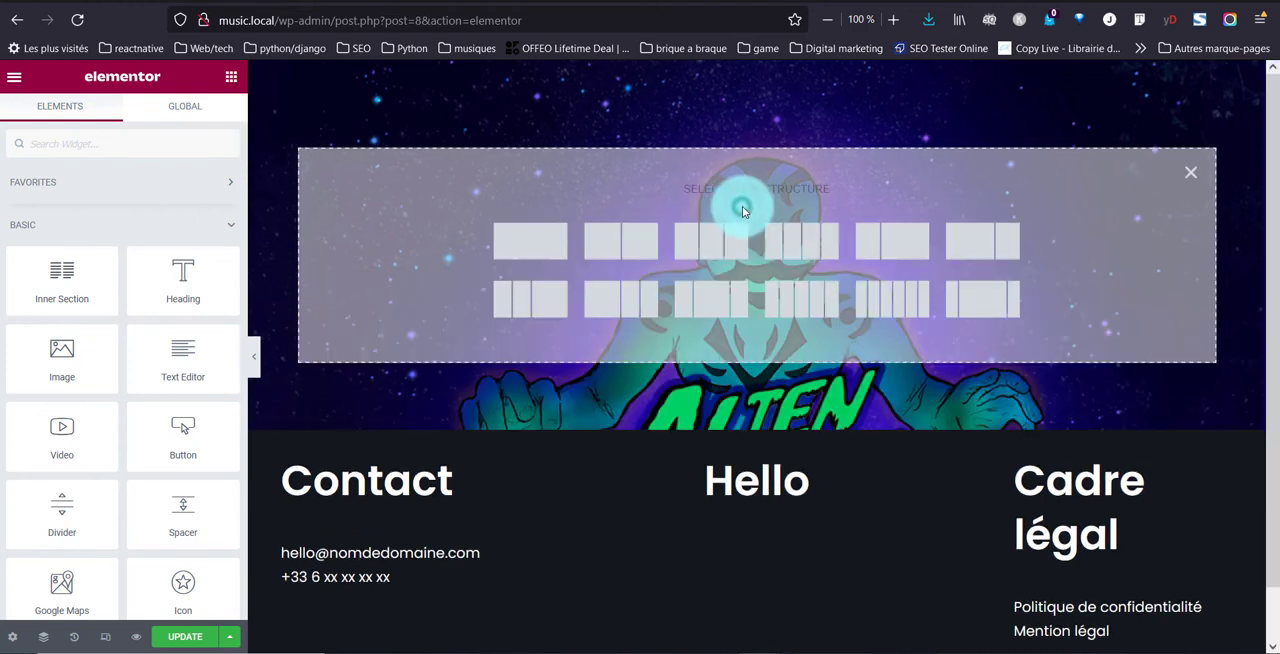
click(558, 243)
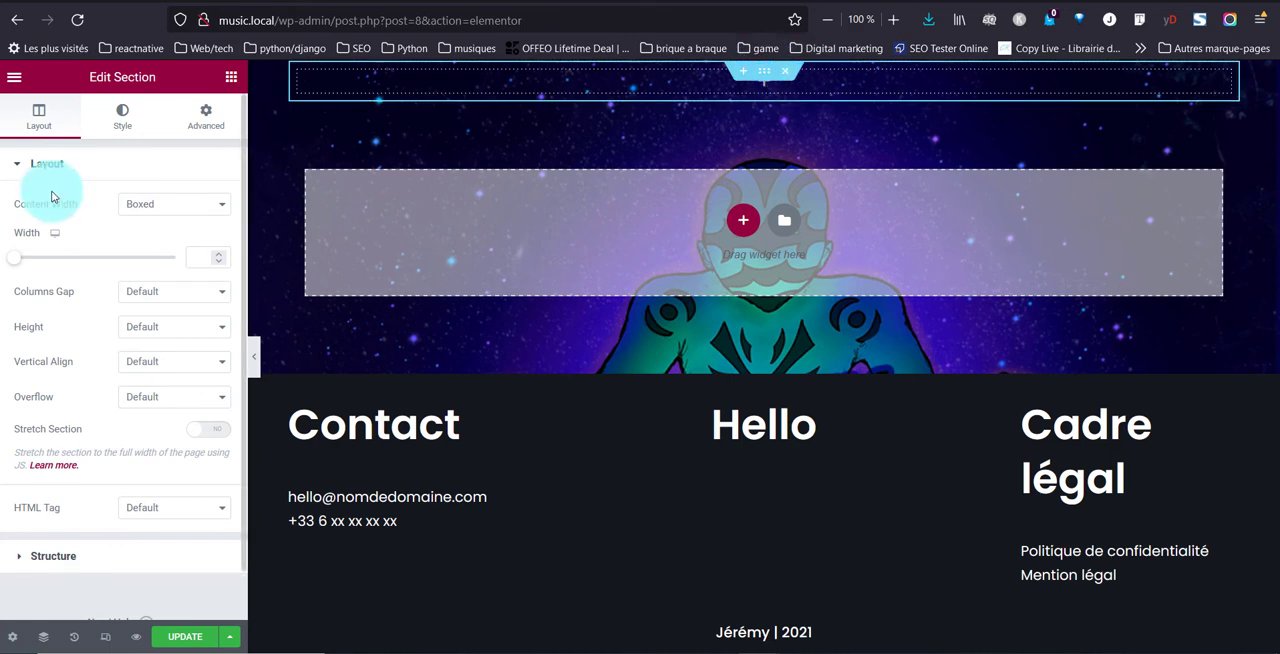
Unlink the new section's margin values and set its top margin to 10 REM
click(215, 138)
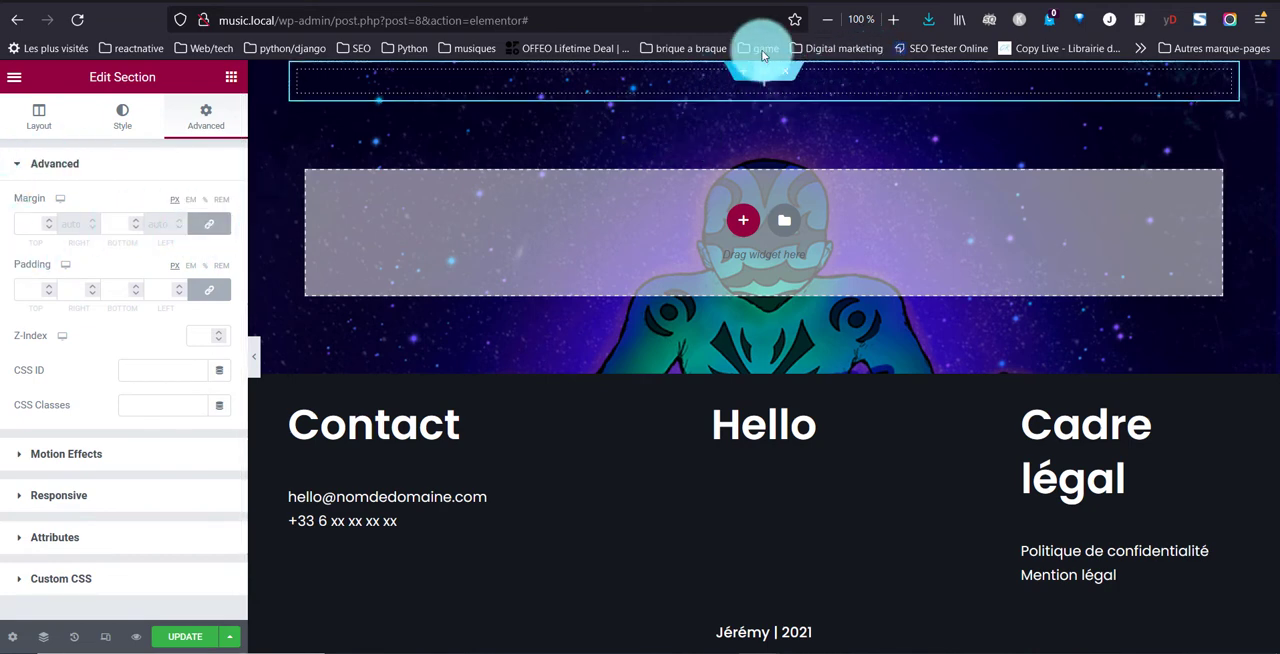
click(215, 231)
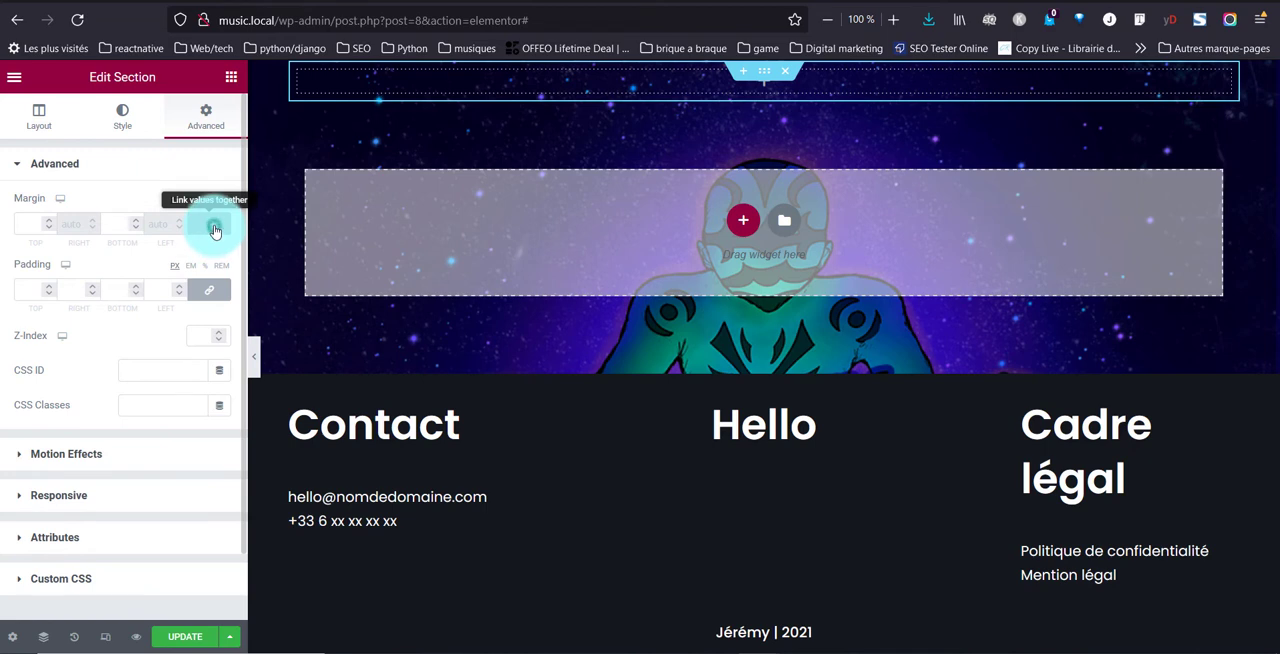
click(18, 227)
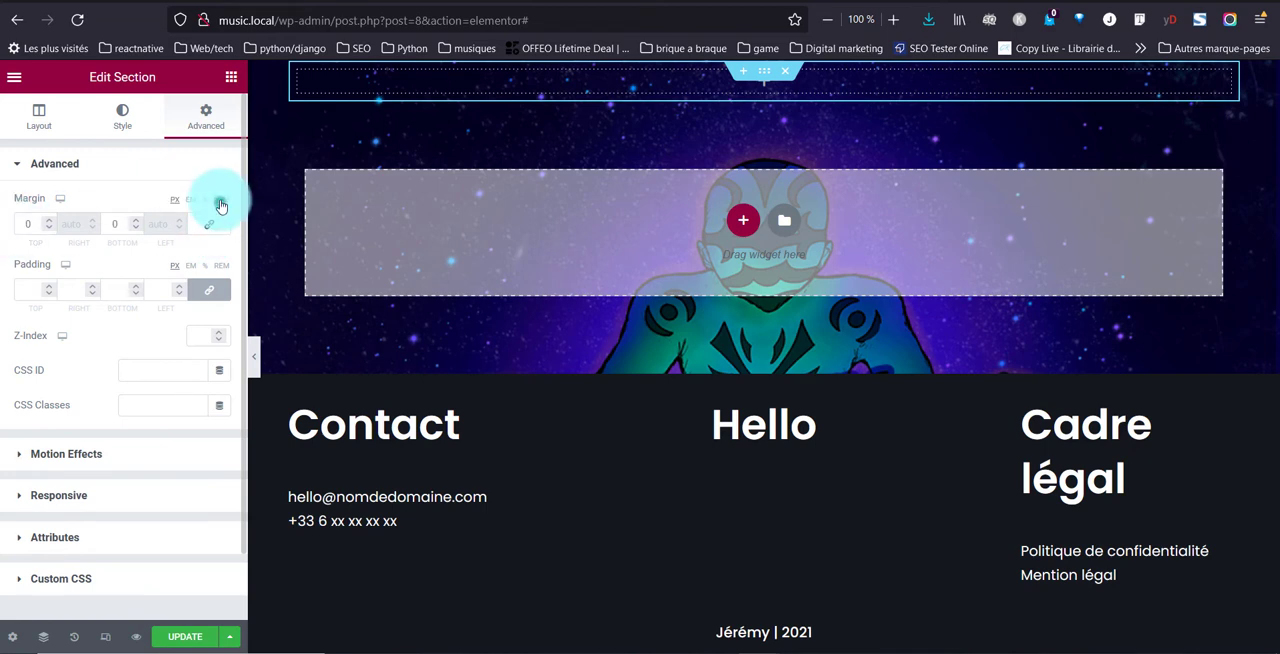
click(50, 227)
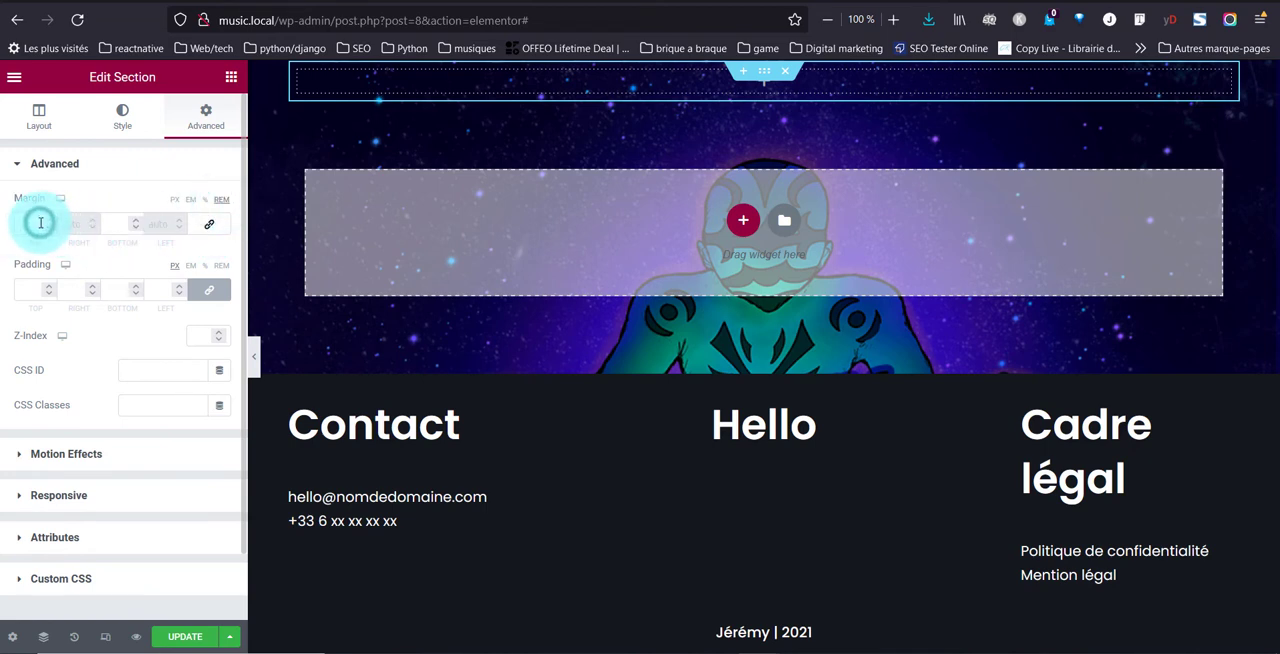
text(5)
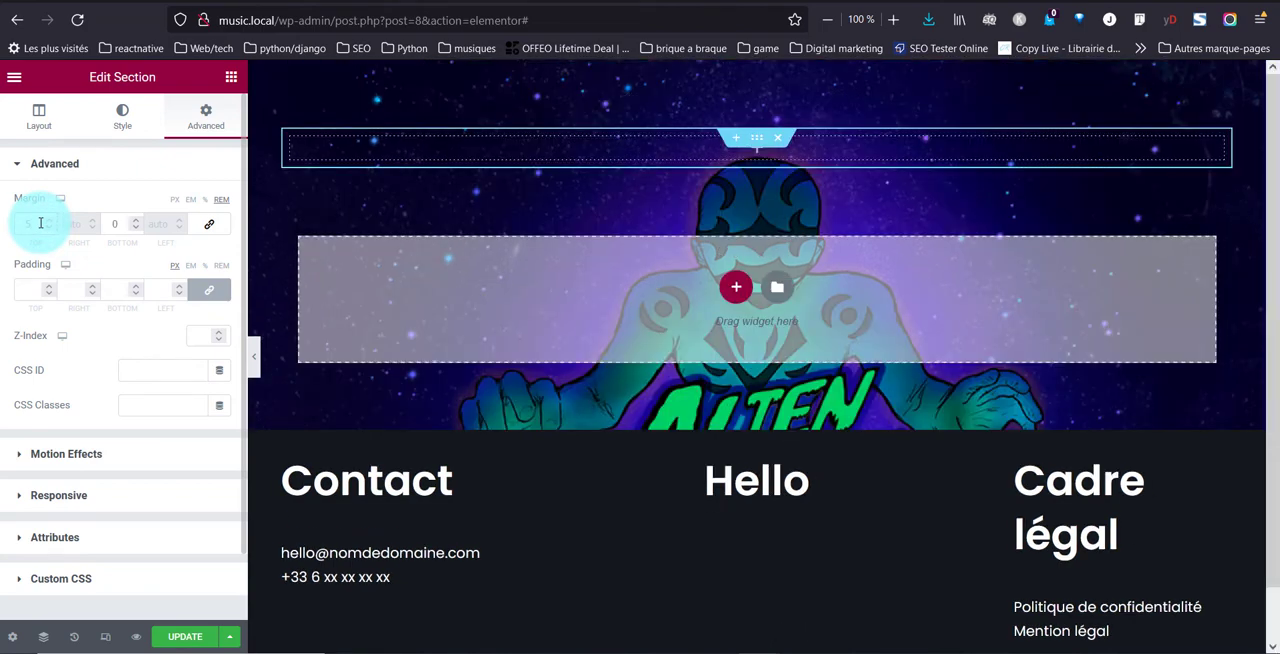
key(BackSpace)
text(10)
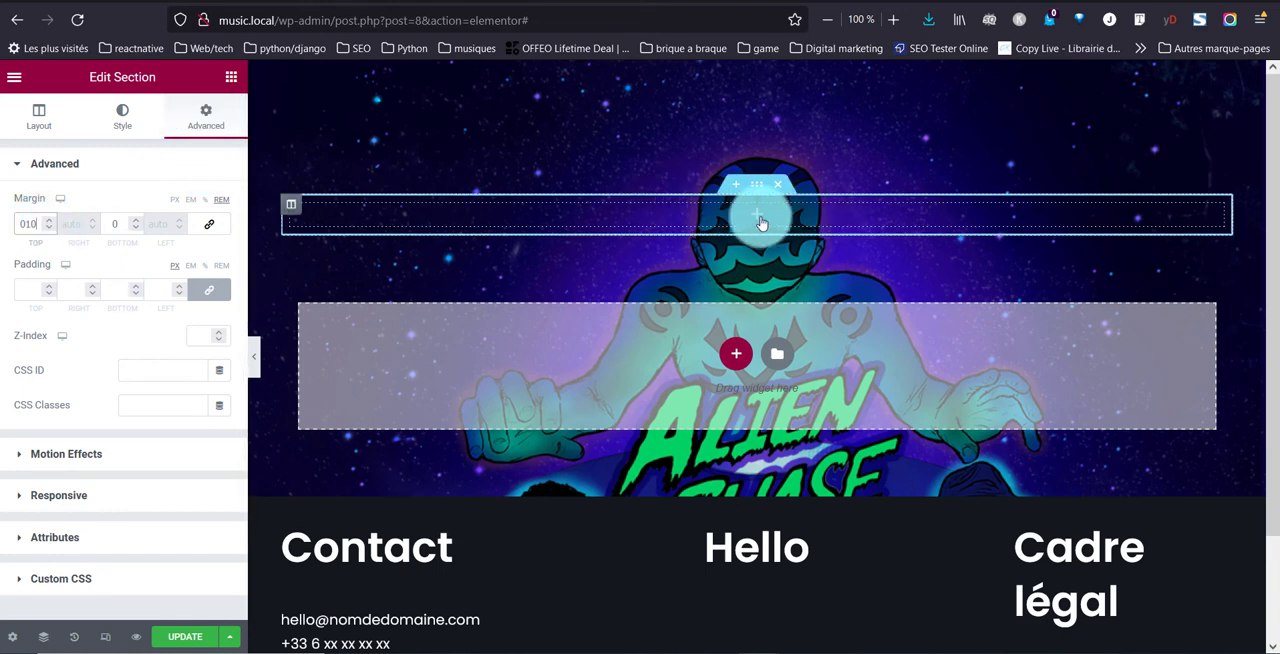
Add a Heading widget to the empty section, centre it and set its HTML tag to H1
click(757, 214)
drag(221, 270, 643, 266)
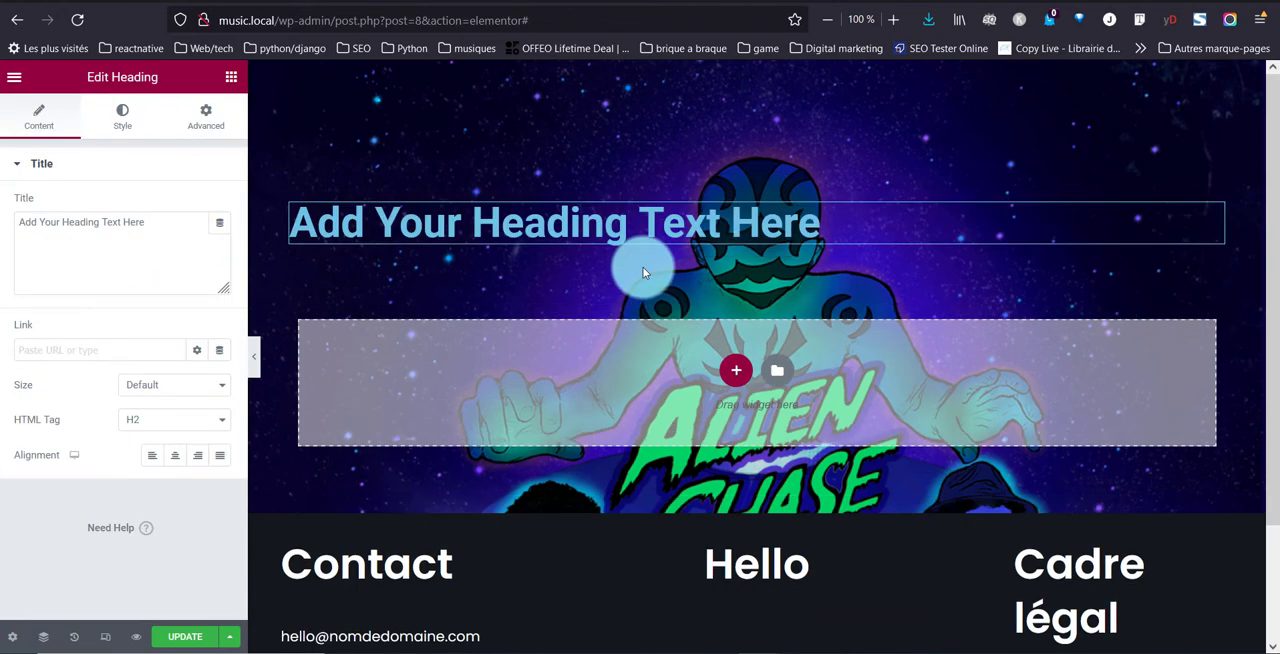
click(176, 456)
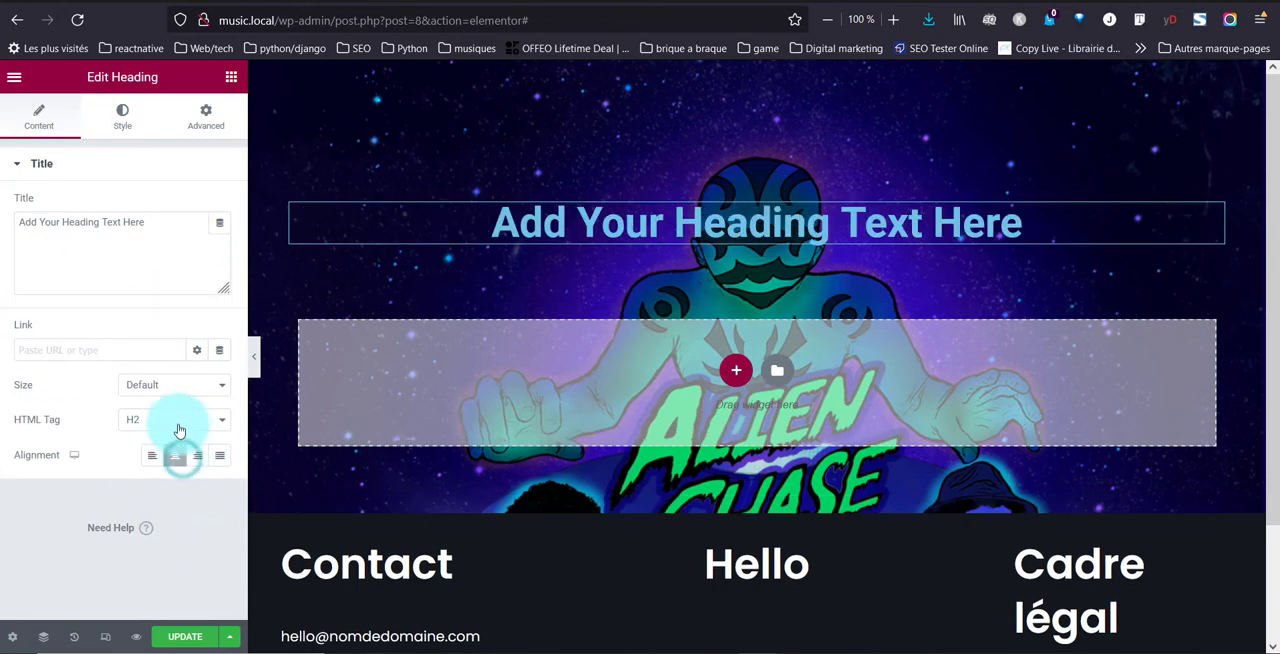
click(176, 424)
click(159, 447)
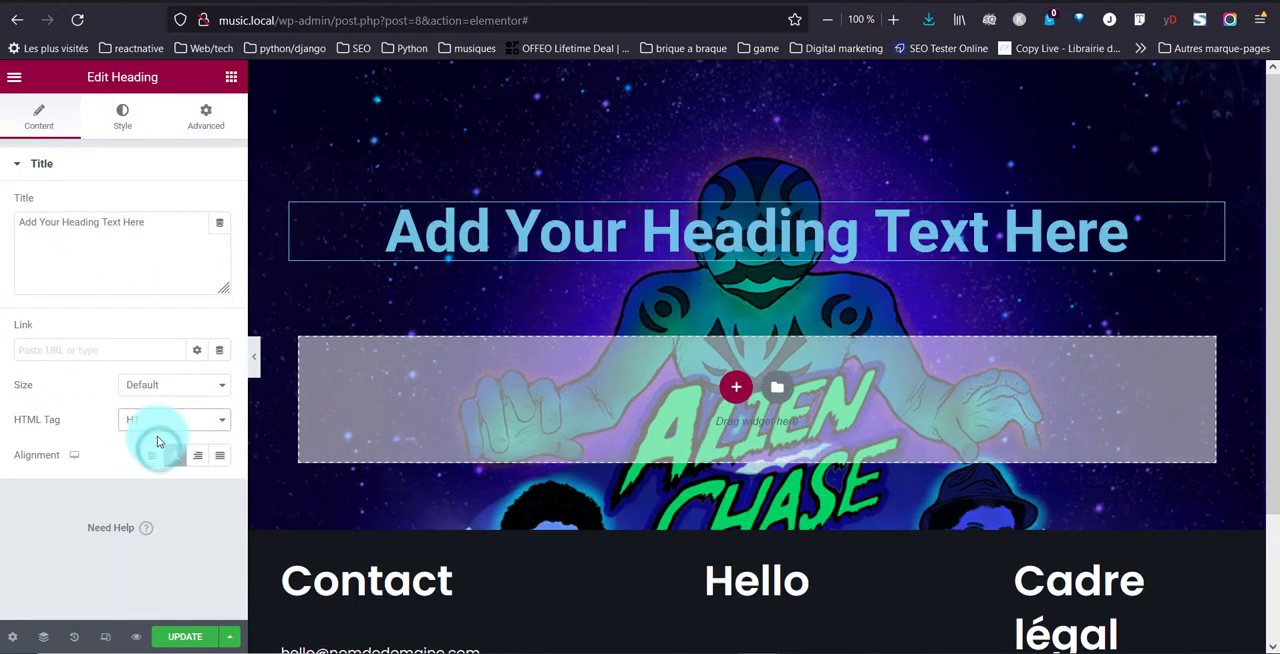
Replace the heading's placeholder title with "Alien chase"
triple_click(161, 225)
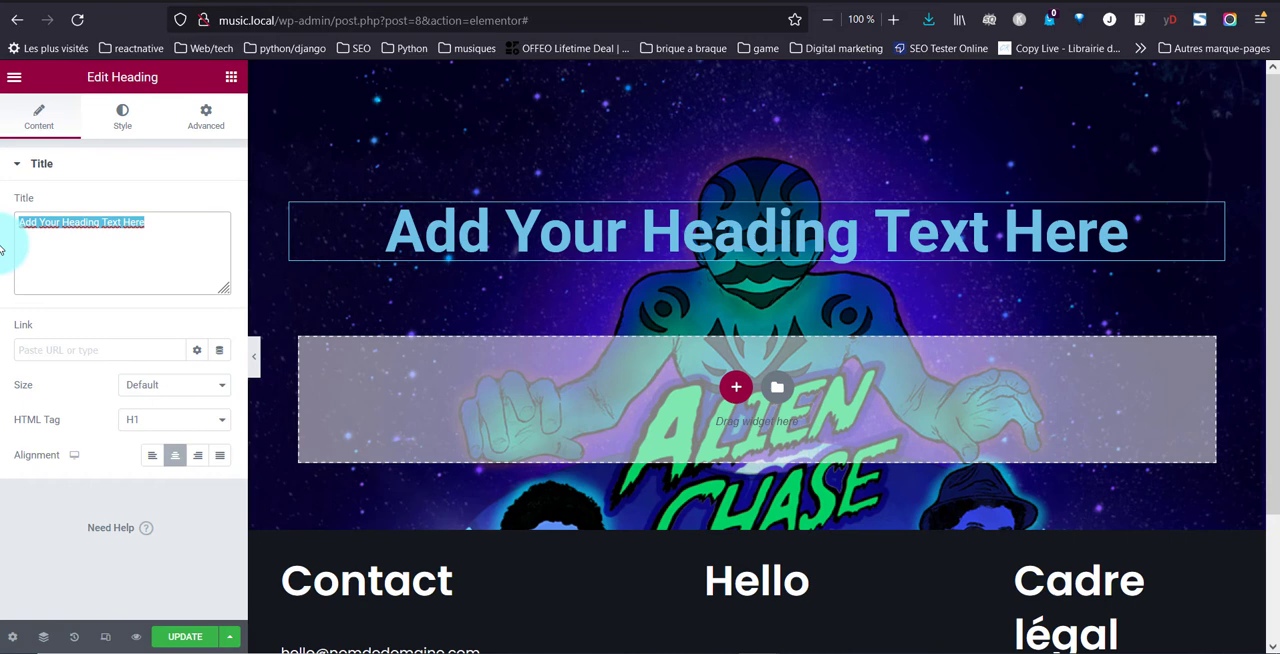
text(Al)
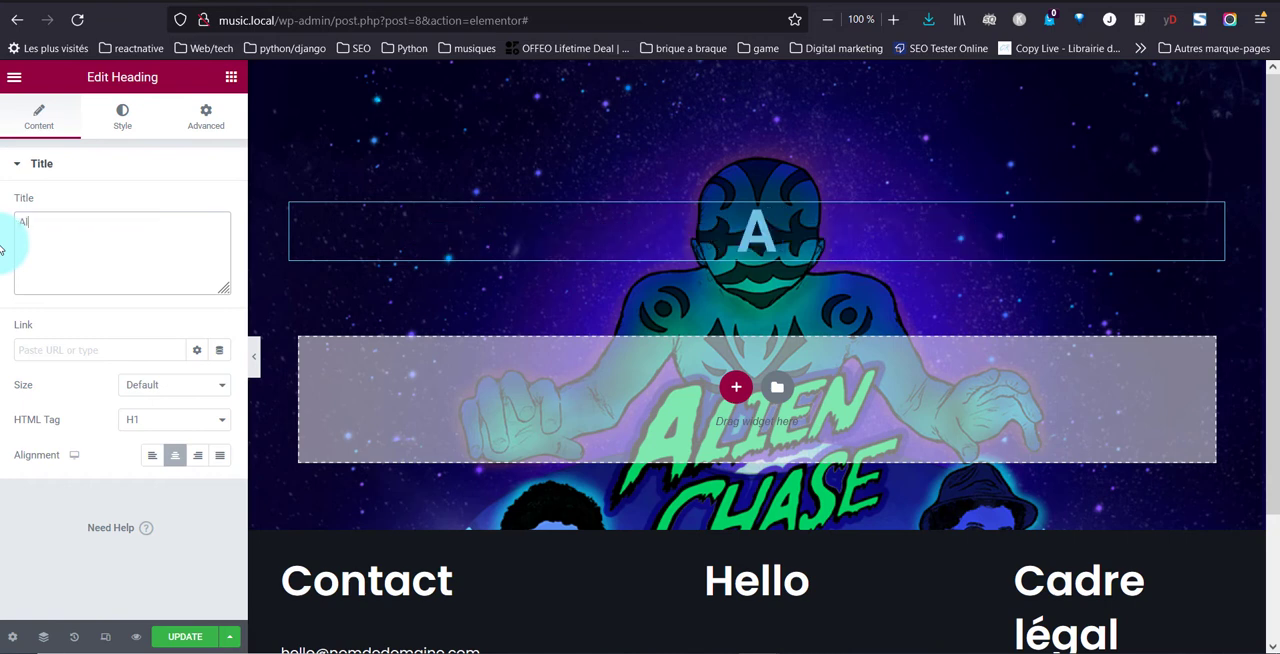
text(ien chase)
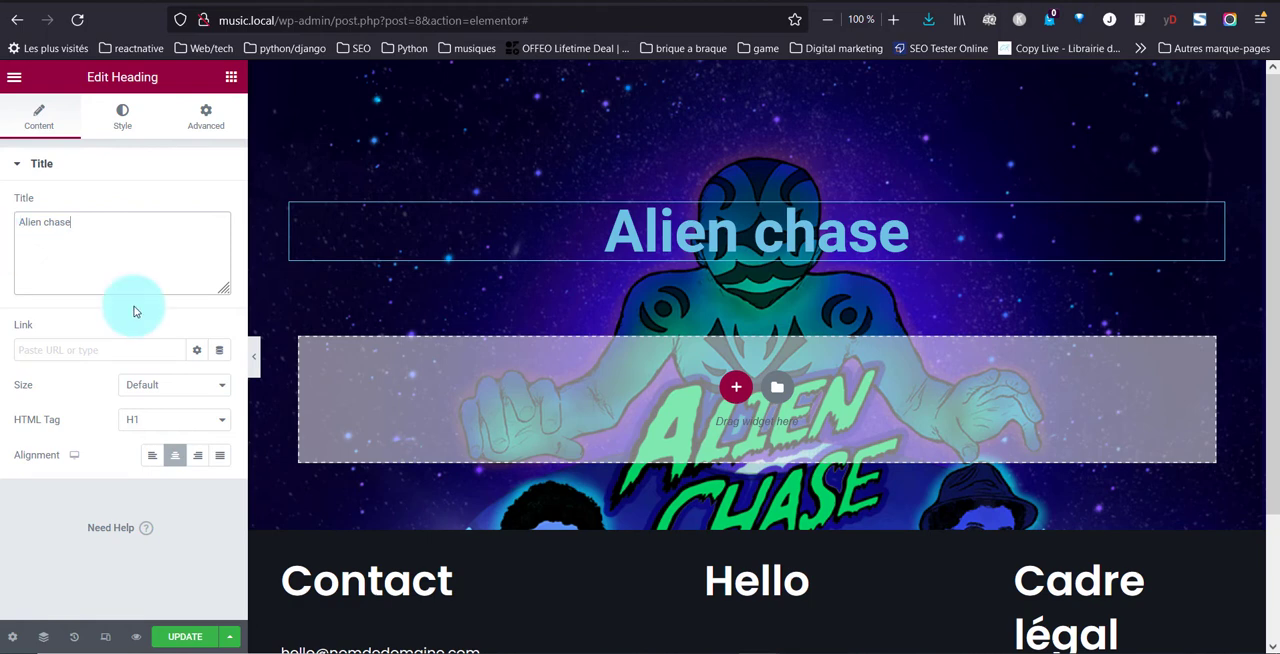
Set the heading's text colour to green and its font family to Freckle Face
click(119, 124)
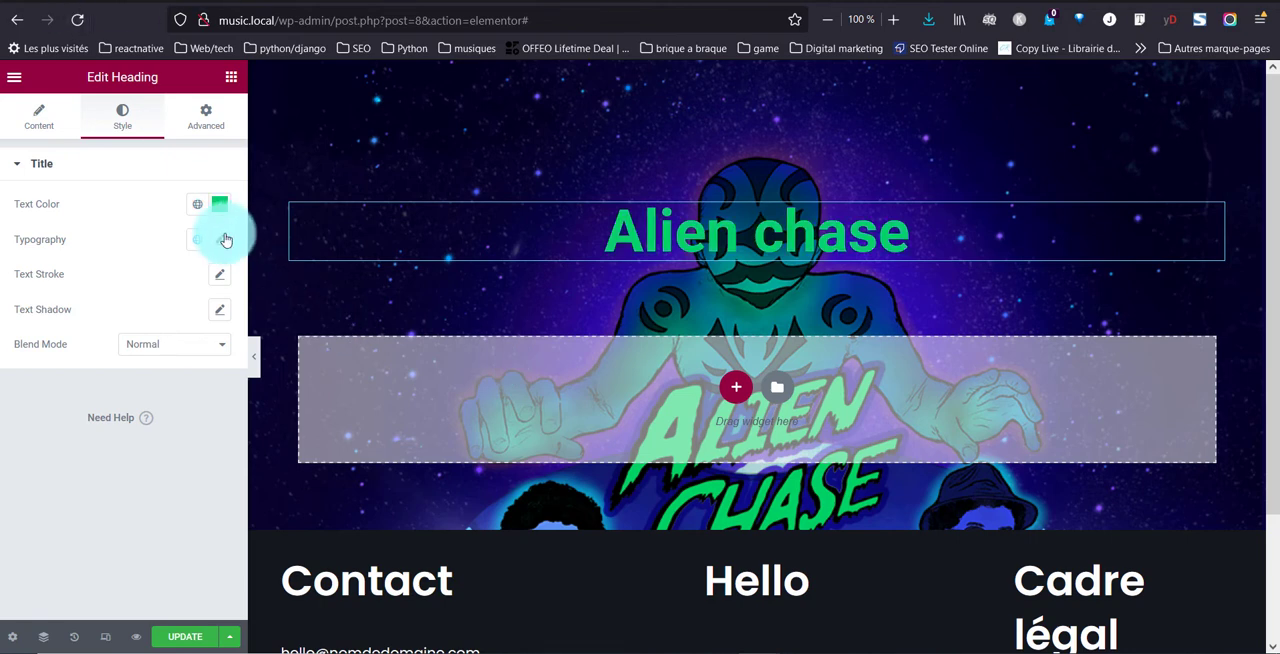
click(222, 240)
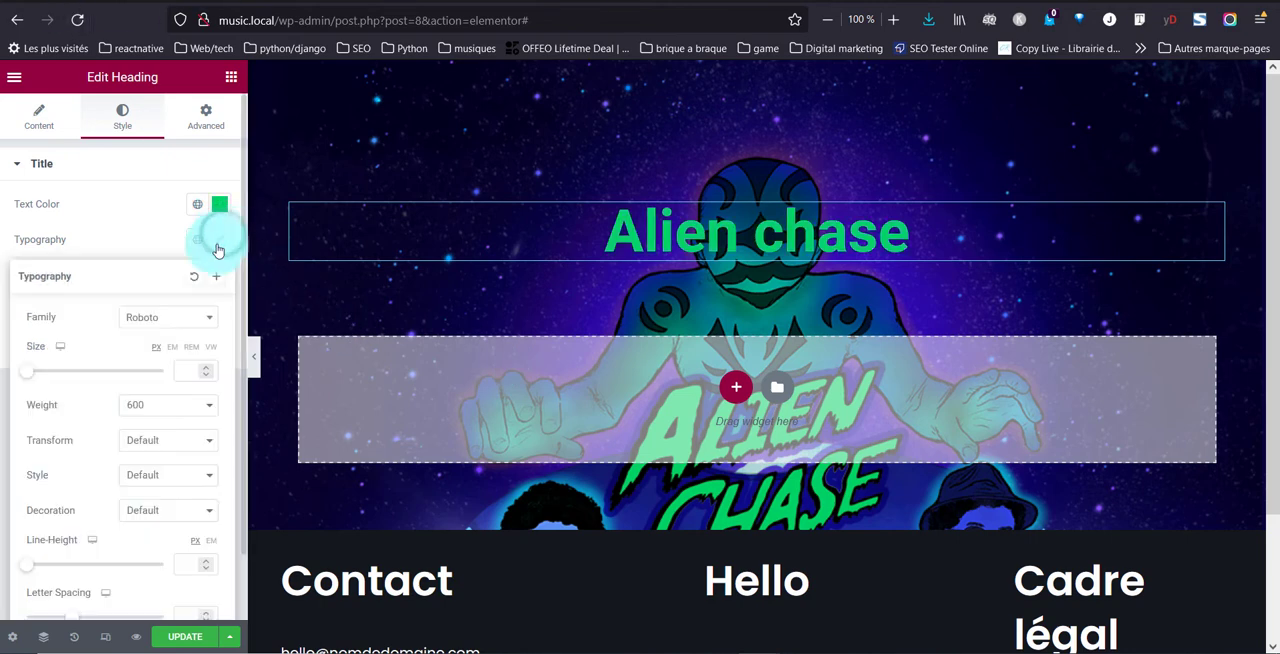
click(193, 317)
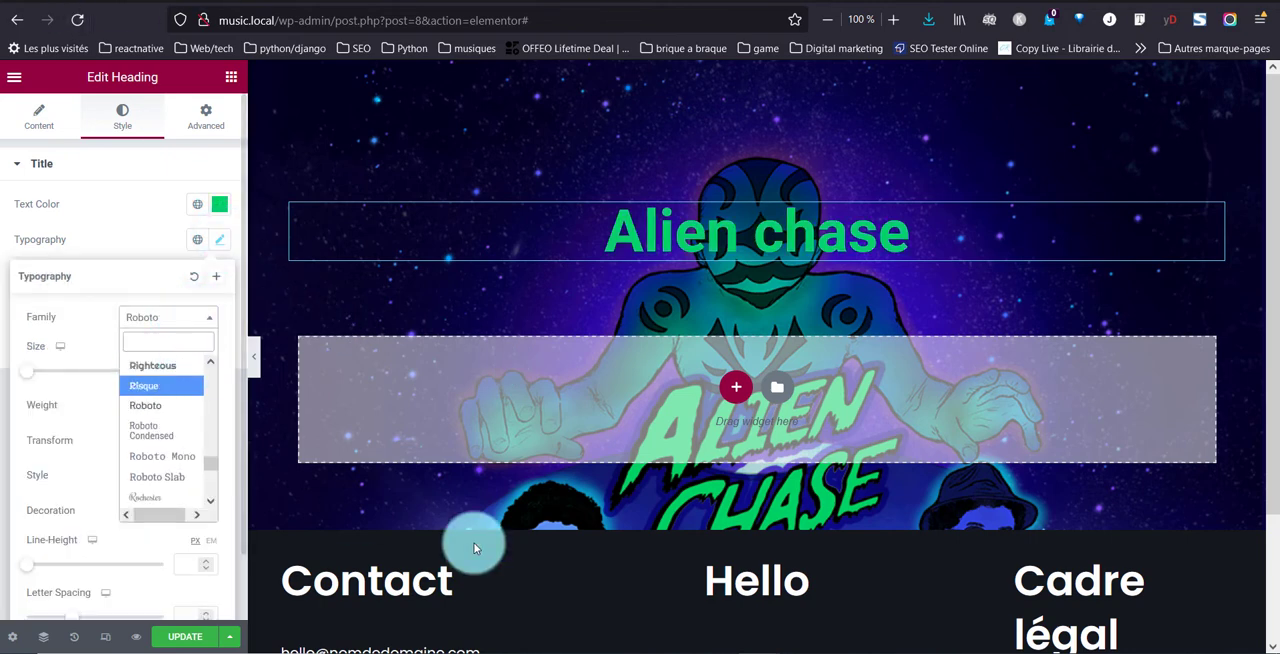
scroll(745, 476, down, 2)
scroll(808, 337, up, 2)
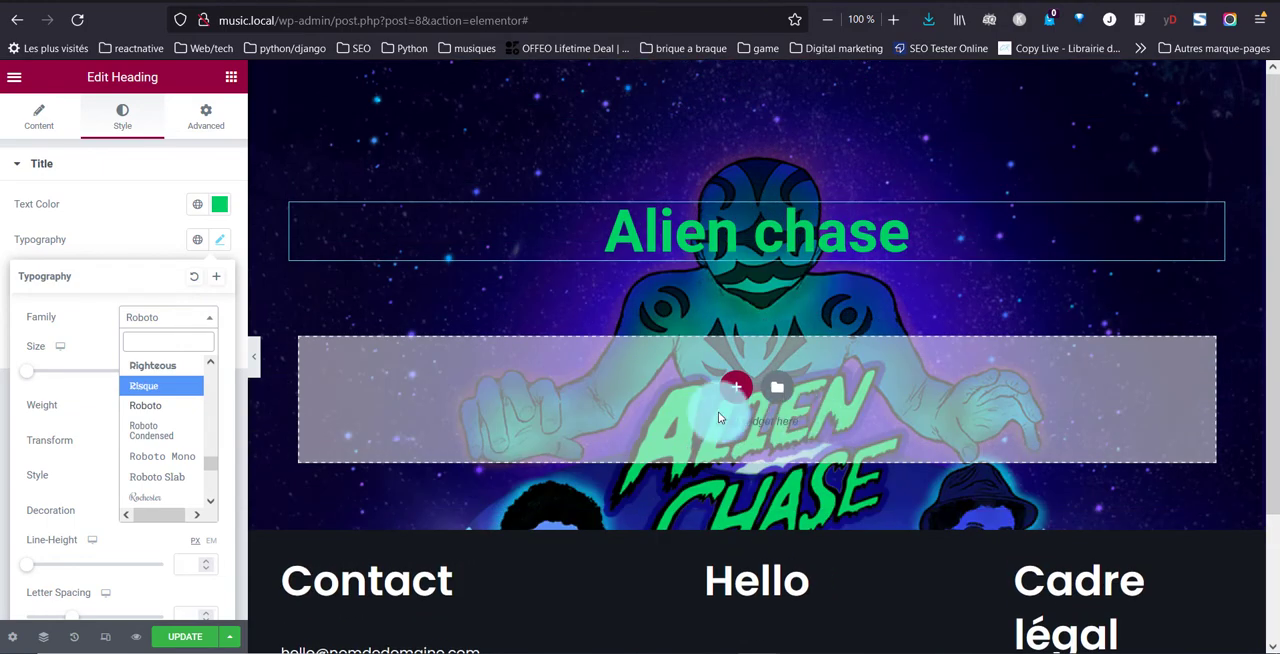
scroll(170, 420, up, 3)
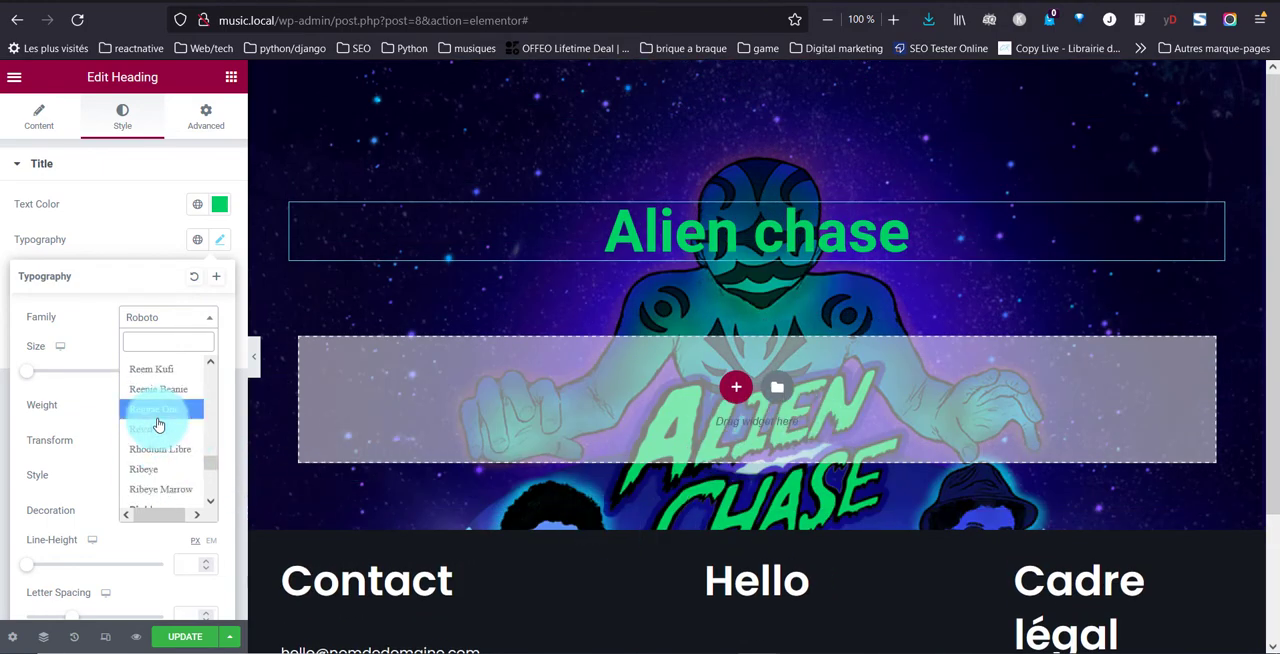
scroll(178, 420, up, 10)
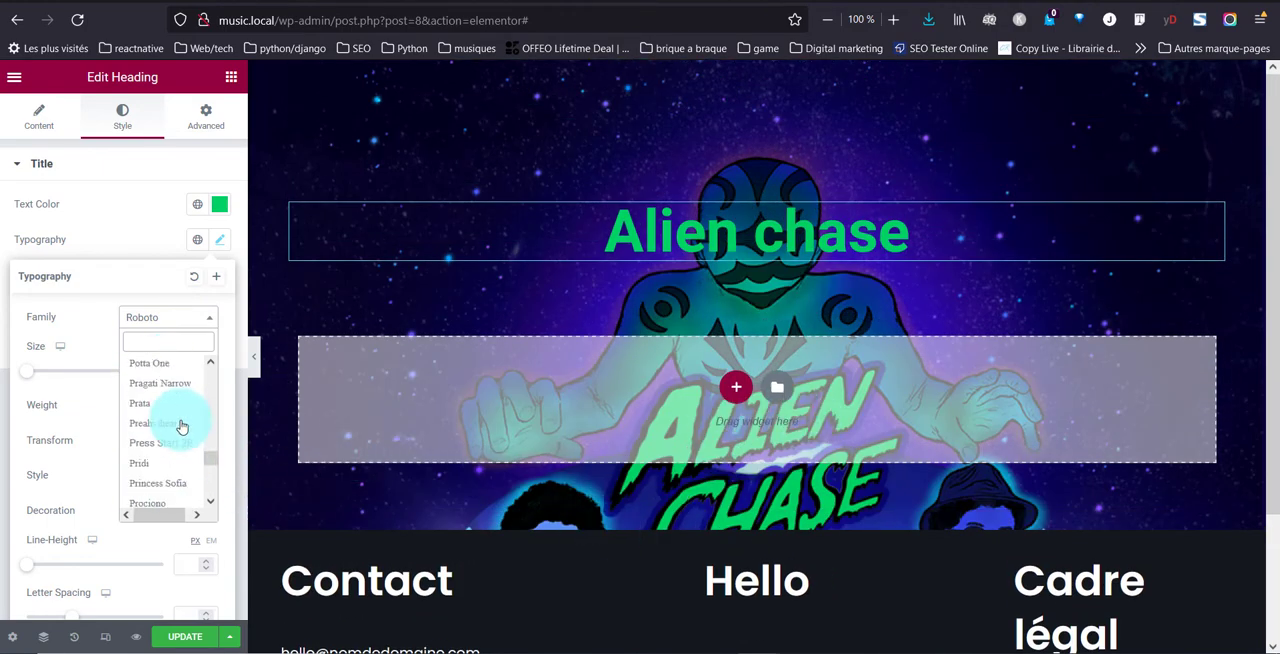
drag(209, 457, 211, 404)
click(169, 340)
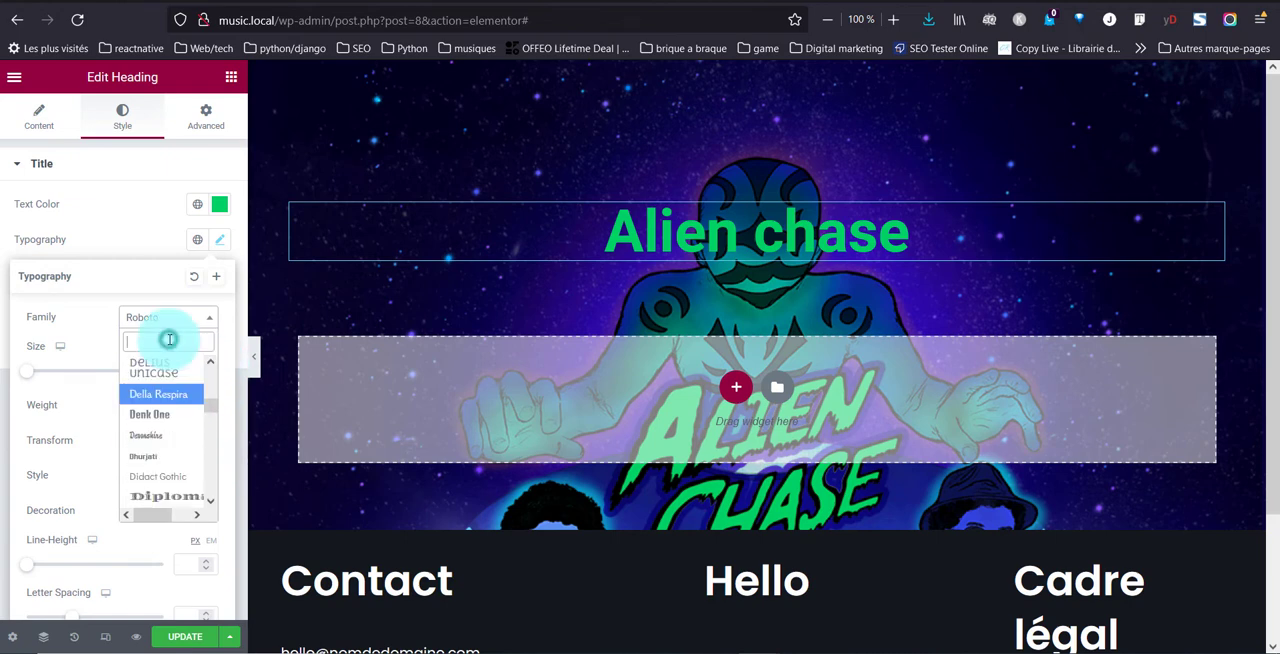
text(fre)
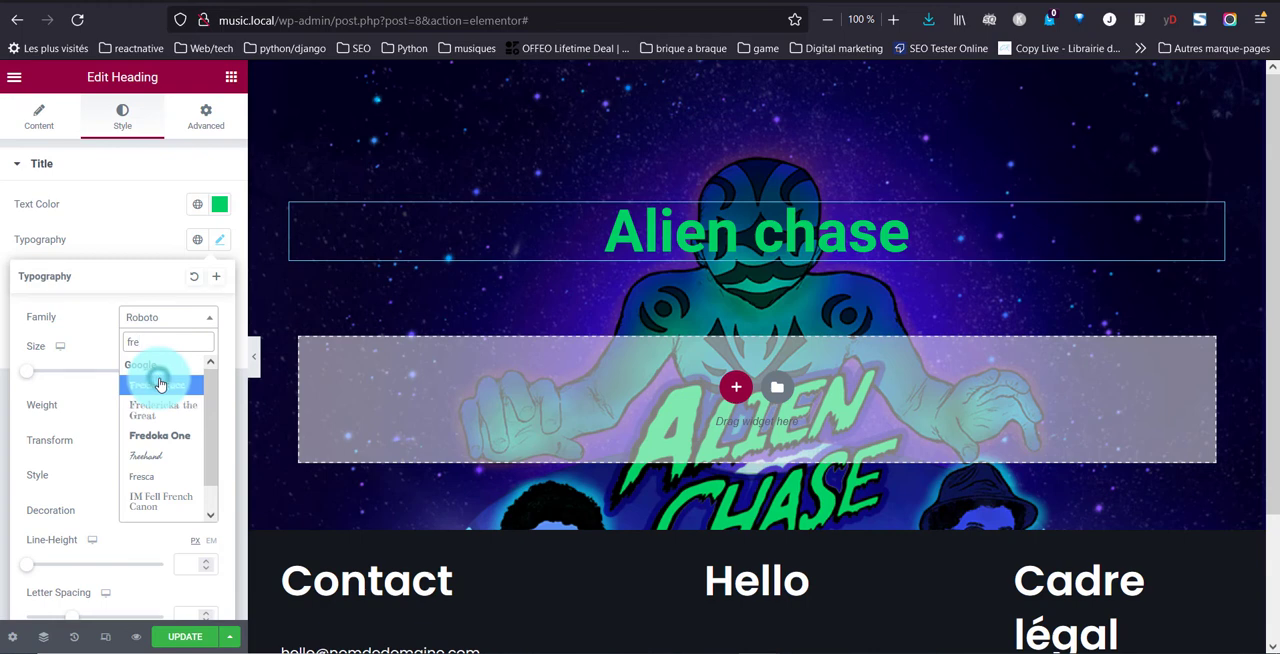
click(160, 384)
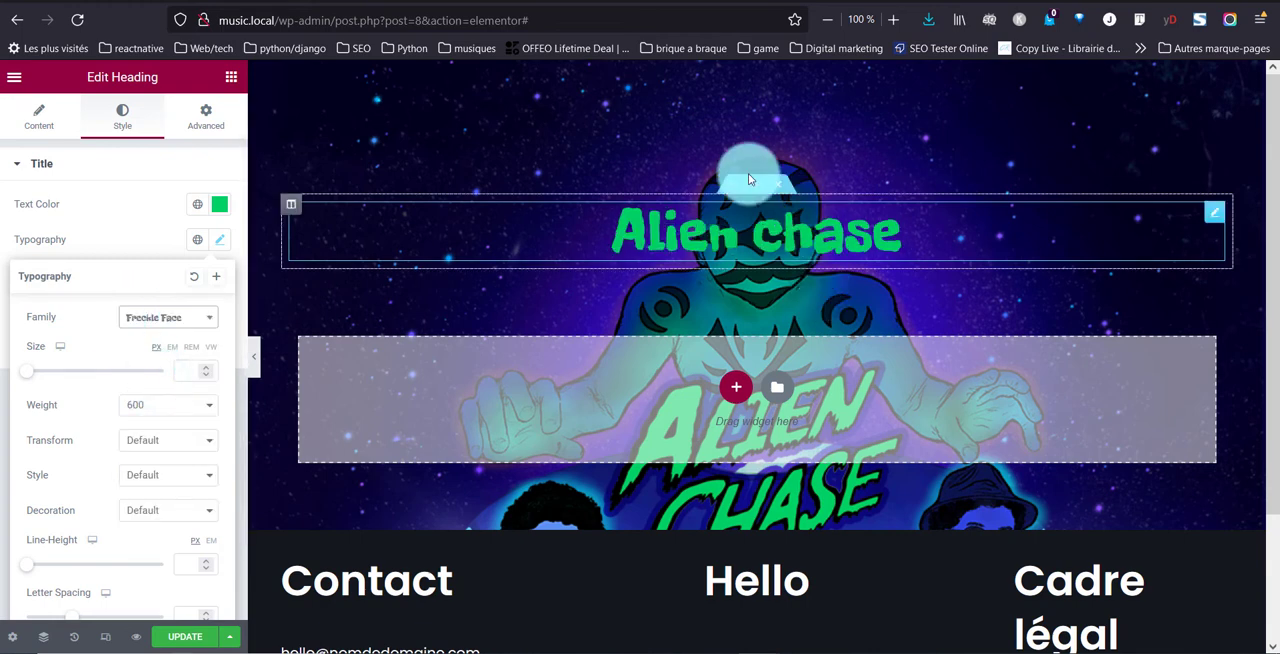
Set the heading's typography to weight 900, Uppercase transform and Italic style
click(157, 410)
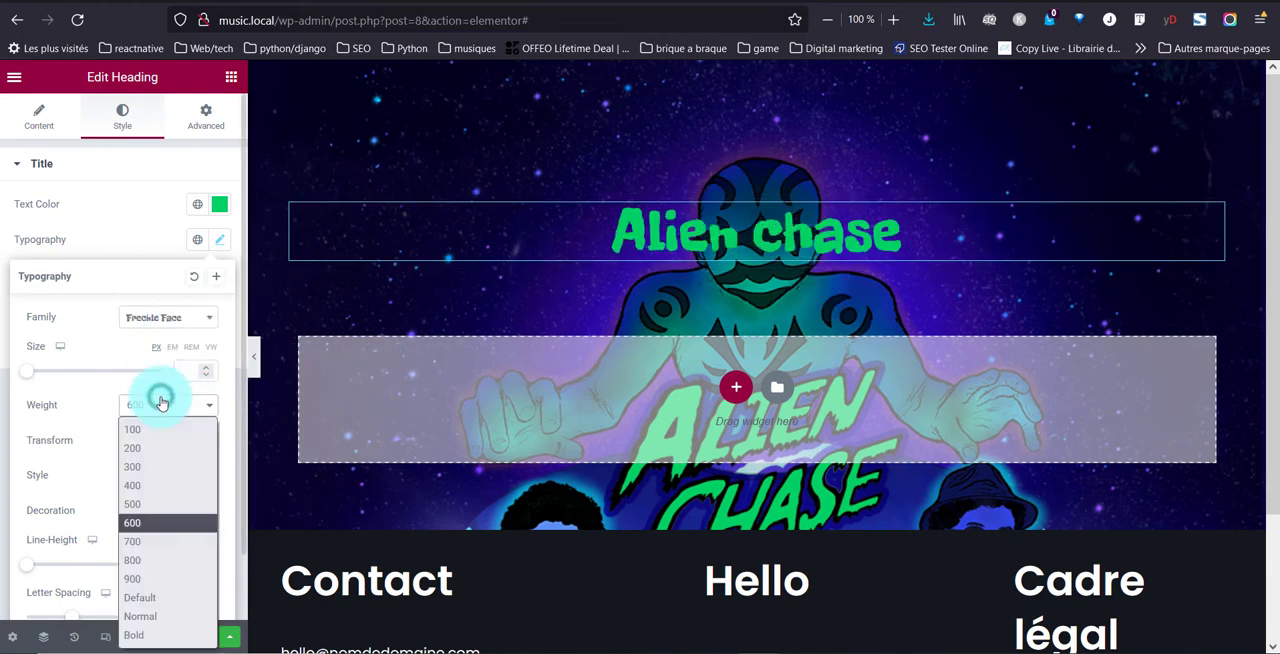
click(157, 577)
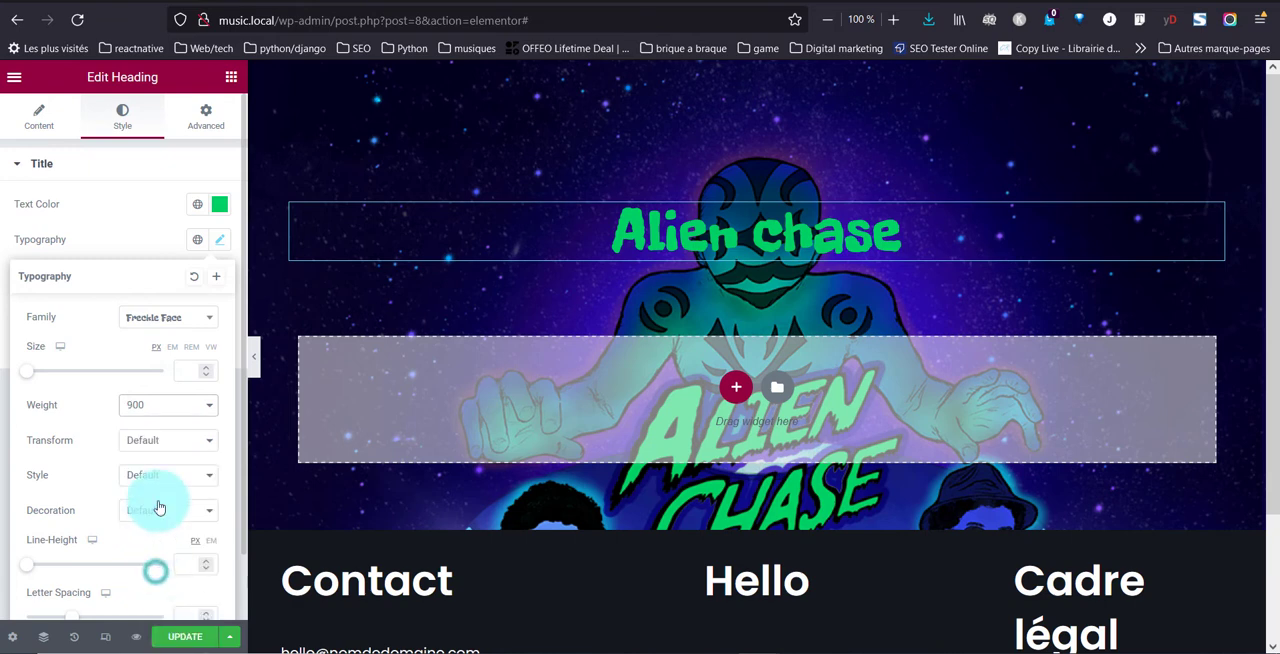
click(130, 444)
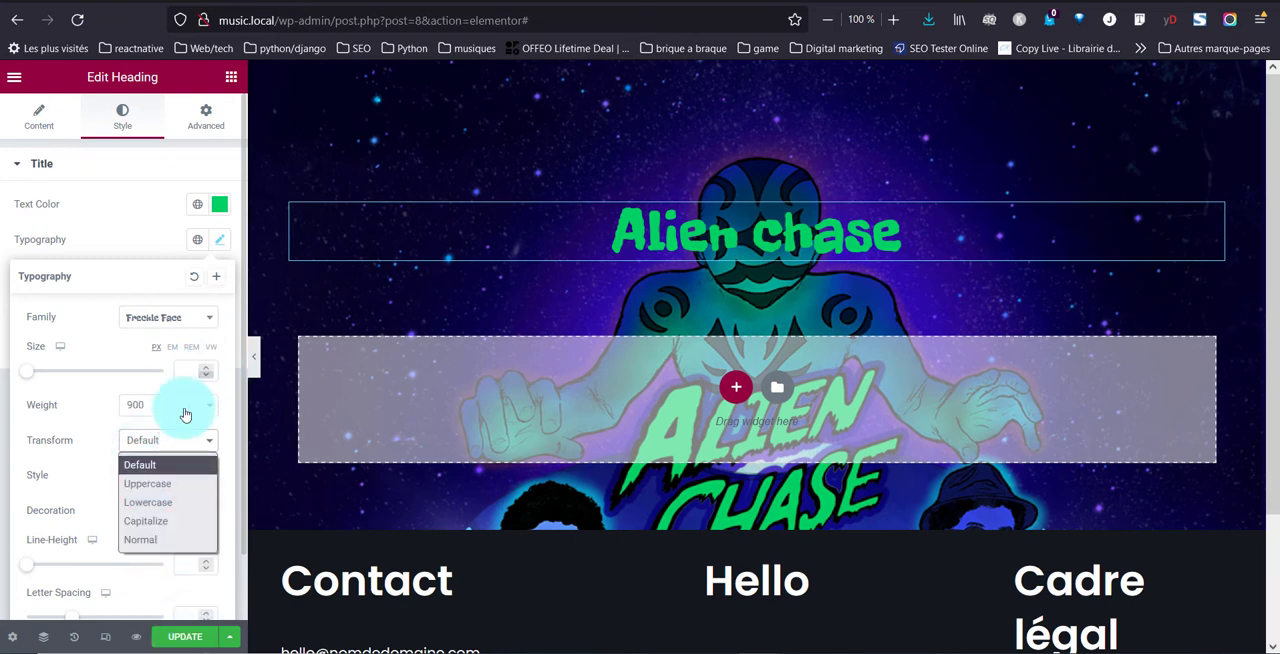
click(183, 484)
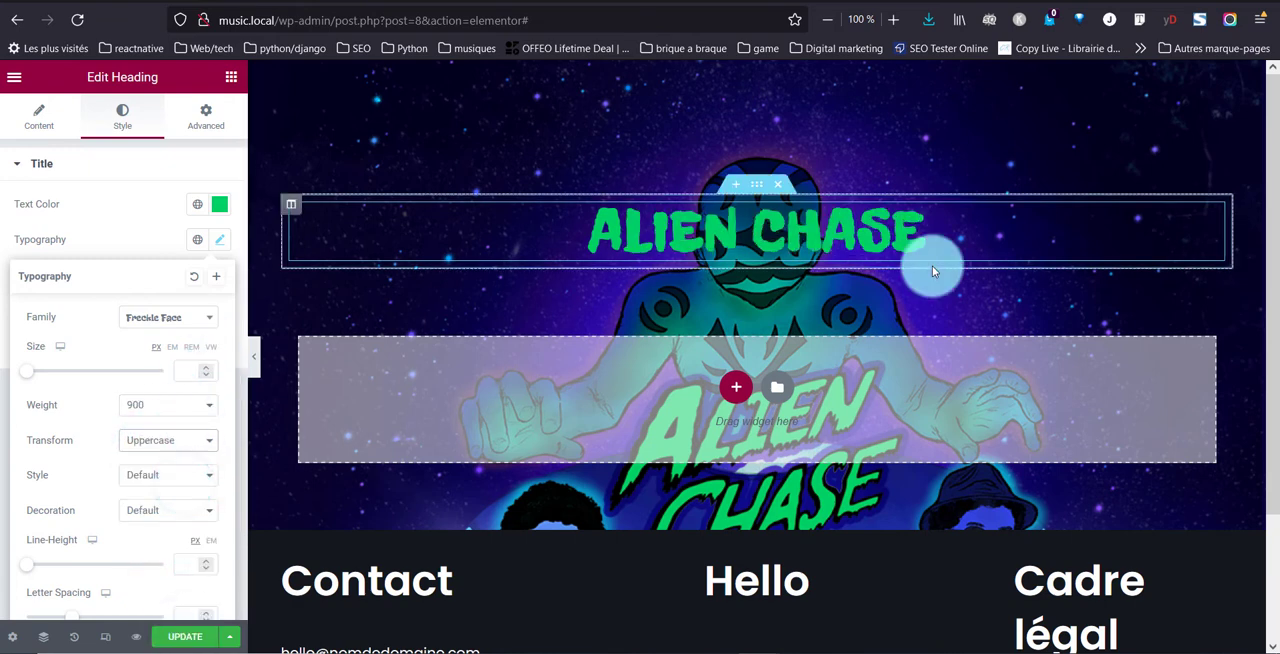
click(150, 480)
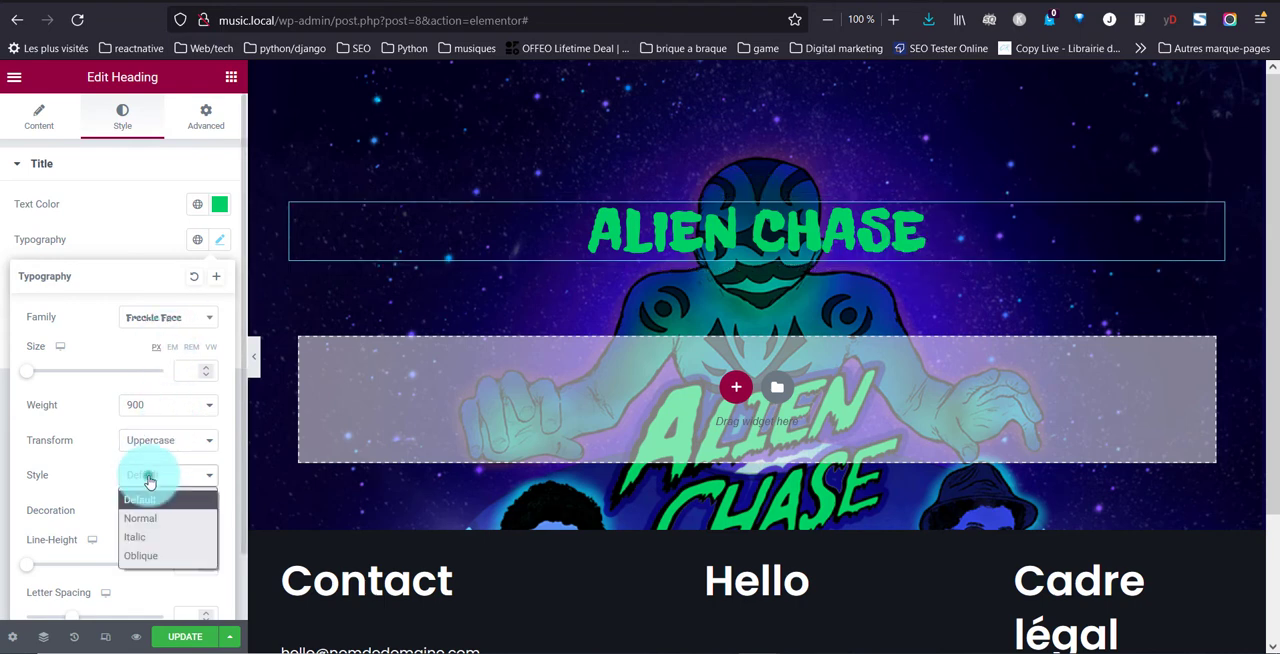
click(170, 538)
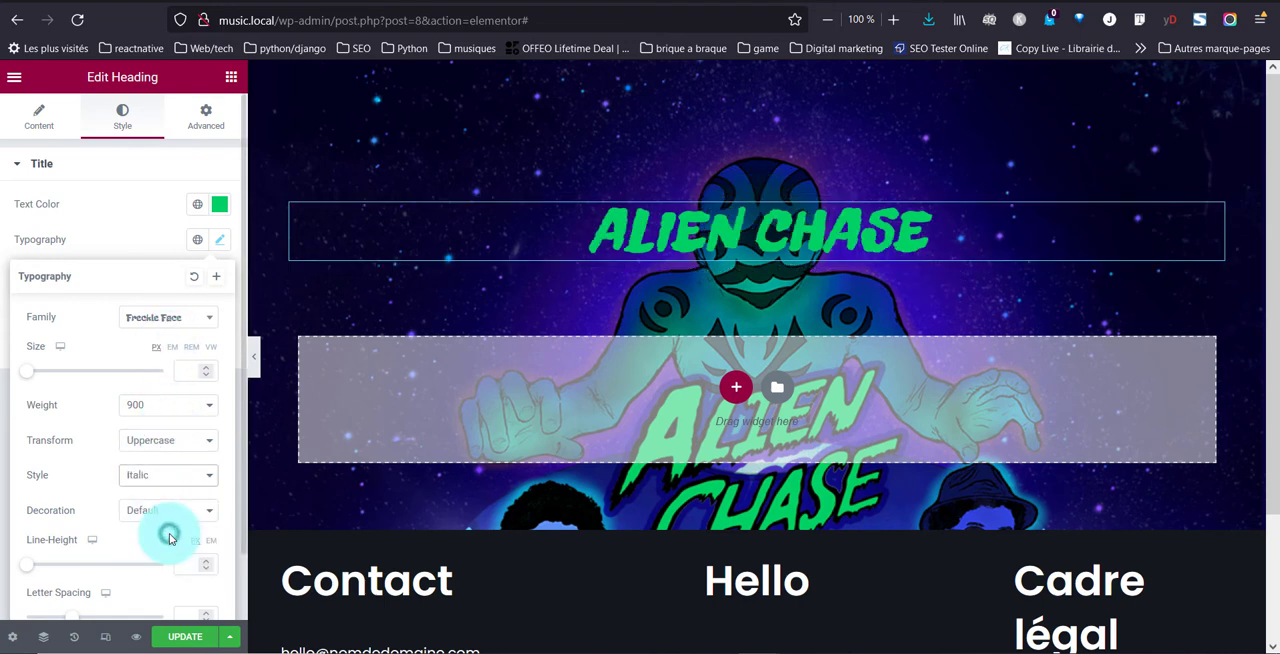
Set the heading's font size to 94 px
click(196, 366)
text(72)
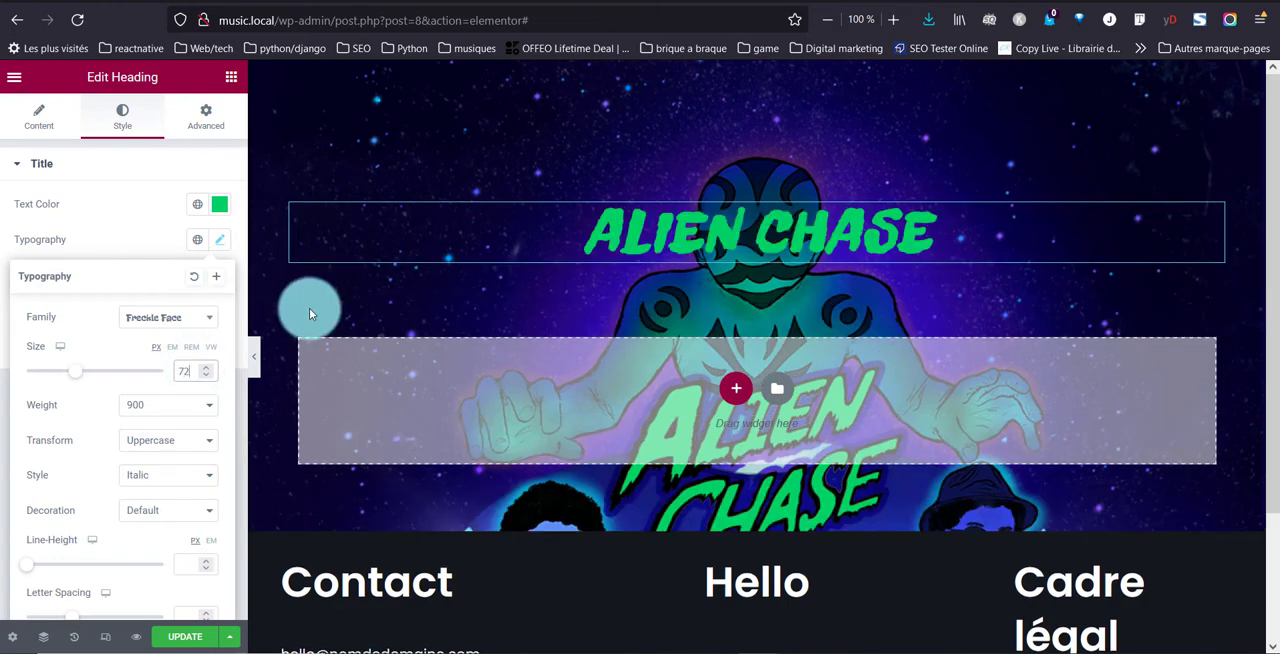
key(BackSpace)
key(BackSpace)
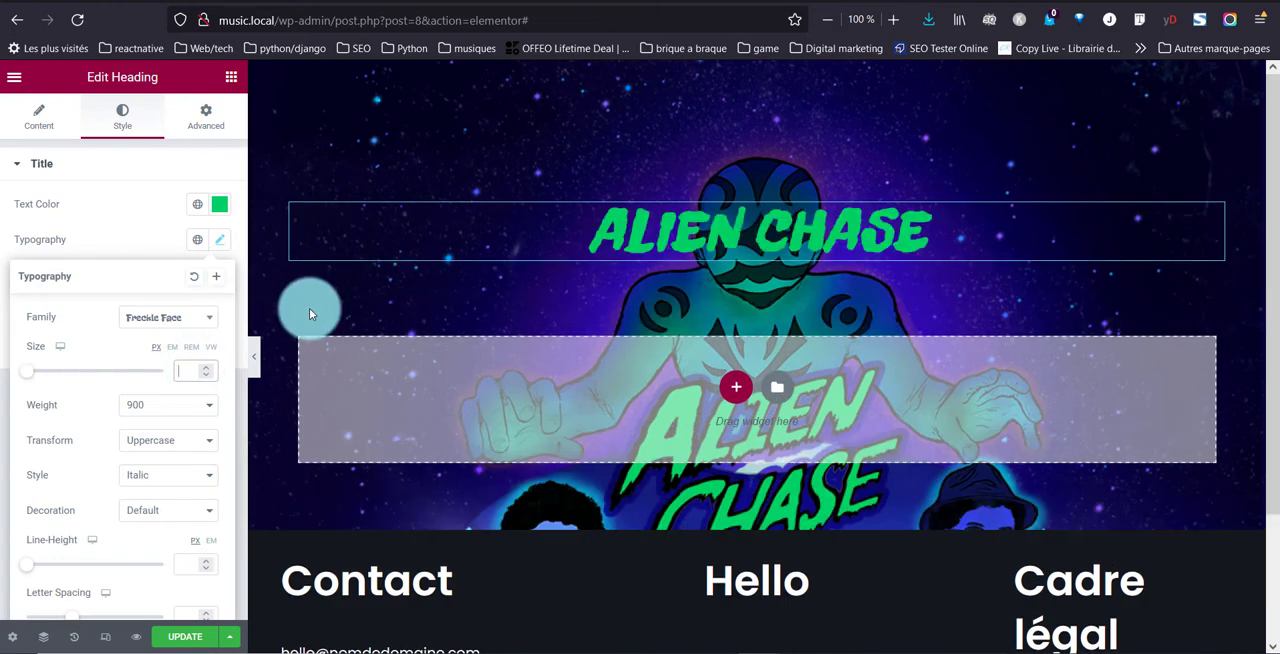
text(94)
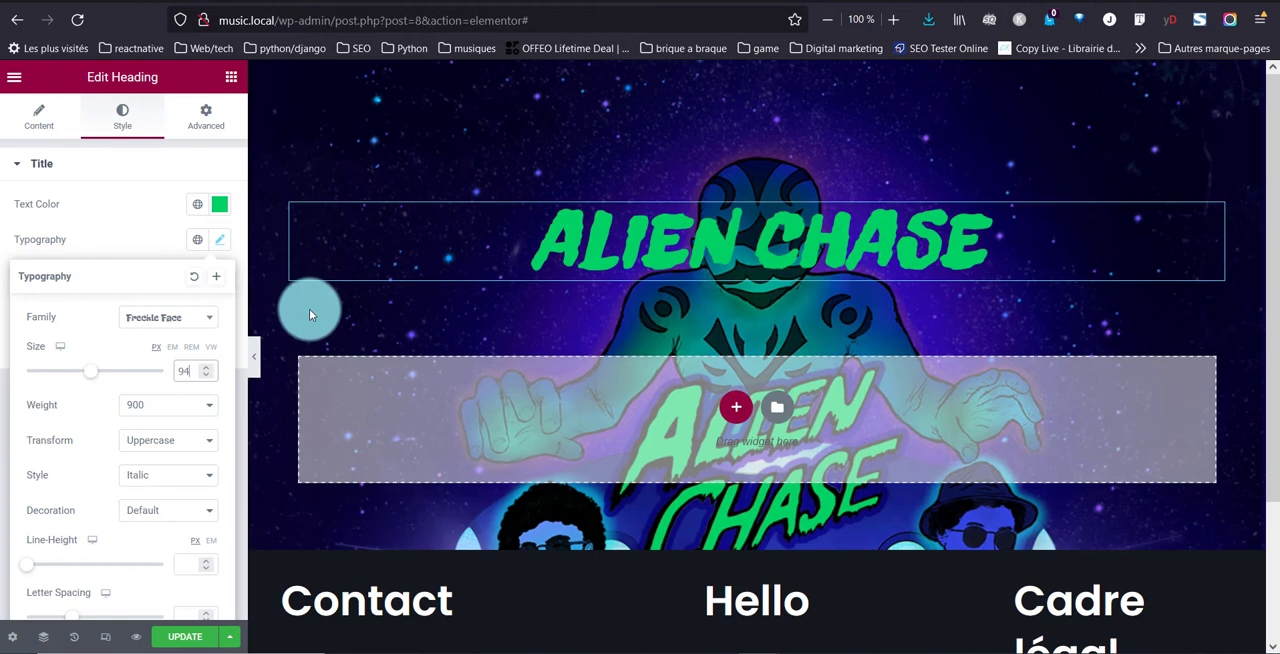
Try the Overline decoration on the heading and settle on Line Through
click(199, 518)
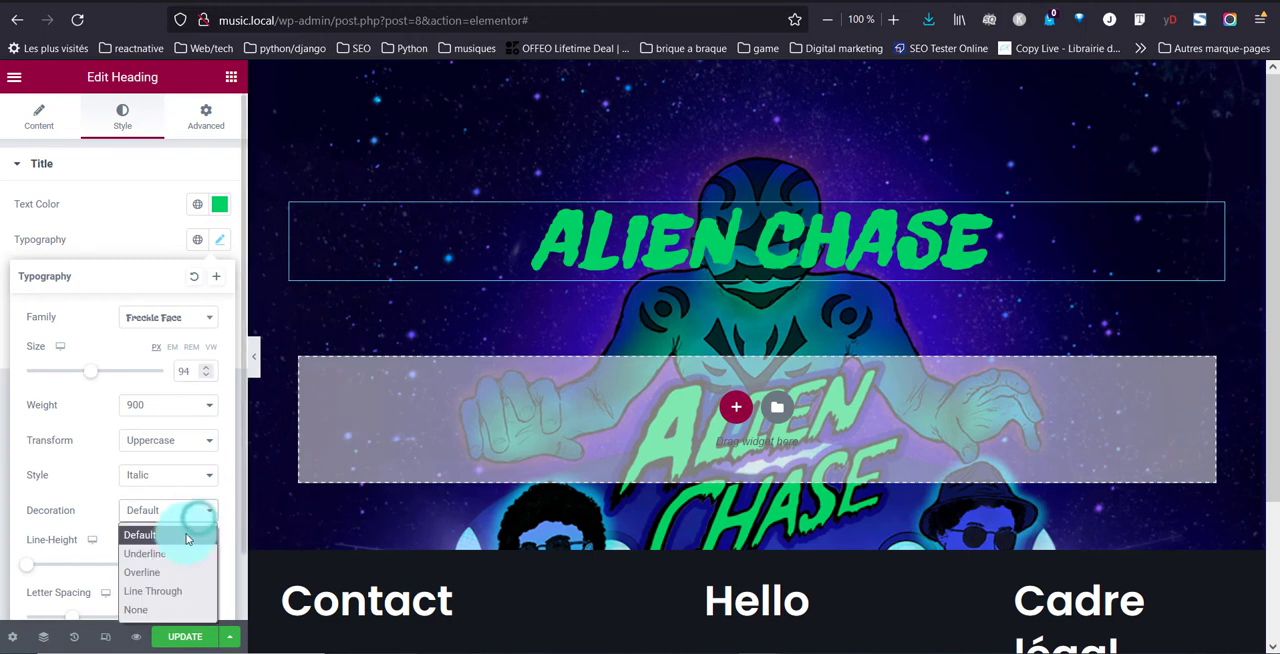
click(166, 572)
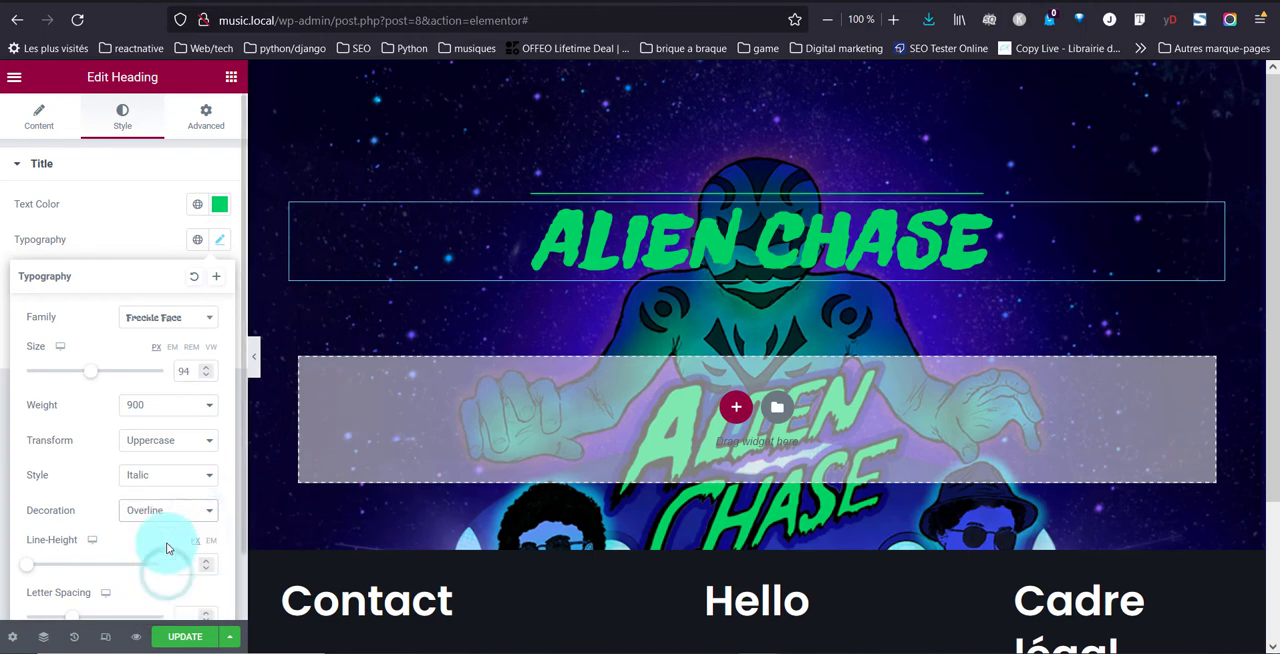
click(167, 516)
click(157, 588)
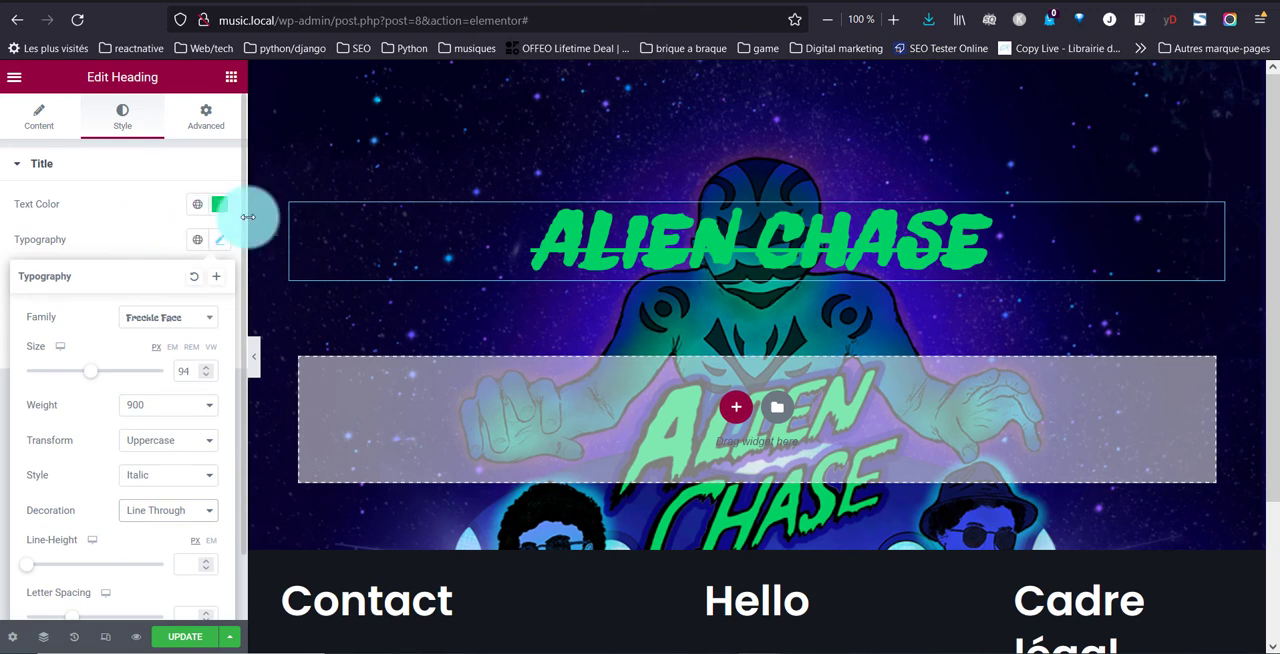
Apply the Fade In Right entrance animation to the "Alien chase" heading
click(204, 118)
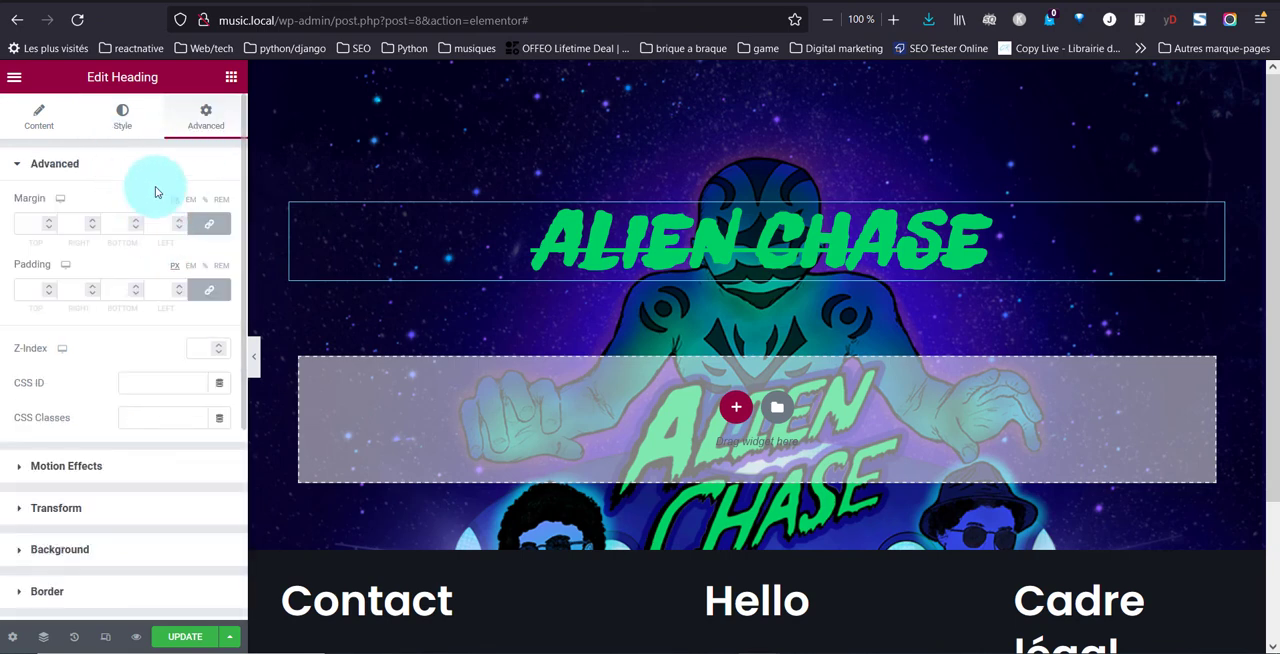
click(79, 470)
click(65, 263)
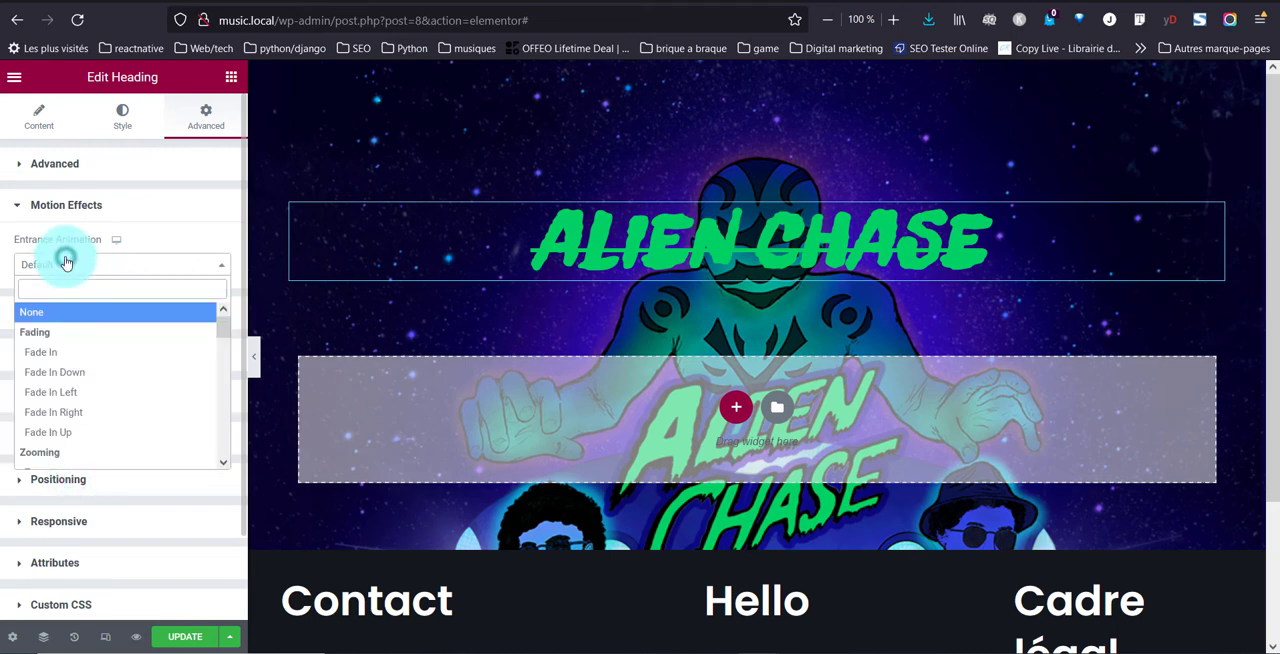
click(105, 413)
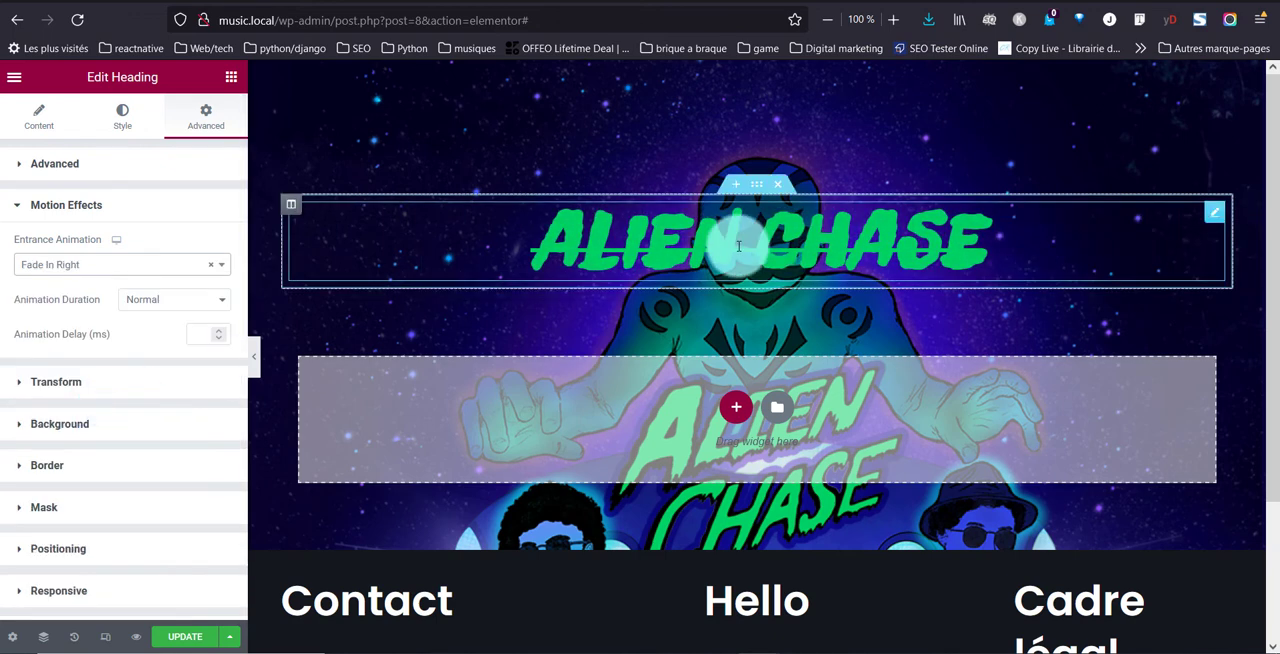
Duplicate the "Alien chase" heading within its column
right_click(1214, 208)
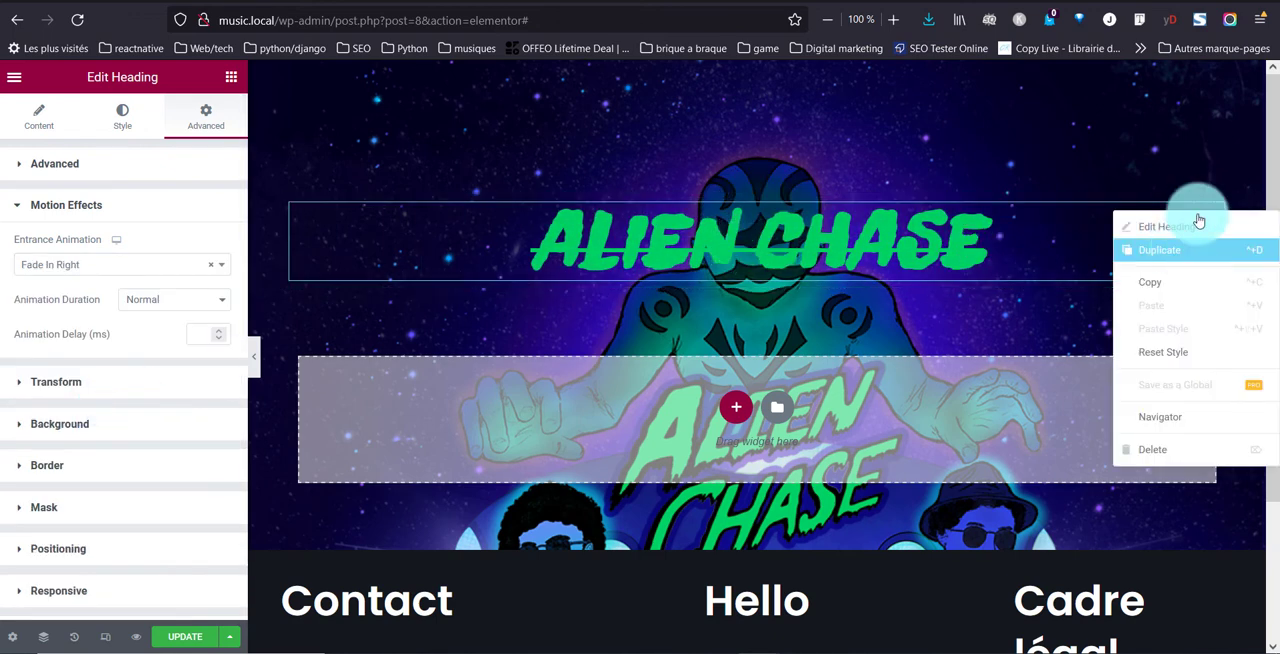
click(1186, 211)
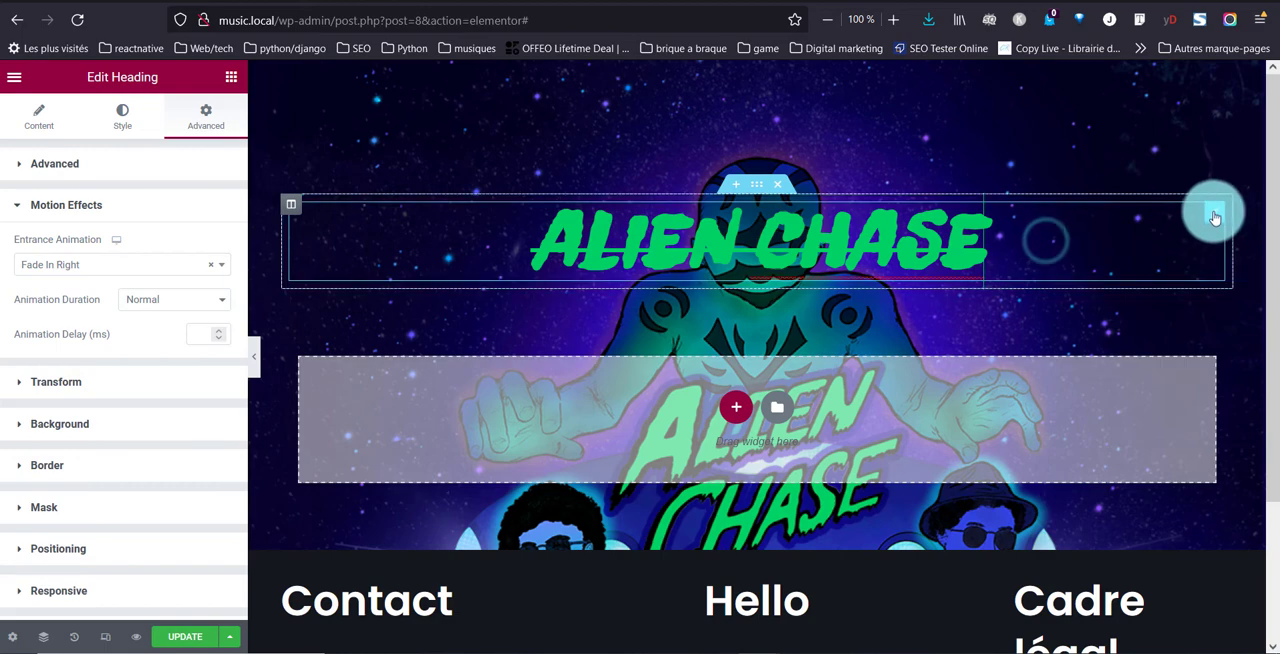
right_click(1214, 210)
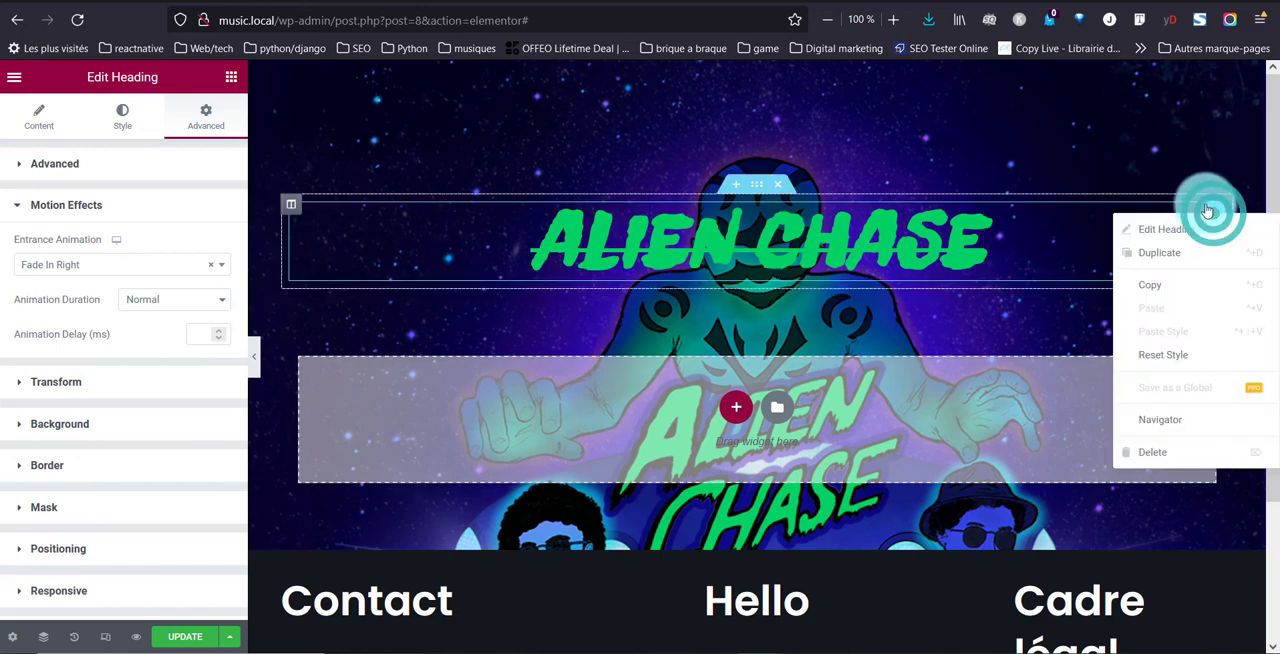
click(1182, 255)
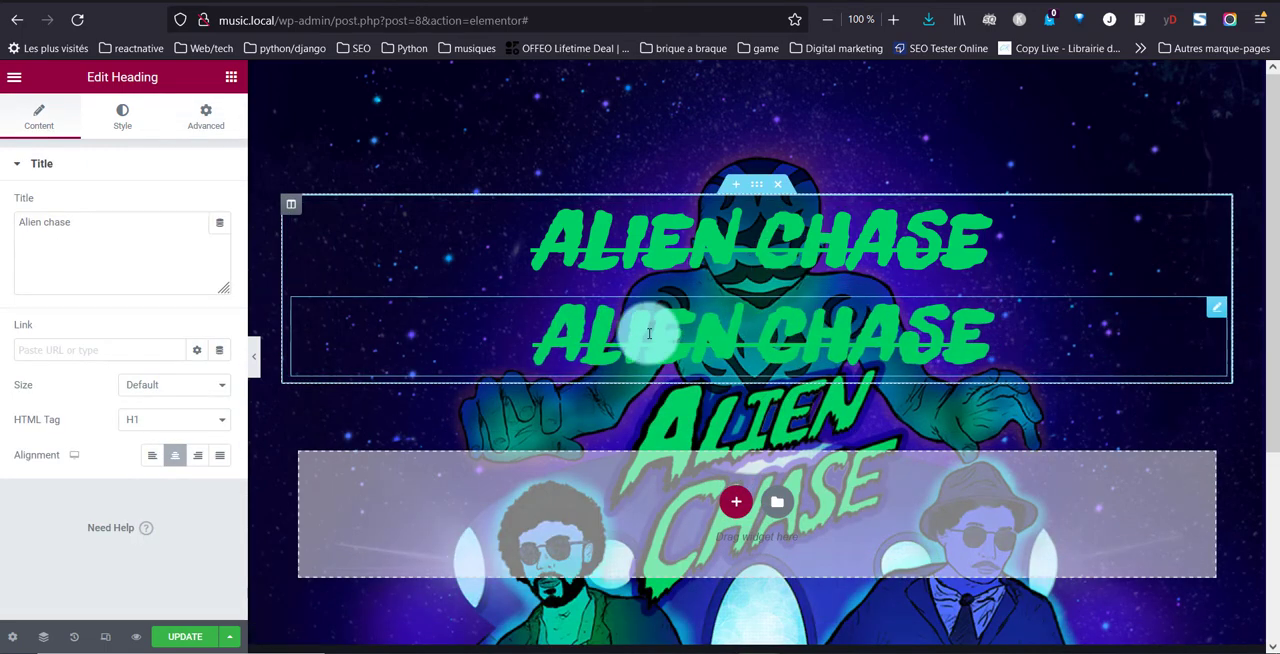
Change the duplicated heading's title to "New single available" and its HTML tag to H2
triple_click(98, 227)
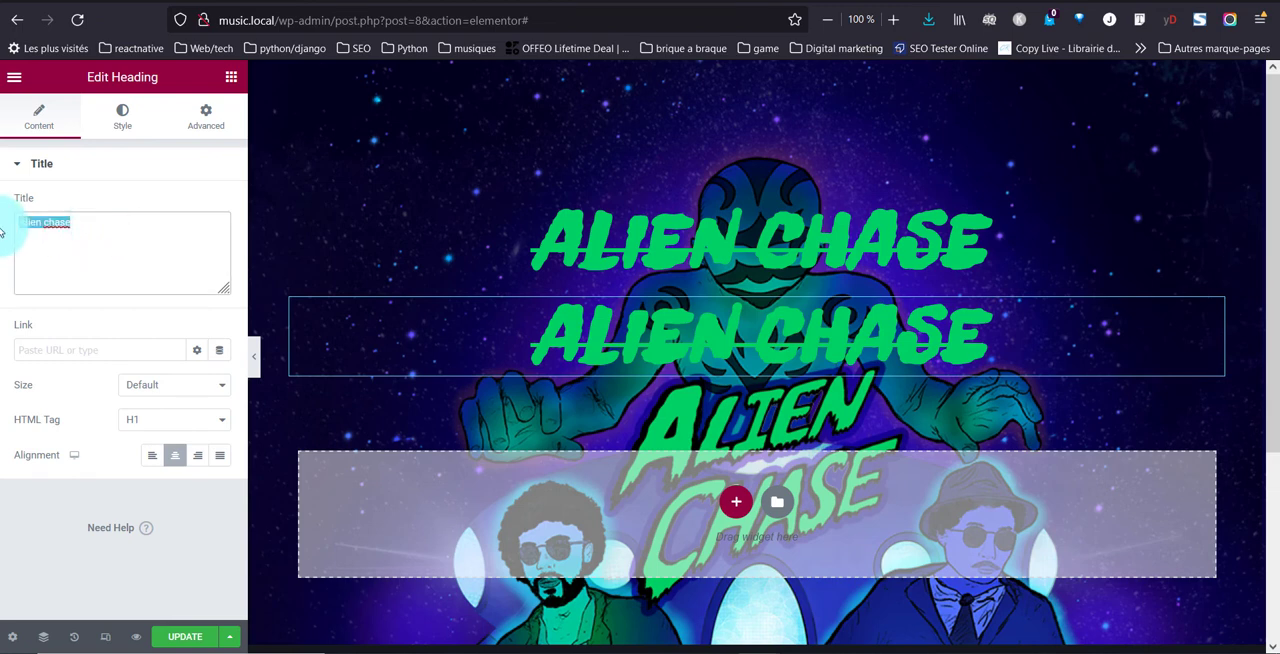
text(New)
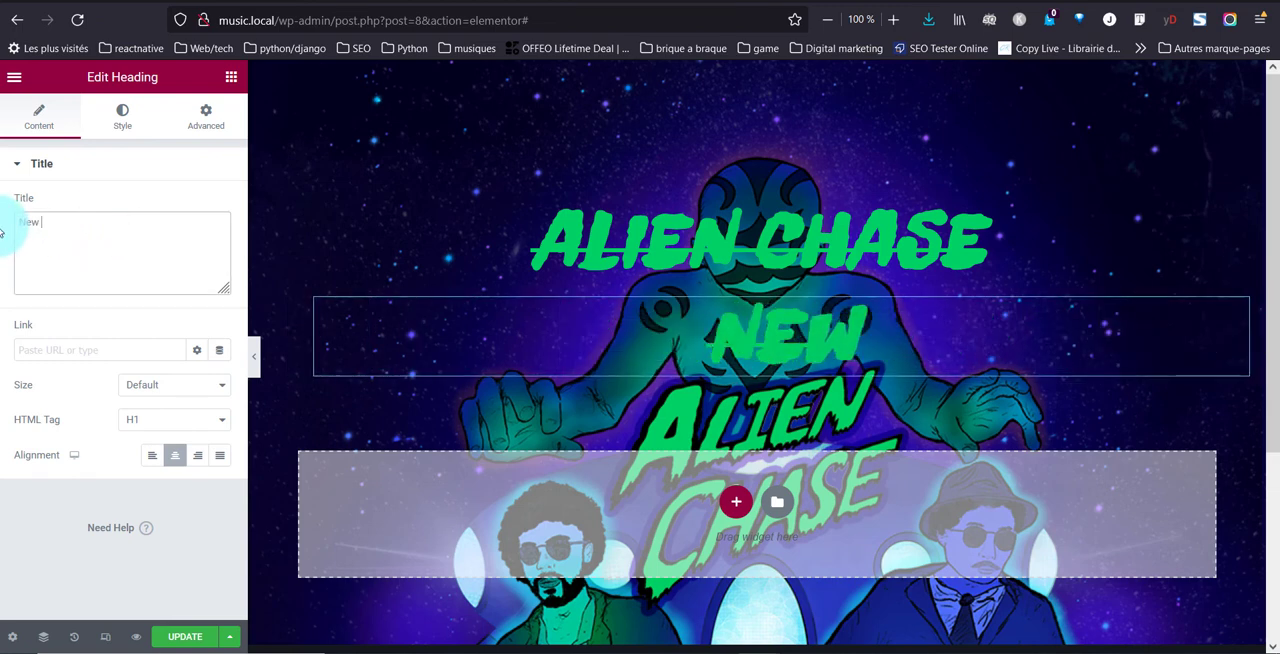
text( single)
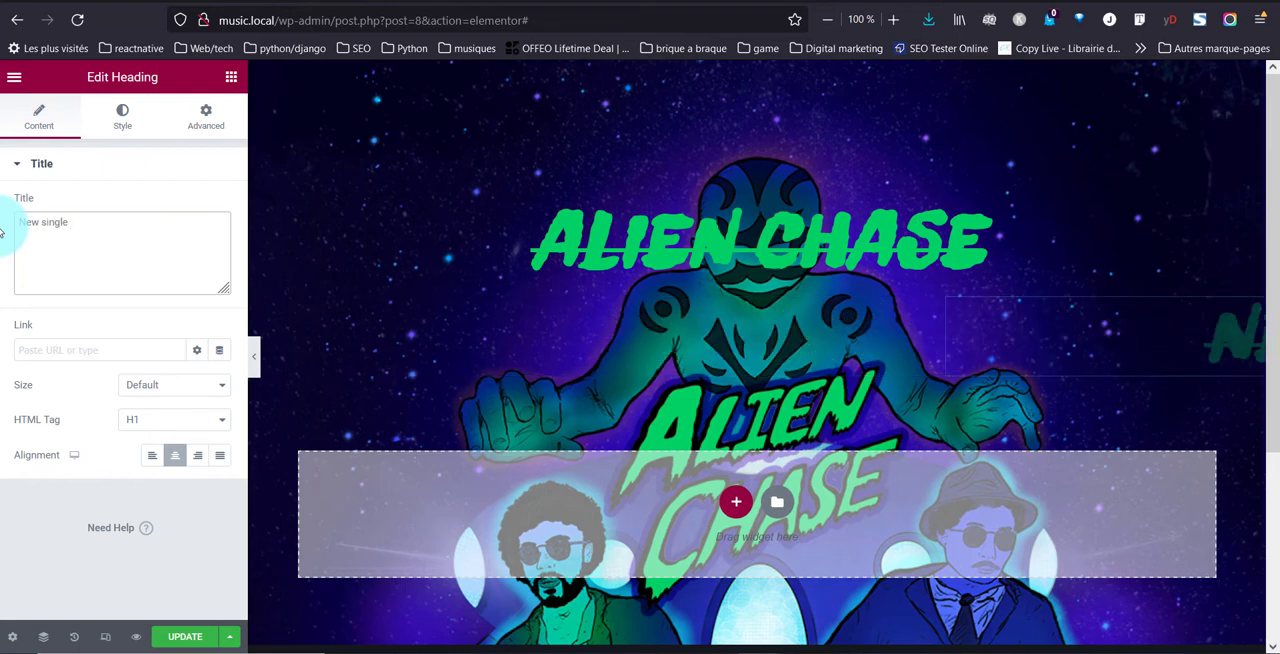
text( availab)
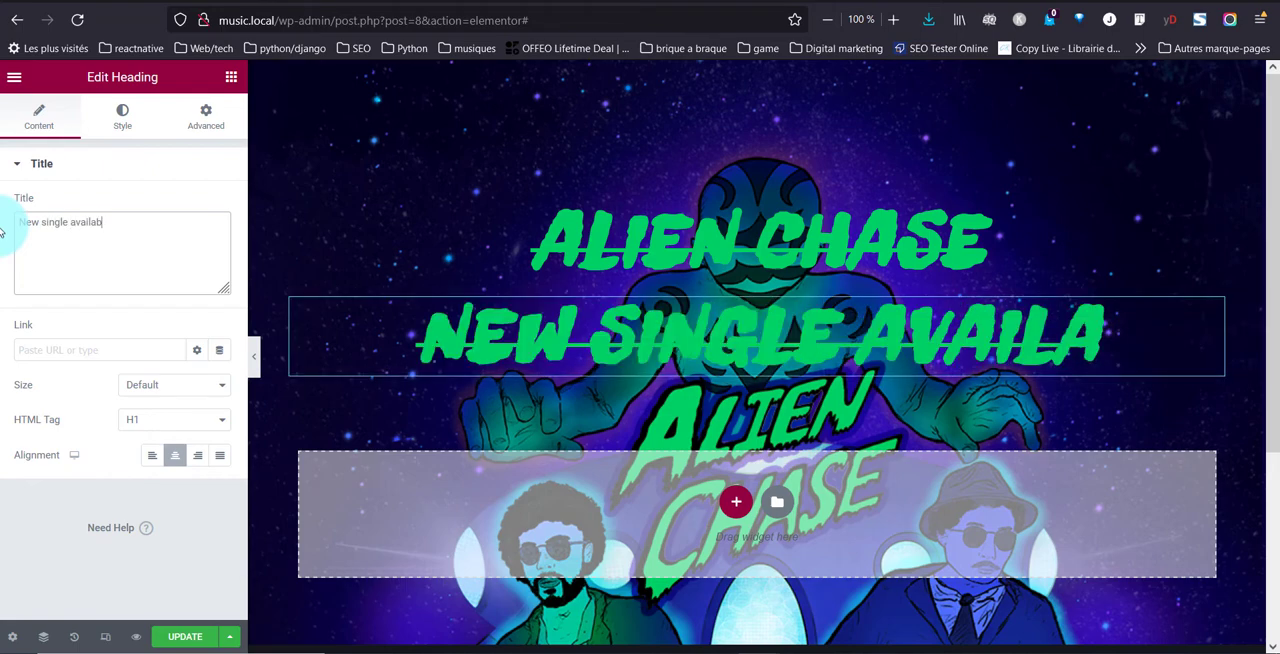
text(le)
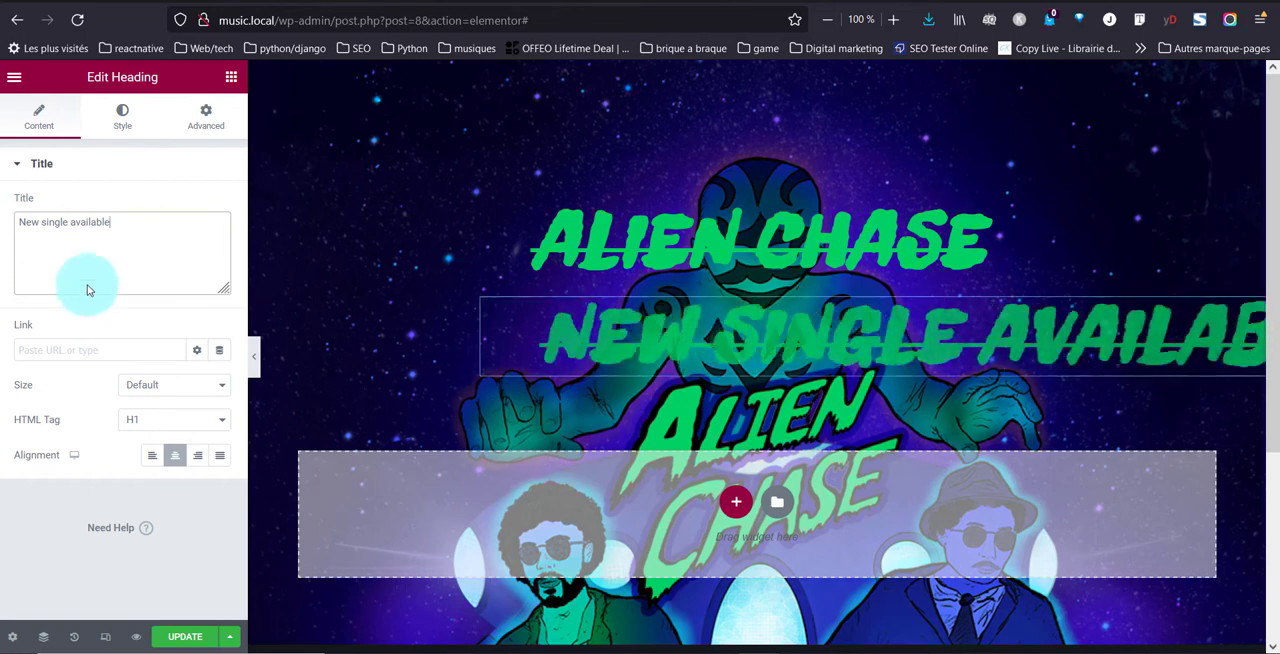
click(162, 419)
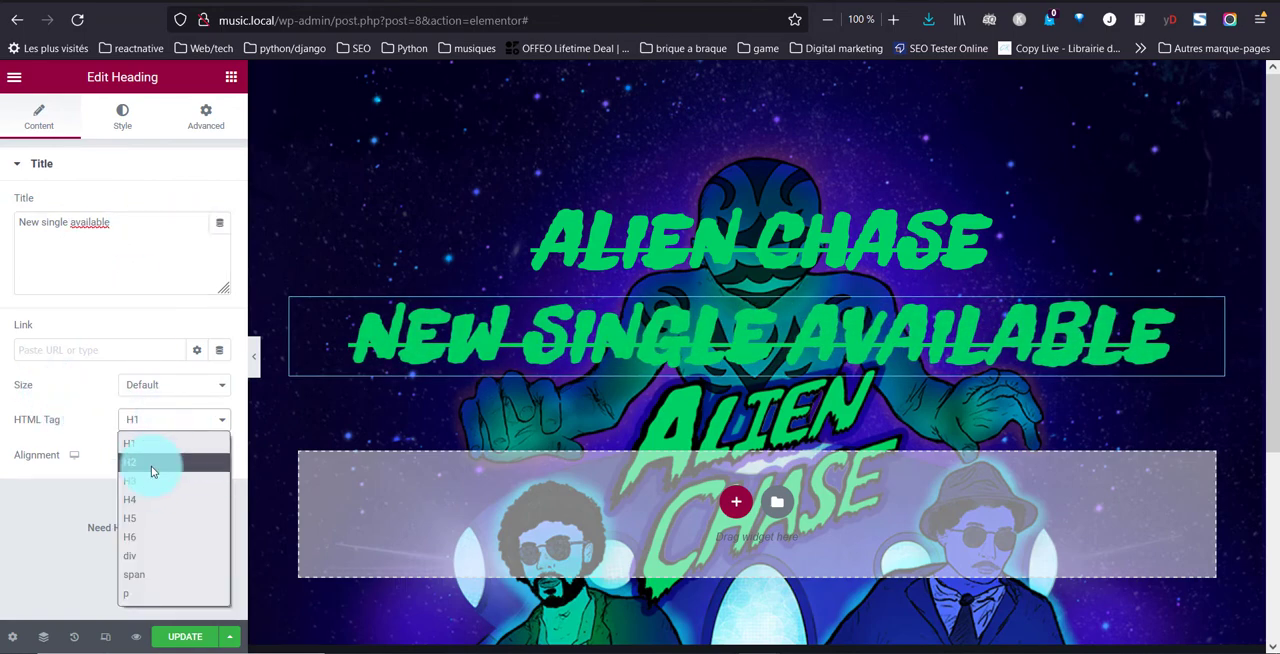
click(152, 463)
Set the "New single available" heading's text colour to the global white, Neve - Site Background
click(127, 136)
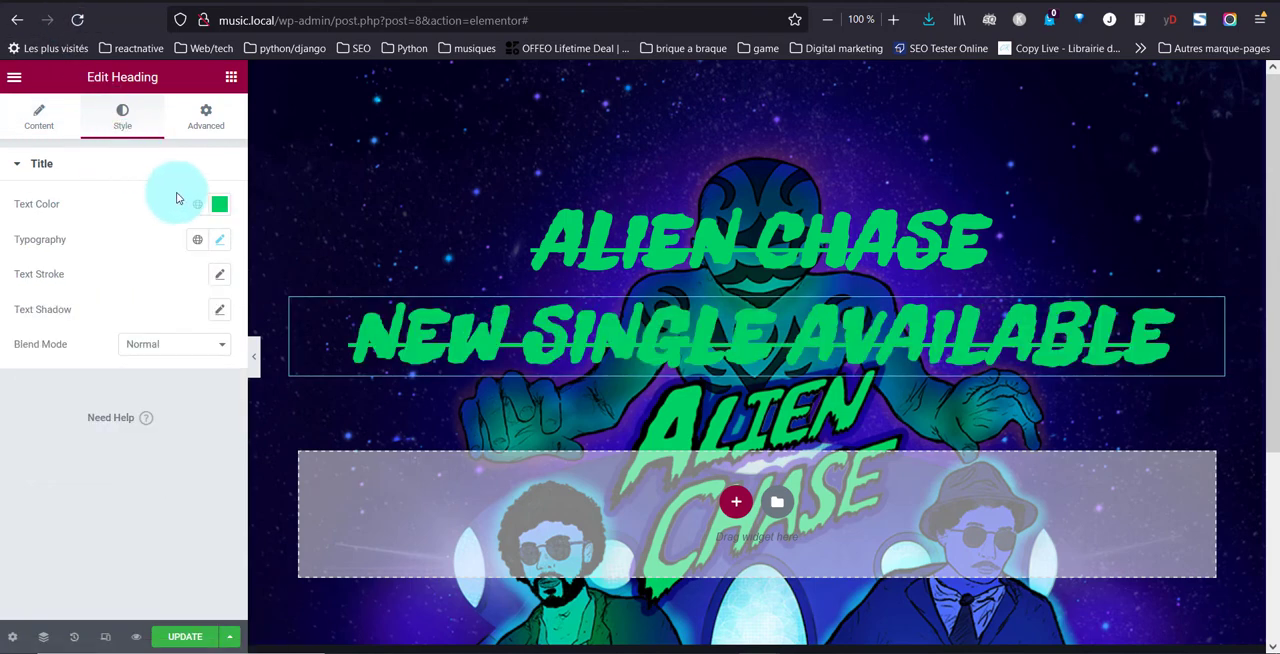
click(197, 206)
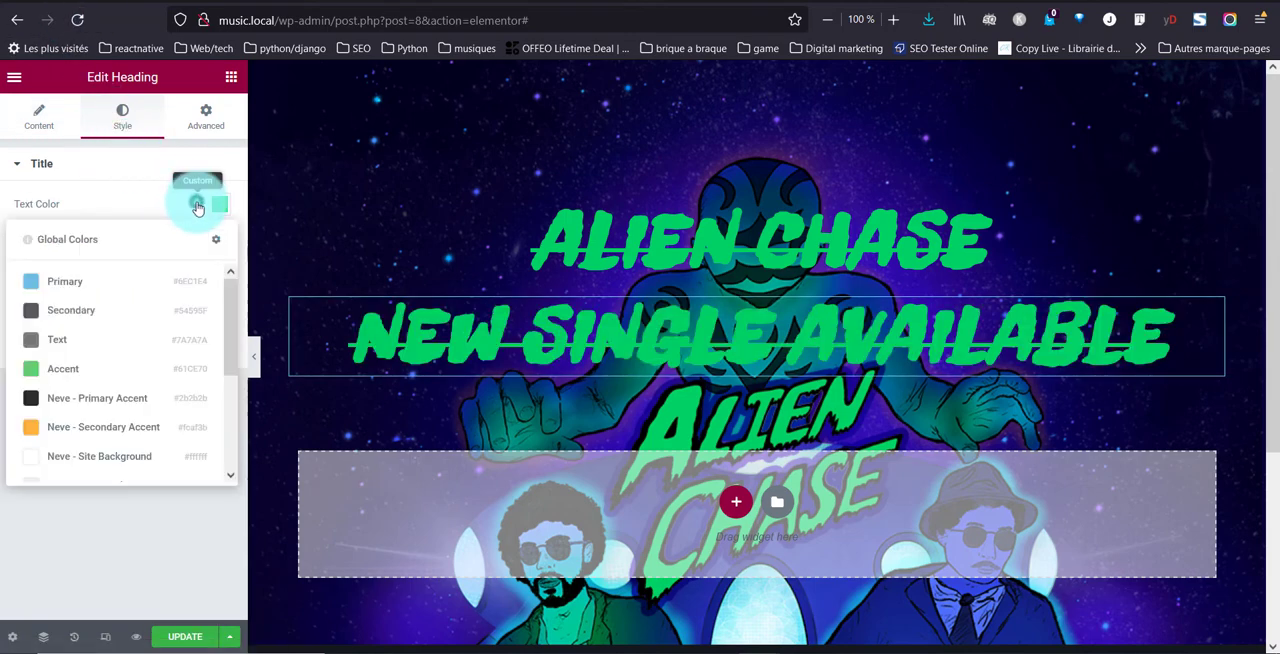
click(108, 455)
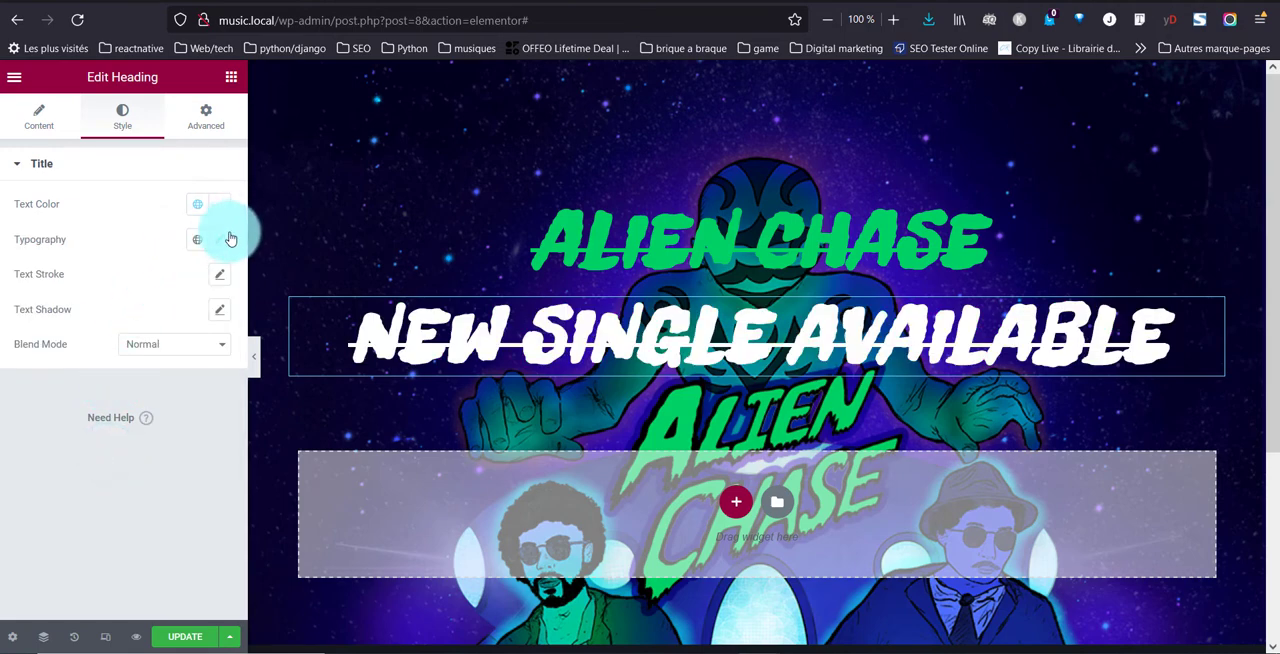
Set the "New single available" heading's font family to Poppins and its size to 36 px
click(225, 239)
click(163, 320)
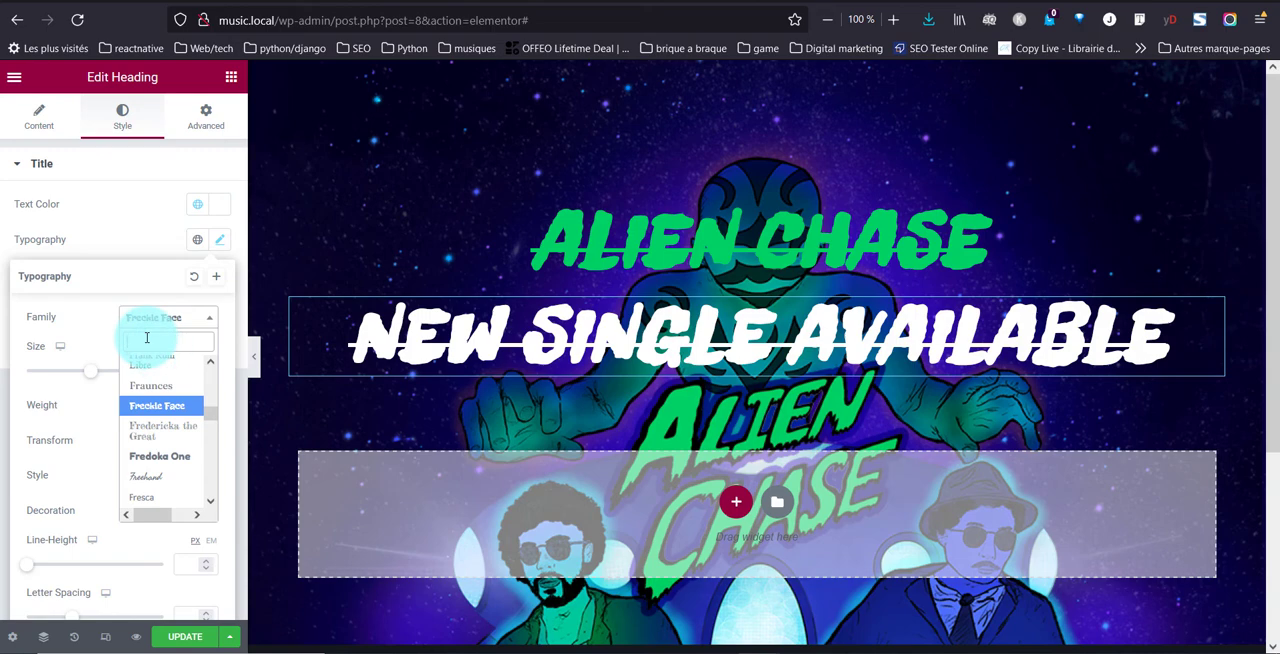
text(pop)
key(Down)
key(Return)
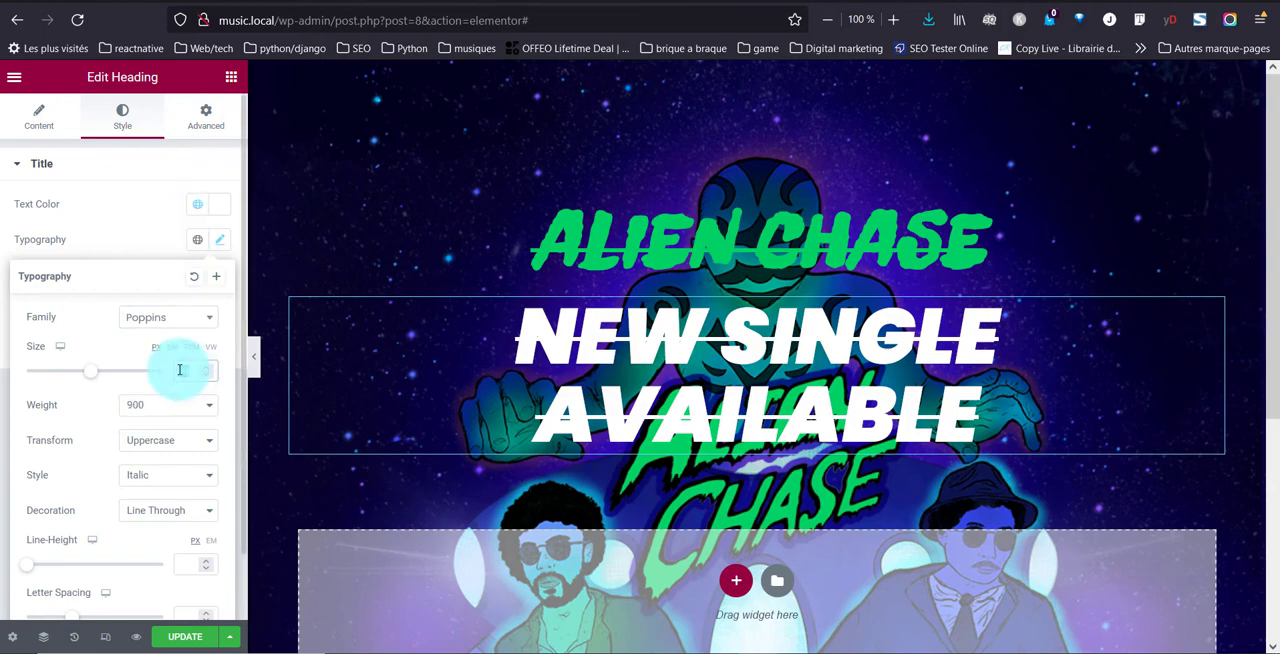
text(36)
Try weight 600 on the "New single available" heading, settle on 700, and keep the Uppercase transform
click(170, 405)
click(153, 525)
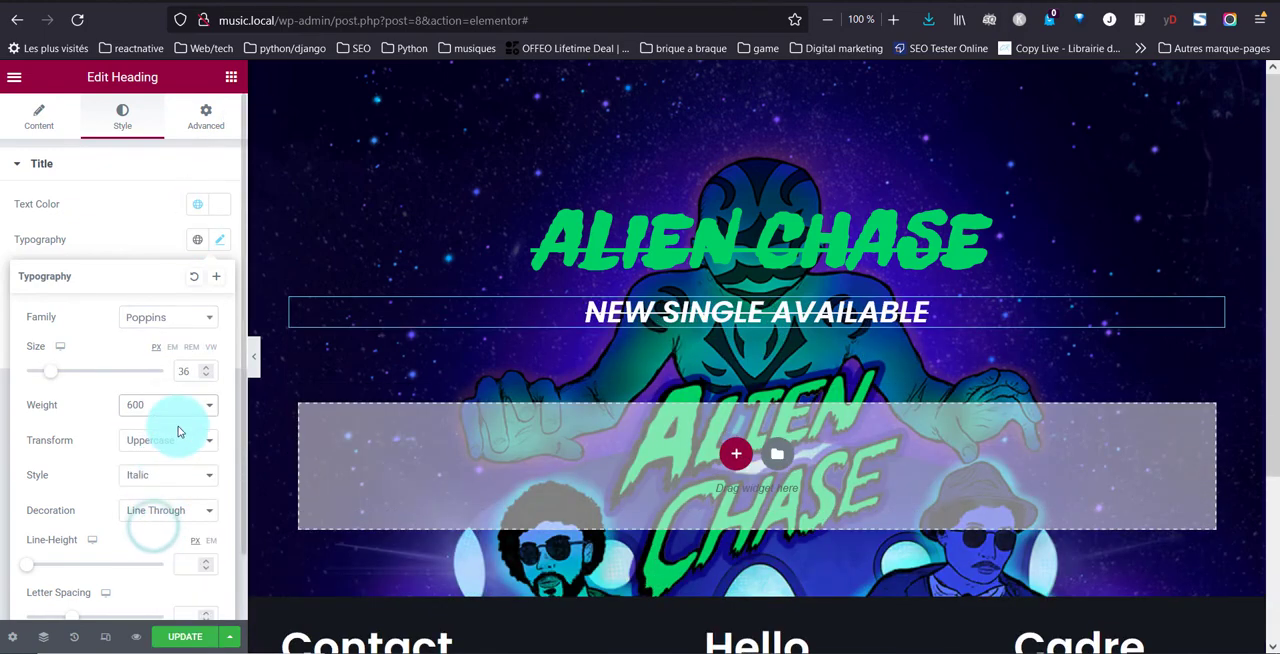
click(176, 405)
click(148, 543)
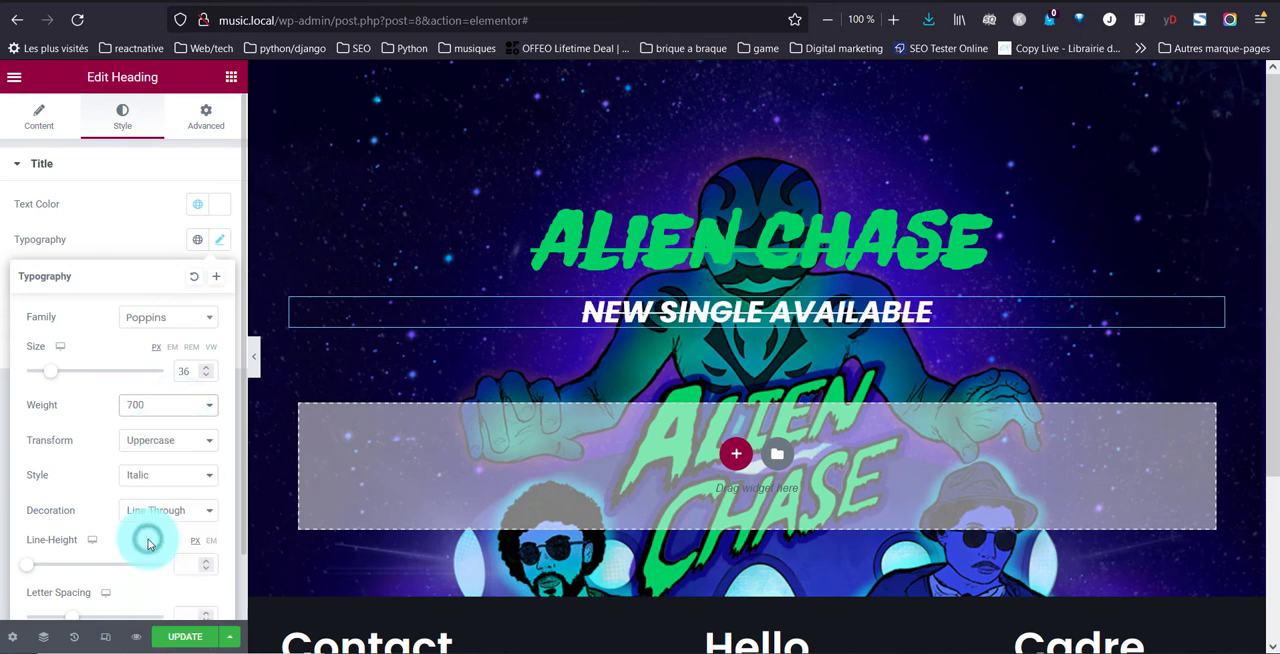
click(150, 441)
click(153, 449)
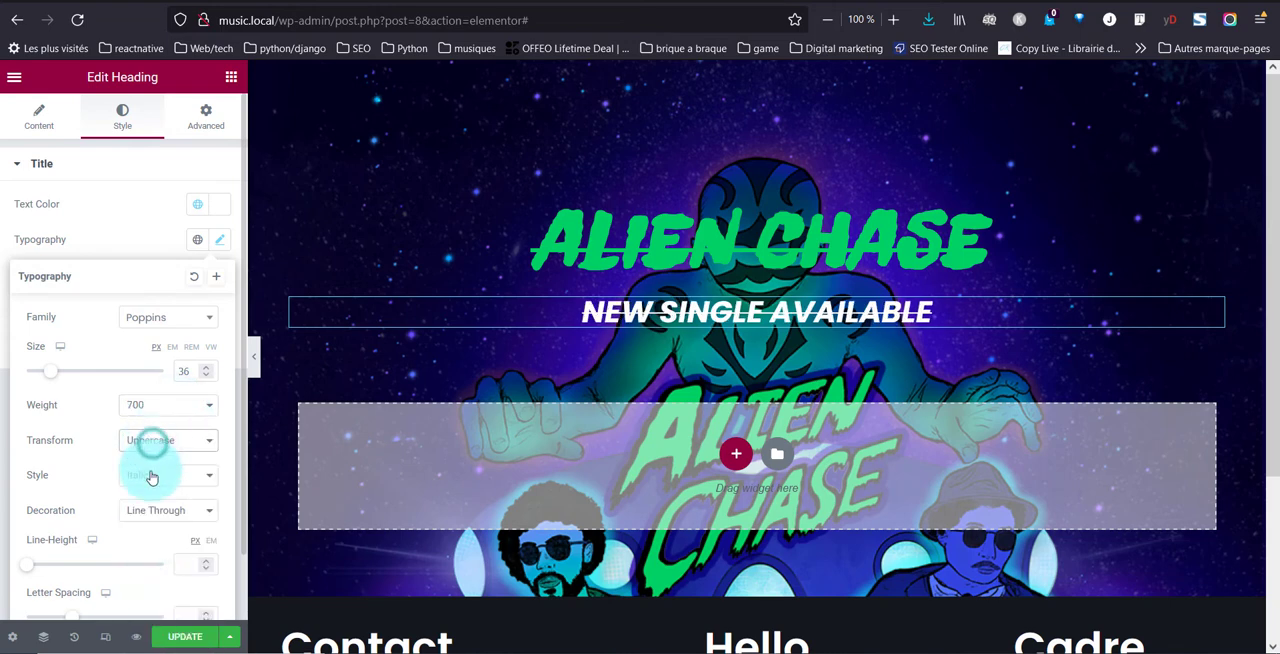
Reset the "New single available" heading's font style and text decoration to Default
click(151, 476)
click(146, 499)
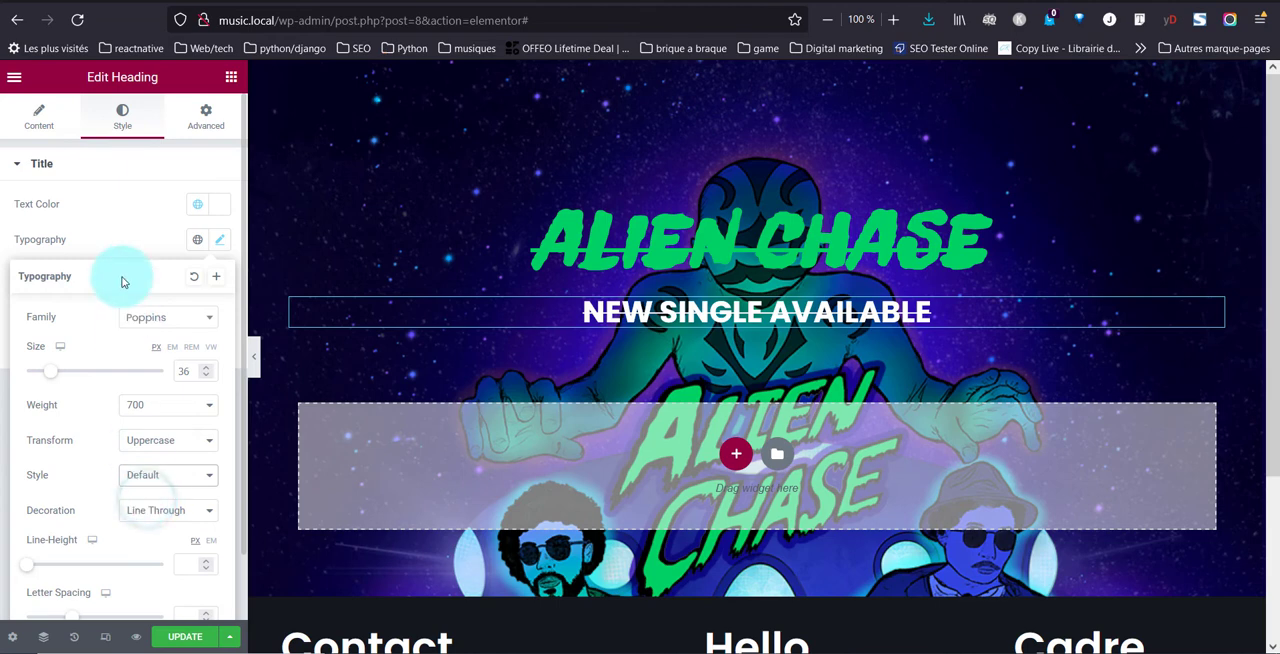
click(134, 520)
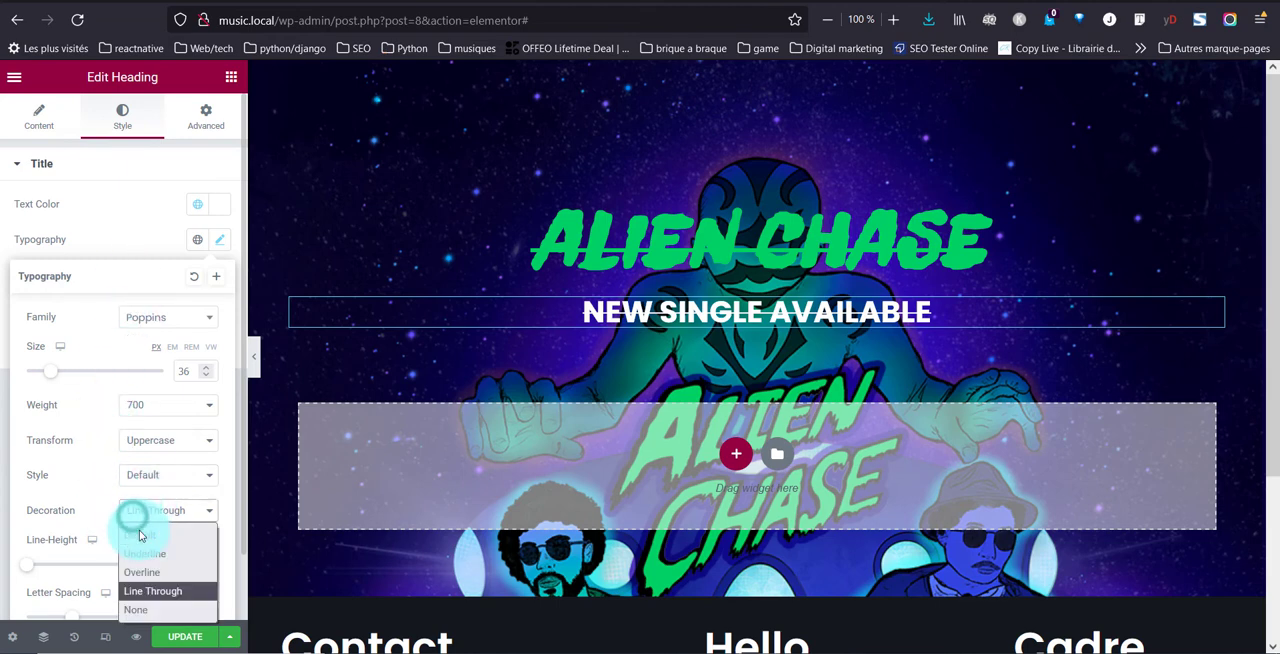
click(141, 534)
Reduce the "New single available" heading's font size to 28 px
click(200, 120)
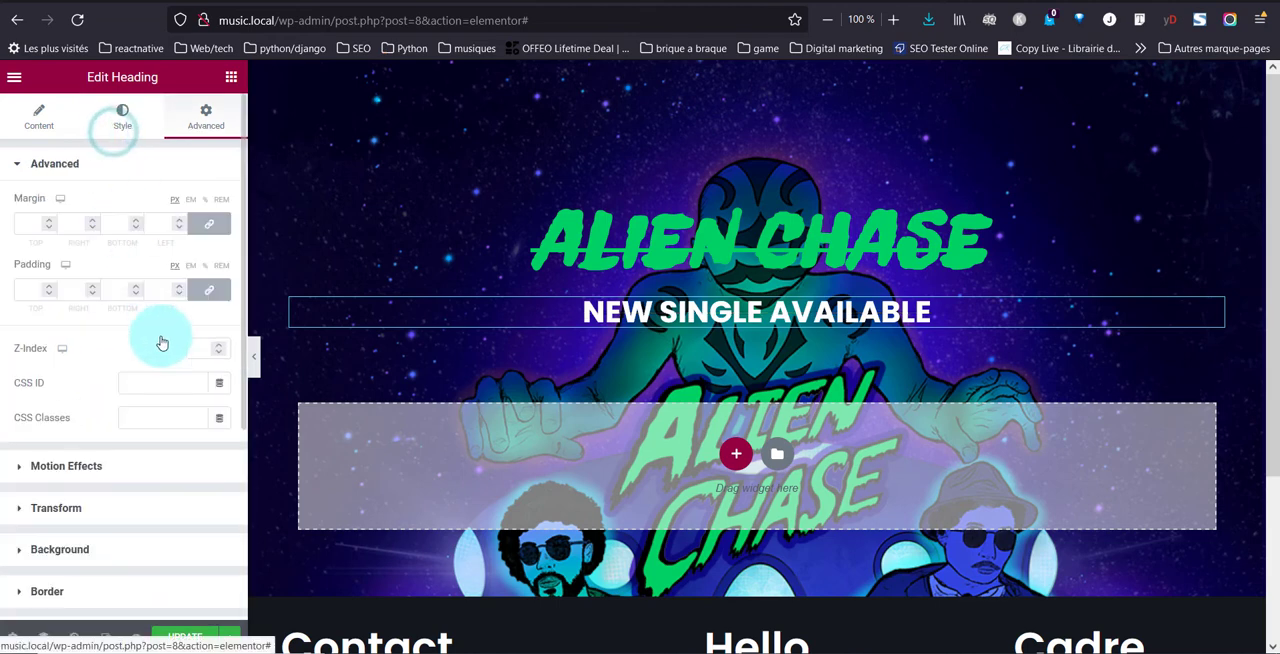
click(118, 120)
click(218, 275)
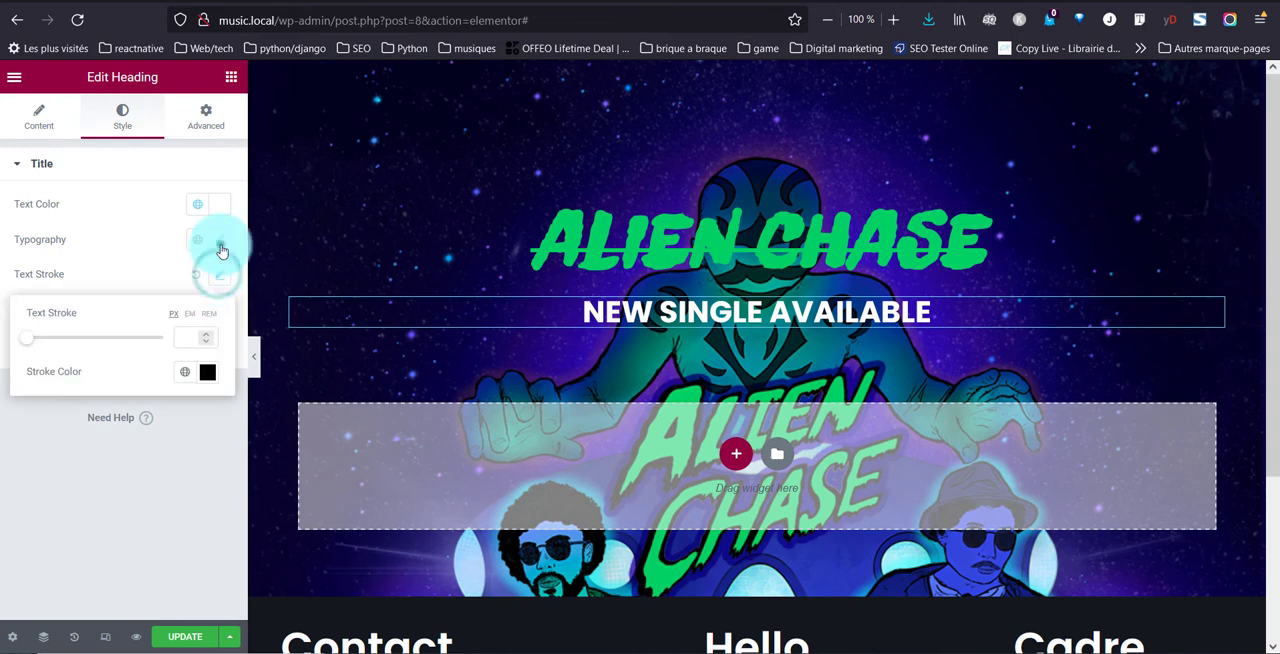
click(221, 243)
click(134, 274)
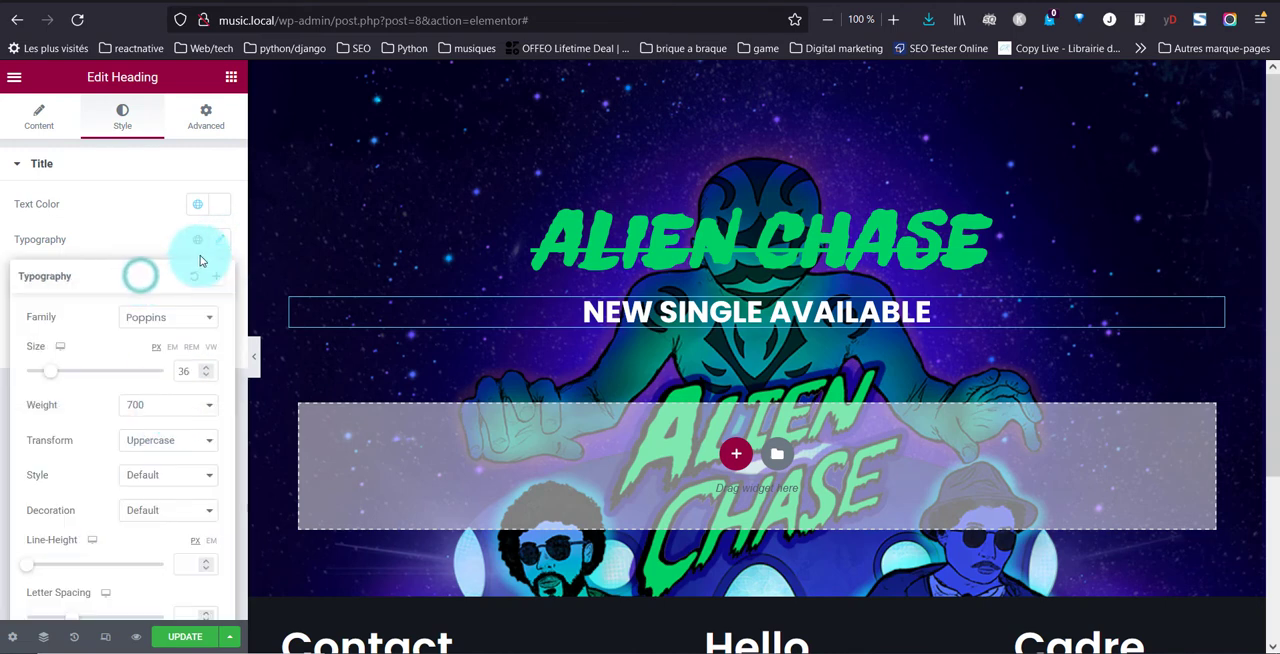
click(185, 368)
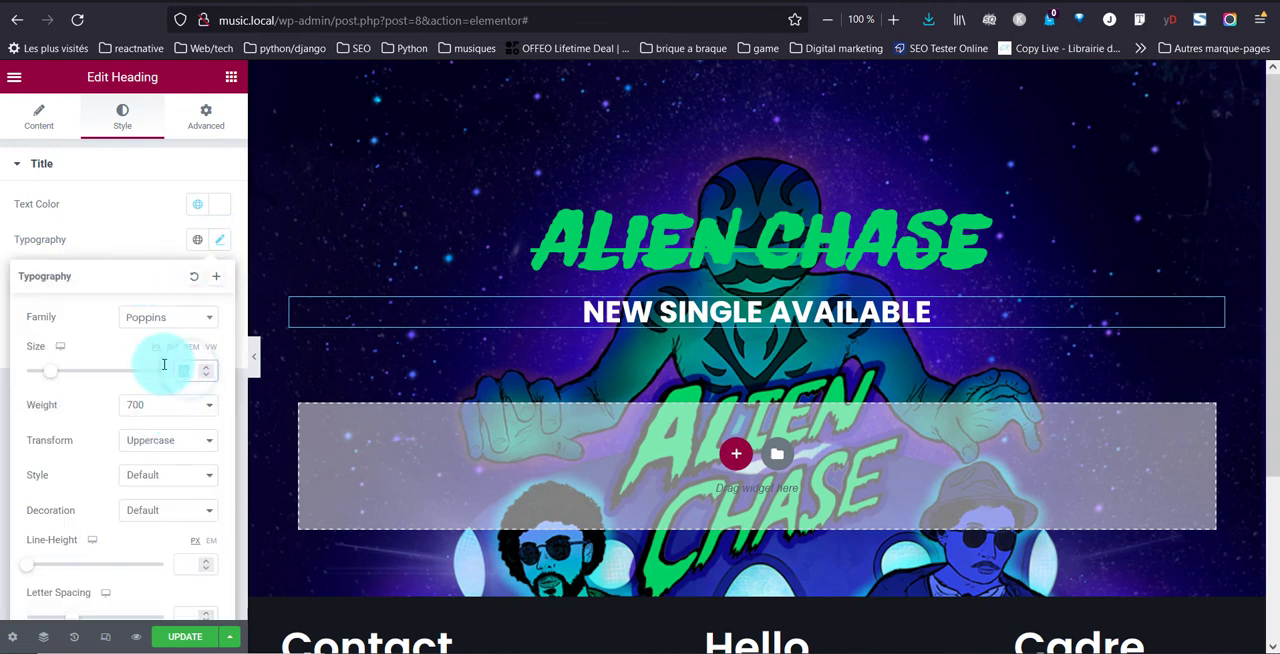
text(28)
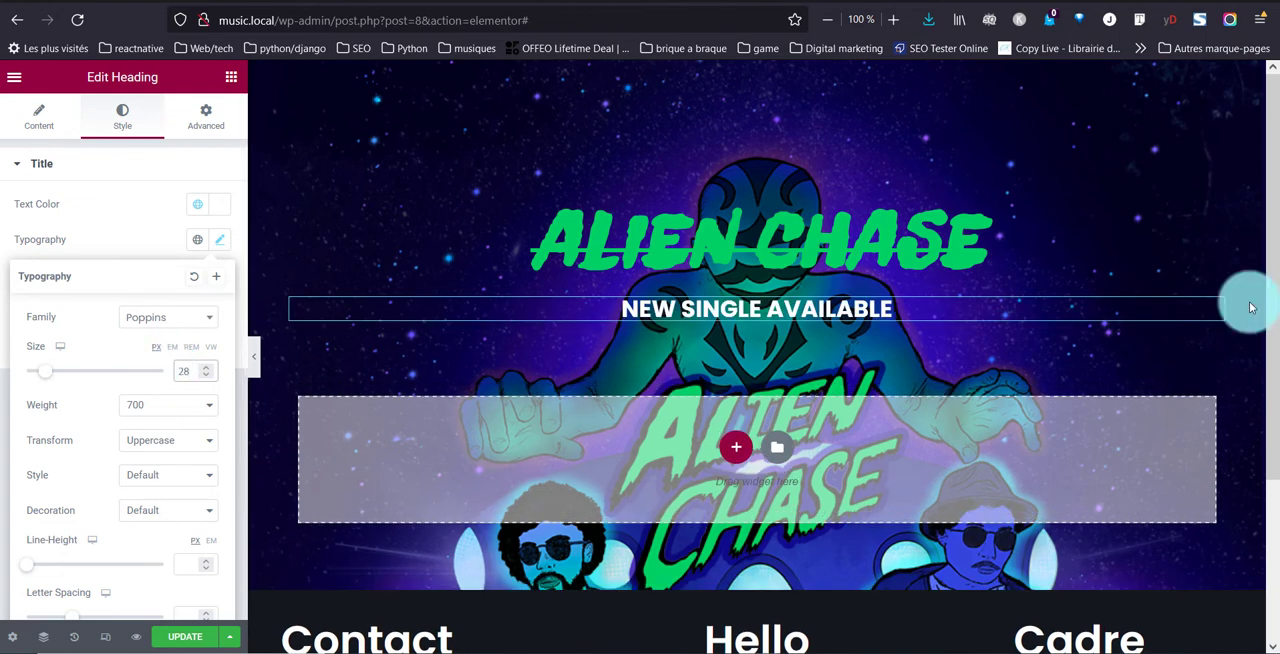
Change the "New single available" heading's entrance animation to Fade In Left
click(183, 132)
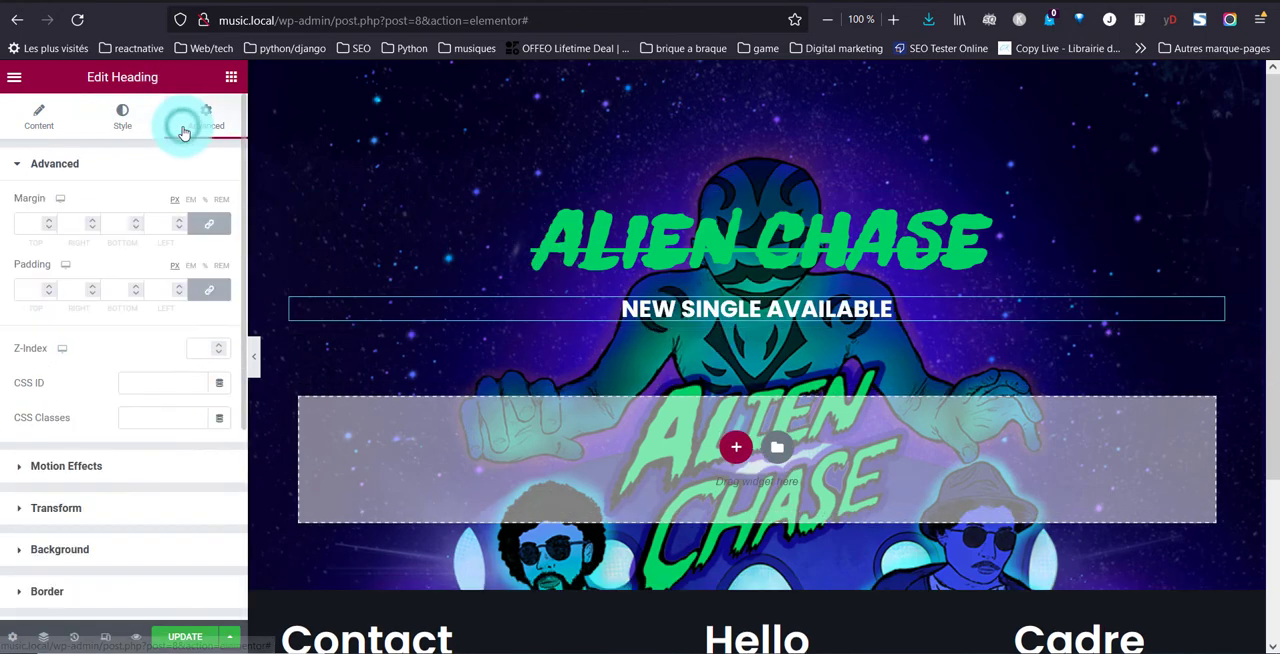
click(146, 472)
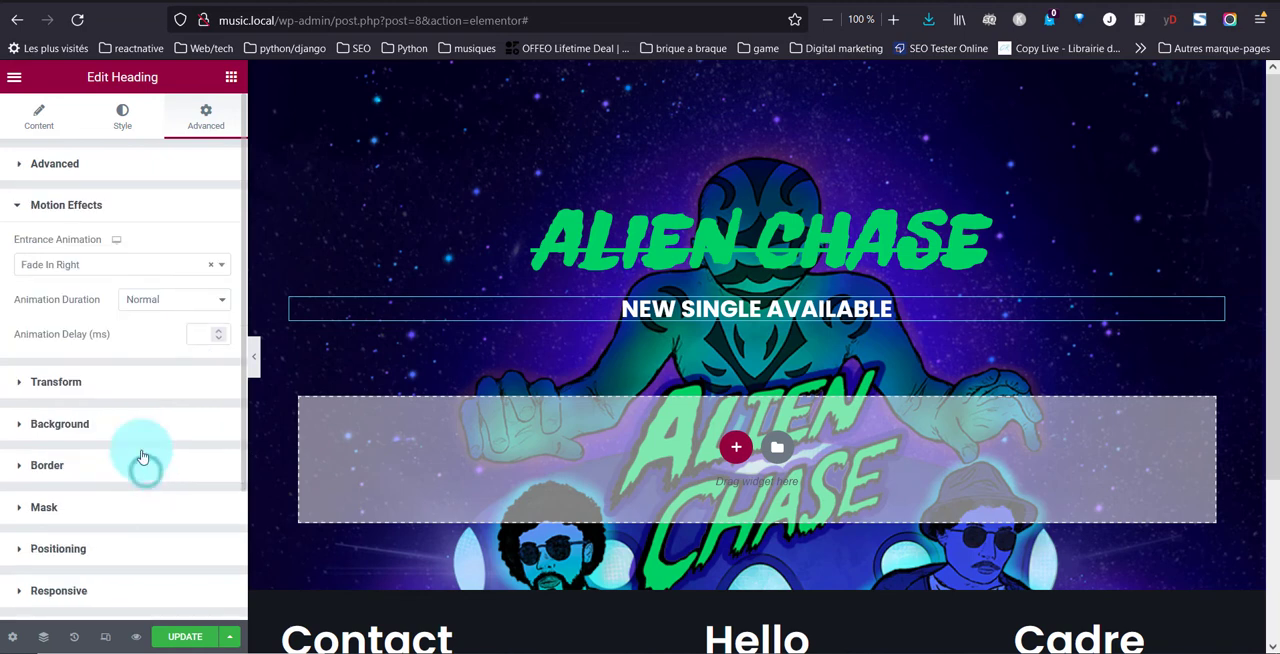
click(131, 265)
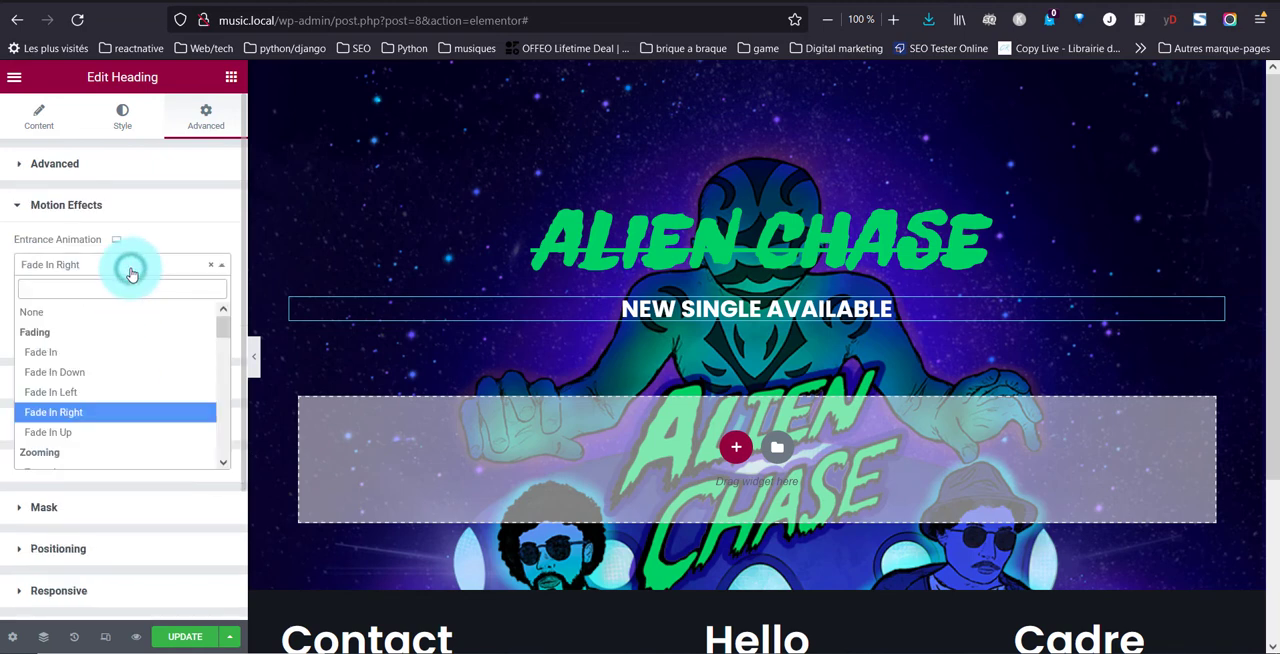
click(94, 392)
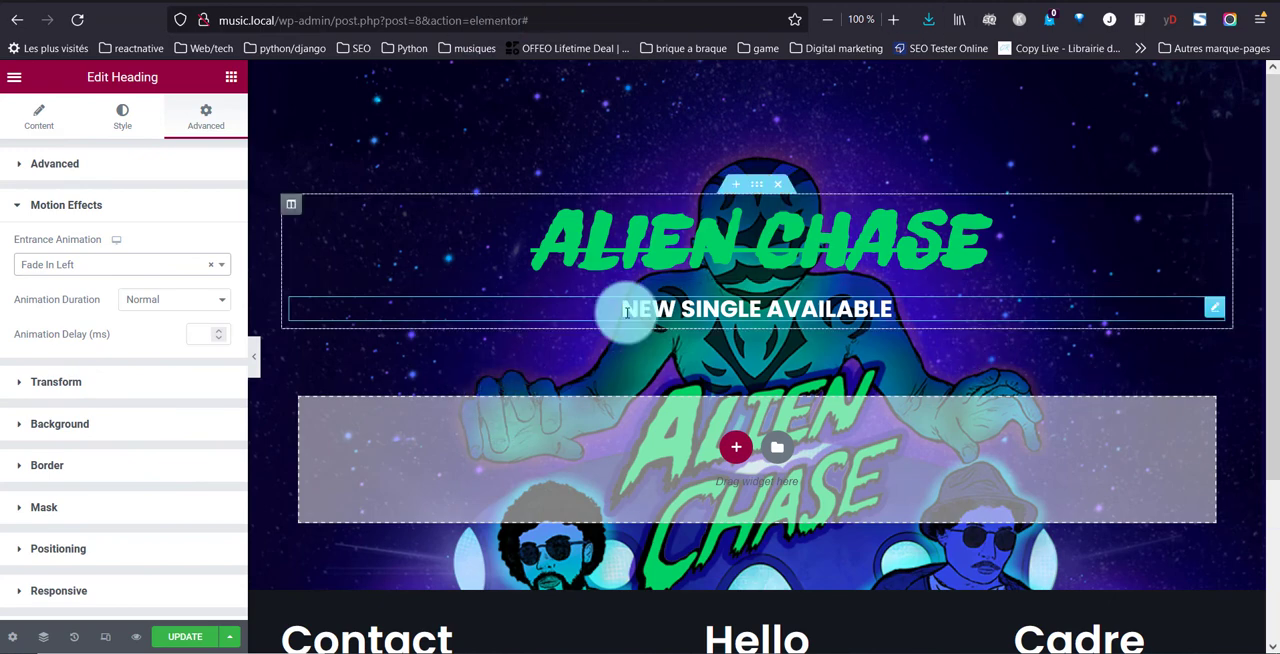
Add a three-column section with a wide middle column below the headings and show the widgets available for that middle column
click(735, 449)
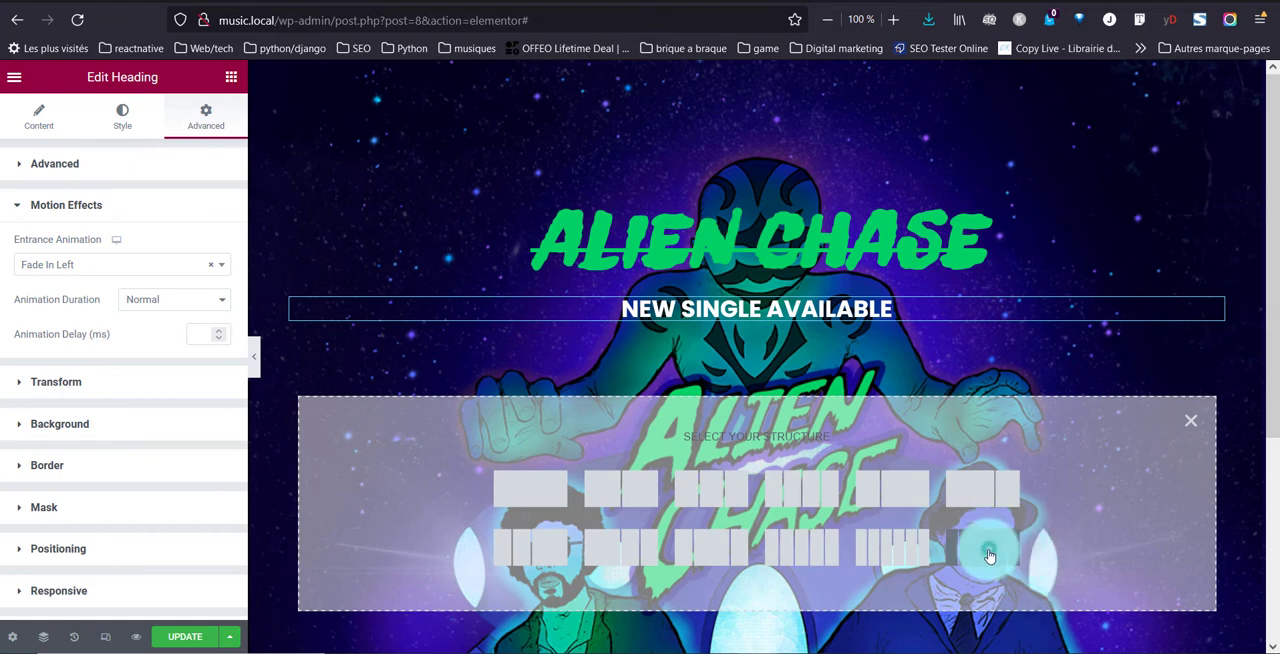
click(988, 556)
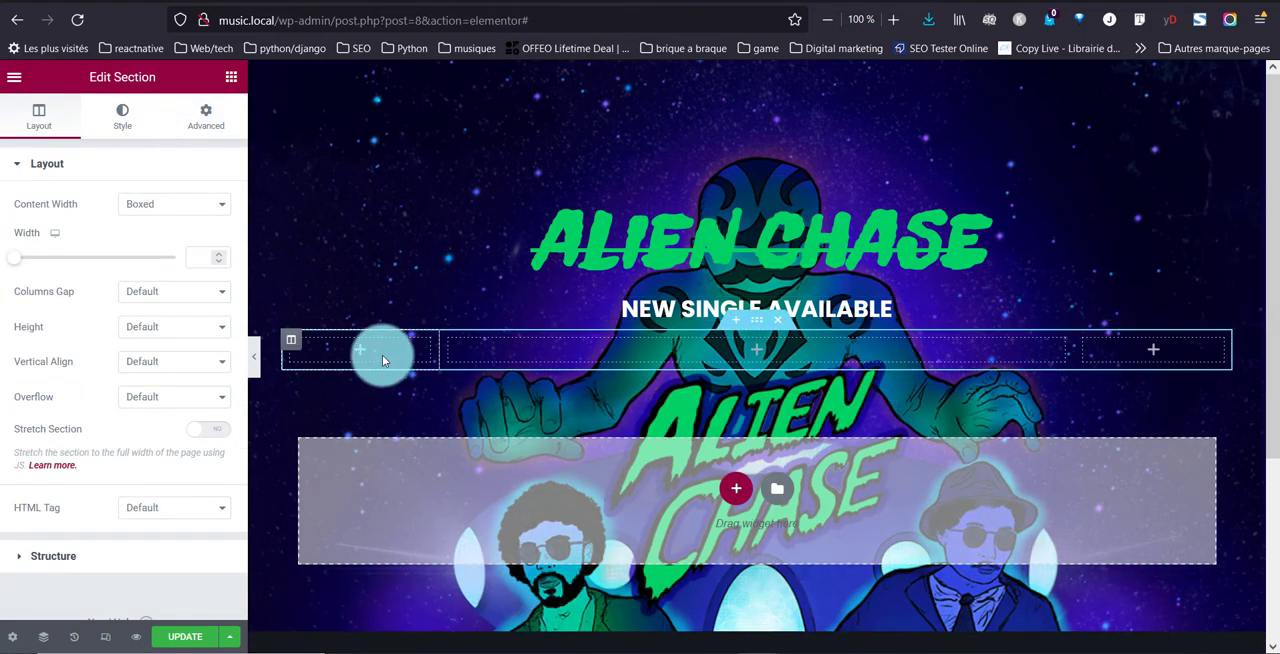
click(763, 353)
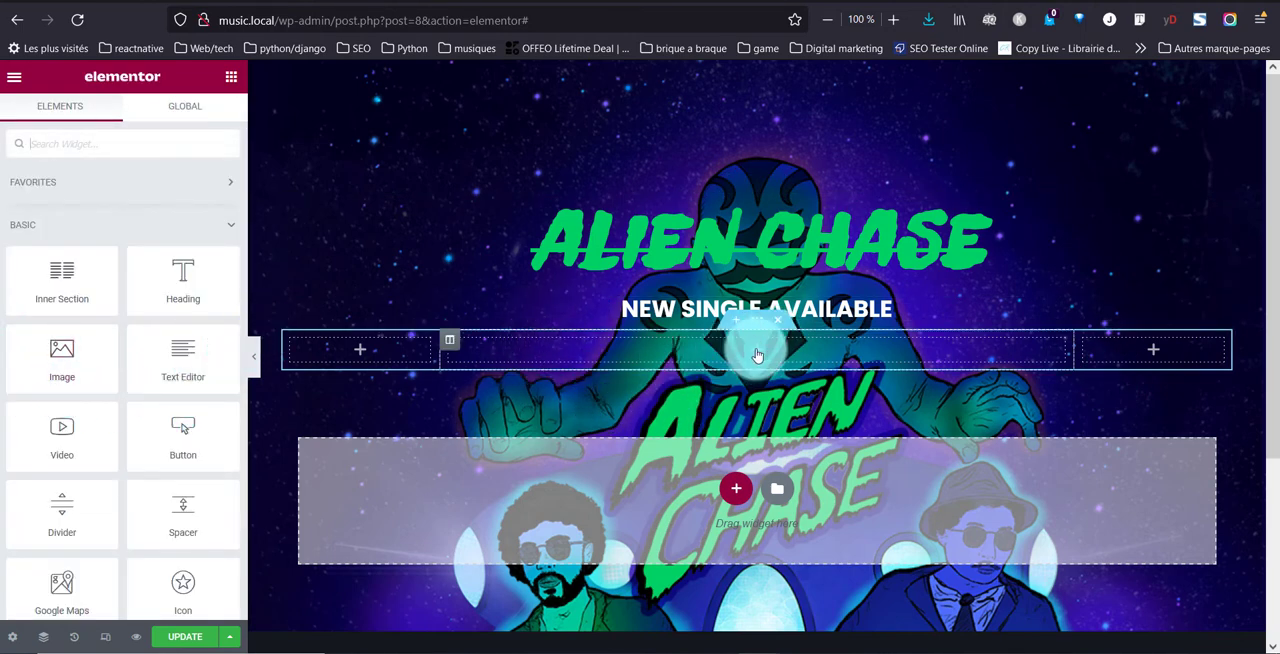
drag(43, 443, 744, 355)
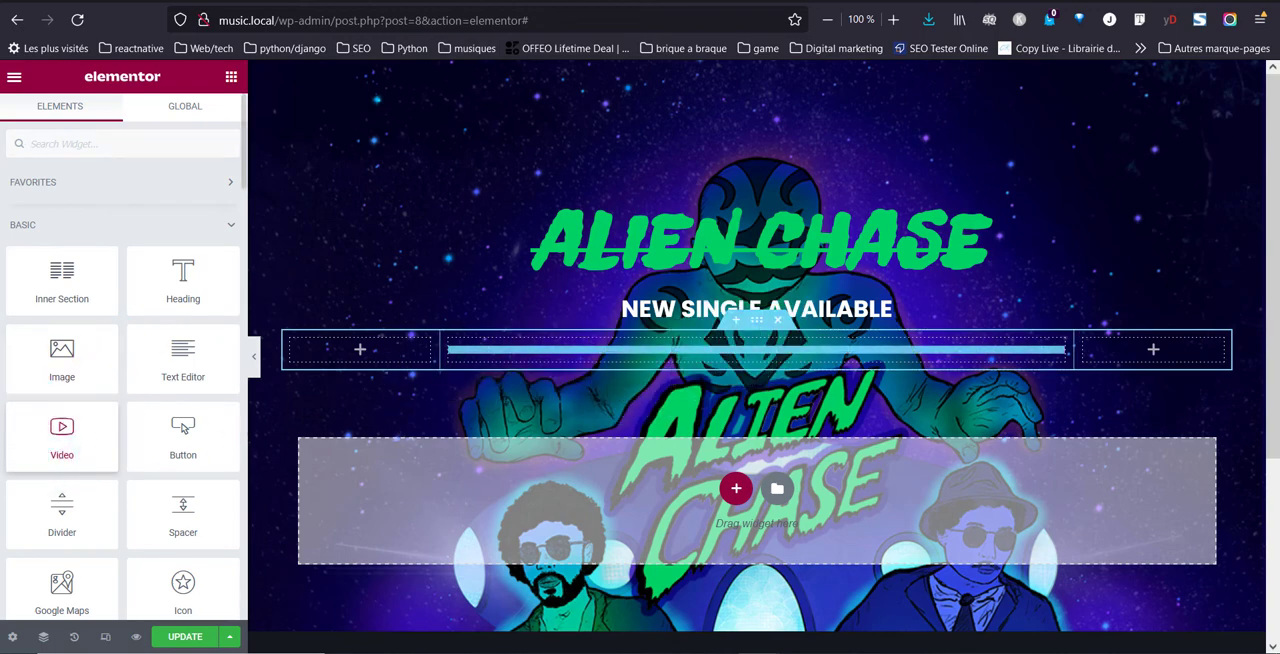
click(487, 40)
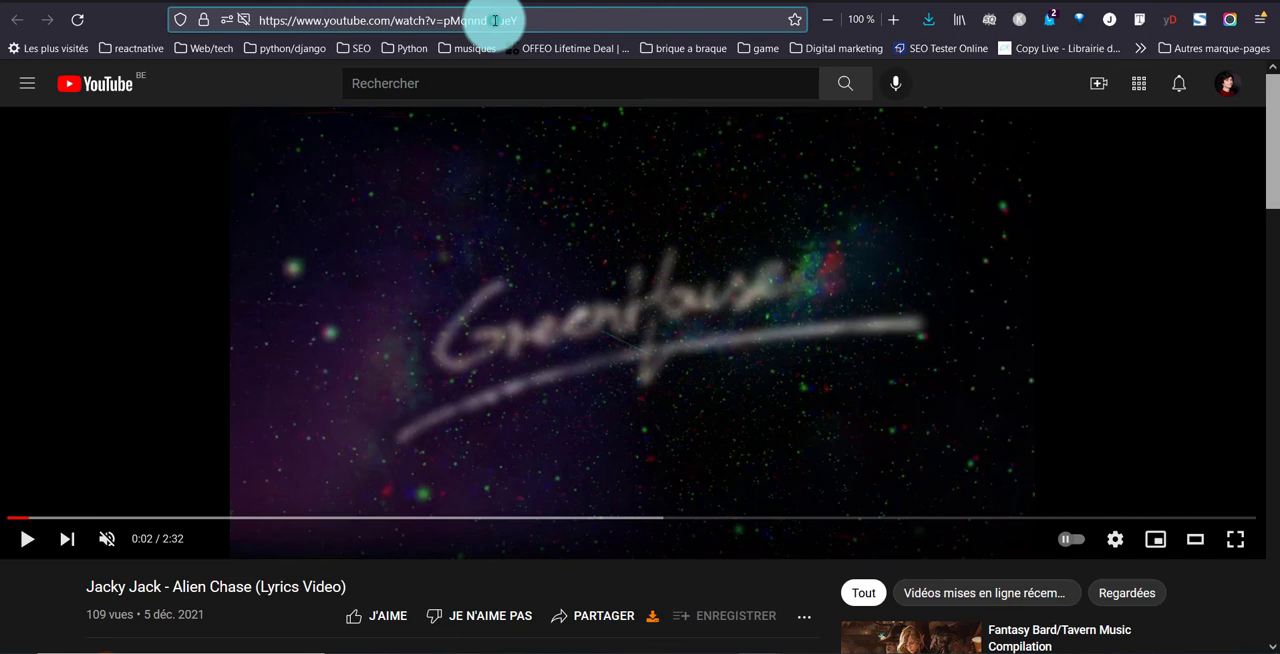
click(494, 20)
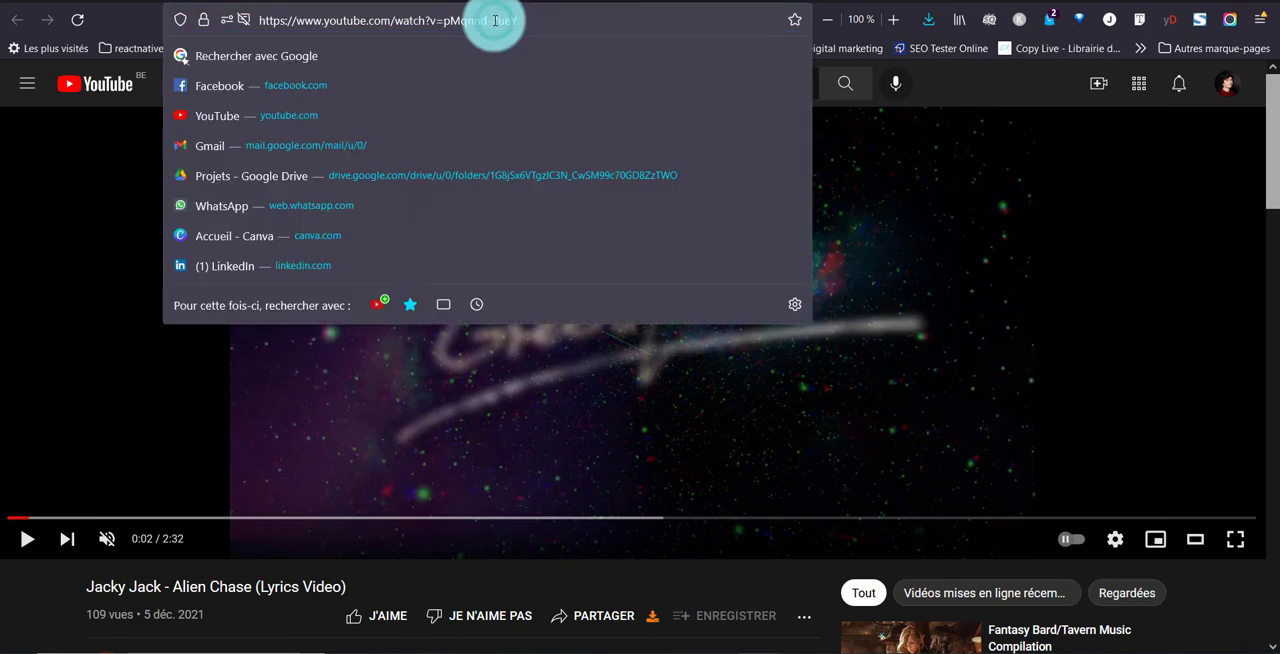
key(ctrl+a)
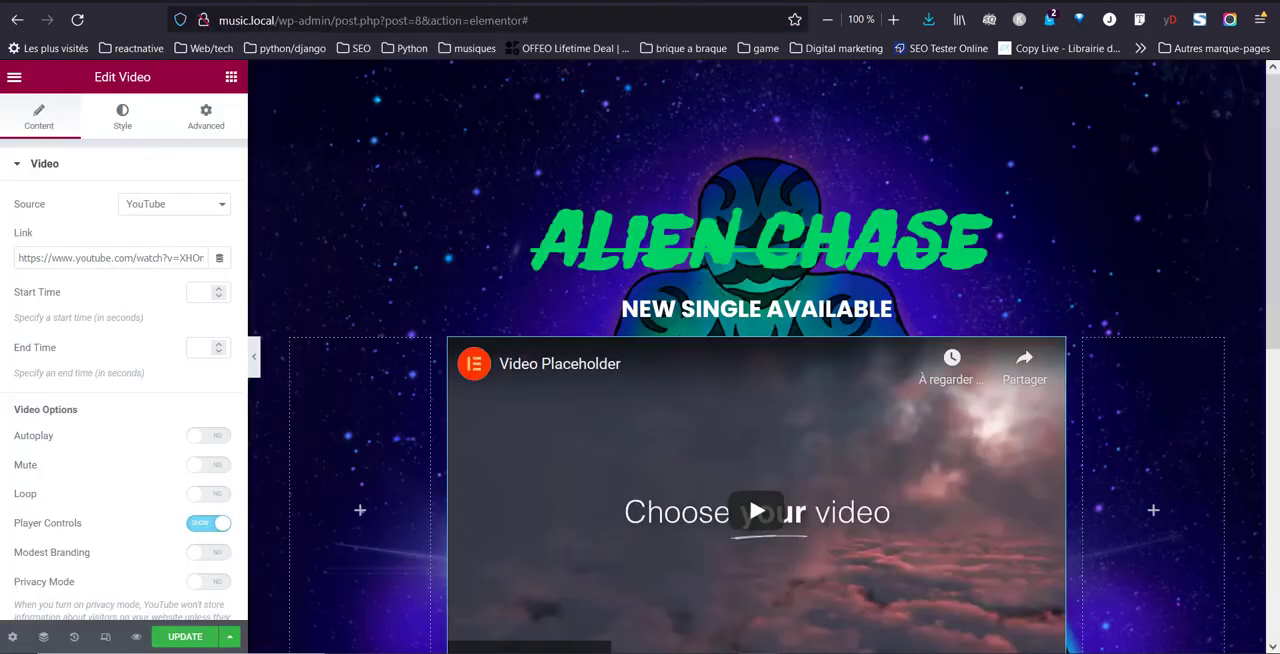
click(85, 254)
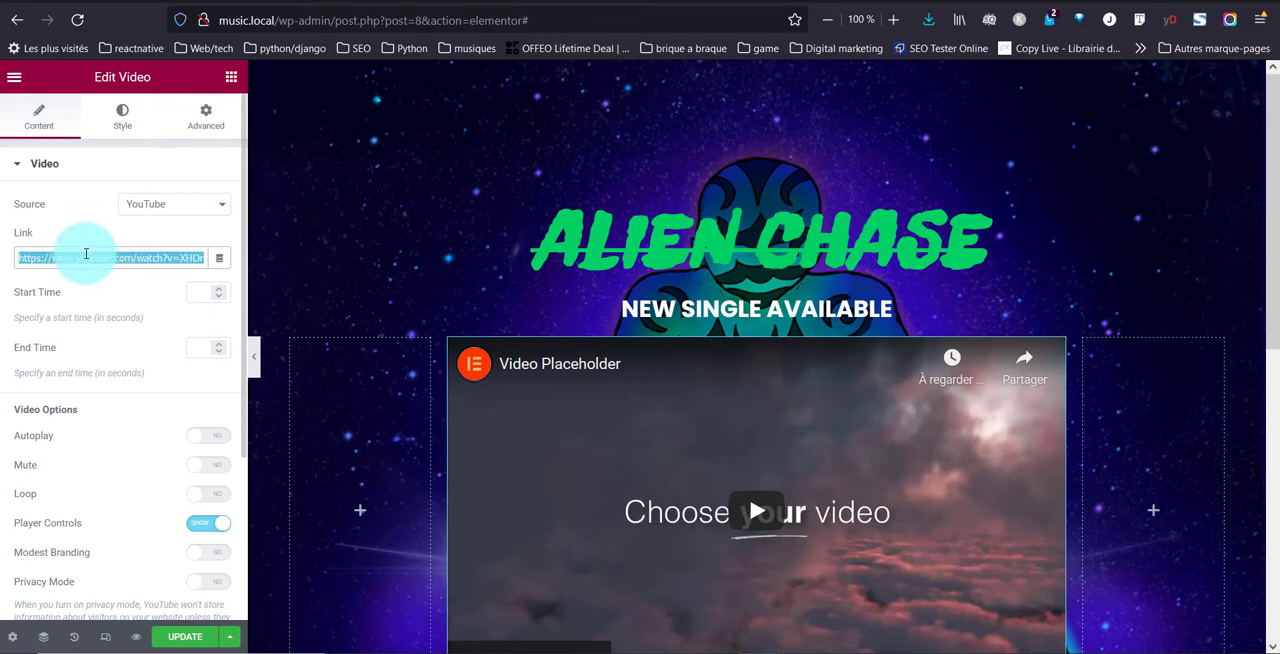
key(ctrl+v)
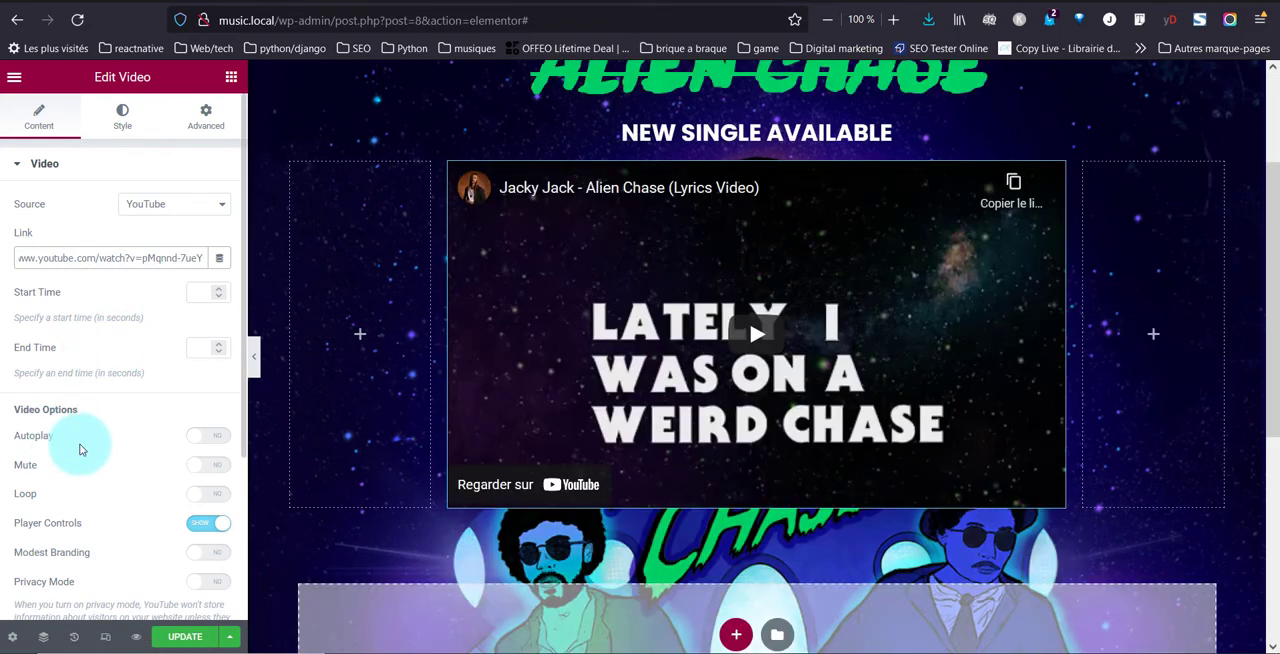
Turn on Autoplay, Play On Mobile, Mute and Loop for the Alien Chase video, leaving Player Controls shown
click(217, 441)
click(211, 546)
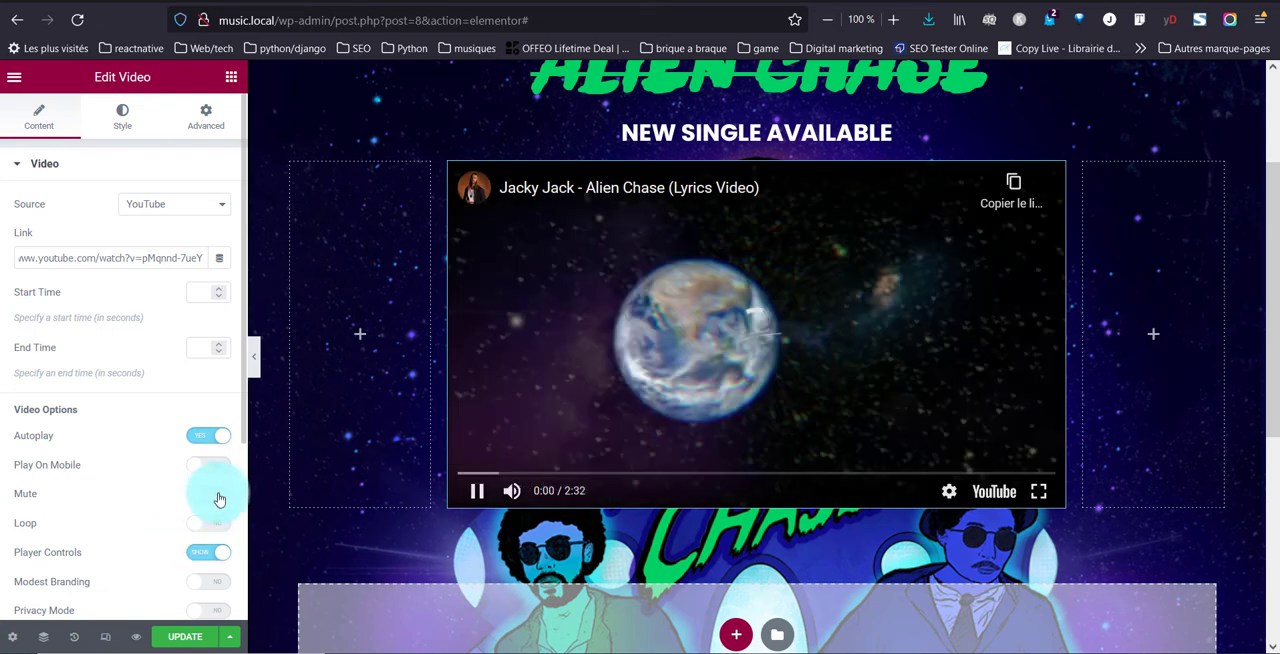
click(214, 494)
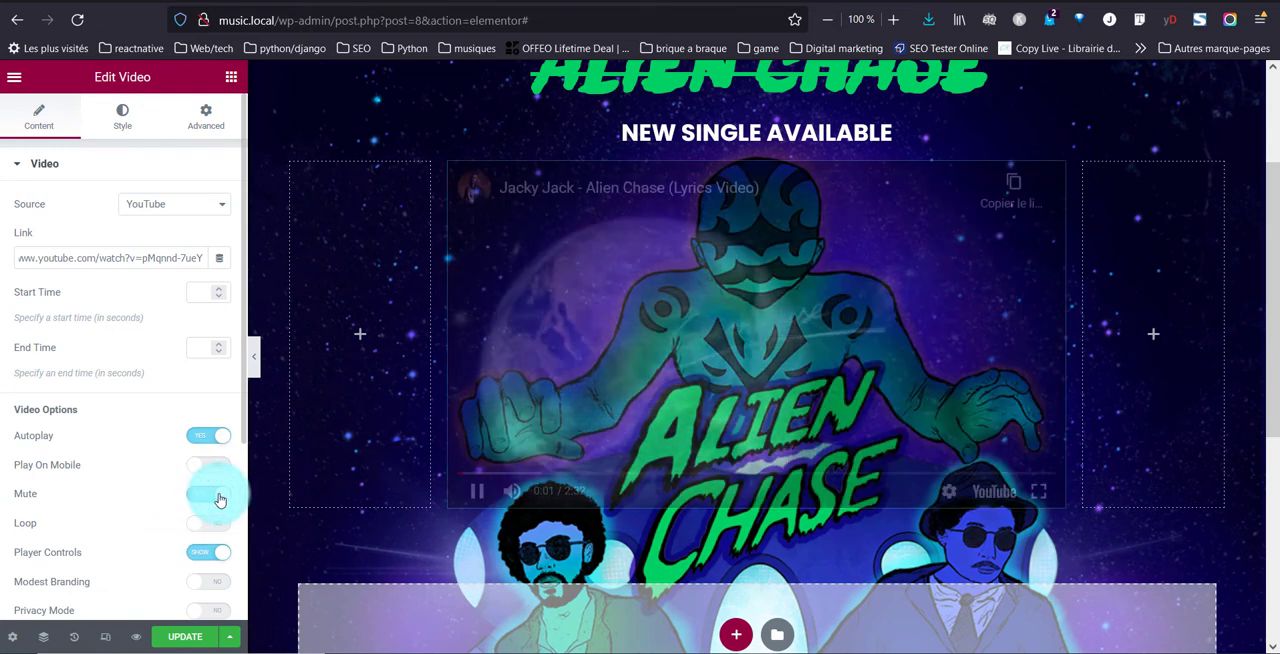
click(213, 476)
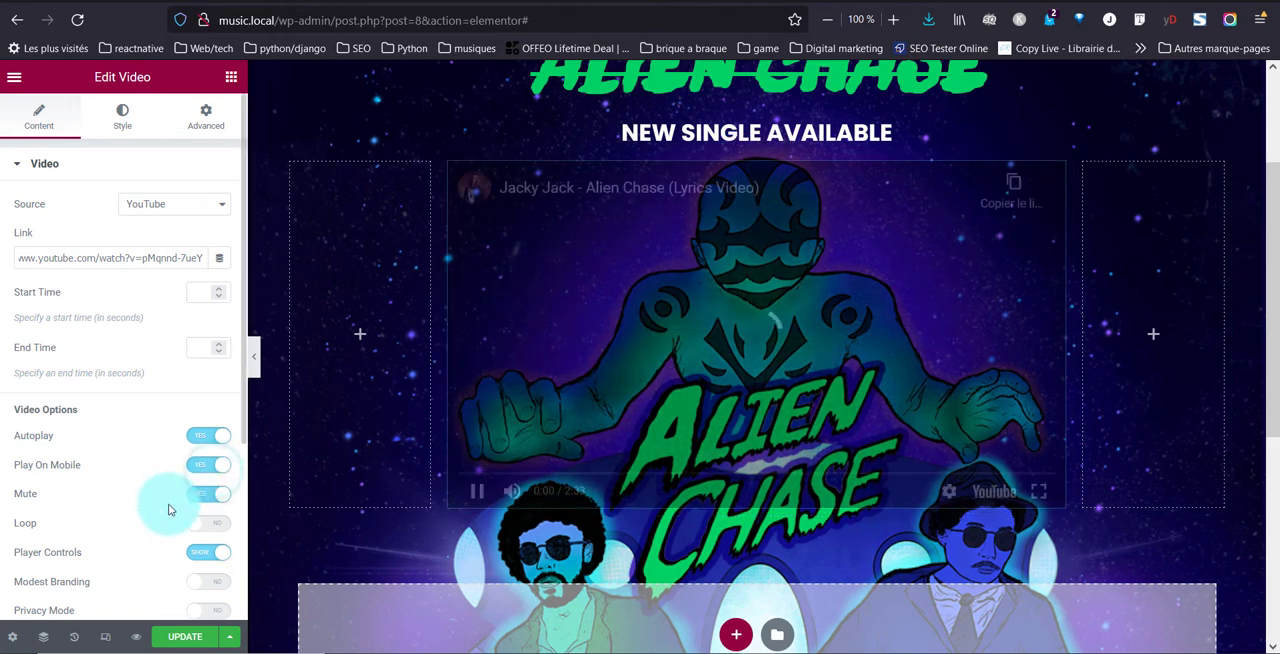
scroll(170, 509, down, 1)
click(228, 455)
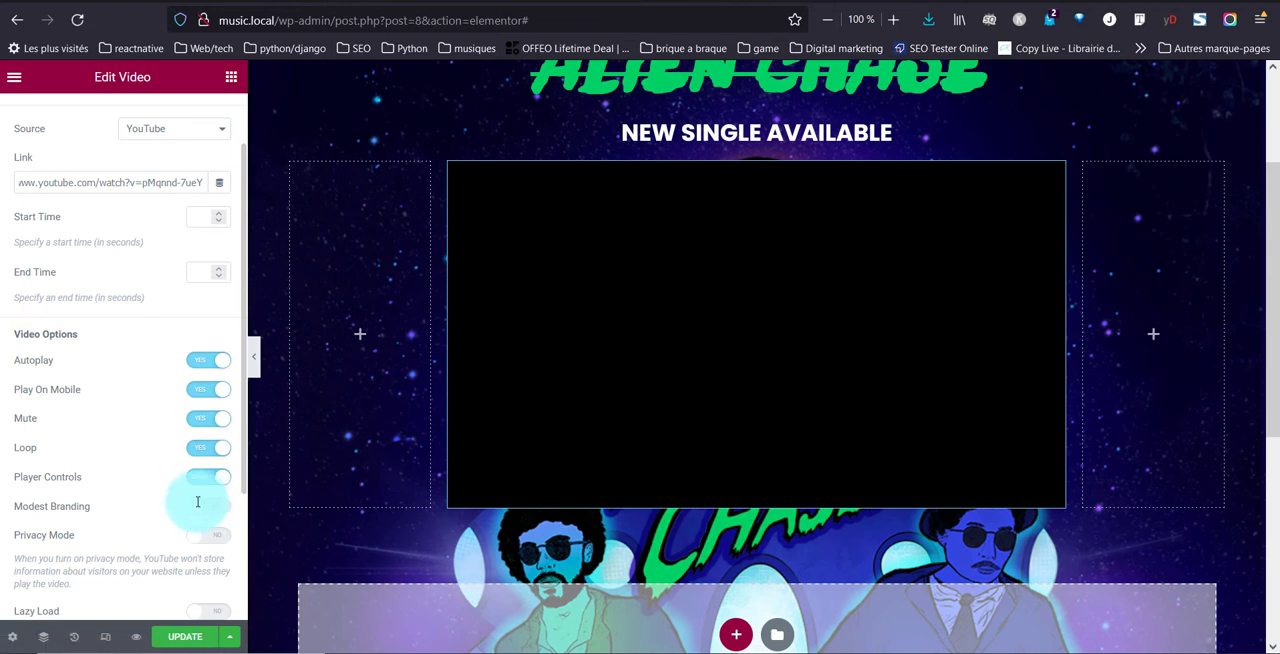
scroll(196, 500, down, 2)
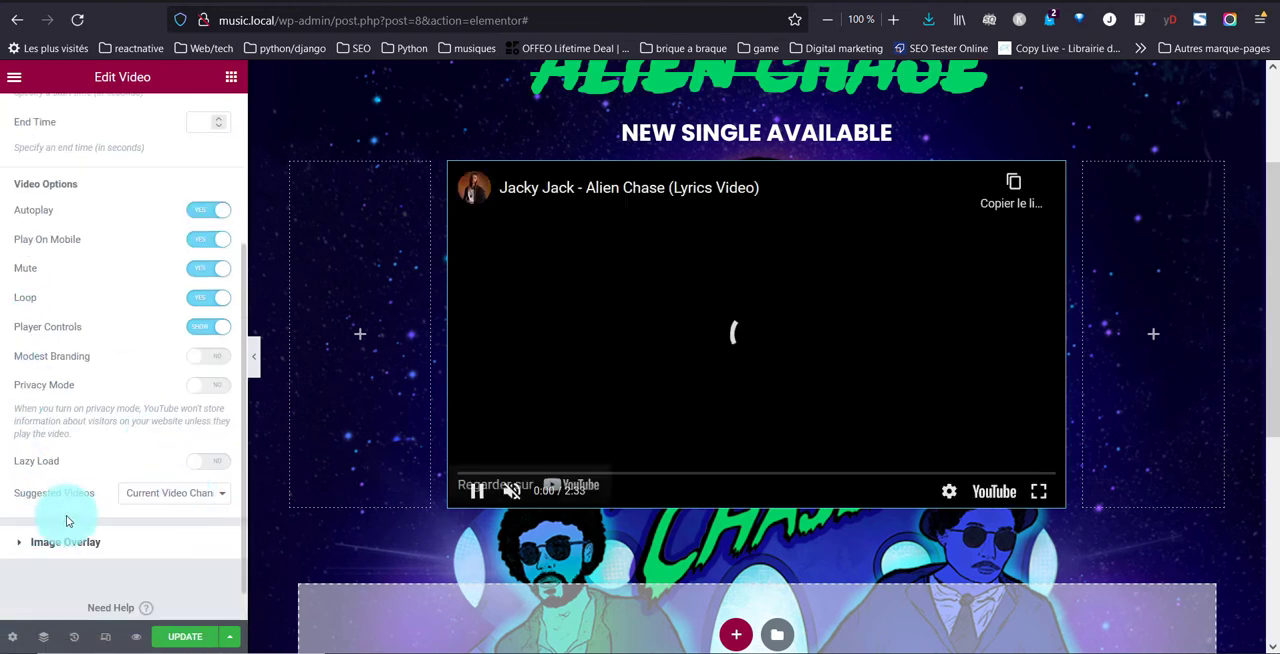
scroll(152, 385, up, 3)
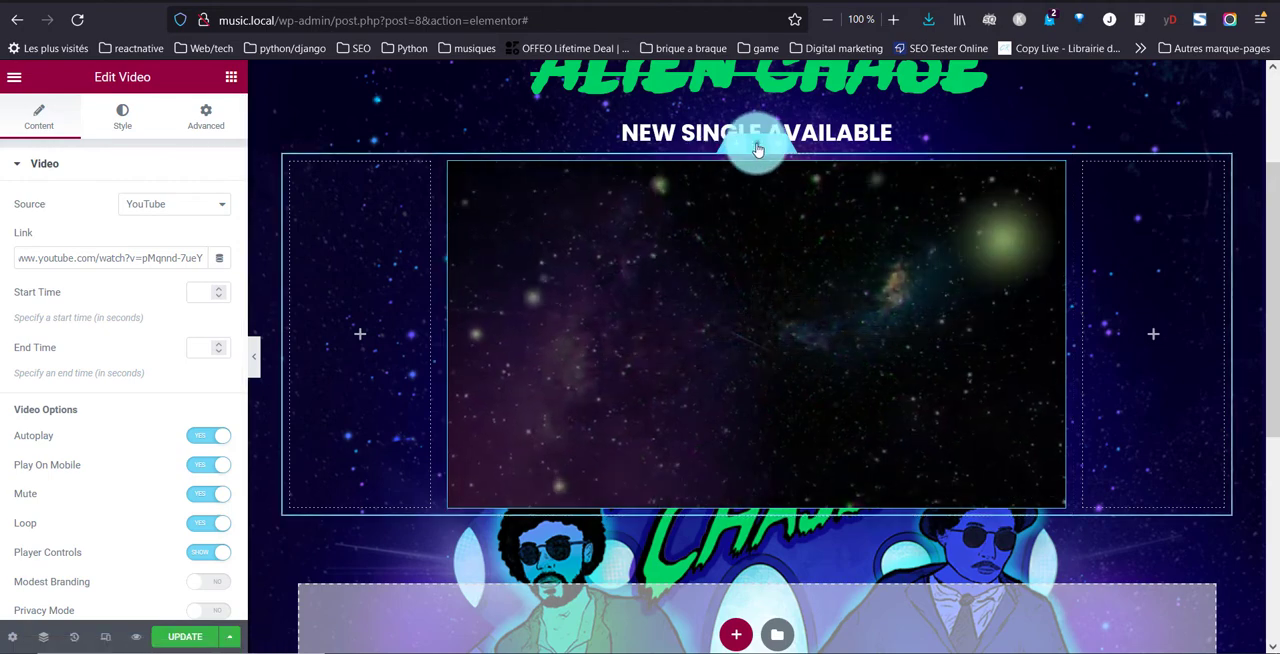
Open the advanced margin and padding settings of the three-column section containing the video
click(699, 147)
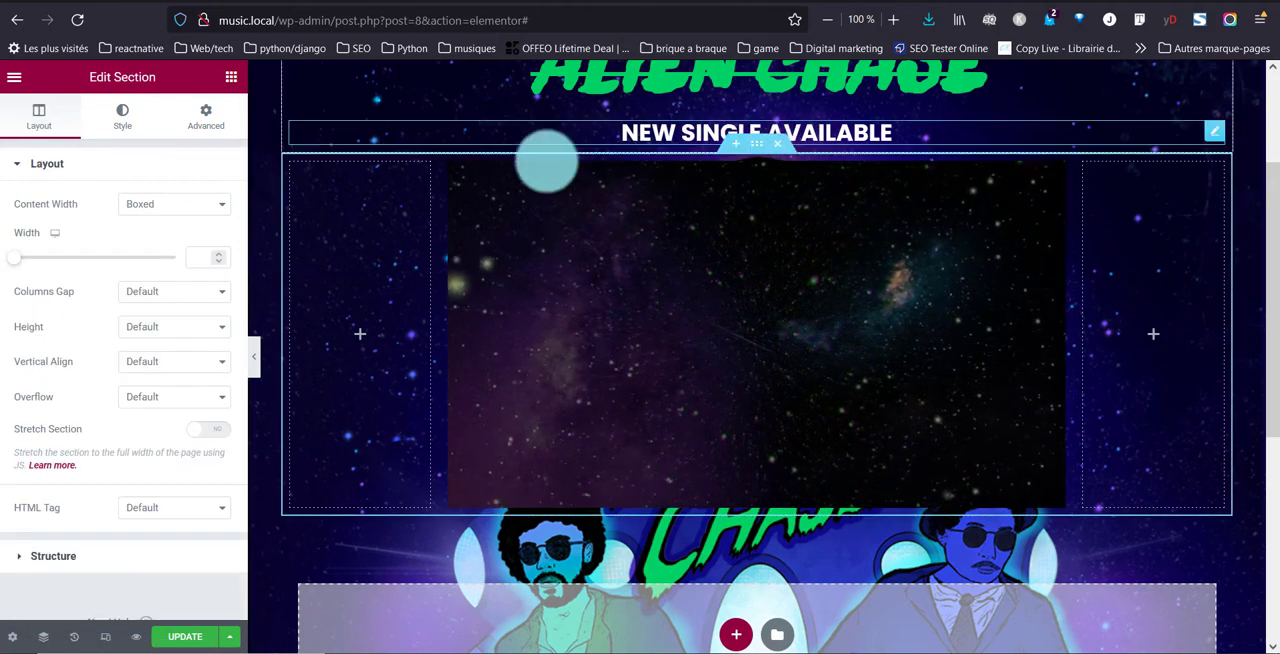
click(205, 116)
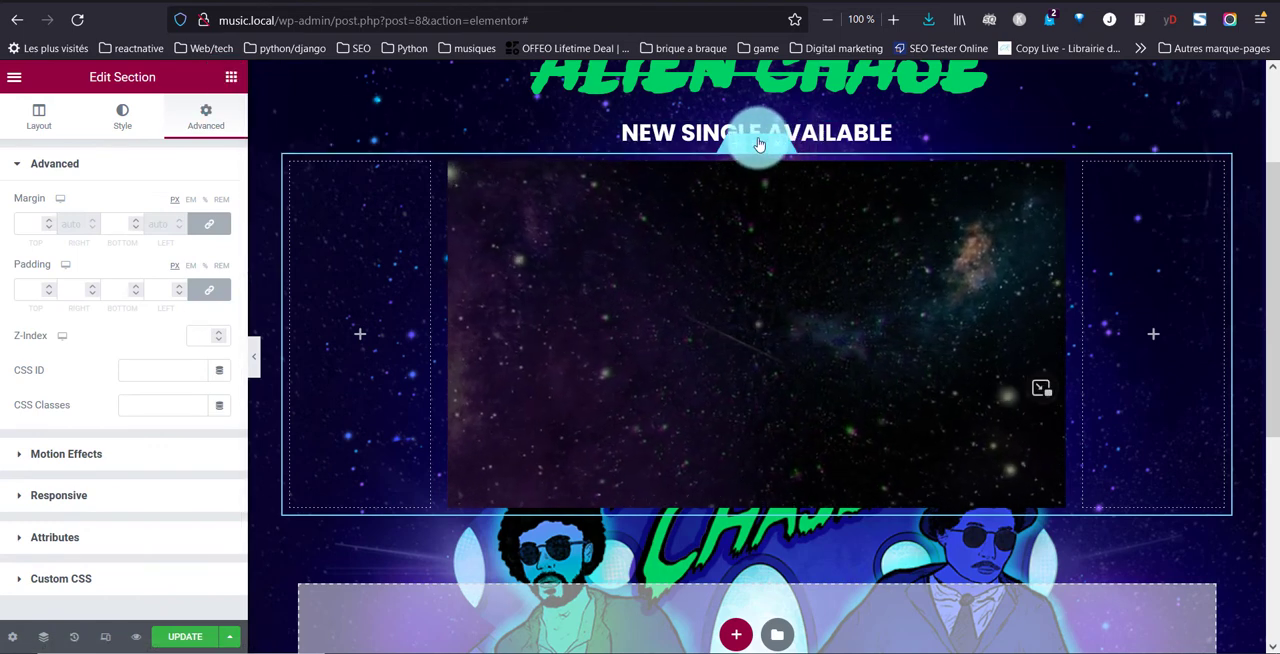
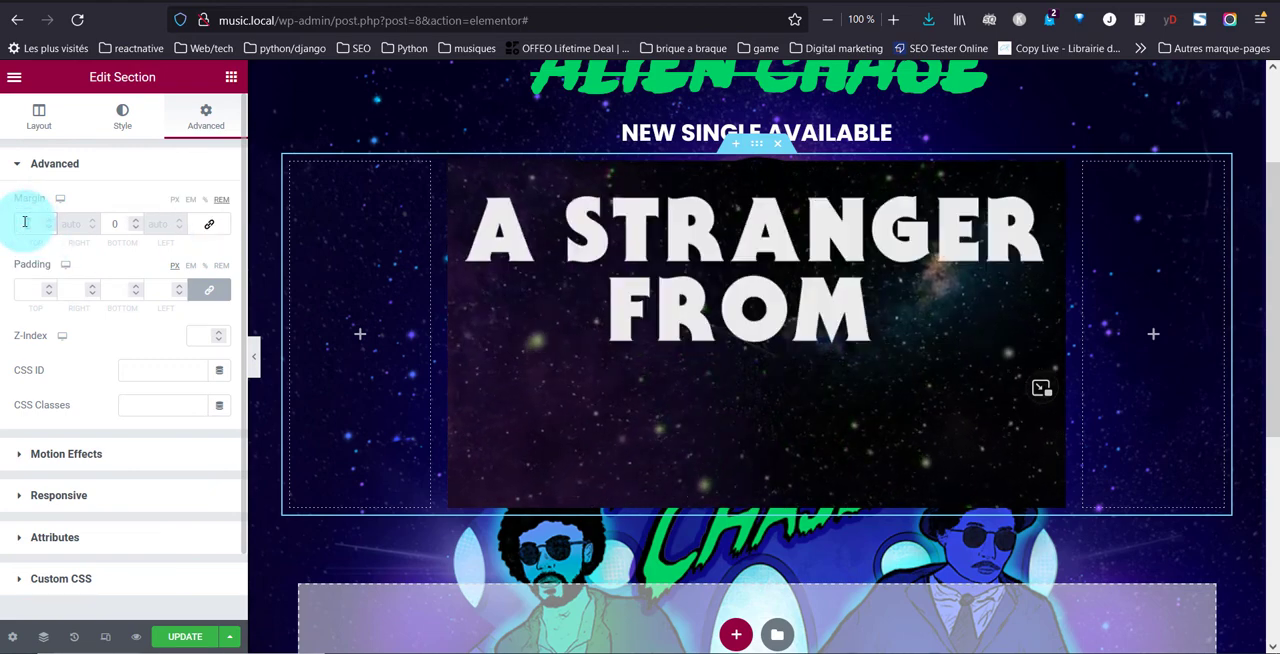
Set the top and bottom margins of the three-column video section to 5 rem
text(4)
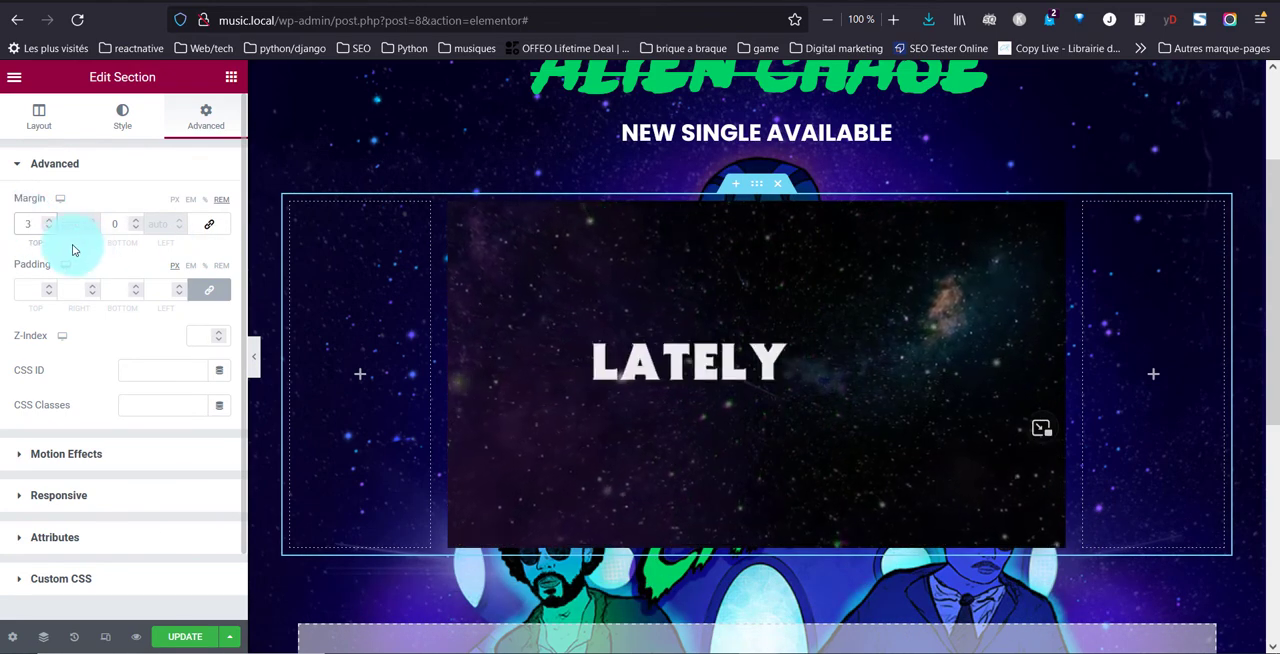
key(BackSpace)
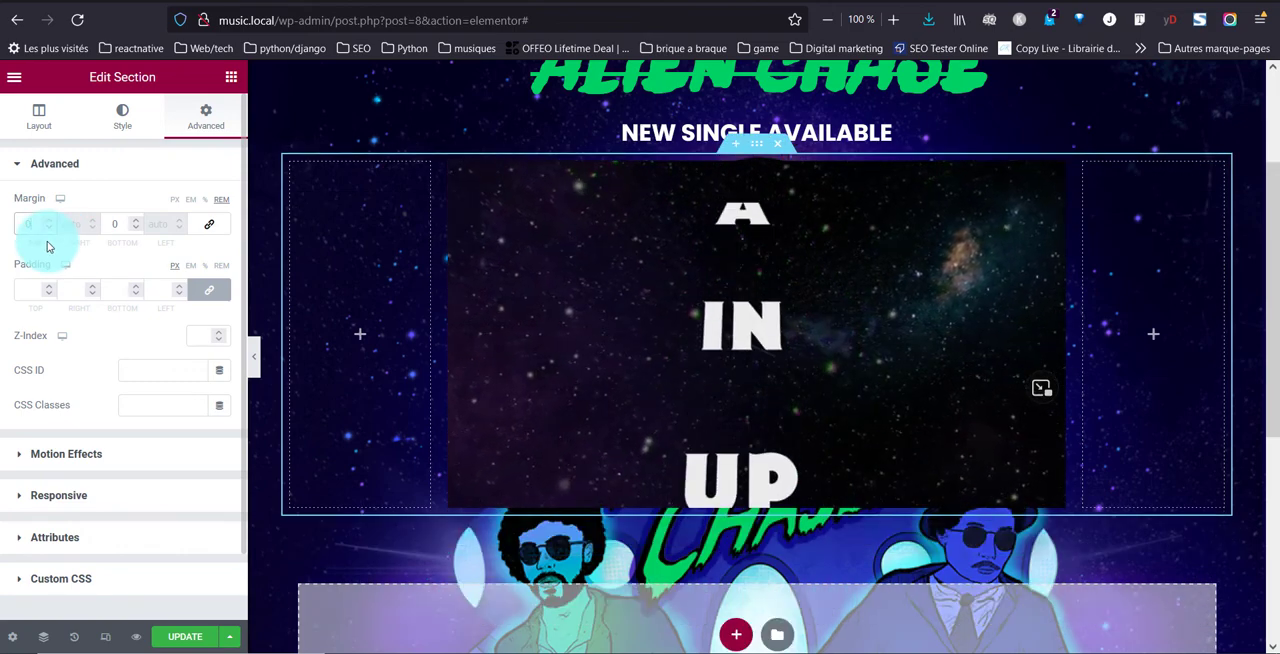
text(5)
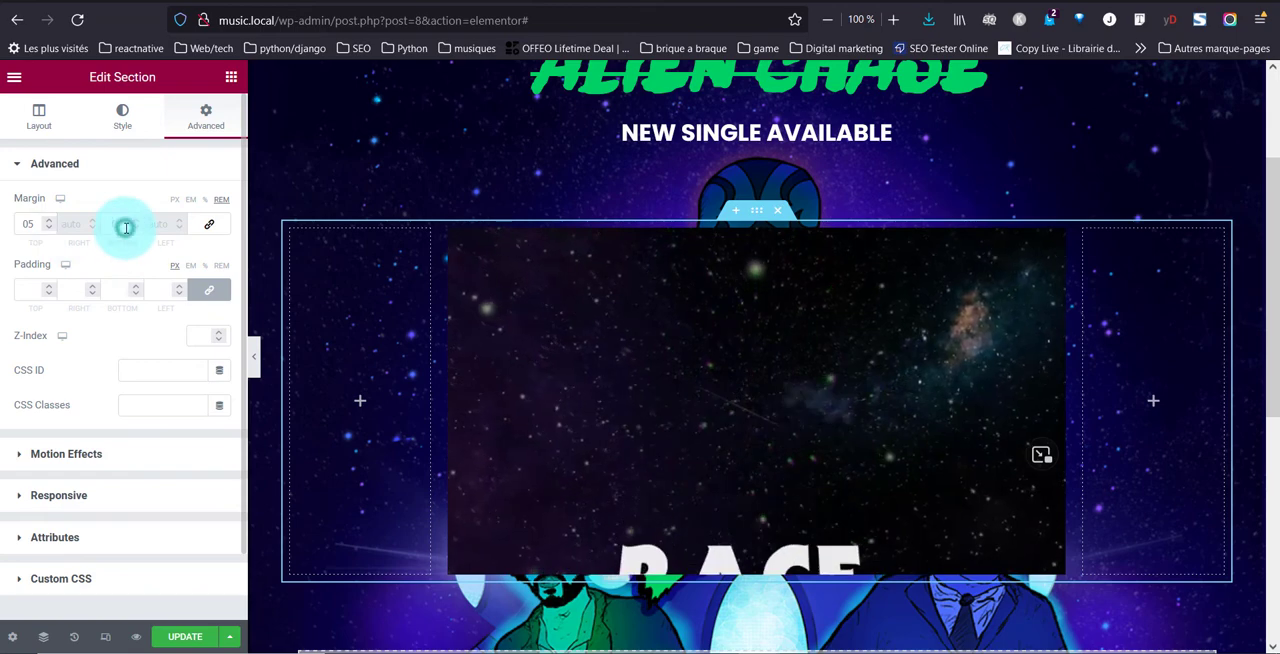
text(5)
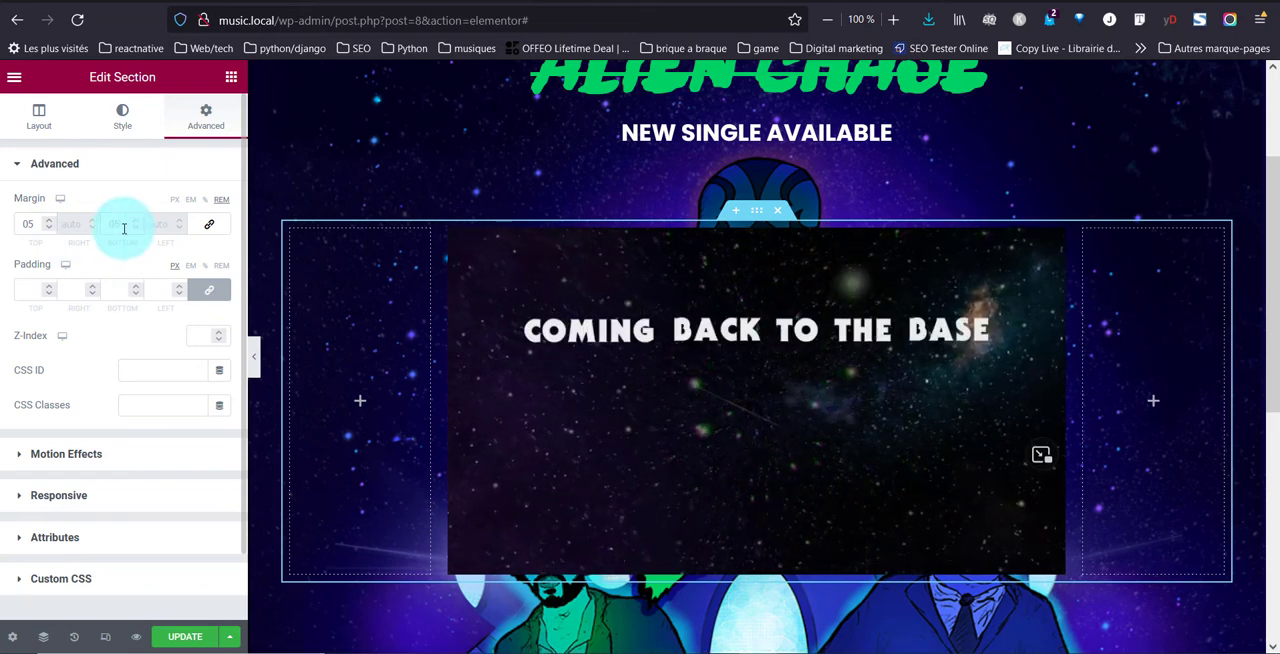
scroll(600, 338, down, 4)
scroll(600, 338, up, 6)
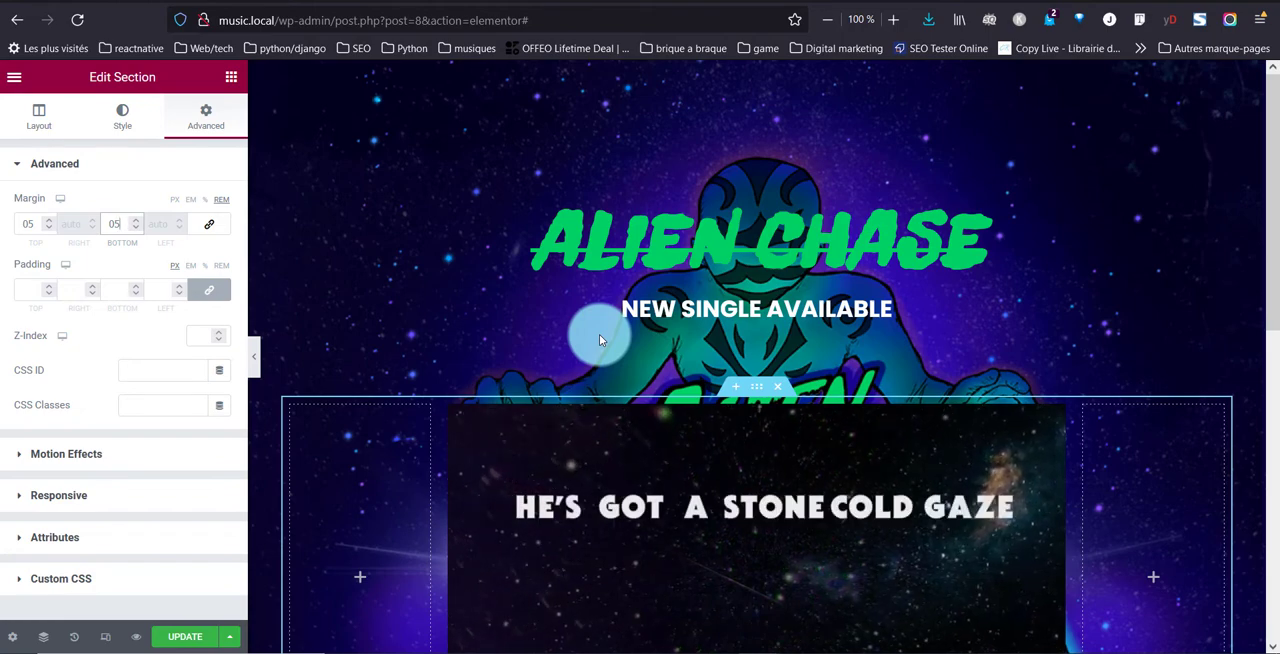
scroll(731, 208, down, 2)
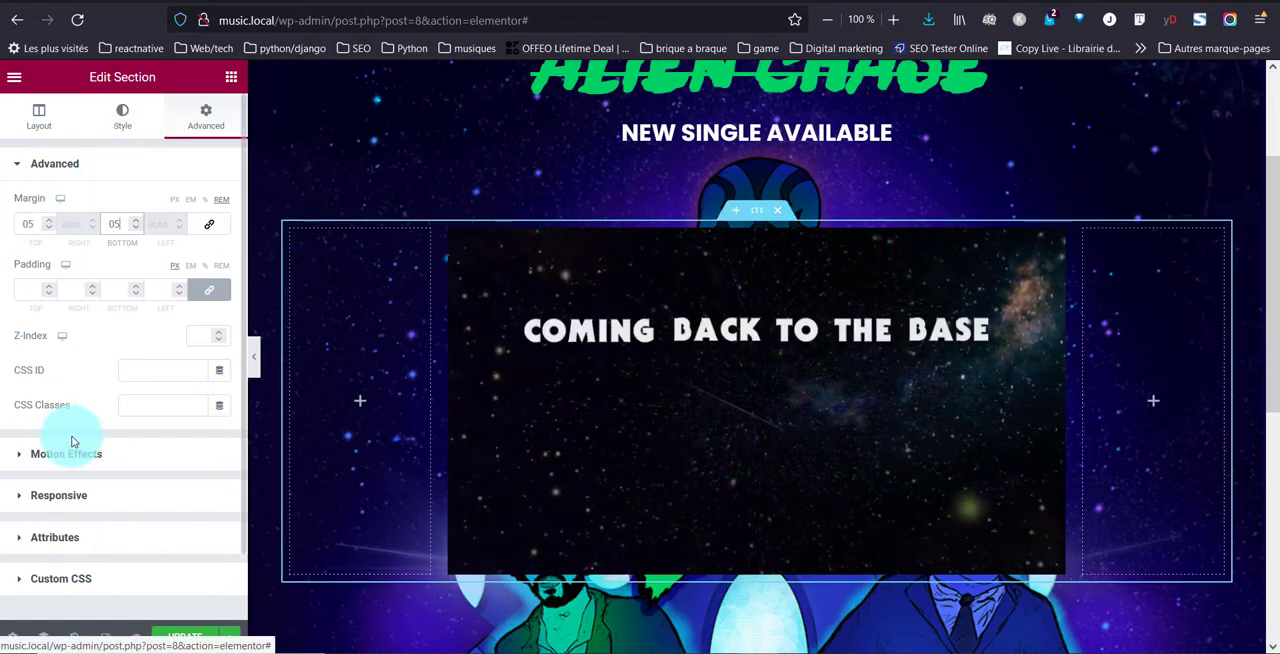
Give the video section a Fade In entrance animation and check how it looks on the page
click(97, 458)
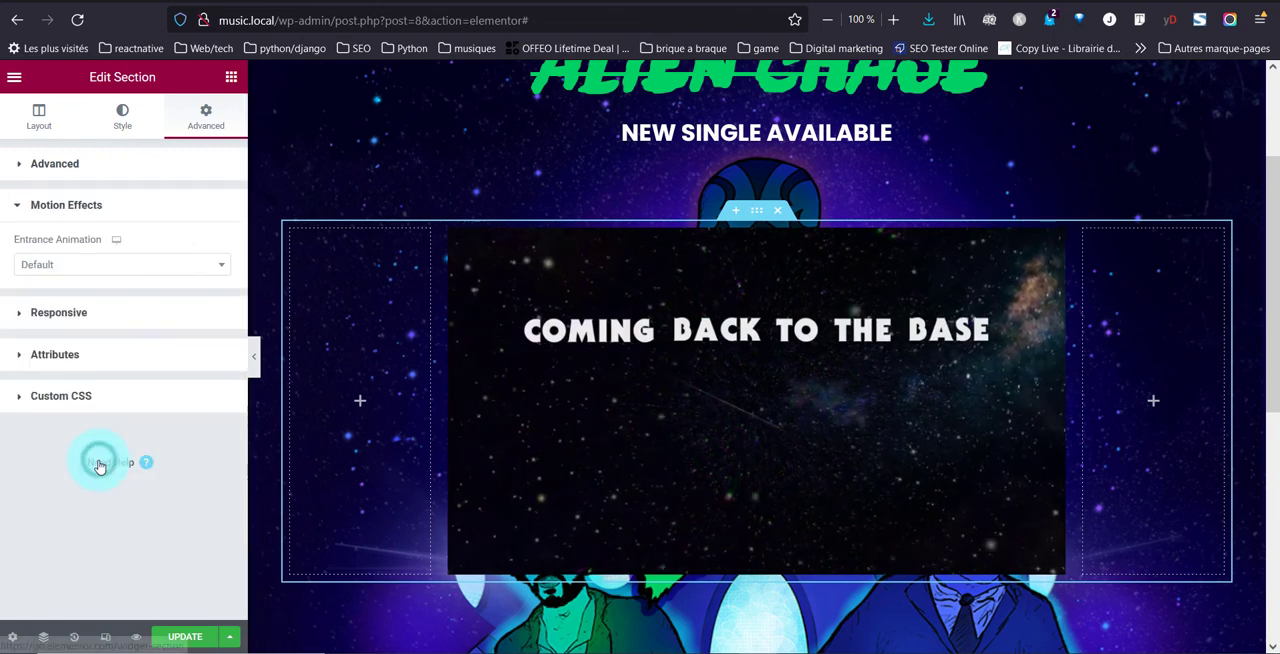
click(103, 266)
click(69, 360)
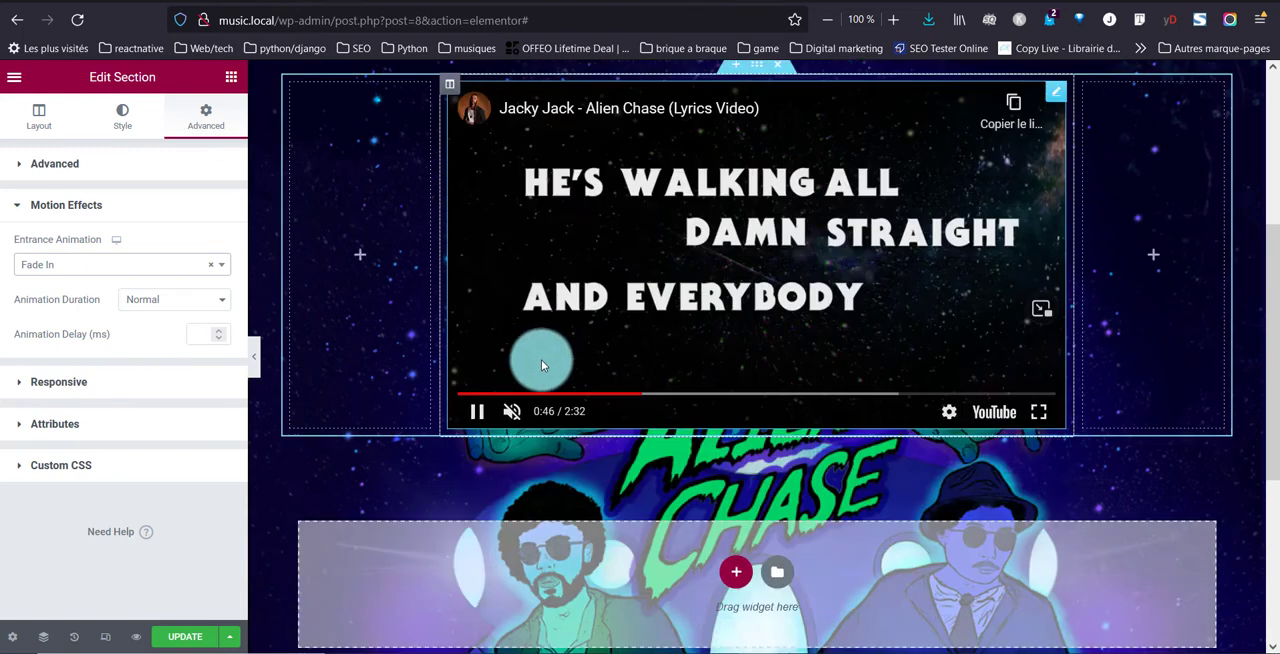
scroll(541, 359, down, 2)
scroll(653, 447, up, 4)
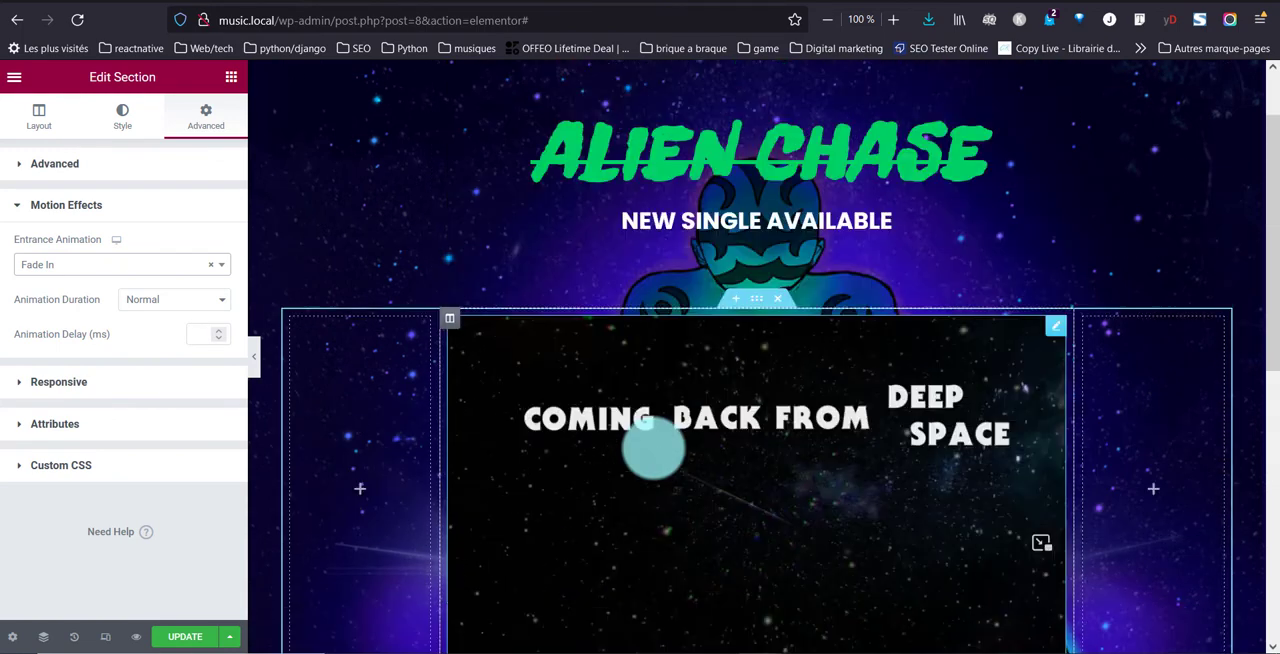
scroll(653, 447, up, 1)
scroll(653, 443, down, 8)
scroll(652, 443, up, 6)
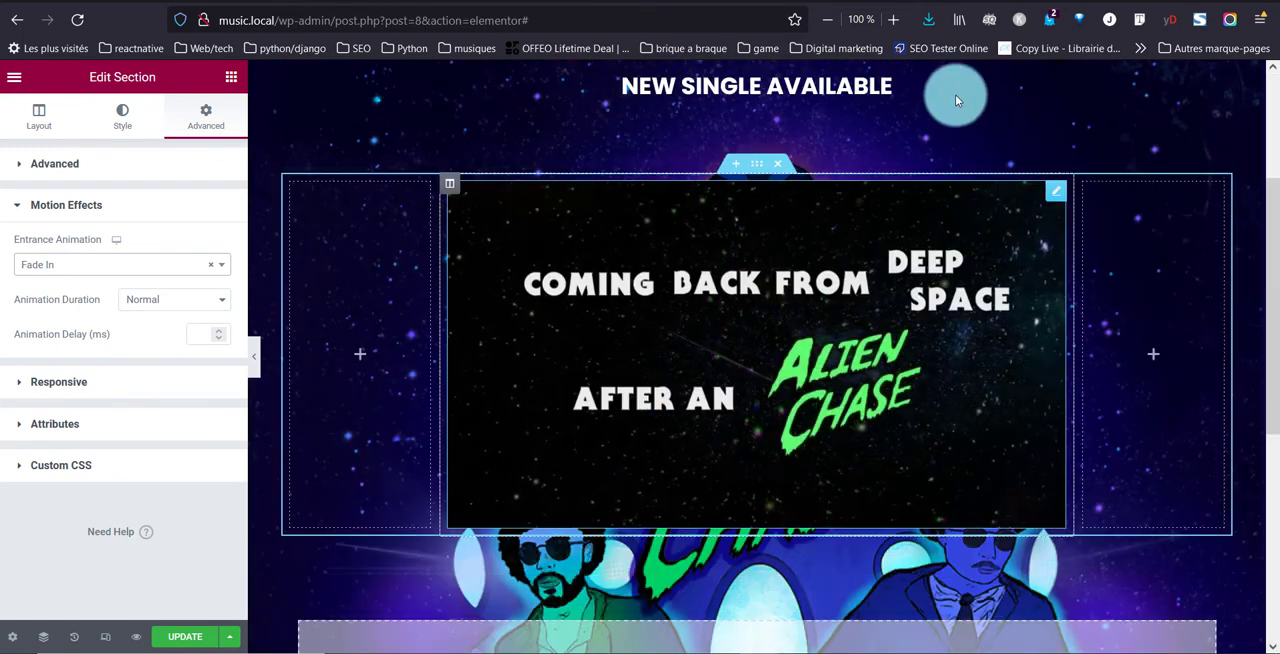
Add a single-column section below the video section and show the widgets available for it
scroll(712, 300, down, 3)
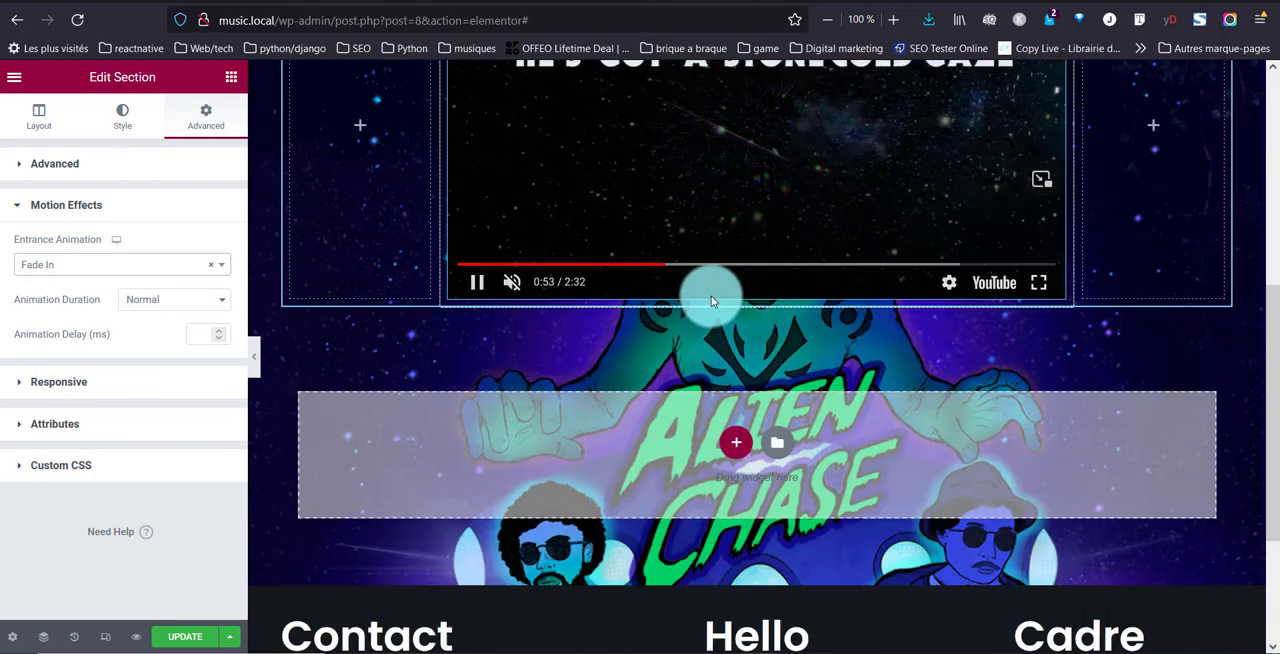
scroll(712, 300, down, 2)
click(733, 319)
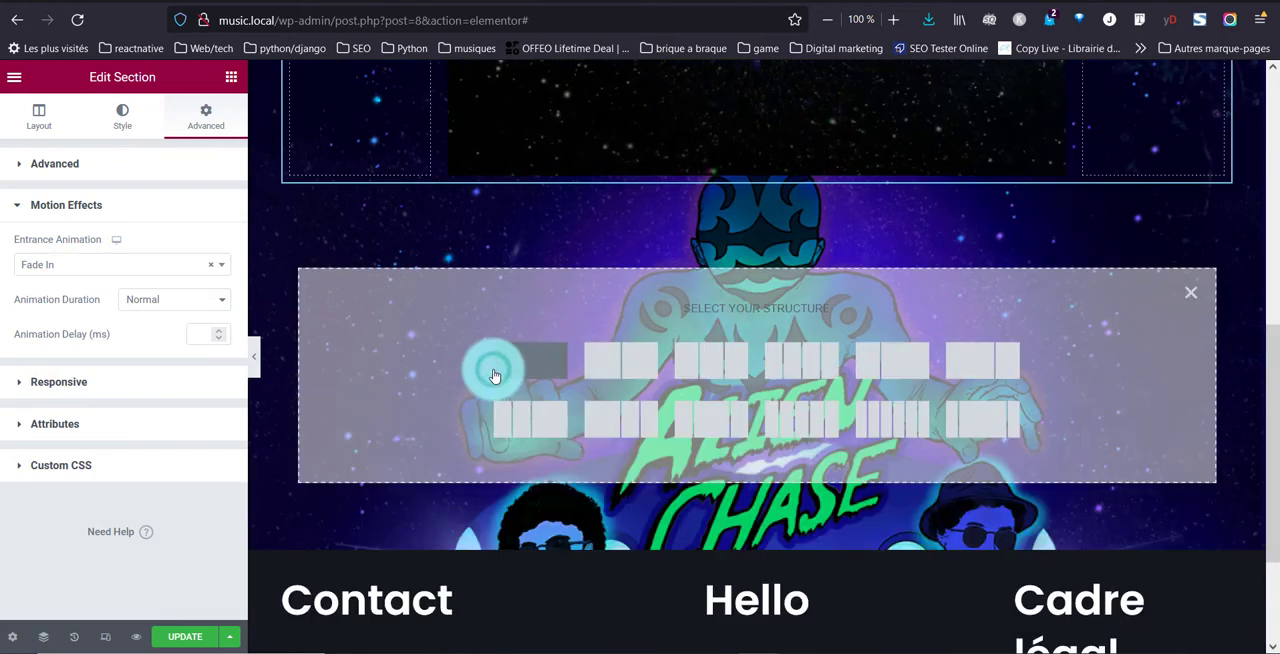
click(494, 373)
click(762, 277)
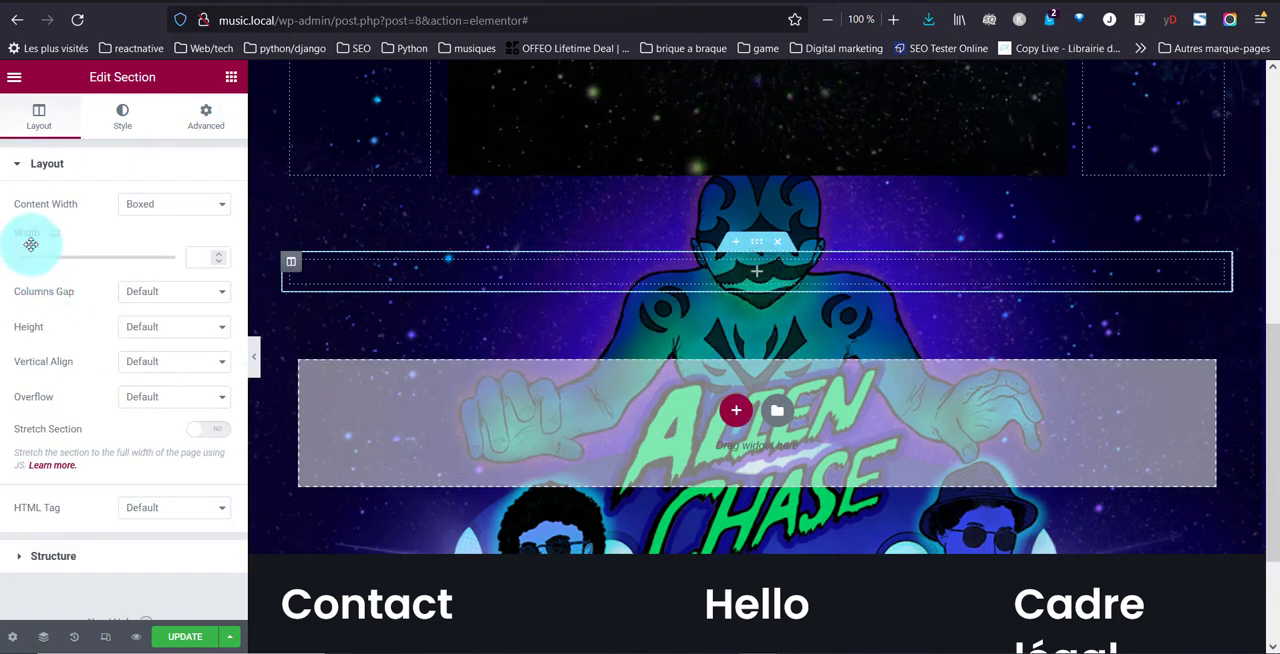
Place an Inner Section in the new single-column section and delete its first column so that one column remains
drag(62, 272, 756, 270)
click(309, 270)
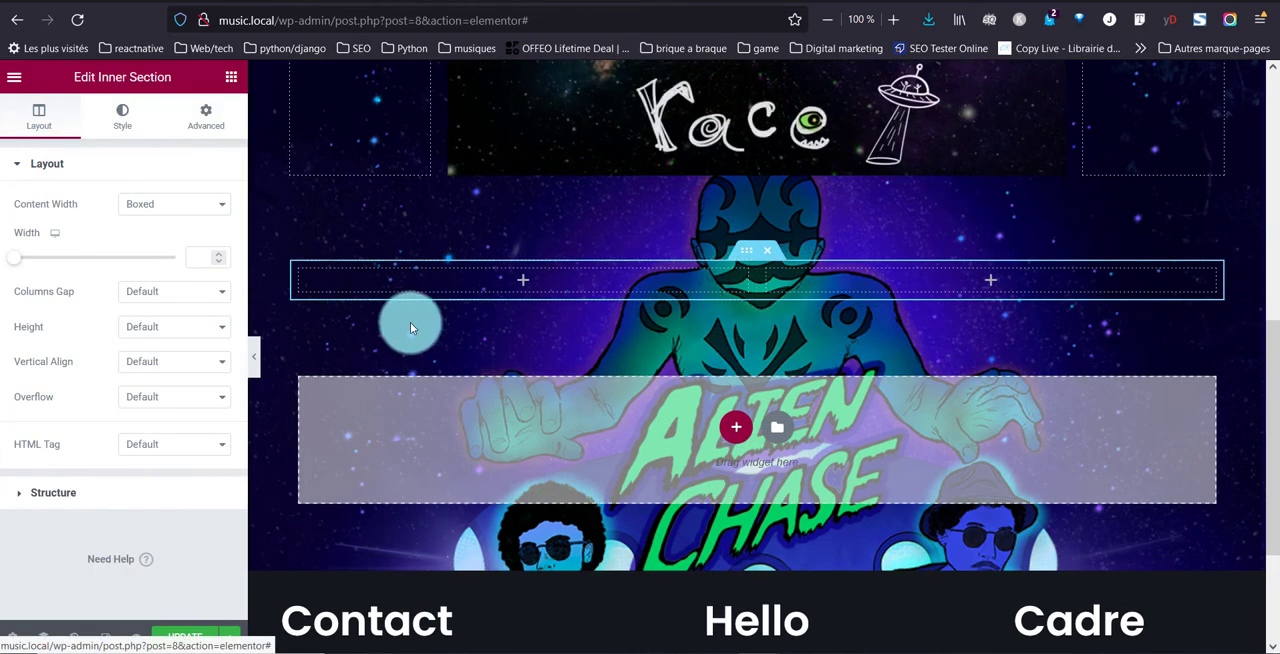
right_click(305, 271)
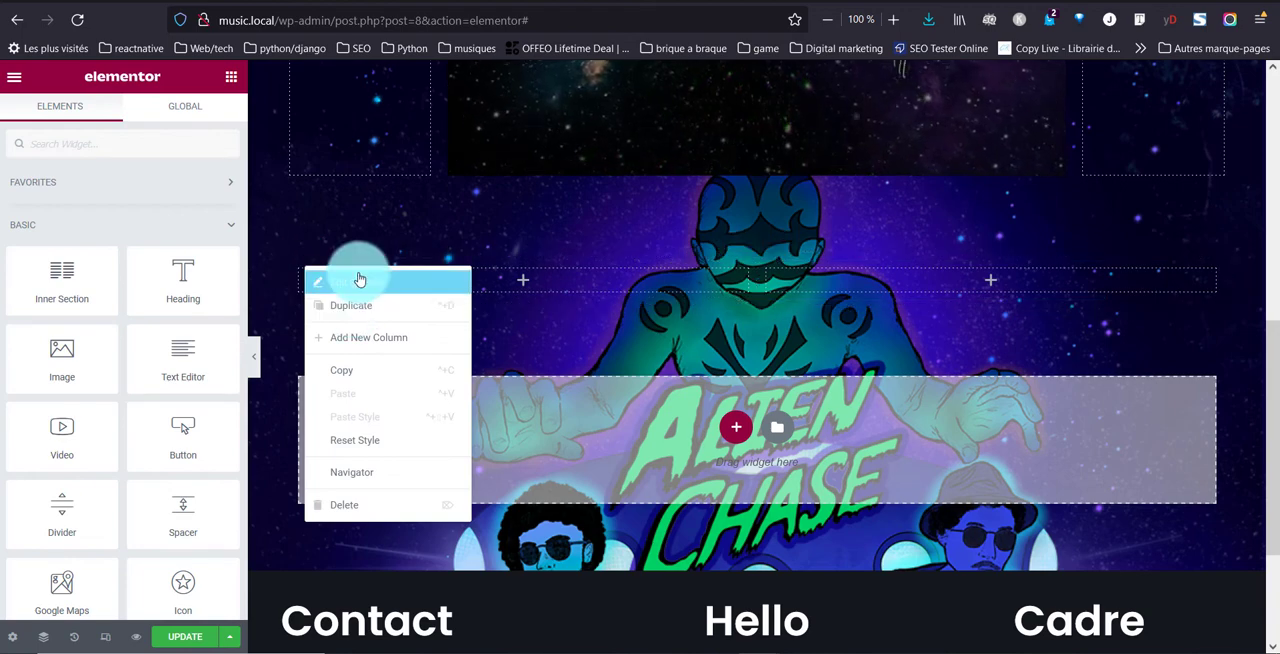
click(368, 504)
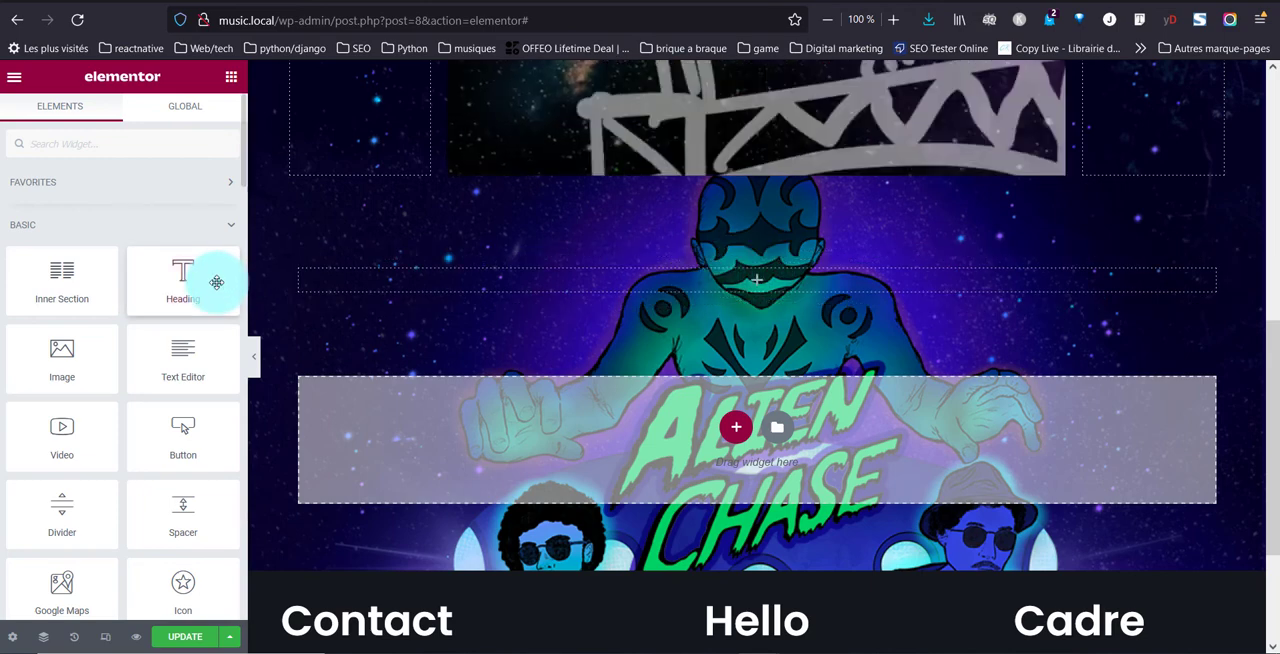
Add a centered Heading with the title "Follow us" and HTML tag H3 to the inner section
drag(215, 280, 759, 275)
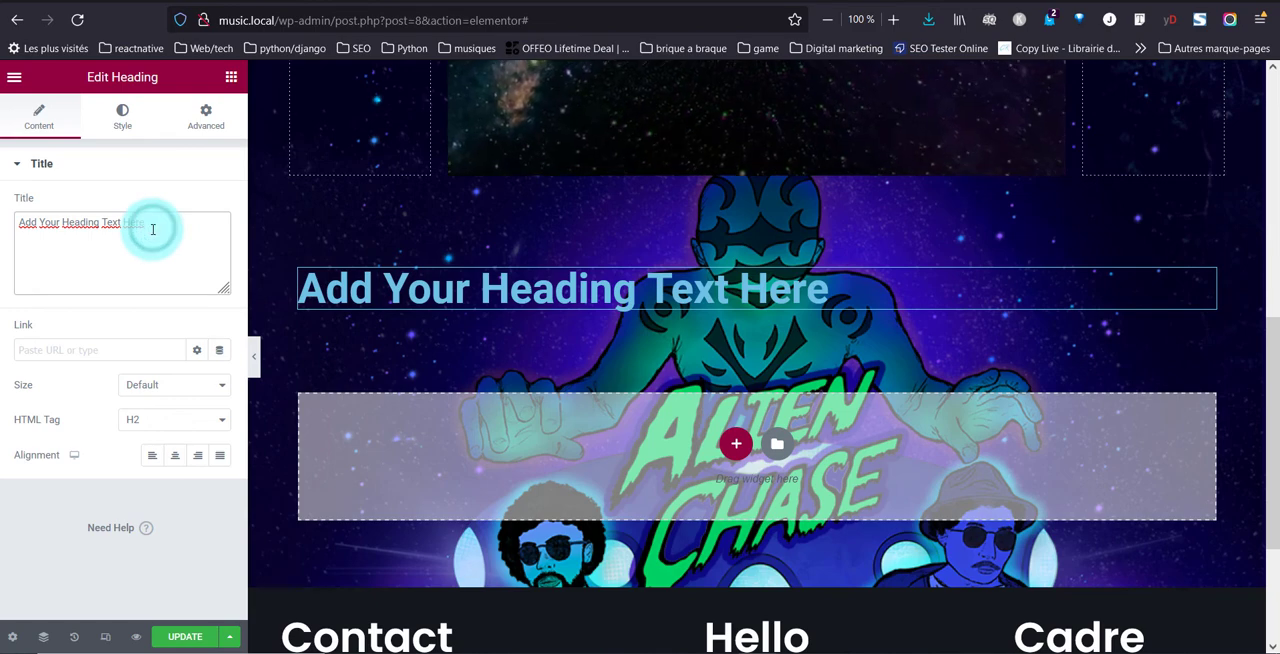
text(Follow us)
click(179, 424)
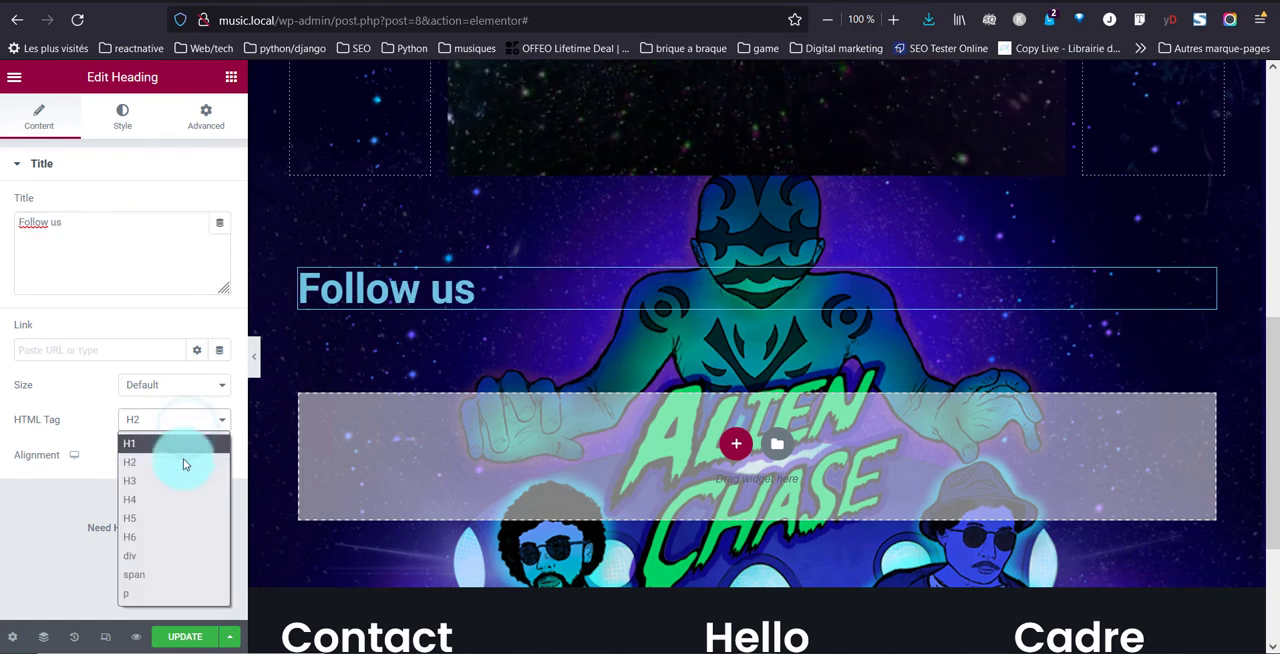
click(178, 481)
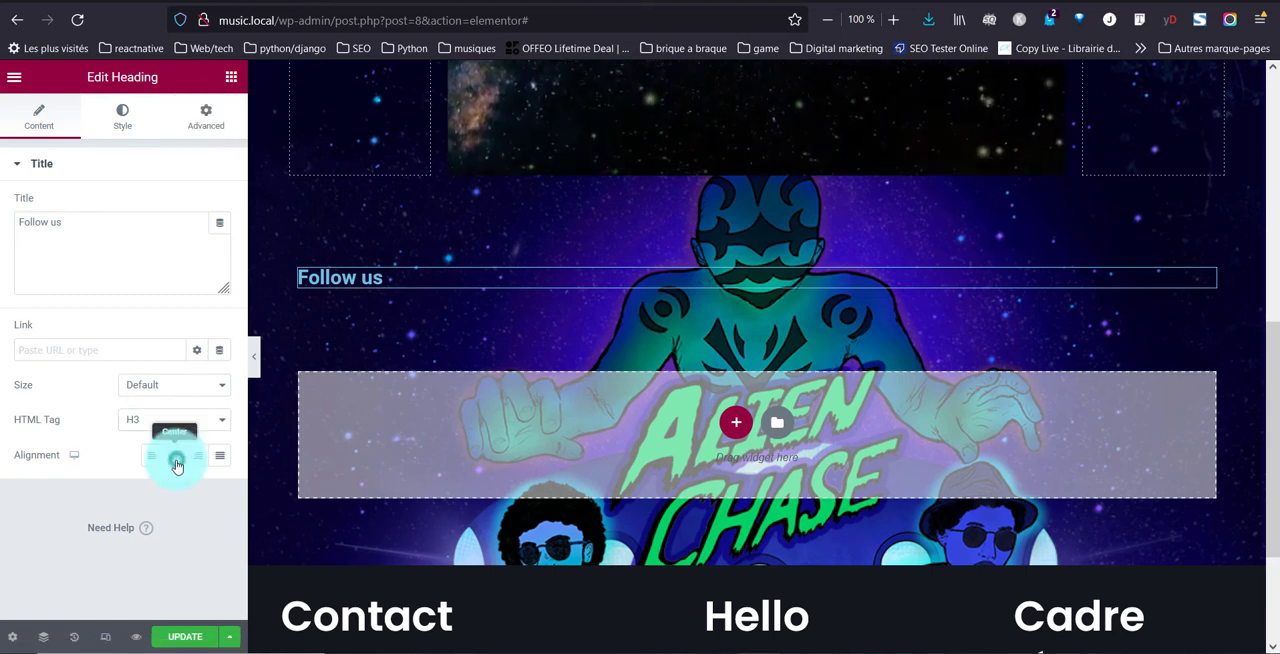
Set the text color of the "Follow us" heading to white, #FFFFFF
click(136, 132)
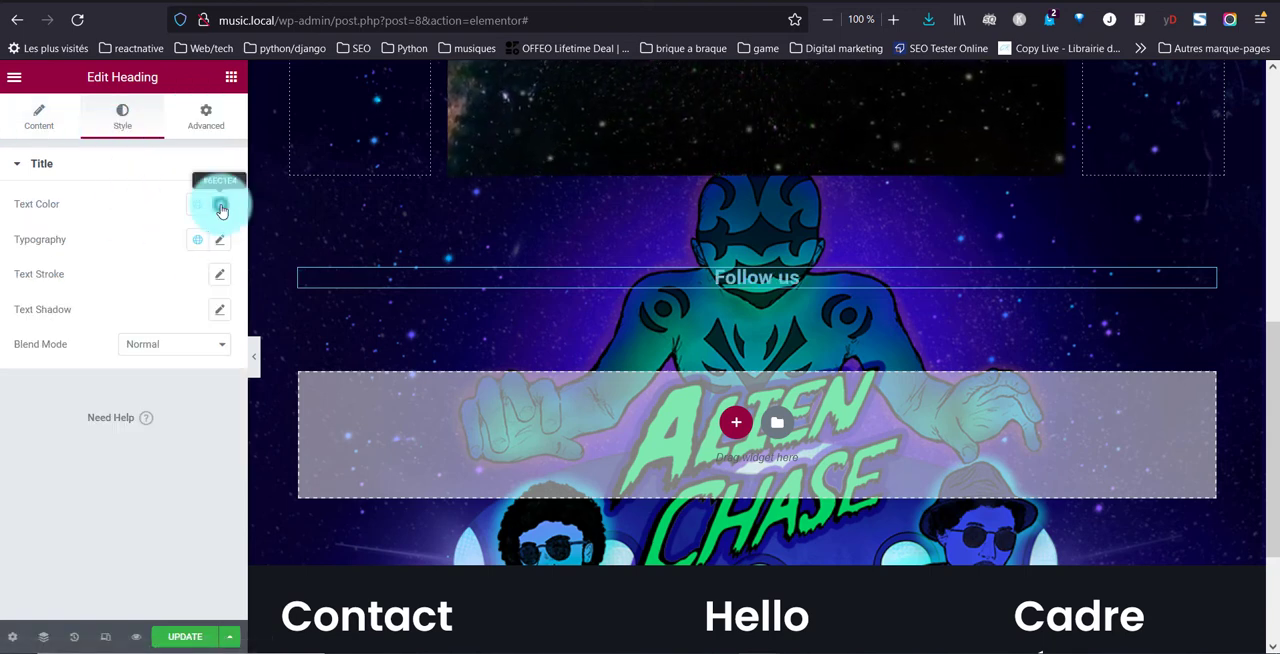
click(221, 203)
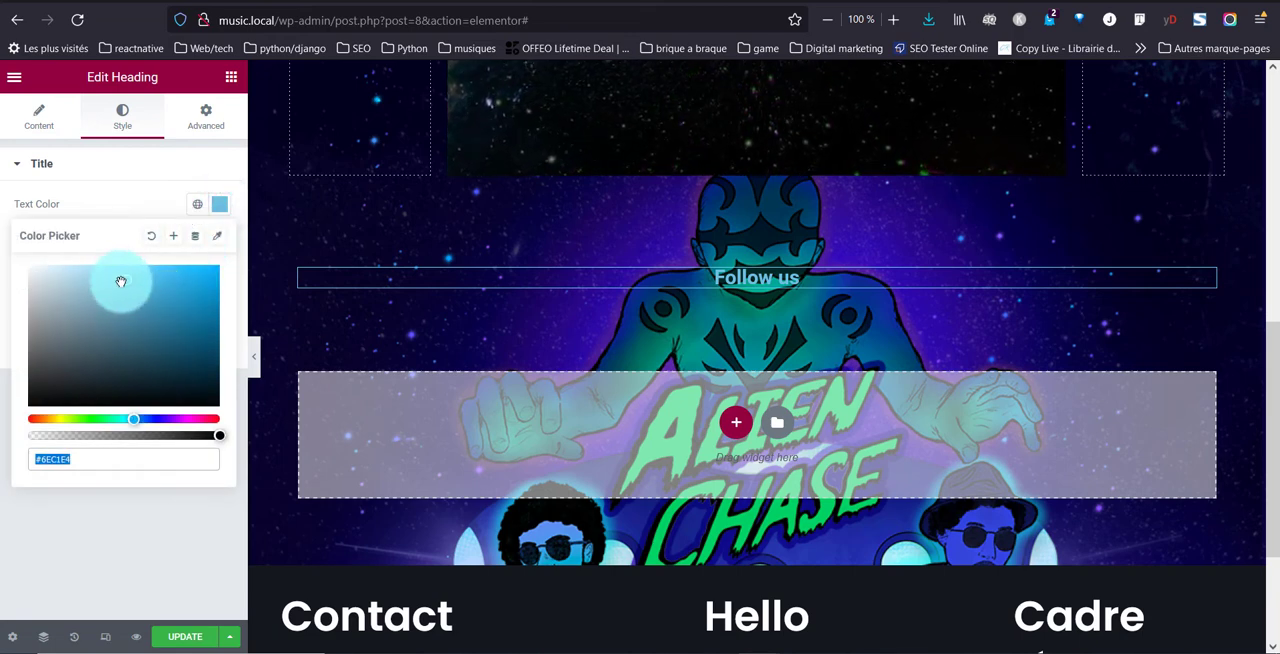
drag(120, 281, 66, 277)
click(128, 168)
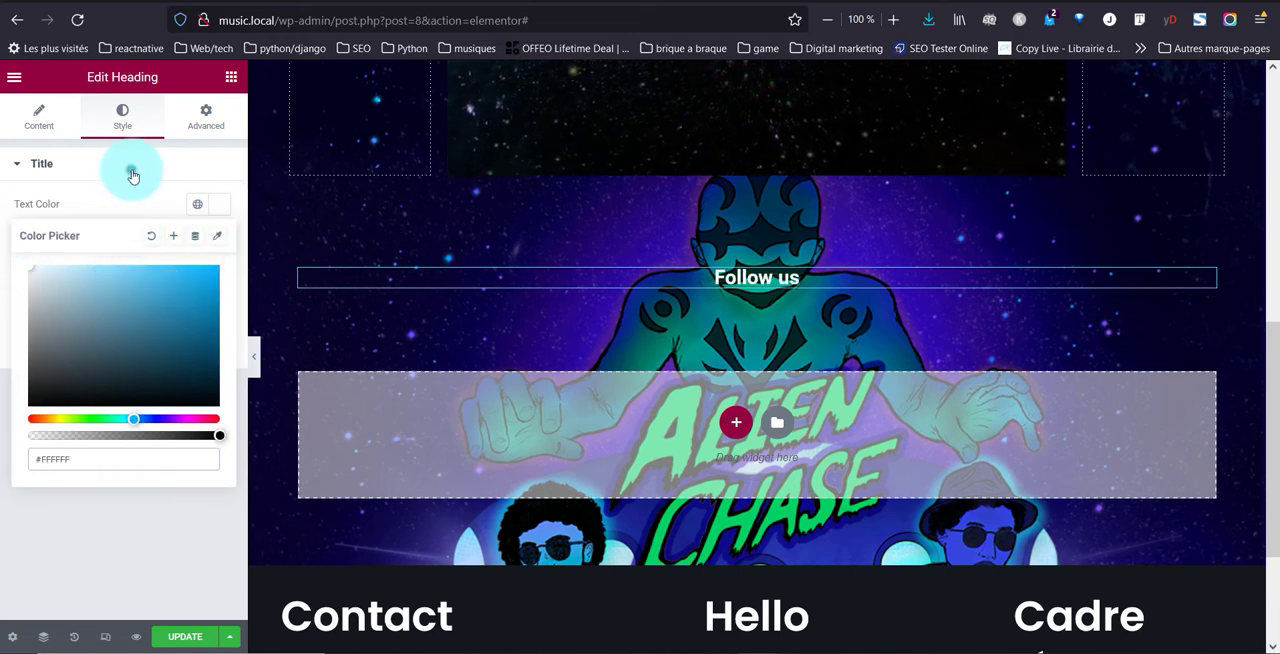
click(17, 168)
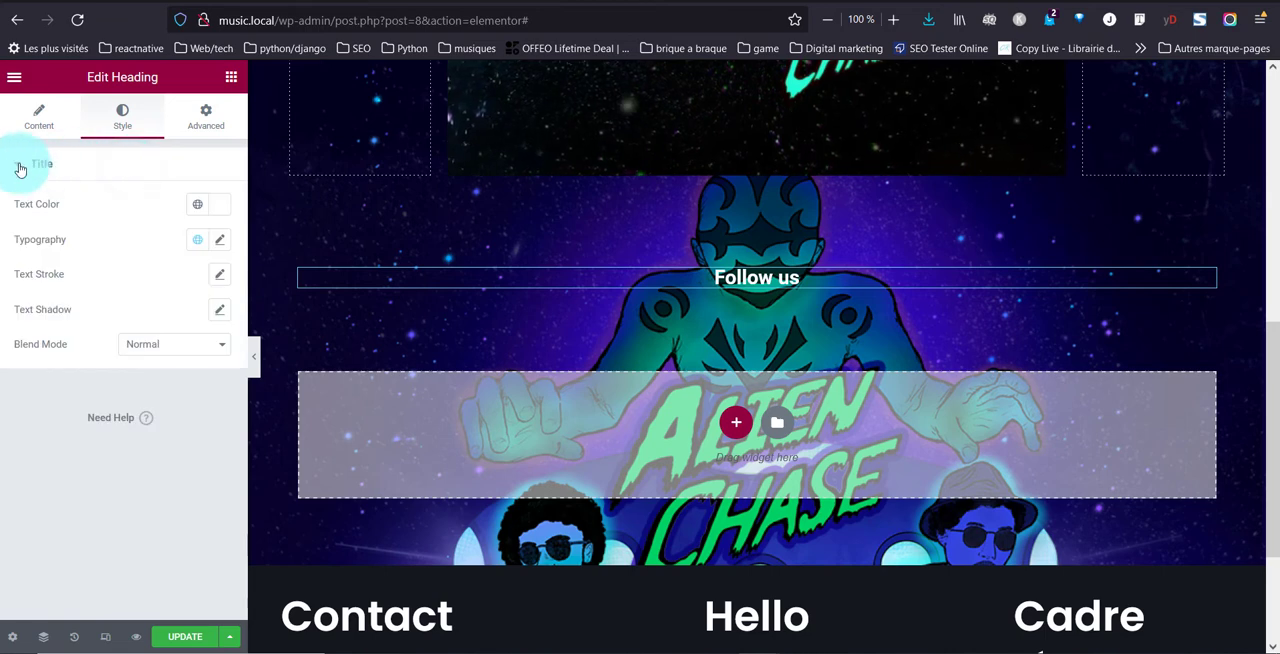
Set the typography of the "Follow us" heading to Uppercase, weight 800 and size 42 px
click(220, 238)
click(165, 320)
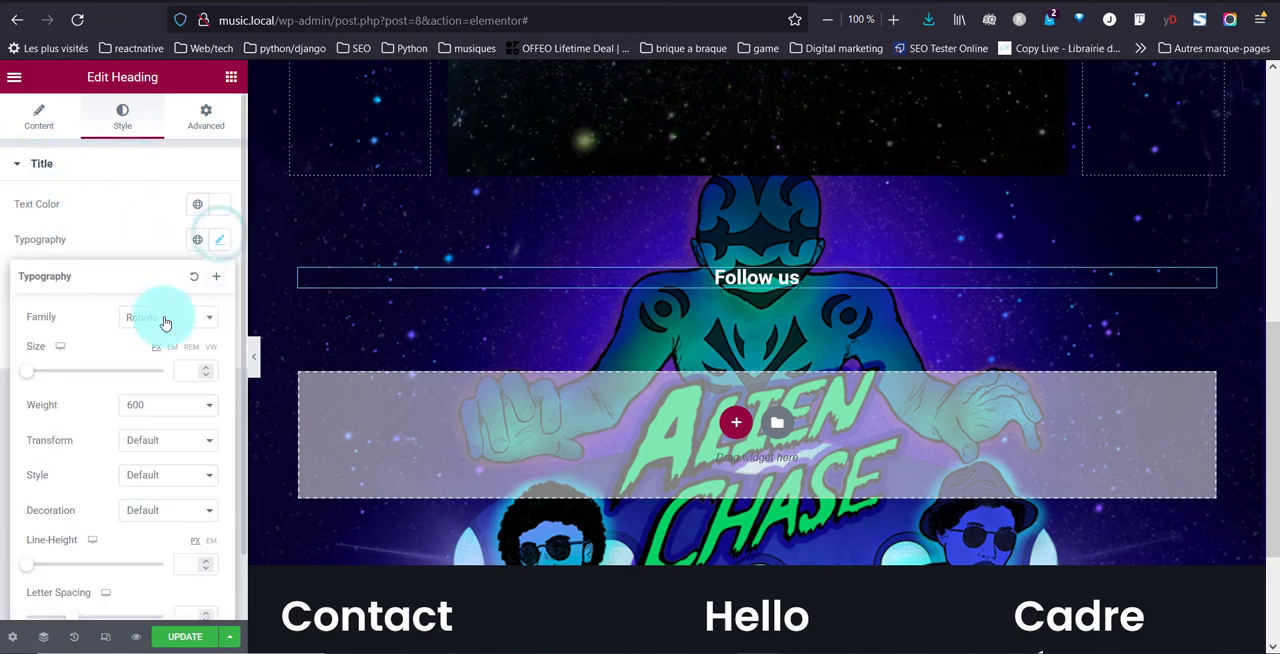
click(196, 370)
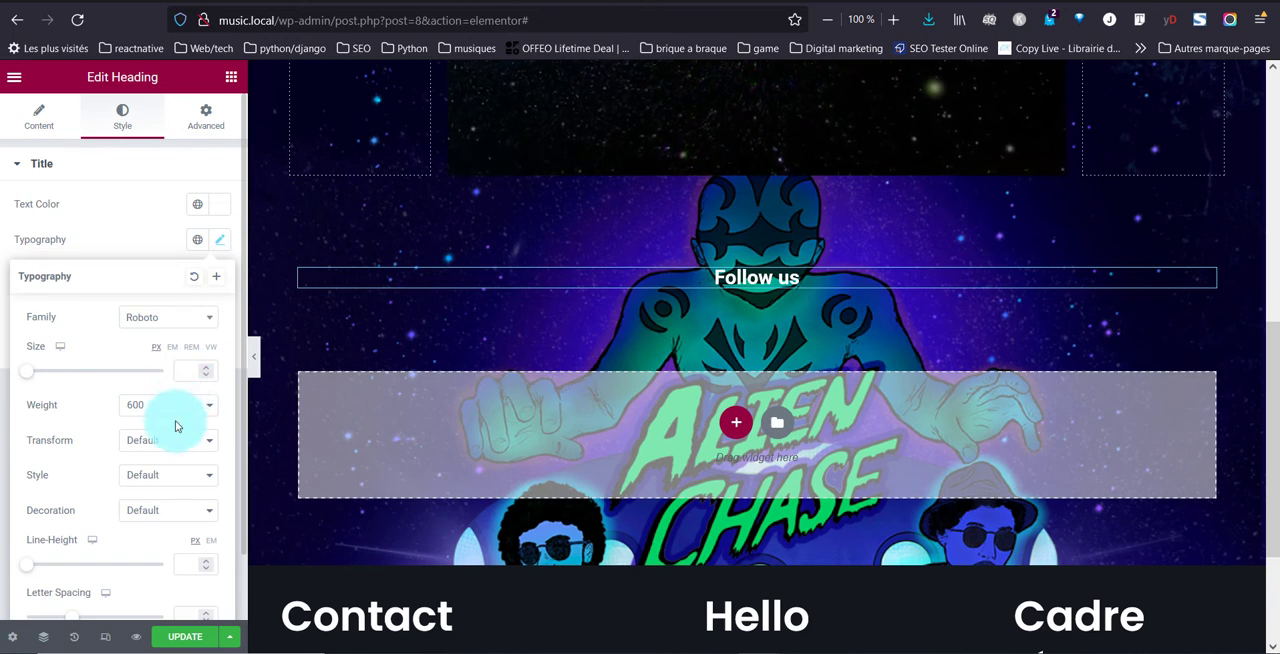
click(133, 493)
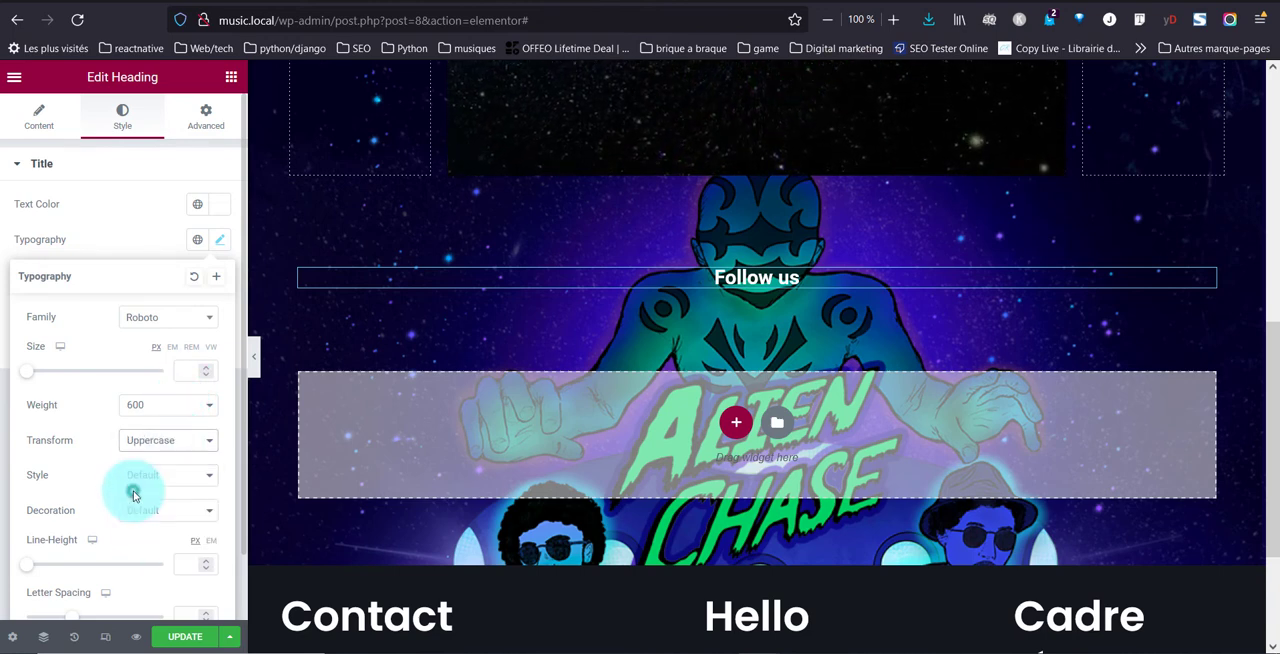
click(157, 405)
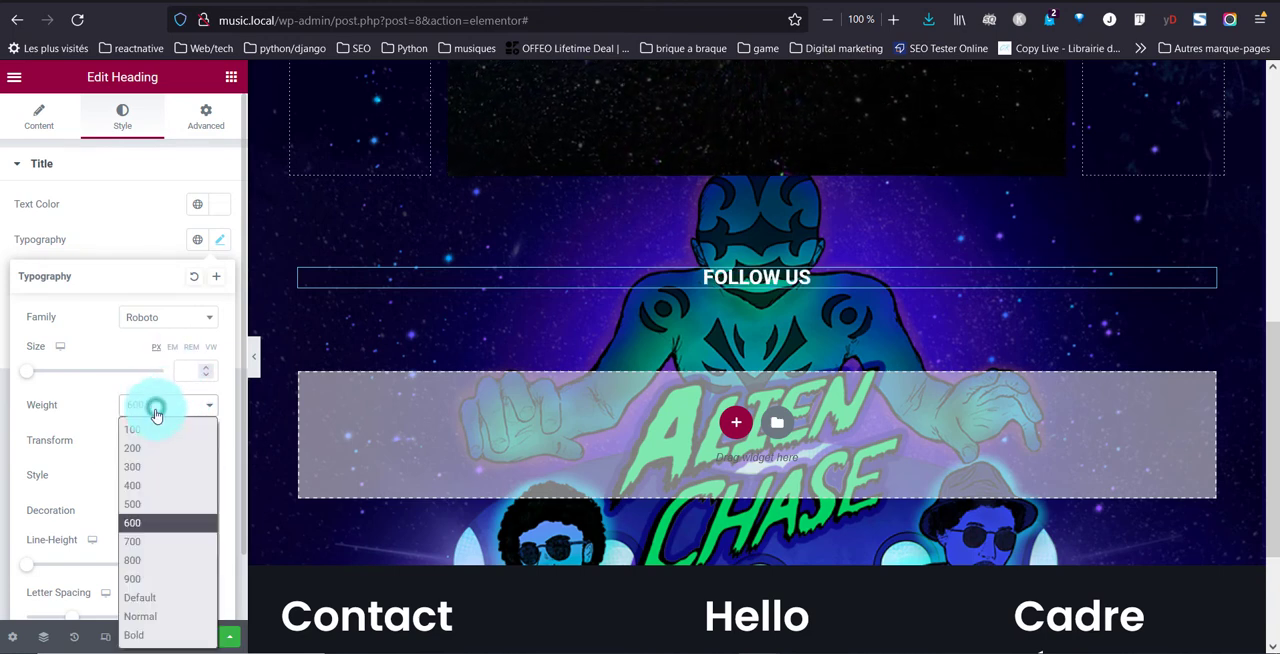
click(148, 560)
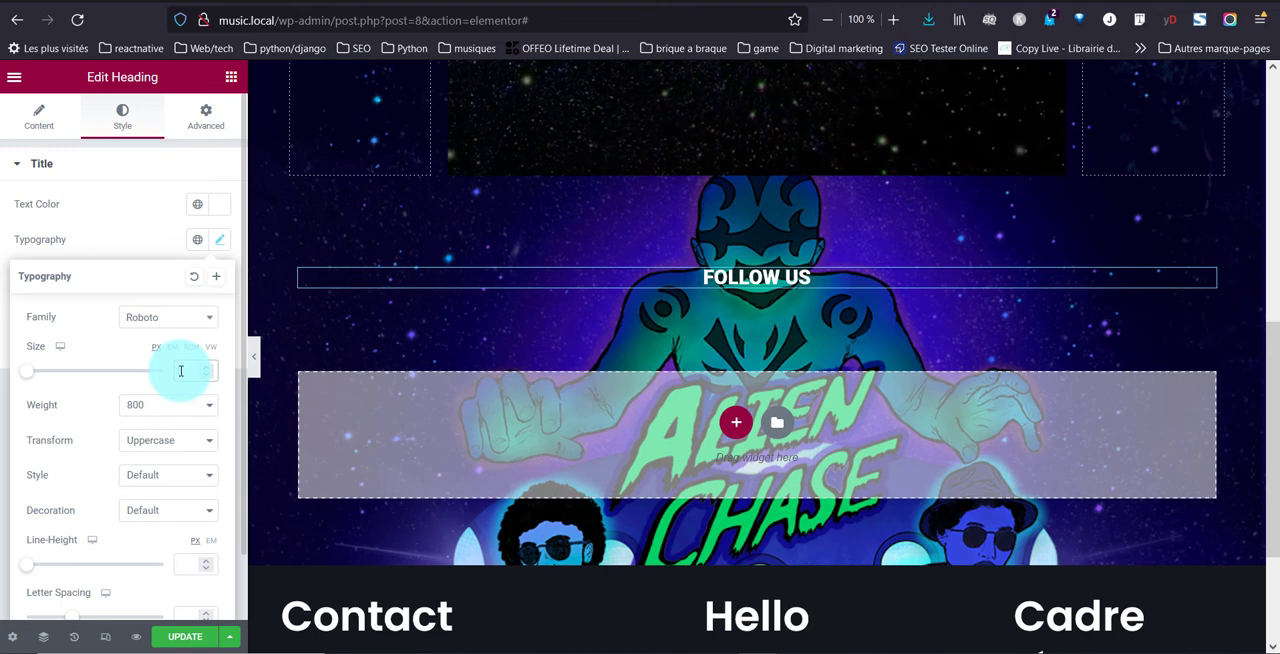
text(42)
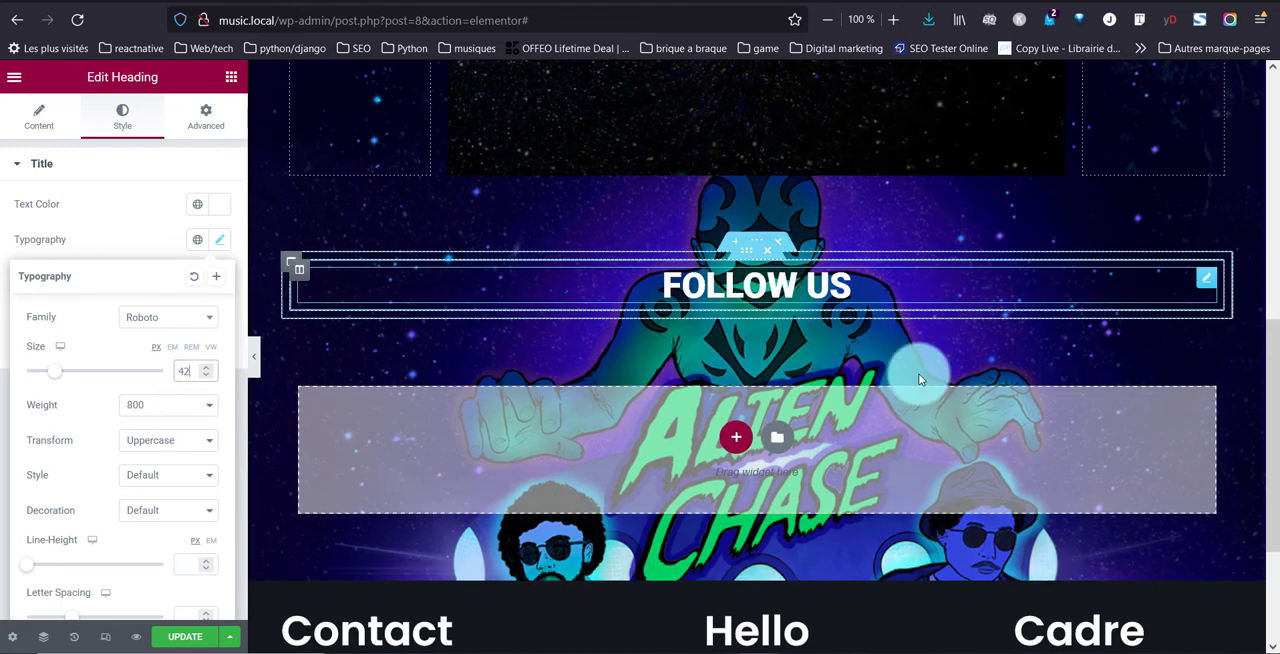
click(957, 273)
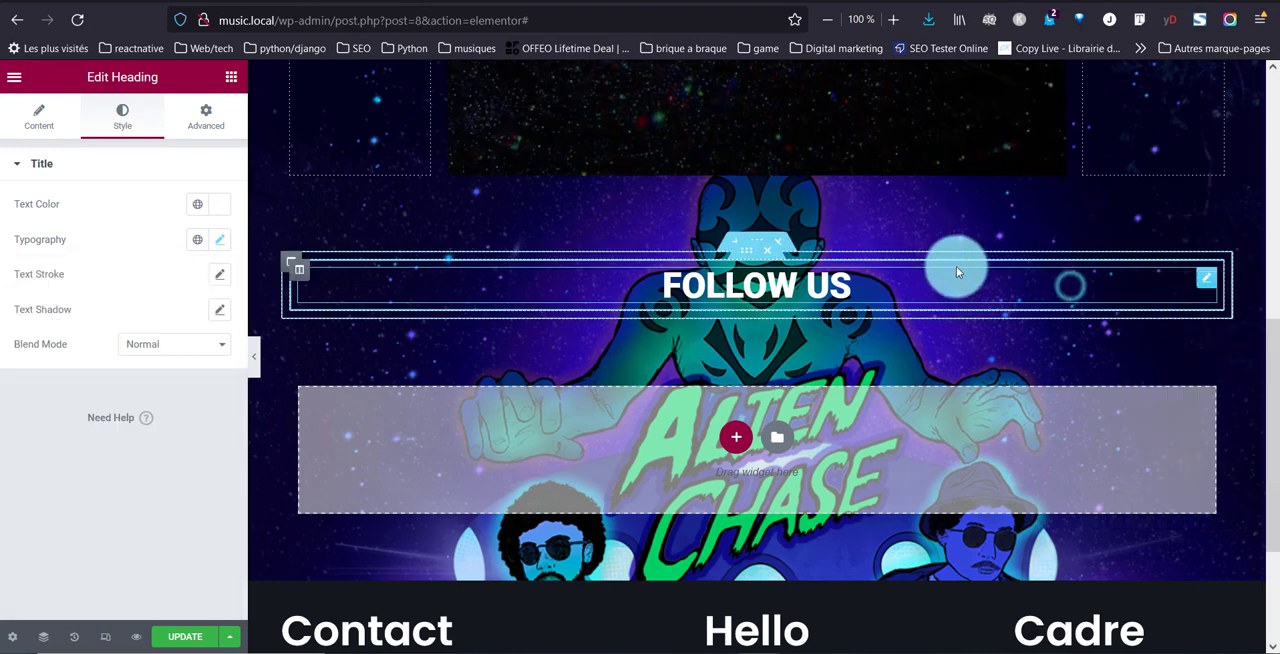
Duplicate the "Follow us" heading and change the title of the copy to "for more music"
right_click(1205, 290)
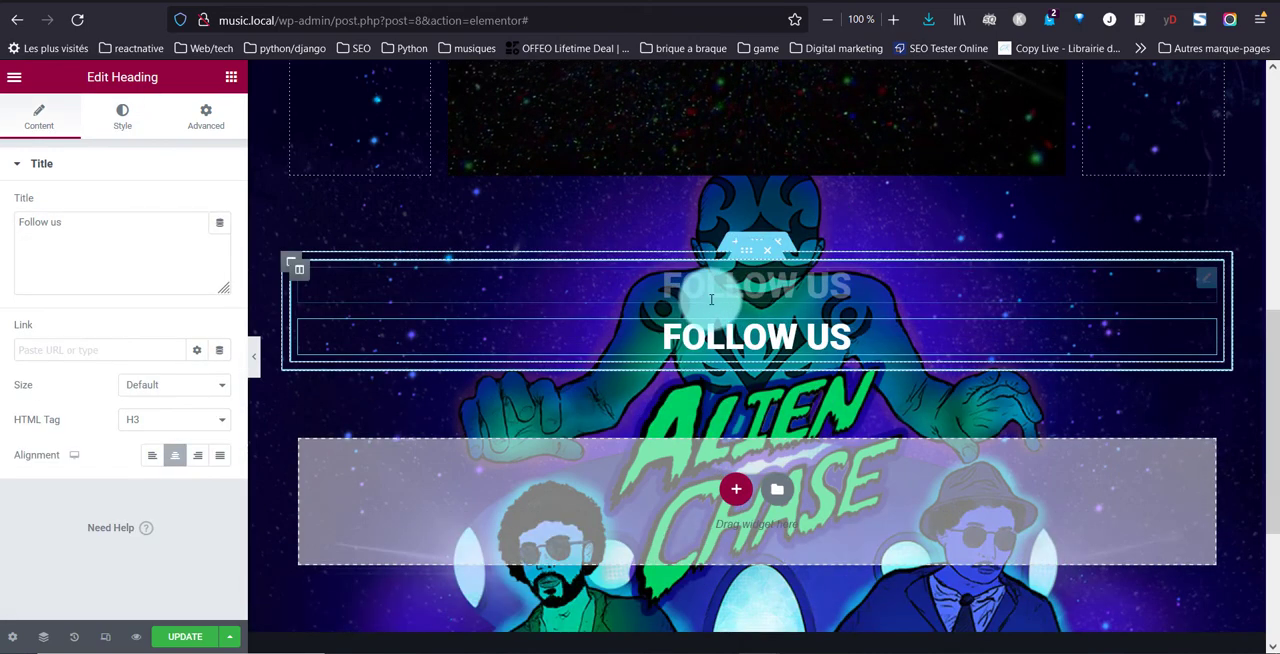
drag(65, 222, 2, 228)
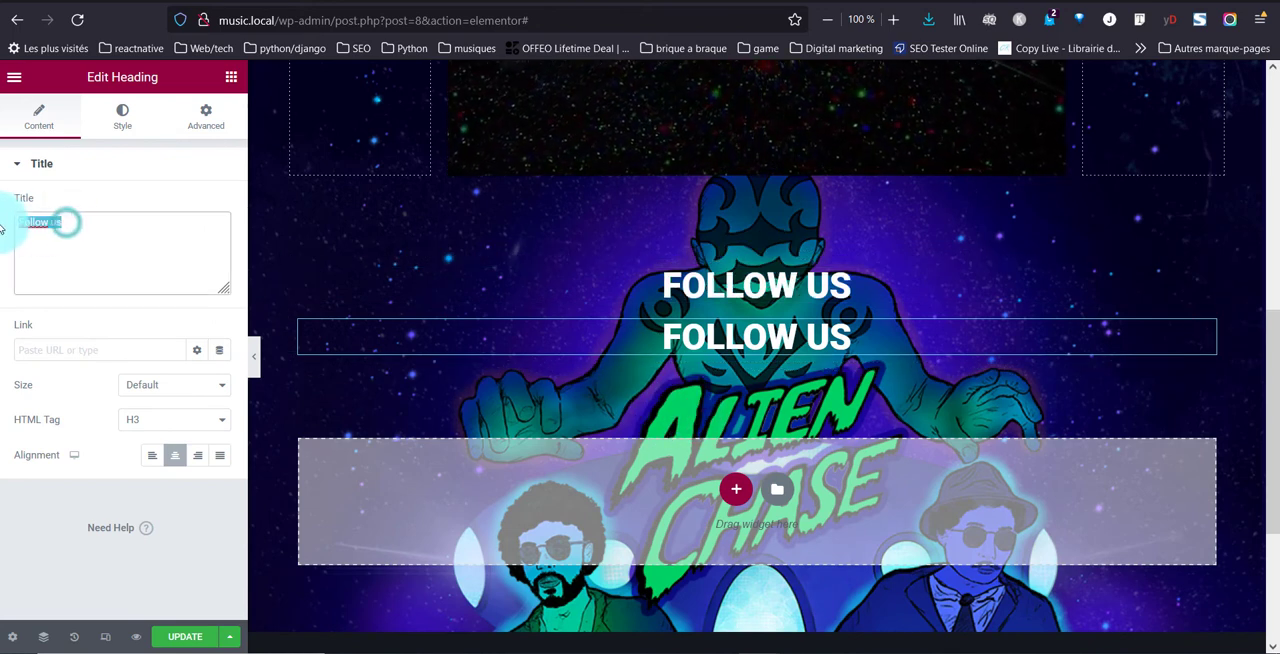
text(for)
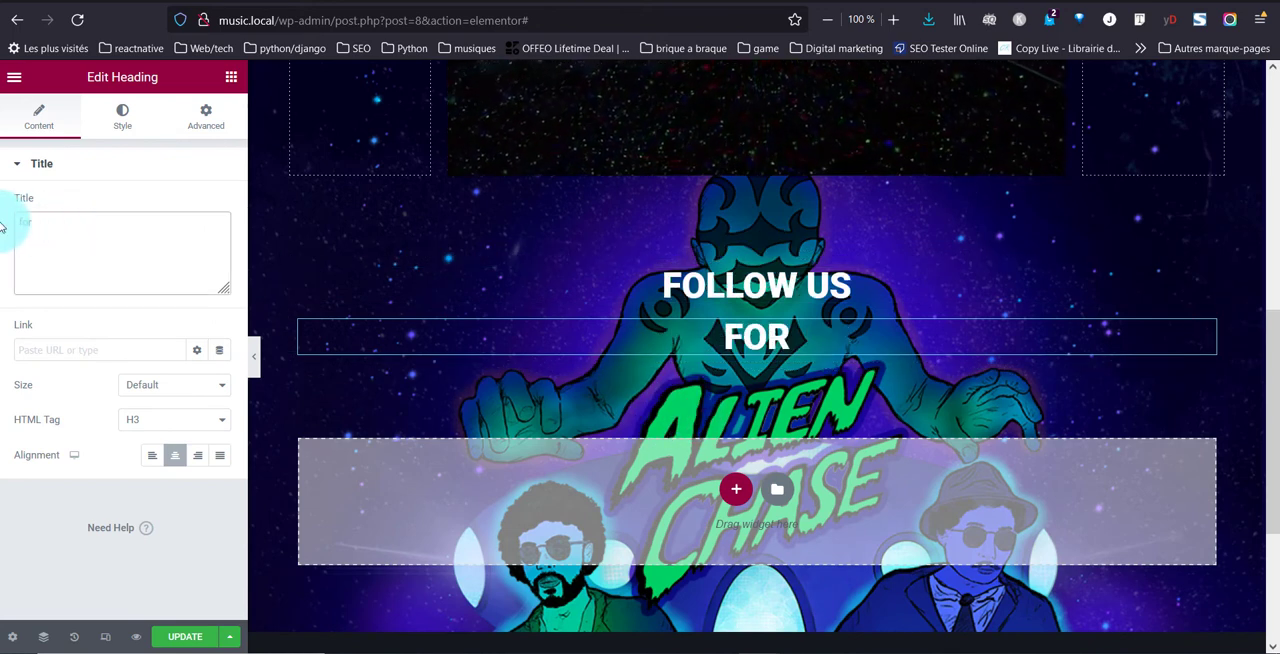
text( more mus)
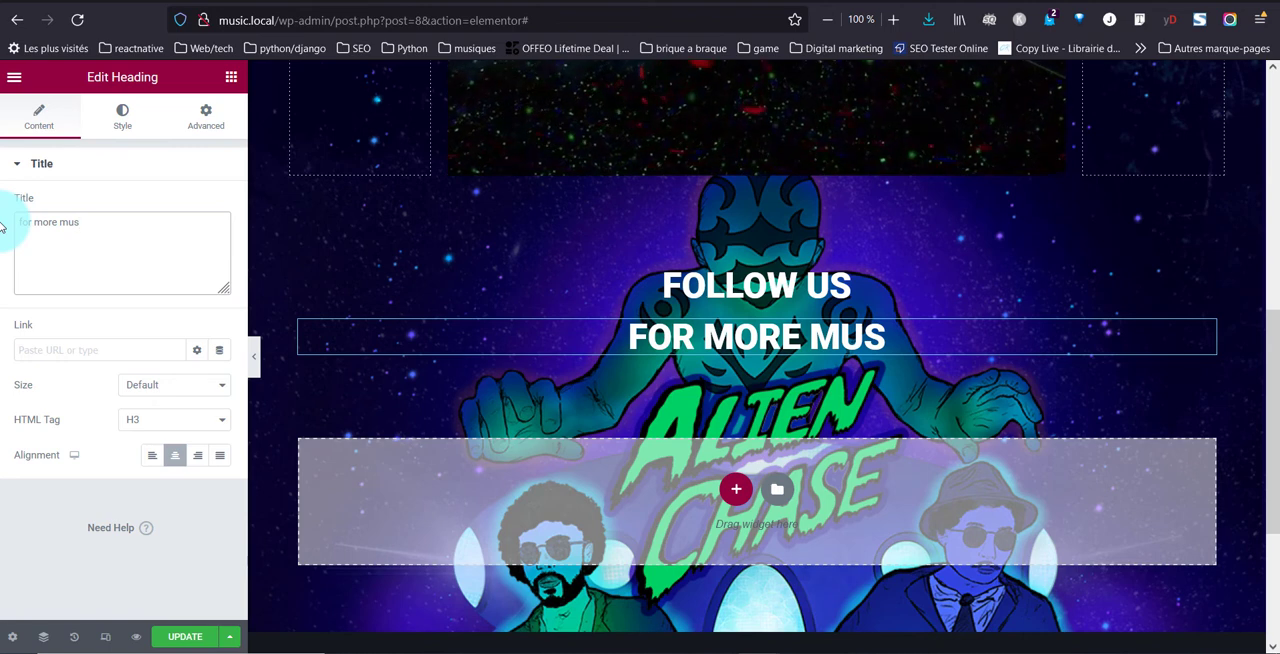
text(ic)
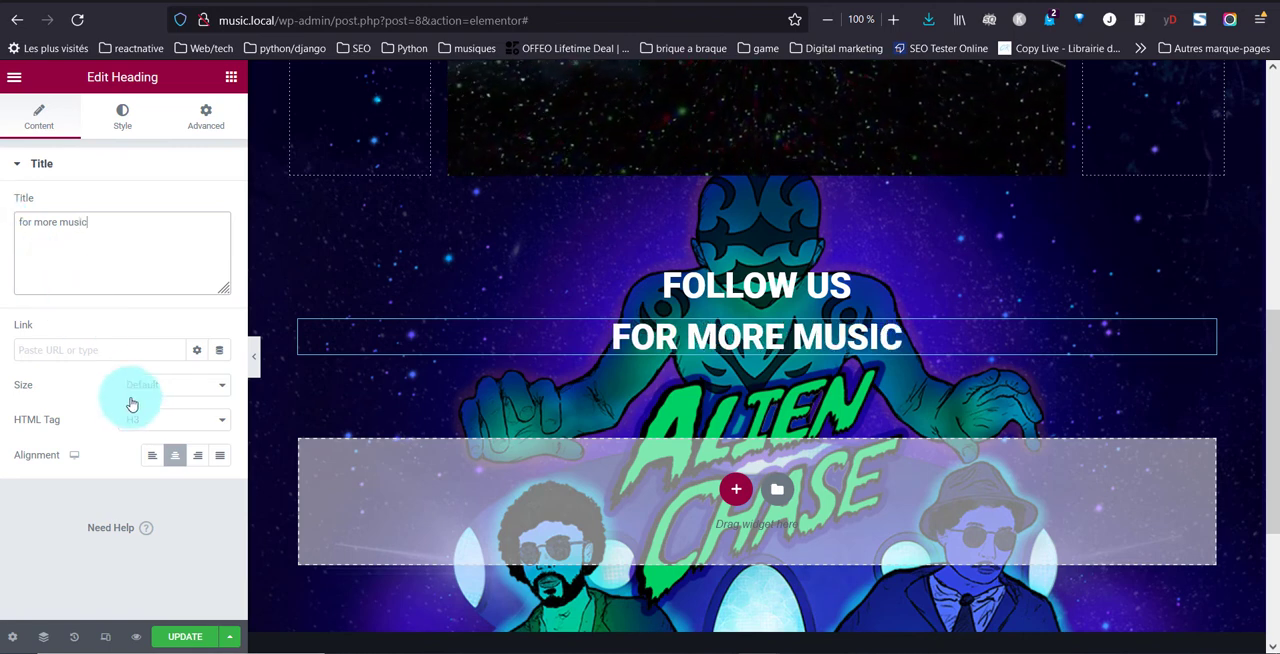
Set the HTML tag of the "for more music" heading to p and its font size to 22 px
click(145, 420)
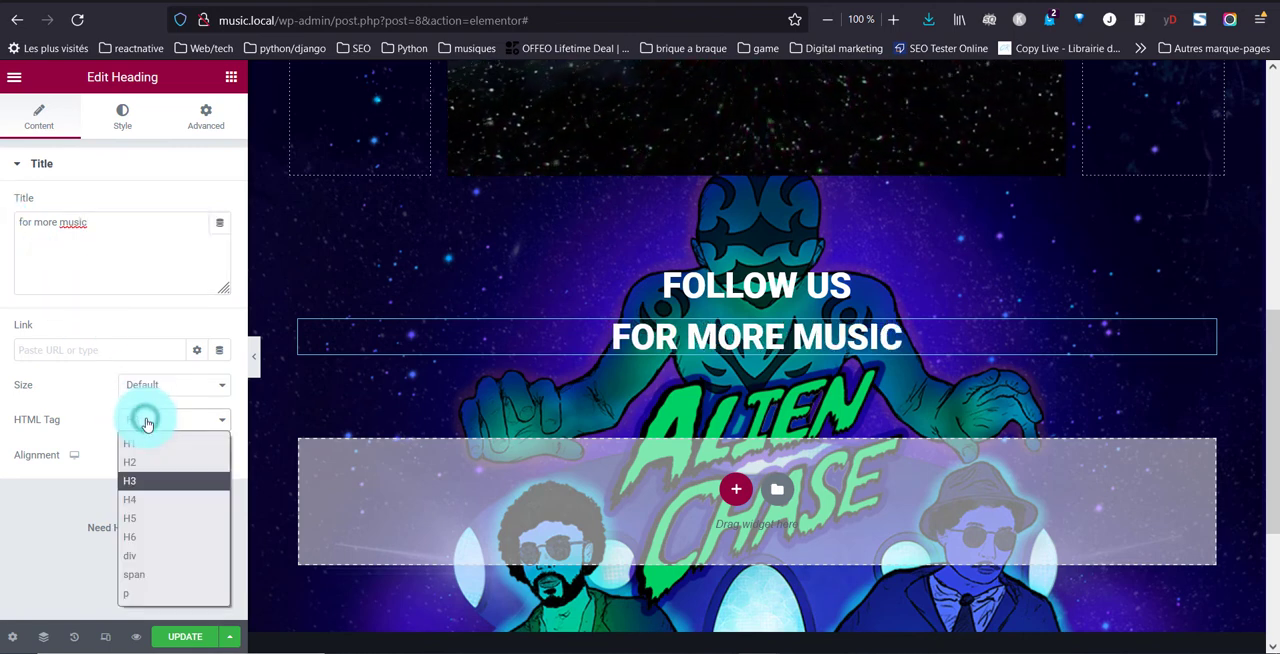
click(165, 591)
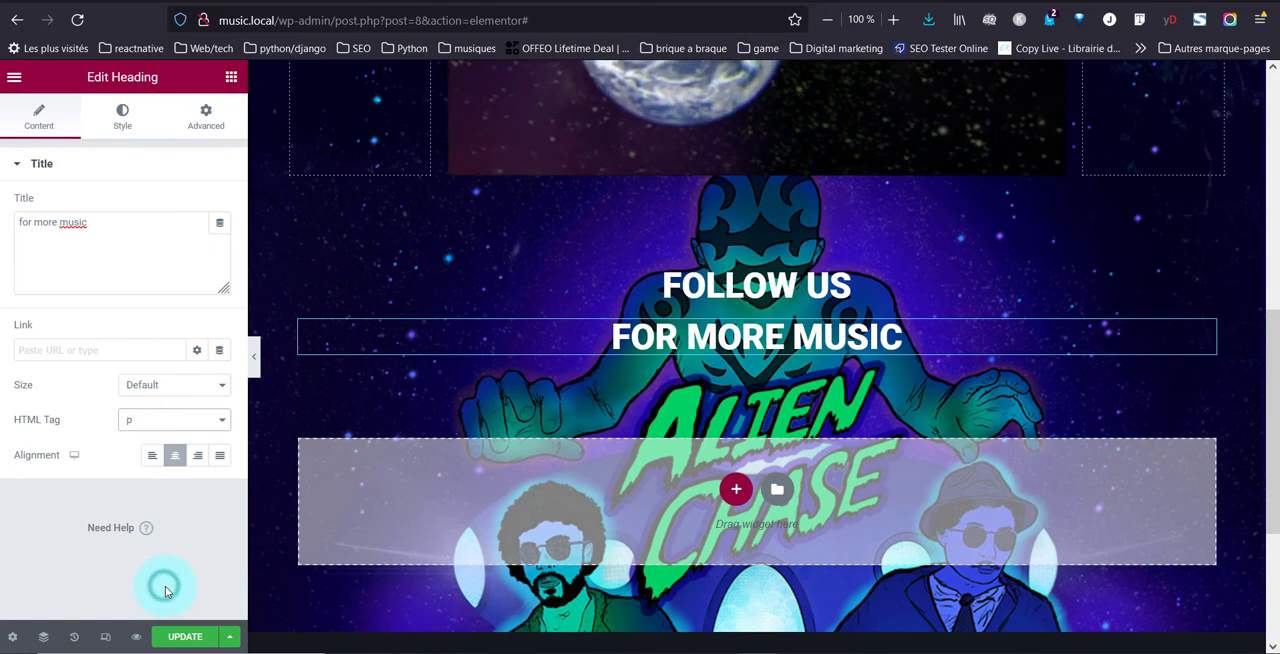
click(123, 118)
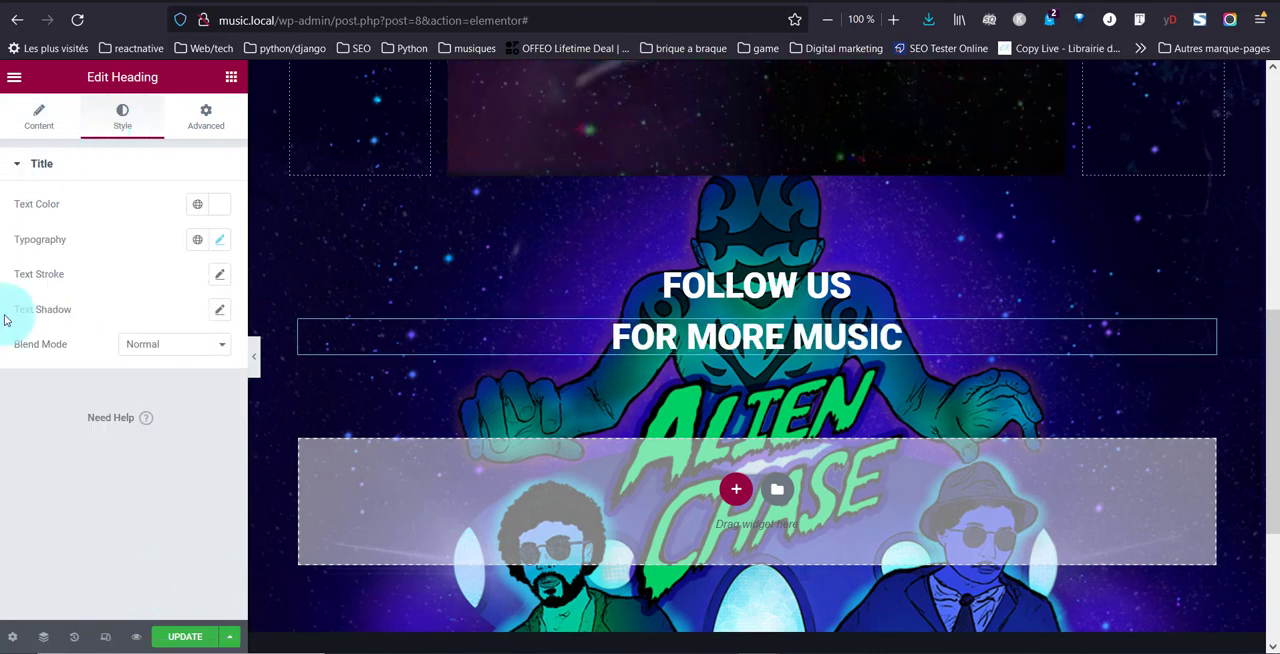
click(218, 251)
click(173, 327)
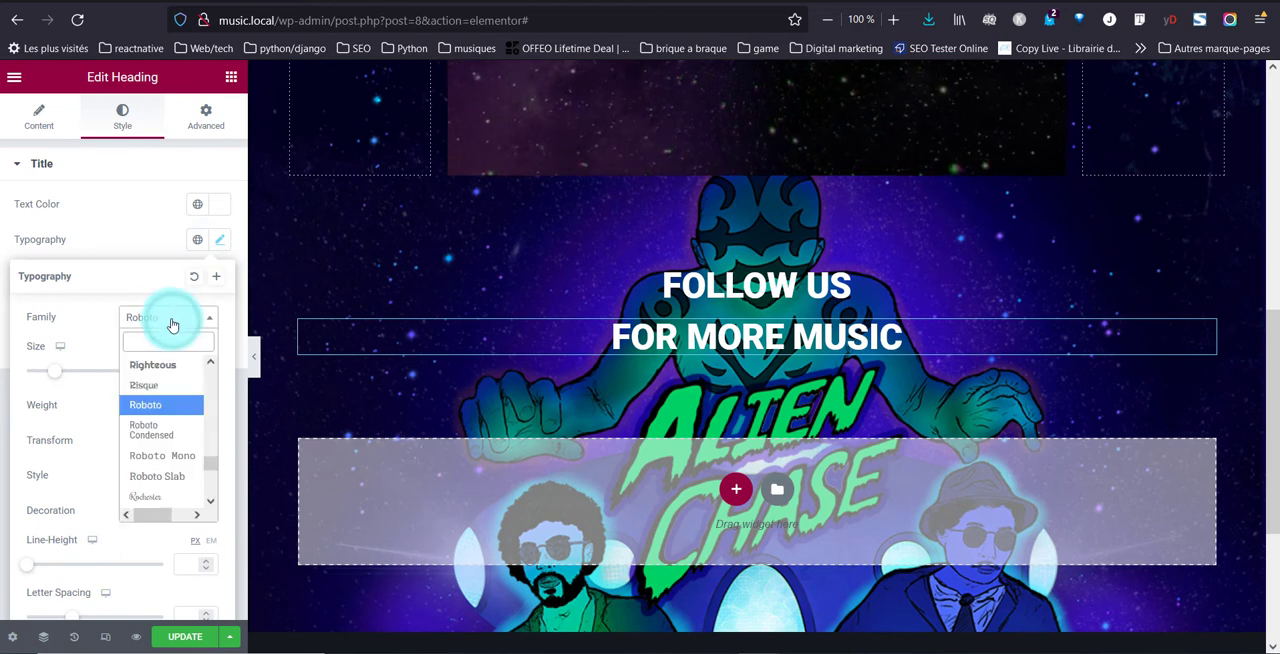
click(147, 447)
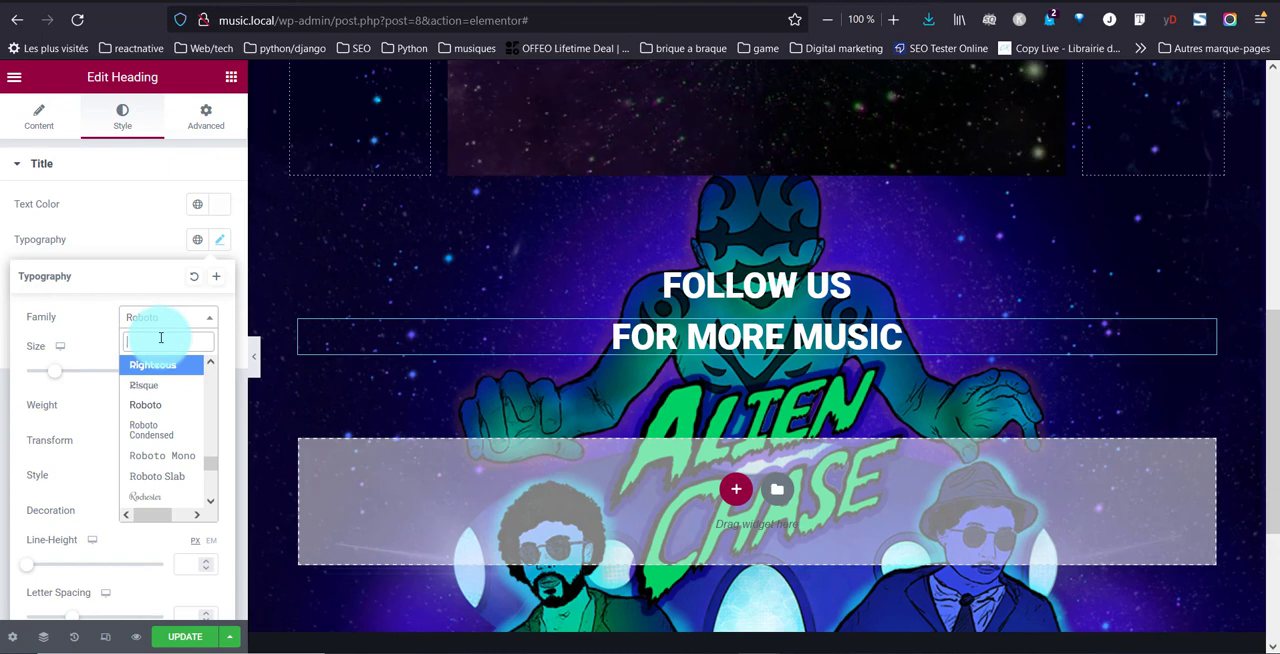
double_click(141, 292)
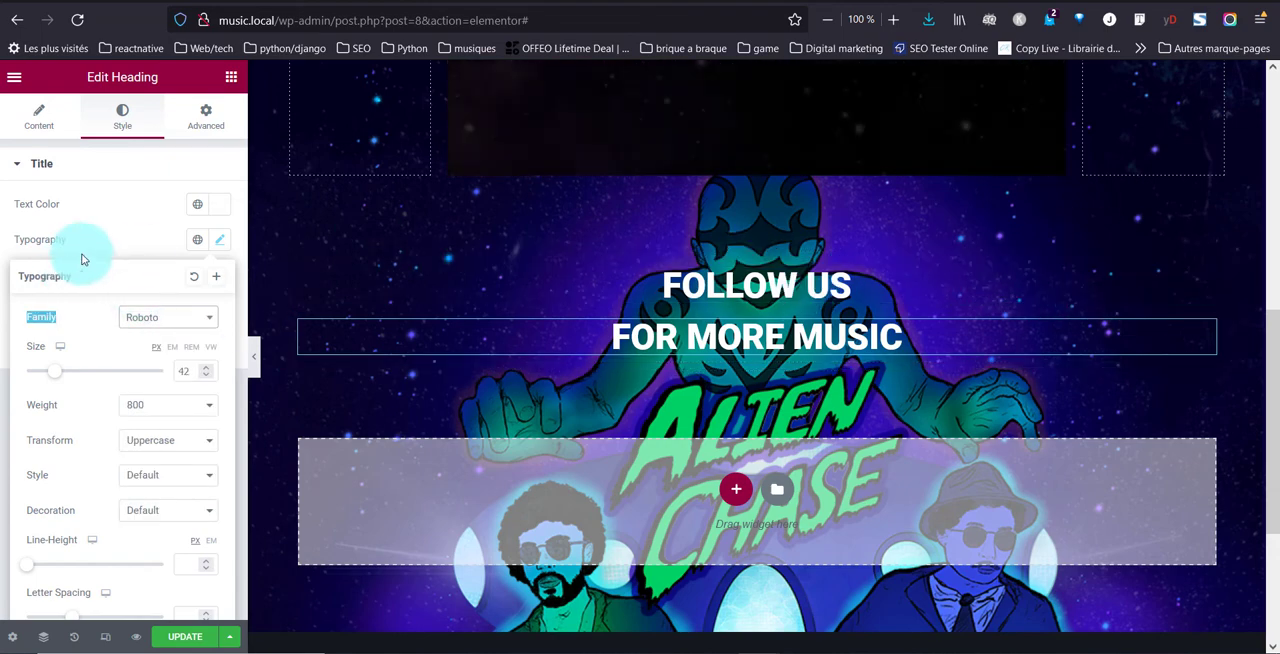
click(188, 372)
text(28)
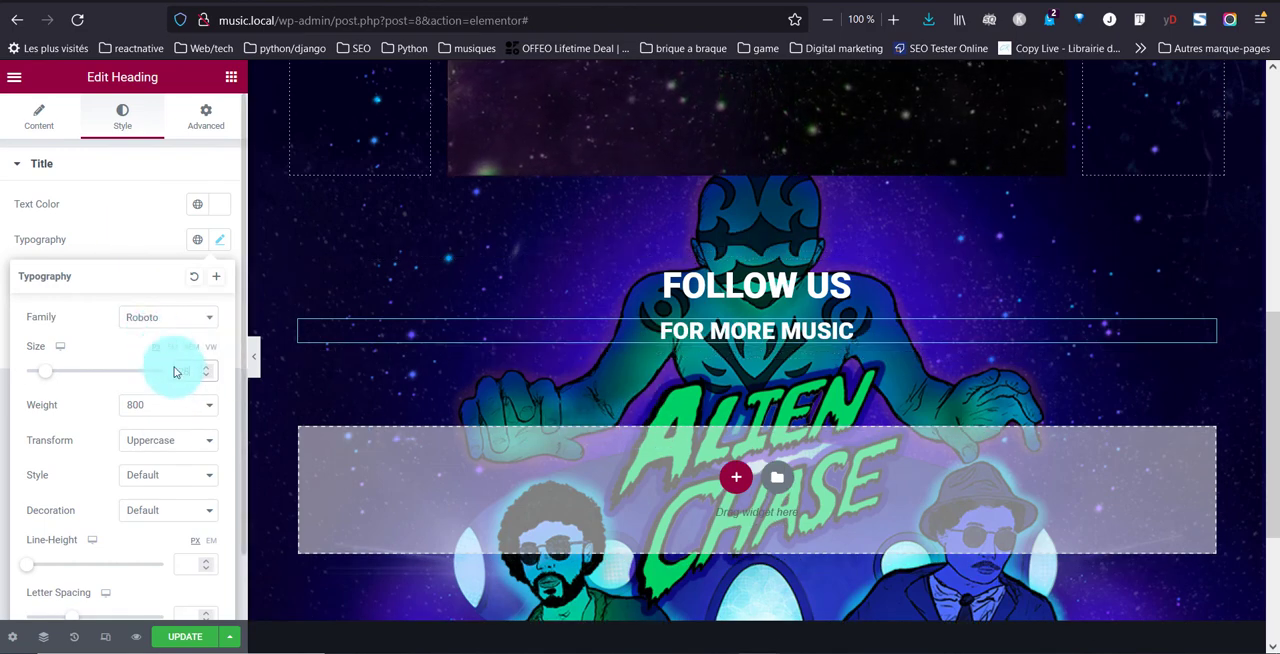
drag(192, 374, 154, 366)
text(22)
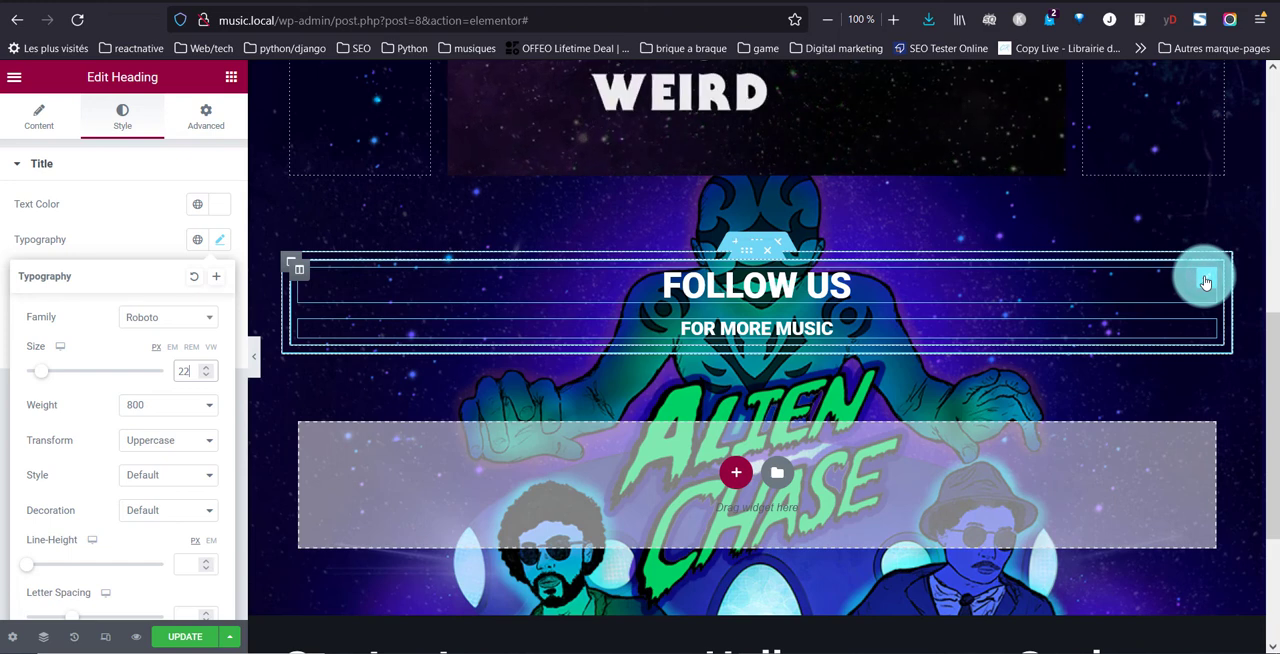
Change the font family of the "Follow us" heading to Raleway
click(1205, 282)
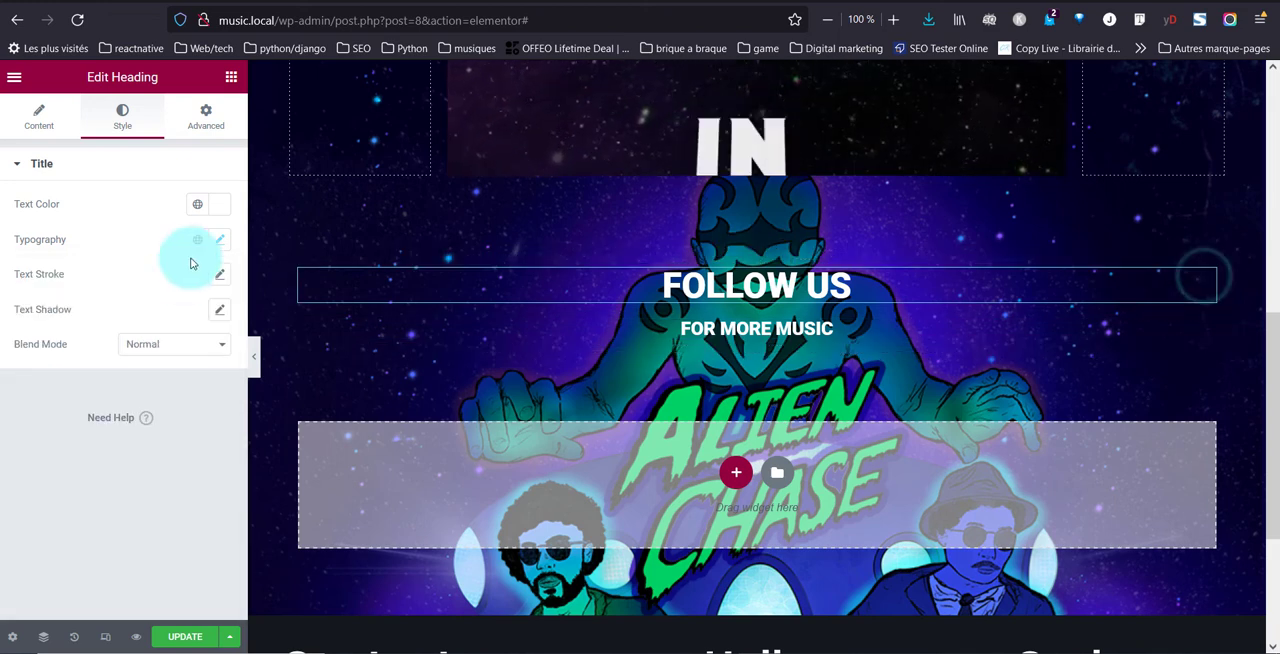
click(217, 241)
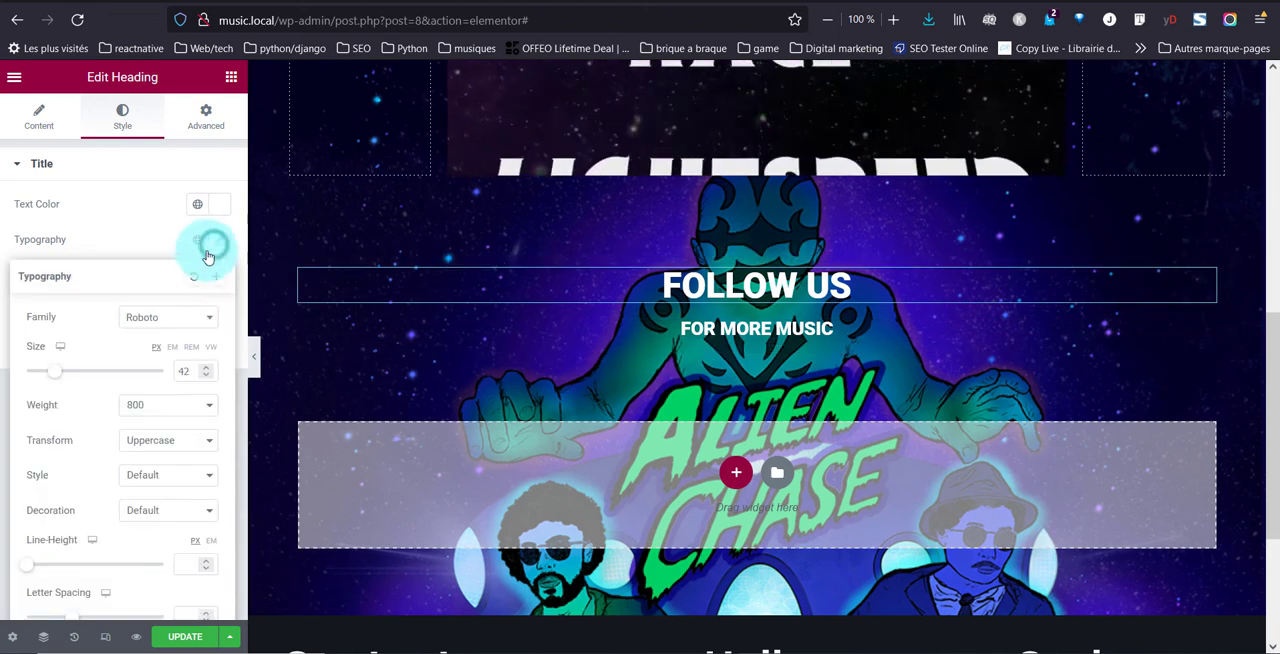
click(190, 327)
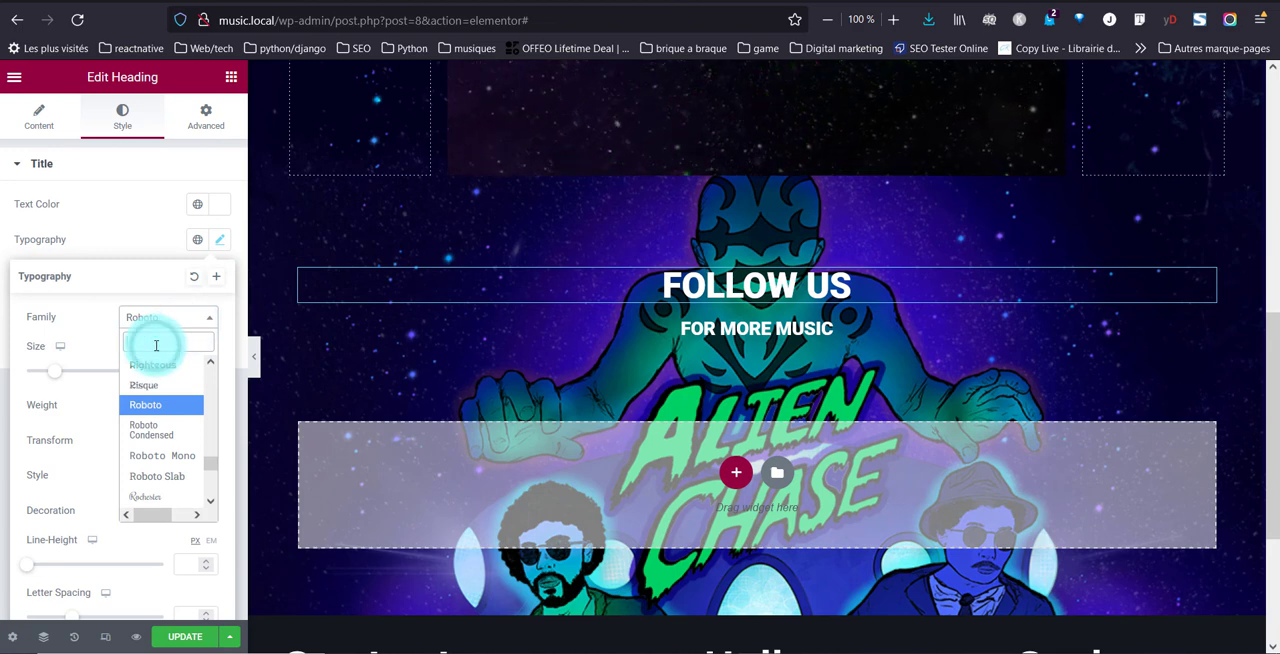
text(rale)
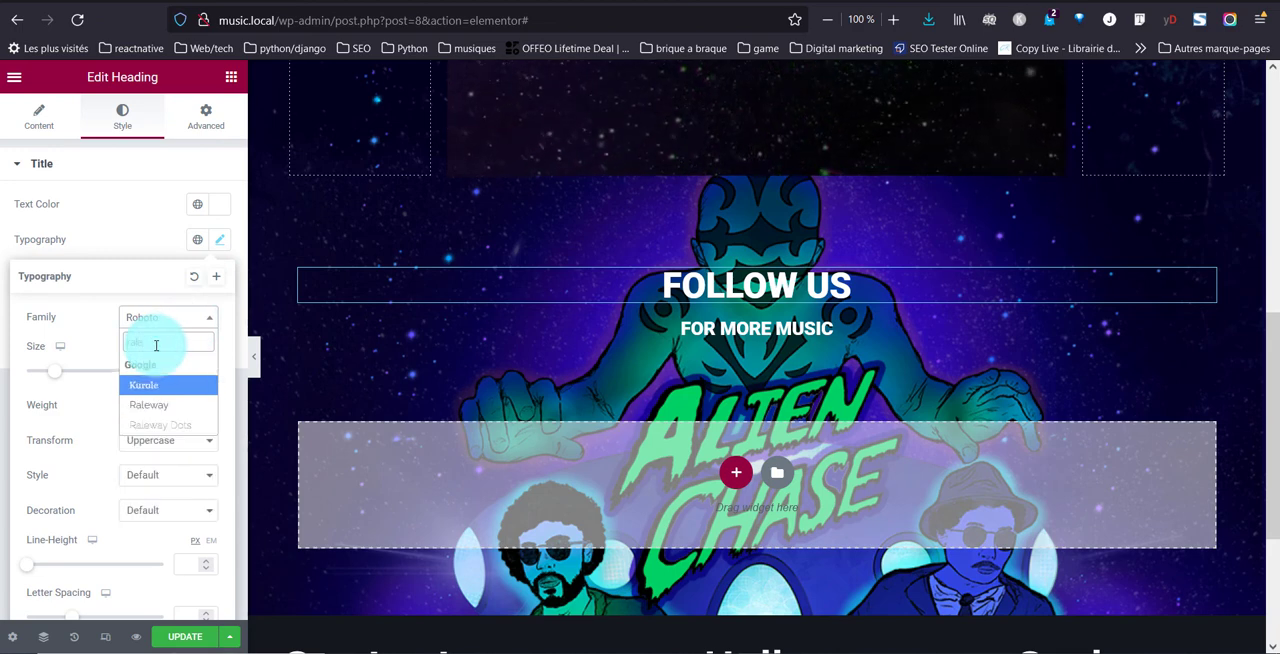
click(180, 404)
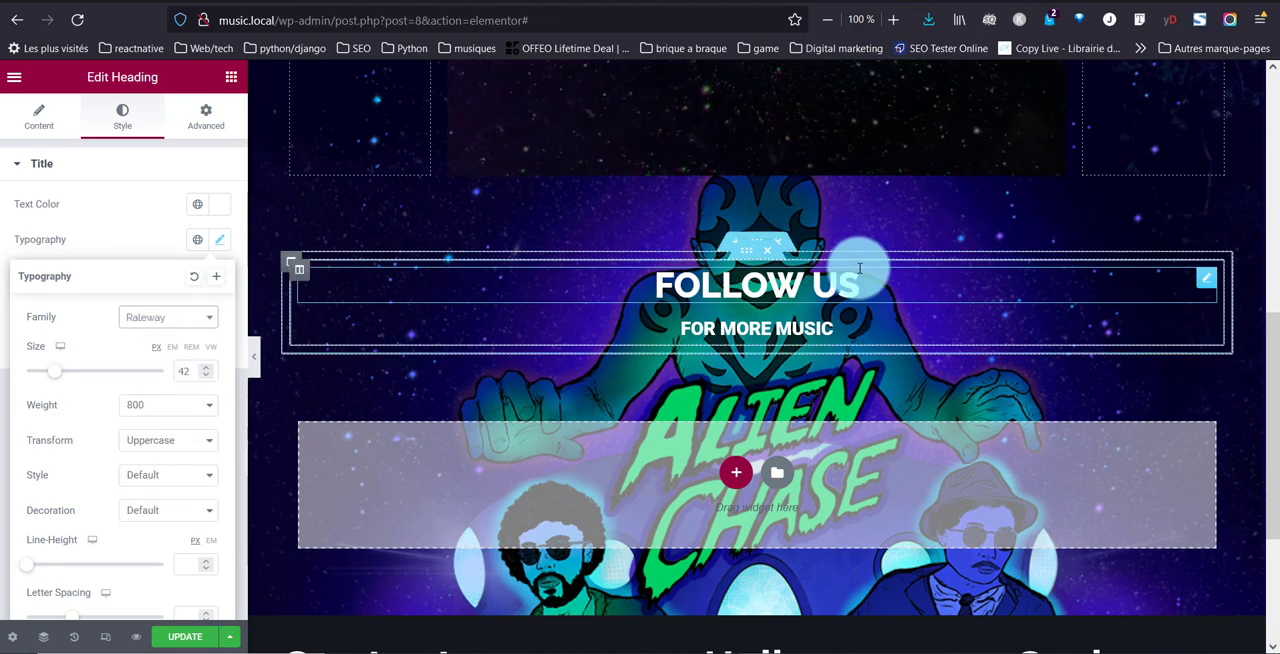
Add an inner section below the "for more music" heading and delete one of its two columns
click(228, 80)
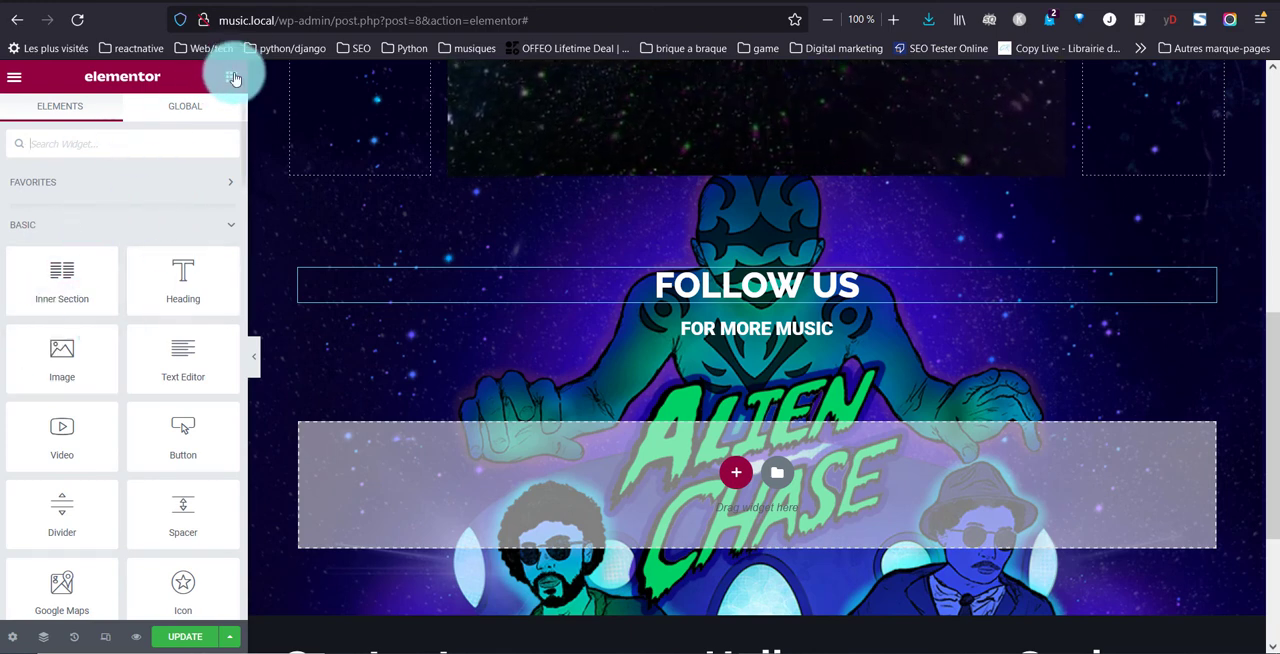
drag(52, 292, 642, 348)
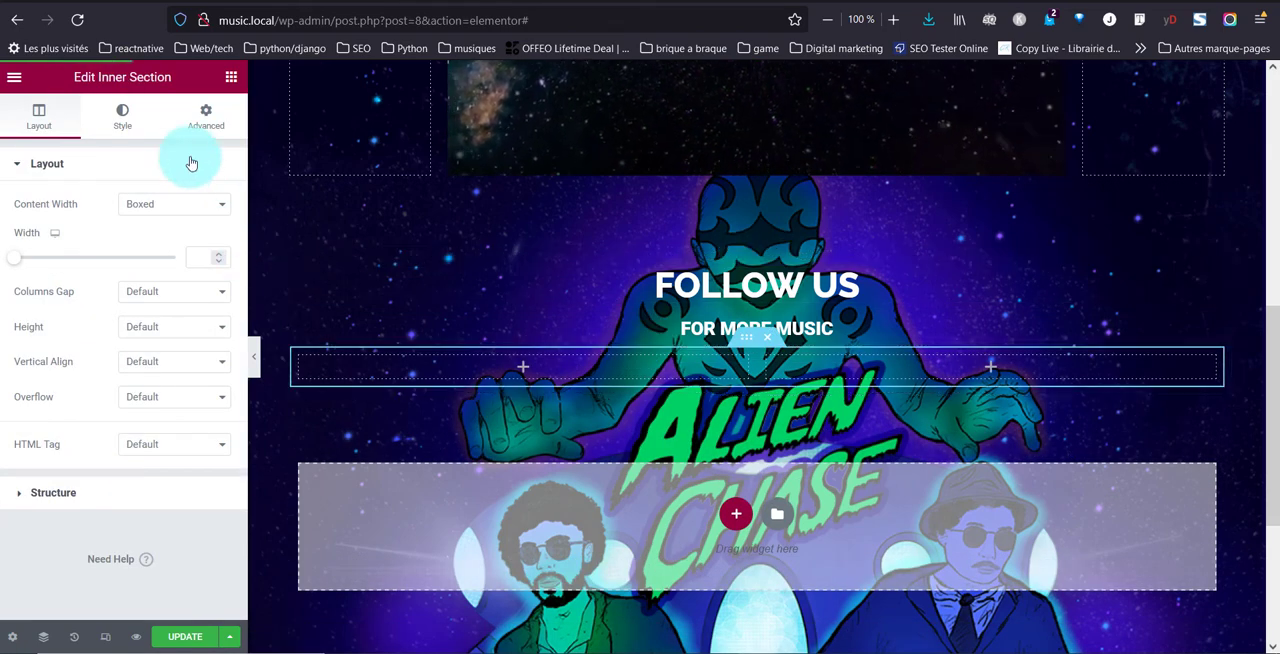
right_click(296, 362)
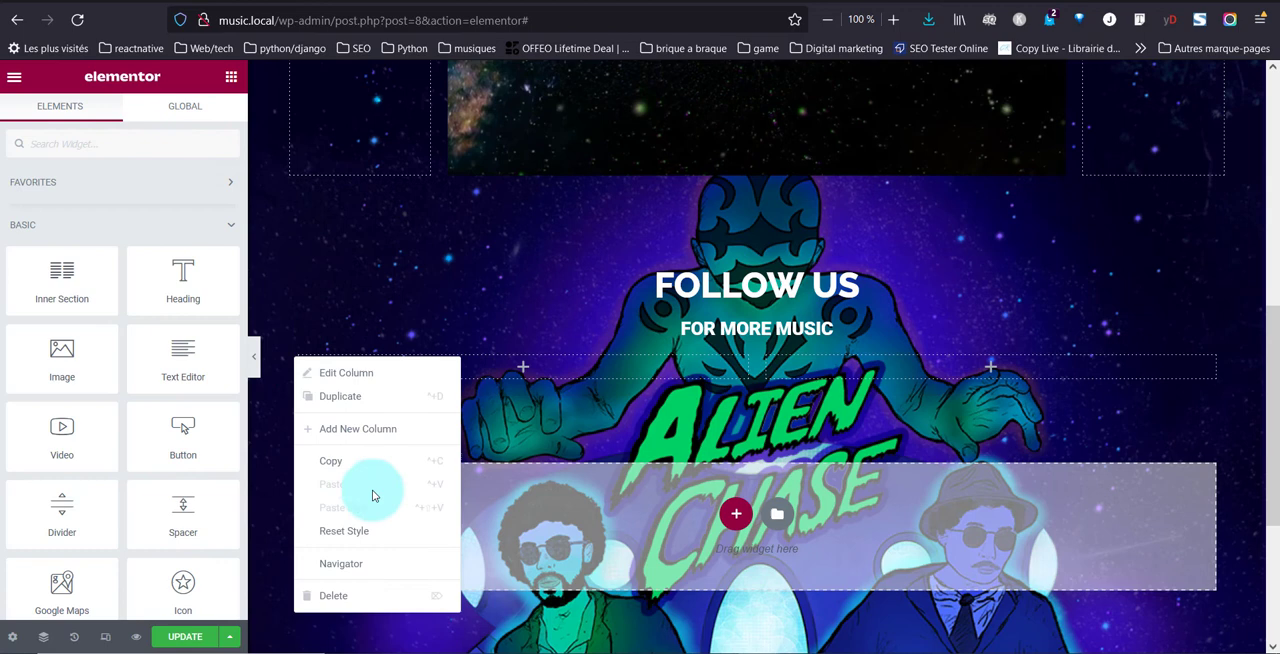
click(371, 598)
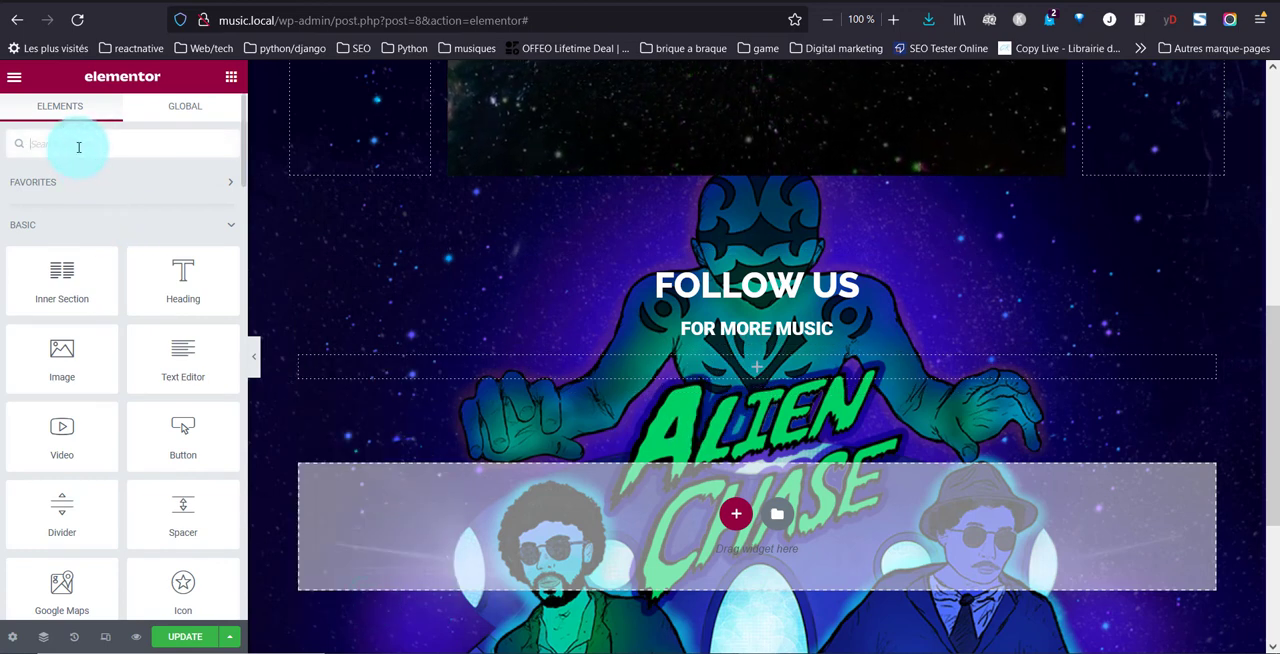
Place a Social Icons widget in the new inner section's remaining column and set its columns to 4
text(soc)
drag(85, 173, 697, 383)
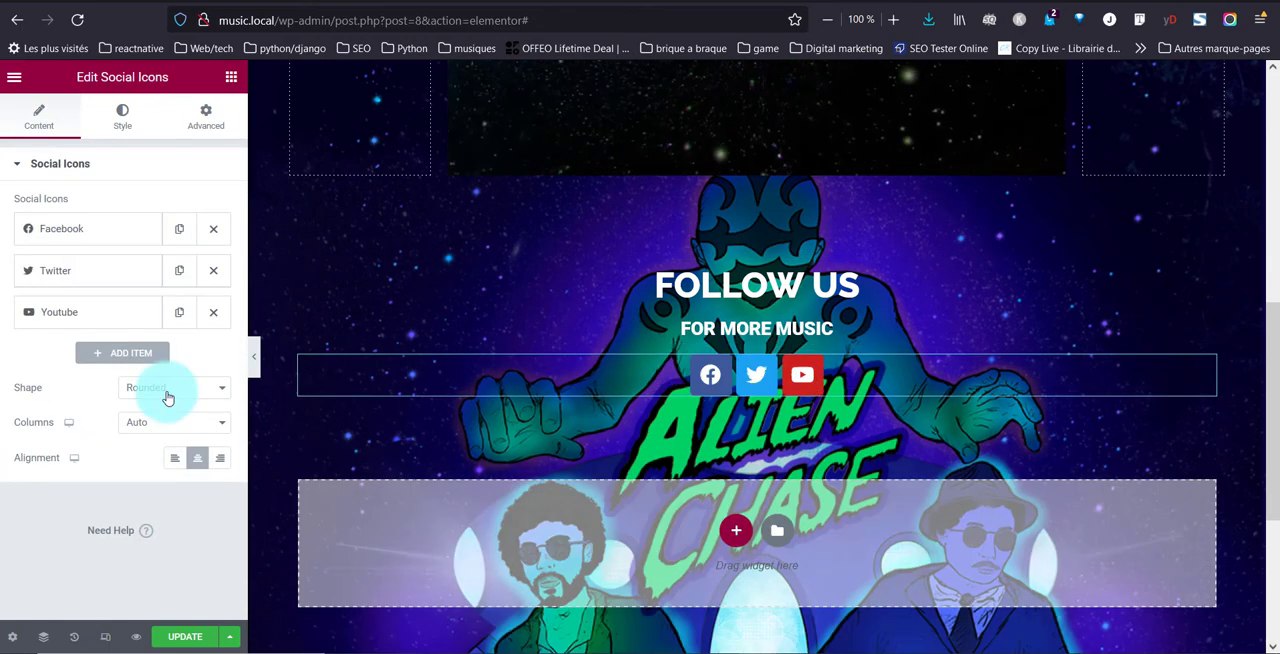
click(178, 421)
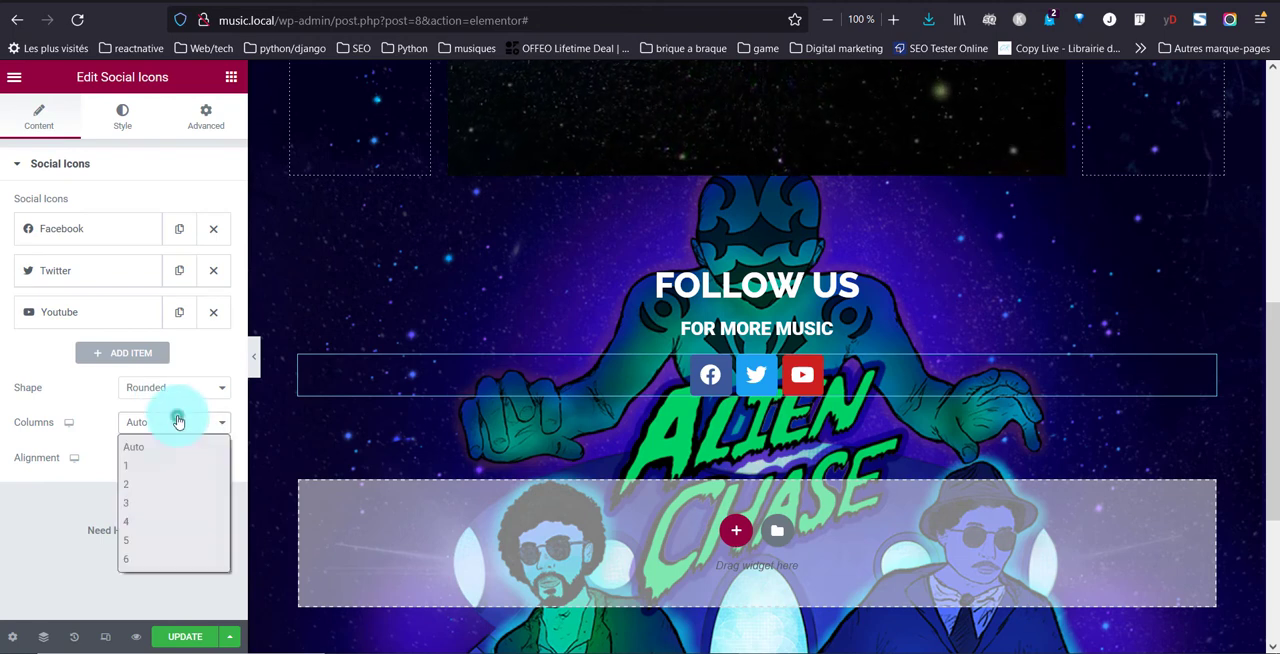
click(142, 519)
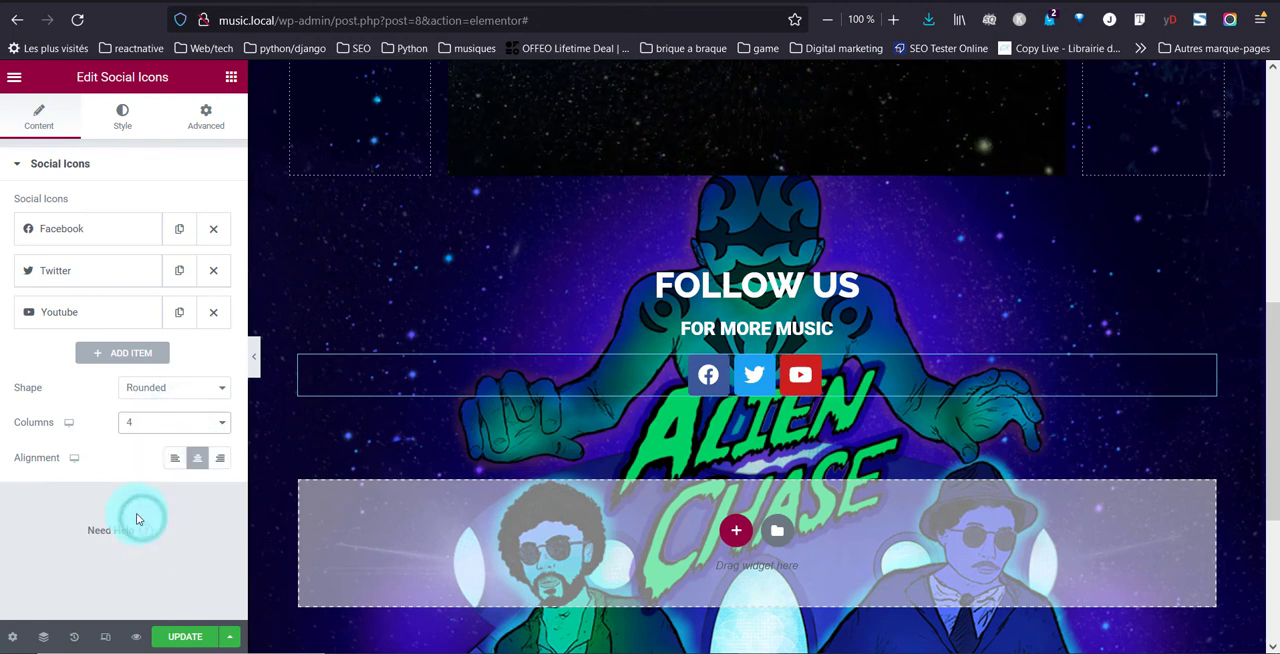
Replace the Facebook icon with the Soundcloud icon from the icon library, keeping its official color
click(120, 236)
click(121, 312)
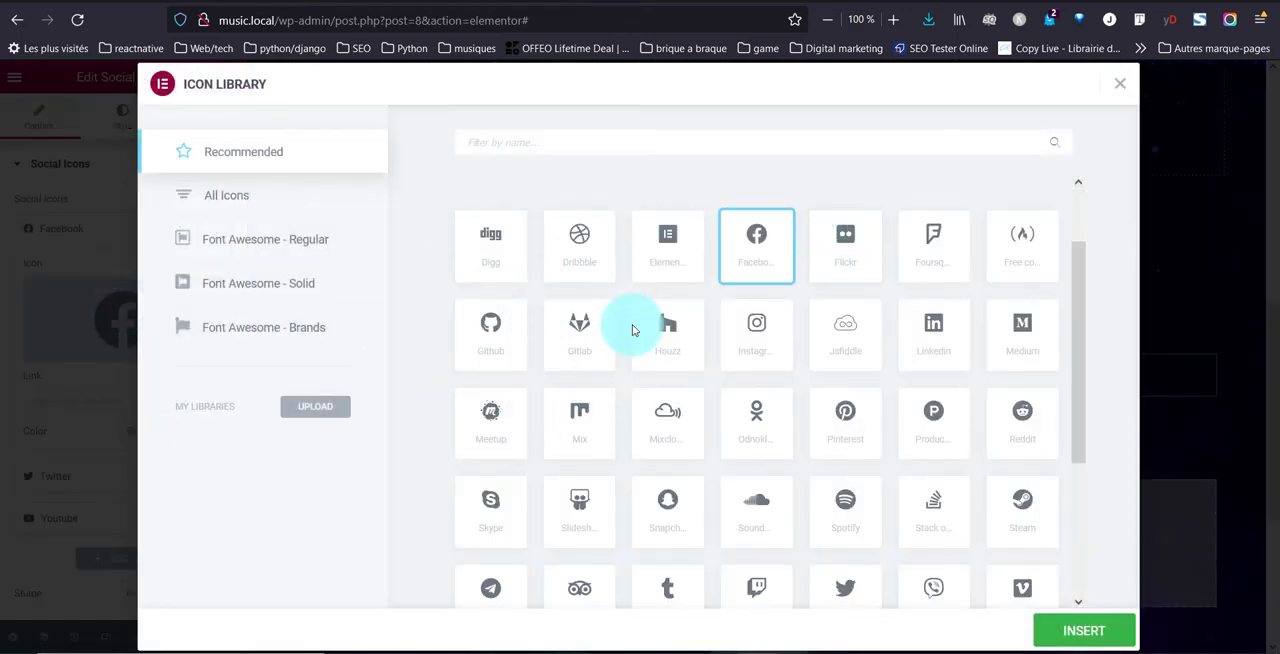
click(762, 524)
click(1076, 636)
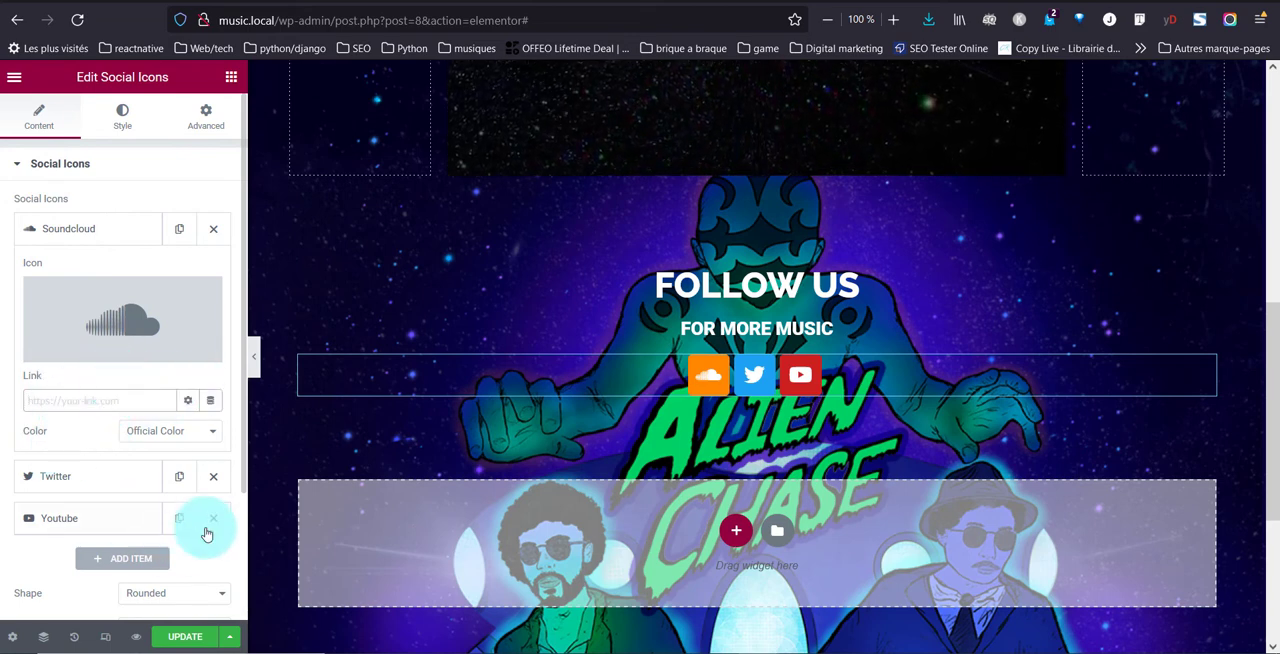
click(163, 432)
click(163, 432)
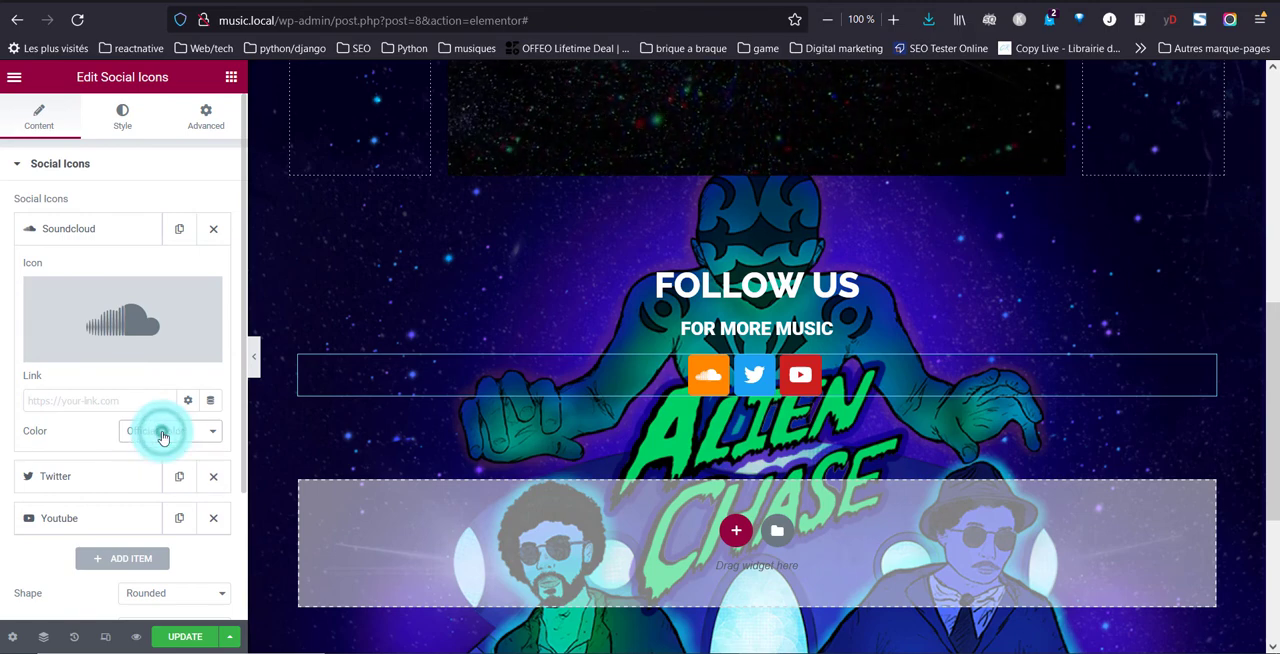
Replace the Twitter icon with the Spotify icon from the icon library
click(100, 477)
click(88, 358)
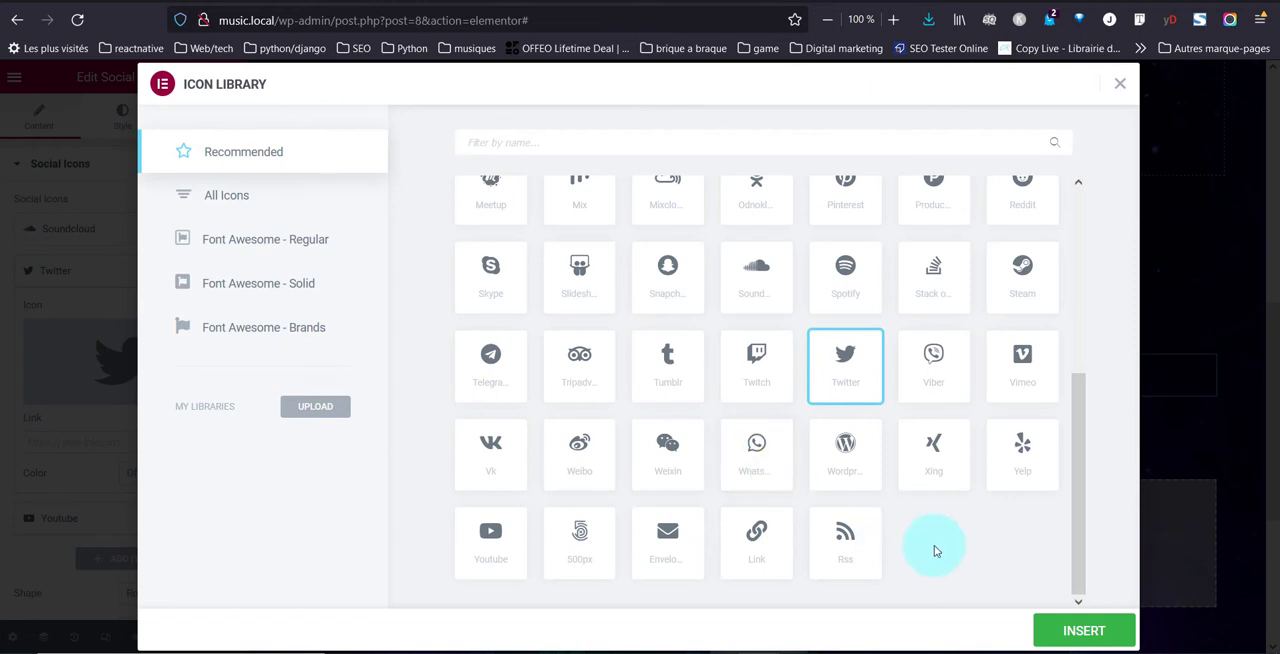
click(872, 277)
click(1092, 636)
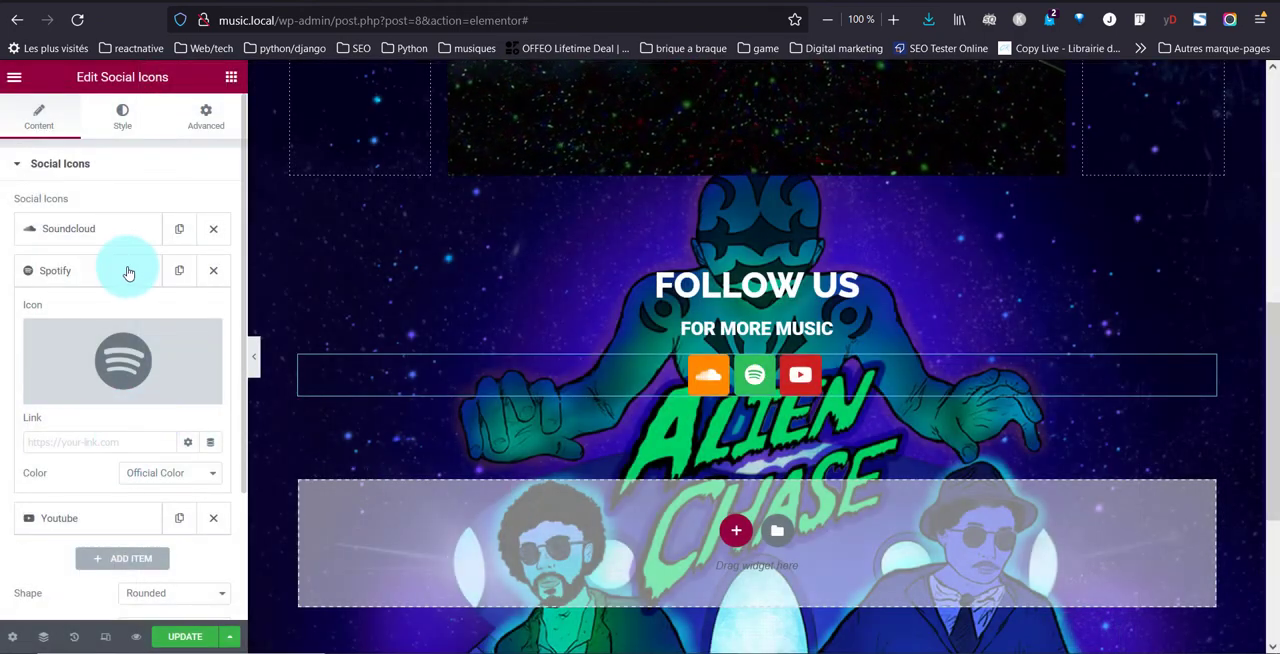
click(126, 268)
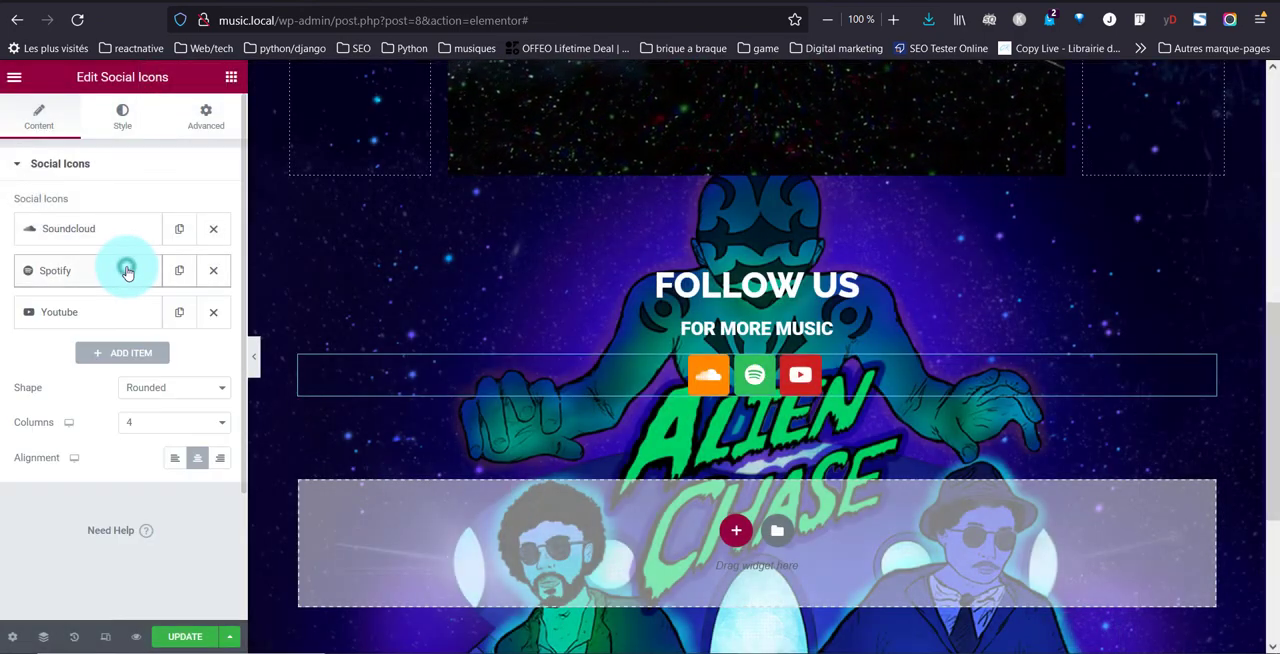
Add a fourth item to the social icons and assign it the Apple icon from the icon library
click(101, 318)
click(100, 314)
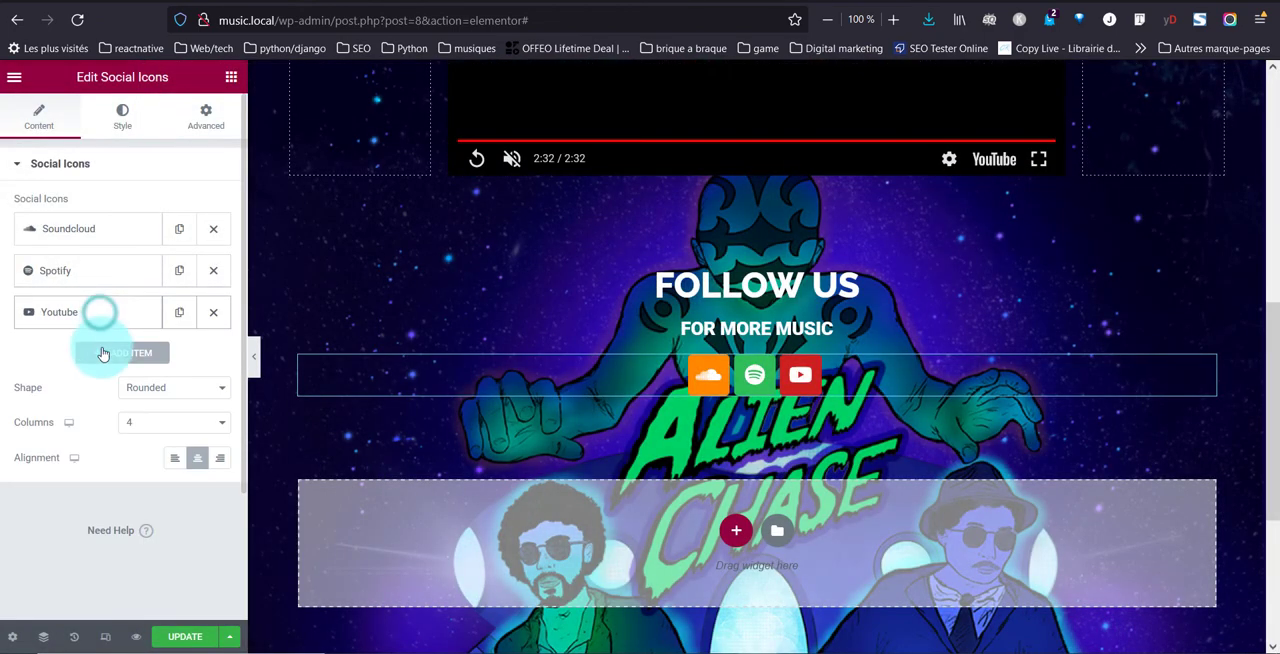
click(102, 356)
click(107, 434)
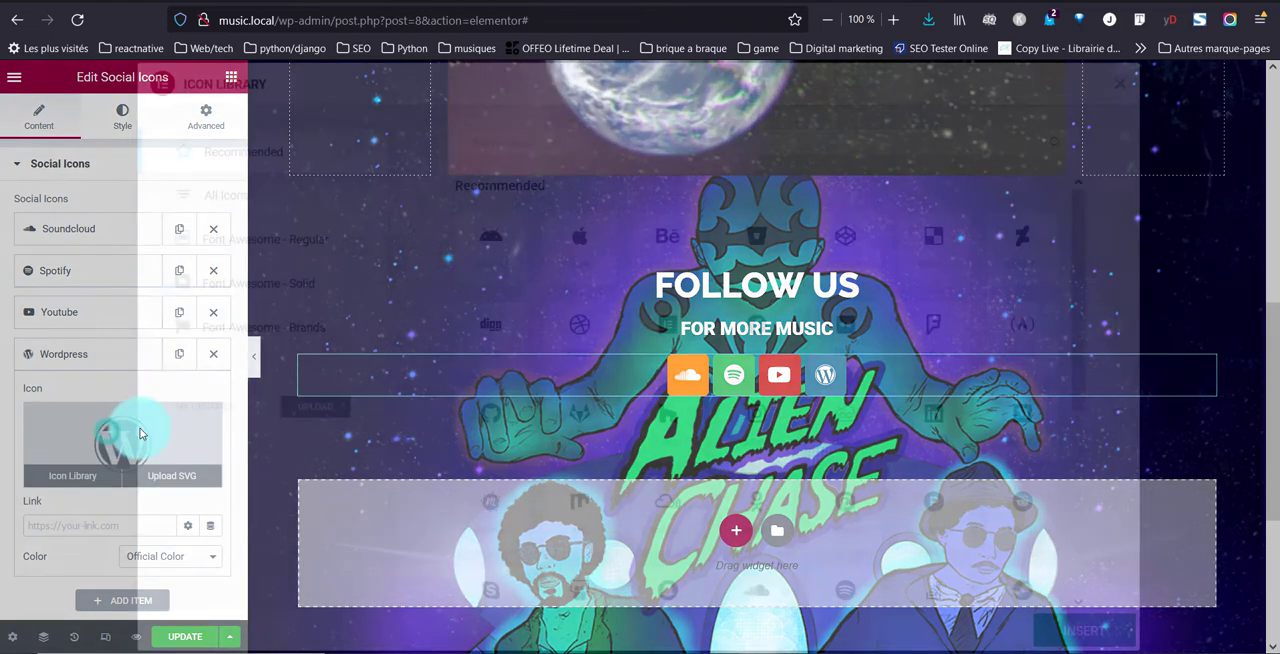
scroll(742, 424, up, 3)
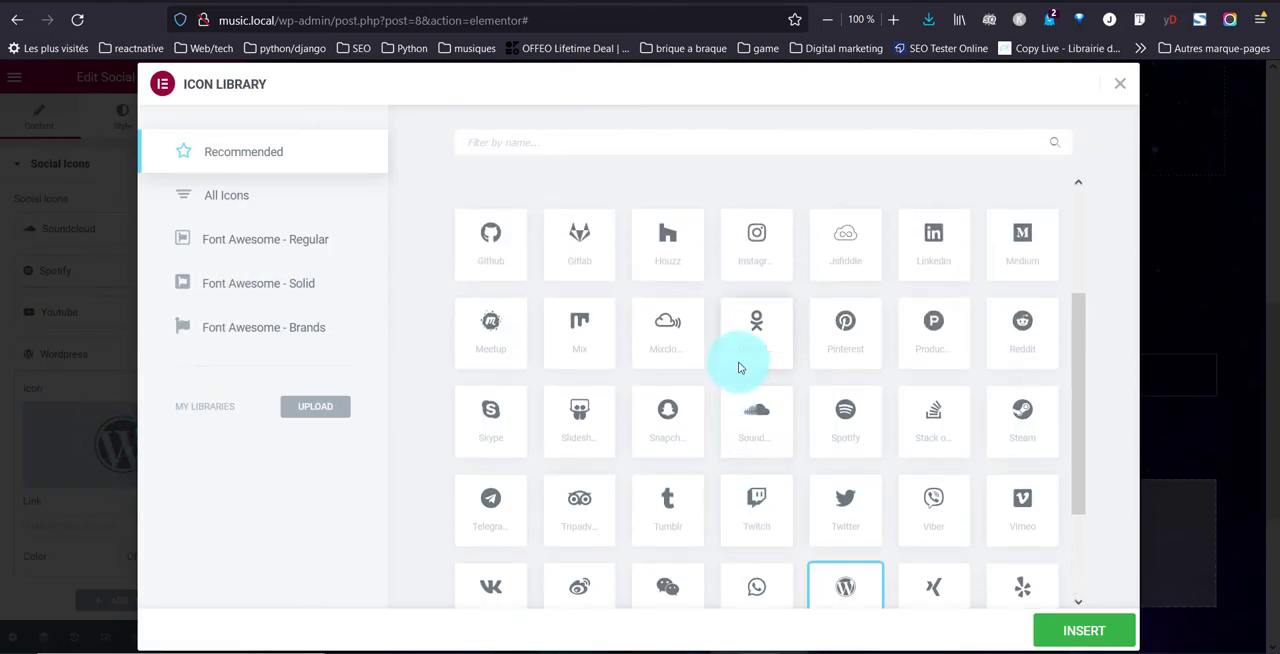
scroll(738, 367, up, 3)
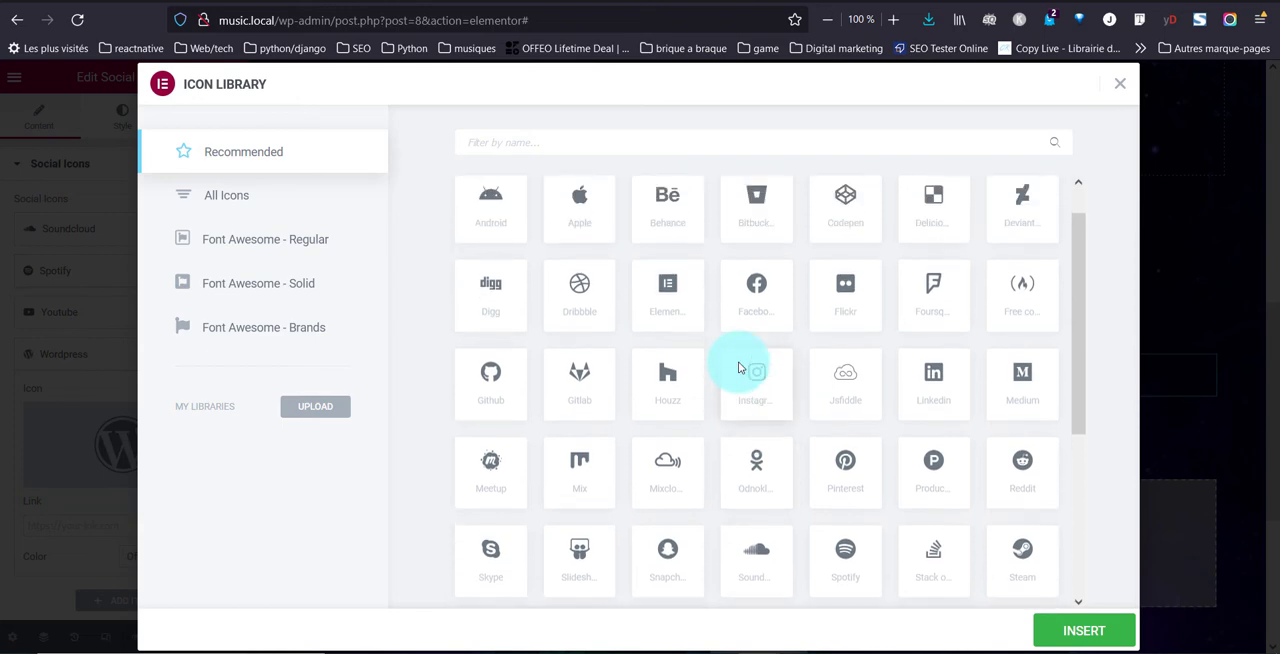
scroll(730, 280, up, 2)
click(580, 248)
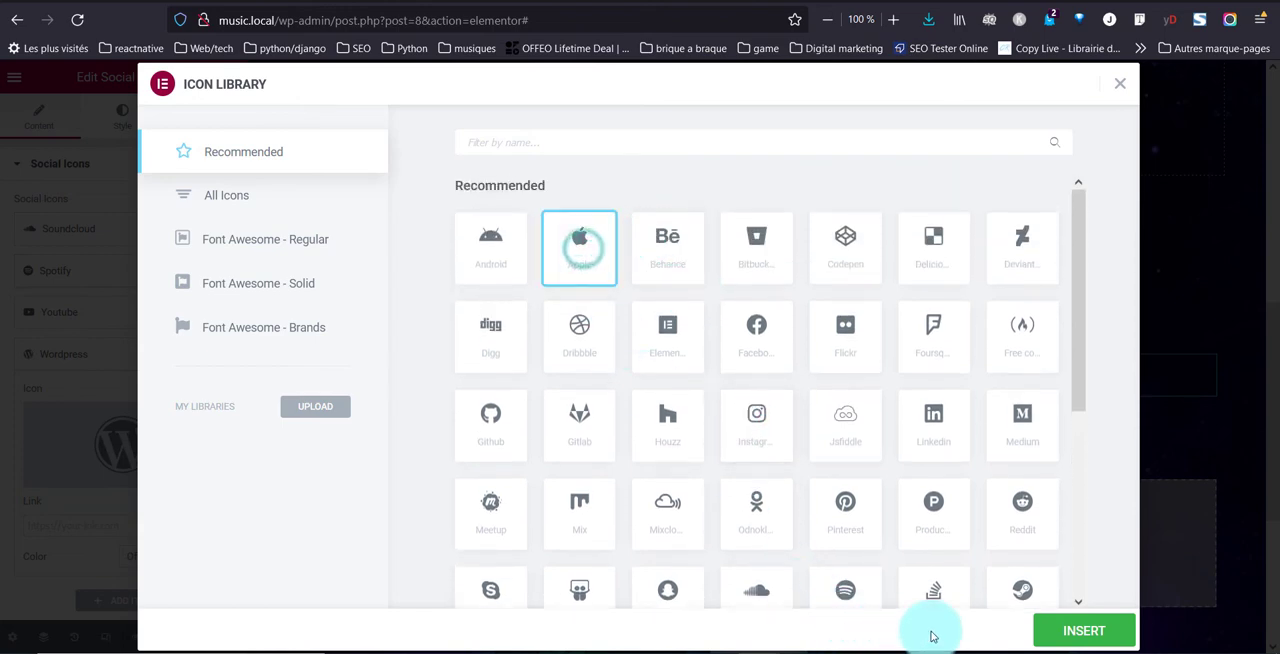
click(1080, 630)
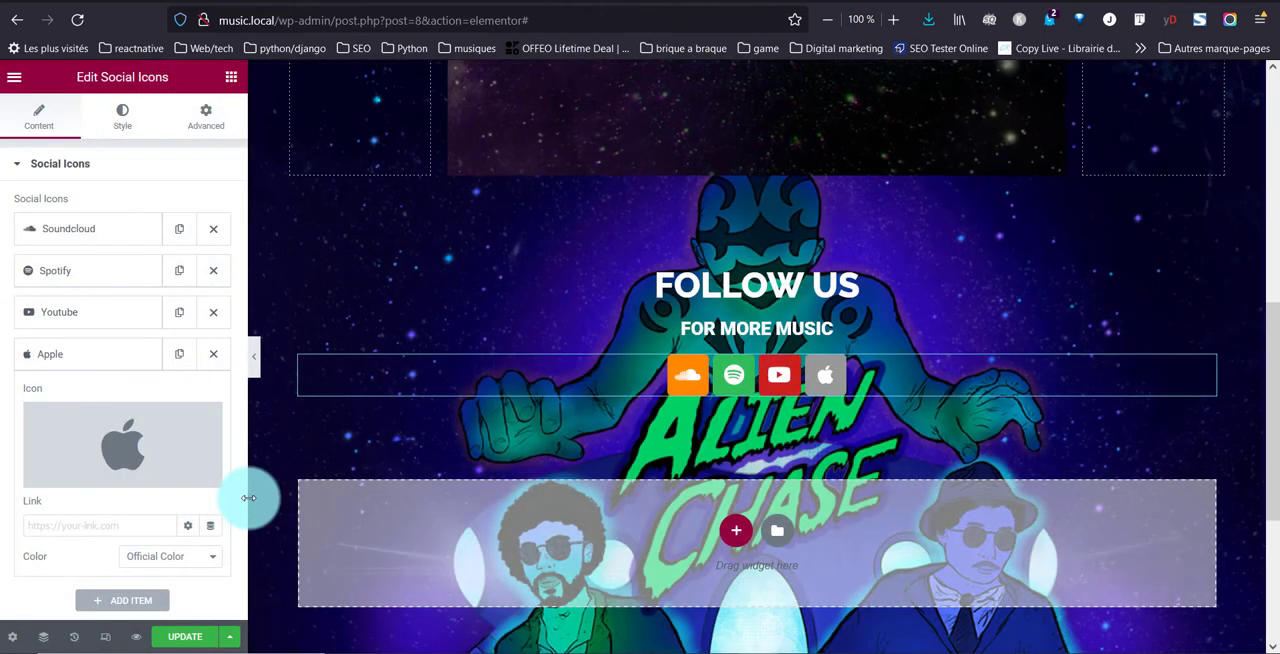
Set the shape of the social icons to Circle
click(779, 385)
click(156, 434)
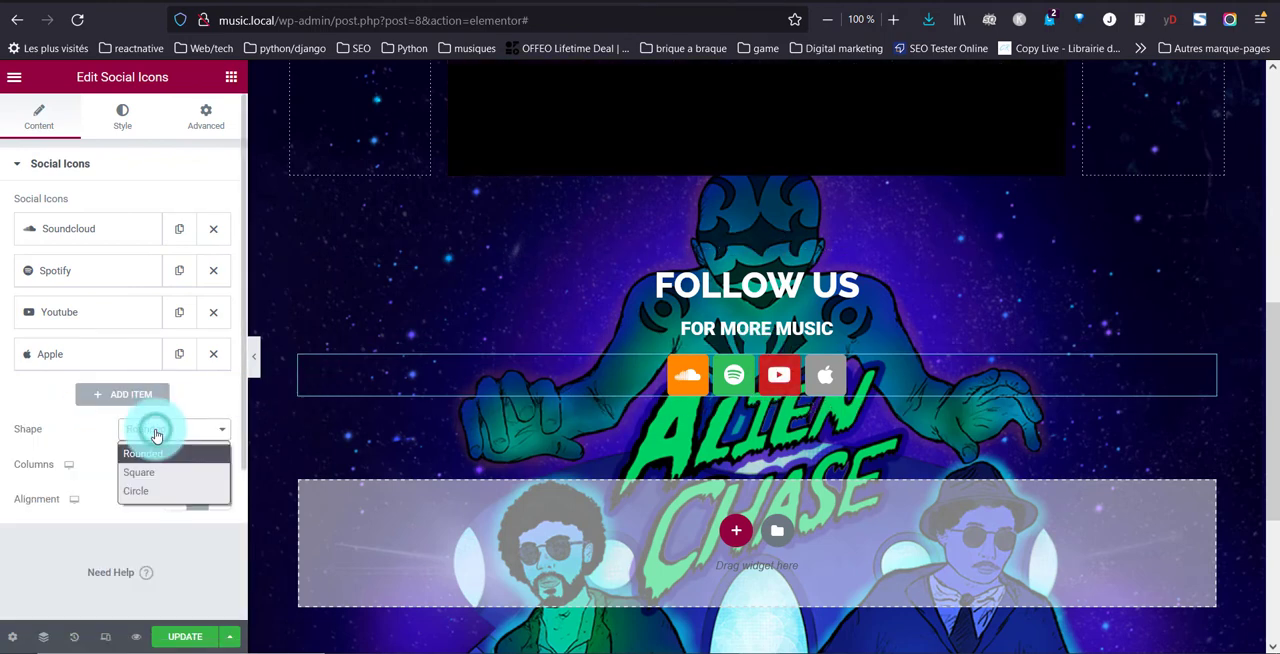
click(165, 495)
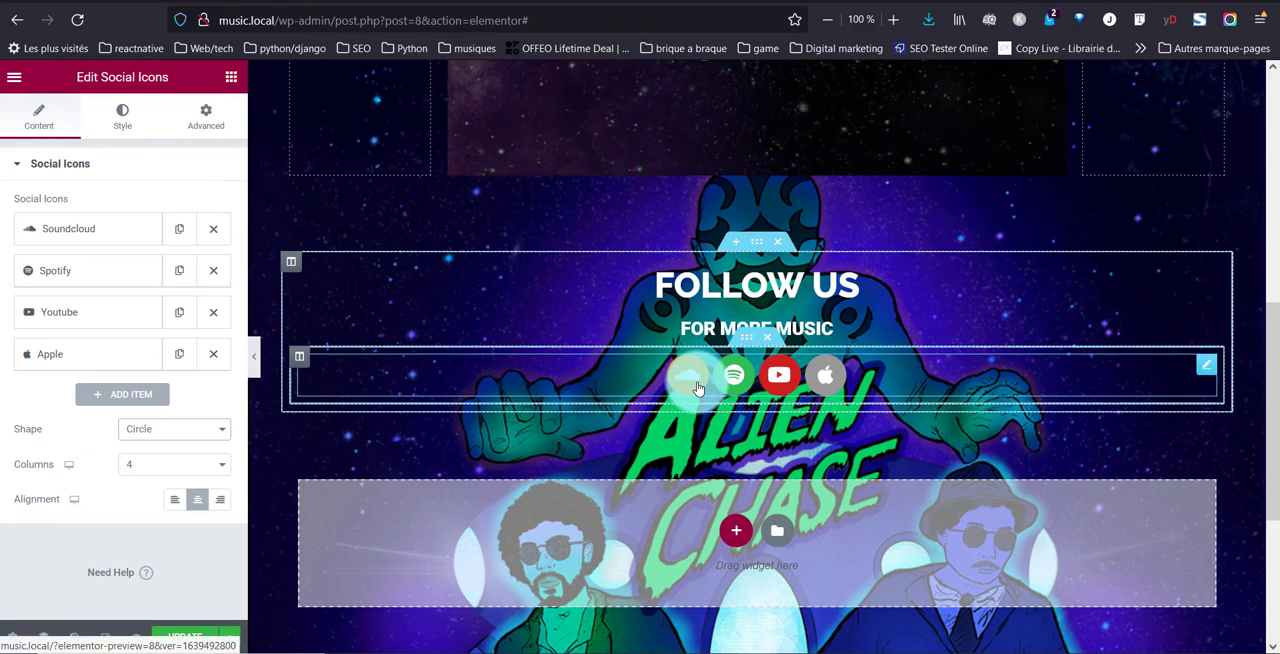
Set the spacing between the social icons to 19
click(118, 114)
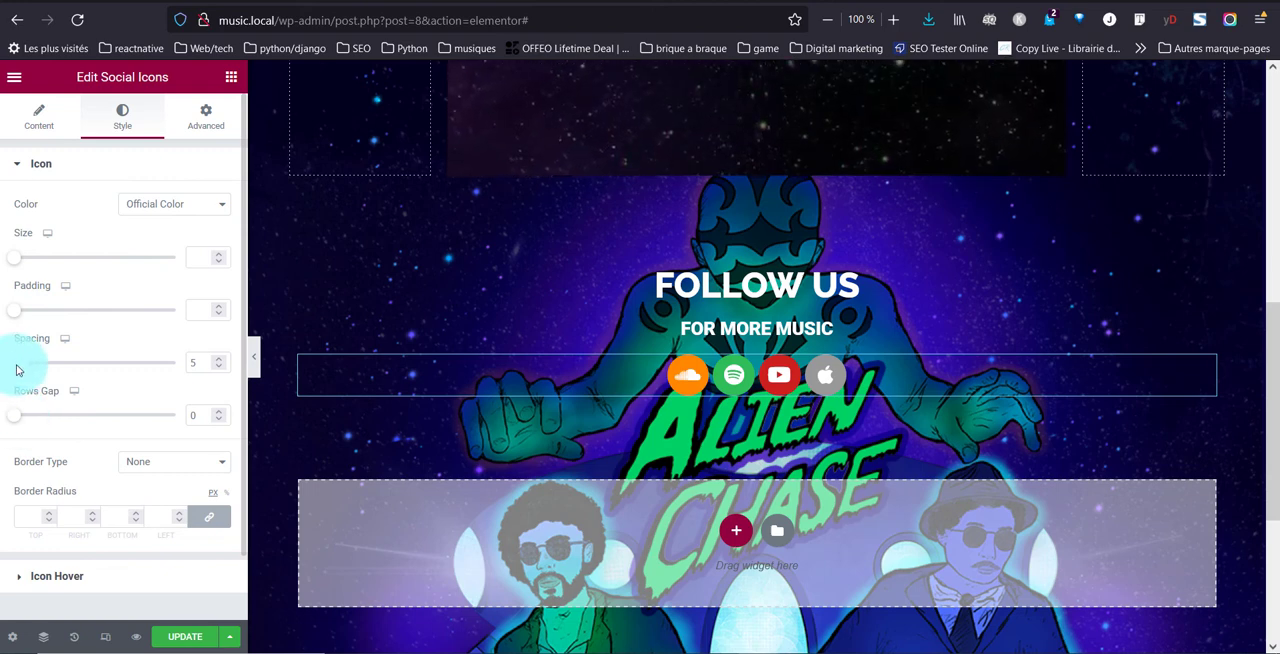
click(215, 363)
text(19)
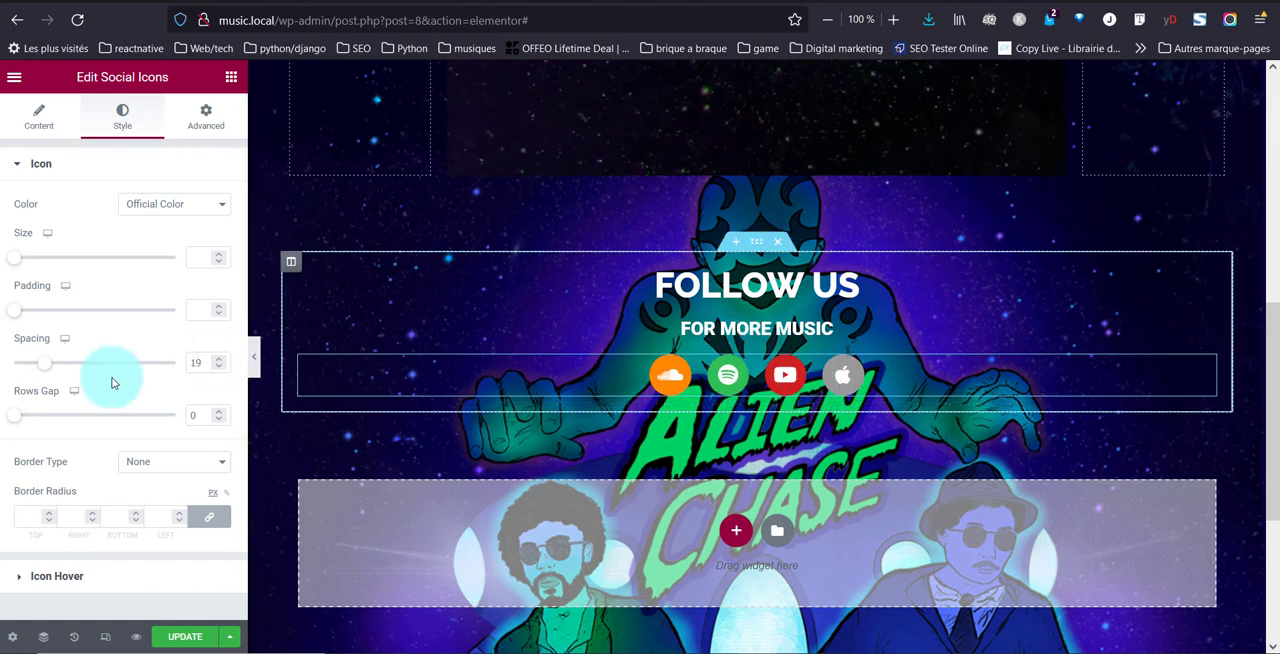
Apply the Pulse Grow hover animation to the social icons
scroll(110, 384, down, 1)
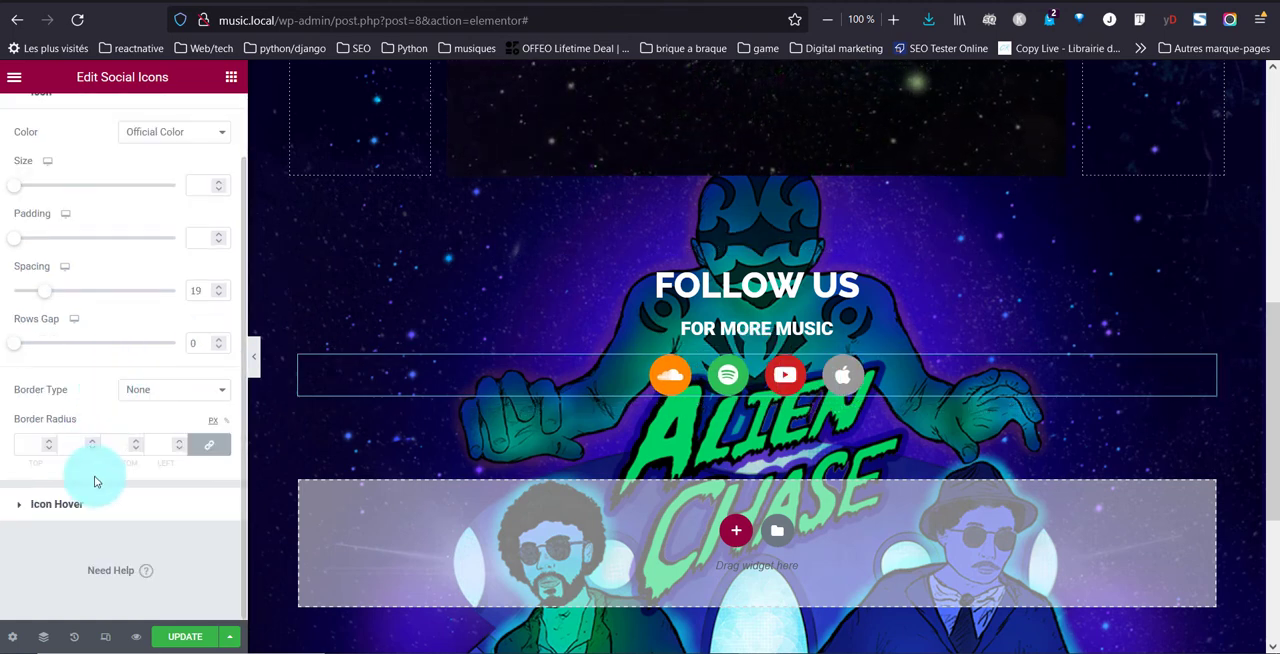
click(93, 506)
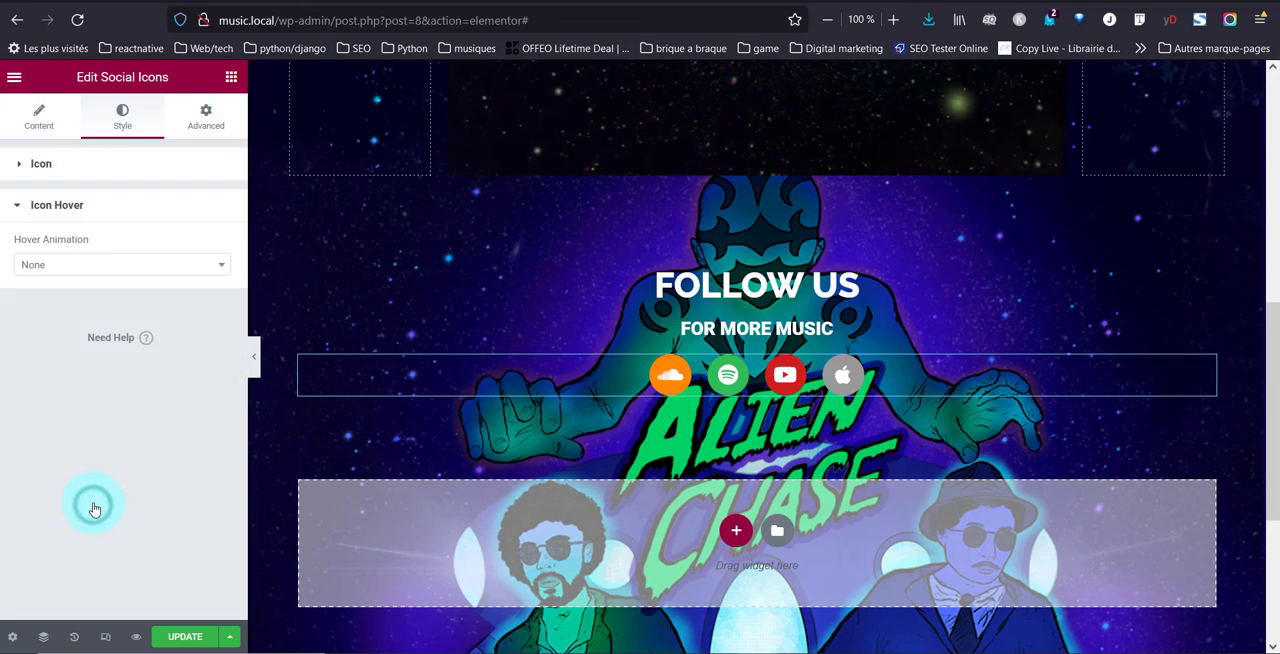
click(94, 264)
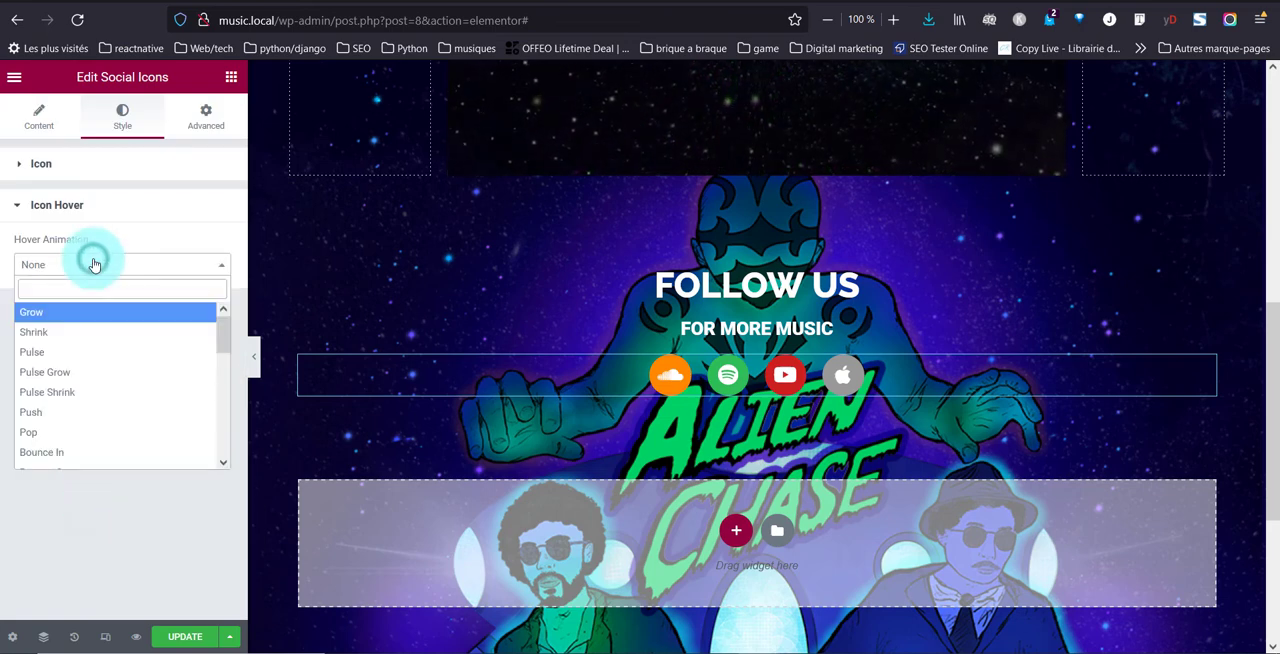
click(90, 375)
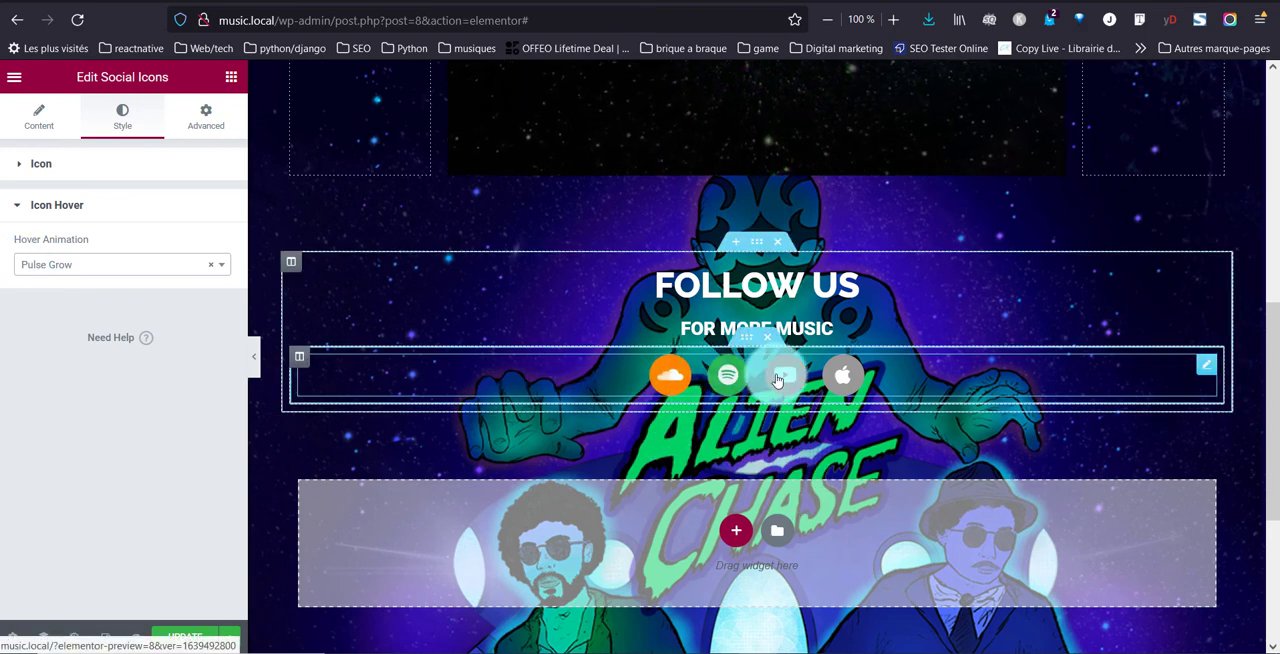
Unlink the margins of the inner section holding the social icons and set its top and bottom margins to 3 REM
click(325, 352)
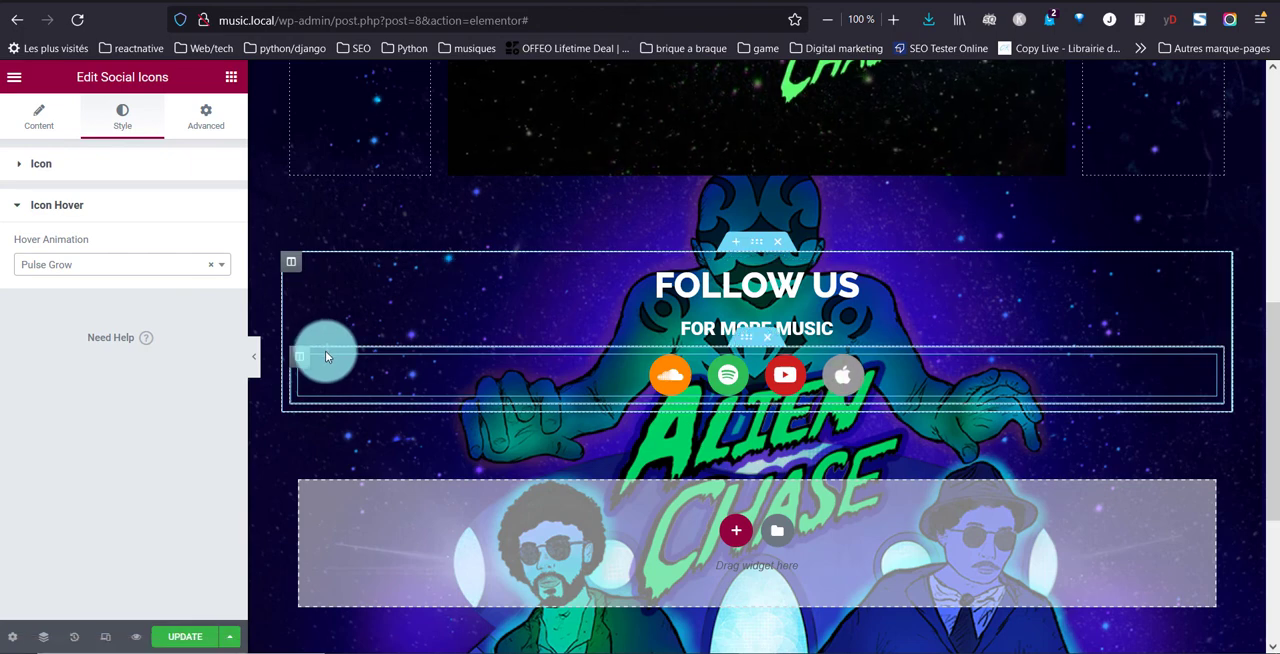
click(748, 346)
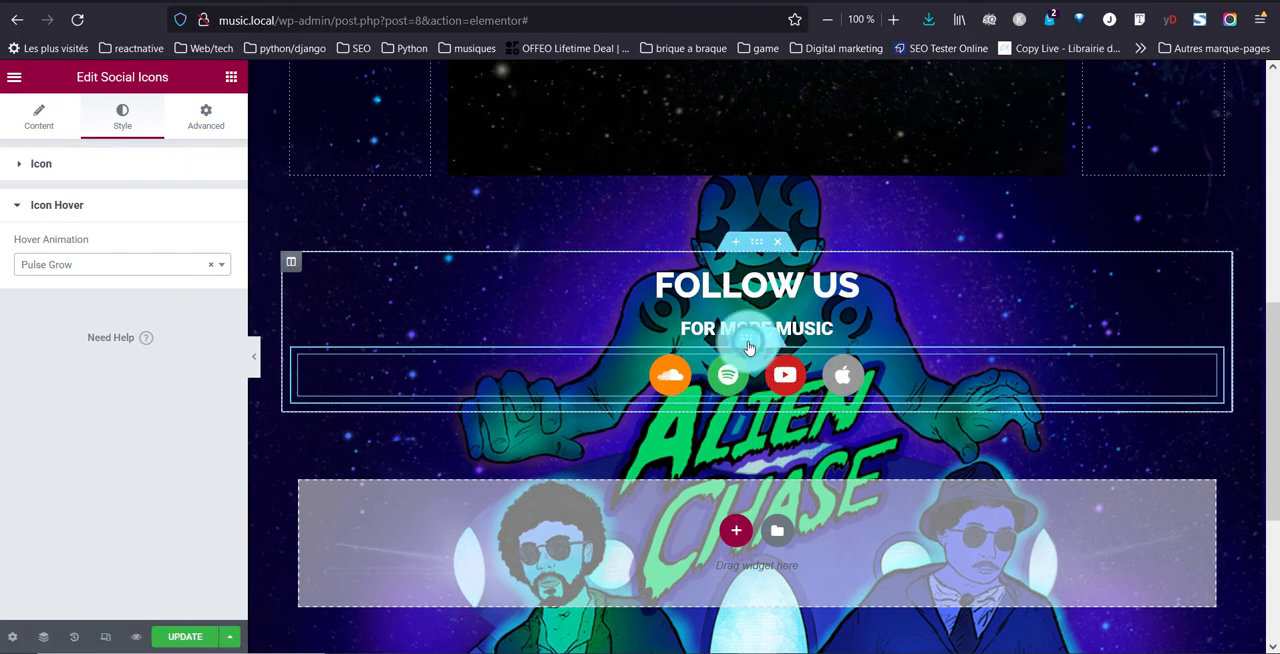
click(213, 121)
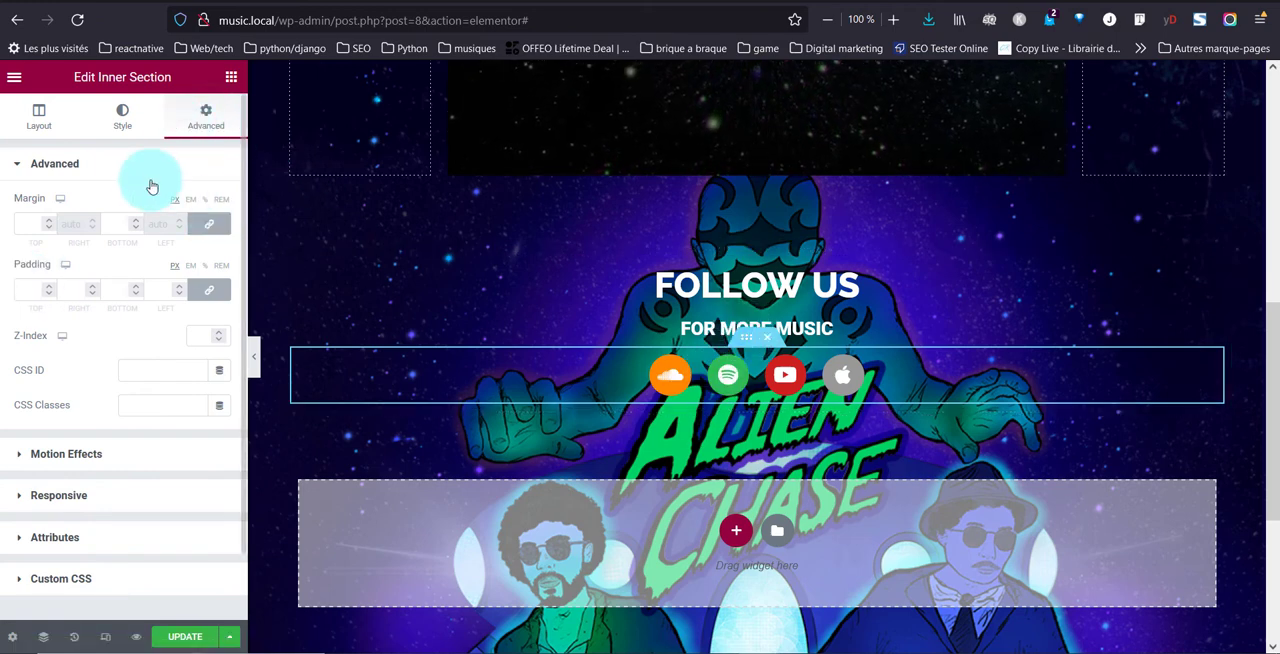
click(220, 232)
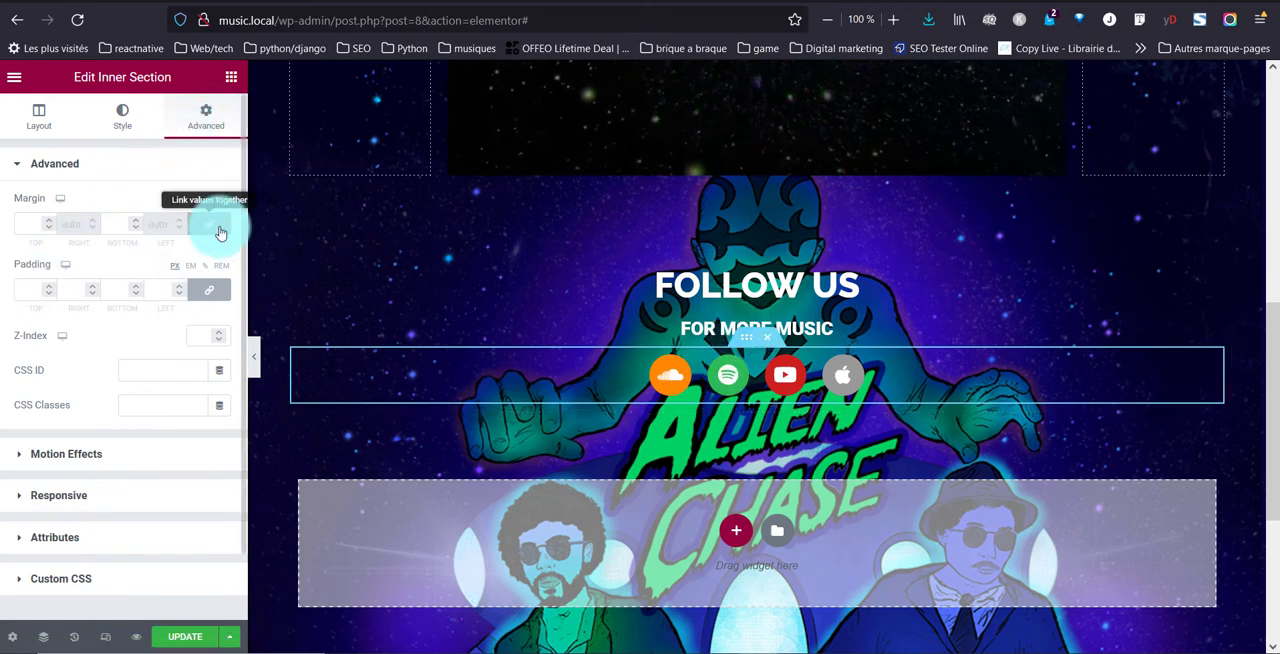
click(220, 201)
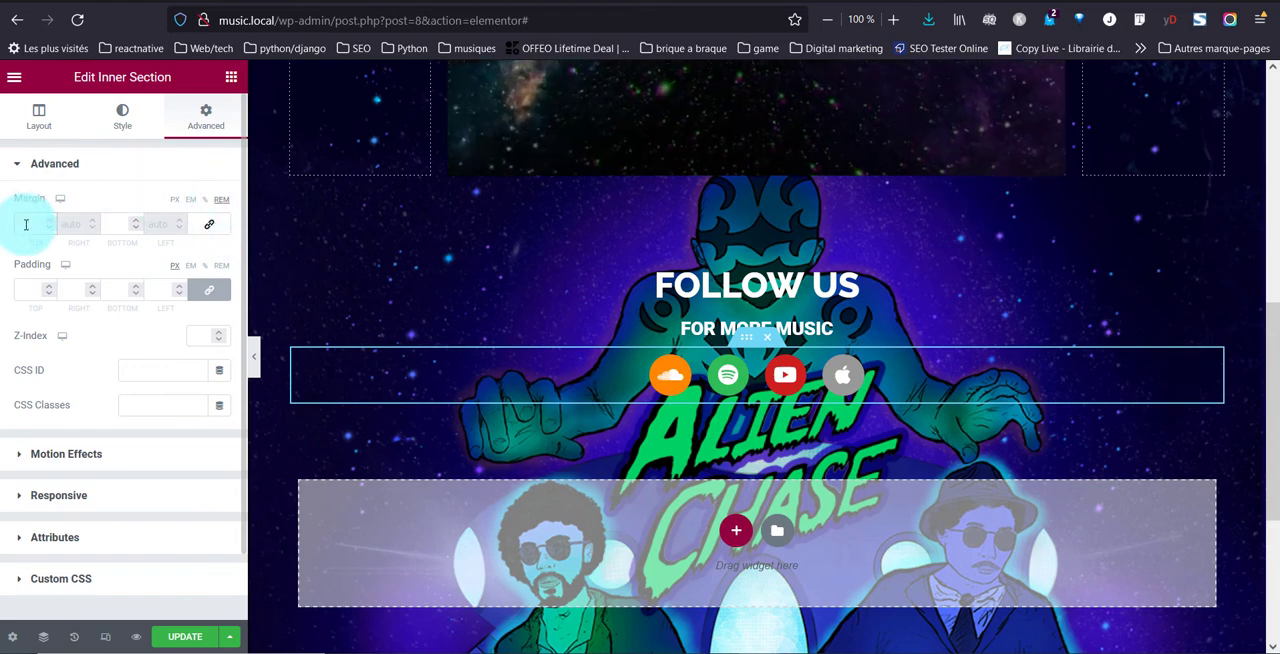
text(4)
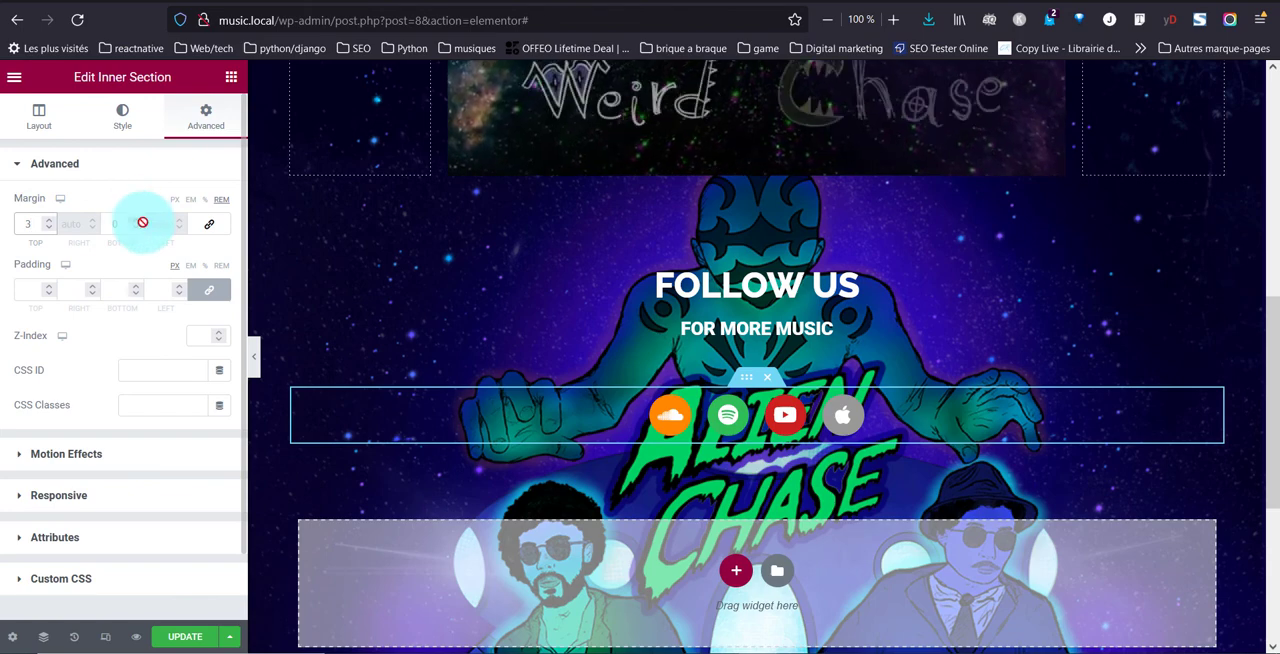
click(120, 217)
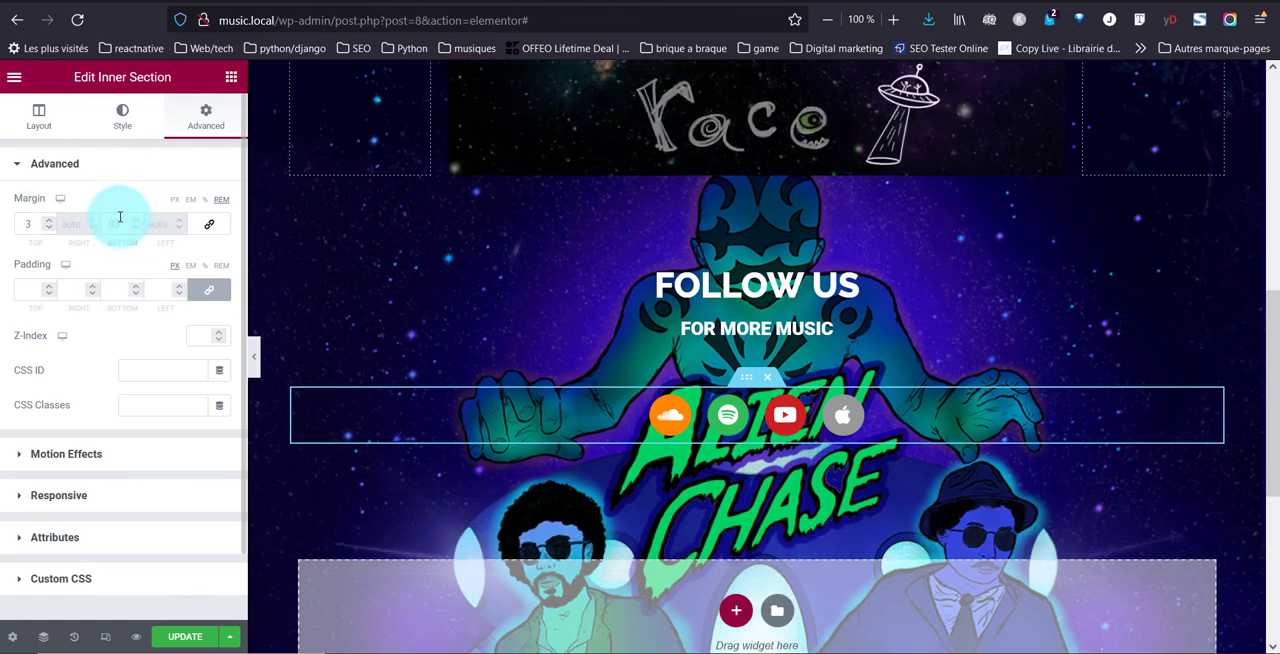
text(3)
scroll(813, 427, down, 2)
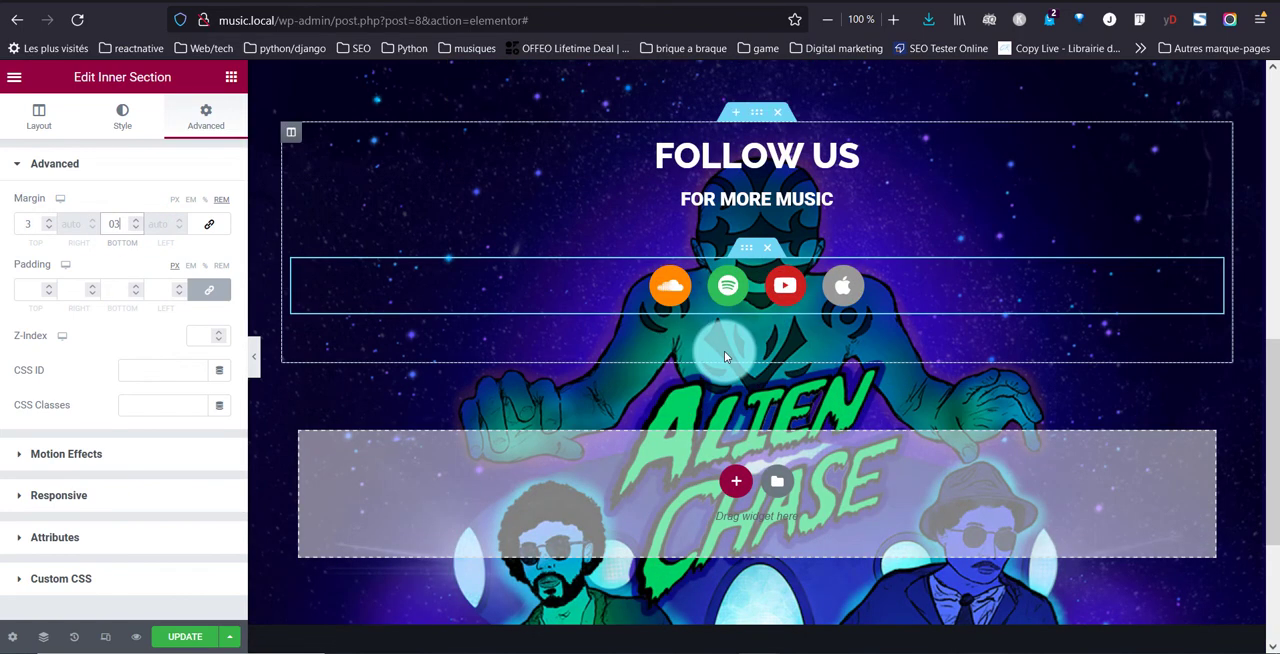
Give the whole "Follow us" section a Classic background in the grey global color #54595F
click(762, 121)
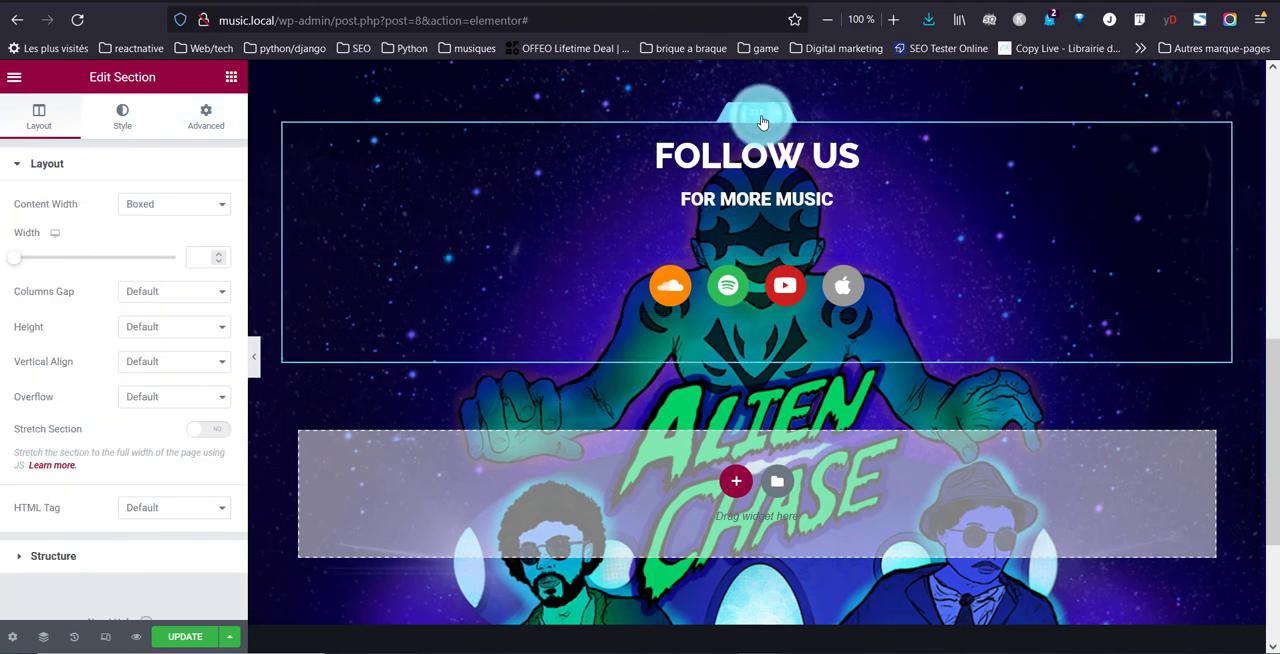
click(131, 120)
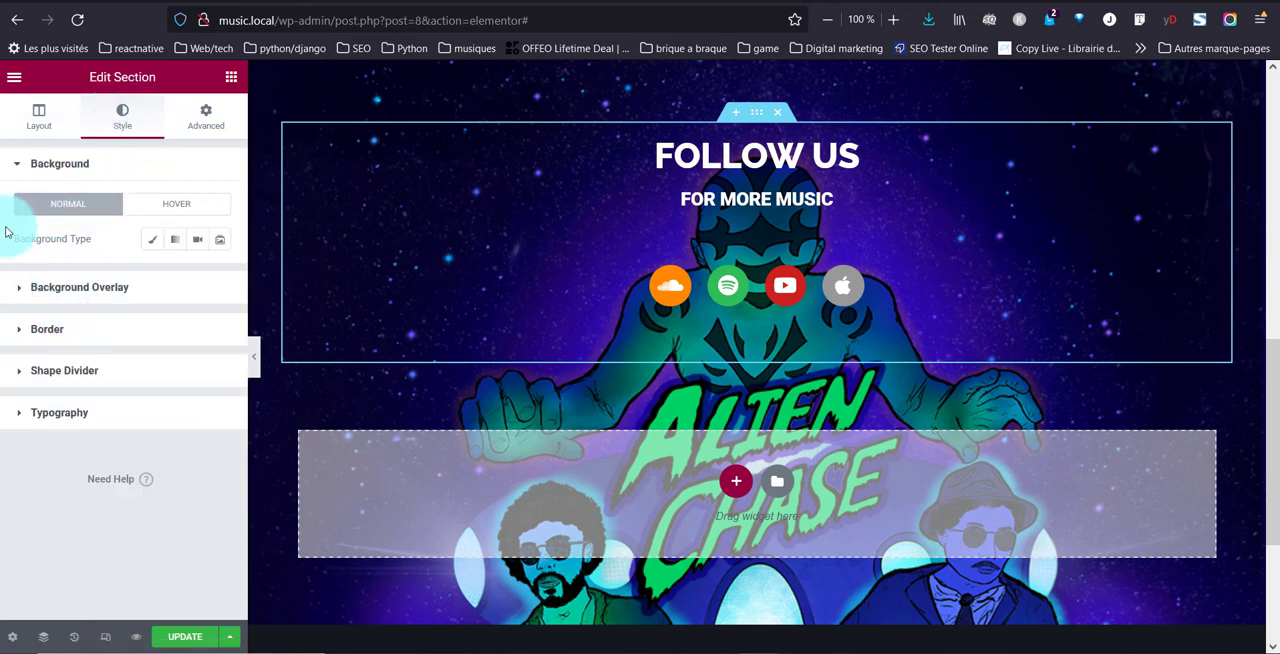
click(156, 244)
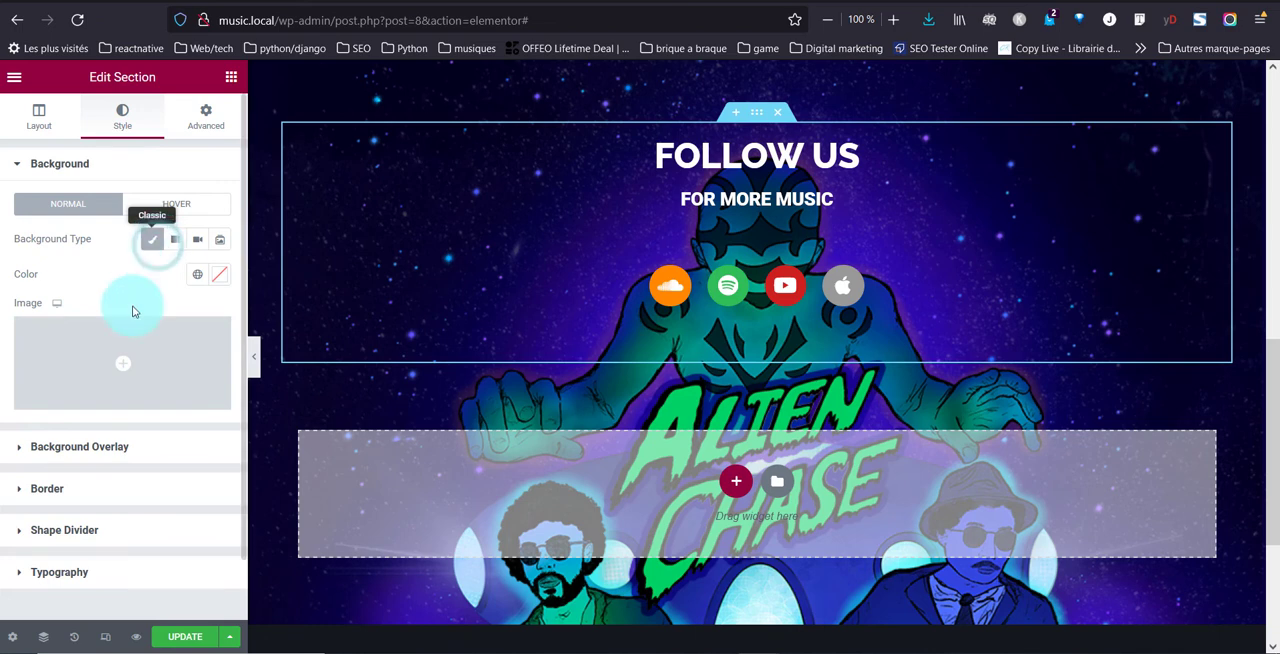
click(219, 282)
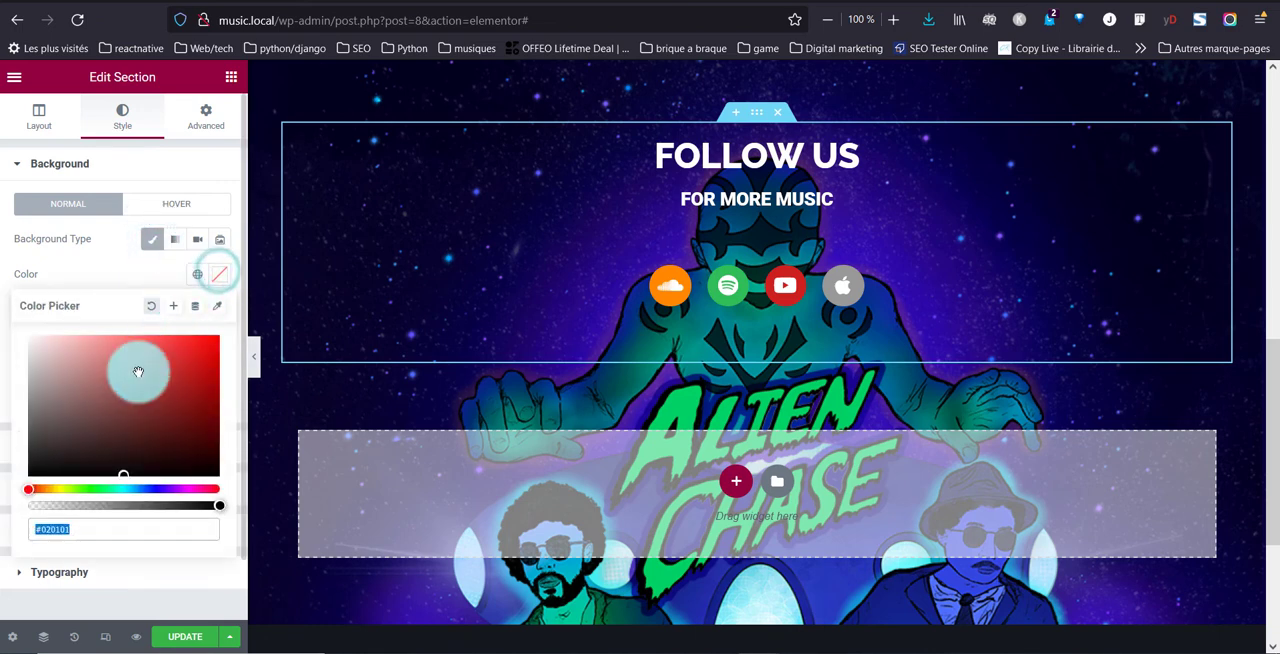
click(200, 272)
click(103, 380)
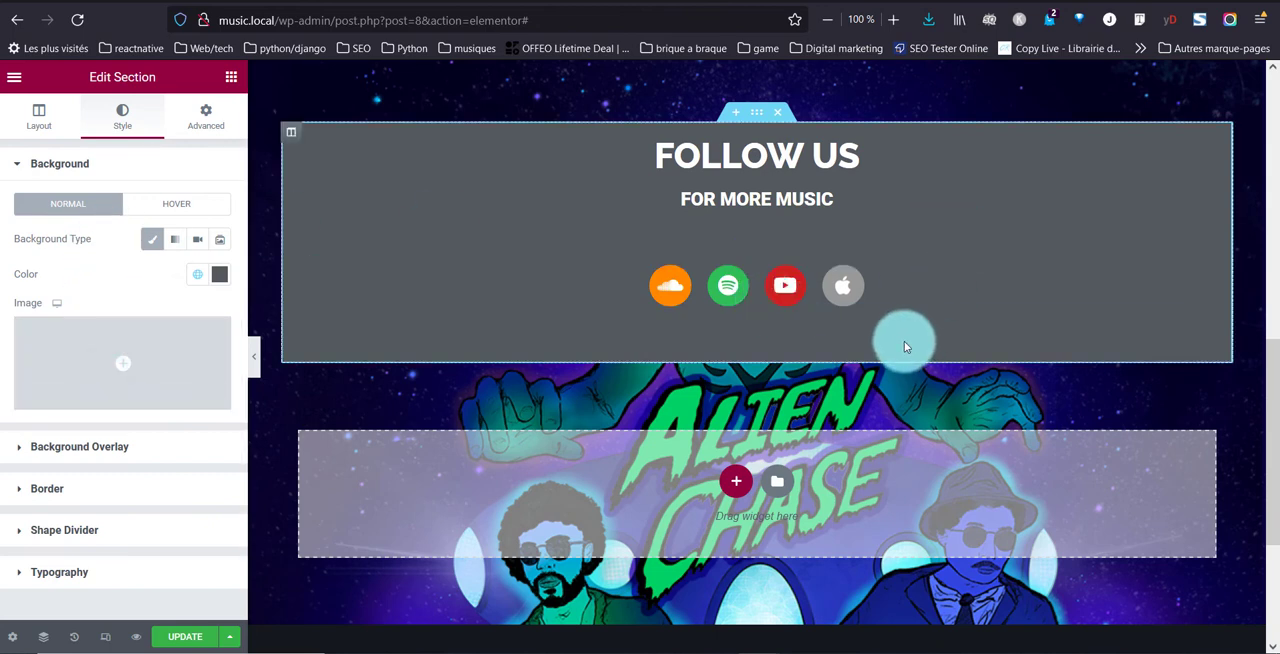
Make the "Follow us" section's grey background semi-transparent at about 80% opacity and preview the page without the editor panel
click(216, 275)
drag(213, 507, 154, 505)
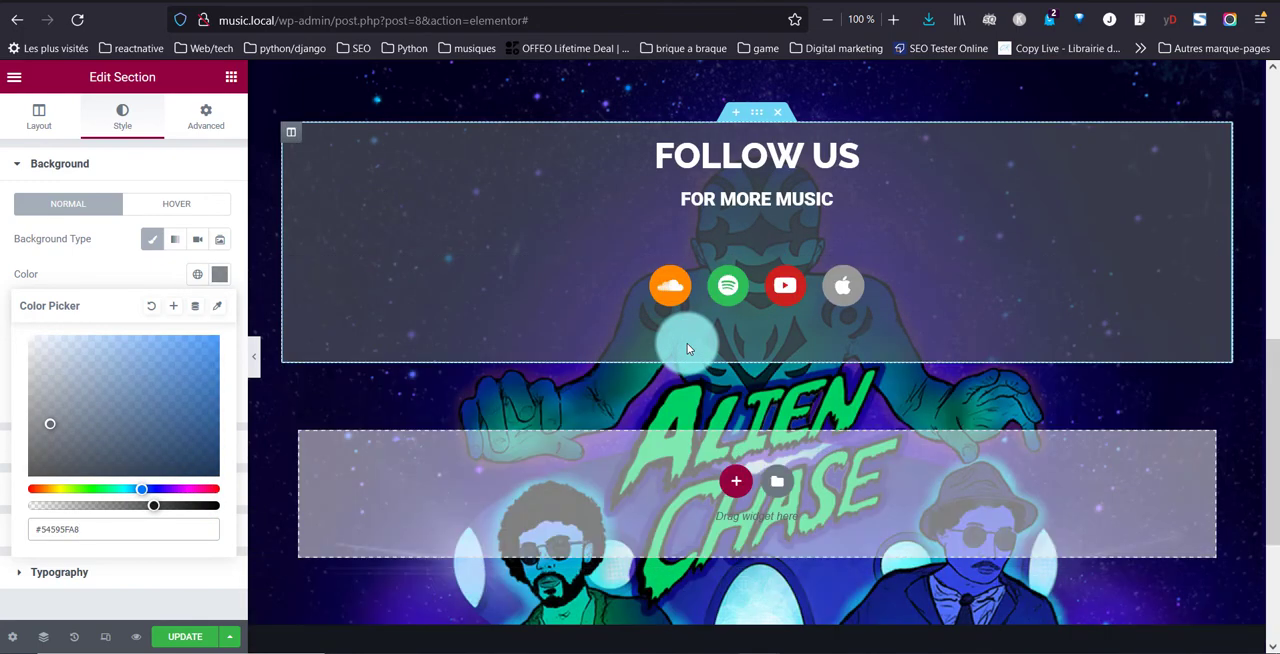
click(185, 510)
scroll(596, 385, up, 3)
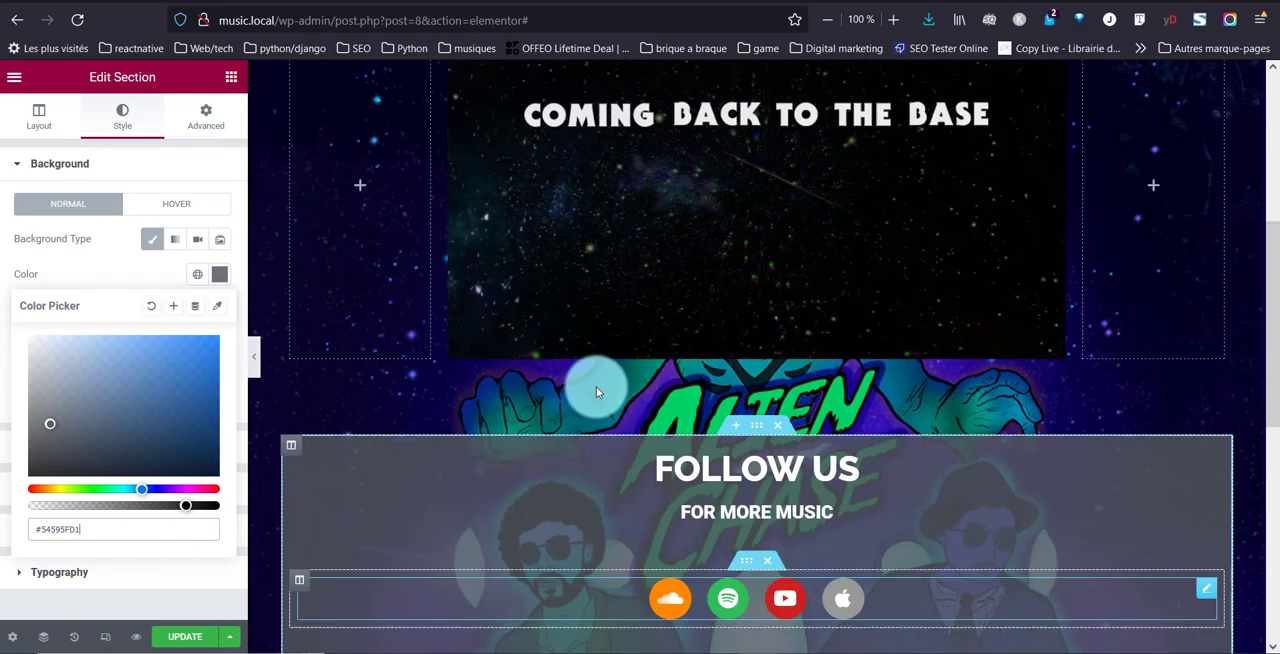
click(261, 367)
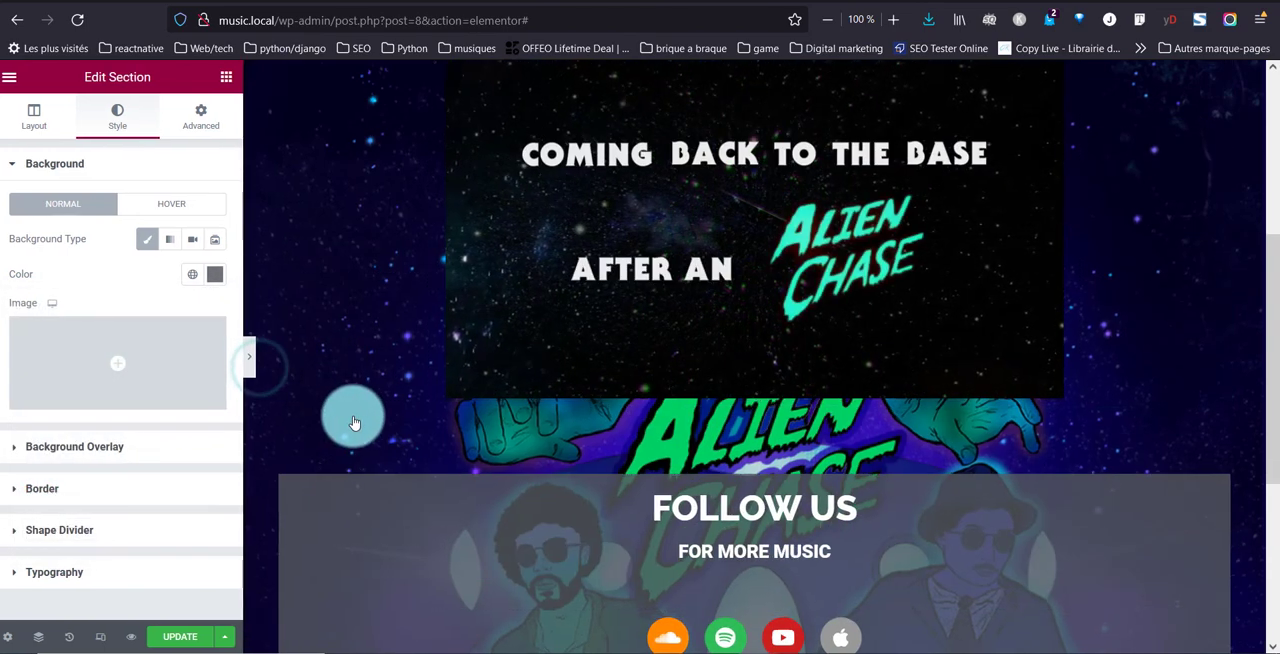
scroll(351, 423, down, 3)
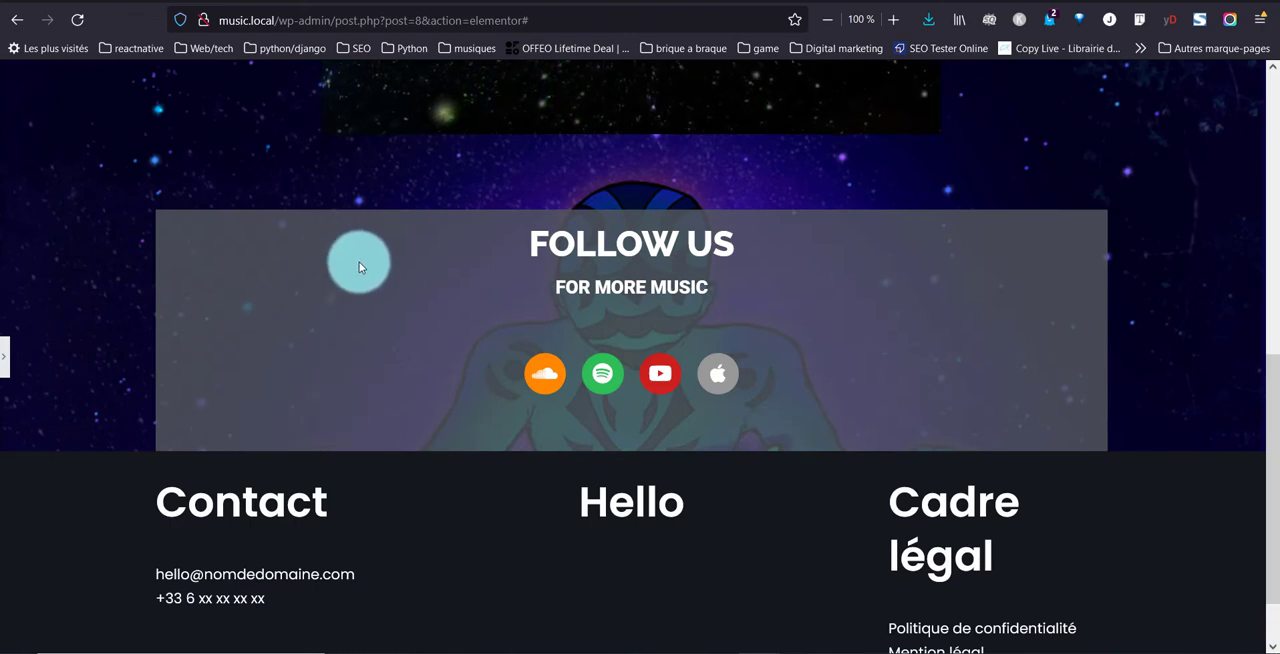
Set the "Follow us" section's content width to Full Width and preview the page
click(5, 349)
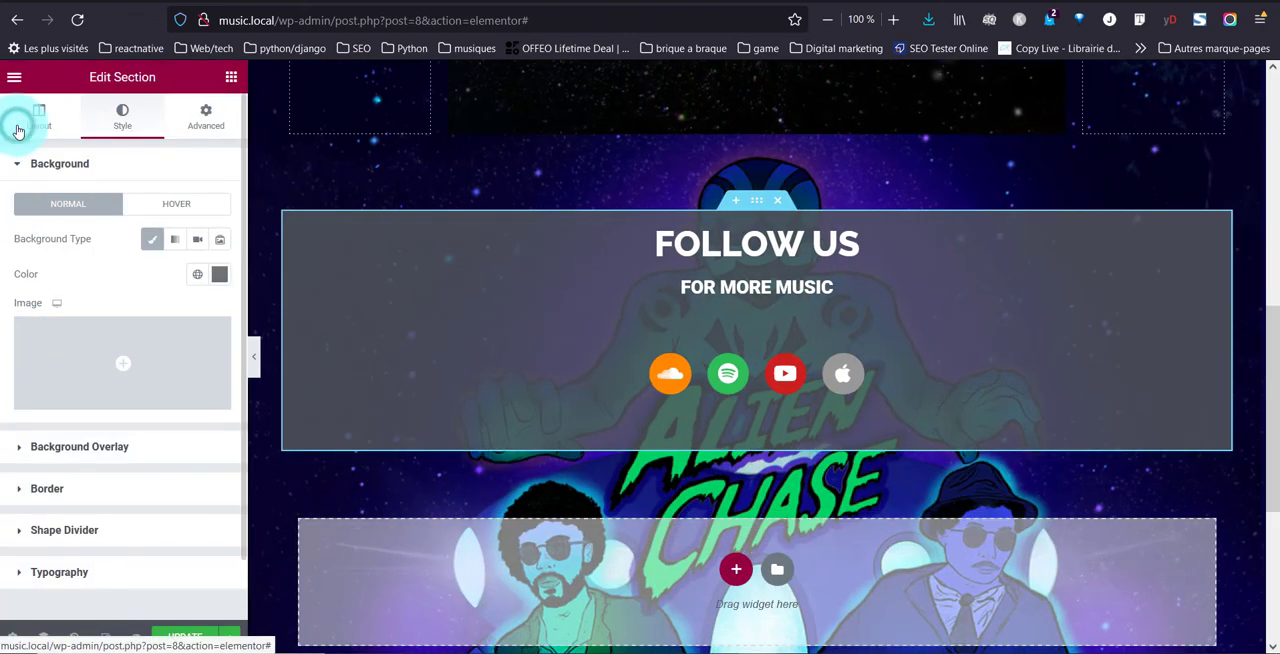
click(18, 132)
click(170, 202)
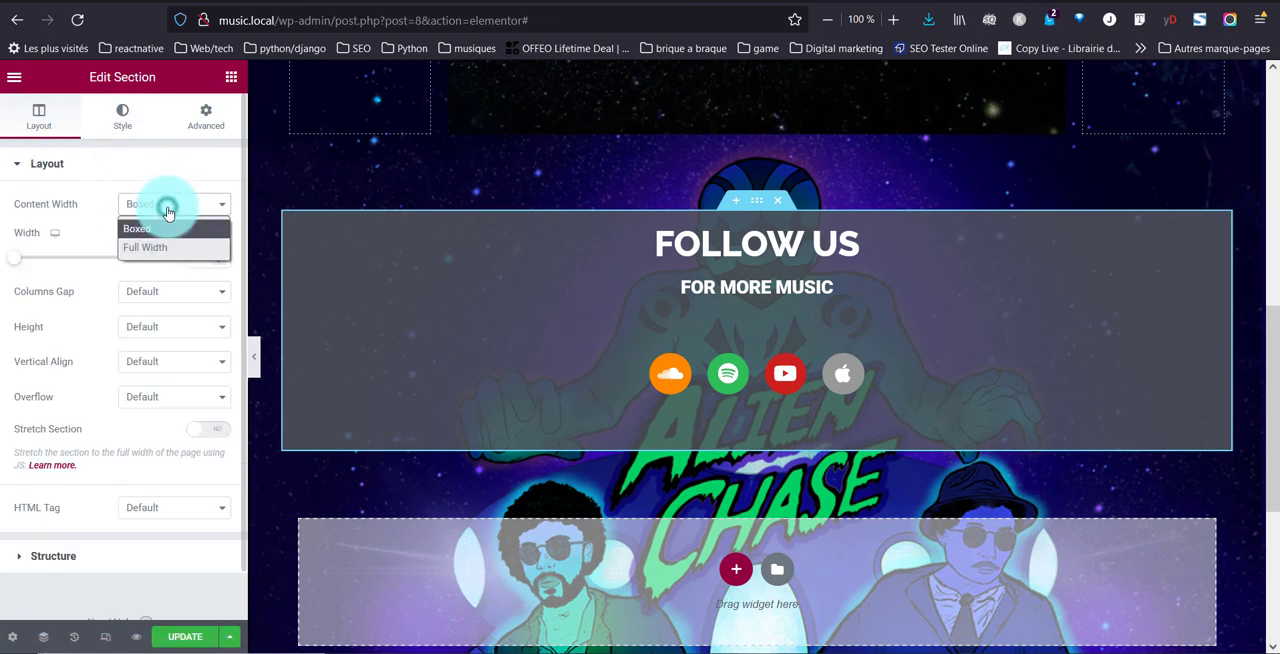
click(160, 247)
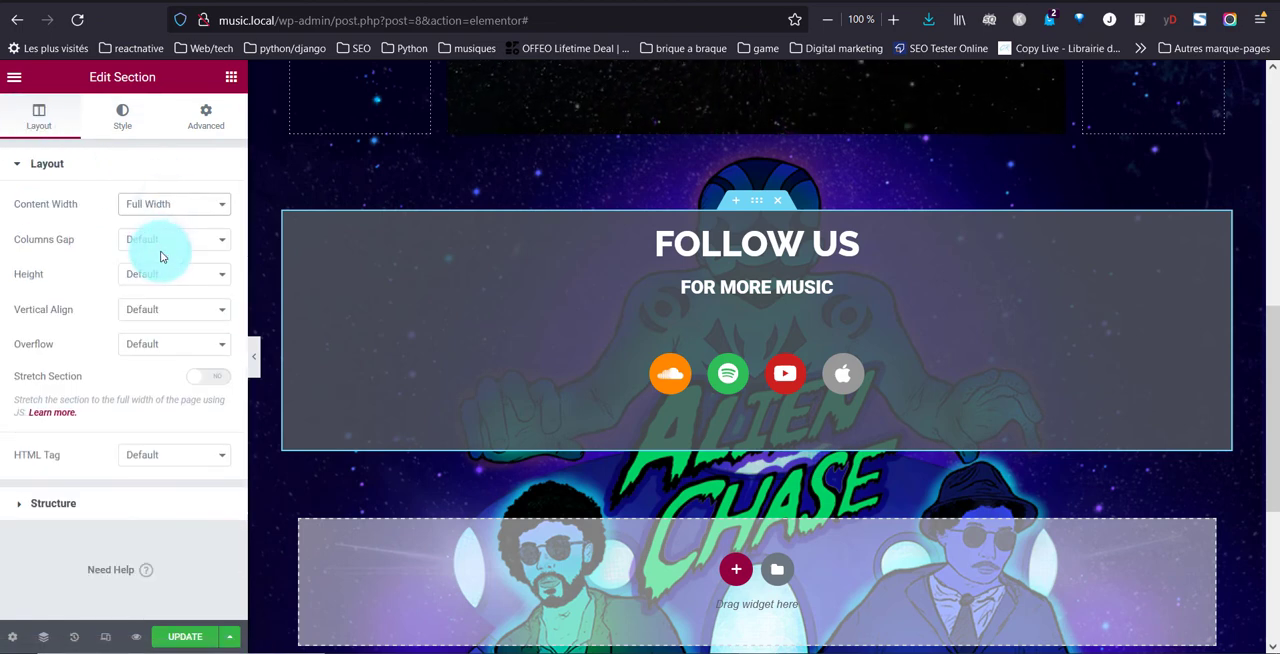
click(257, 362)
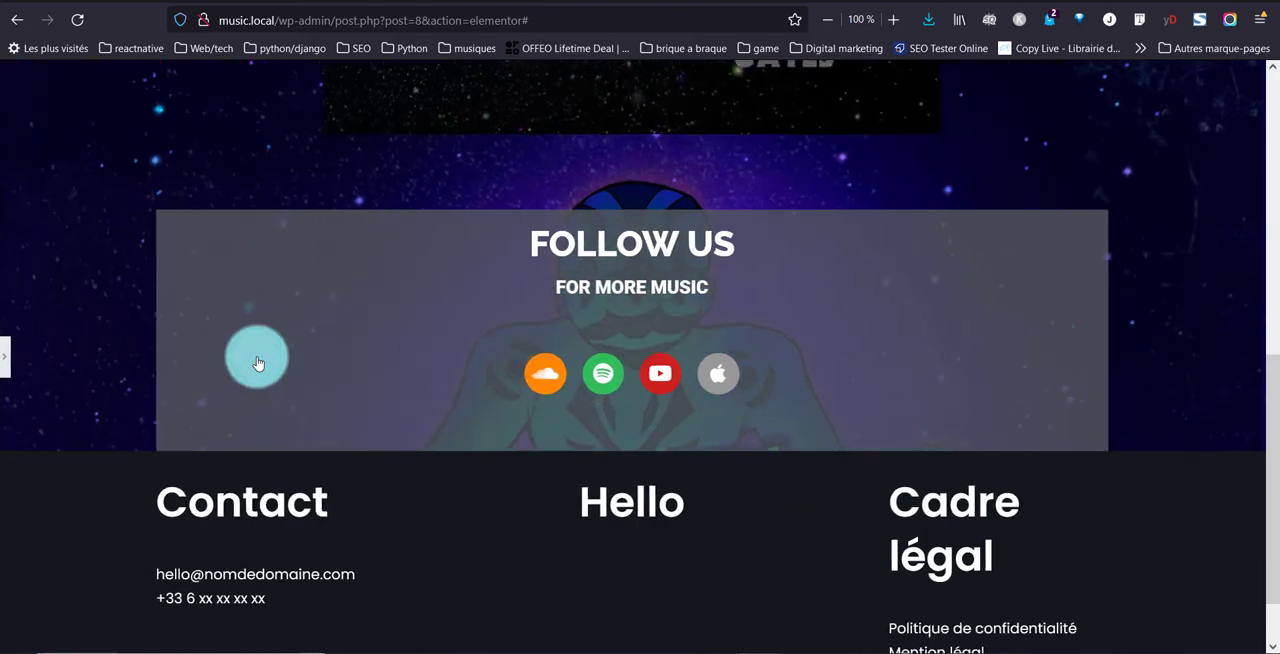
click(4, 348)
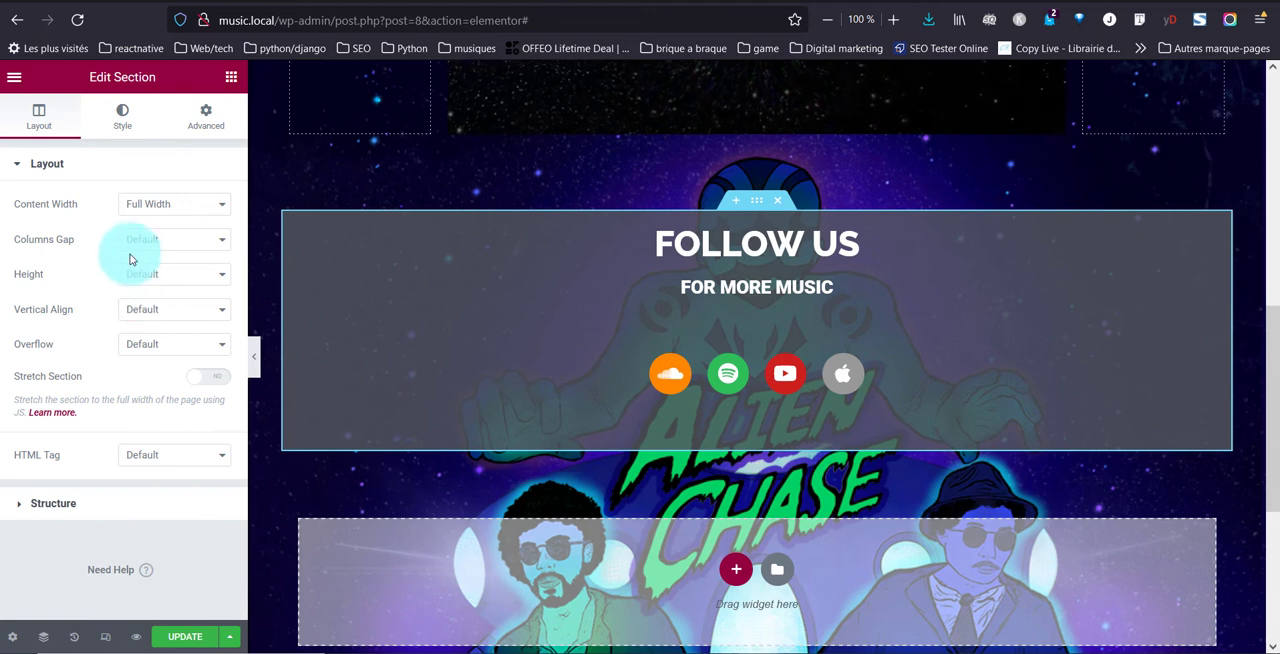
Select the inner section holding the "Follow us" and "For more music" headings and set its linked top and bottom margins to 3 REM
click(122, 117)
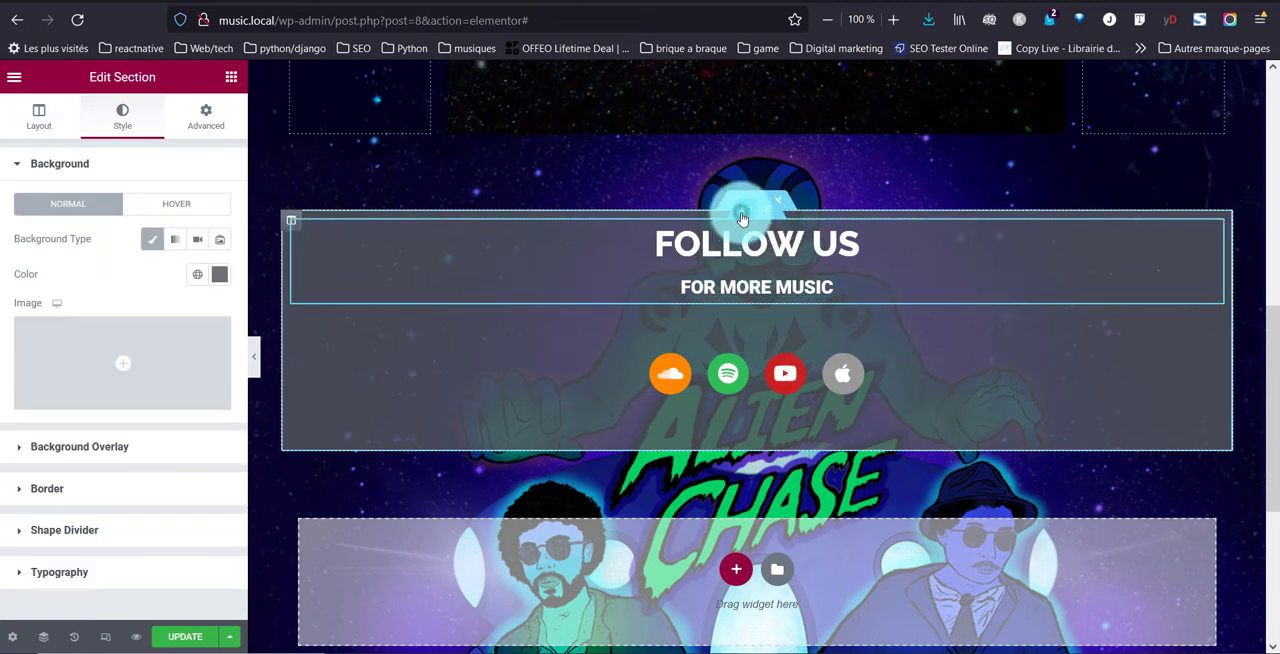
click(741, 222)
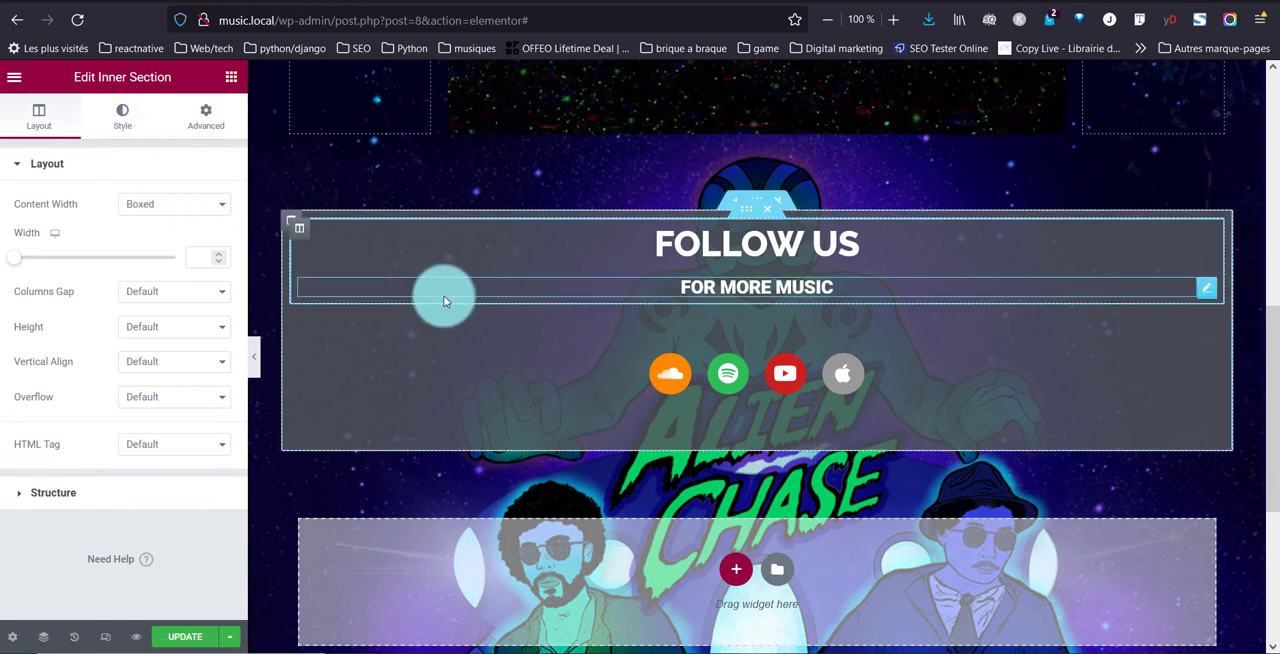
click(195, 118)
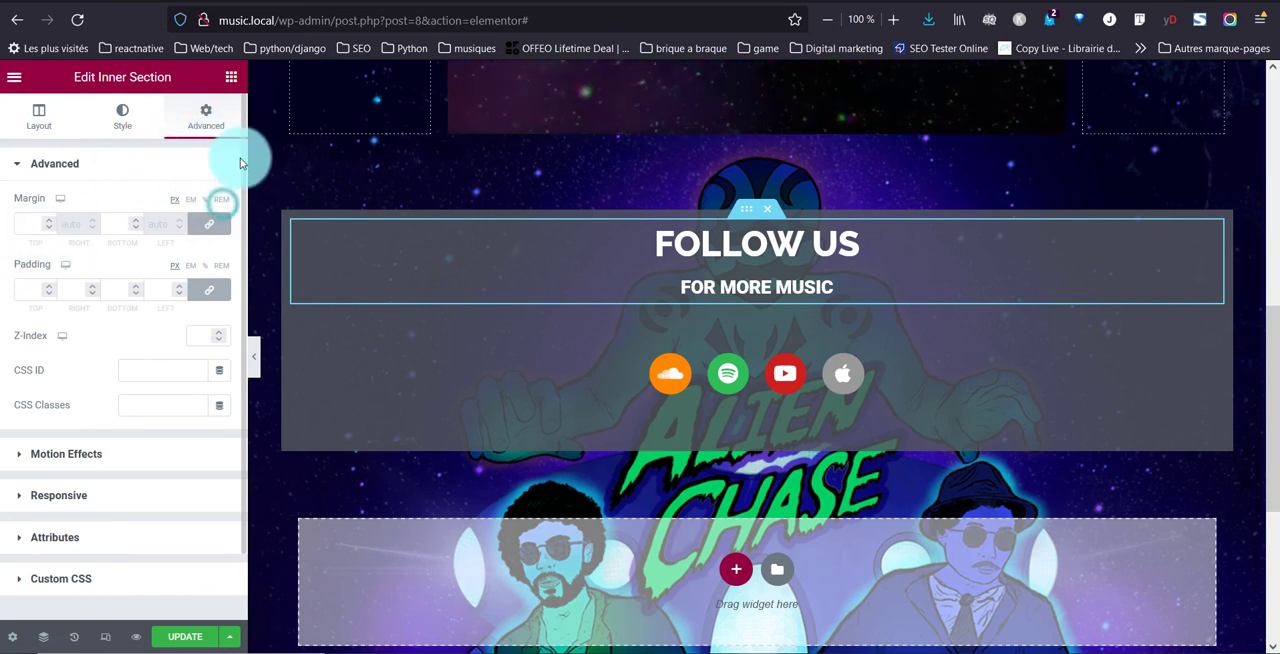
click(224, 199)
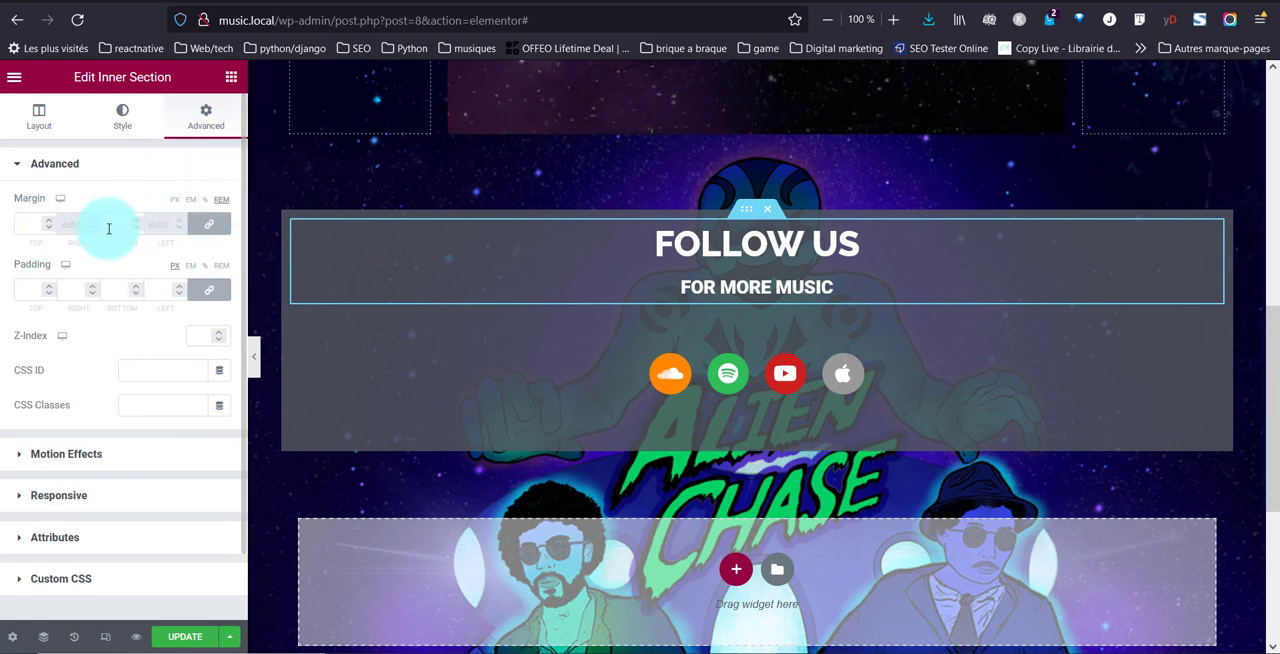
text(3)
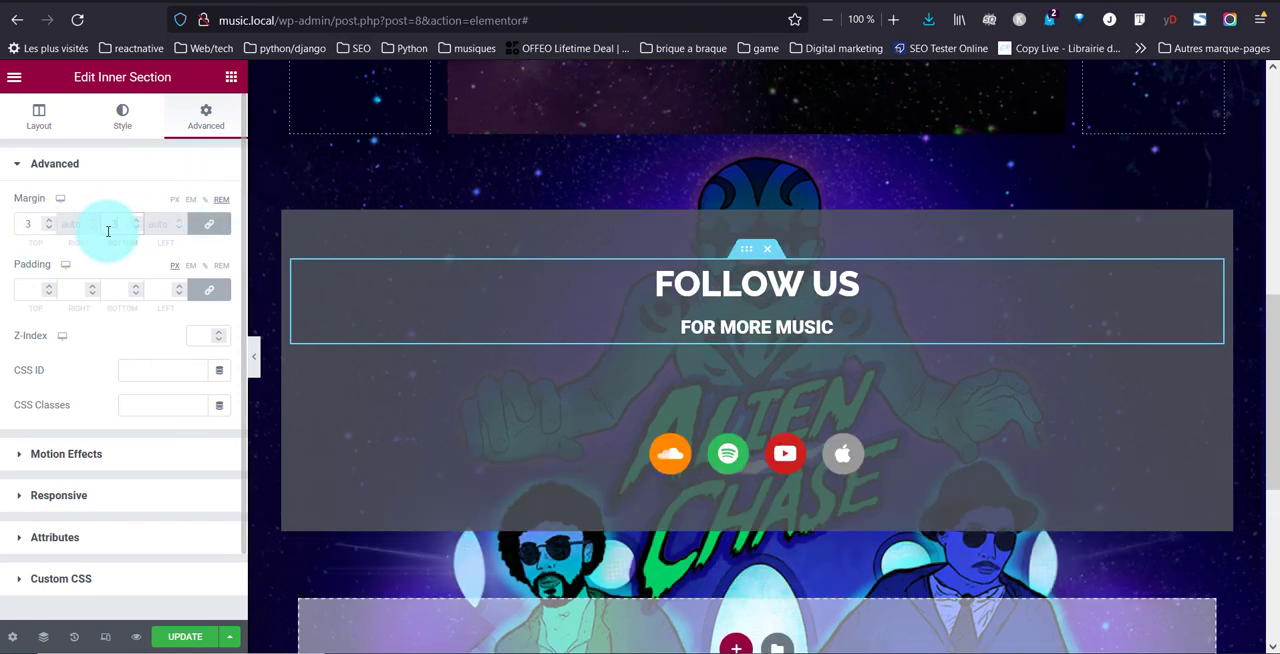
Unlink the heading inner section's margins, set 5 REM above and 0 below, and apply 3 REM padding on all sides
click(209, 223)
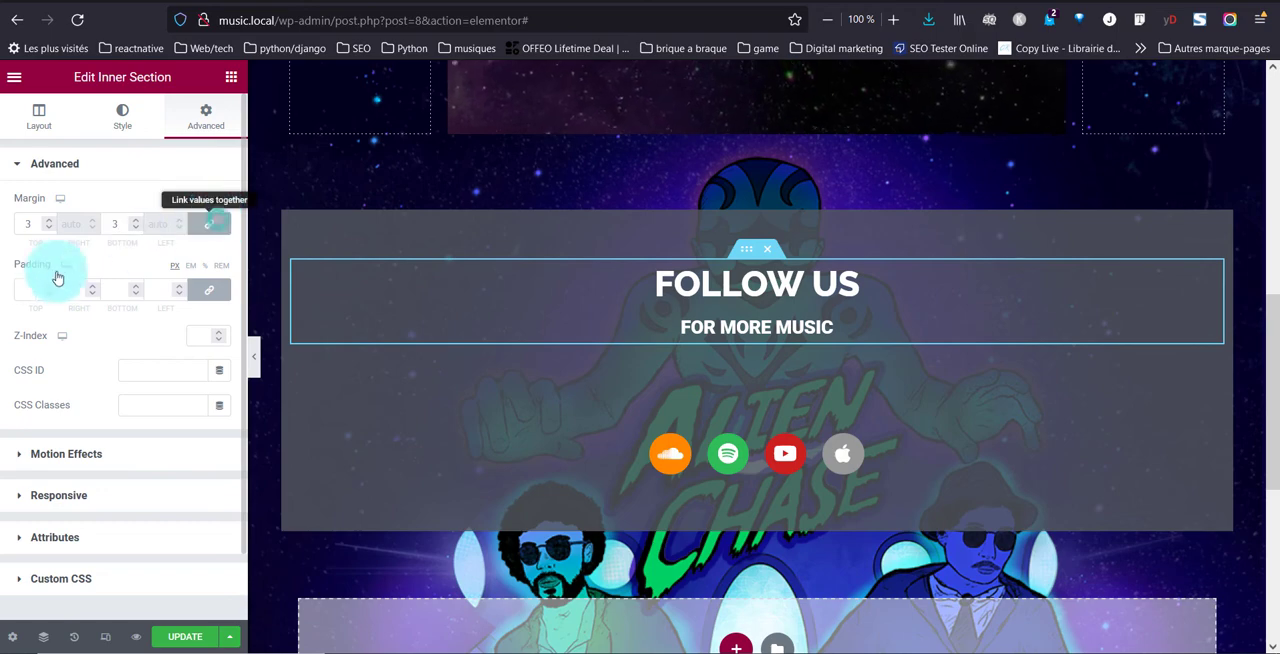
click(29, 223)
key(BackSpace)
text(3)
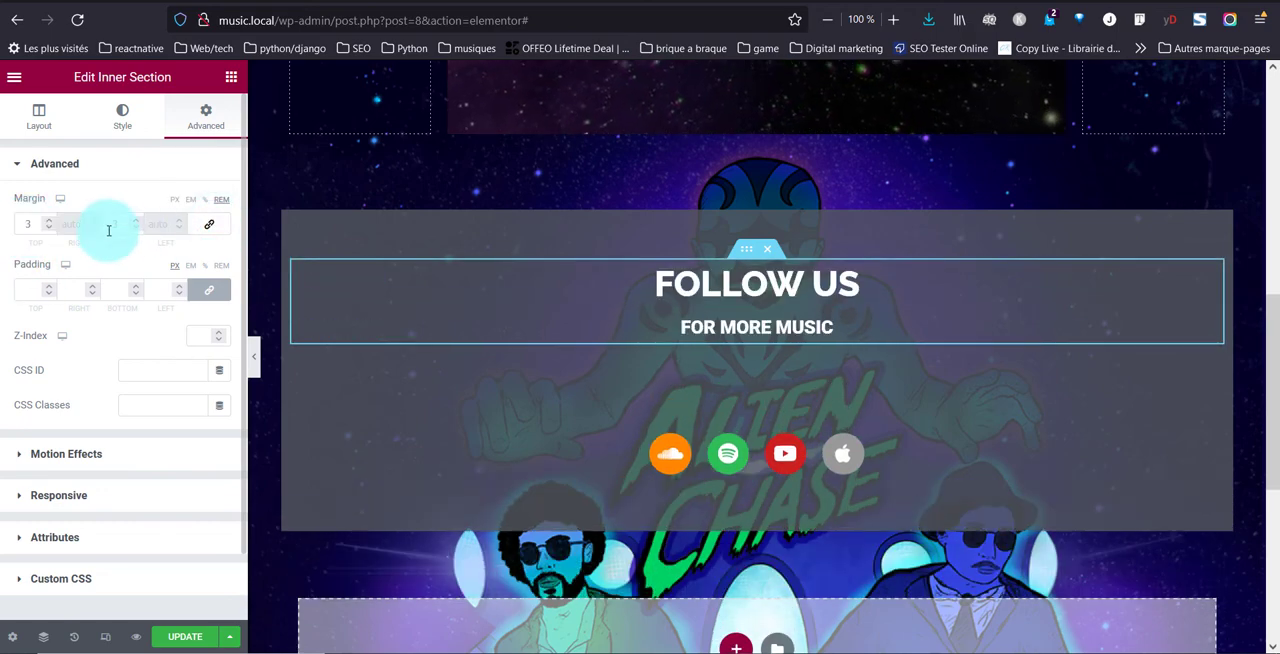
text(0)
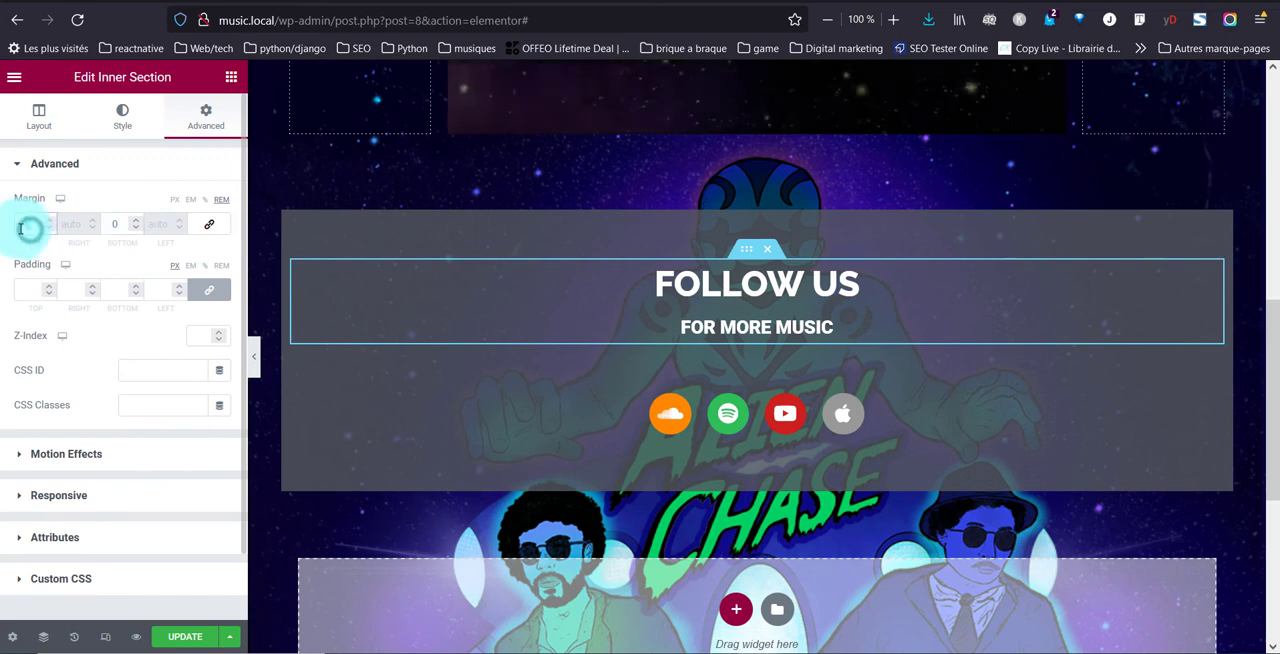
text(5)
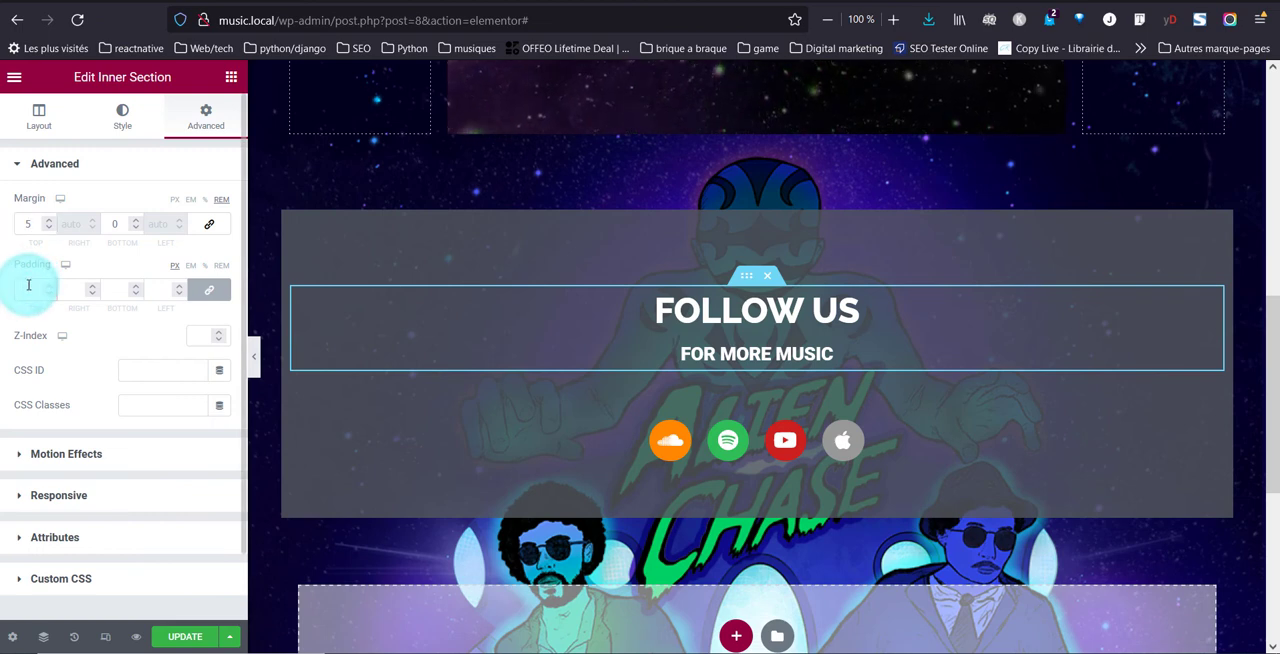
click(225, 265)
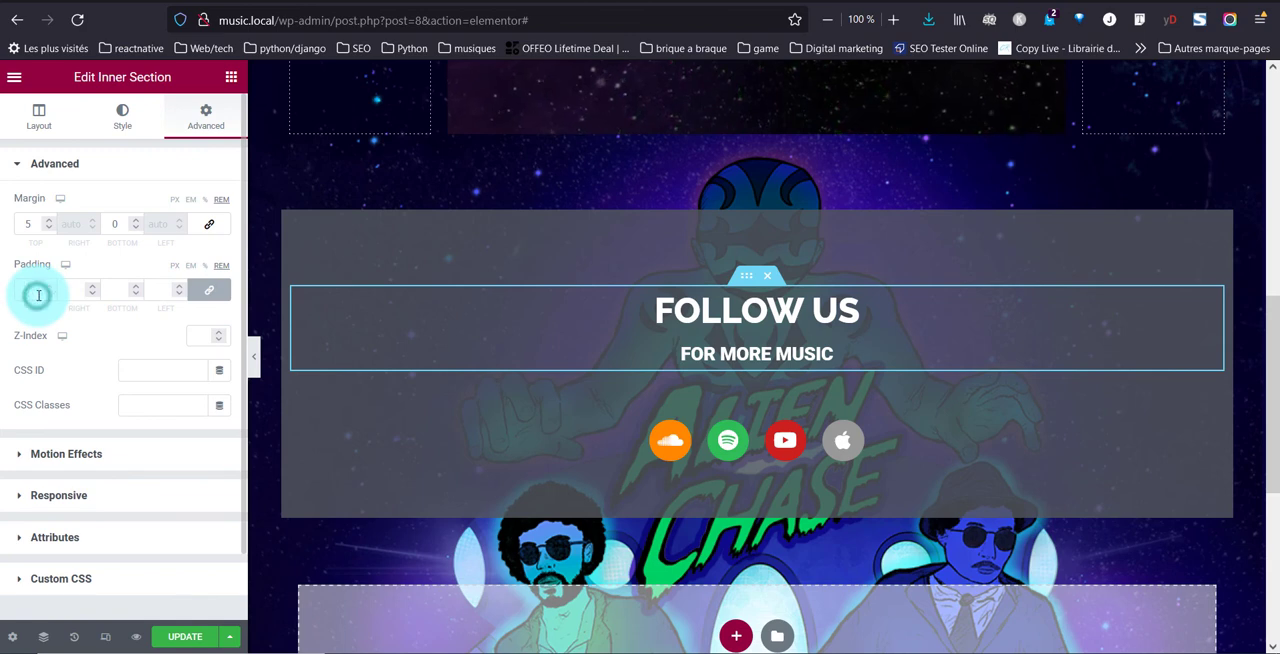
text(3)
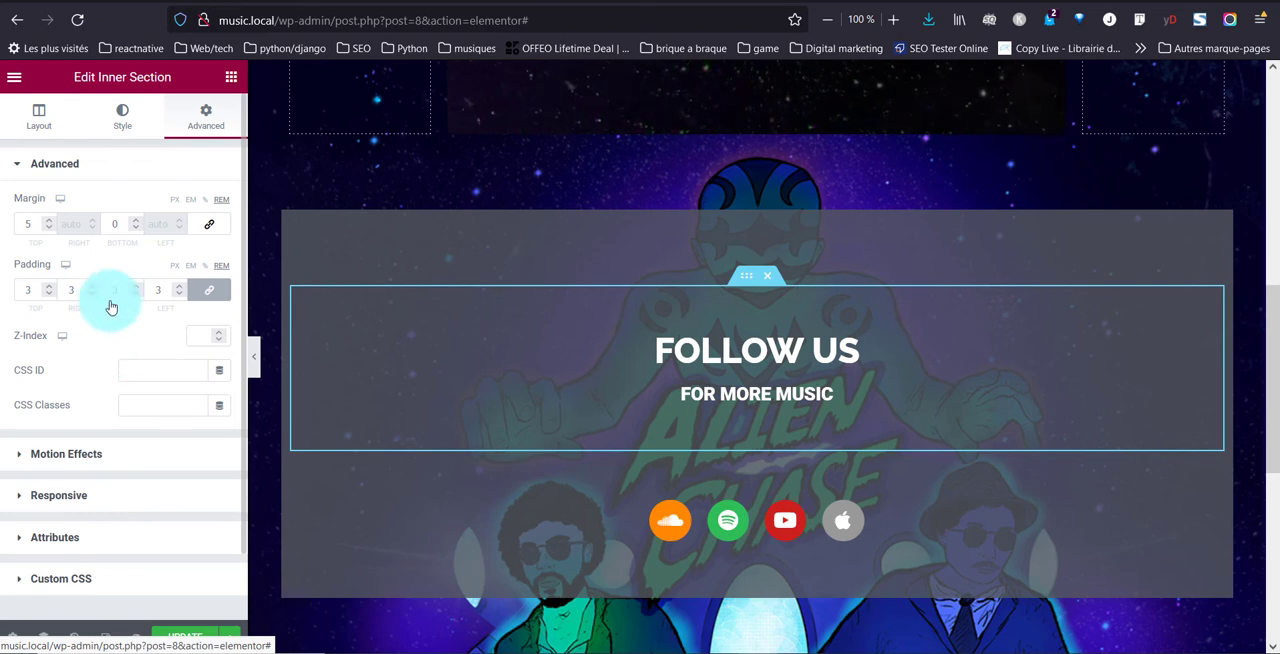
Give the heading inner section a solid 3 px border in Neve - Site Background color with radius 10, and update the page
click(125, 119)
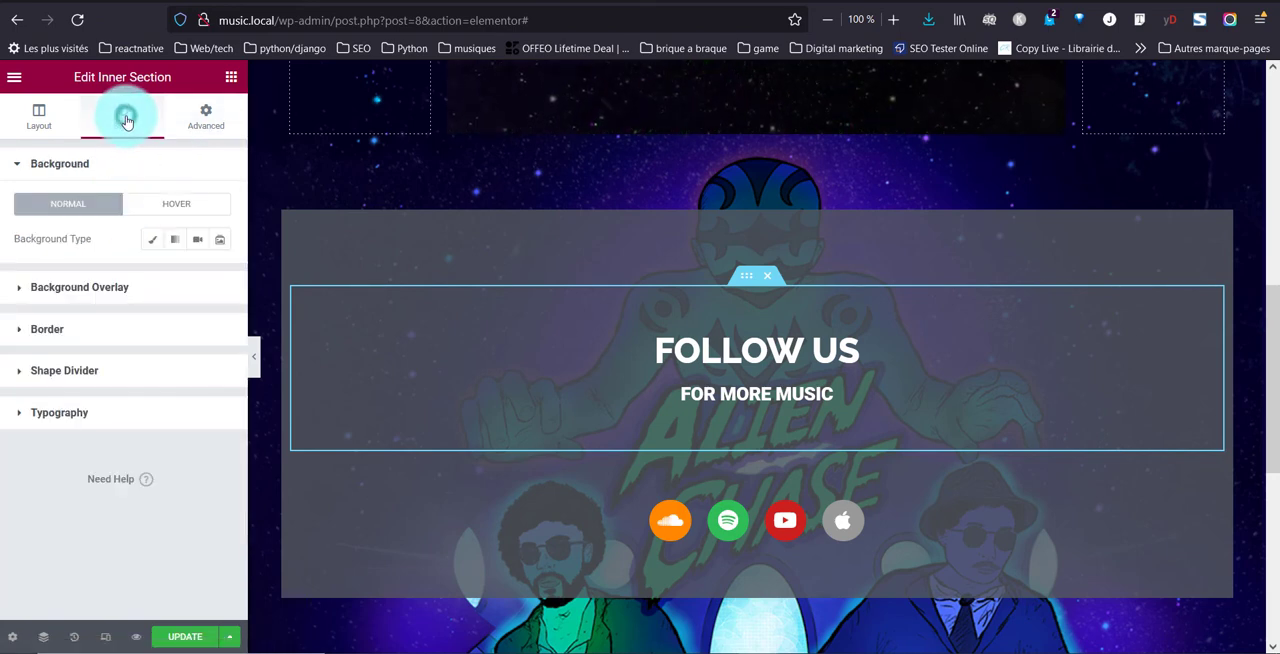
click(86, 341)
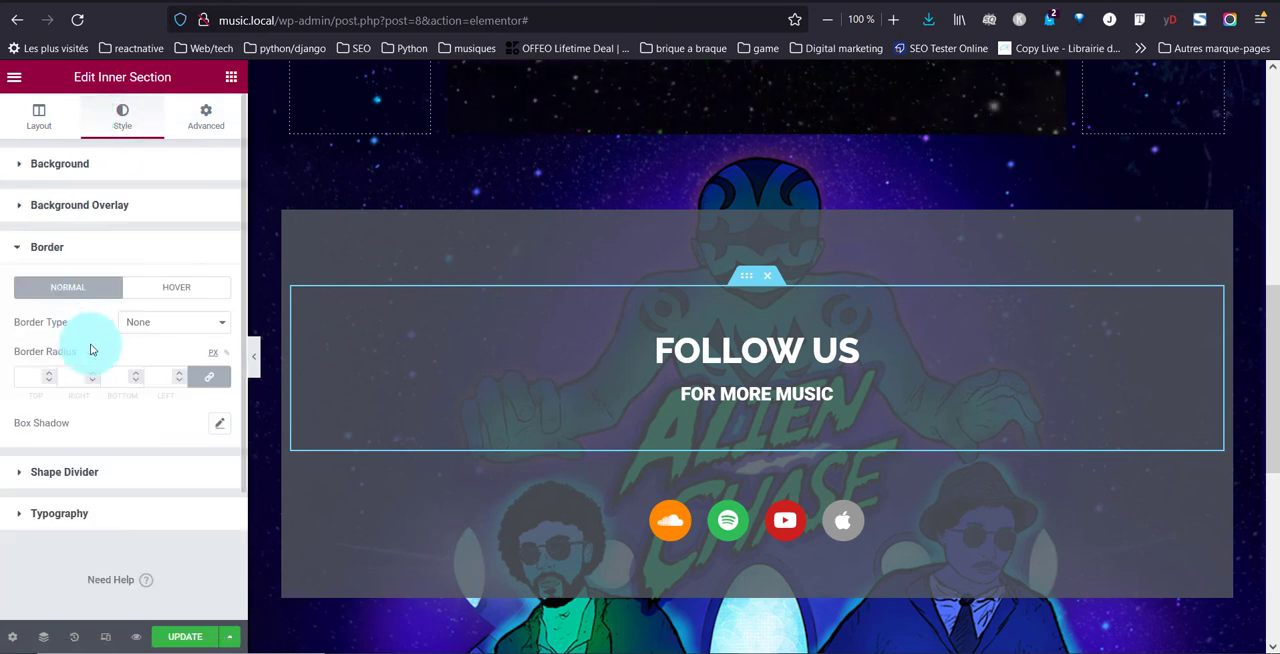
click(191, 332)
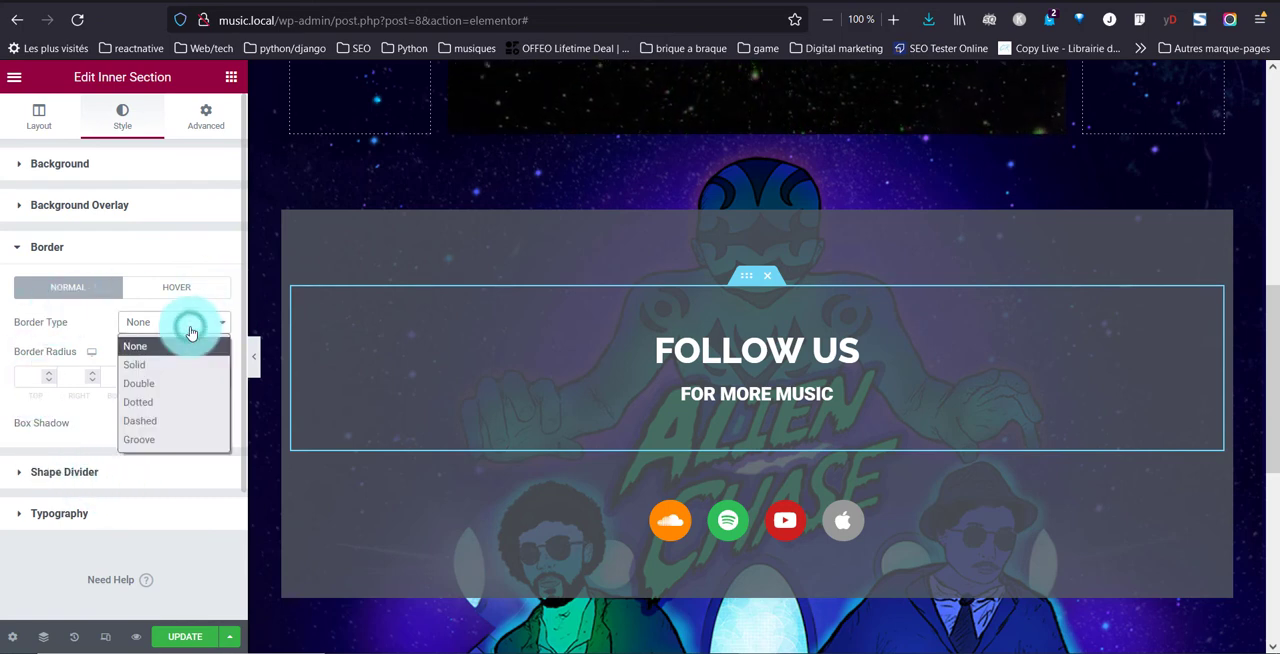
click(140, 360)
click(48, 376)
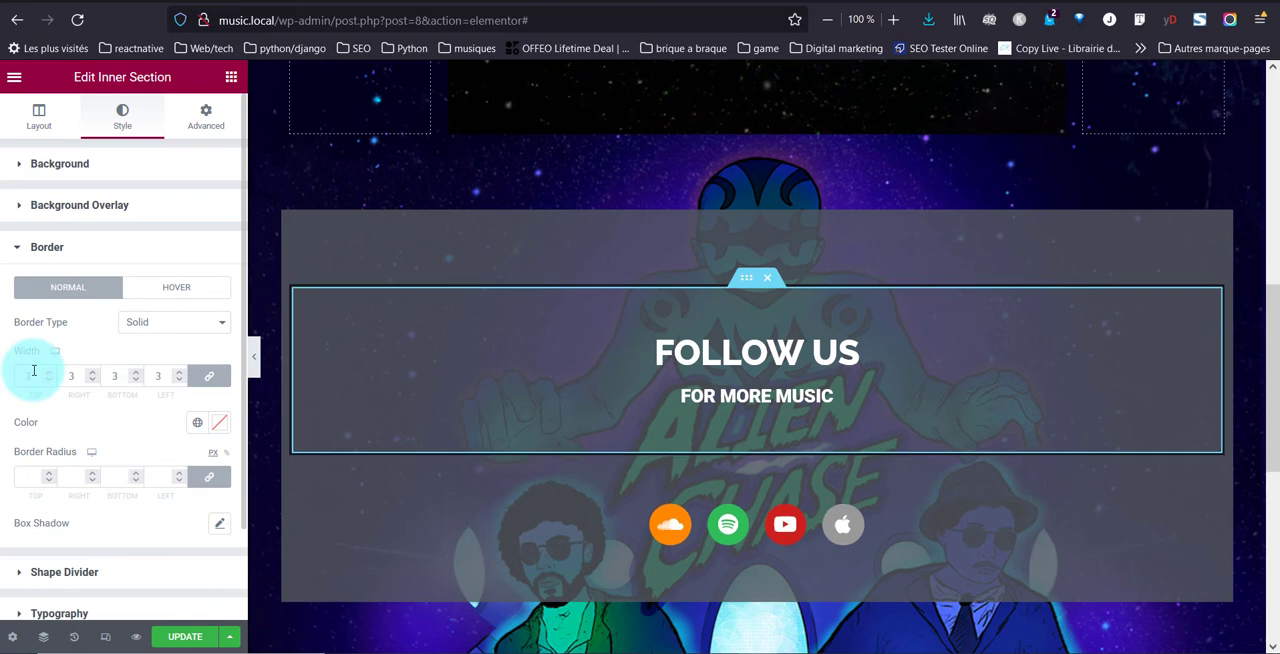
click(198, 422)
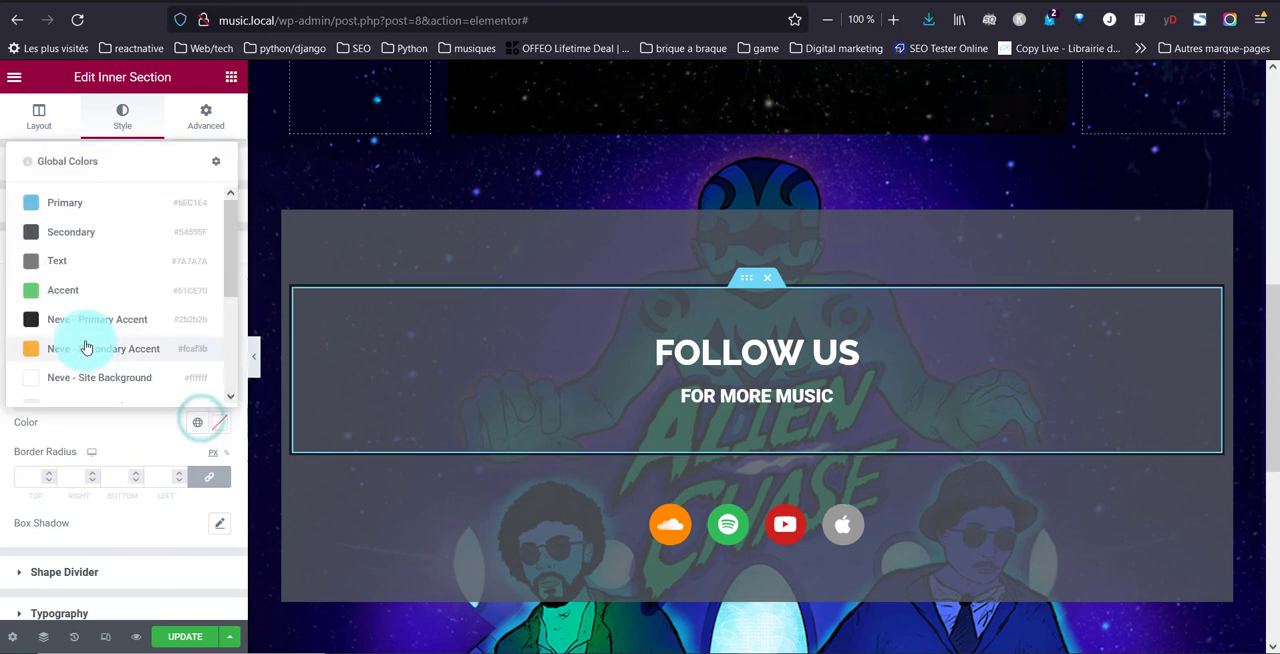
click(85, 378)
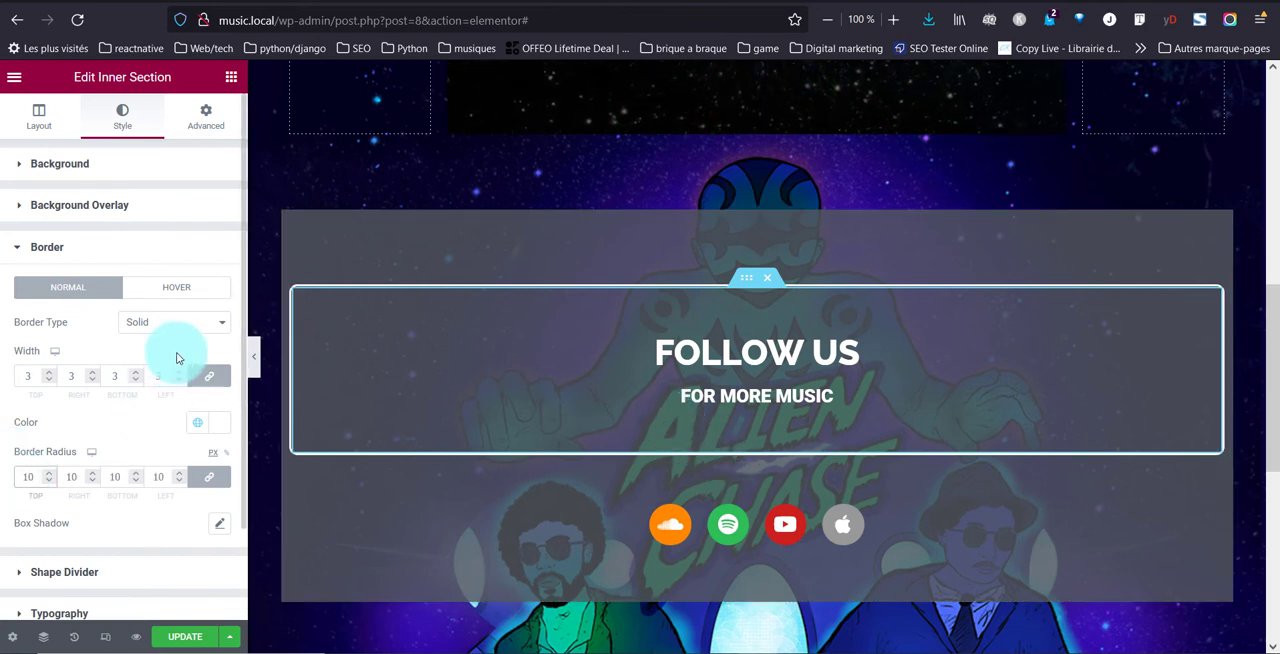
click(197, 643)
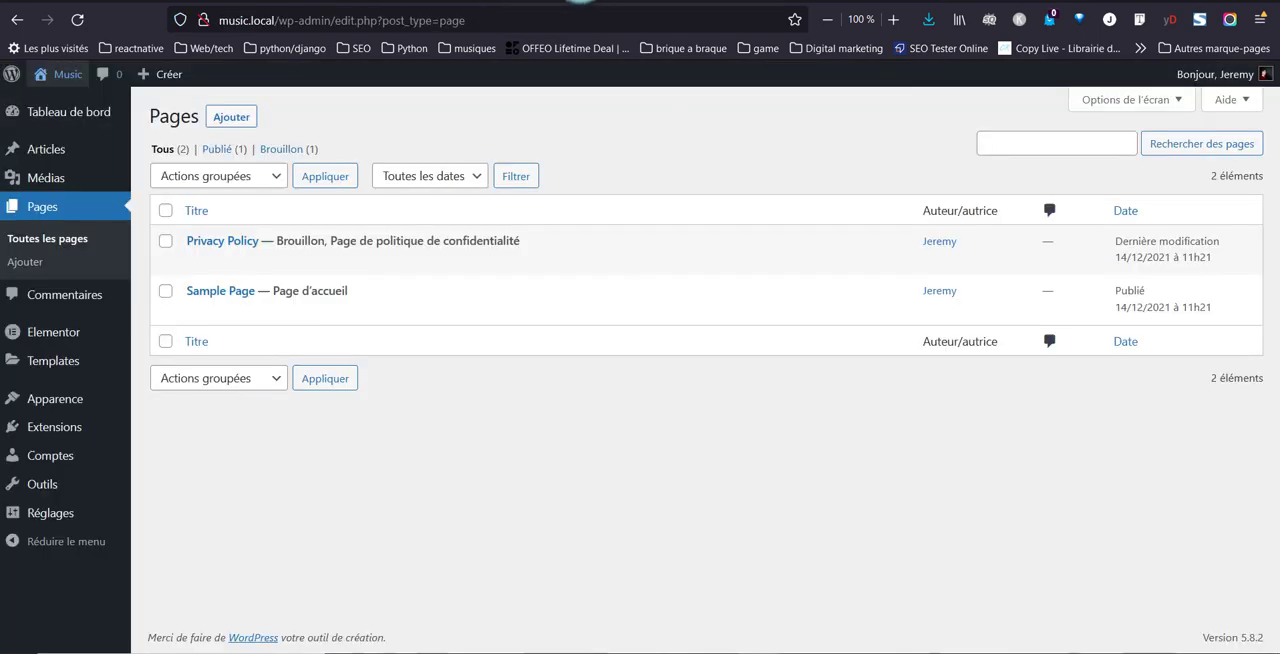
View the published Sample Page in a new tab and examine how the "Follow us" section and background image scroll
mouse_move(214, 305)
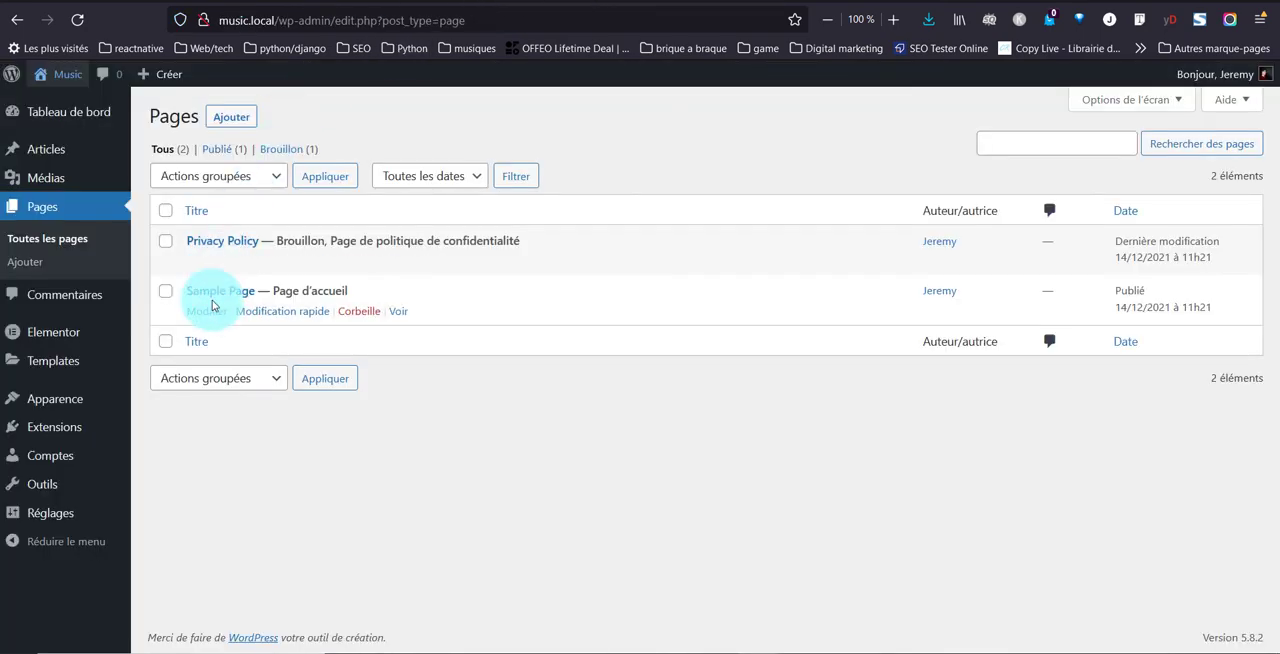
right_click(398, 314)
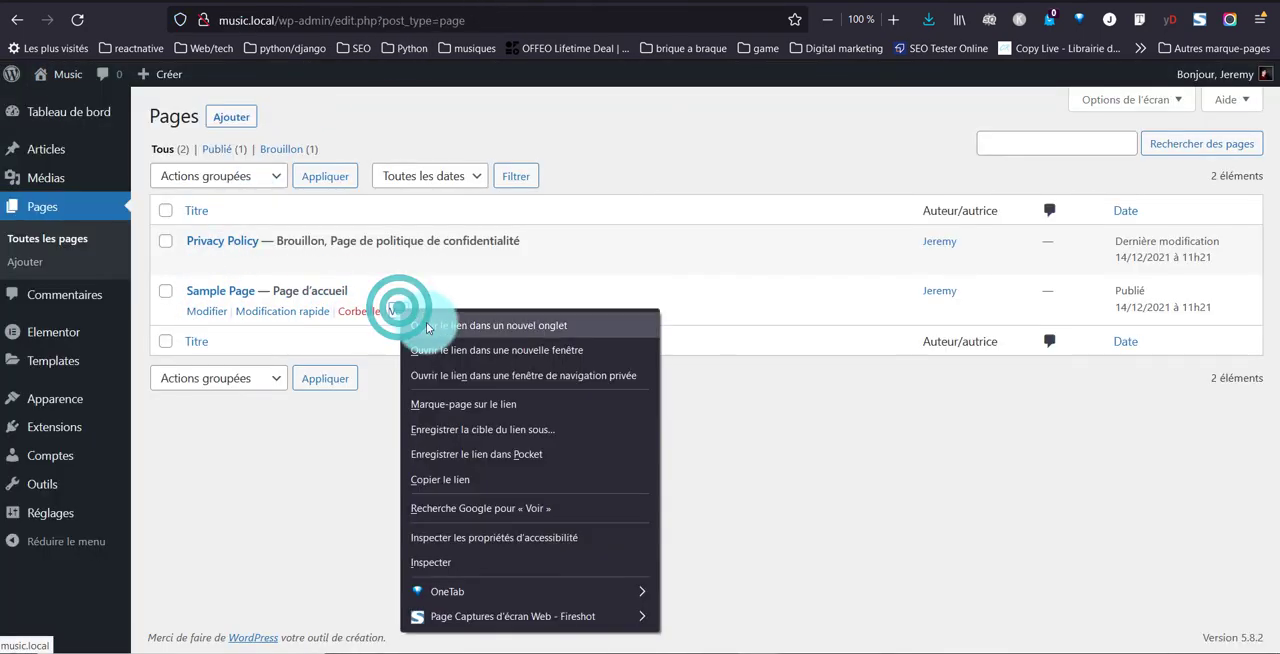
click(426, 322)
scroll(42, 224, down, 3)
scroll(42, 229, down, 5)
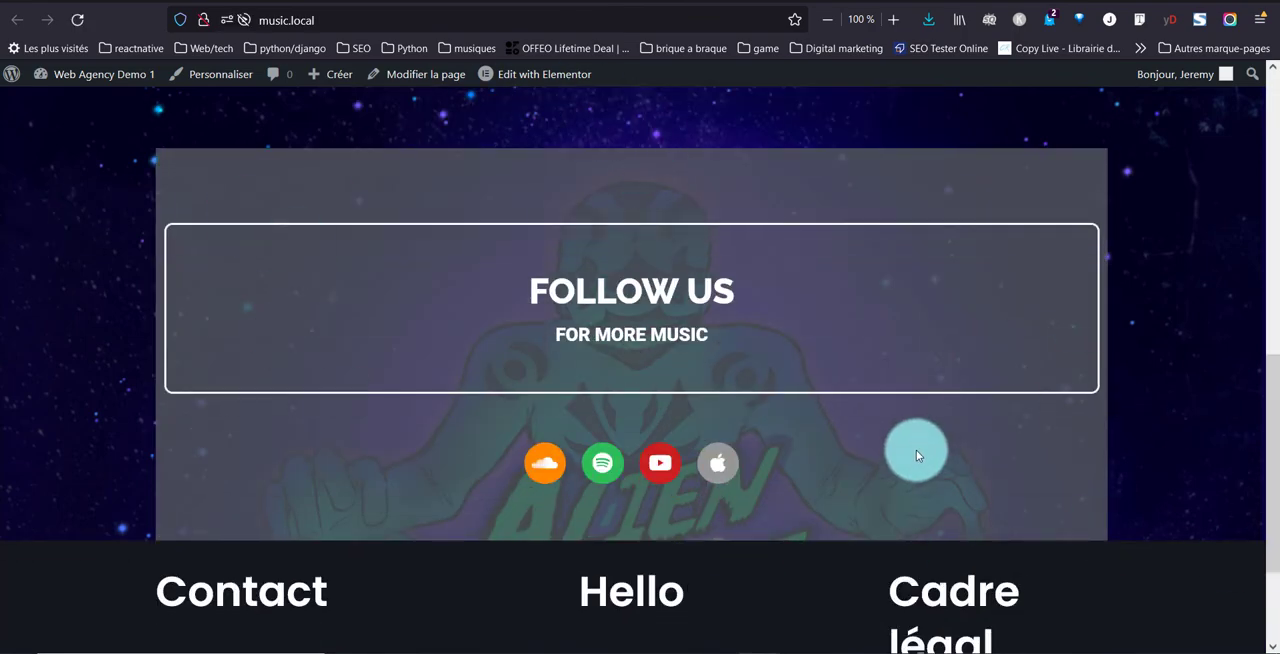
scroll(914, 449, down, 3)
scroll(916, 457, up, 4)
scroll(914, 451, up, 4)
scroll(914, 451, down, 7)
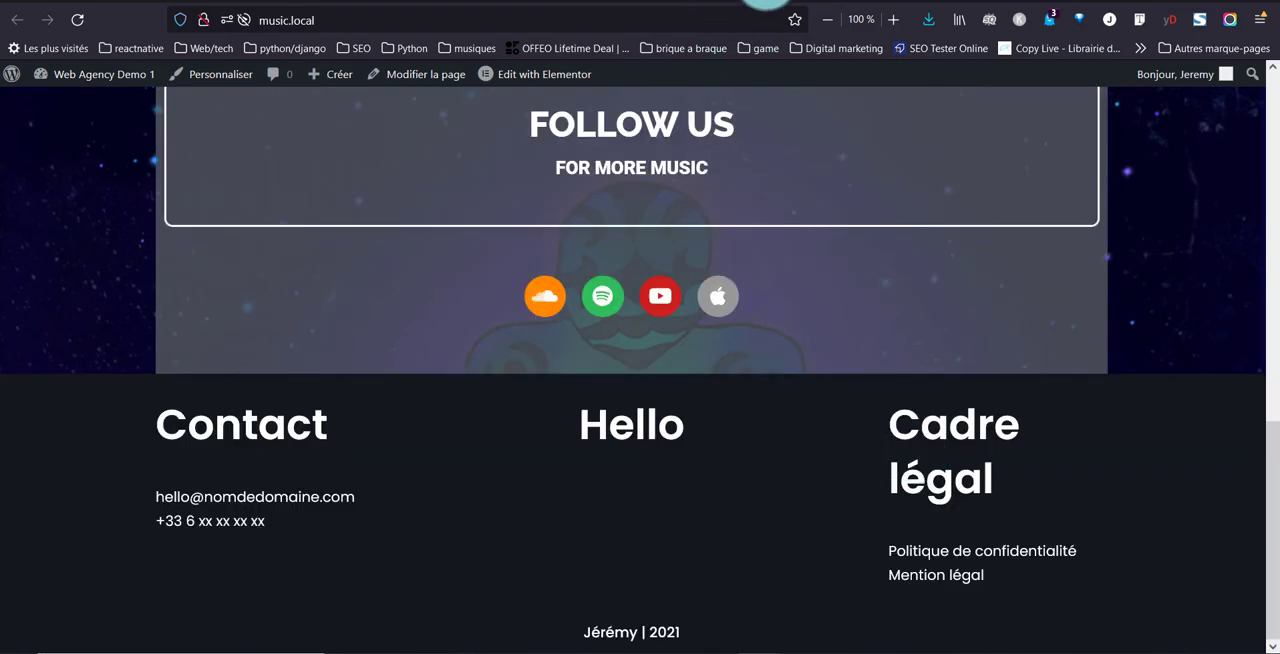
In the site customizer, set the background image preset to Personnalisé, size to Remplir l'écran, enable Défile avec la page, and publish
click(771, 0)
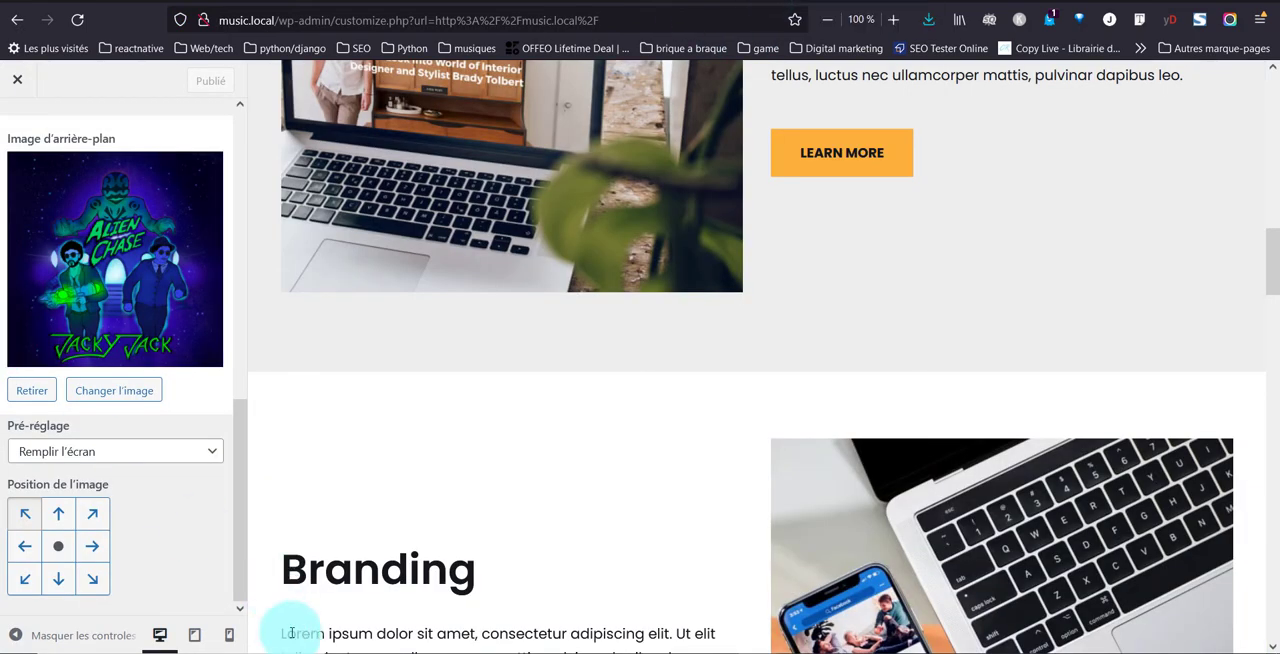
click(205, 452)
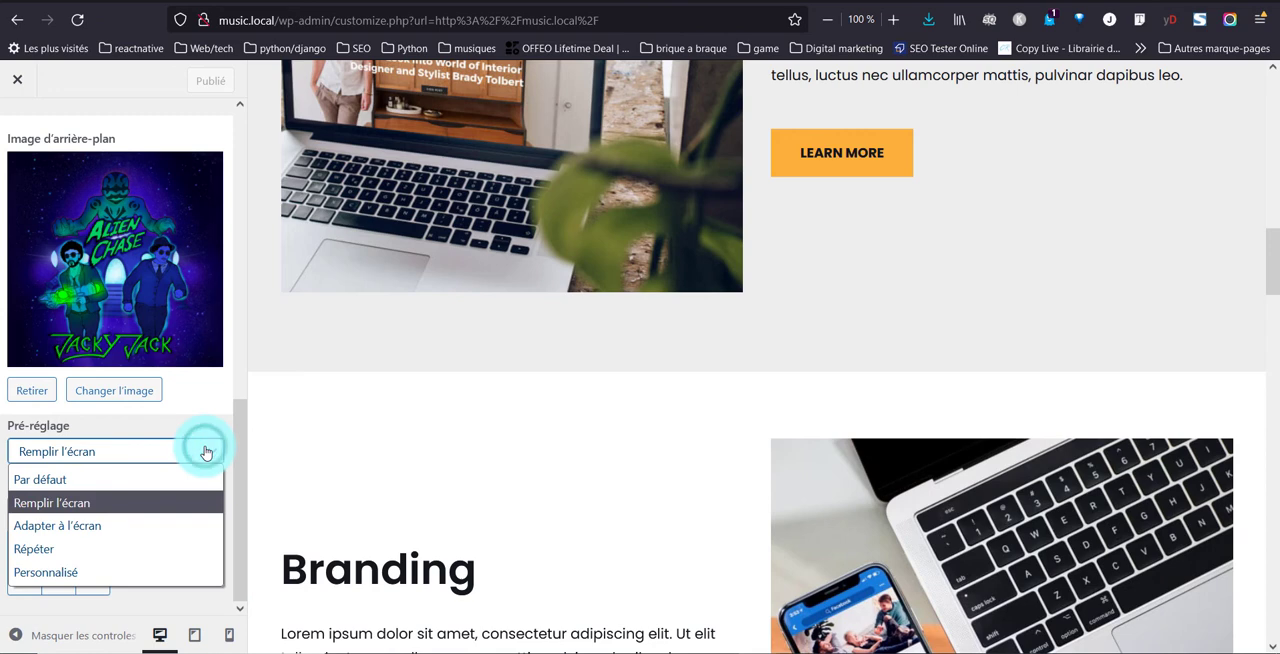
click(135, 525)
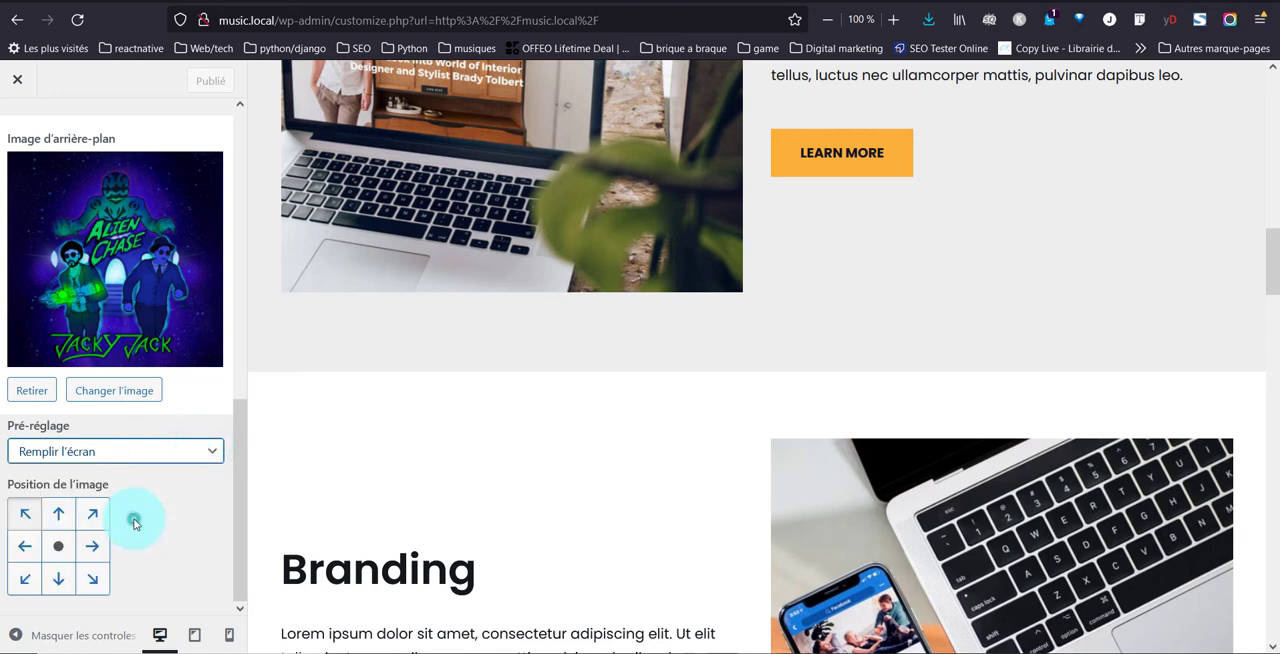
click(130, 510)
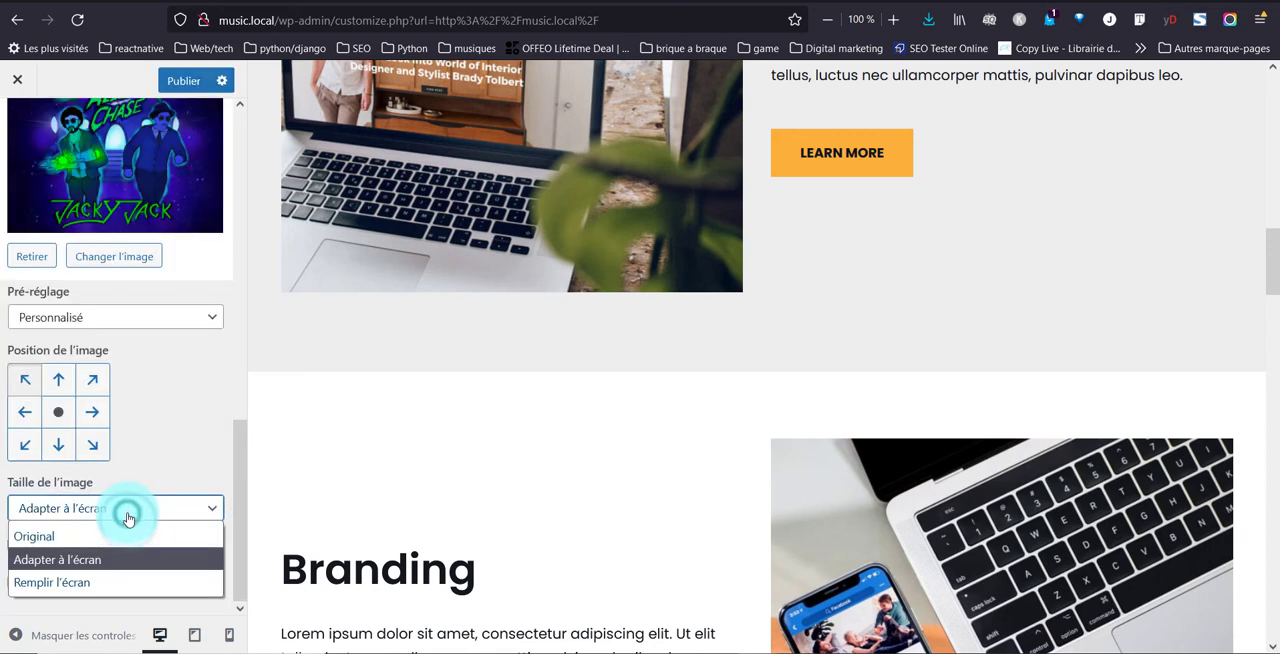
click(110, 587)
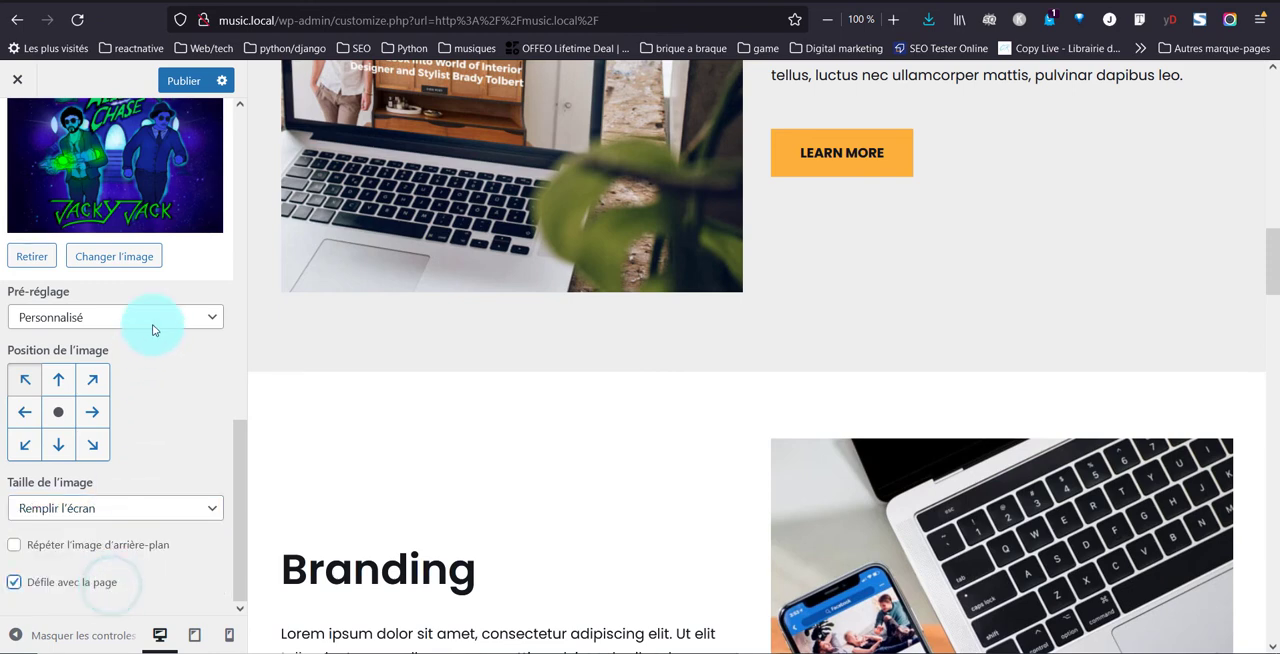
click(184, 80)
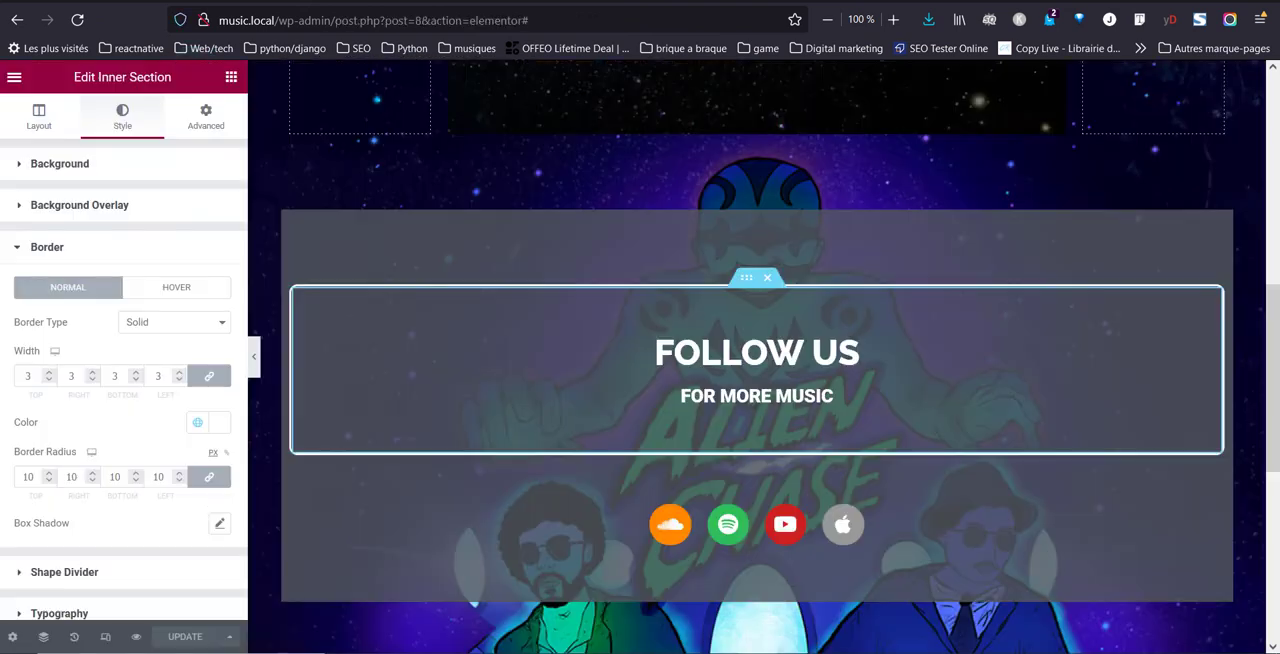
Return to the live page and examine how the background artwork scrolls behind the title, video and "Follow us" section
key(alt+Left)
key(alt+Left)
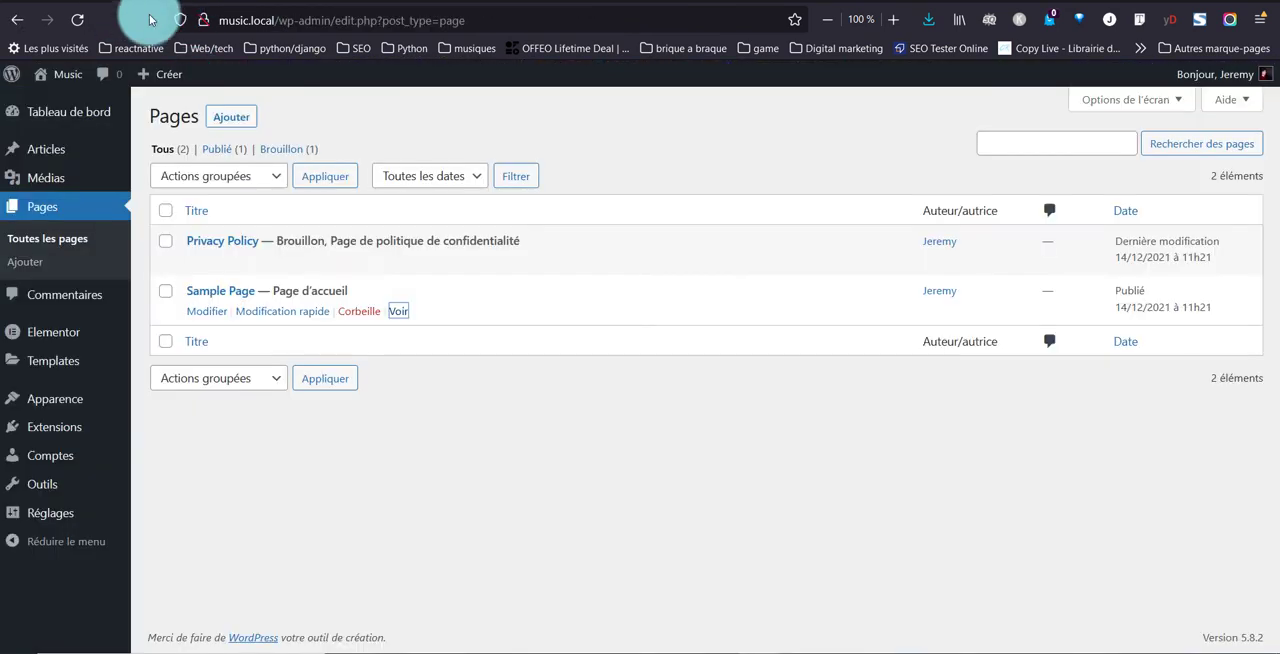
click(562, 1)
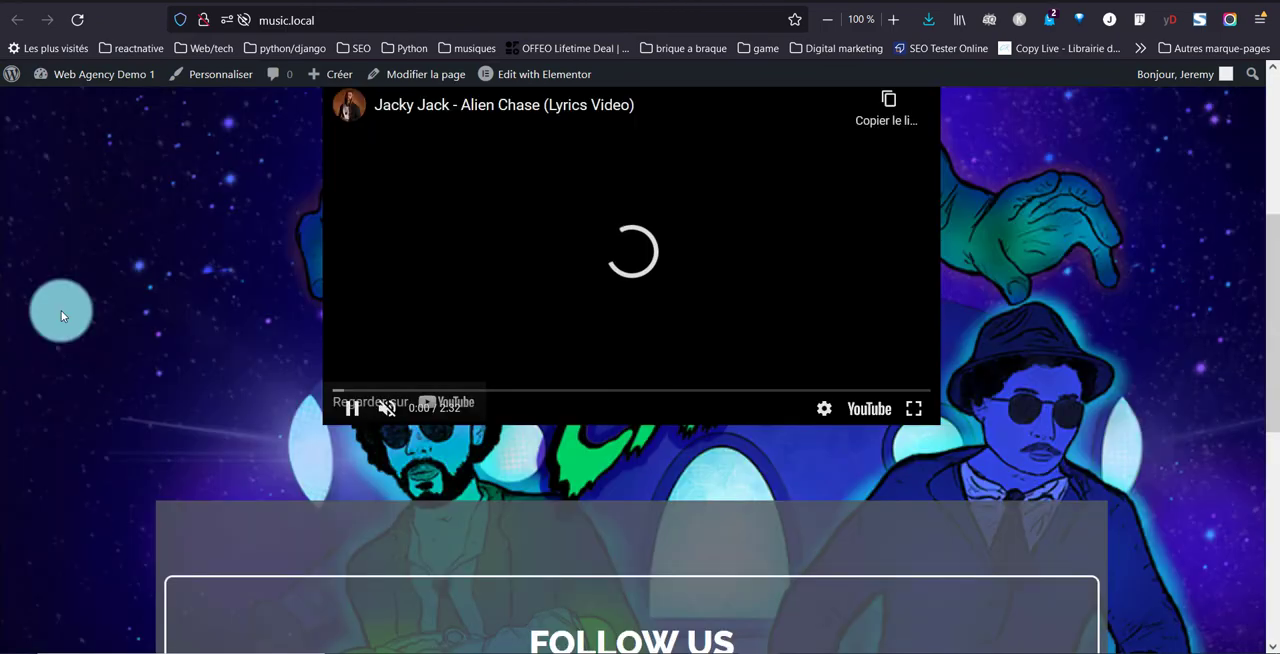
scroll(61, 315, up, 3)
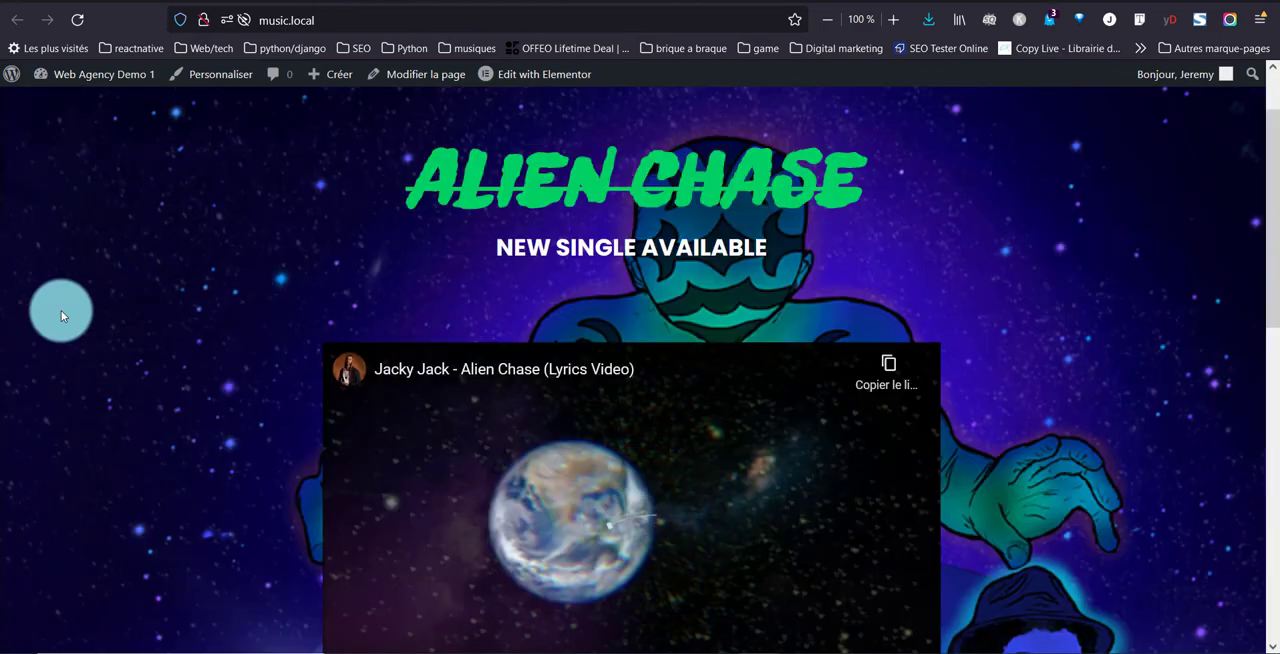
scroll(61, 315, down, 7)
scroll(61, 315, up, 3)
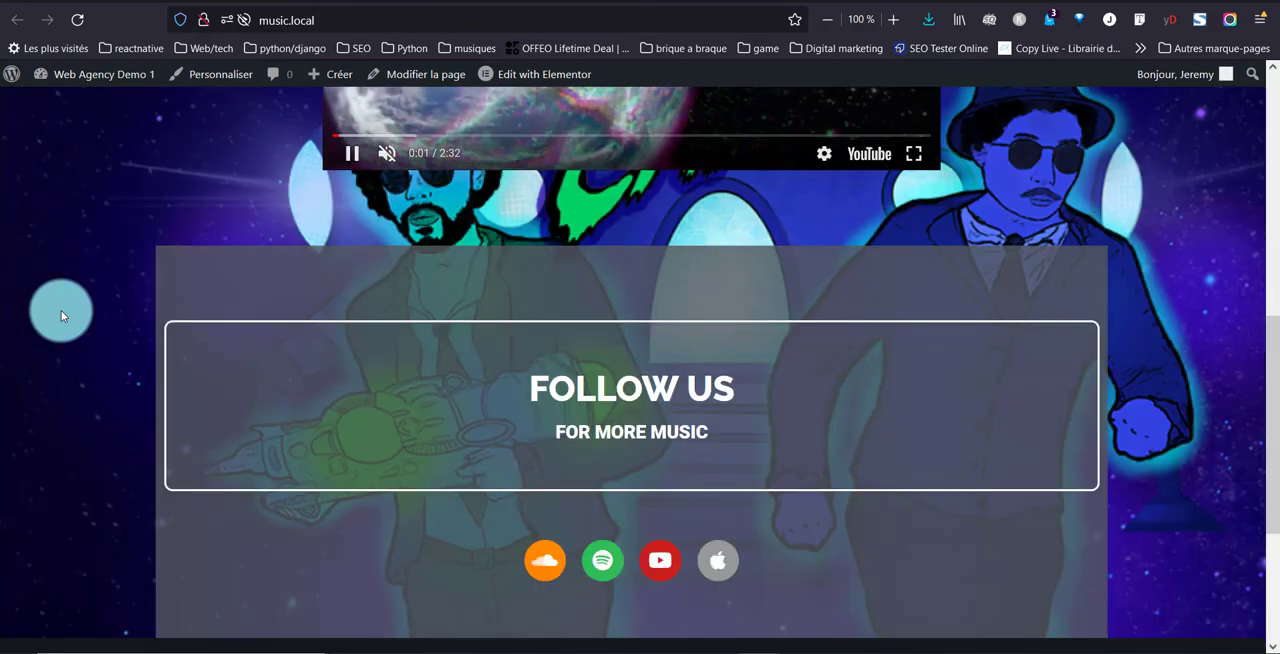
scroll(61, 310, up, 3)
scroll(61, 310, down, 3)
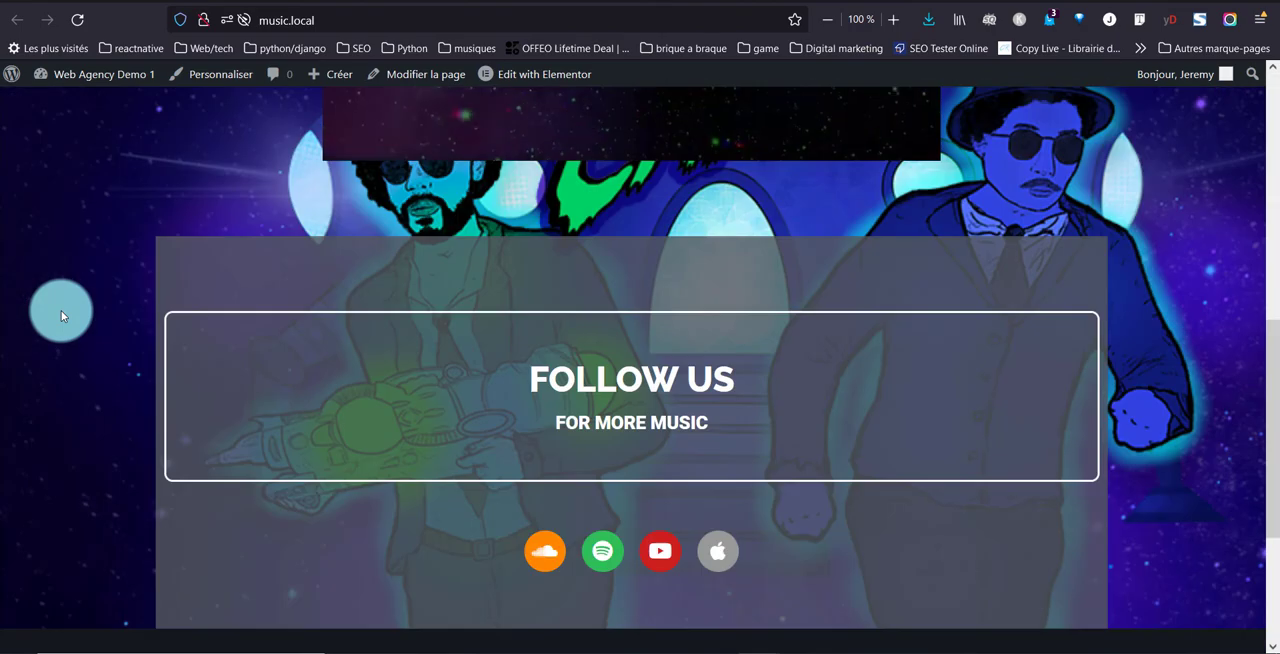
scroll(61, 310, up, 1)
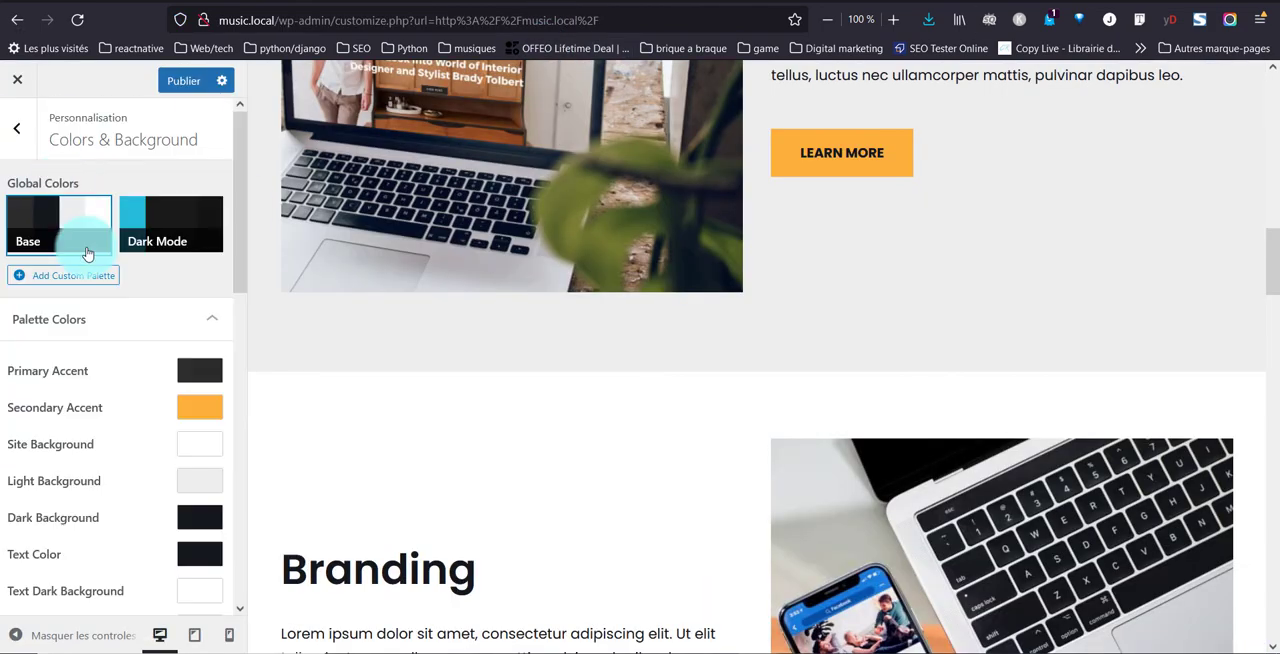
In the customizer's container layout settings, set the Default Container Style to Full Width and publish the change
click(33, 137)
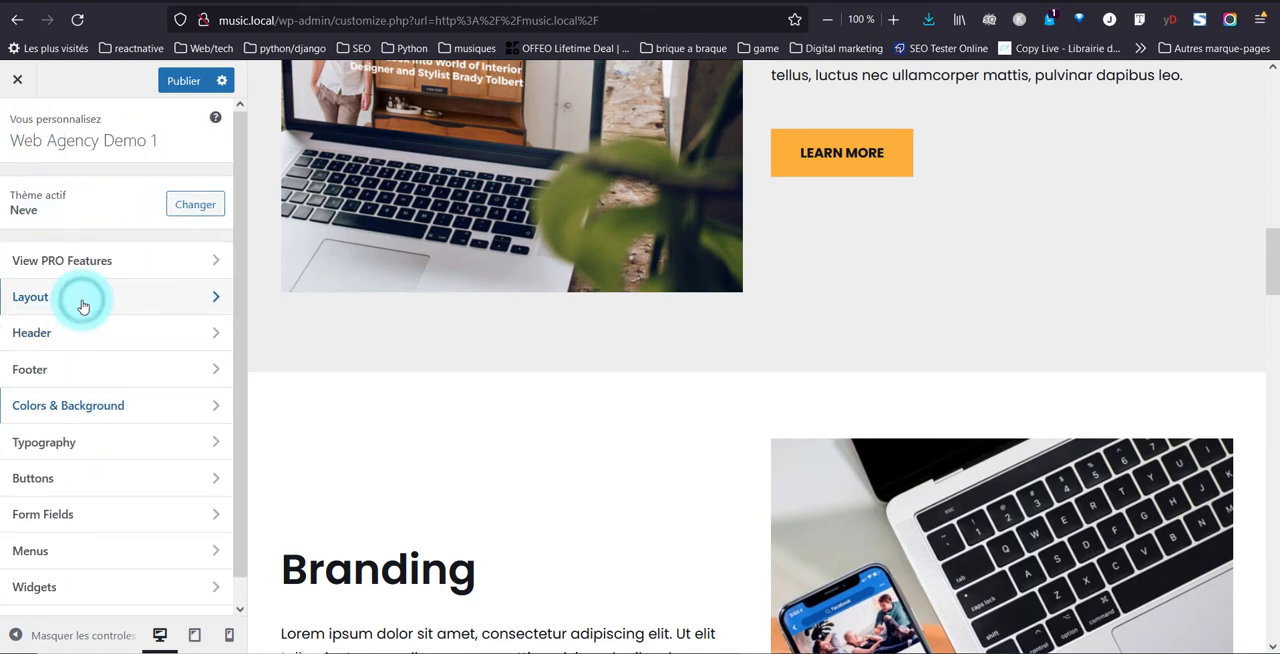
click(83, 305)
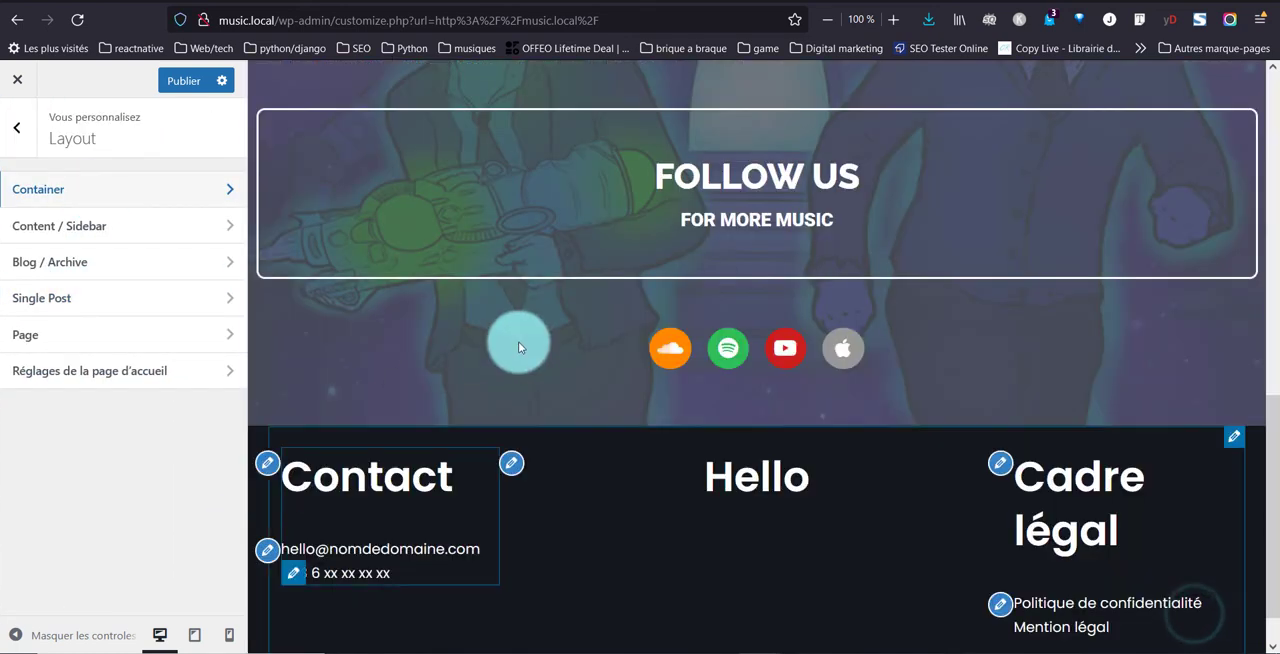
scroll(518, 342, up, 2)
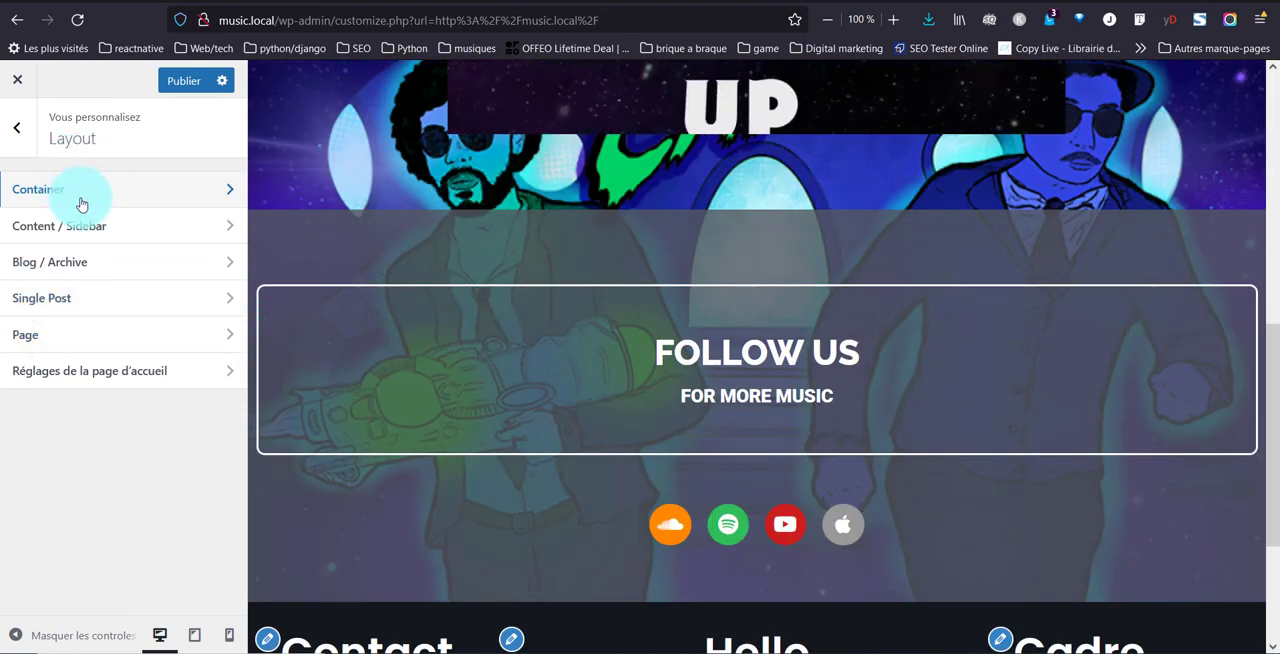
click(222, 193)
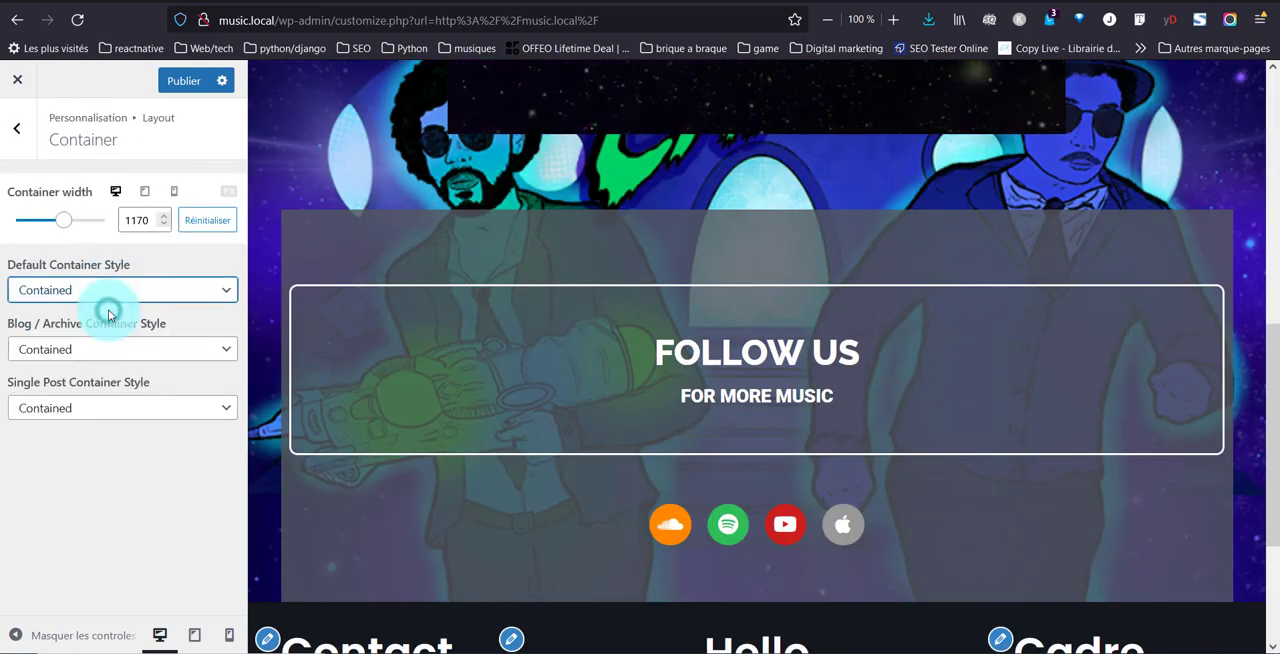
click(58, 289)
click(42, 338)
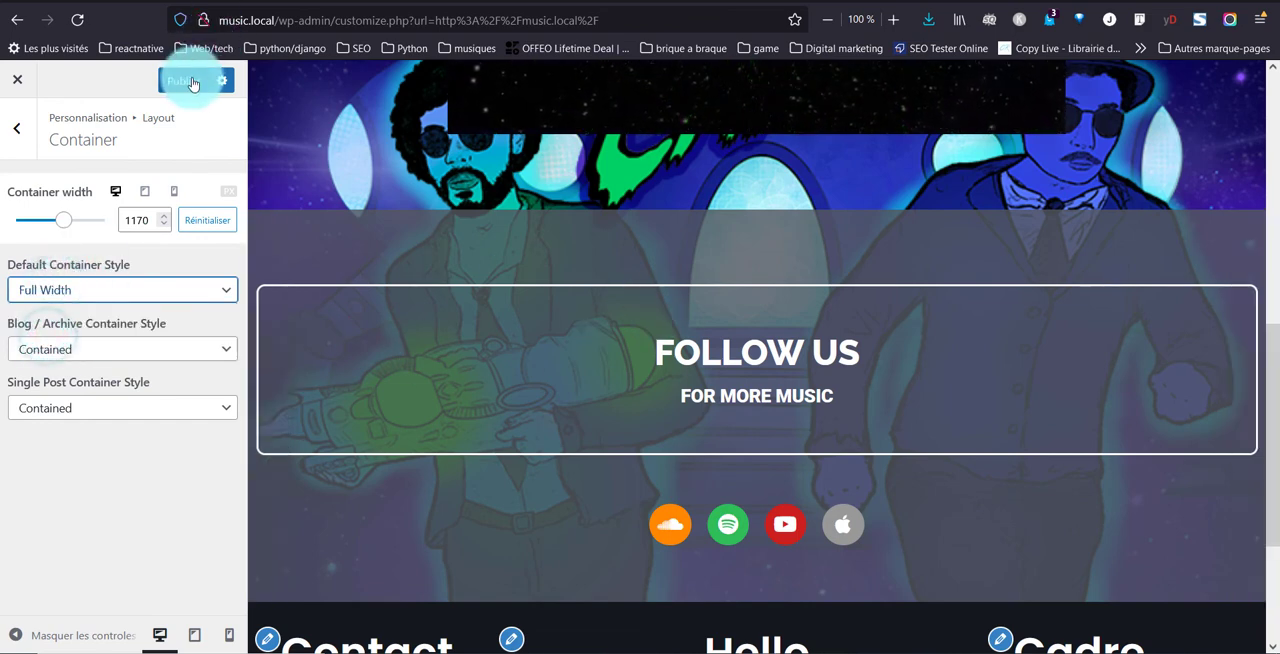
click(193, 84)
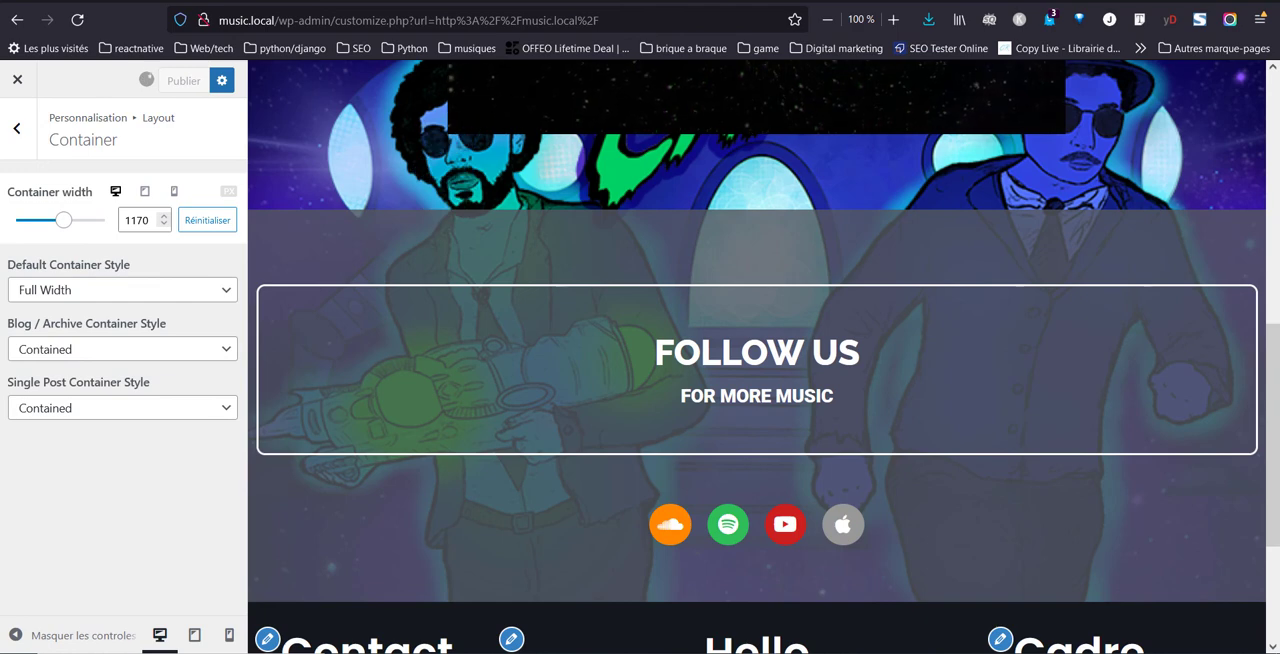
Reload the live page and examine how the "Follow us" section and its bordered frame span the page width
click(140, 1)
click(75, 23)
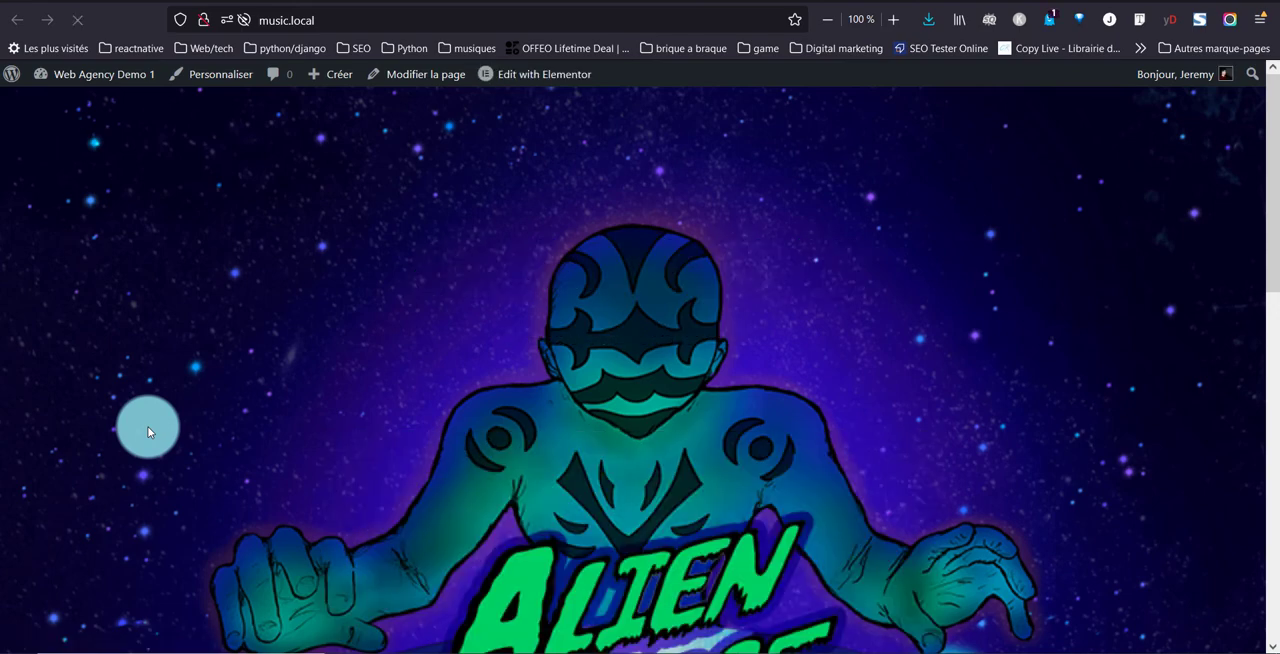
scroll(147, 426, down, 10)
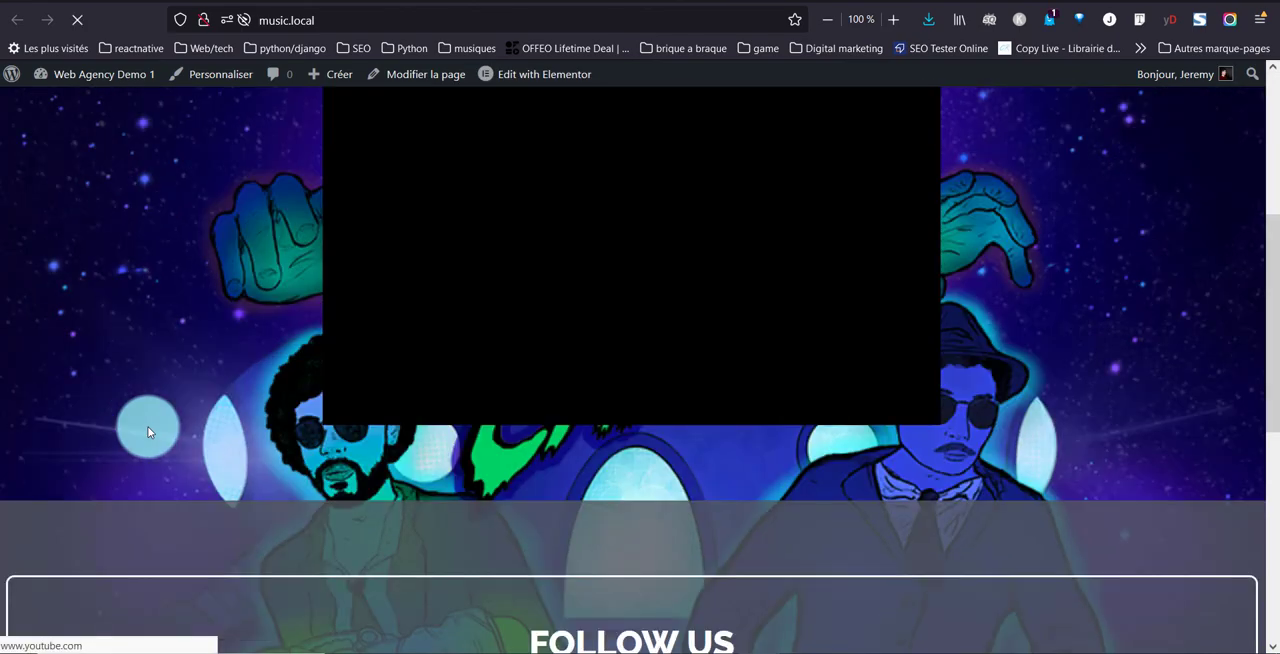
scroll(156, 300, up, 1)
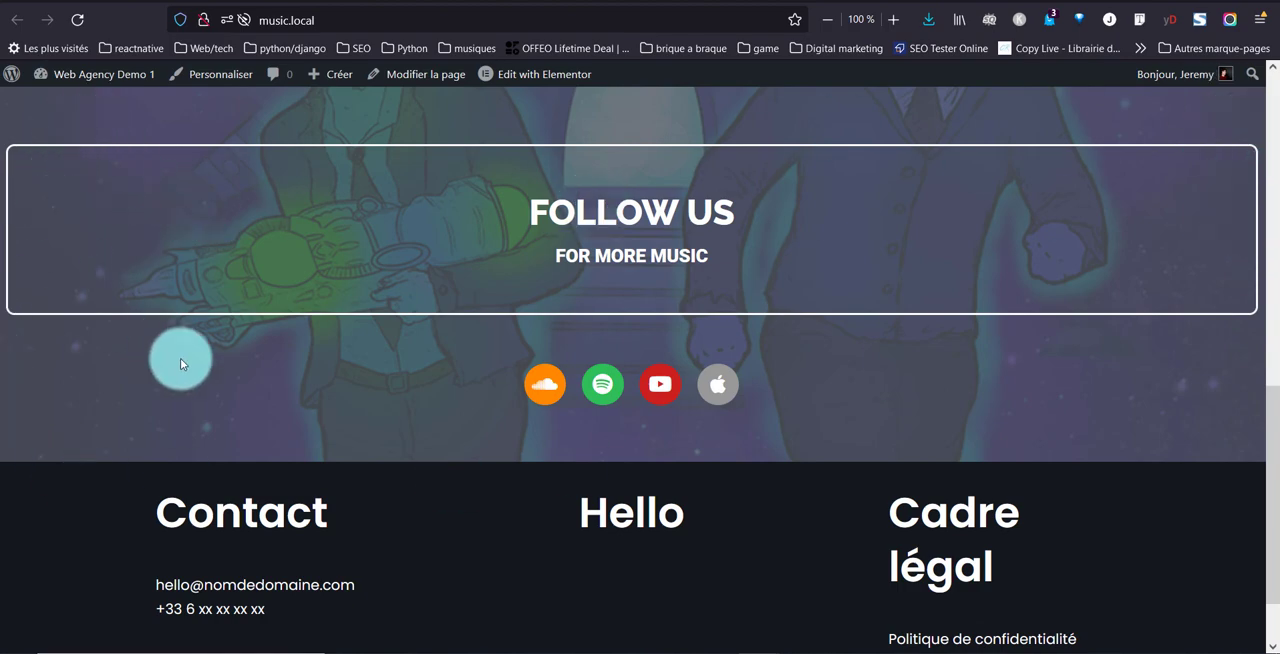
scroll(229, 443, up, 4)
scroll(229, 443, down, 3)
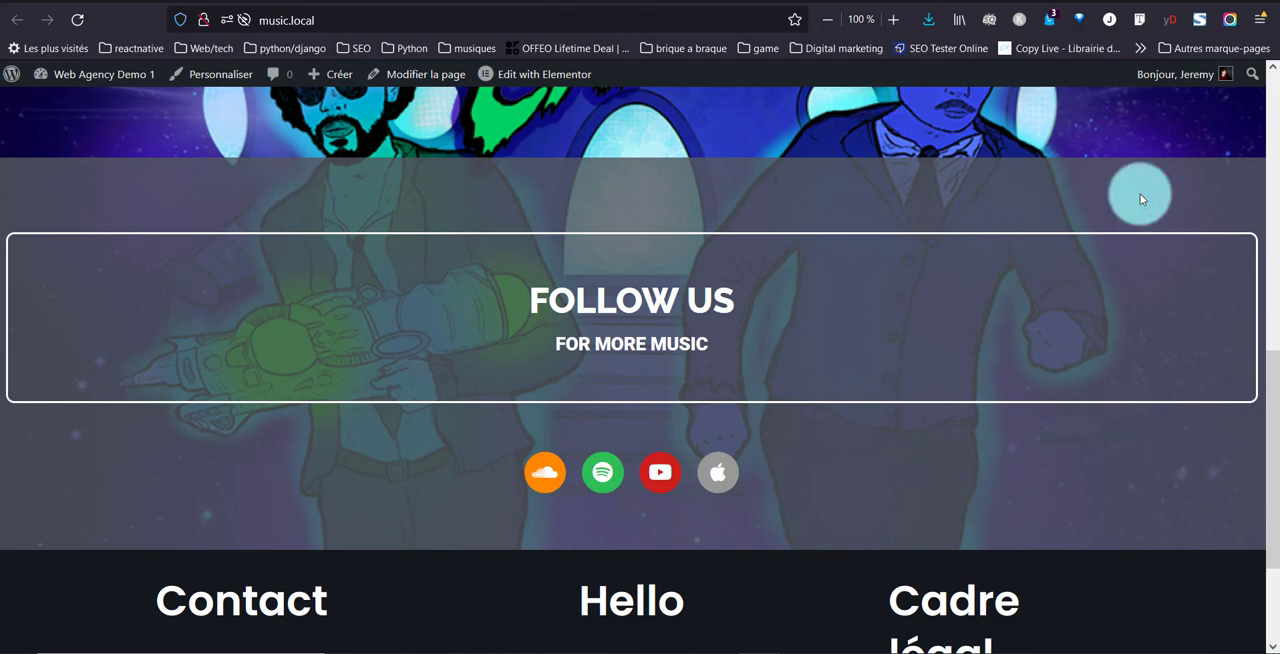
scroll(446, 455, down, 2)
scroll(446, 455, up, 4)
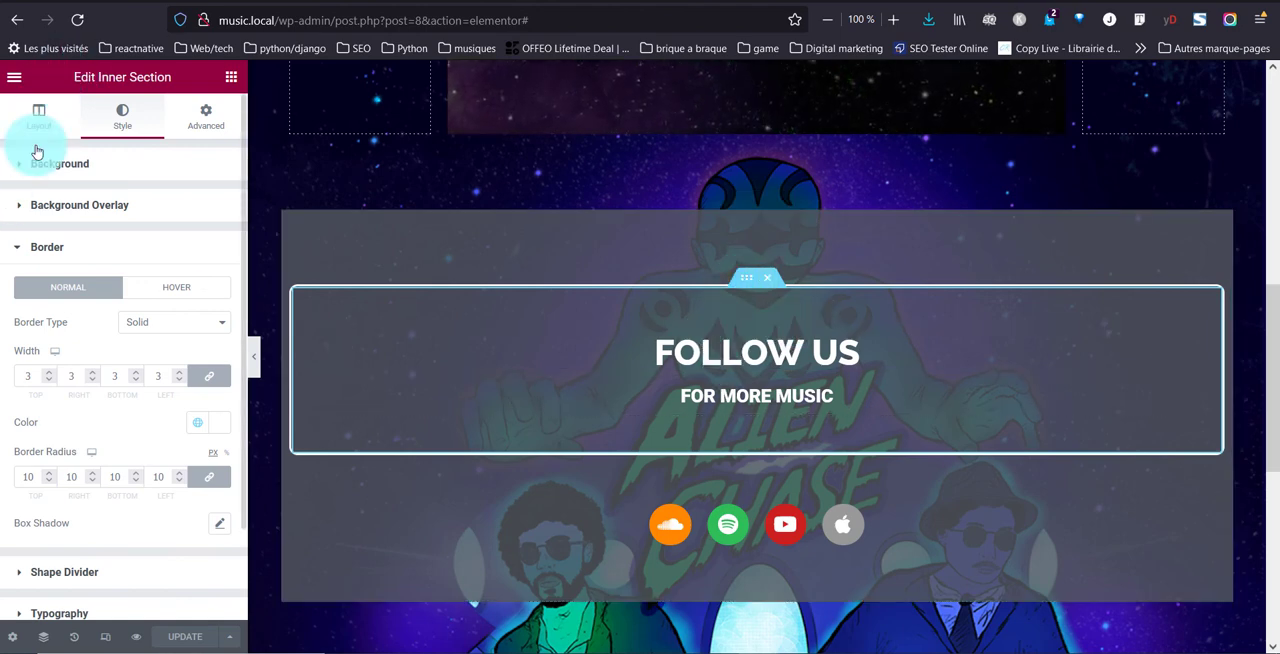
In the Elementor editor, set the padding of the outer "Follow us" section to 3 rem on all sides
click(208, 121)
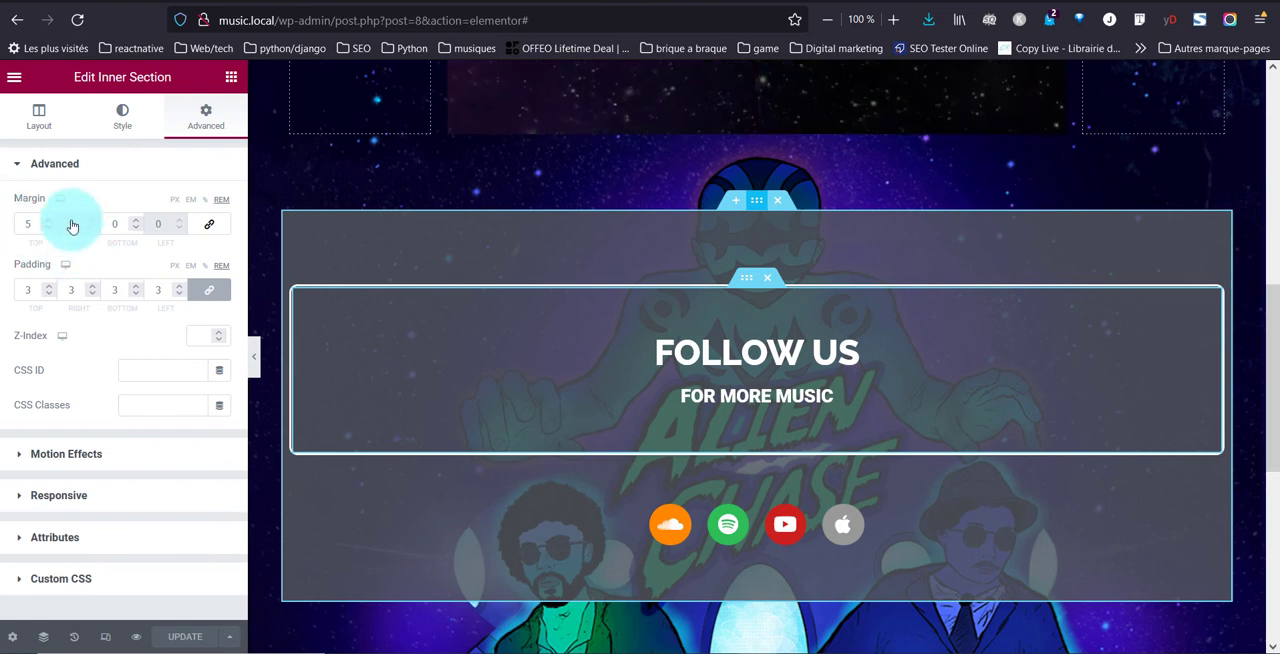
click(305, 328)
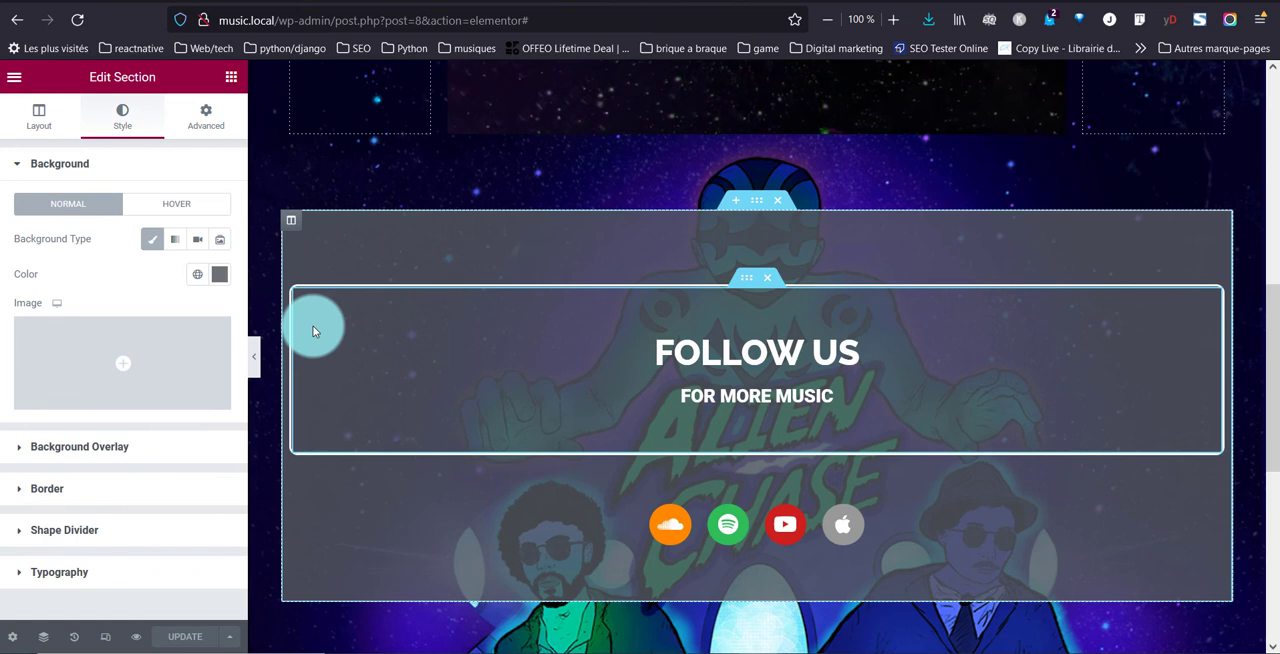
click(184, 124)
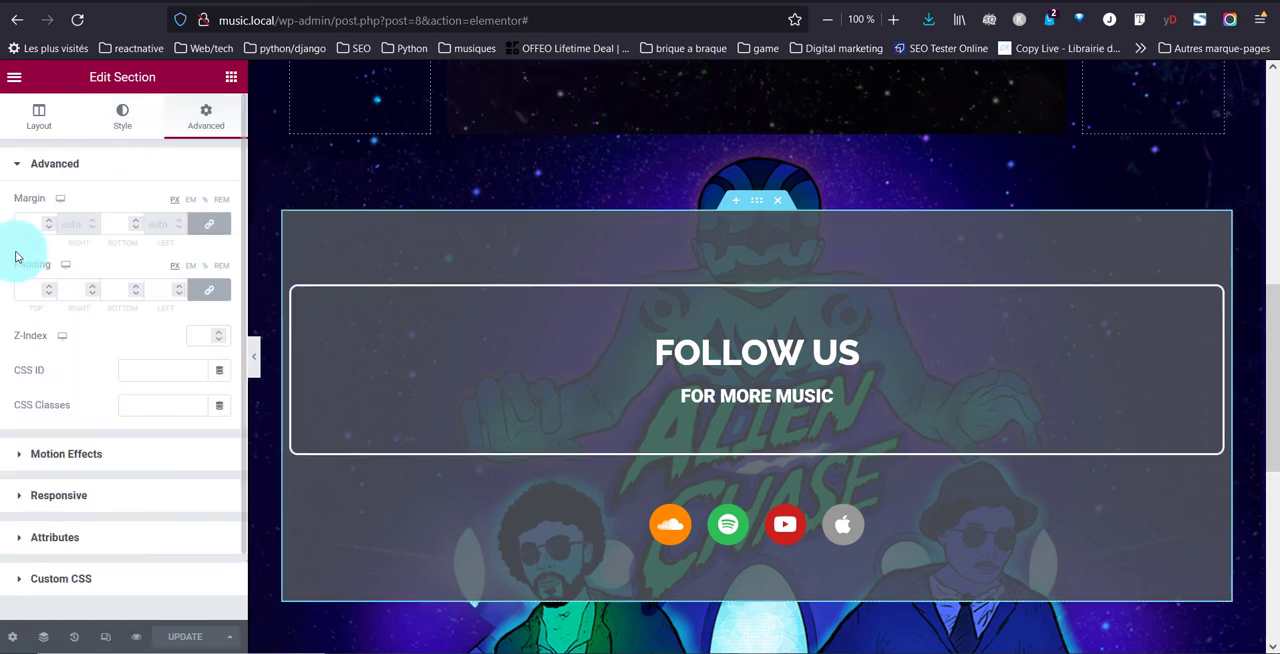
click(29, 291)
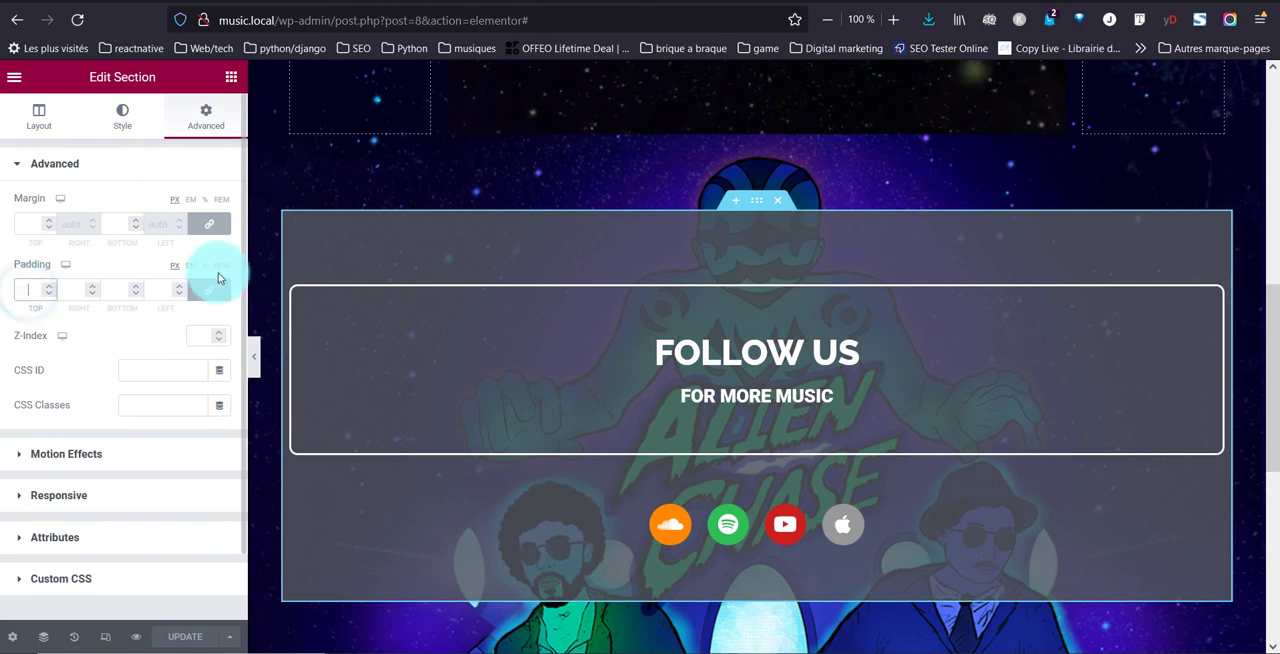
click(221, 273)
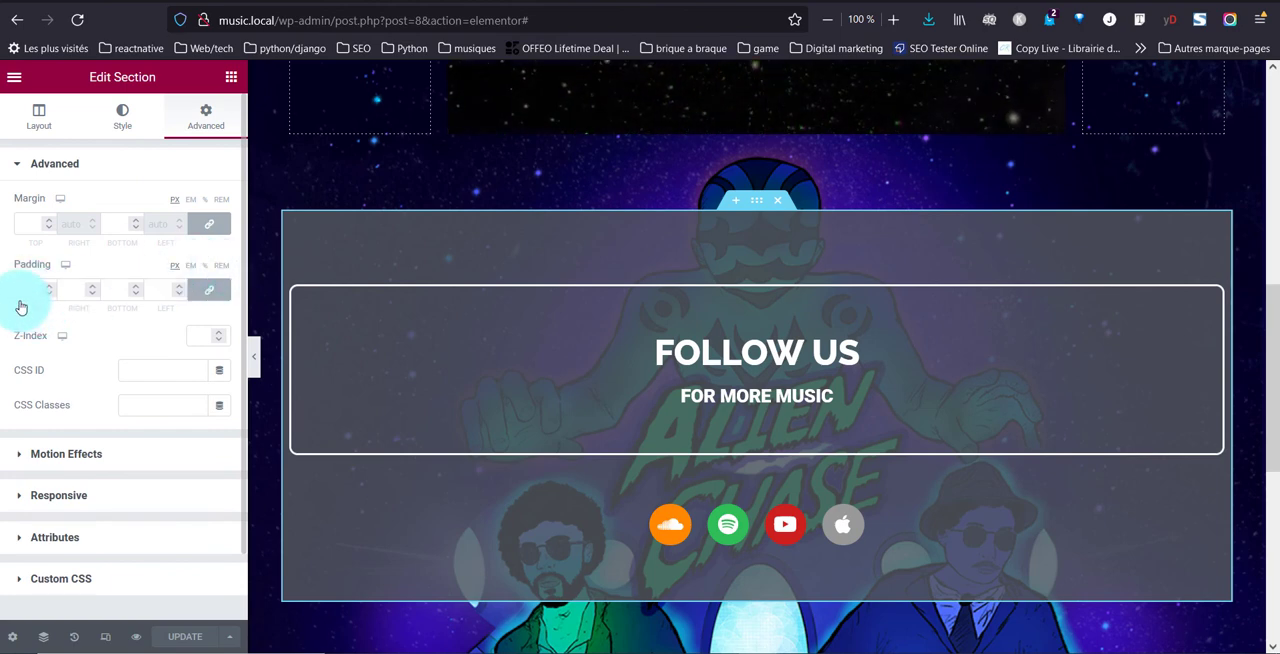
click(221, 265)
click(37, 287)
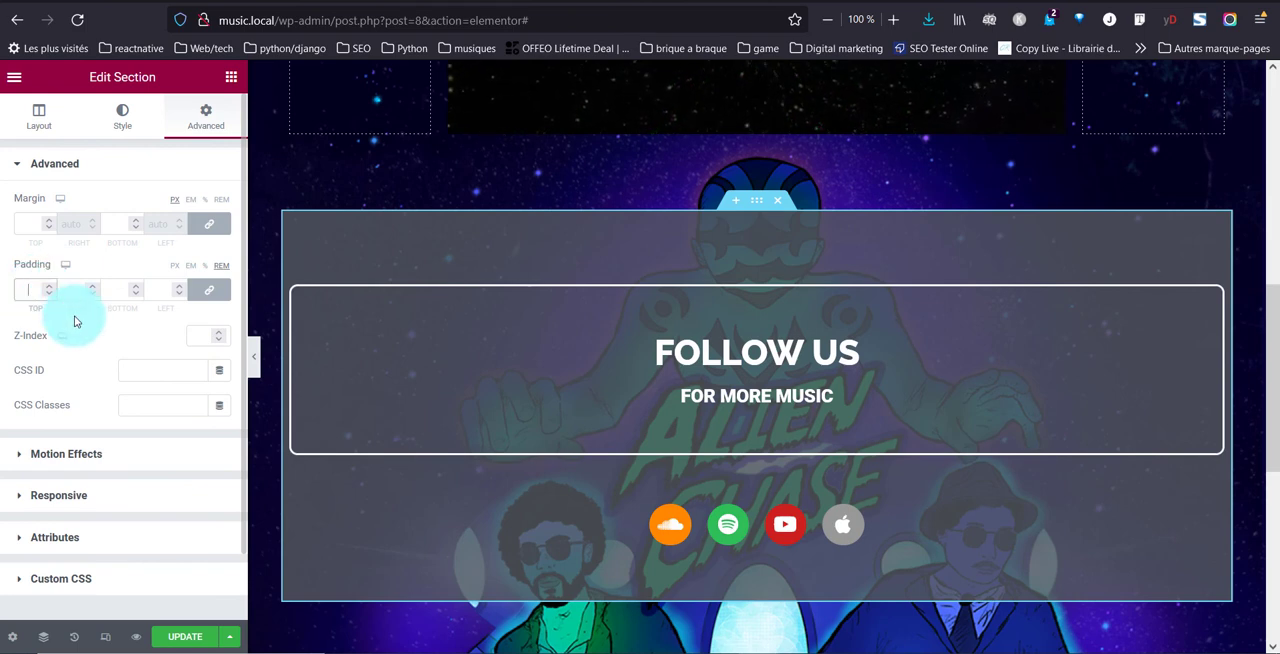
text(3)
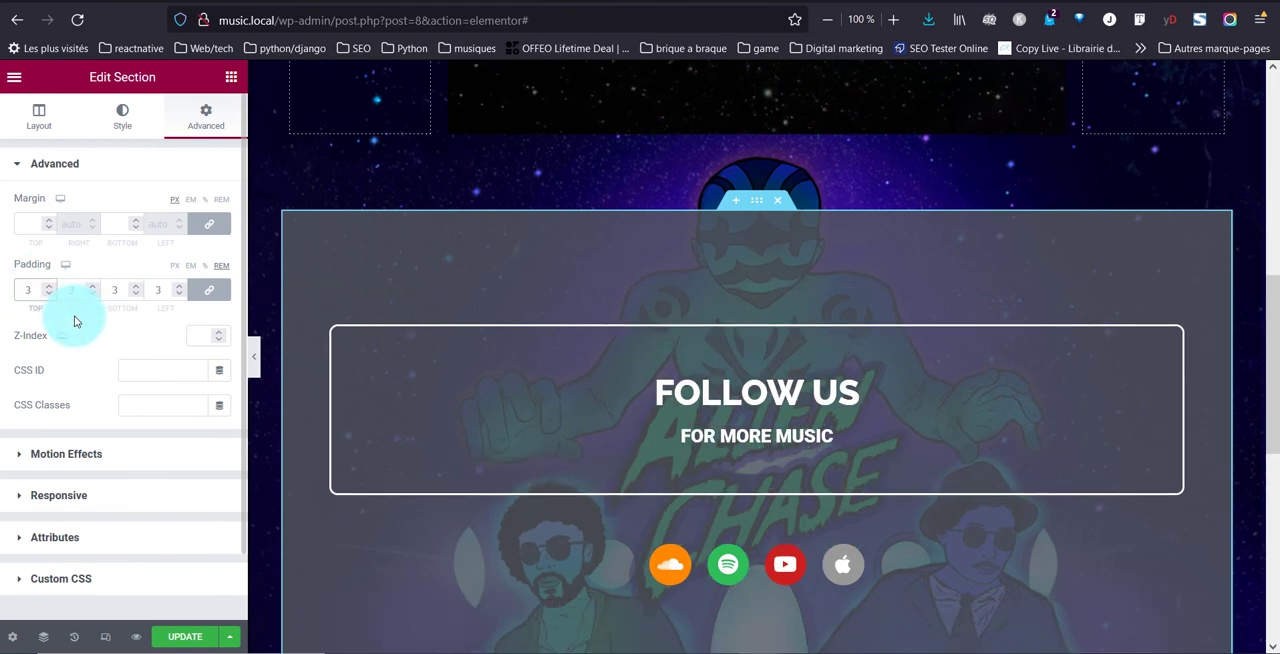
Unlink the padding sides of the outer "Follow us" section and set its top and bottom padding to 0
click(205, 290)
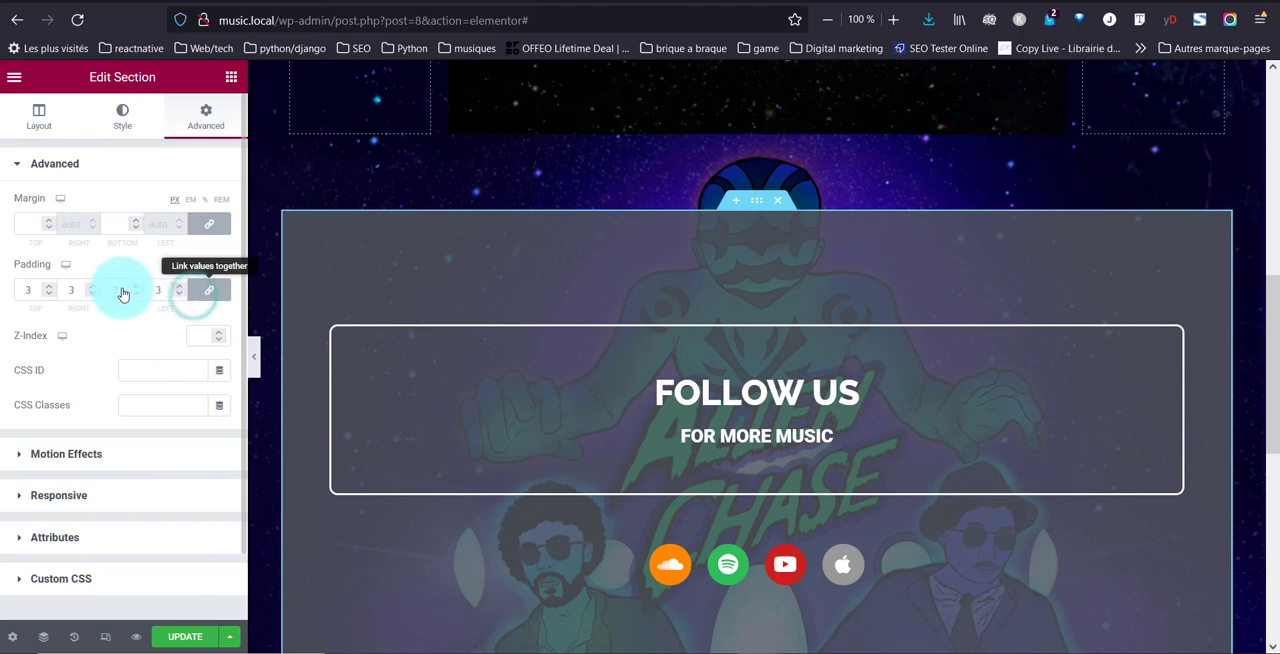
drag(120, 290, 100, 285)
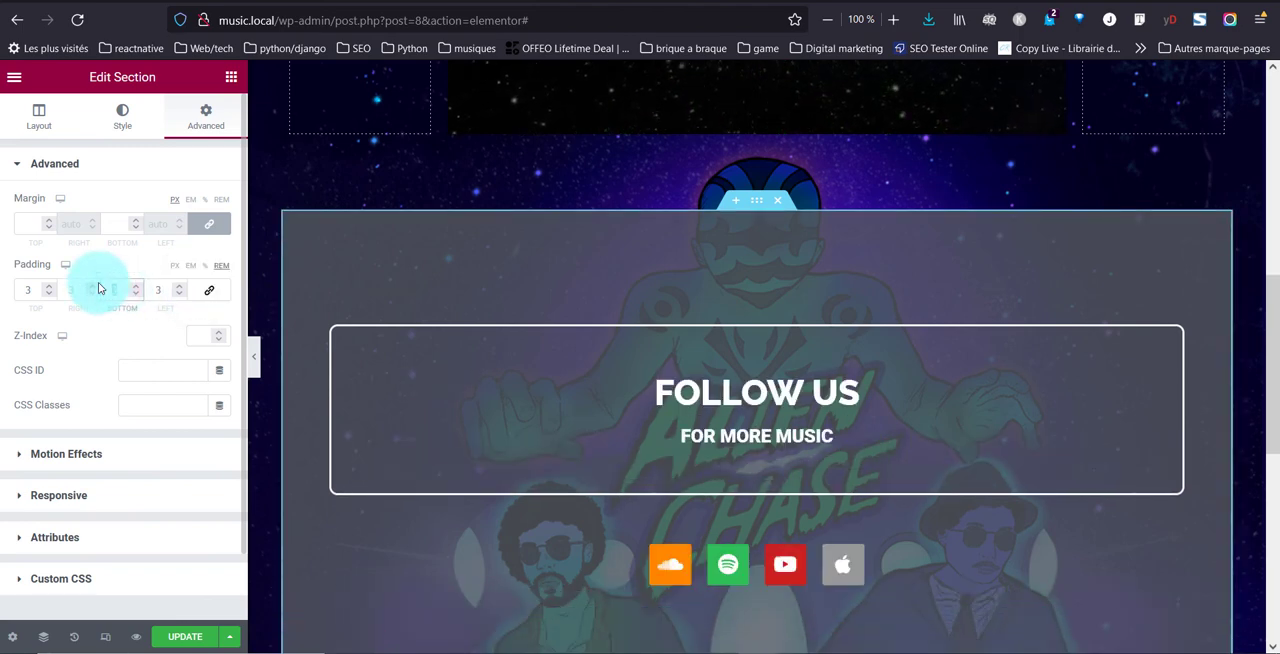
text(0)
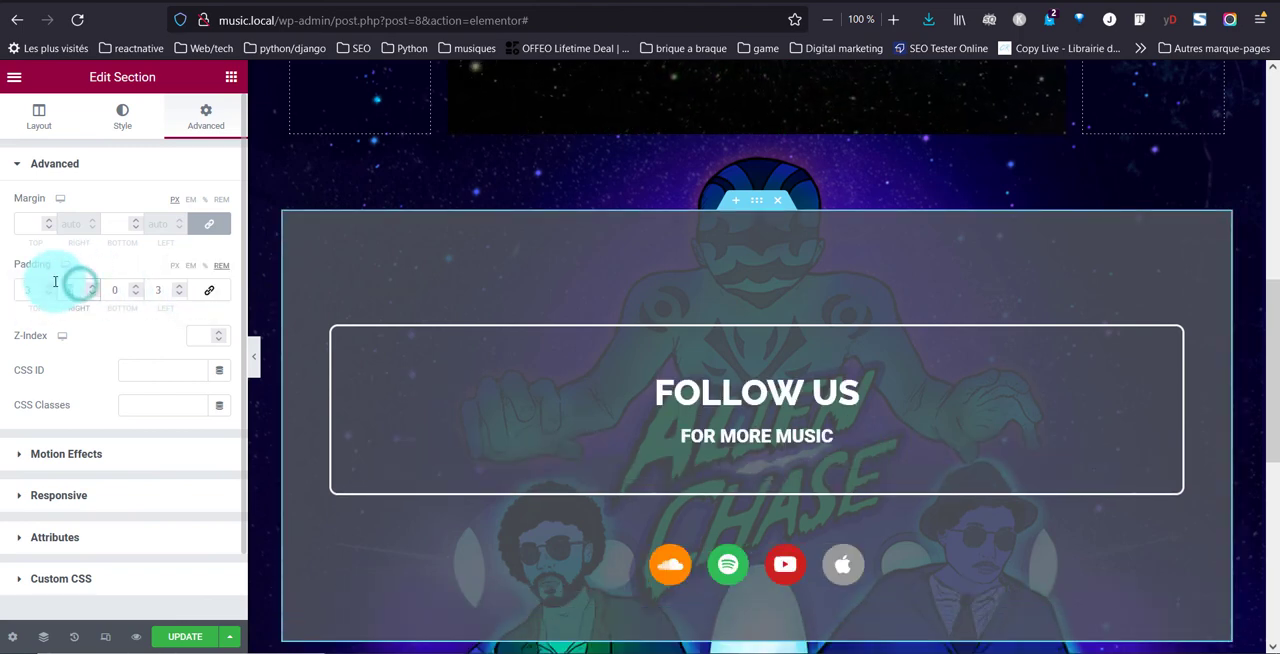
text(0)
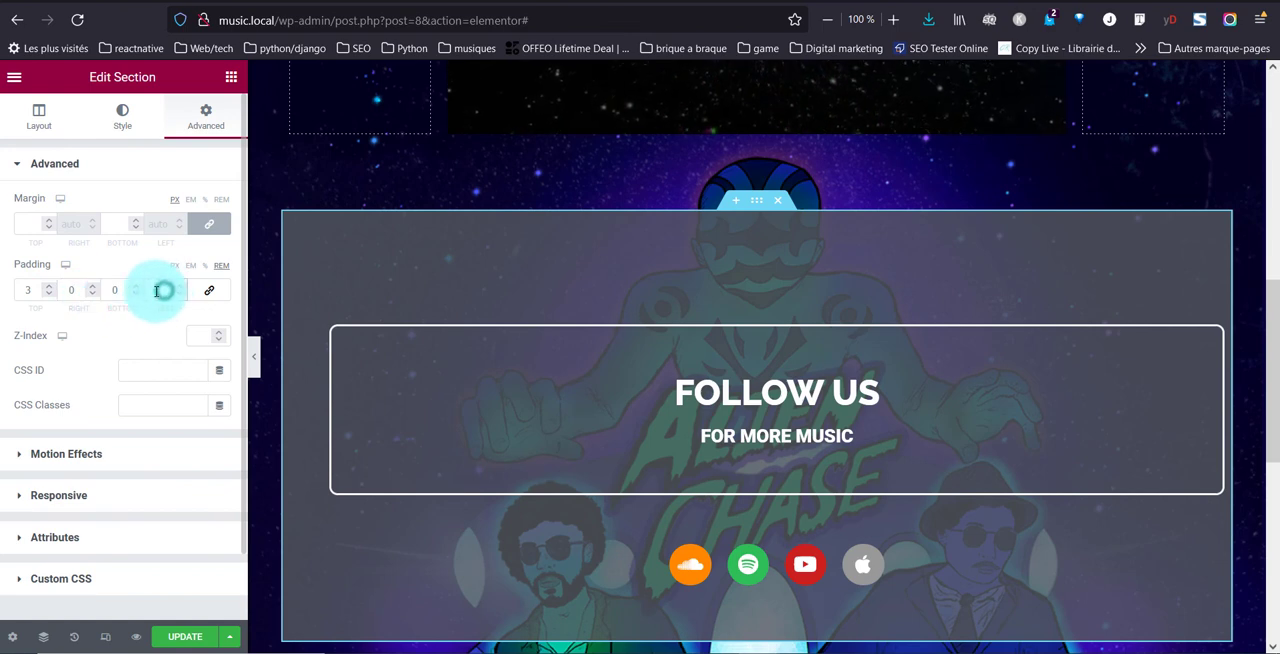
double_click(156, 290)
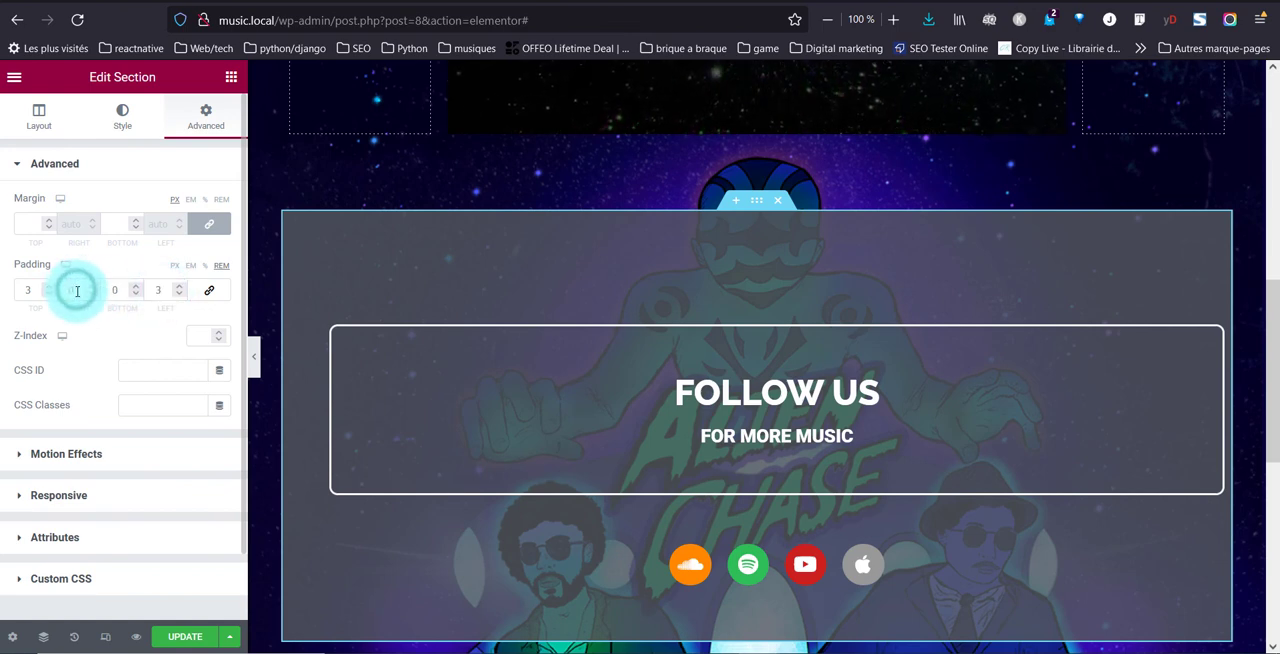
click(77, 290)
text(3)
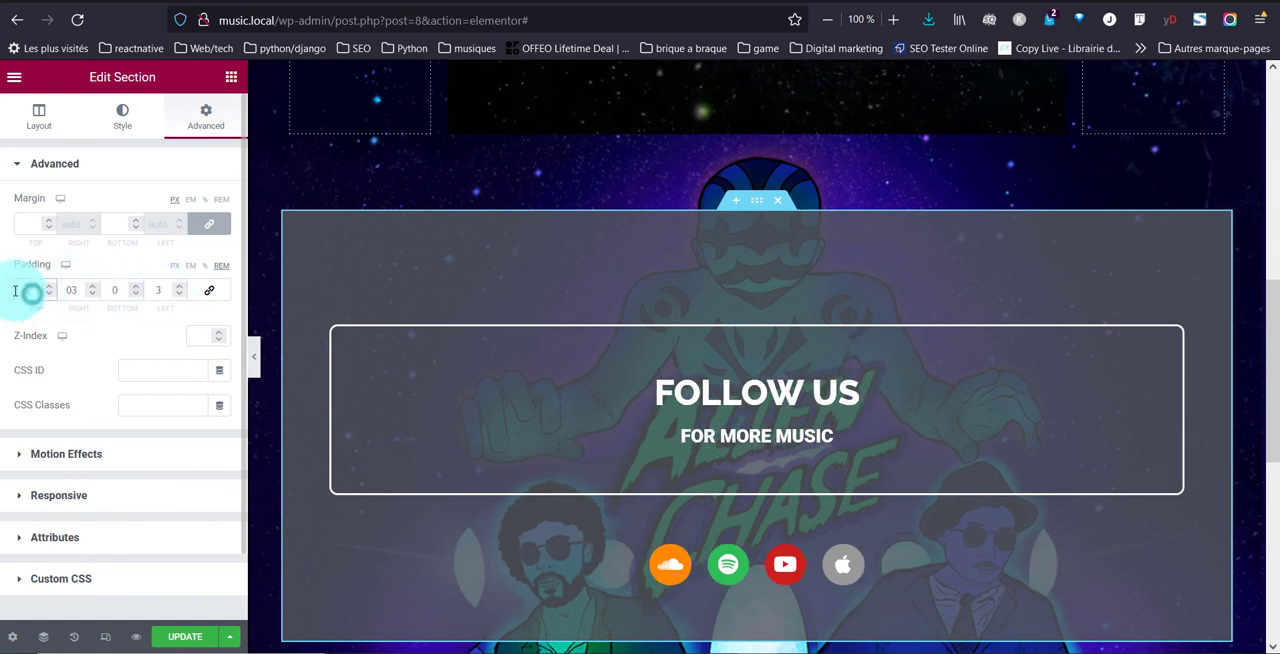
text(0)
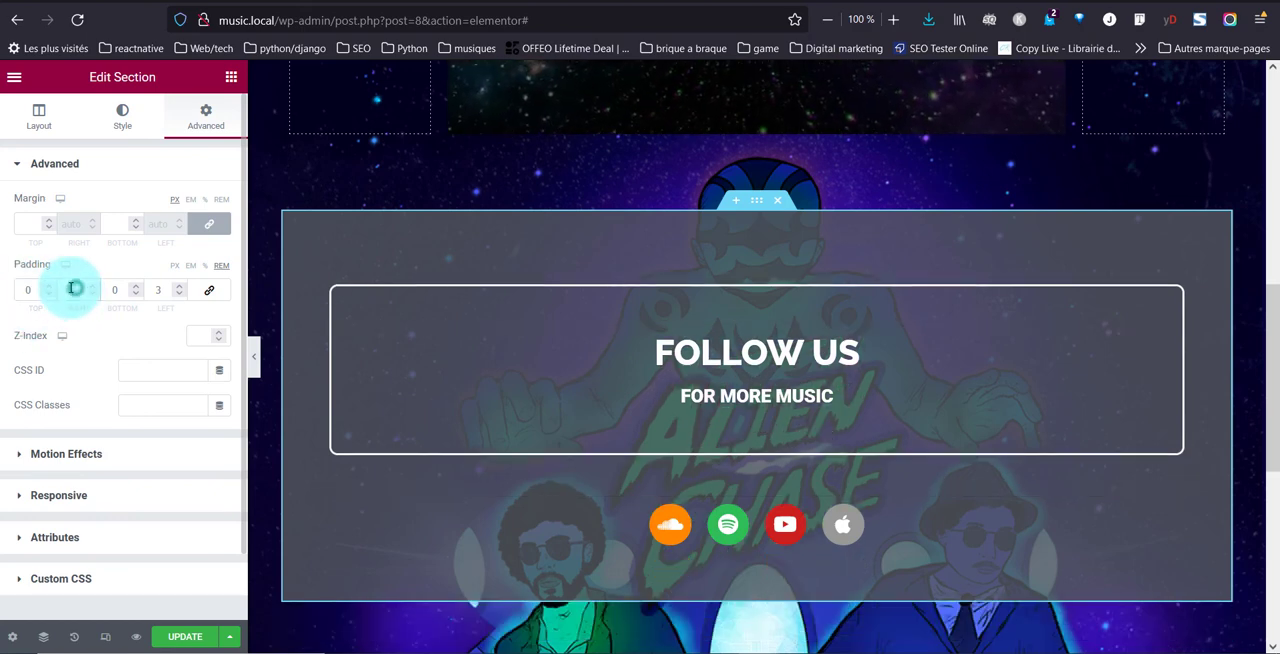
text(5)
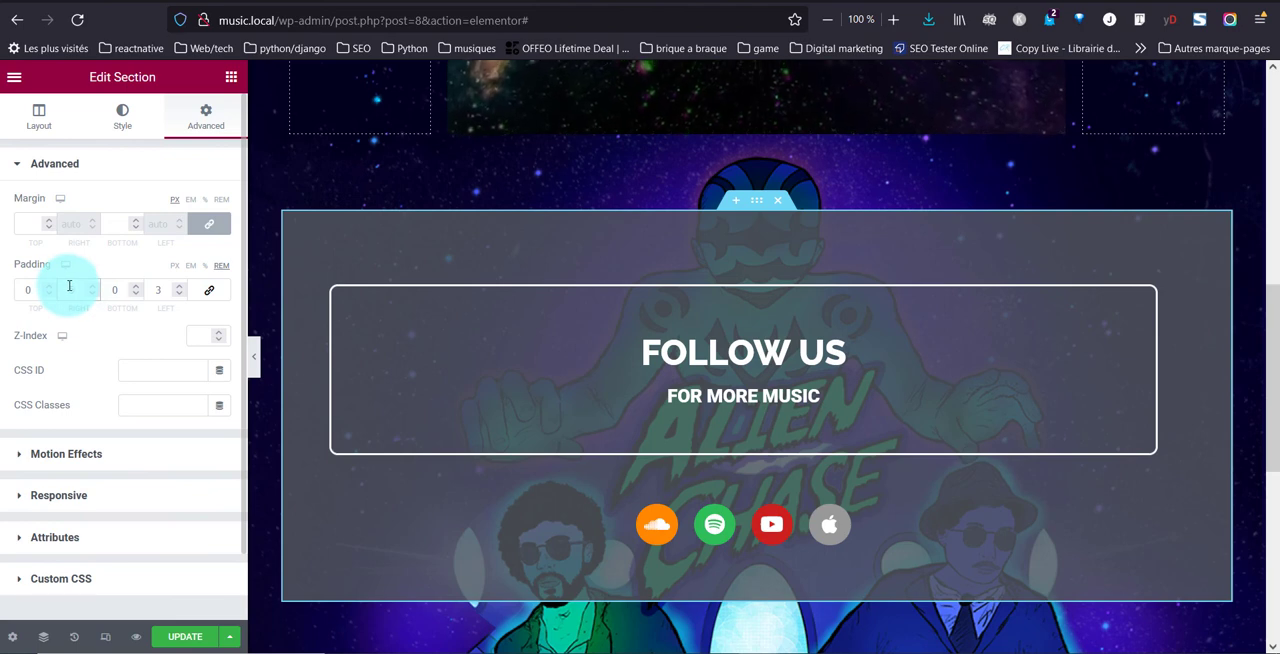
Set the right and left padding of the outer "Follow us" section to 5 rem
click(158, 288)
text(5)
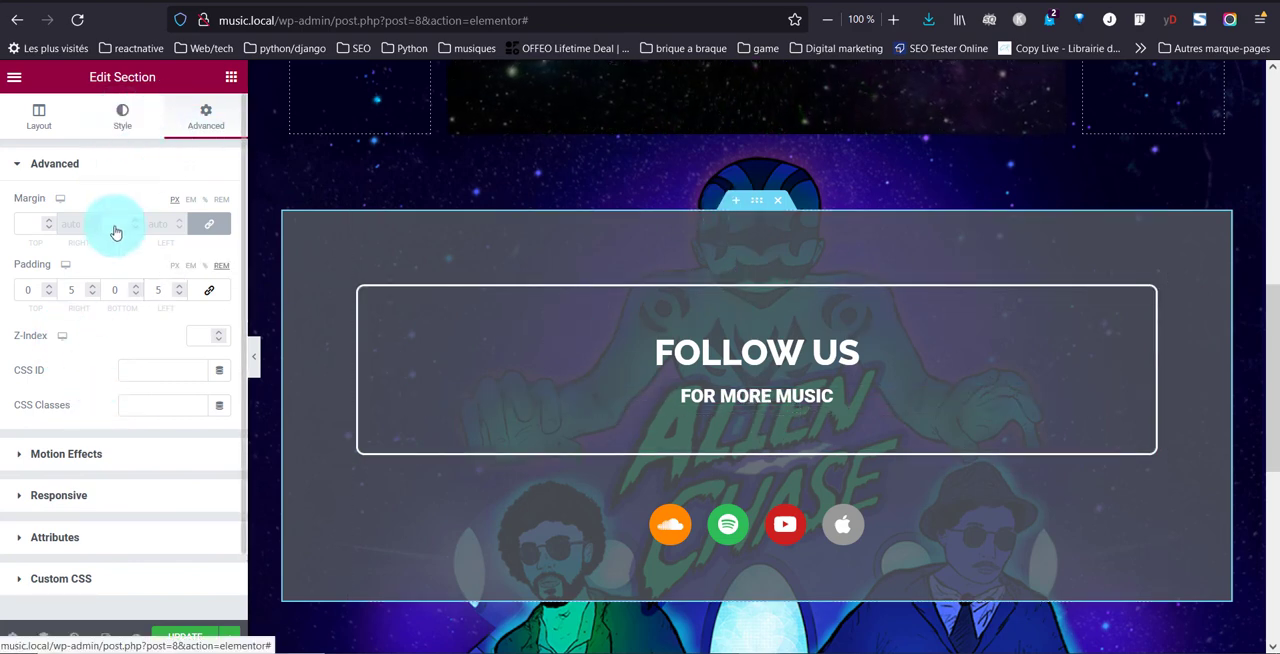
Change the "Follow us" section's background to semi-transparent black #0000009E and update the page
click(124, 116)
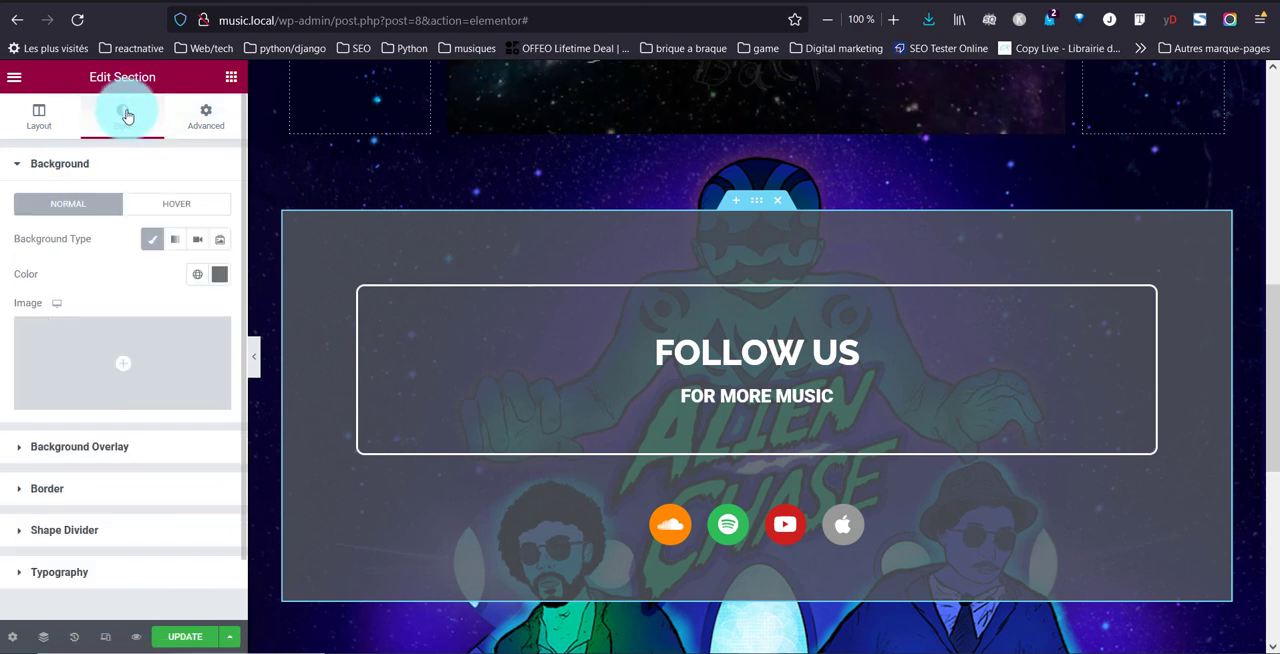
click(217, 280)
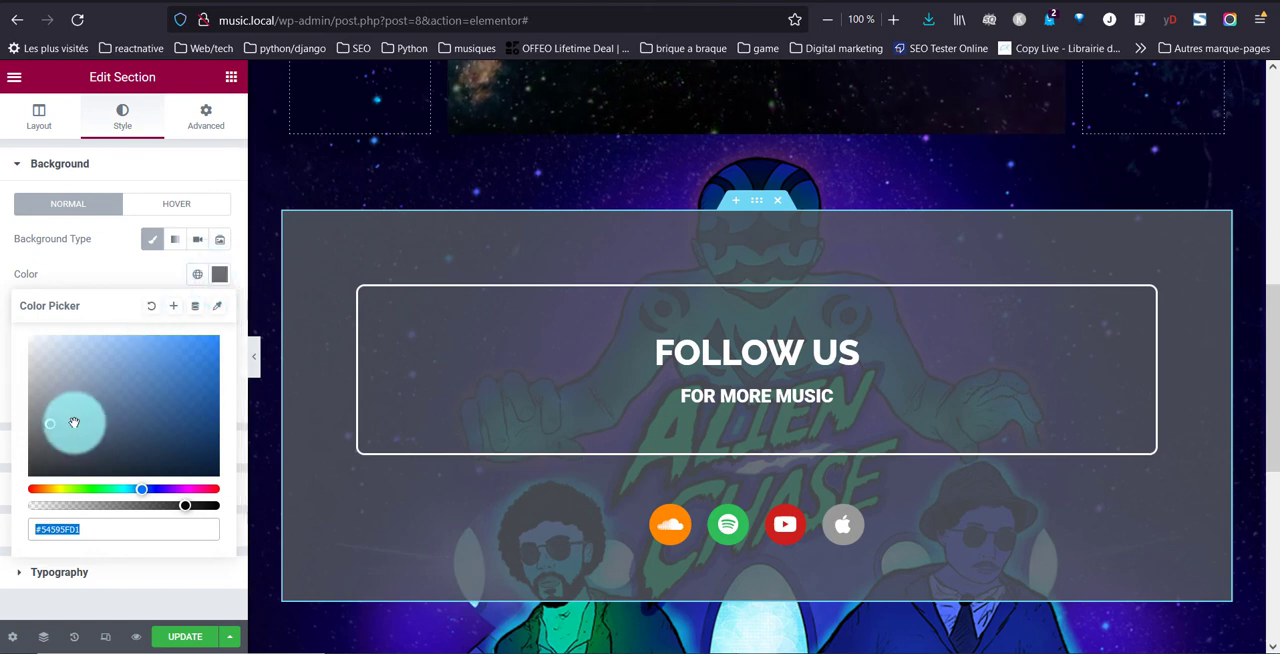
drag(36, 440, 14, 486)
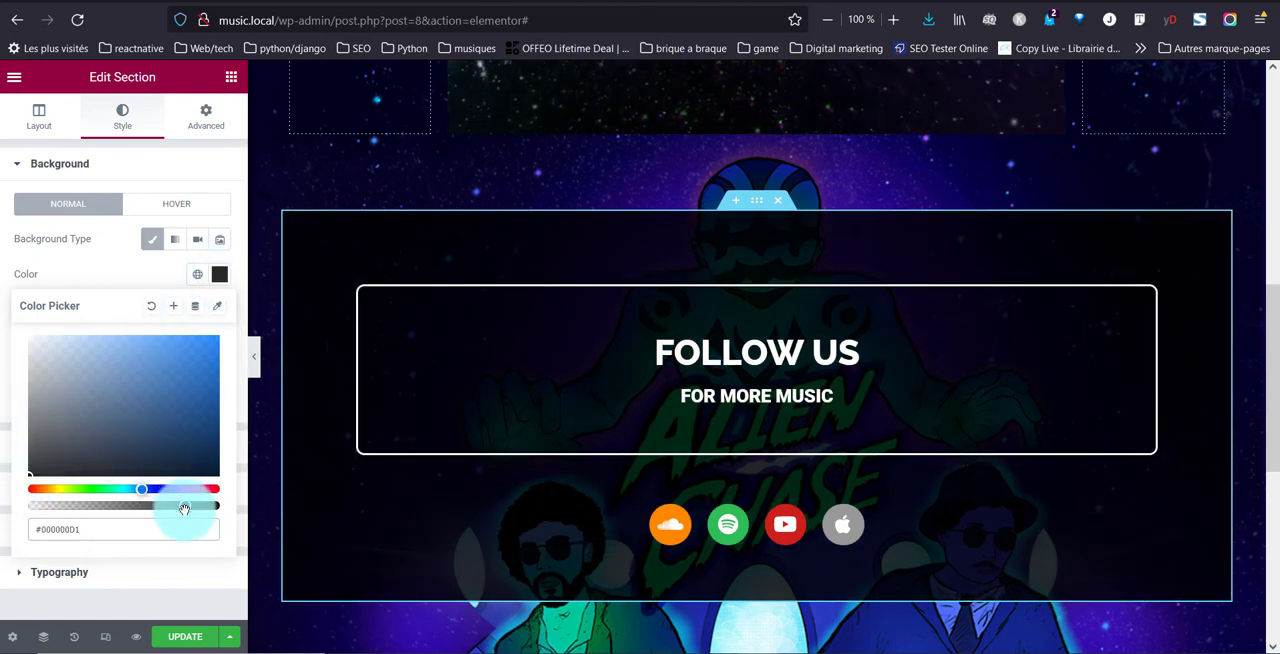
drag(177, 510, 145, 497)
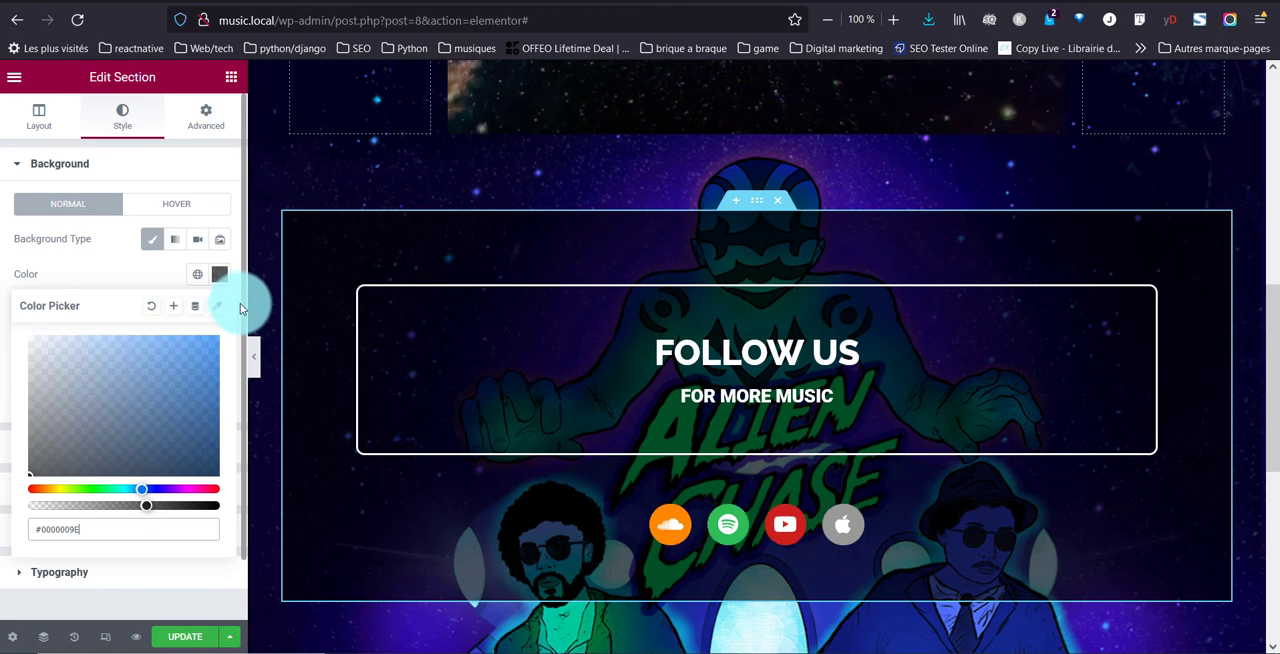
click(185, 636)
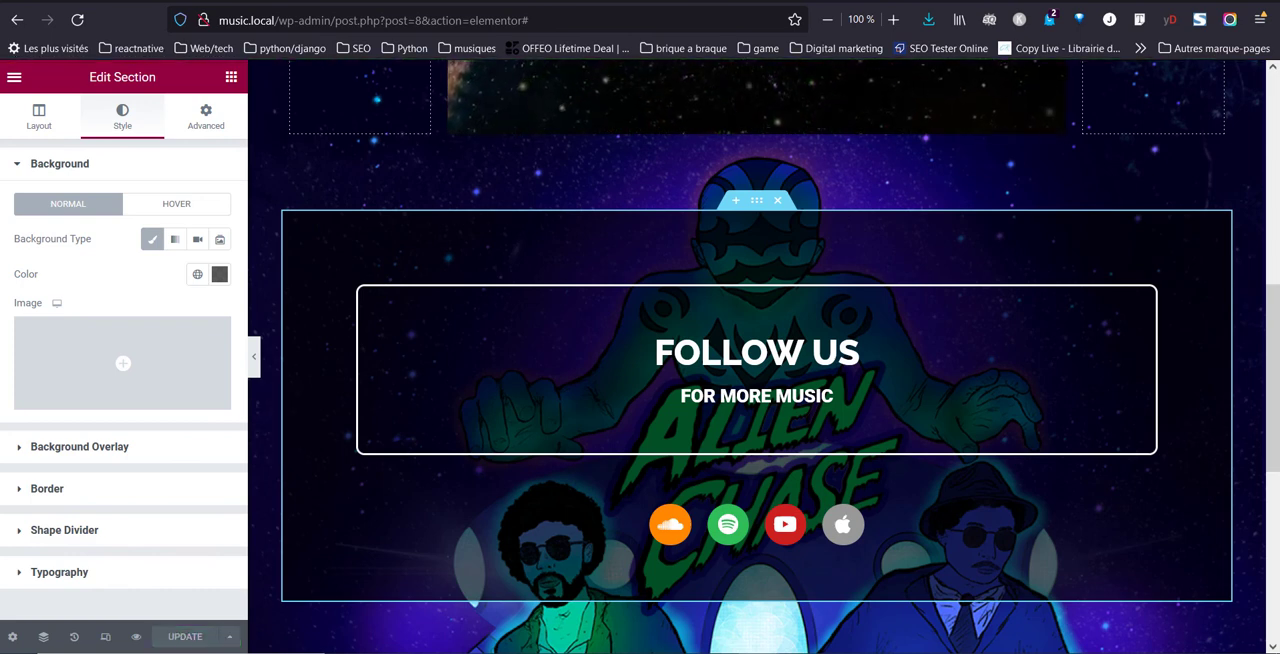
Reload the live page and check the "Follow us" section's side spacing and dark background down to the footer
click(534, 1)
click(78, 20)
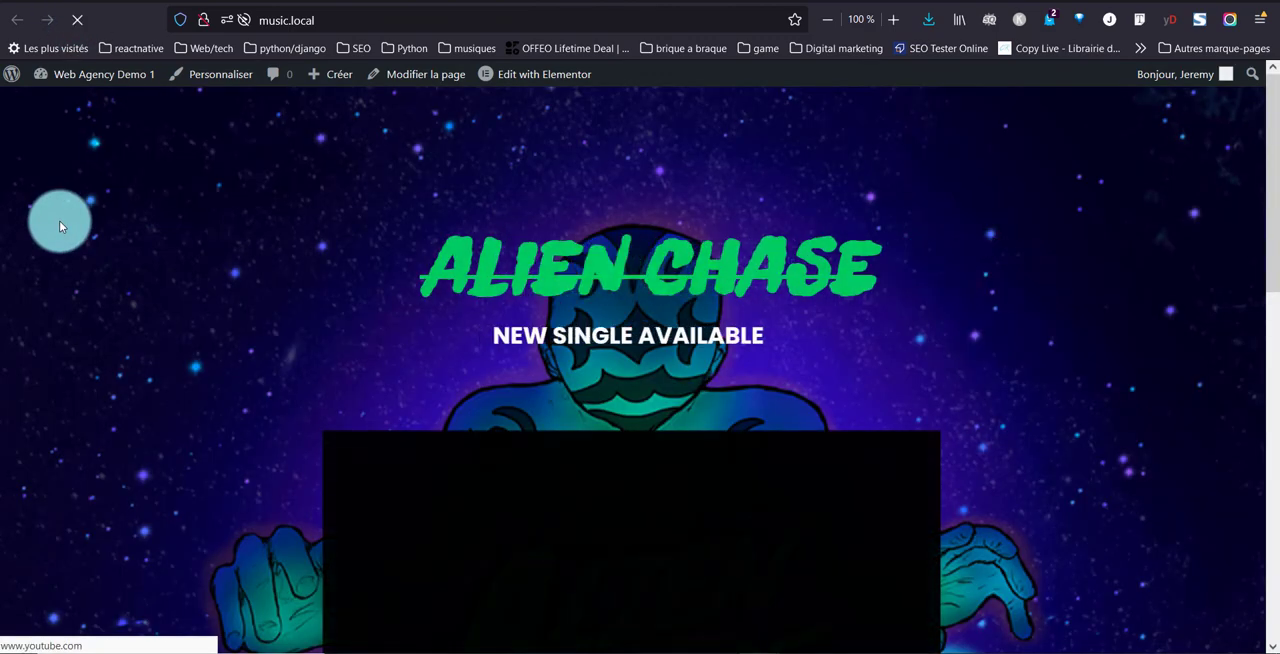
scroll(59, 220, down, 4)
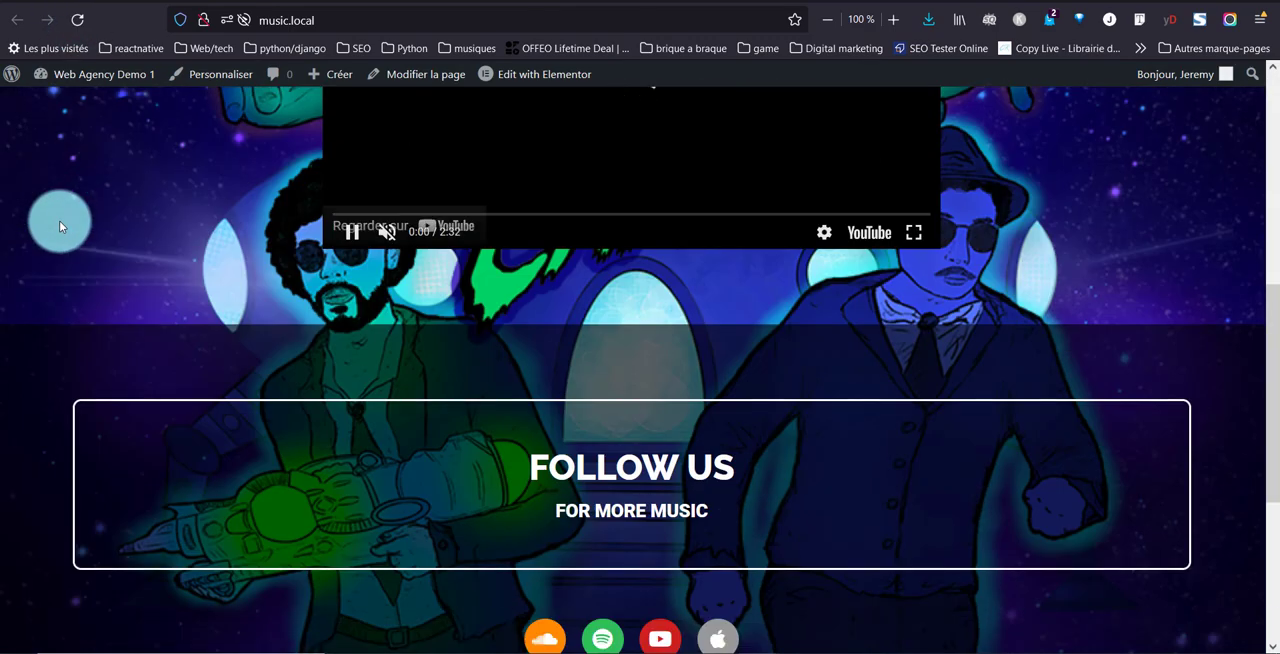
scroll(59, 220, down, 2)
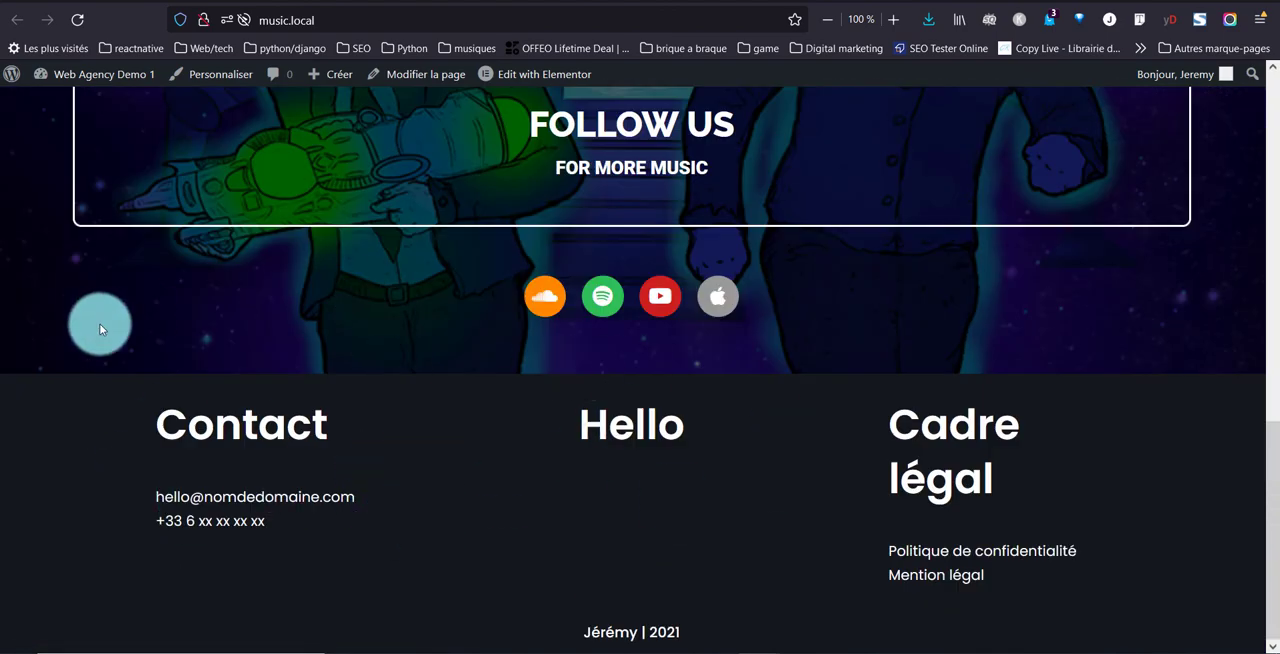
Go to the site's WordPress admin and open the Widgets page under Appearance
scroll(60, 345, up, 3)
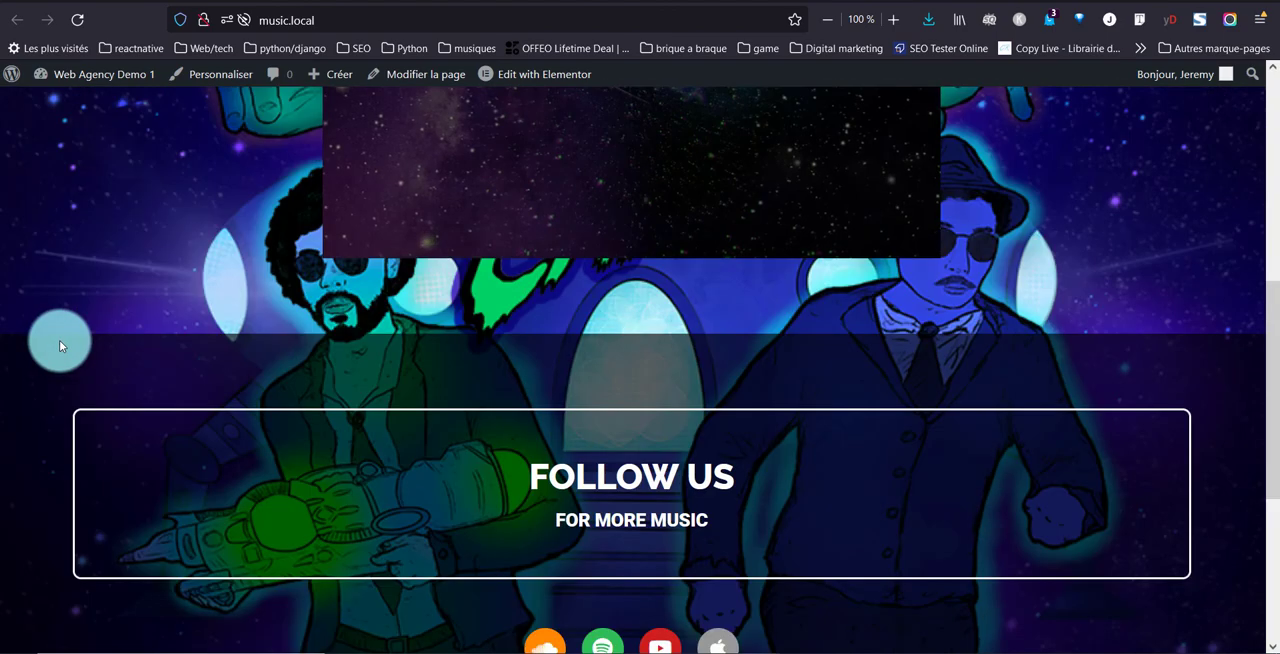
right_click(101, 87)
key(Escape)
click(102, 84)
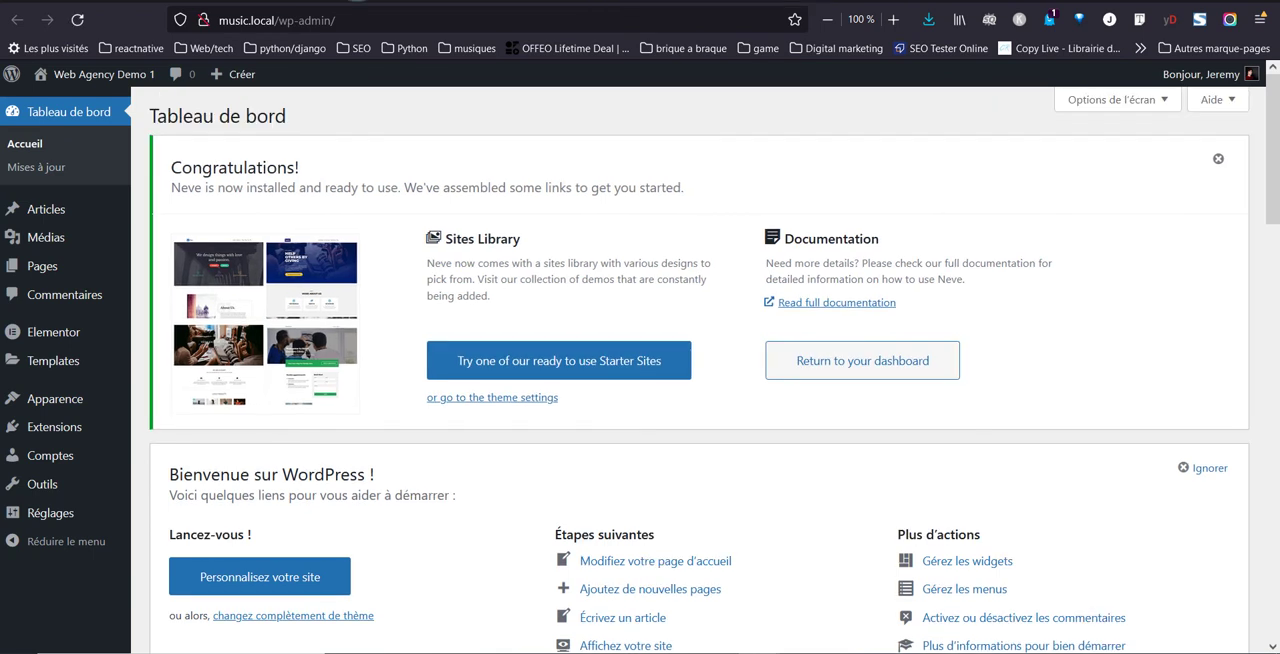
mouse_move(20, 490)
mouse_move(49, 442)
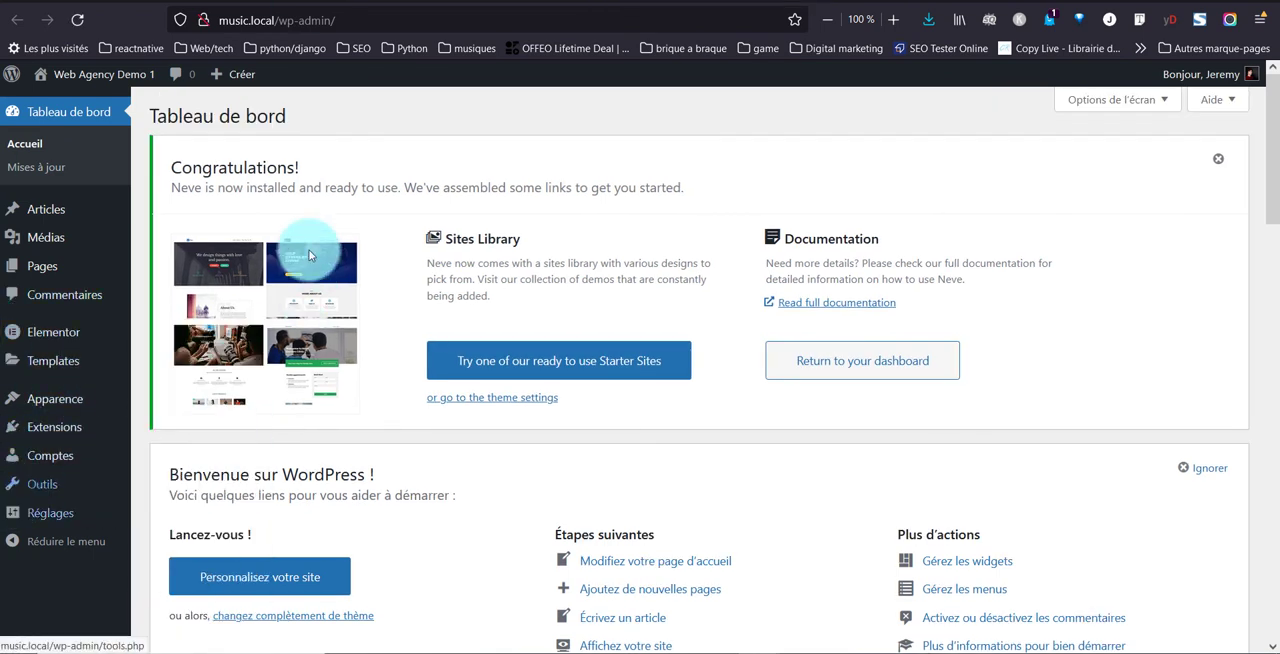
mouse_move(55, 405)
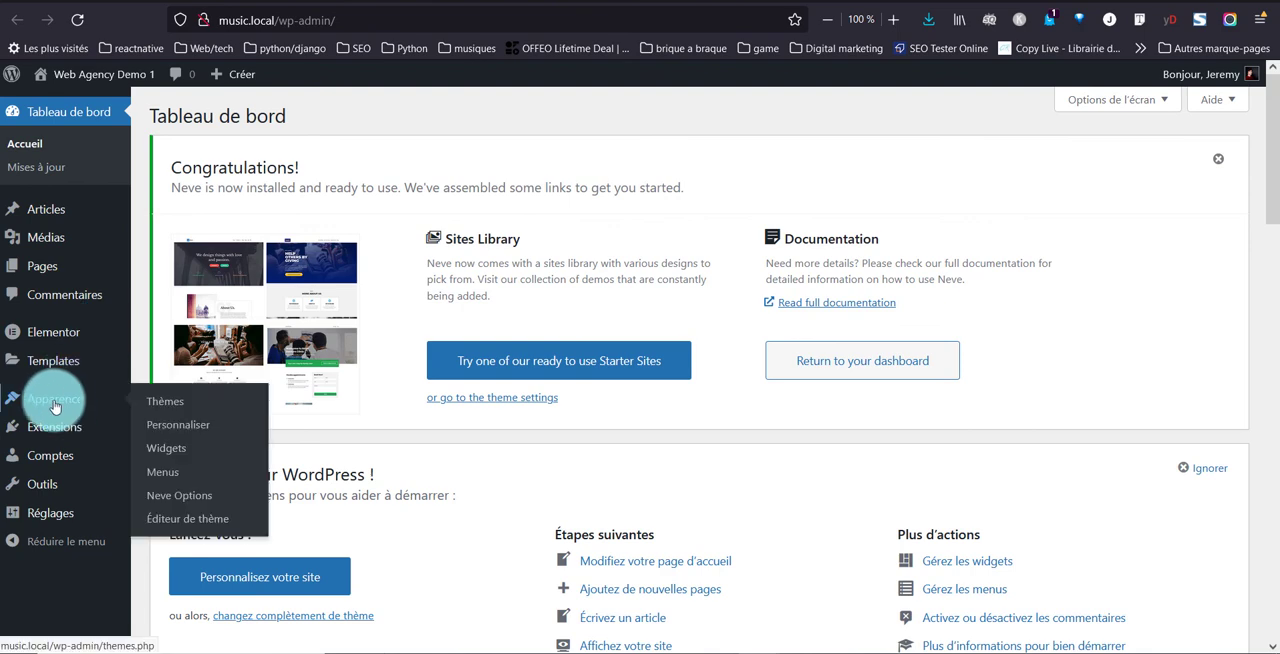
click(175, 448)
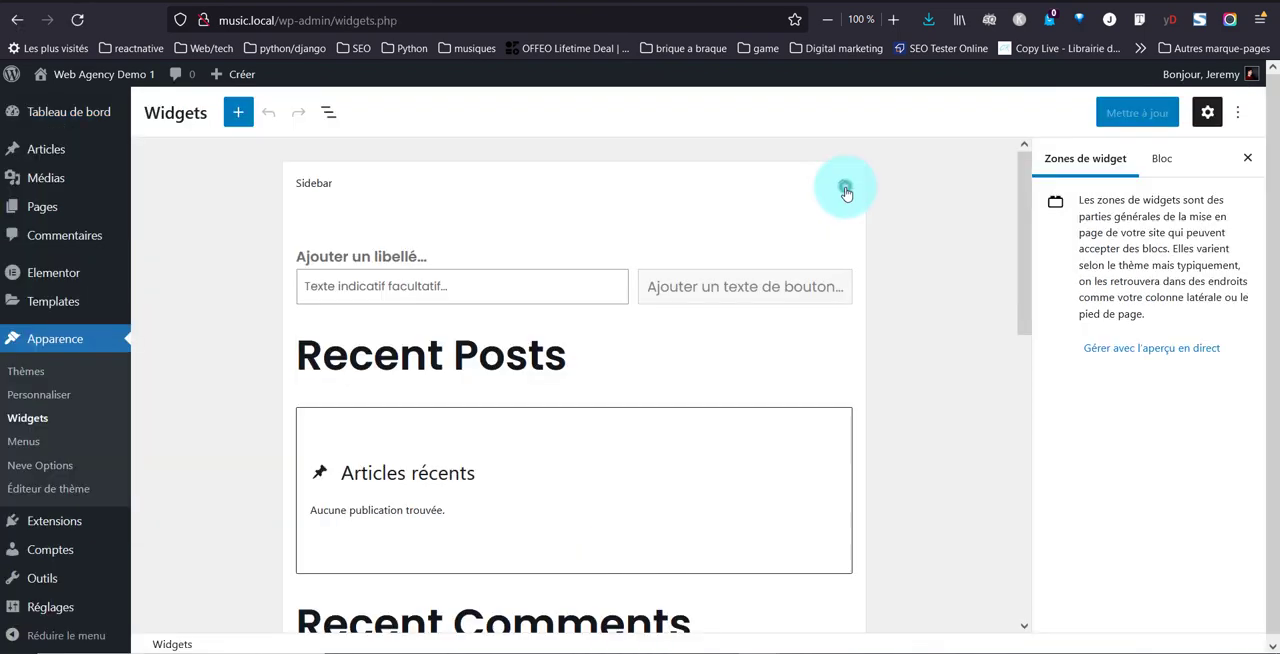
In the Footer One widget area, set the "Contact" heading's font size to 22 px and its text colour to #00d062
click(846, 190)
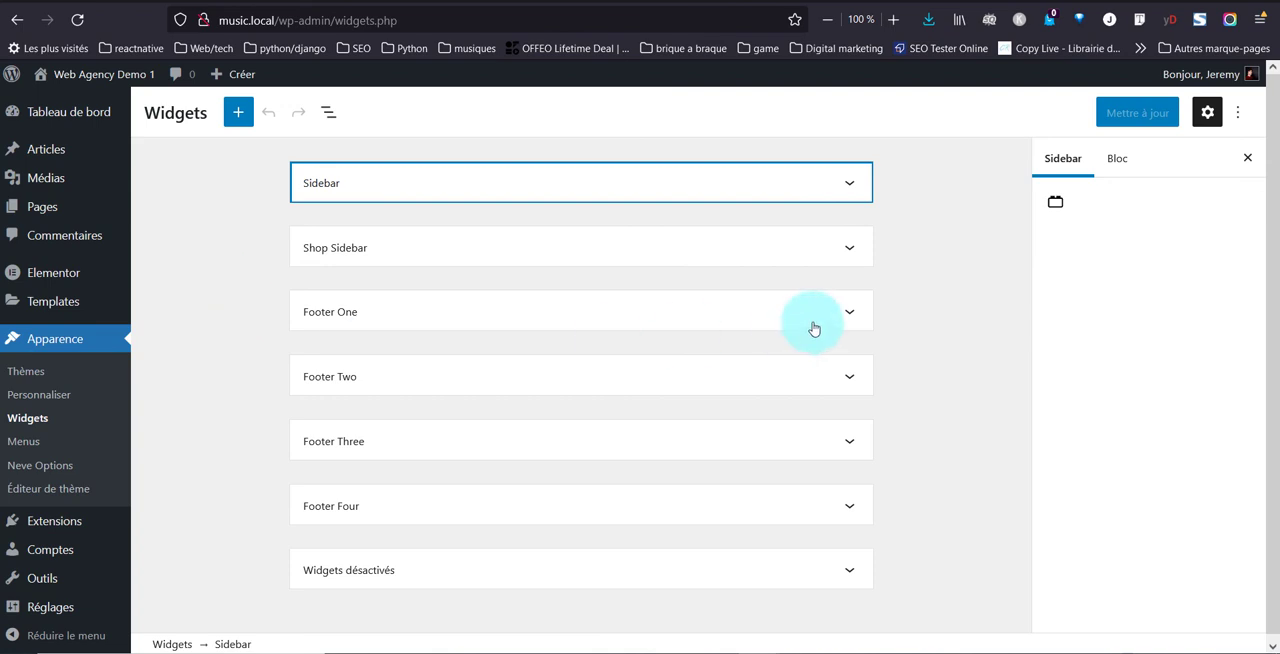
click(851, 306)
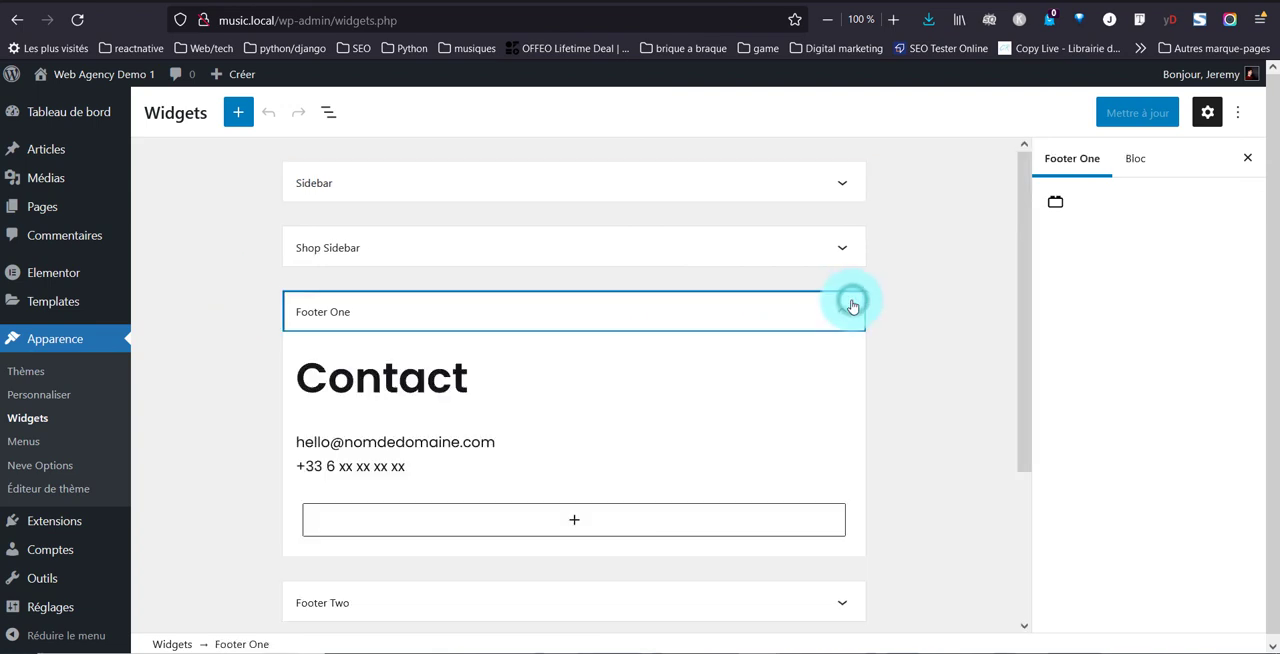
click(456, 375)
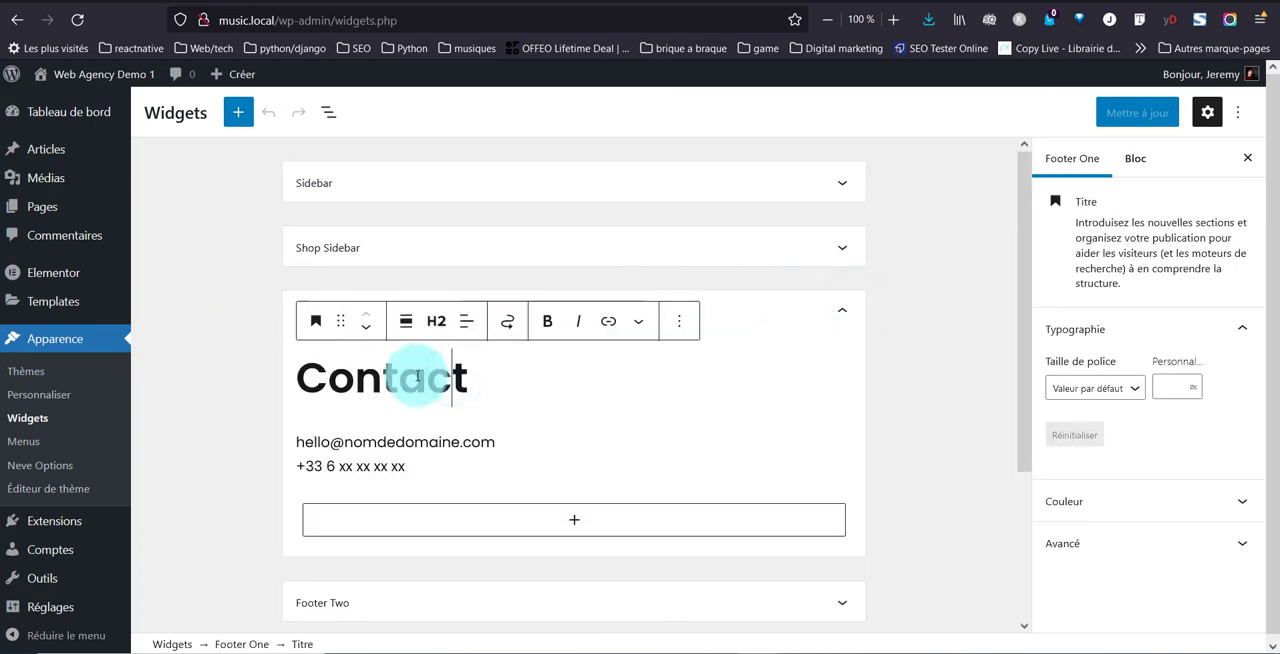
click(1114, 392)
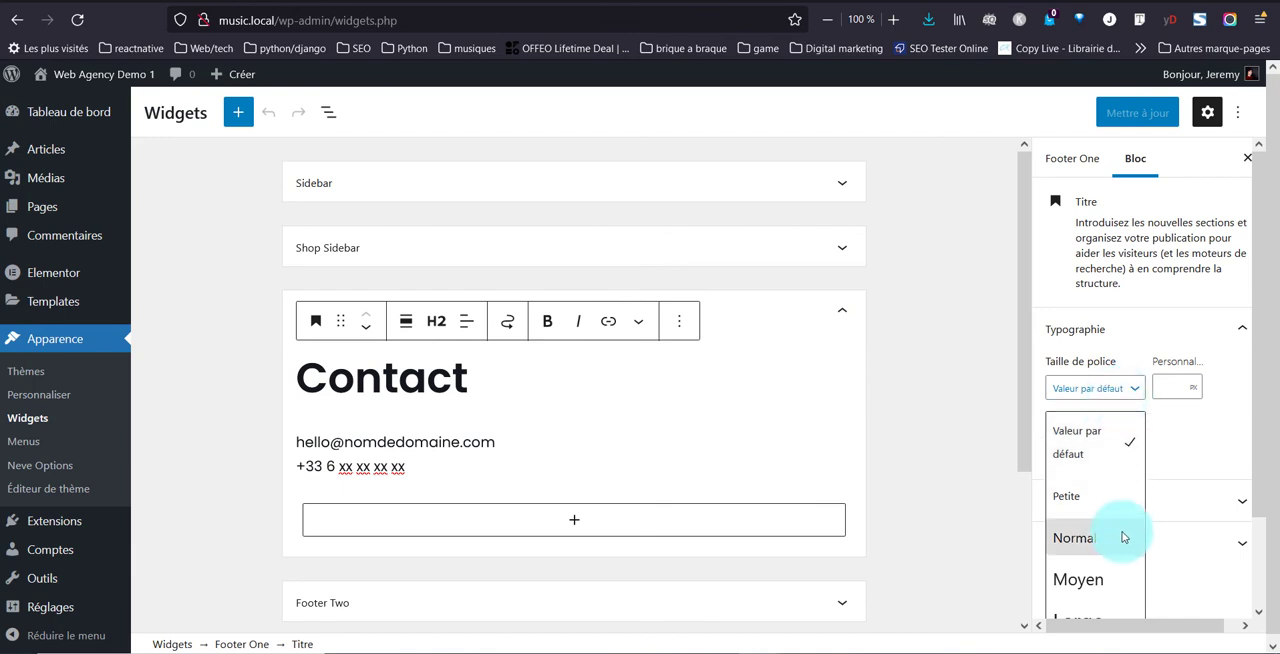
click(1175, 394)
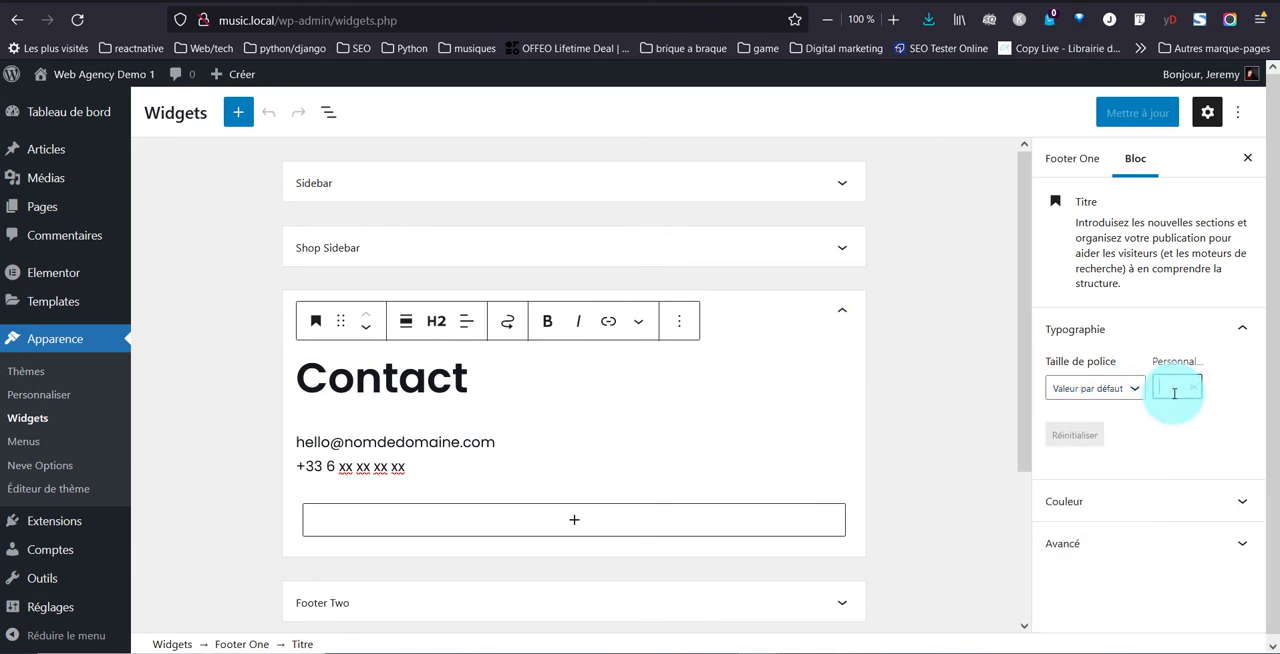
text(22)
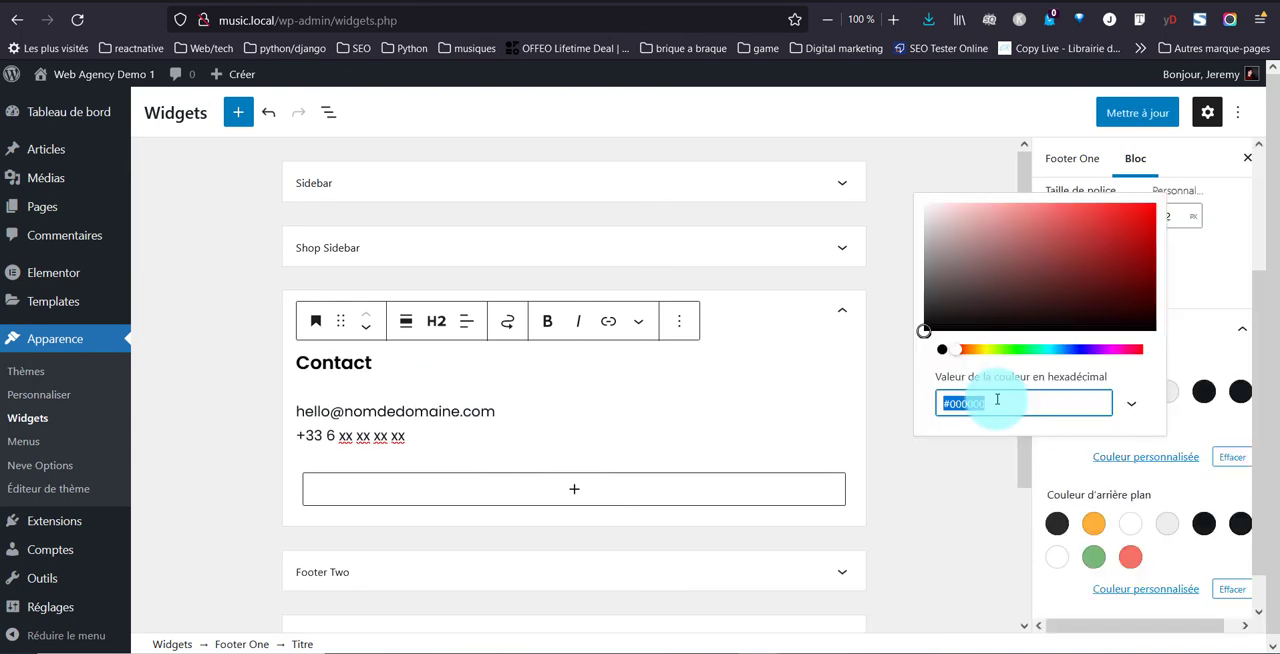
key(ctrl+v)
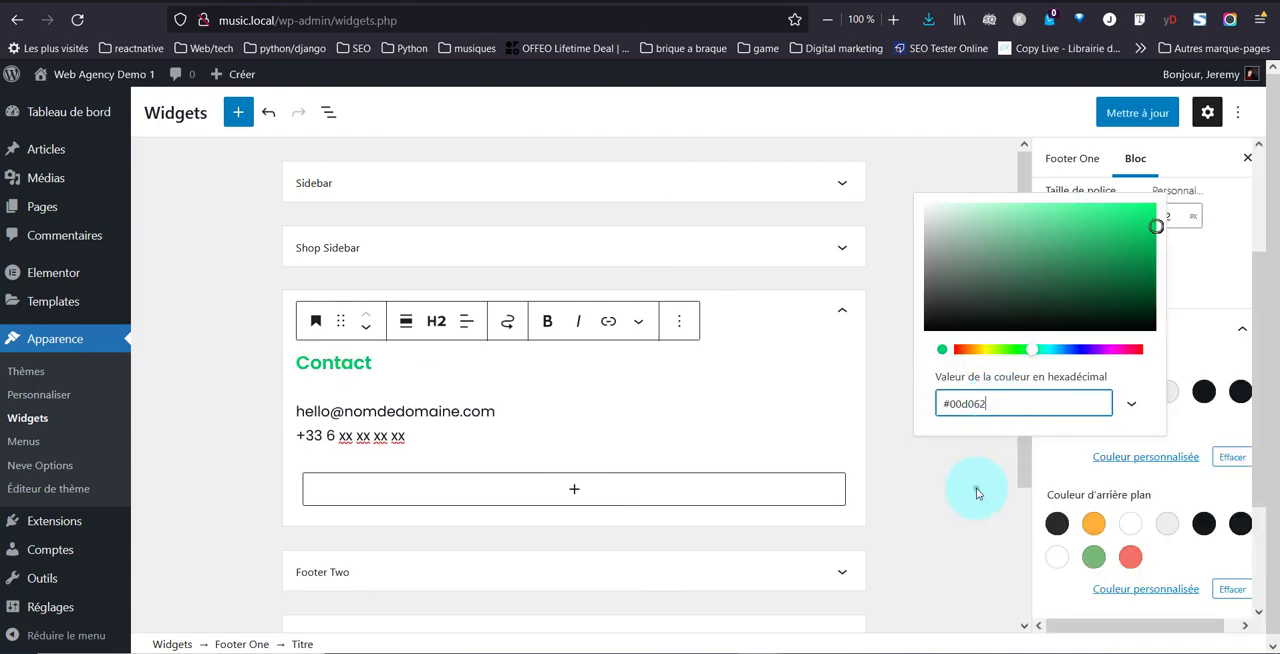
click(976, 488)
In the Footer Two widget area, set the "Hello" heading's text colour to #00d062
scroll(411, 571, down, 2)
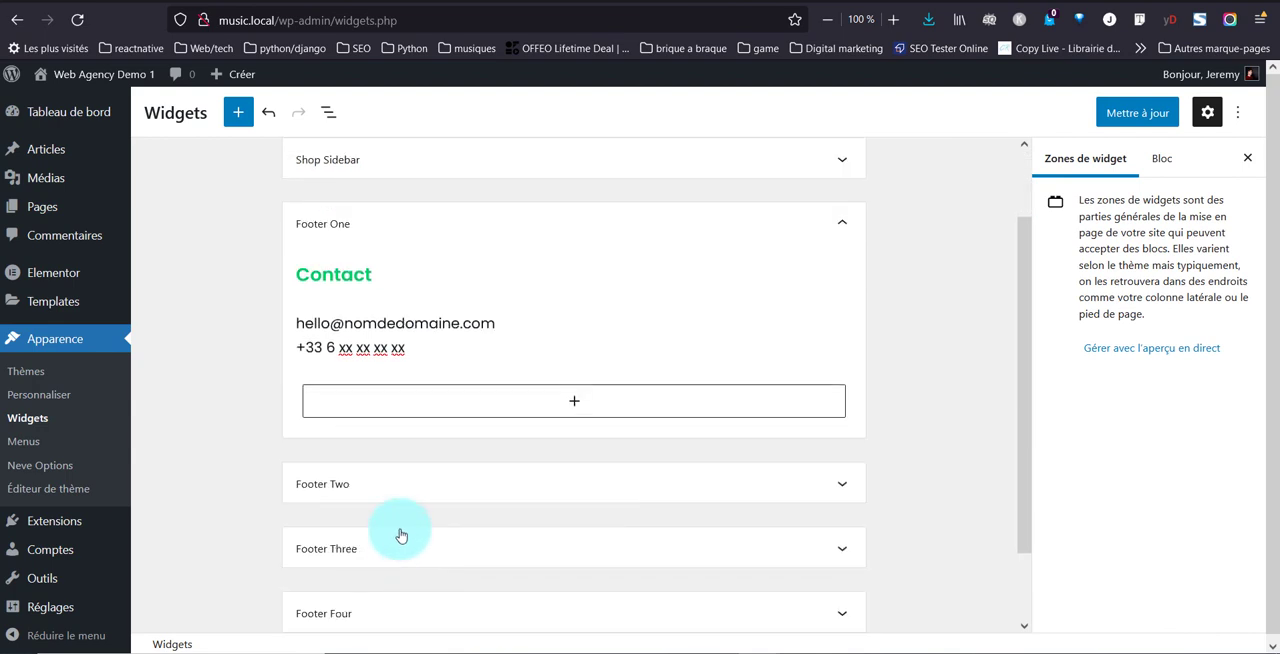
click(381, 486)
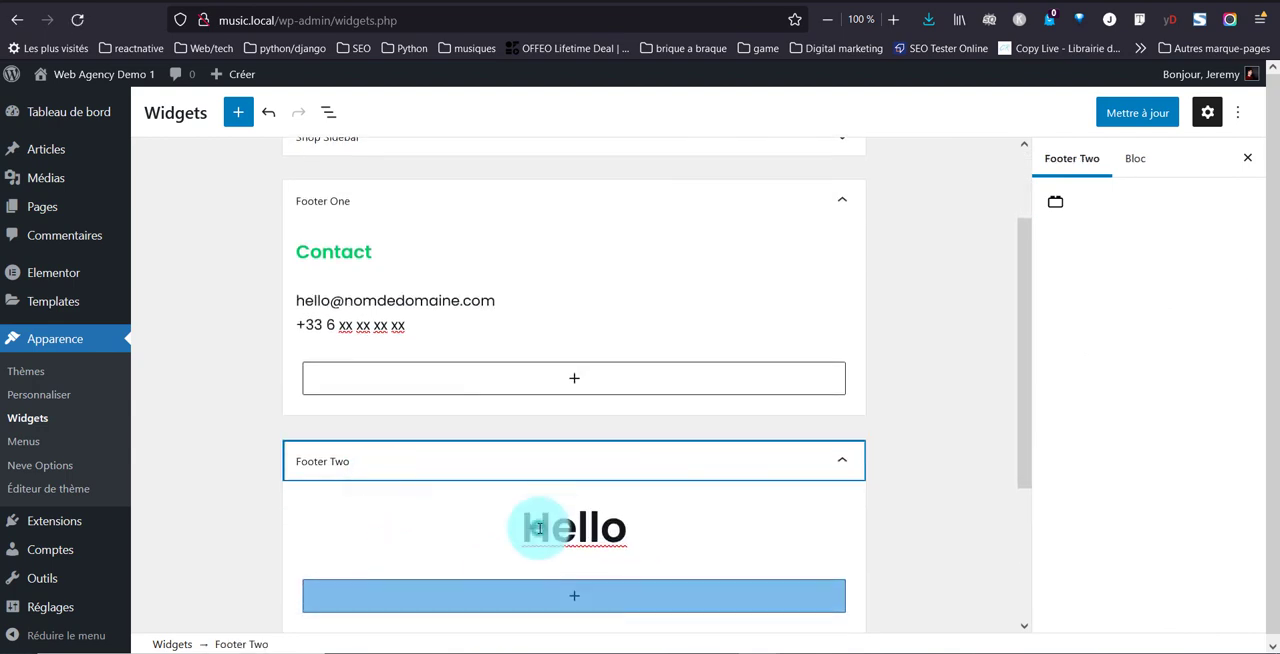
click(536, 528)
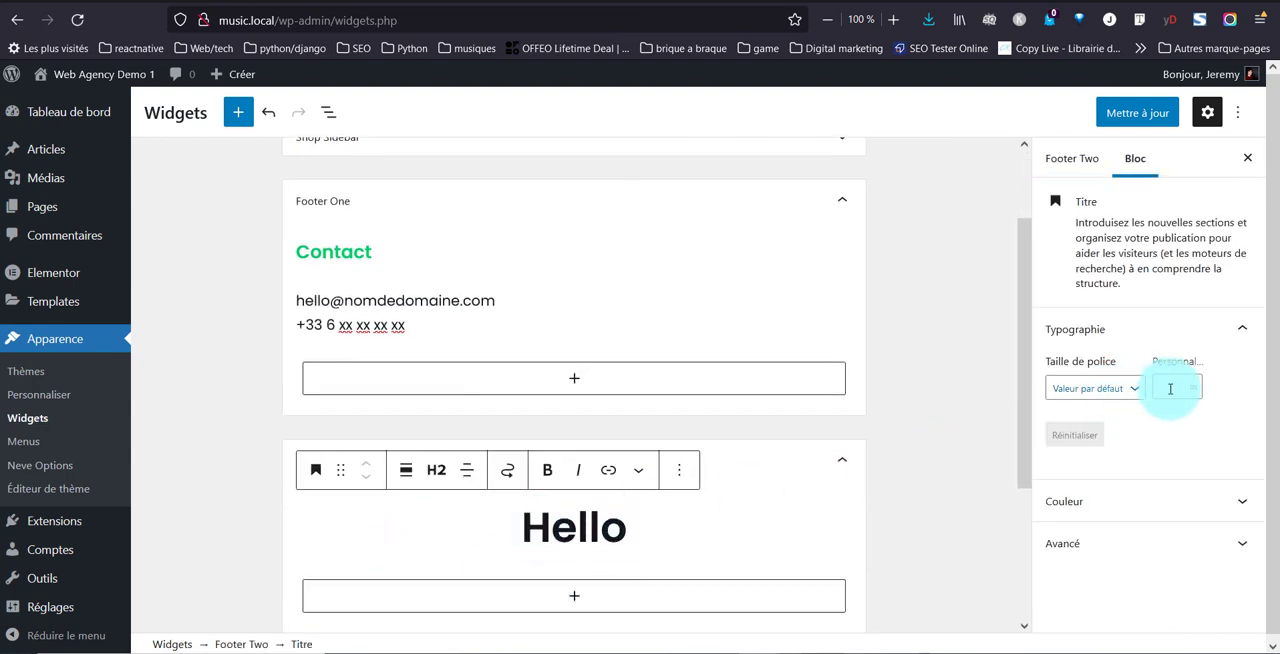
click(1068, 503)
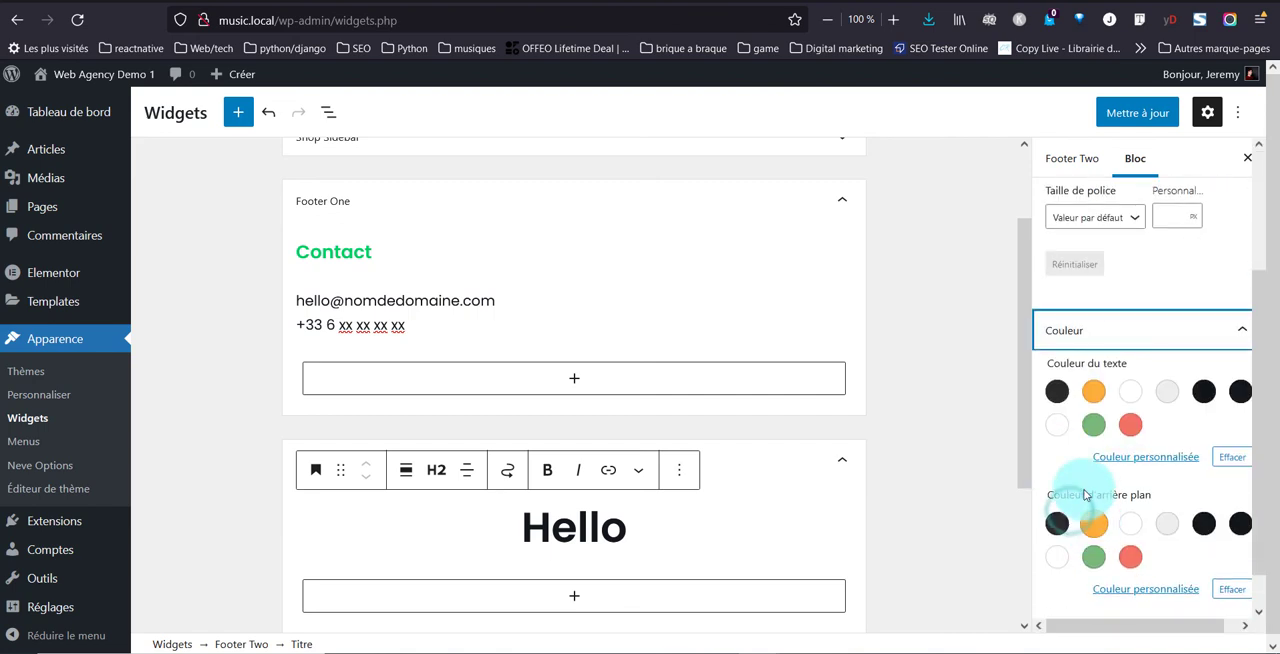
click(1128, 456)
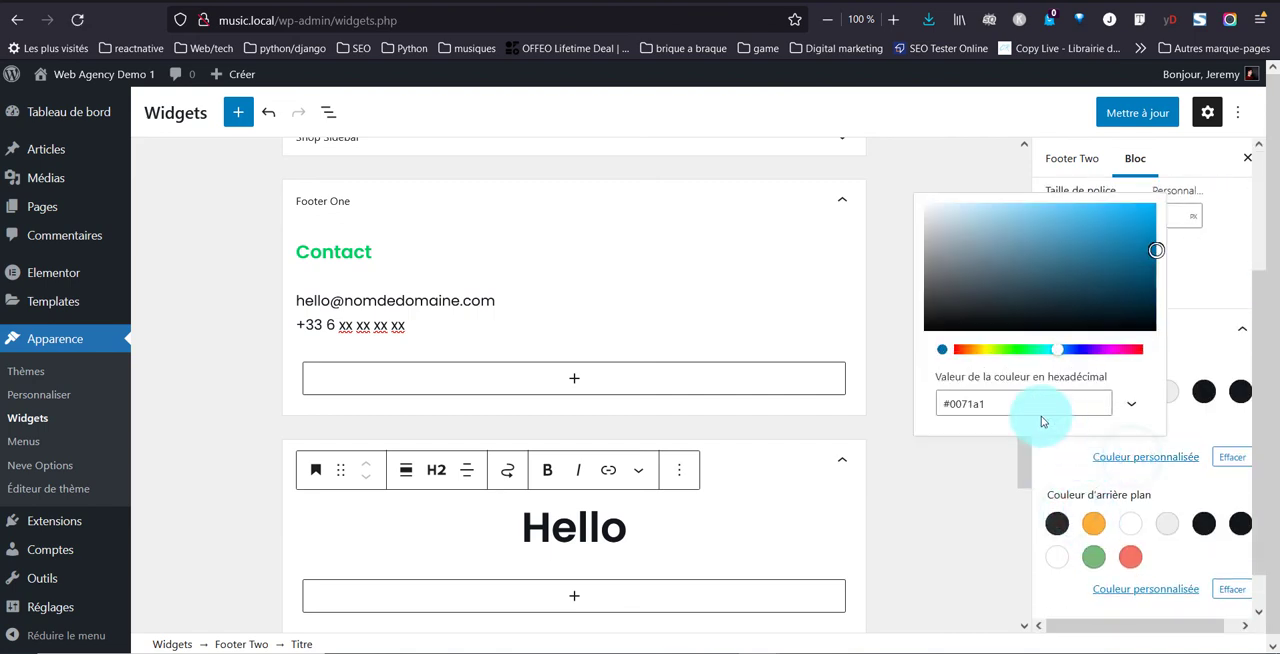
key(ctrl+a)
key(ctrl+v)
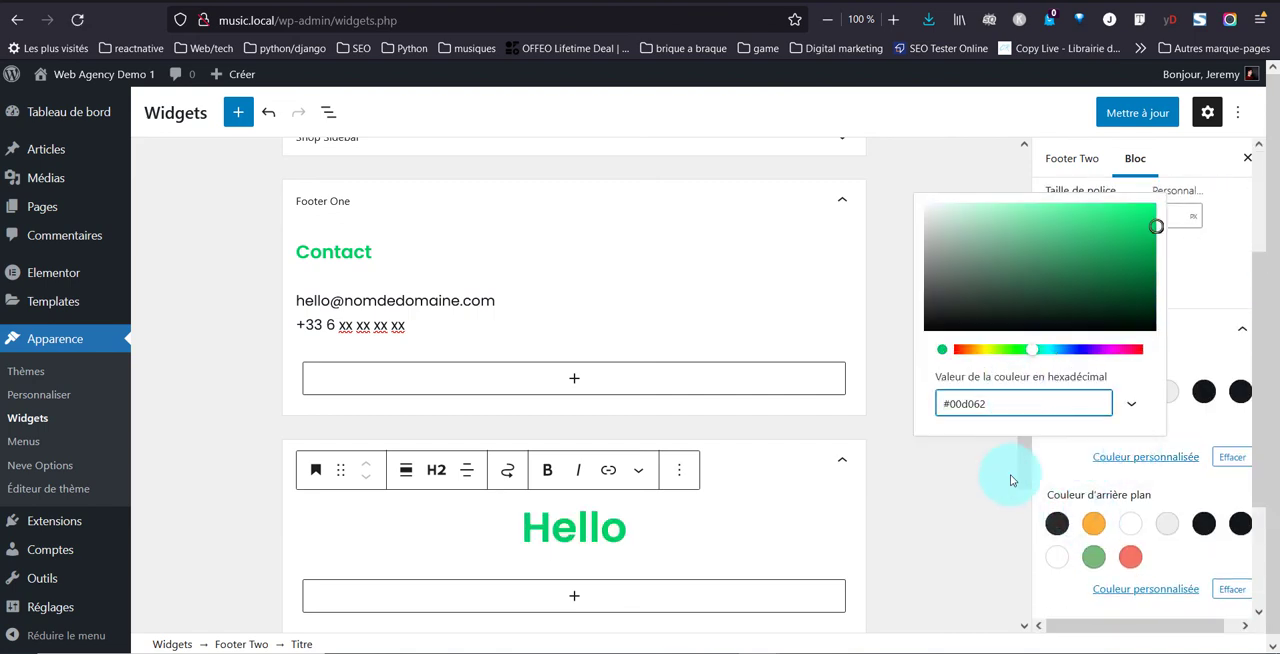
click(986, 494)
In the Footer Three widget area, set the "Cadre légal" heading's font size to 22 px
scroll(806, 500, down, 1)
scroll(806, 500, down, 1)
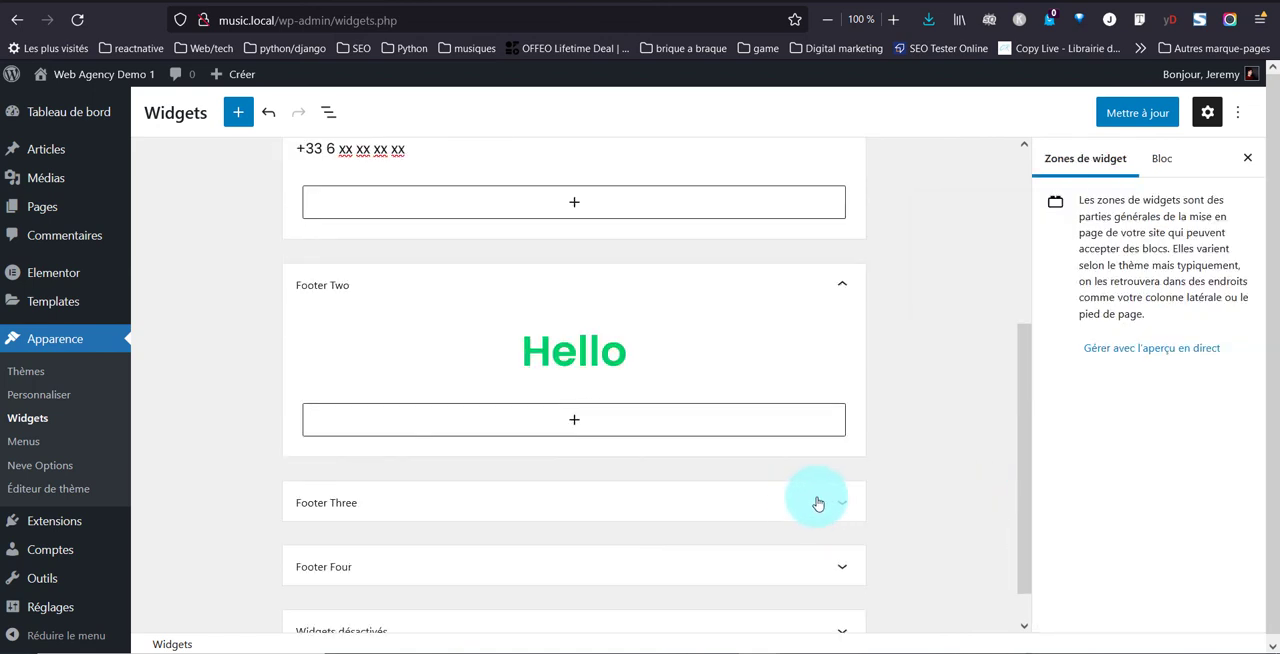
click(842, 502)
scroll(556, 527, down, 1)
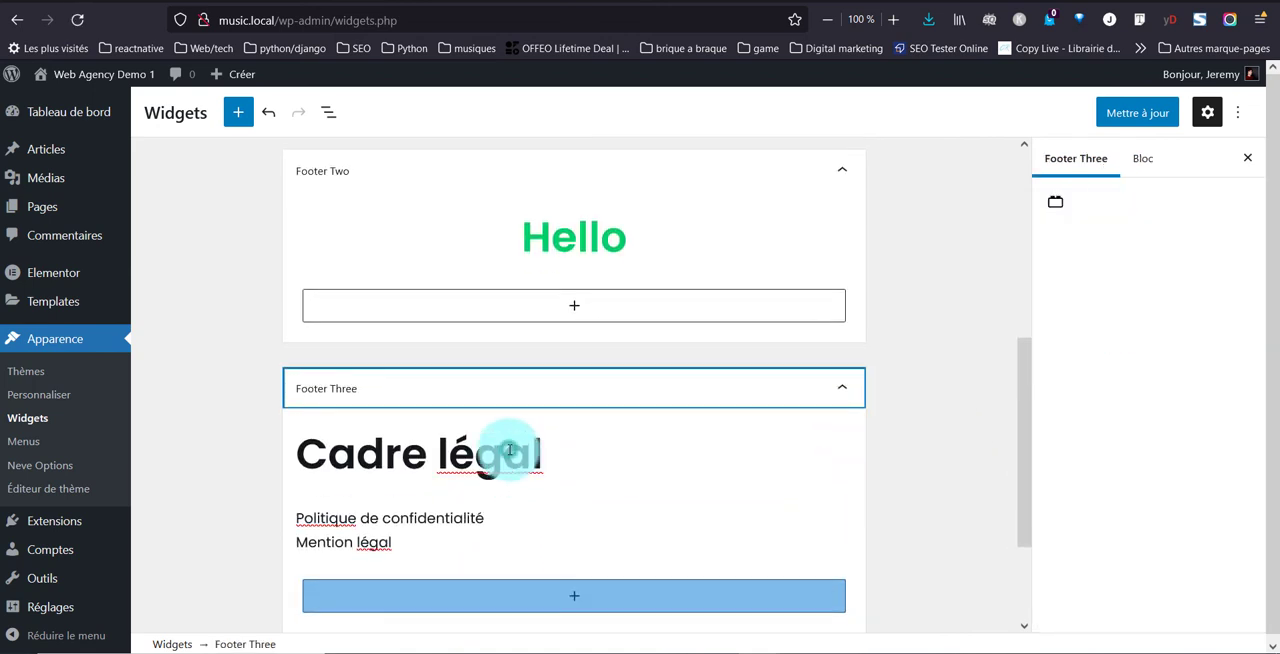
click(509, 450)
right_click(509, 450)
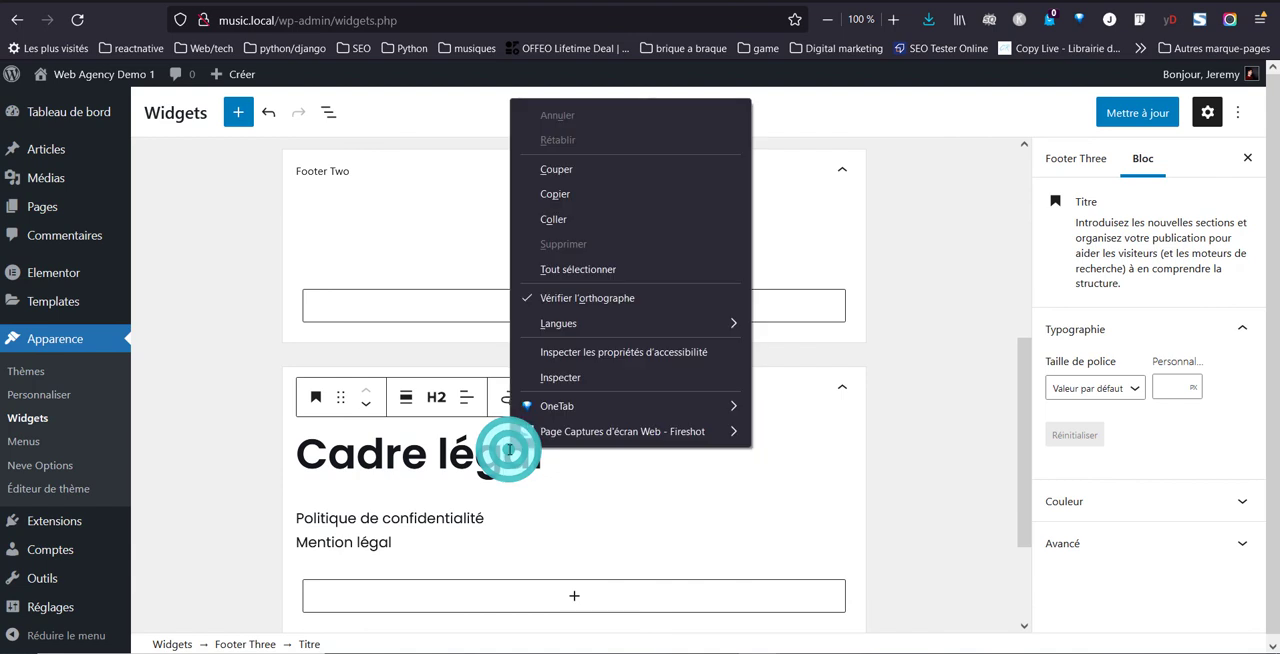
click(509, 450)
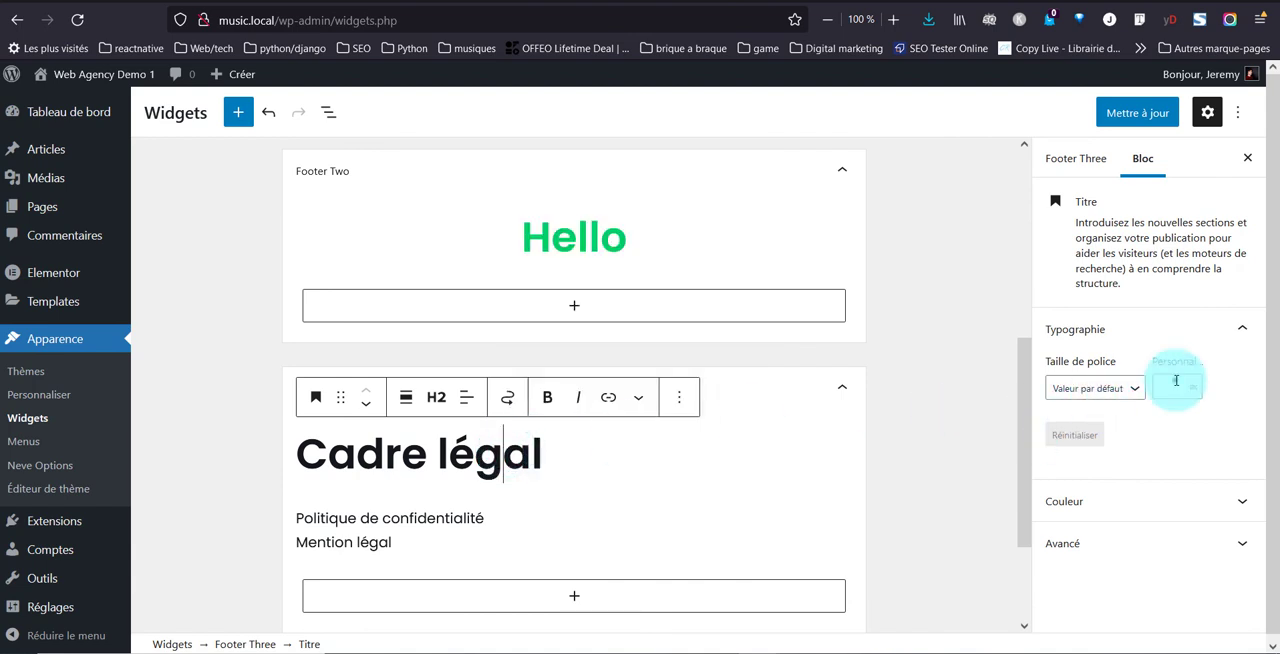
text(22)
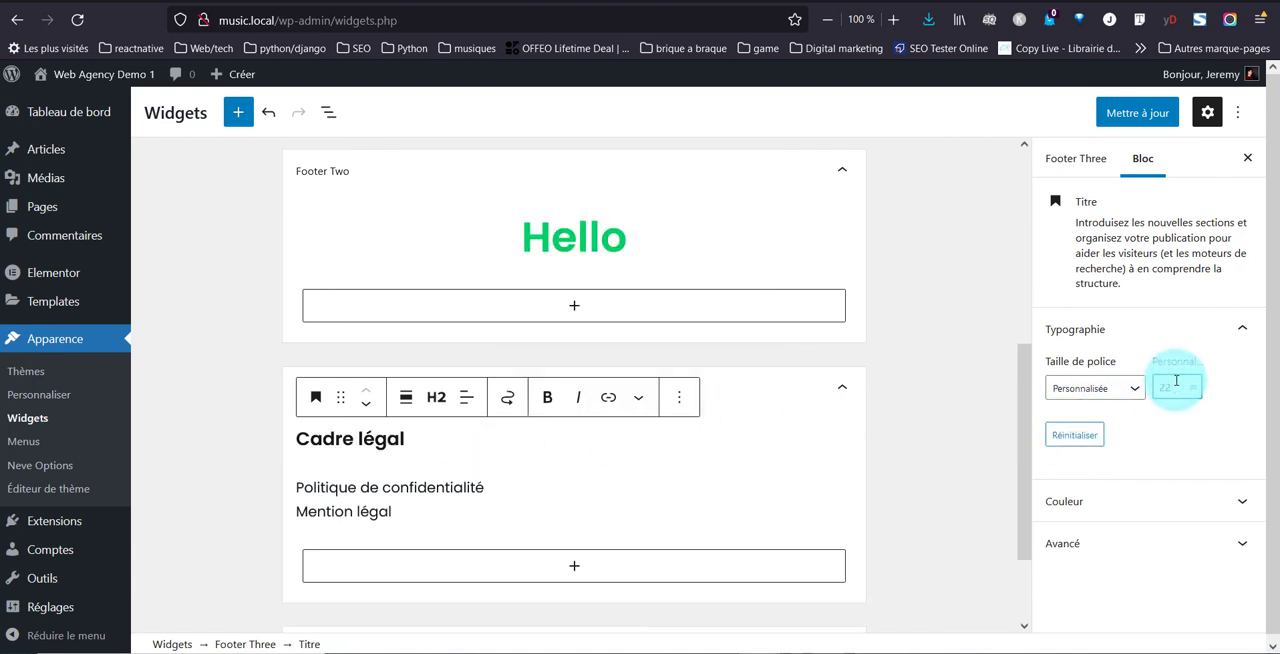
Set the "Cadre légal" heading's text colour to #00d062 and save the widgets
click(1155, 500)
click(1113, 460)
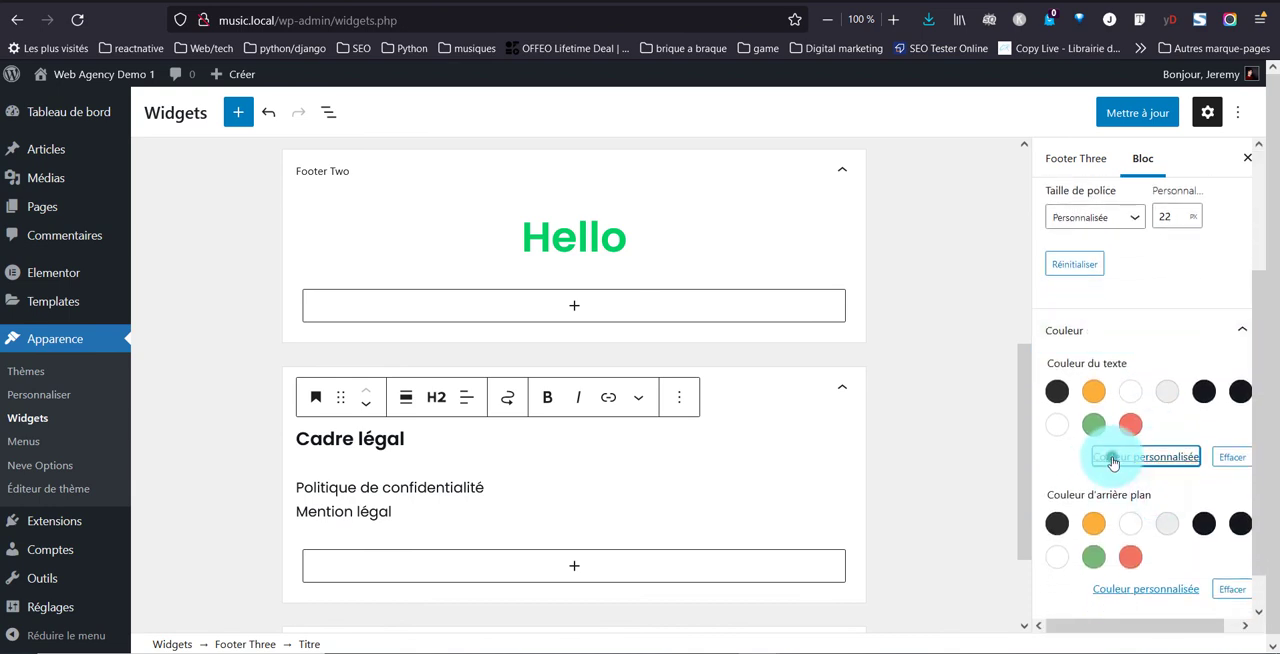
click(977, 404)
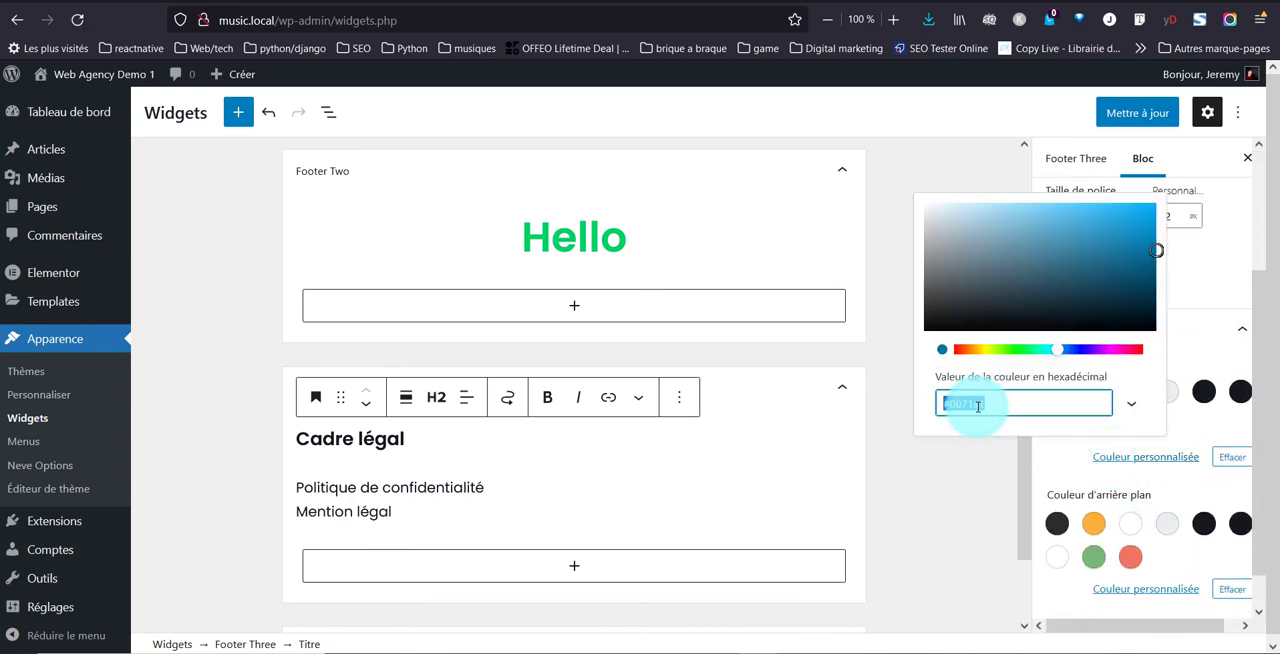
text(#00d062)
click(968, 514)
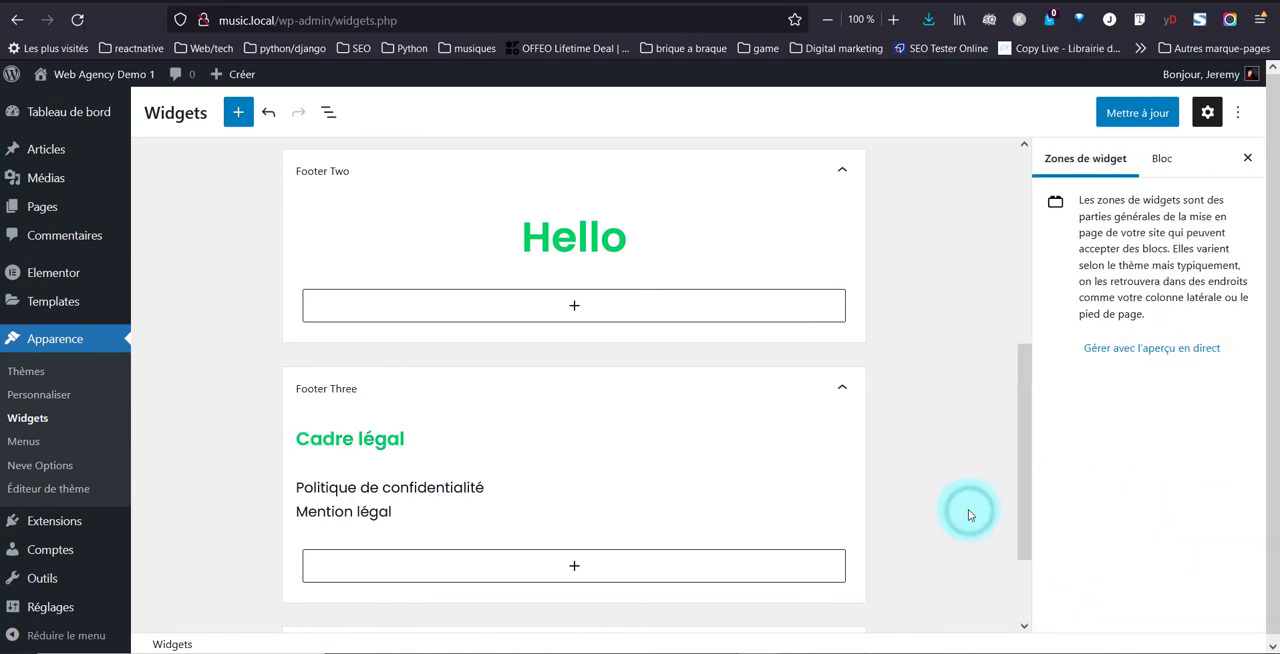
click(1128, 112)
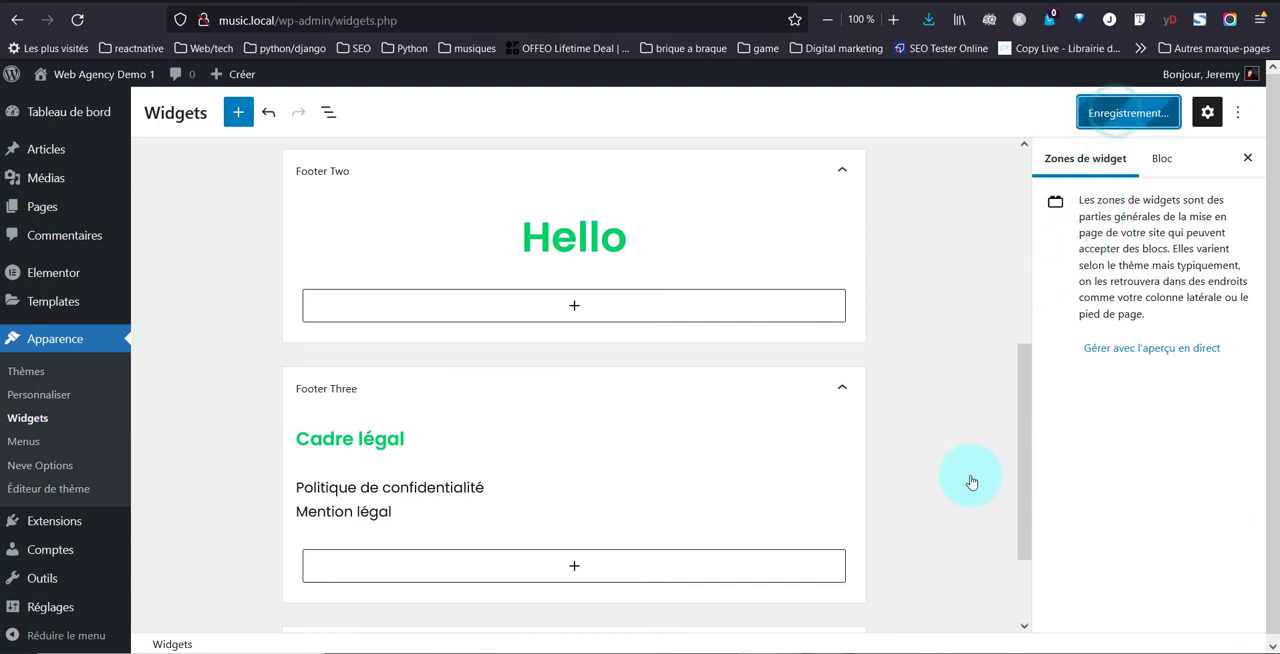
Change the Footer Three texts to "Cadre légale" and "Mention légale" and save the widgets
click(409, 429)
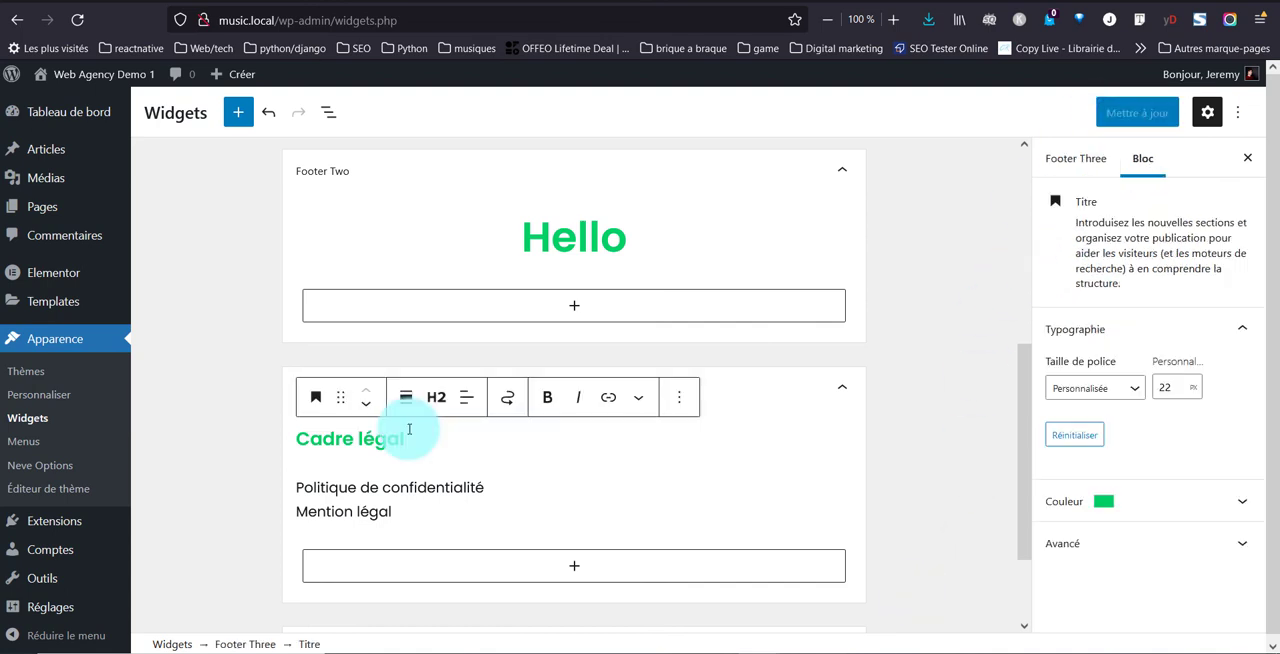
text(e)
click(402, 513)
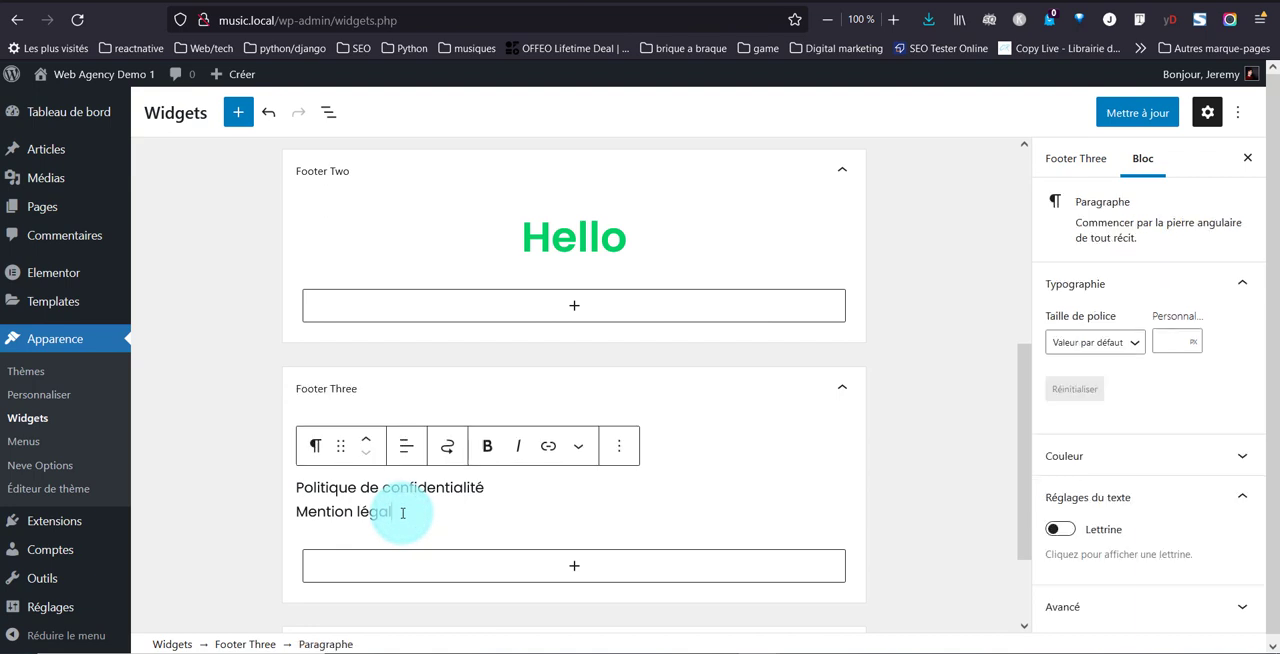
text(e)
click(1102, 116)
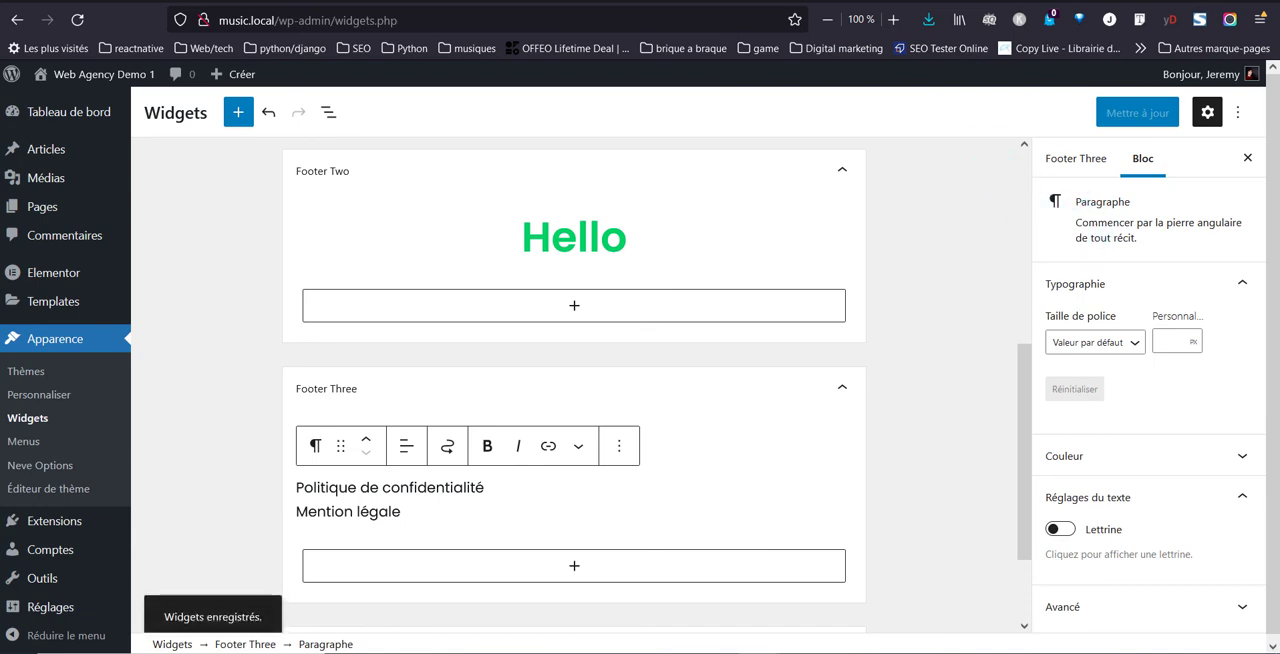
Reload the live page and check the restyled headings in the footer
click(815, 1)
click(89, 10)
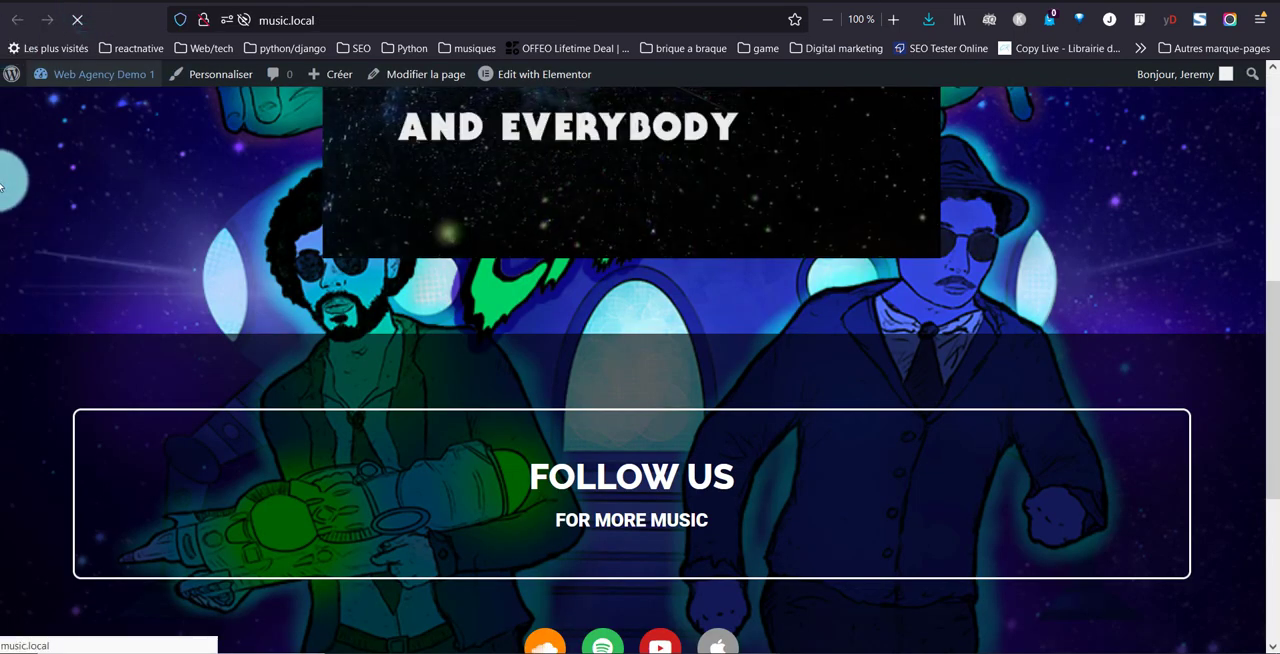
scroll(93, 178, down, 10)
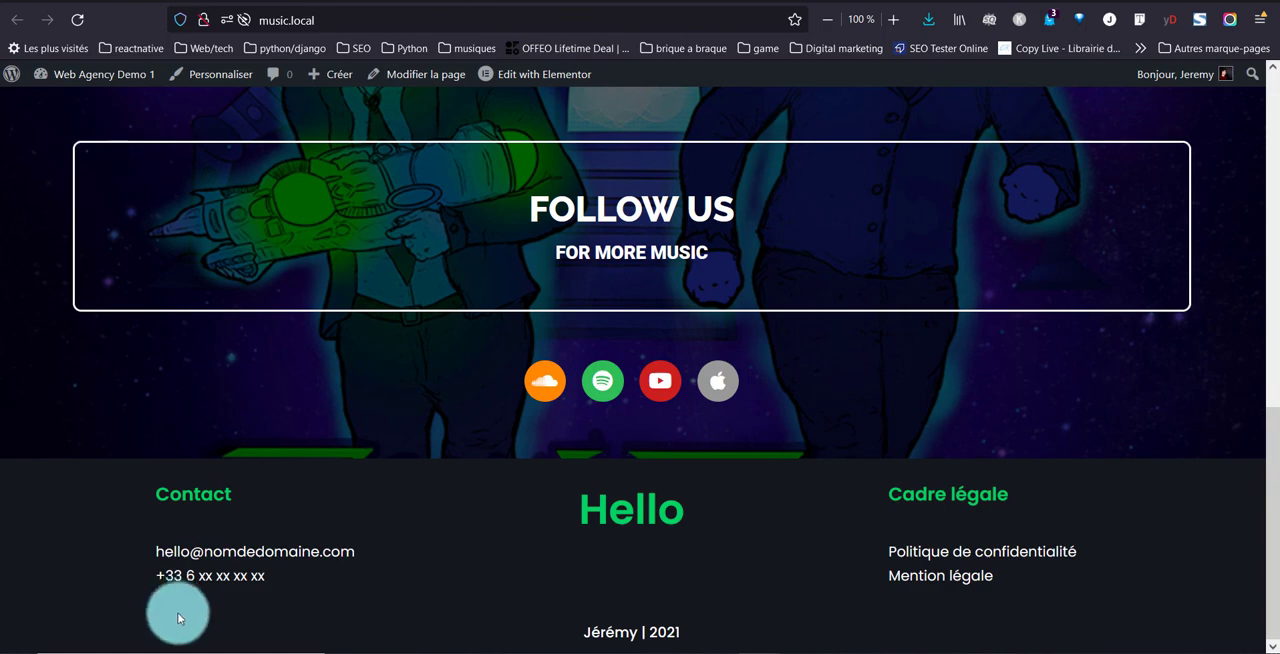
Review the whole live page, from the "Alien Chase" title and video to the "Follow us" section and footer
scroll(162, 511, up, 10)
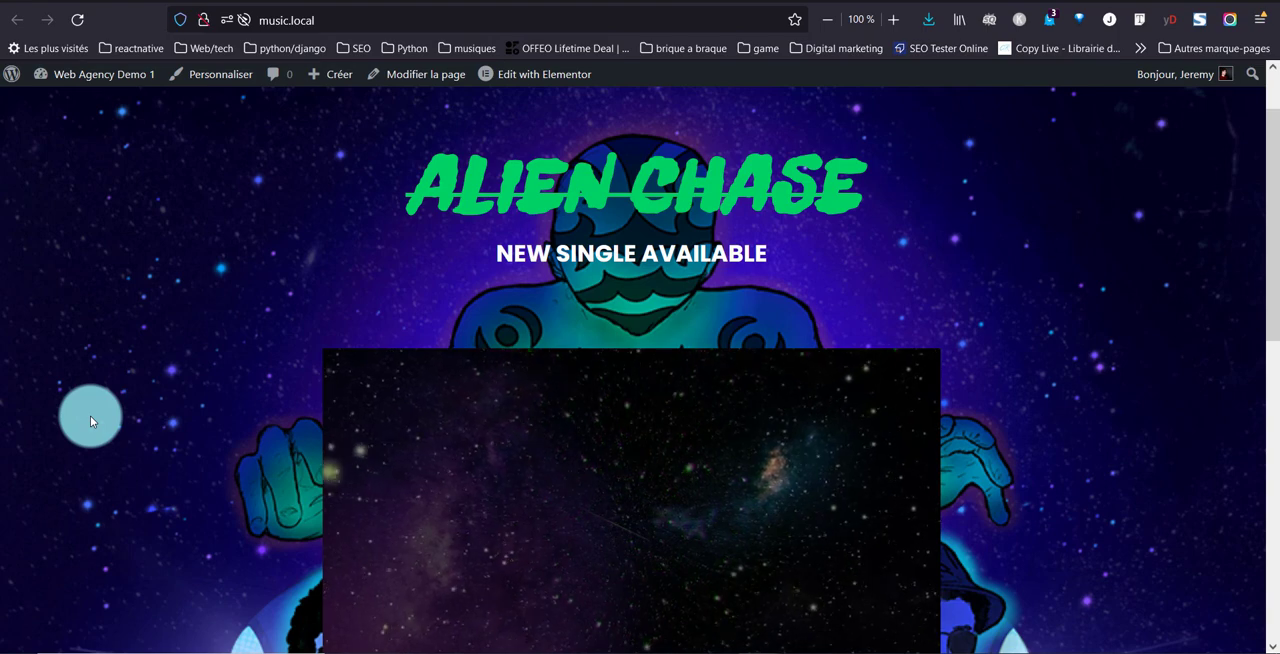
scroll(88, 410, down, 5)
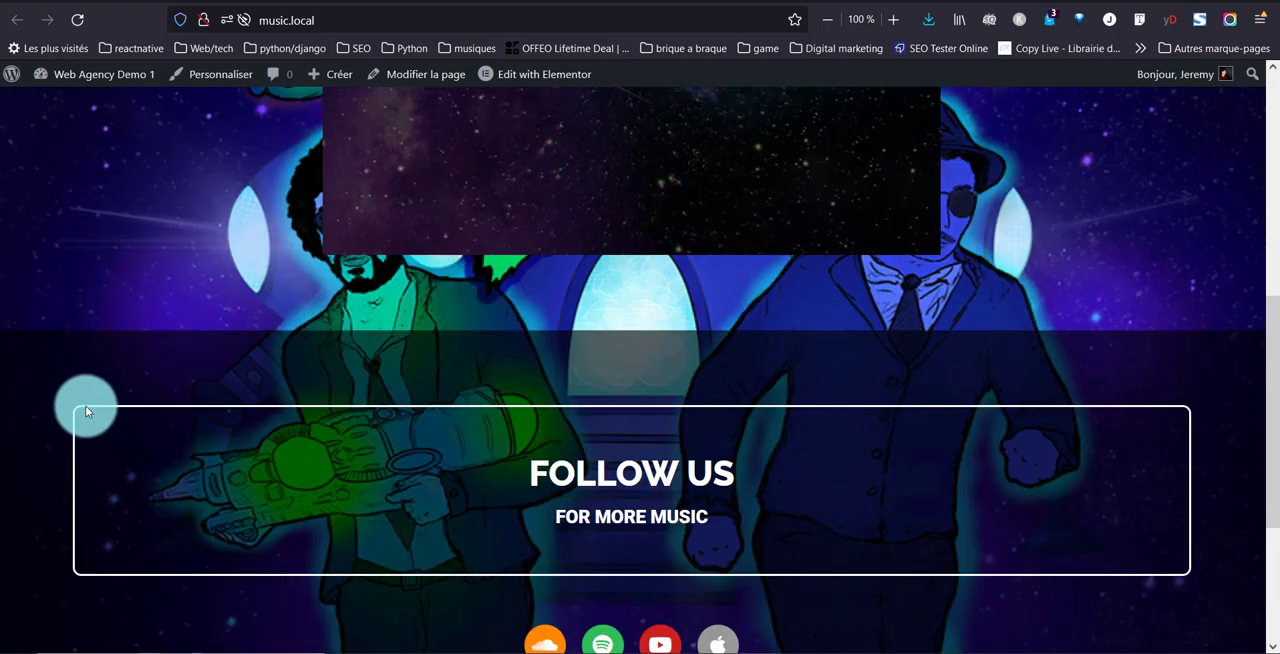
scroll(85, 405, up, 5)
scroll(85, 406, down, 1)
scroll(84, 405, down, 3)
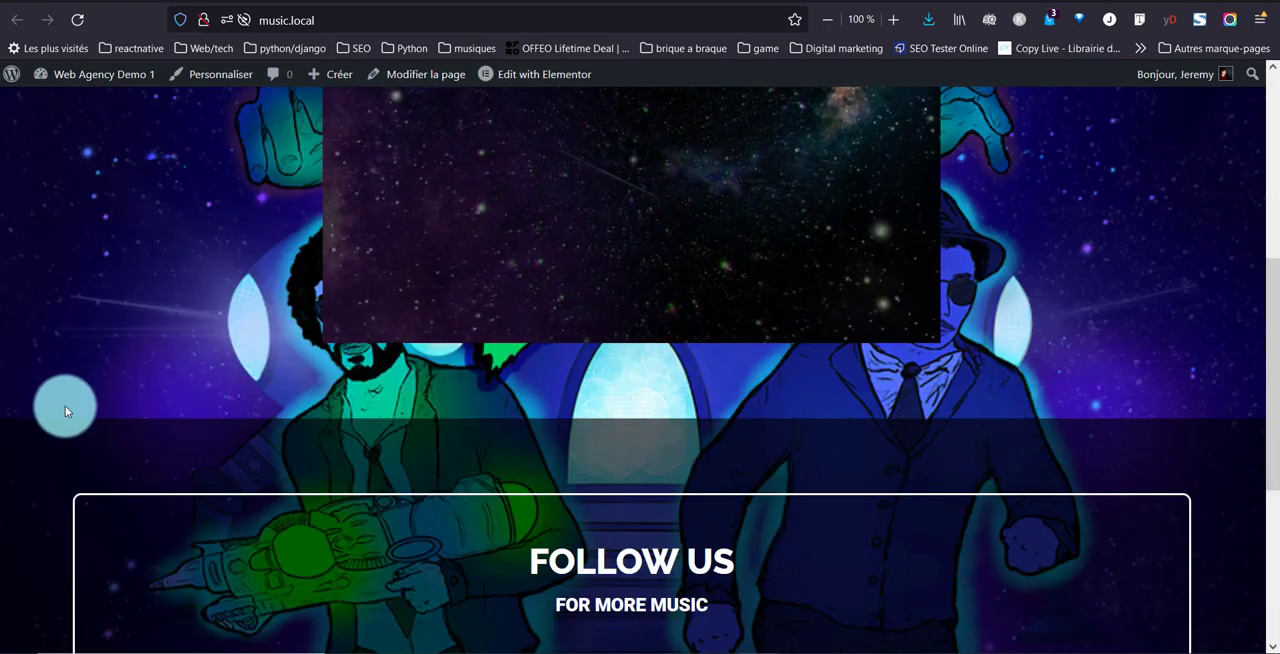
scroll(353, 421, down, 4)
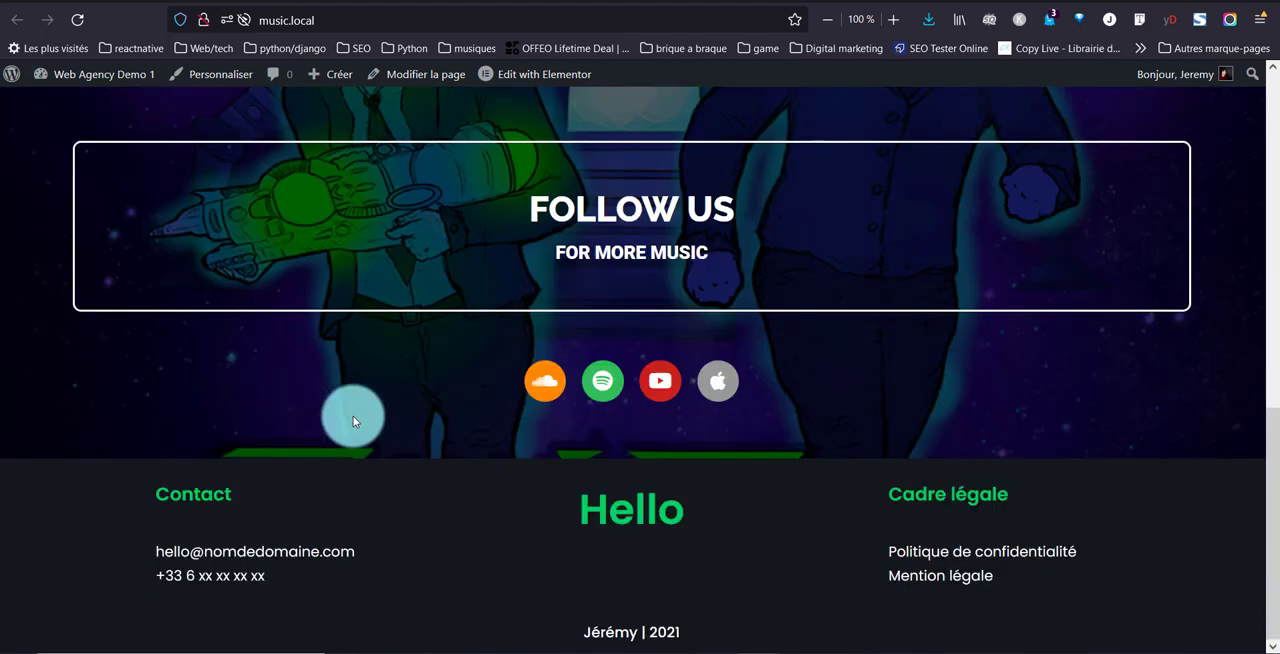
scroll(353, 416, up, 7)
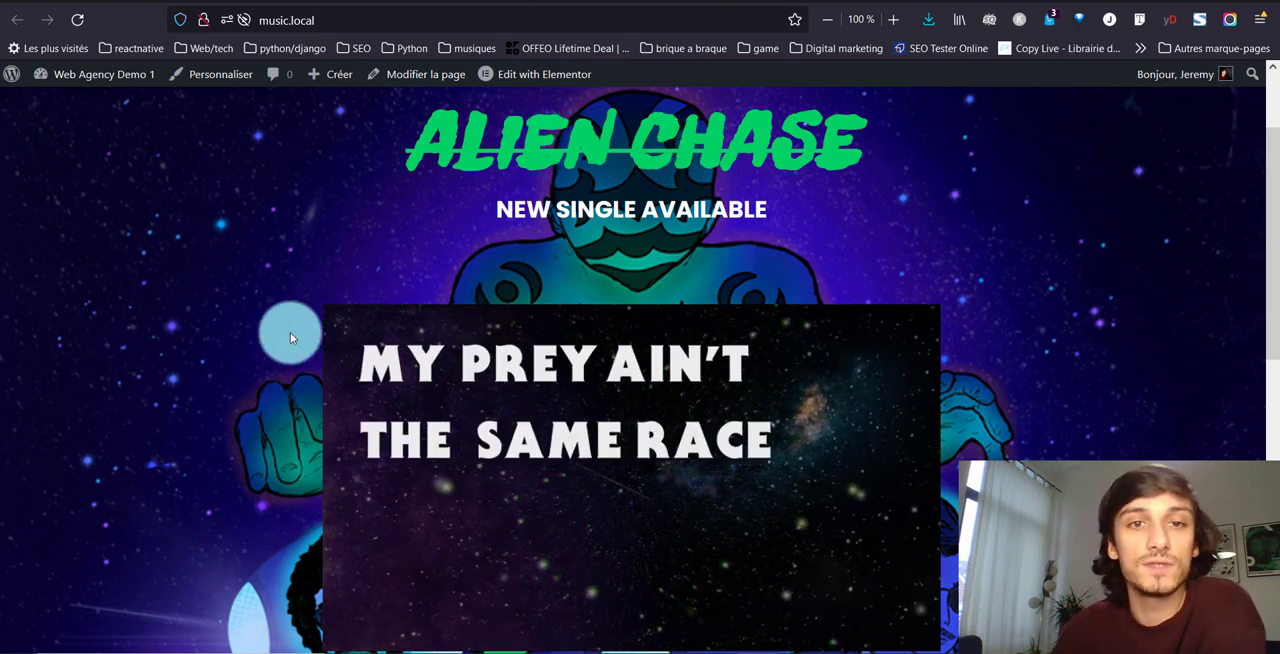
scroll(521, 401, down, 5)
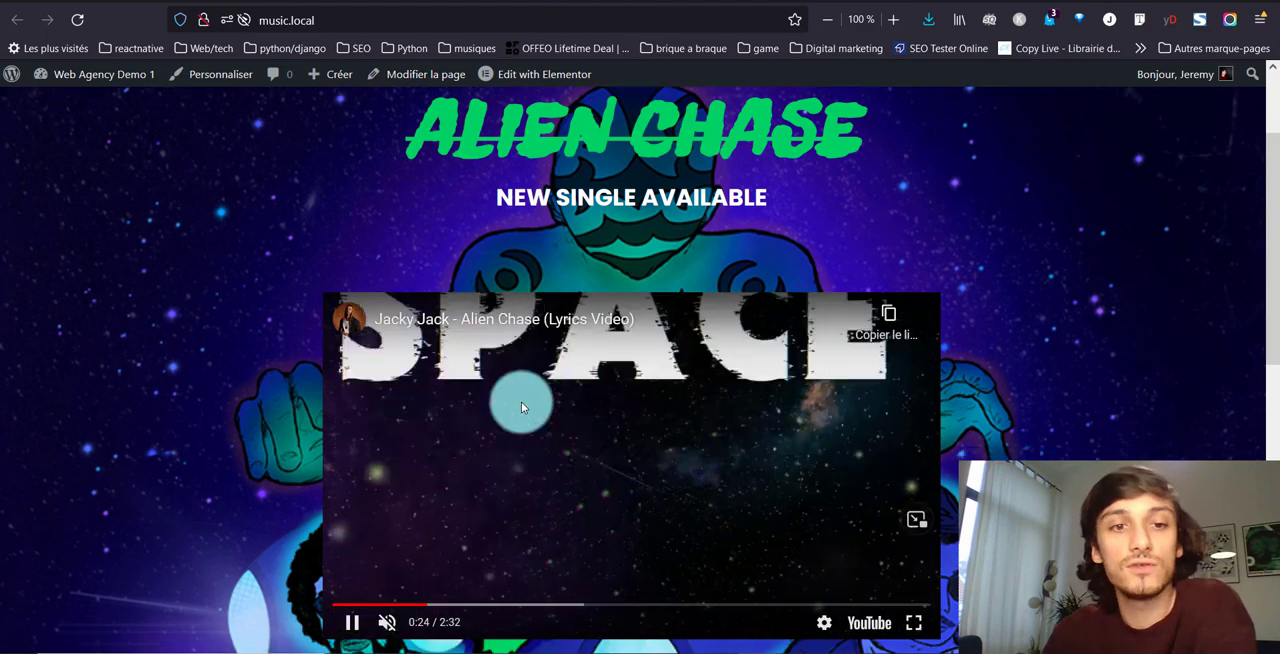
scroll(521, 401, up, 5)
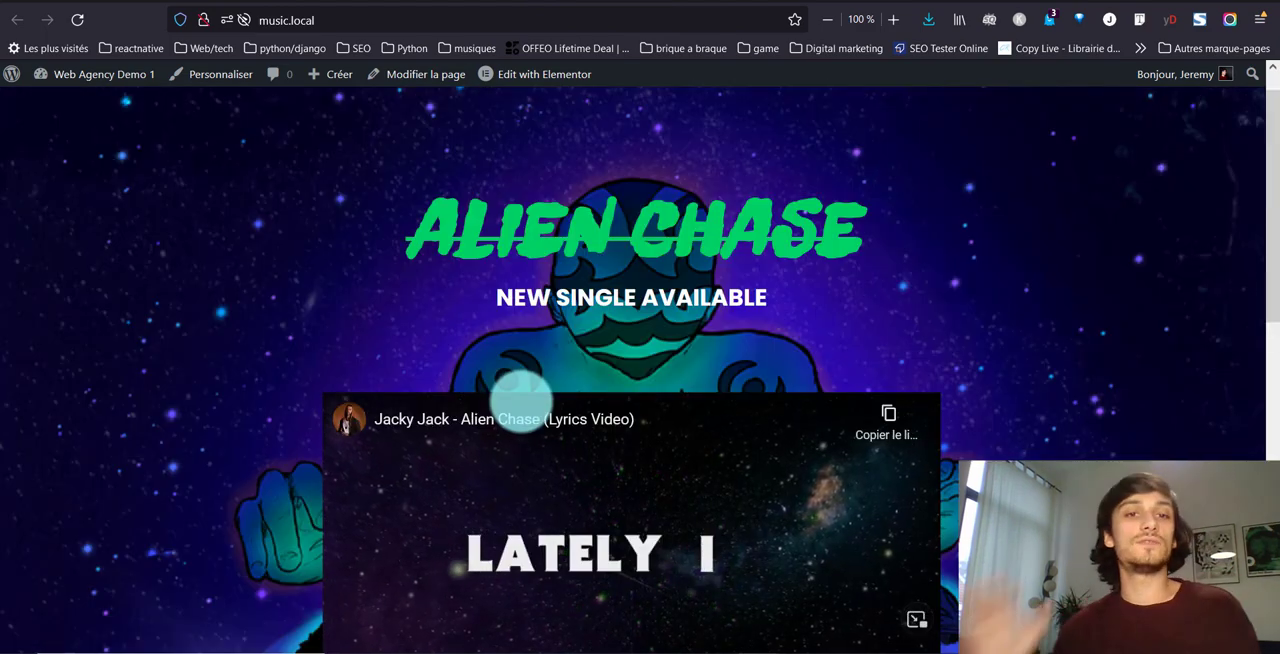